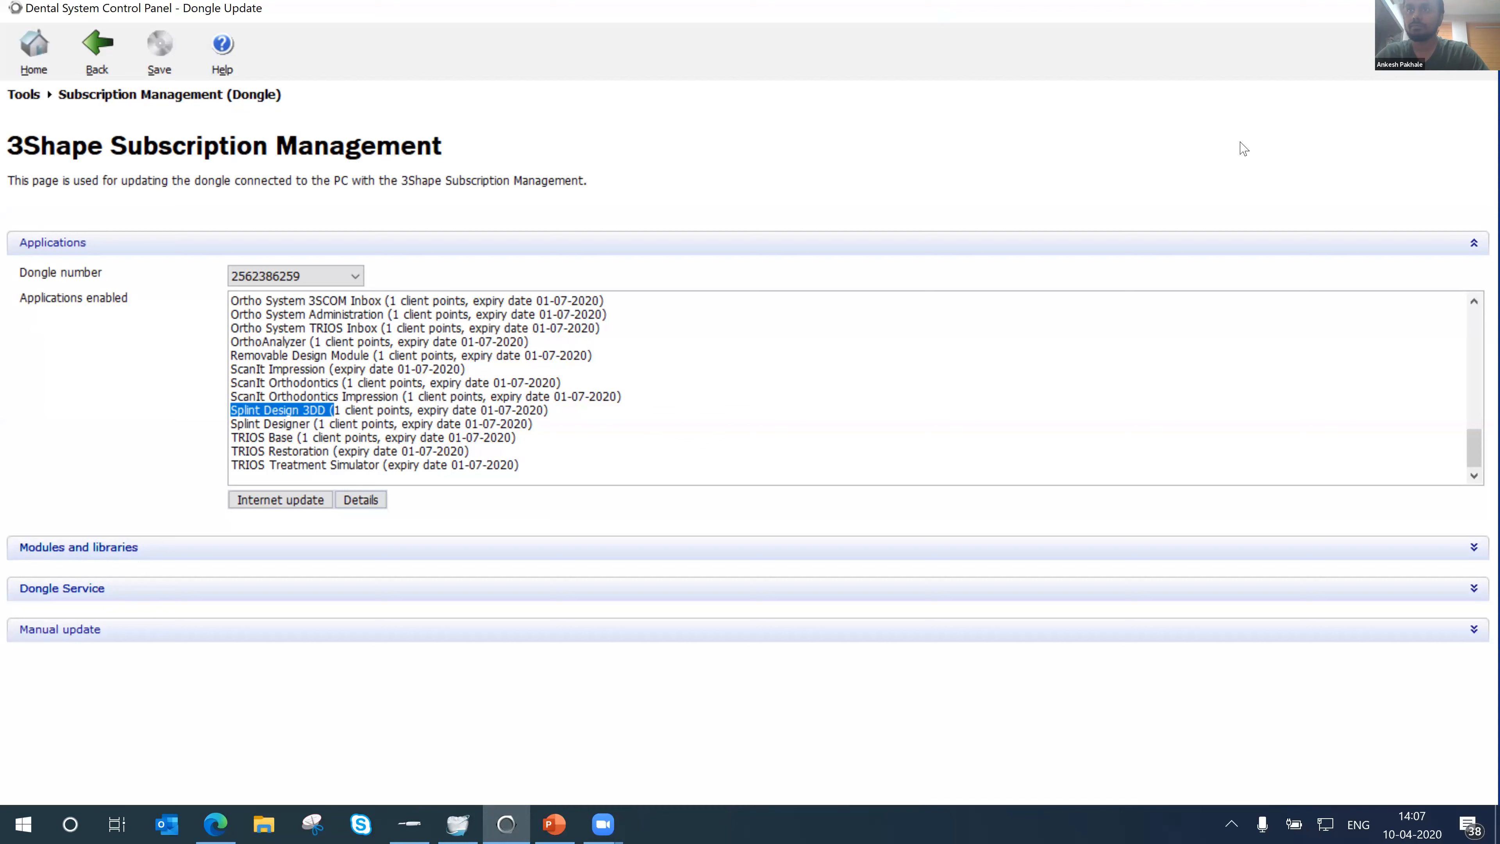
- Check the Splint Design 3DD entry in the dongle's enabled applications and the splint entries in TRIOS Design Studio's subscriptions list
left_click(1230, 208)
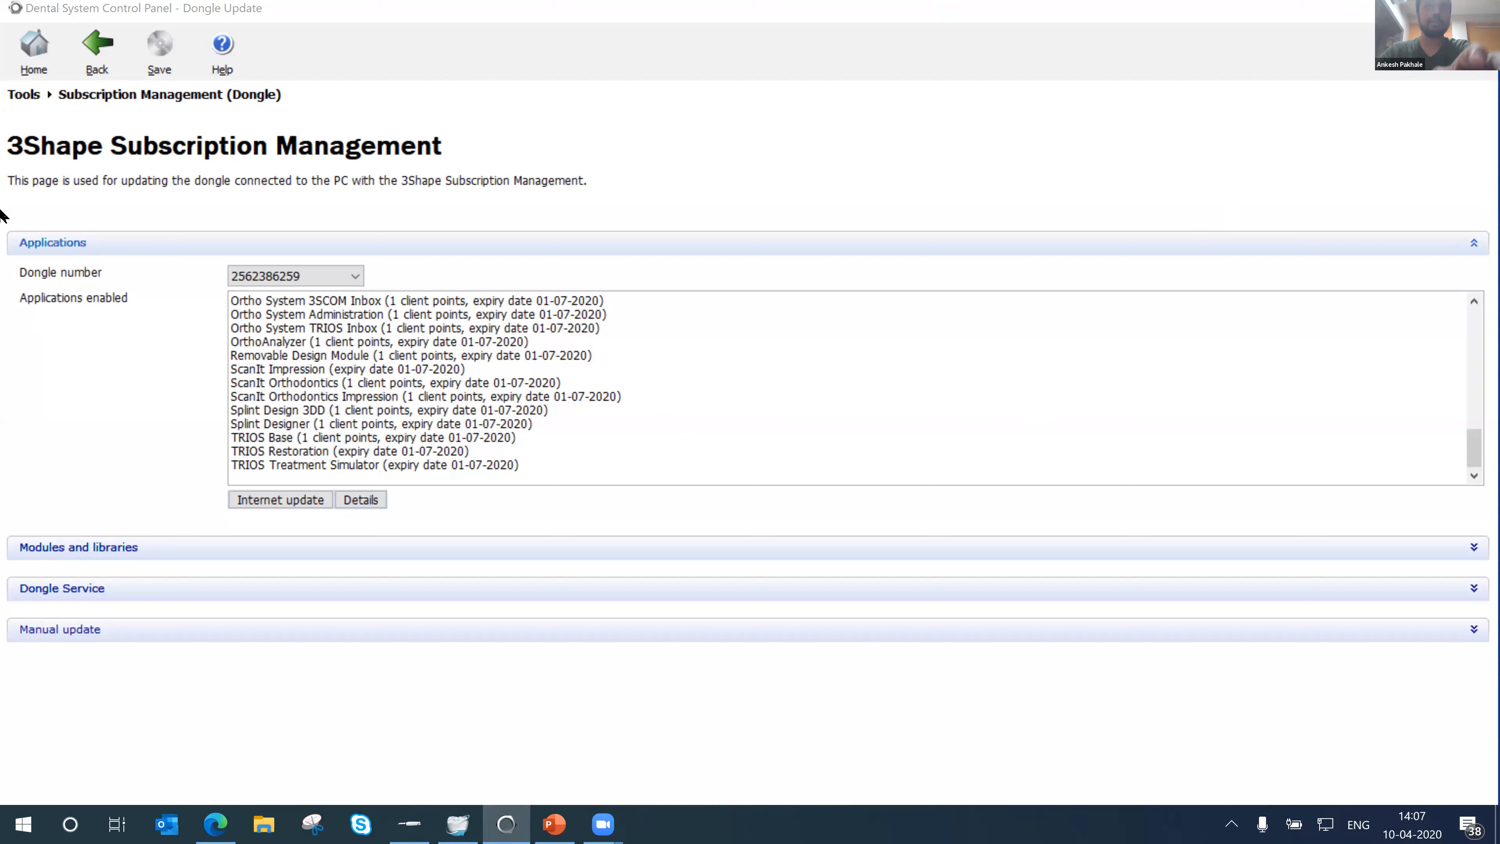
left_click(237, 409)
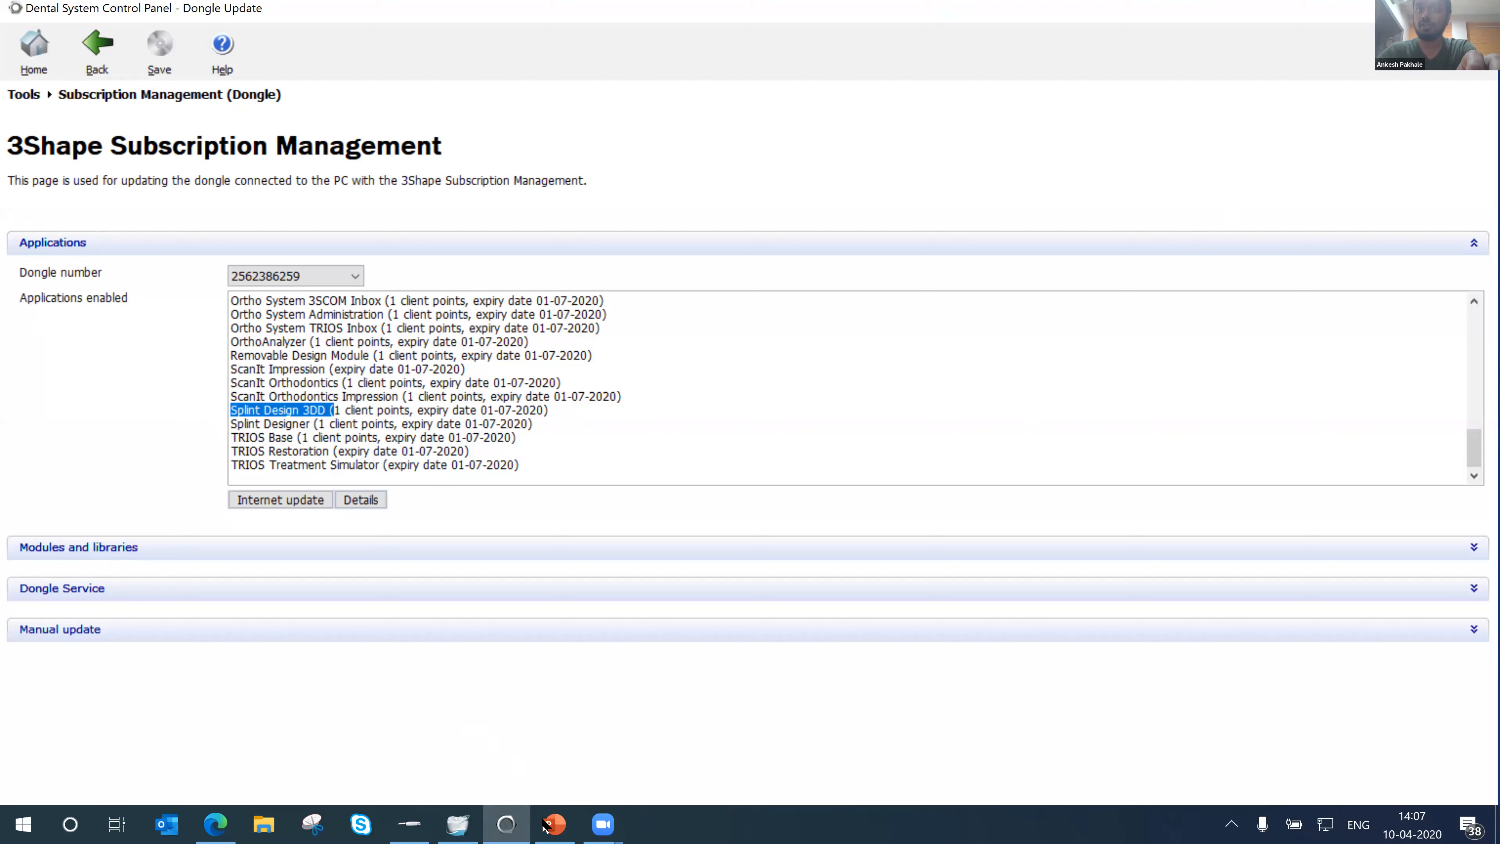
mouse_move(418, 824)
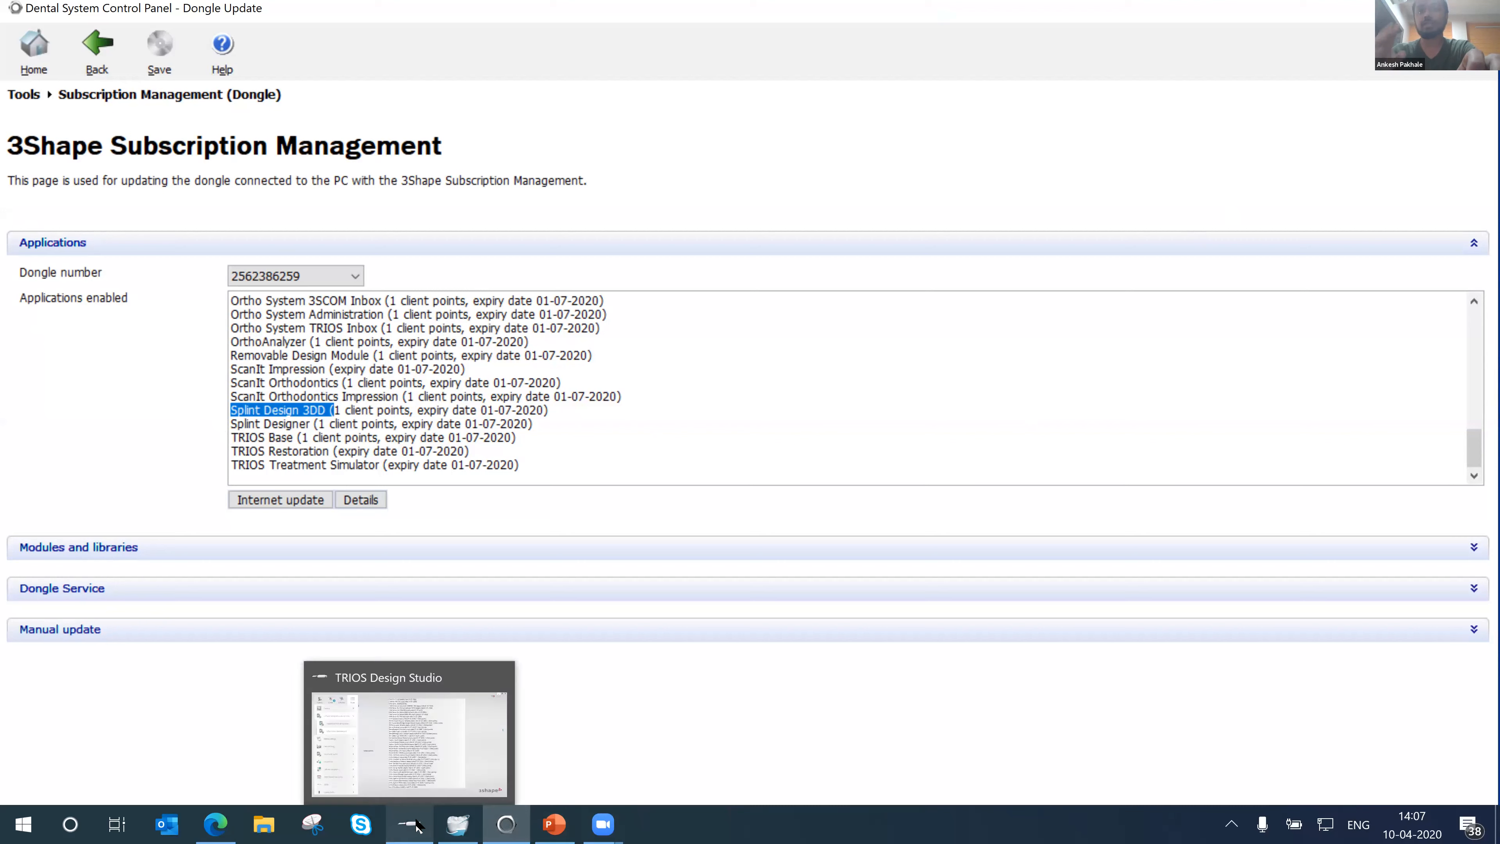
left_click(413, 736)
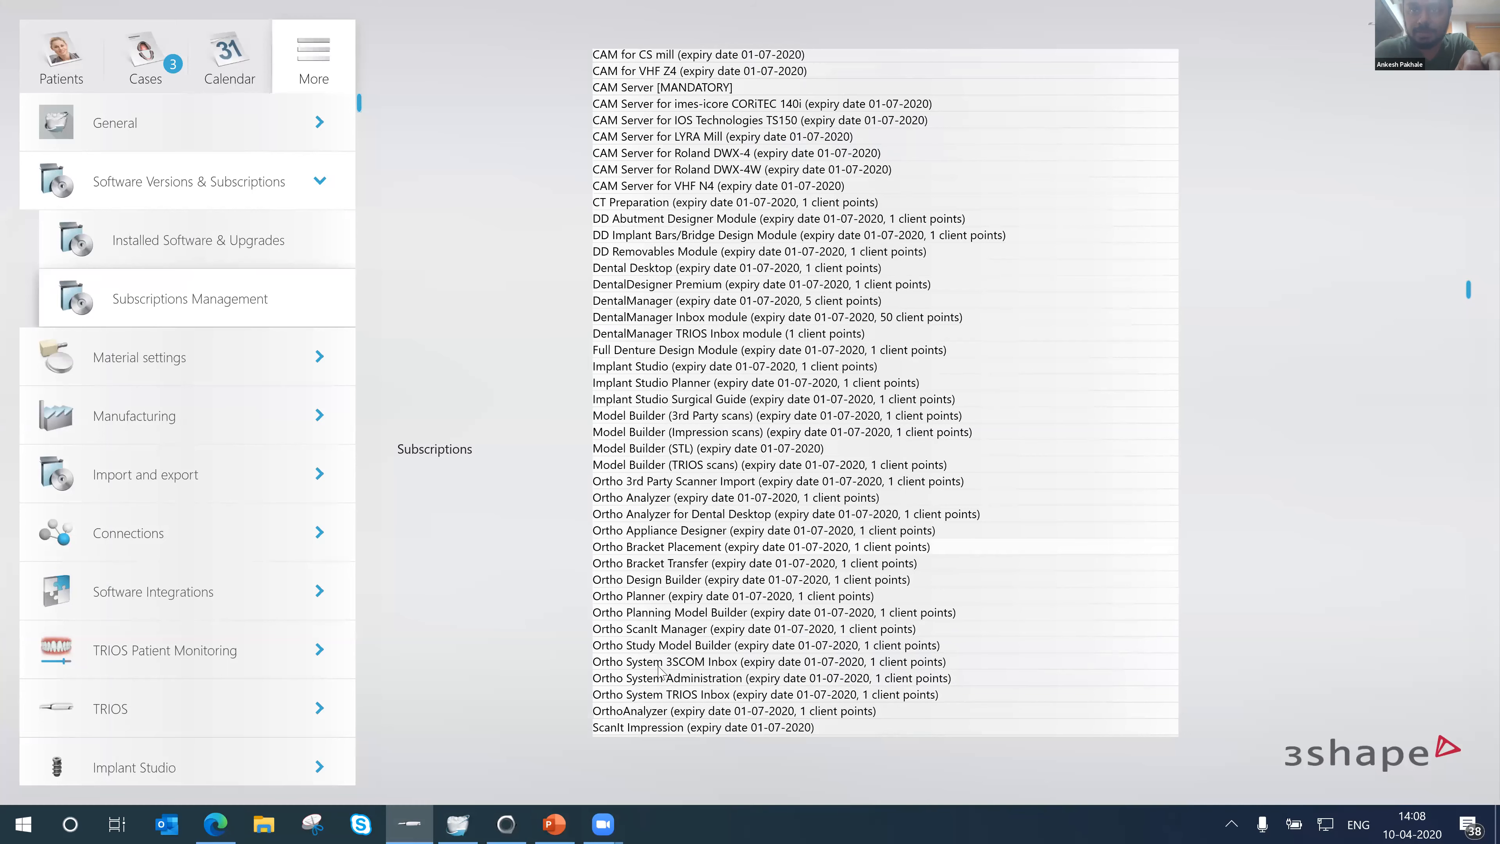
scroll(660, 684, "down", 3)
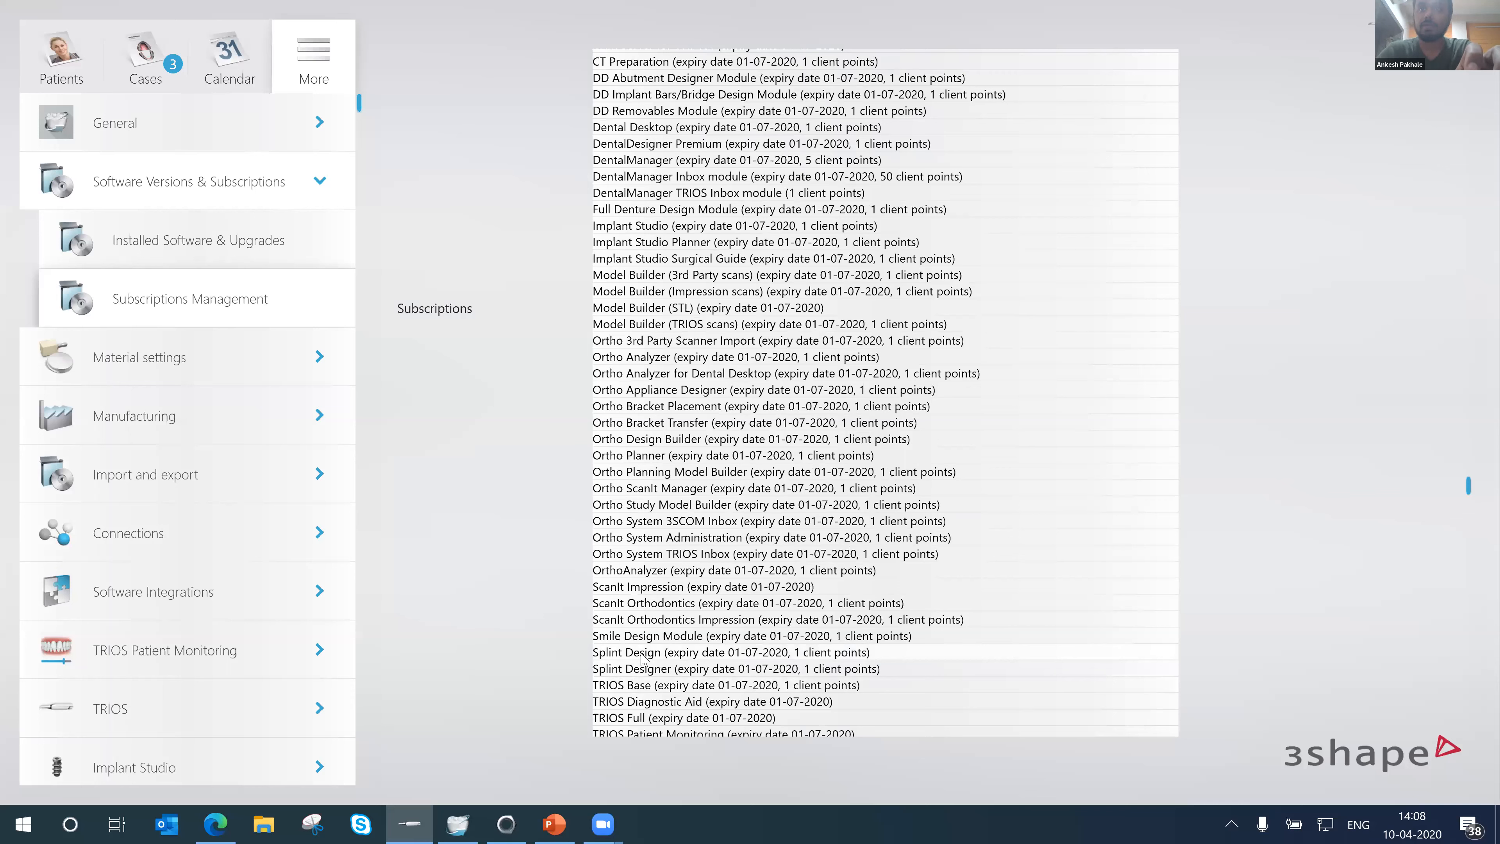
key("ctrl")
key("ctrl")
key("ctrl")
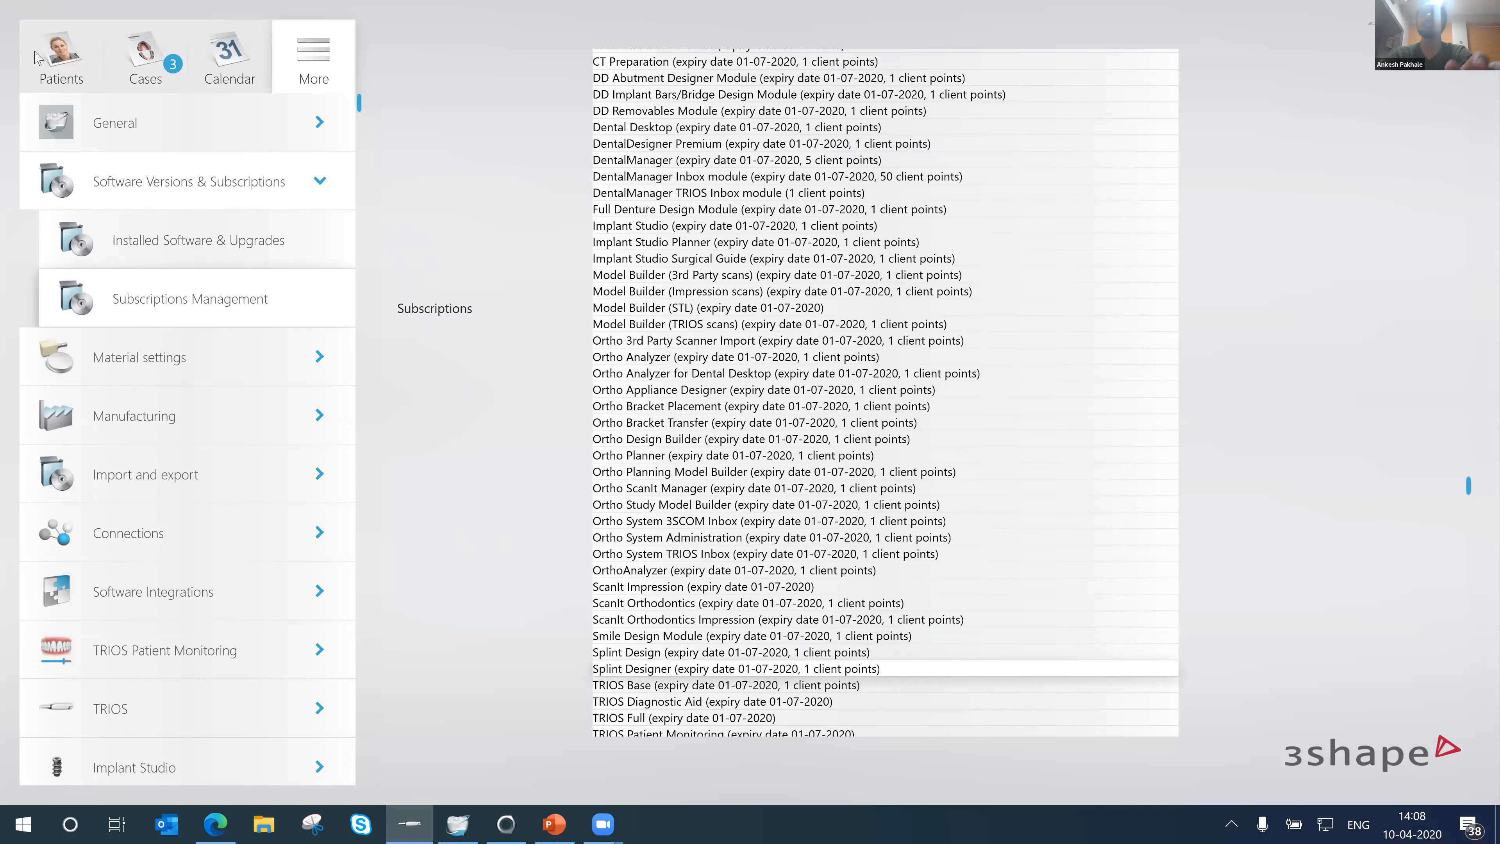
- Return from the subscriptions list to the patient list and open the Users page of the General settings
left_click(55, 64)
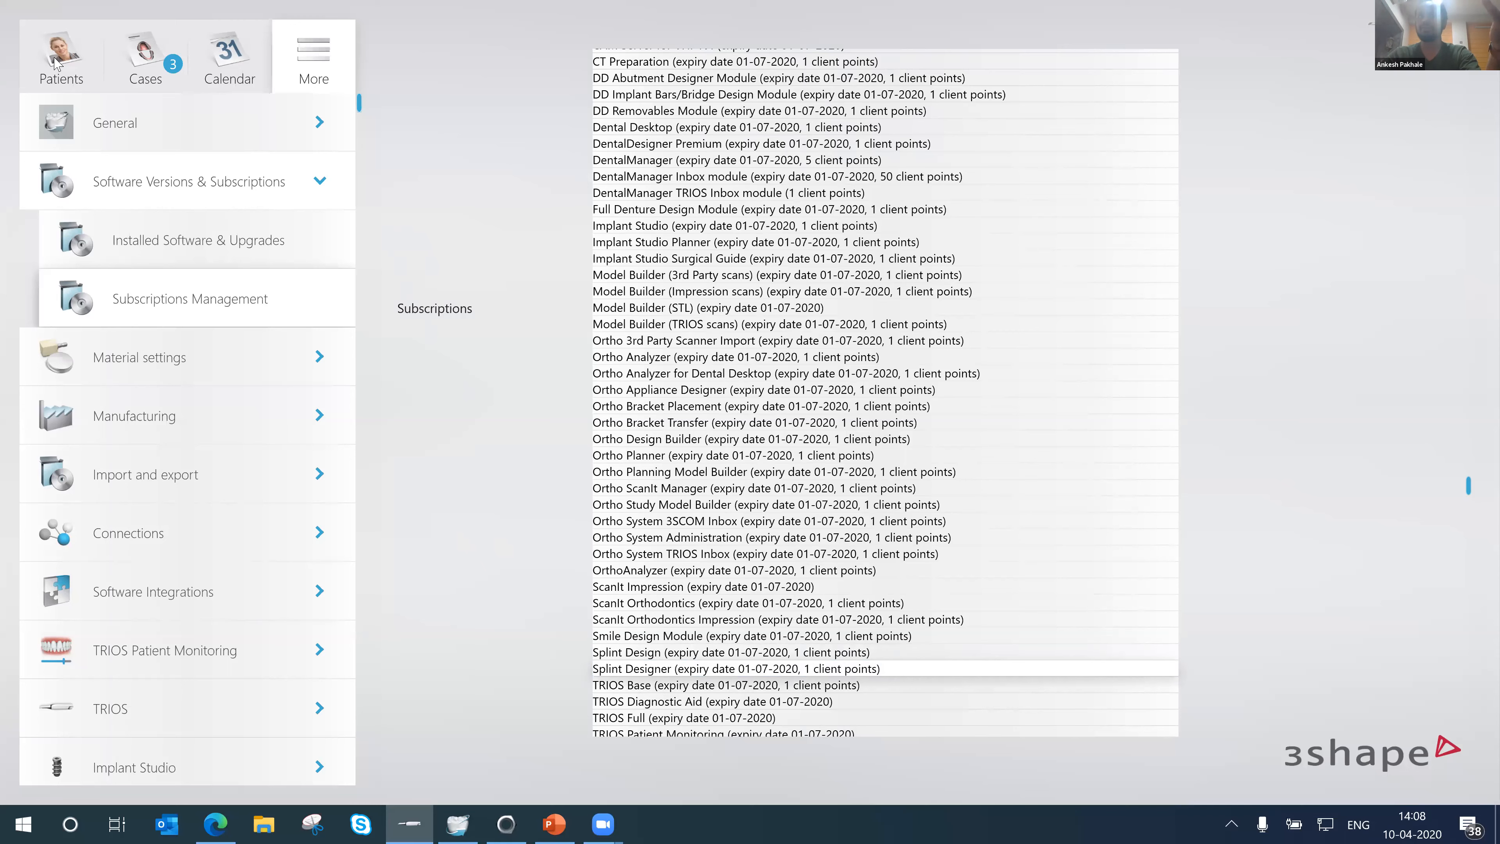
left_click(759, 456)
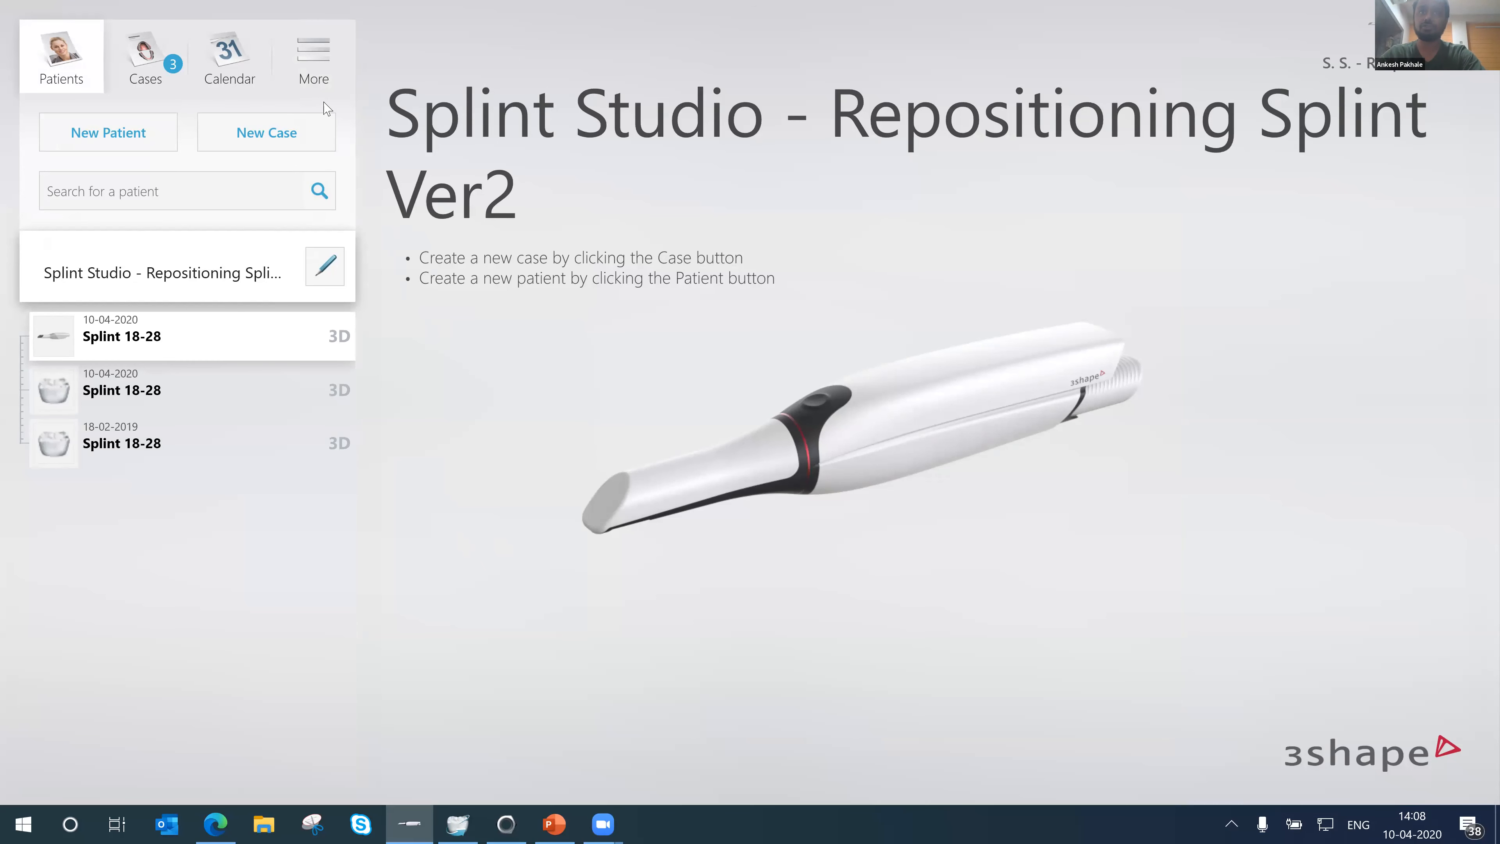
left_click(313, 52)
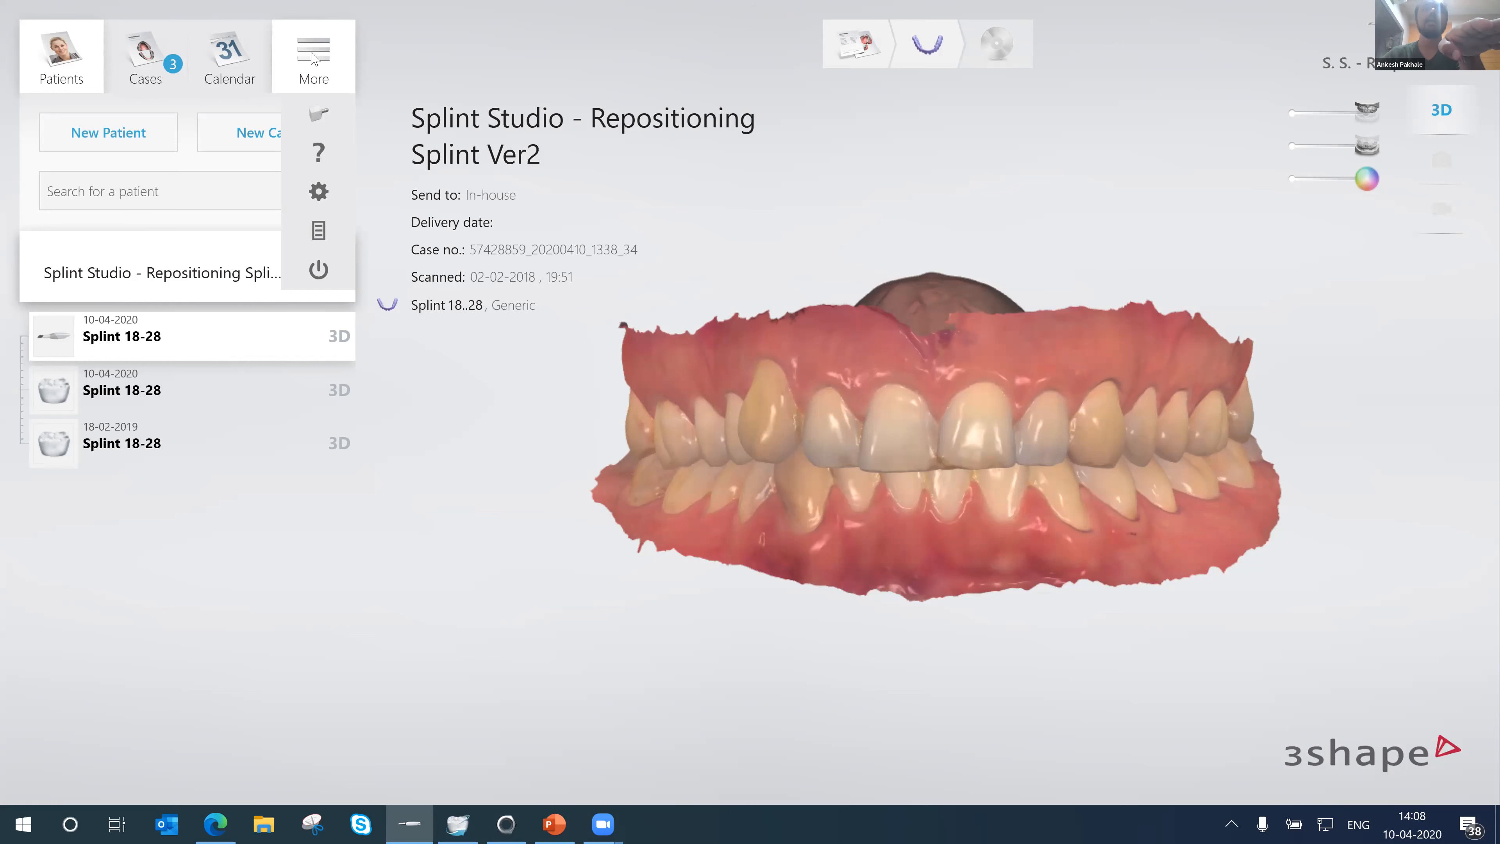
left_click(320, 196)
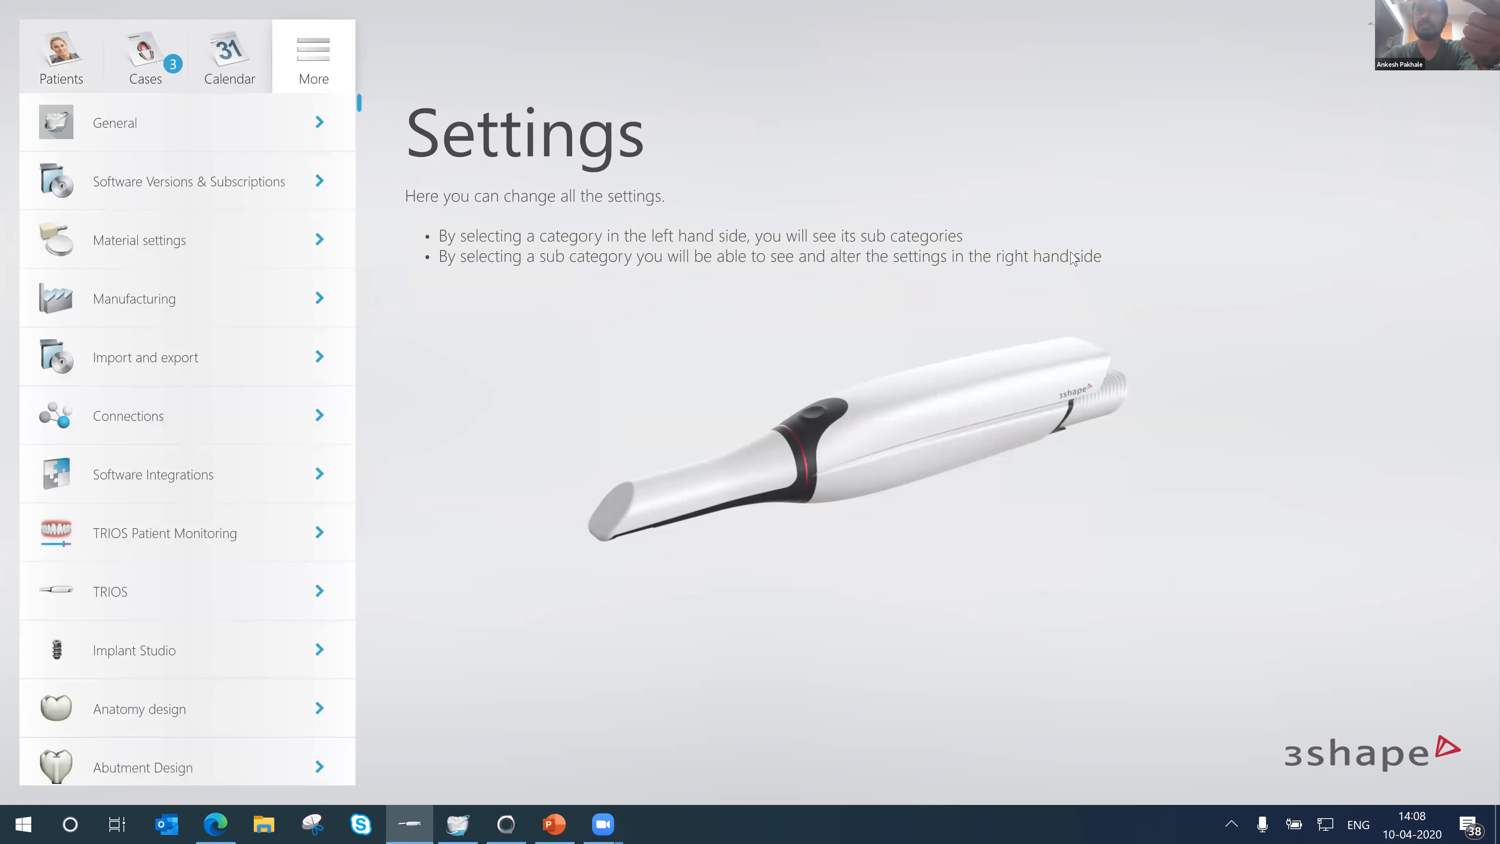
left_click(181, 135)
left_click(186, 236)
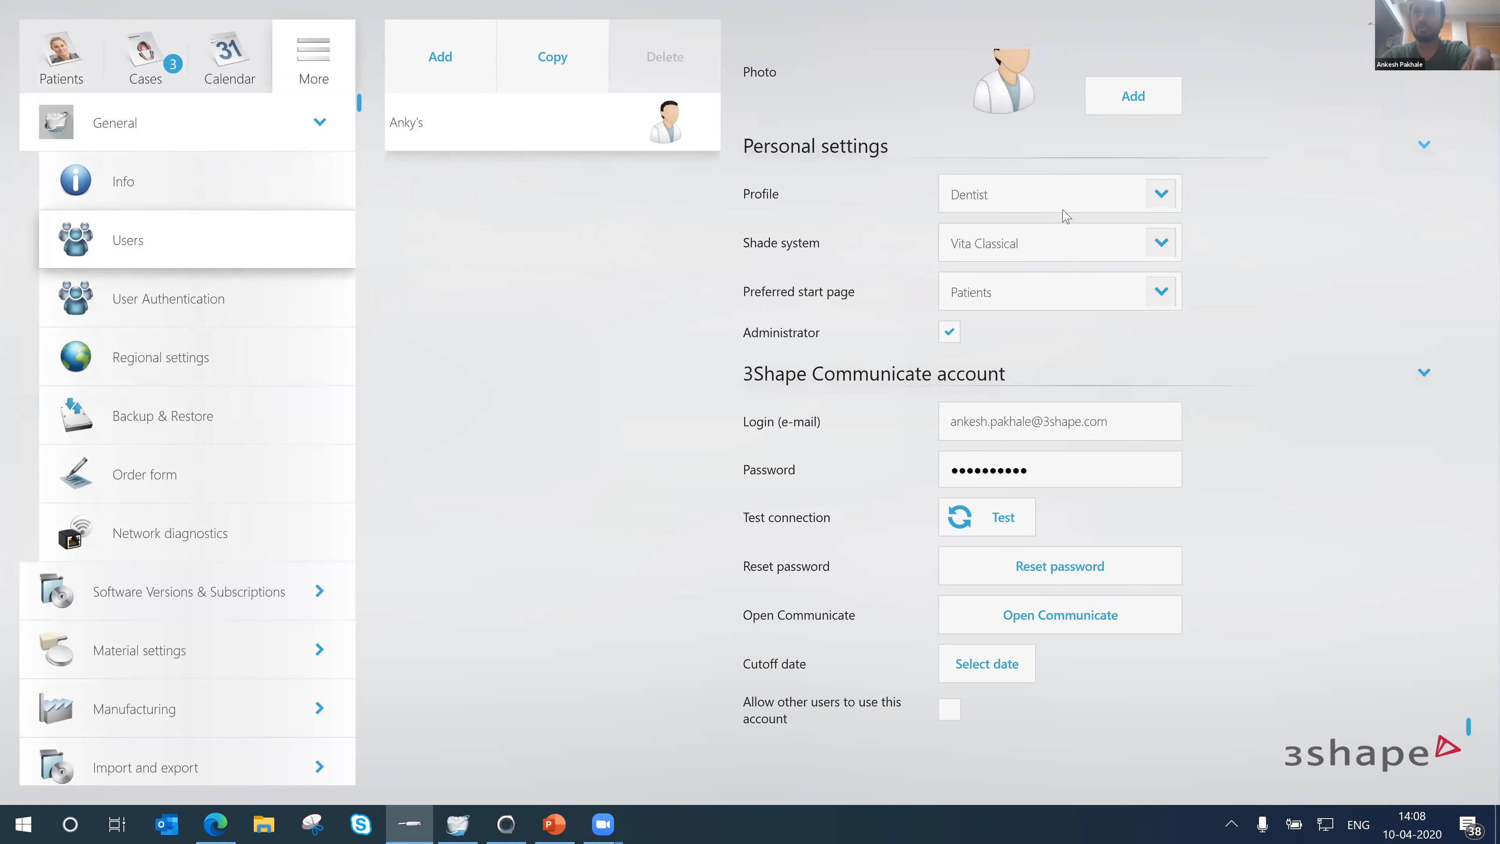
- Set the user's profile to Dental lab, save the settings change and return to the patient list
left_click(1161, 194)
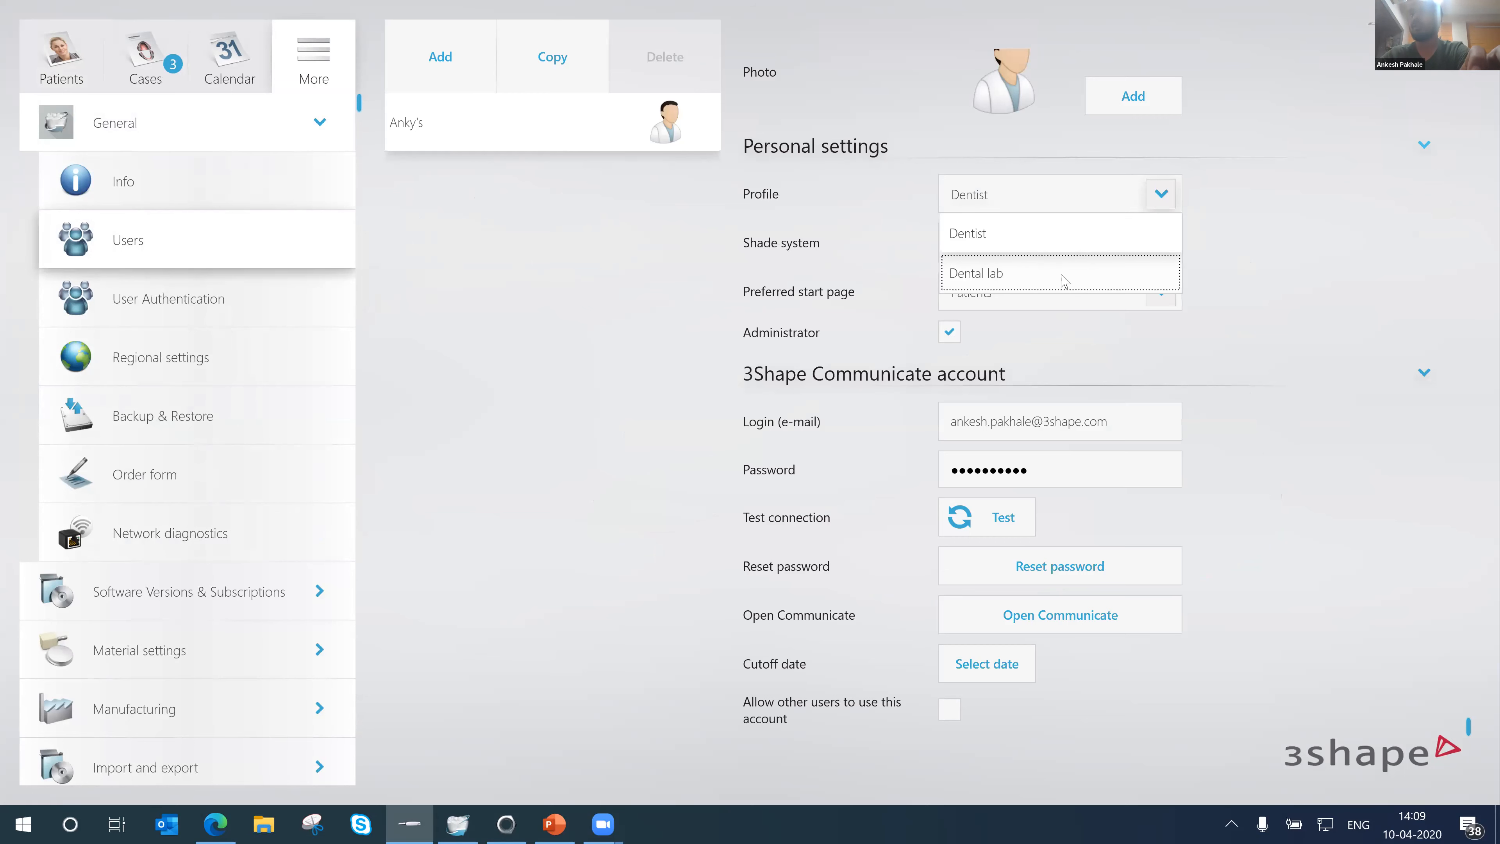
key("ctrl")
key("ctrl")
key("ctrl")
key("ctrl")
key("ctrl")
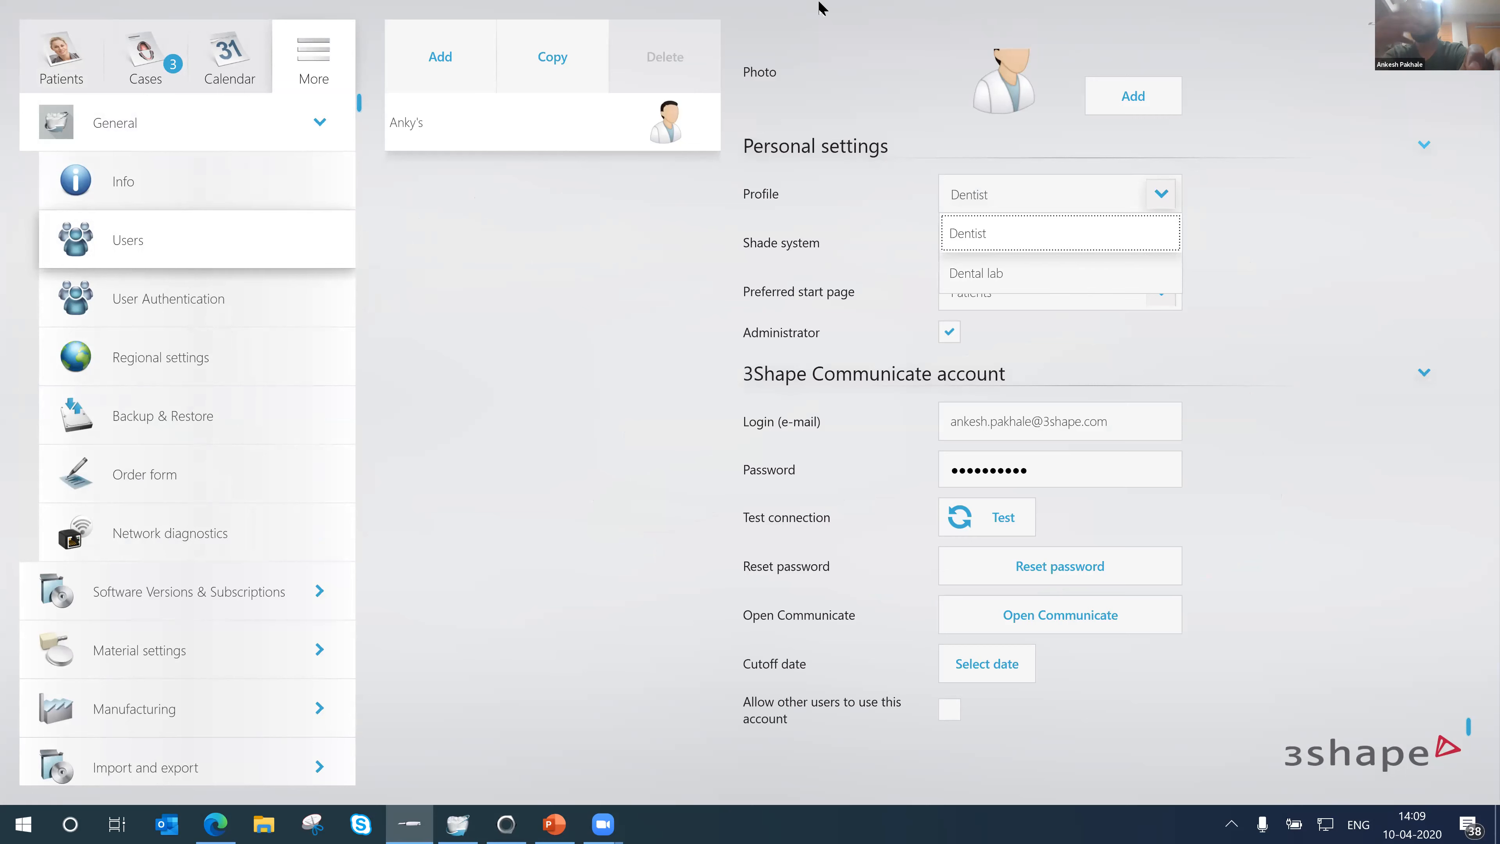
left_click(1027, 276)
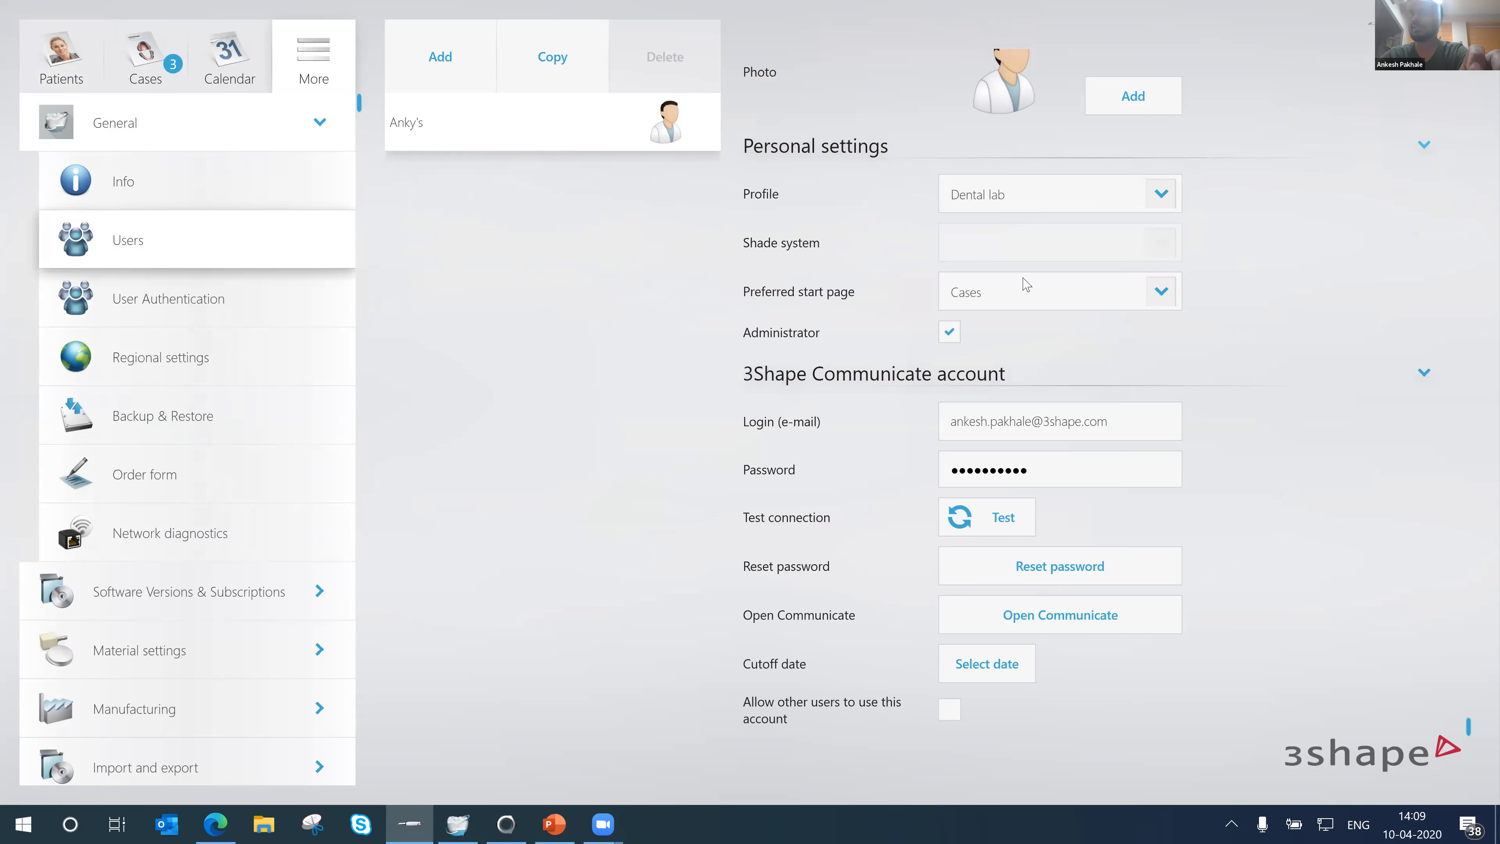
left_click(59, 47)
left_click(764, 446)
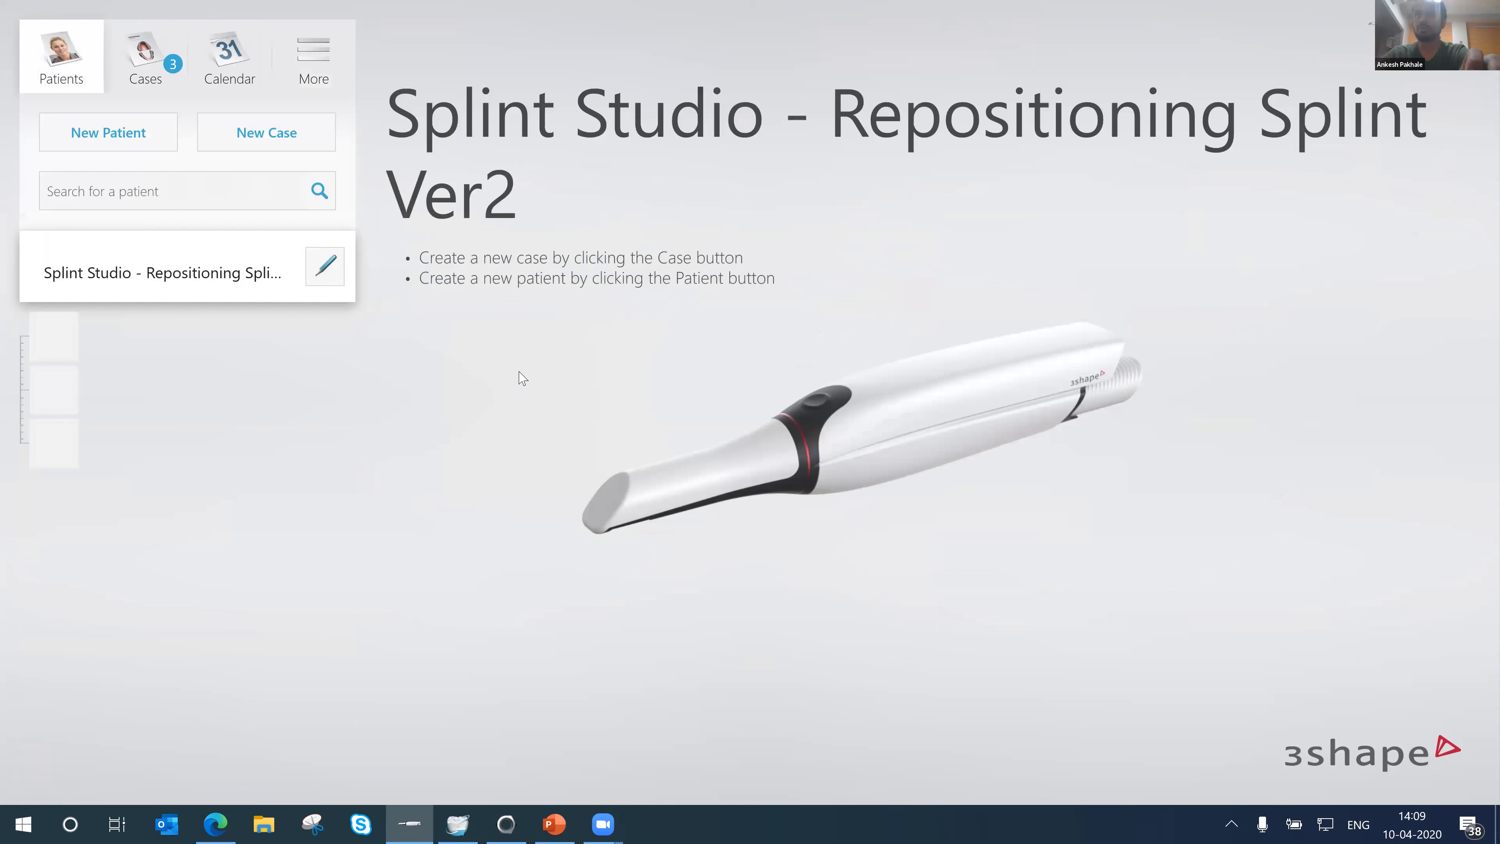
- Create a new case for the selected patient with a Splint appliance on the upper jaw, starting from tooth 16
left_click(268, 133)
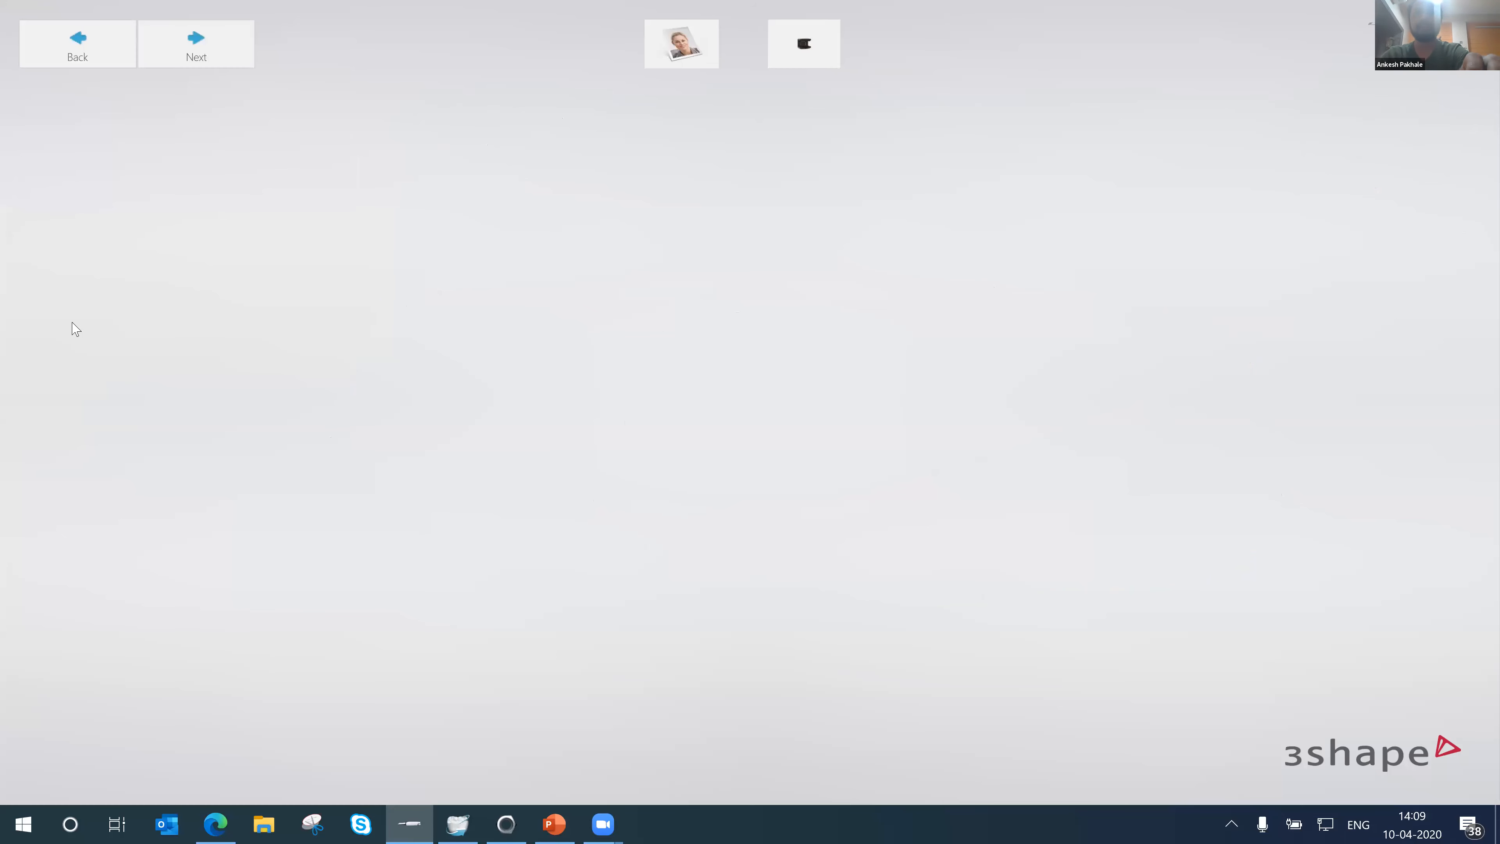
left_click(416, 364)
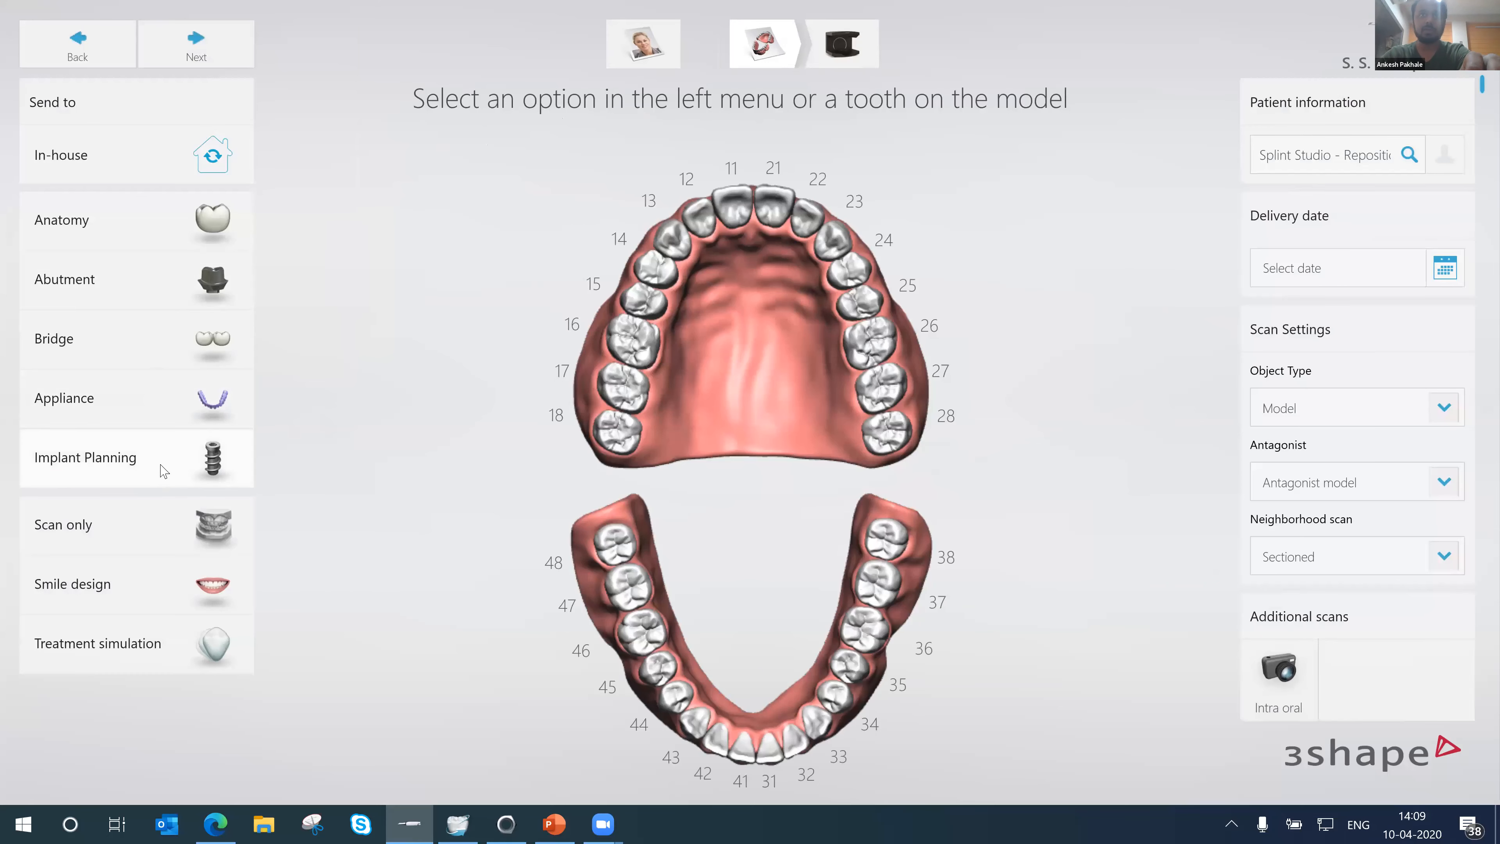
left_click(632, 350)
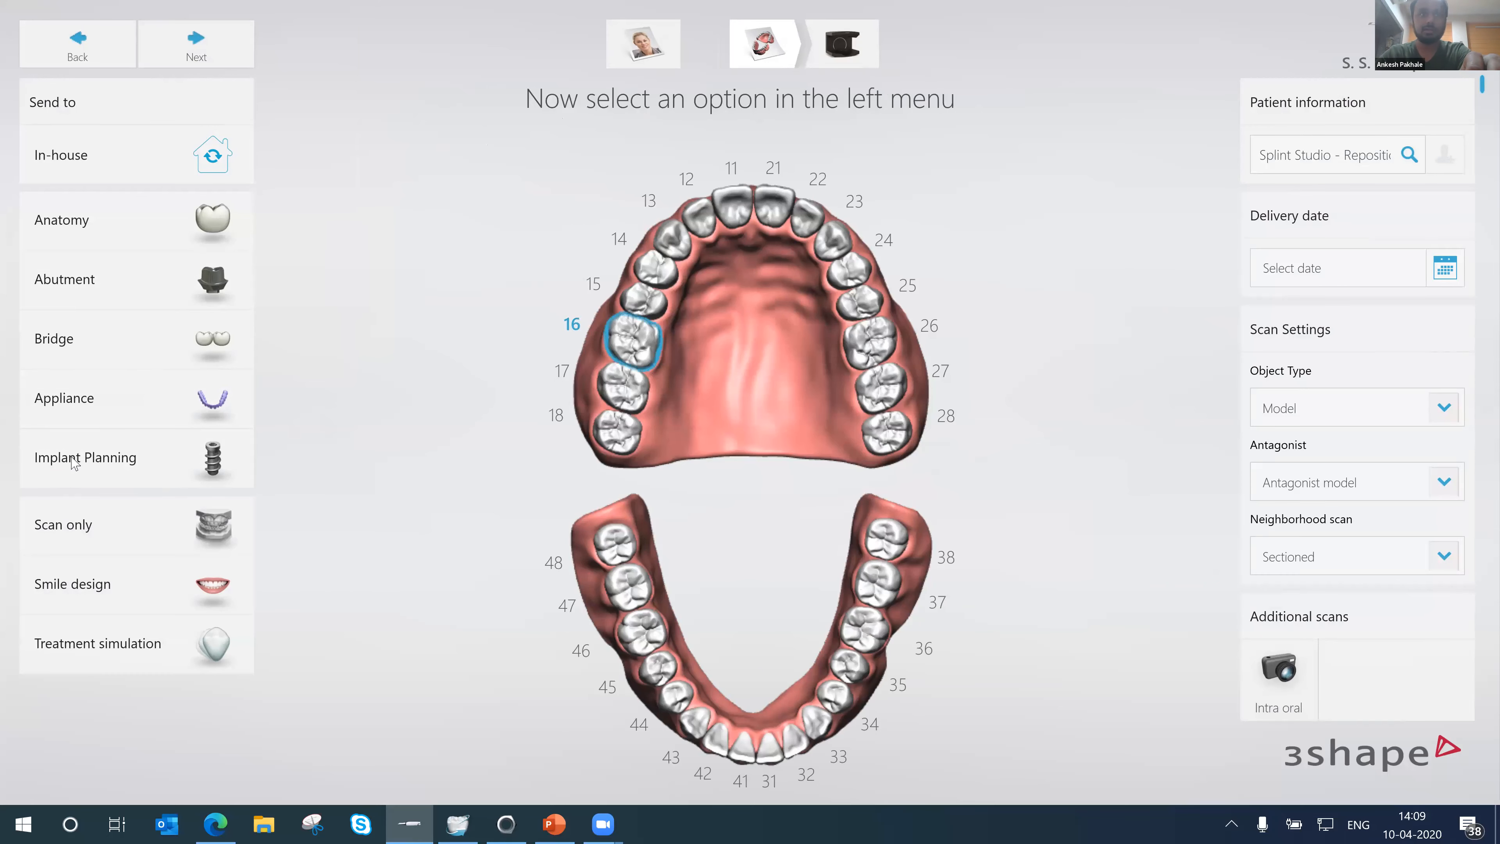
left_click(90, 402)
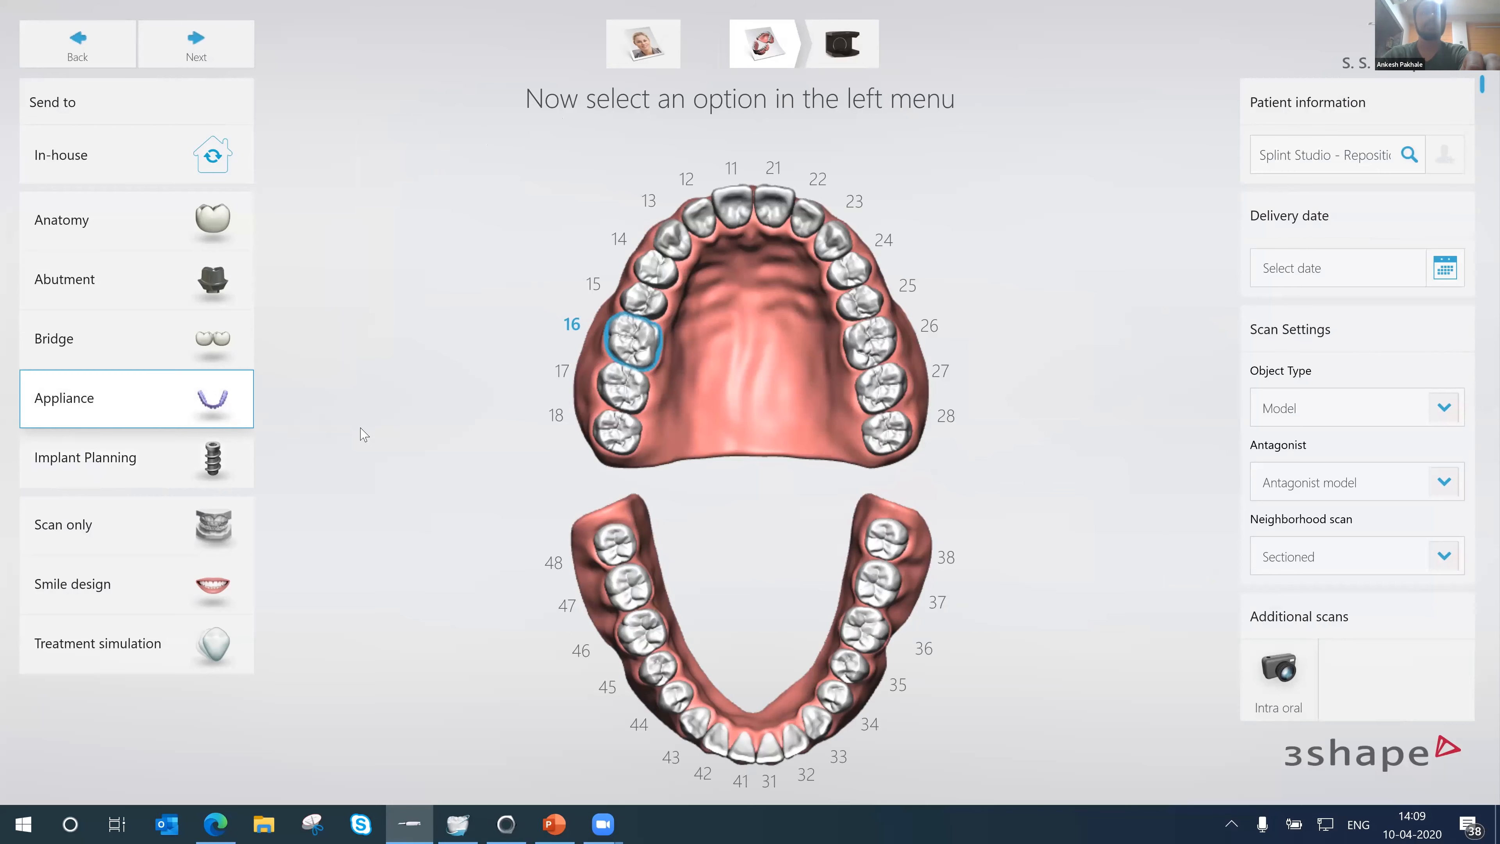
left_click(599, 406)
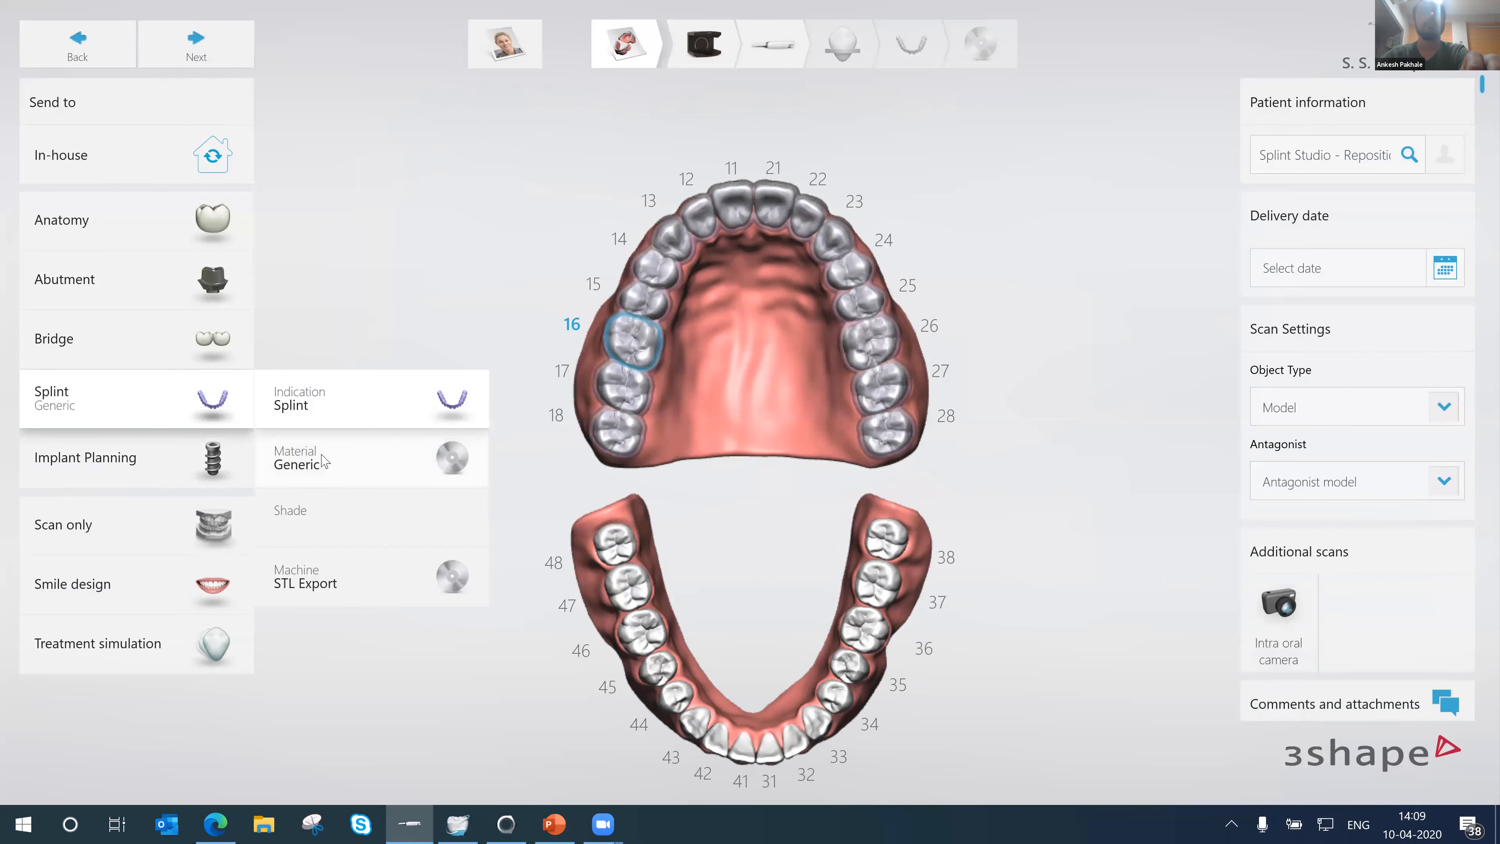
- Review the splint's material and scan object type options, and choose STL Export as its machine
left_click(324, 461)
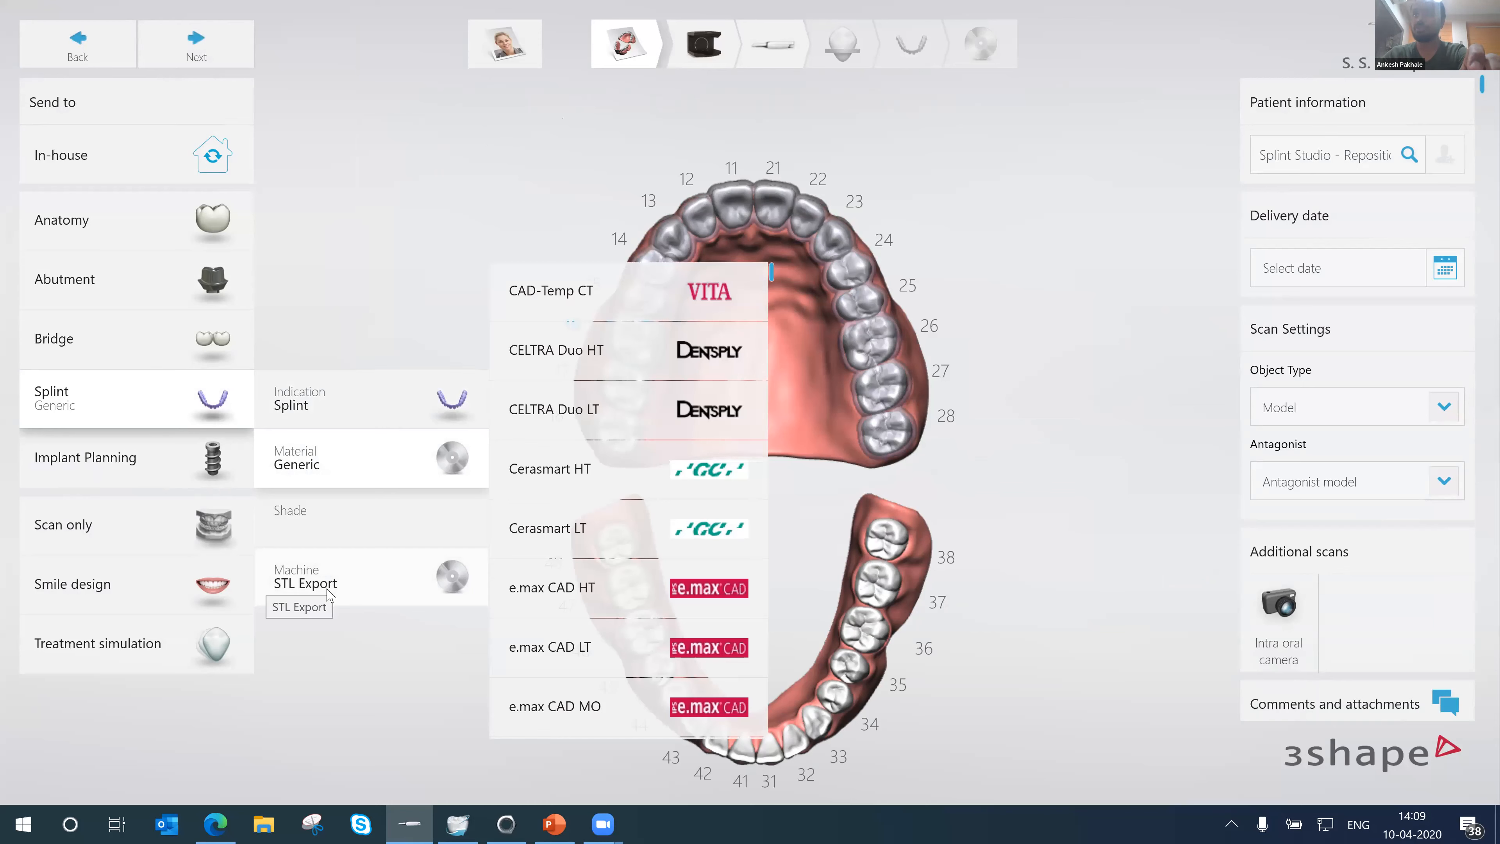
left_click(329, 594)
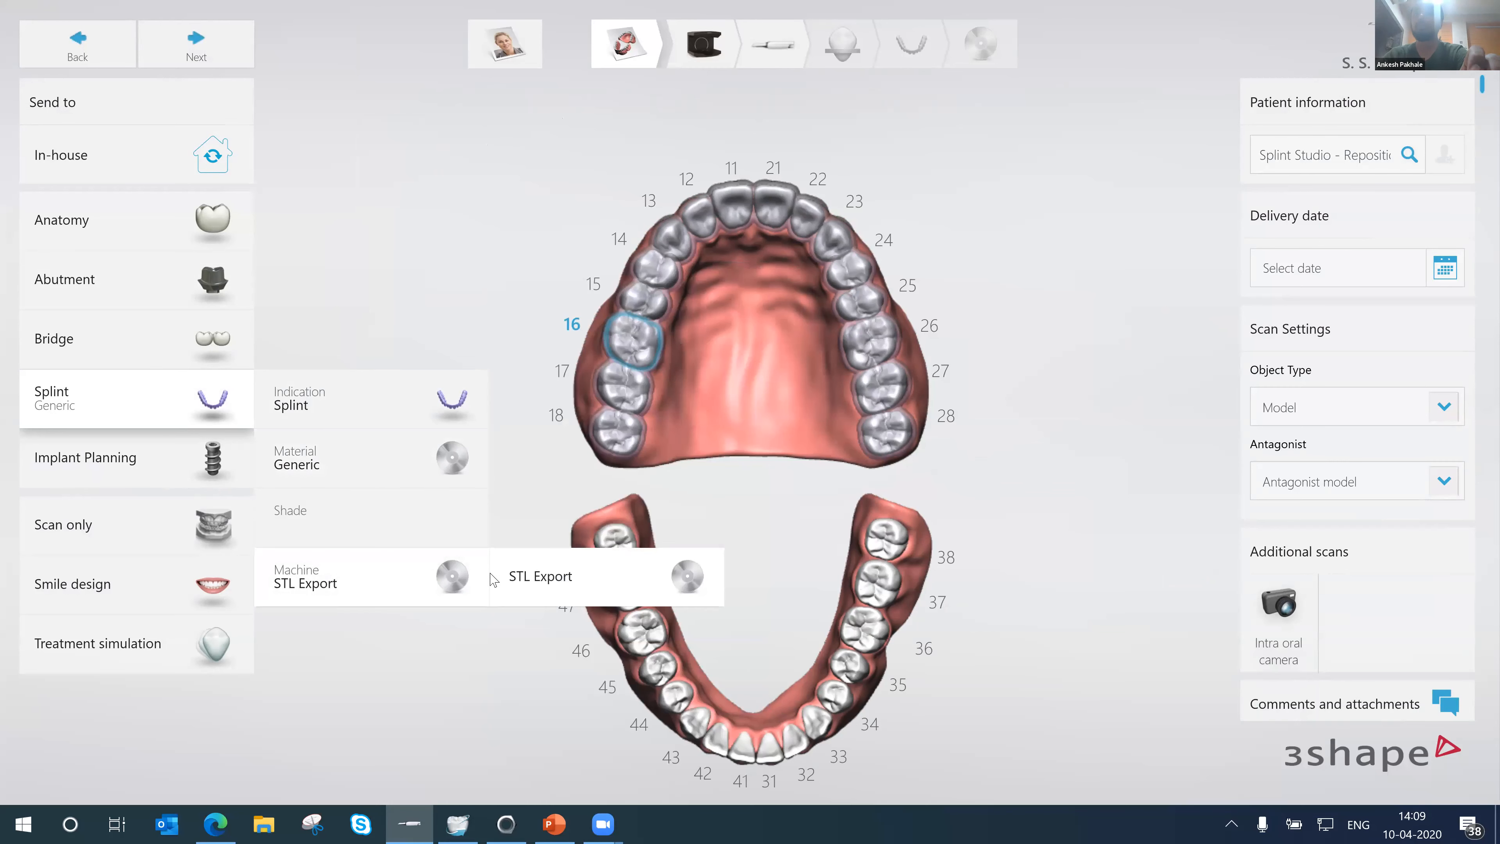
left_click(508, 576)
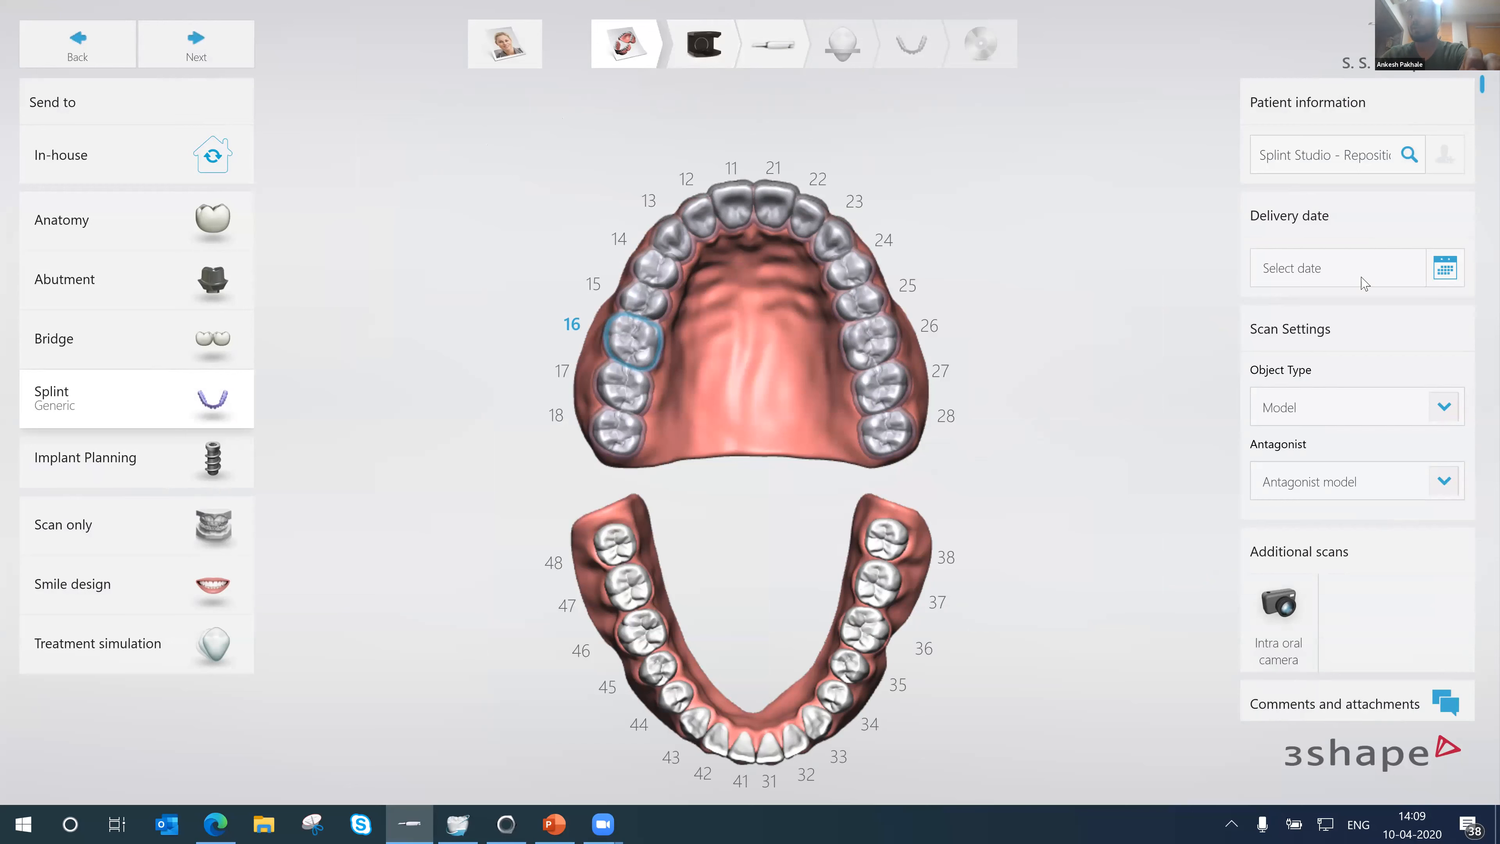
left_click(1452, 410)
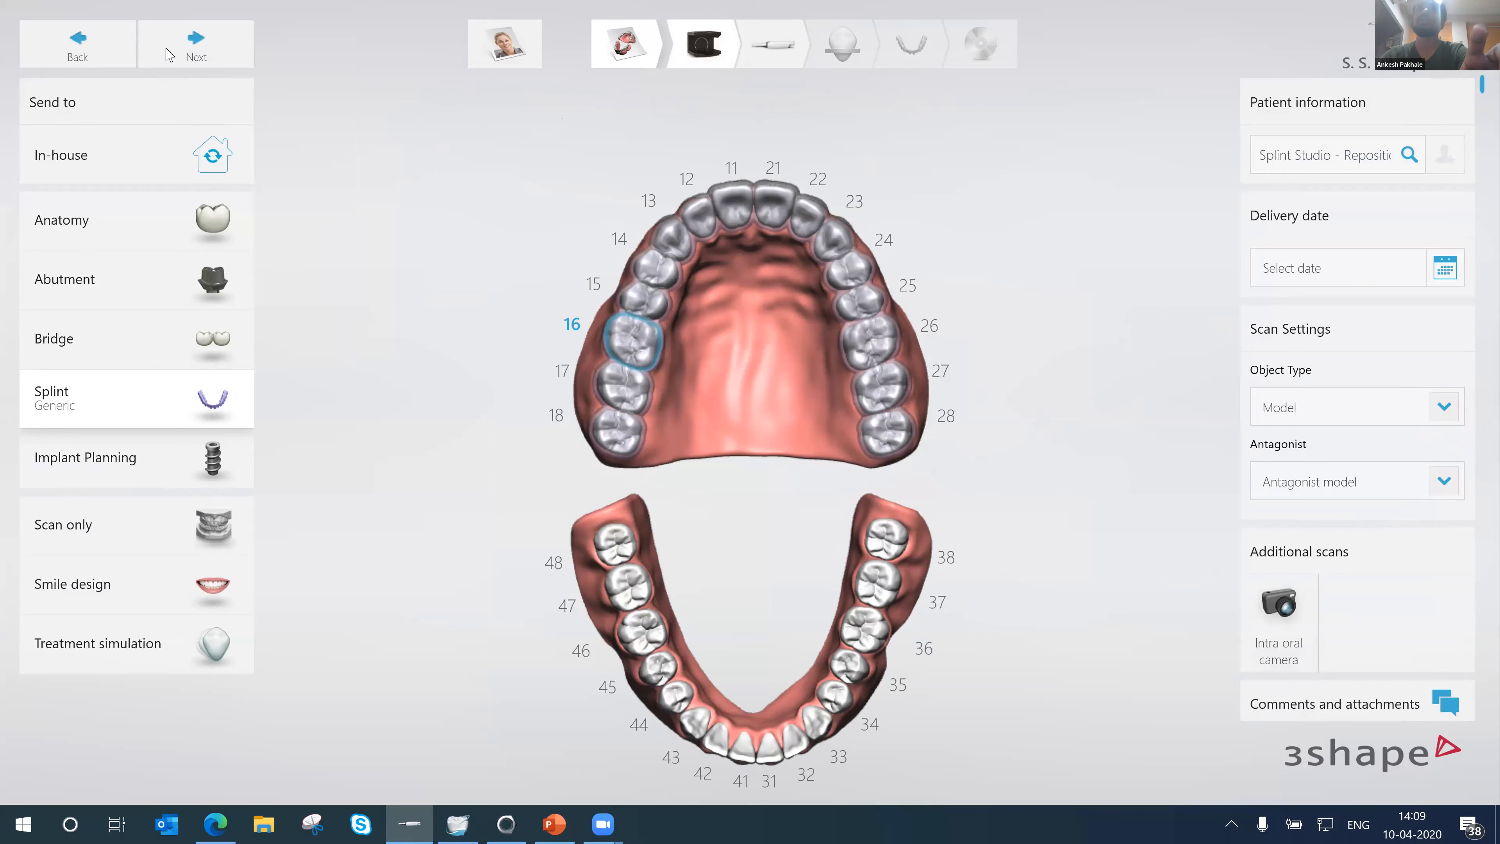
- Complete the order form of the new splint case and return to the patient's case list
left_click(217, 48)
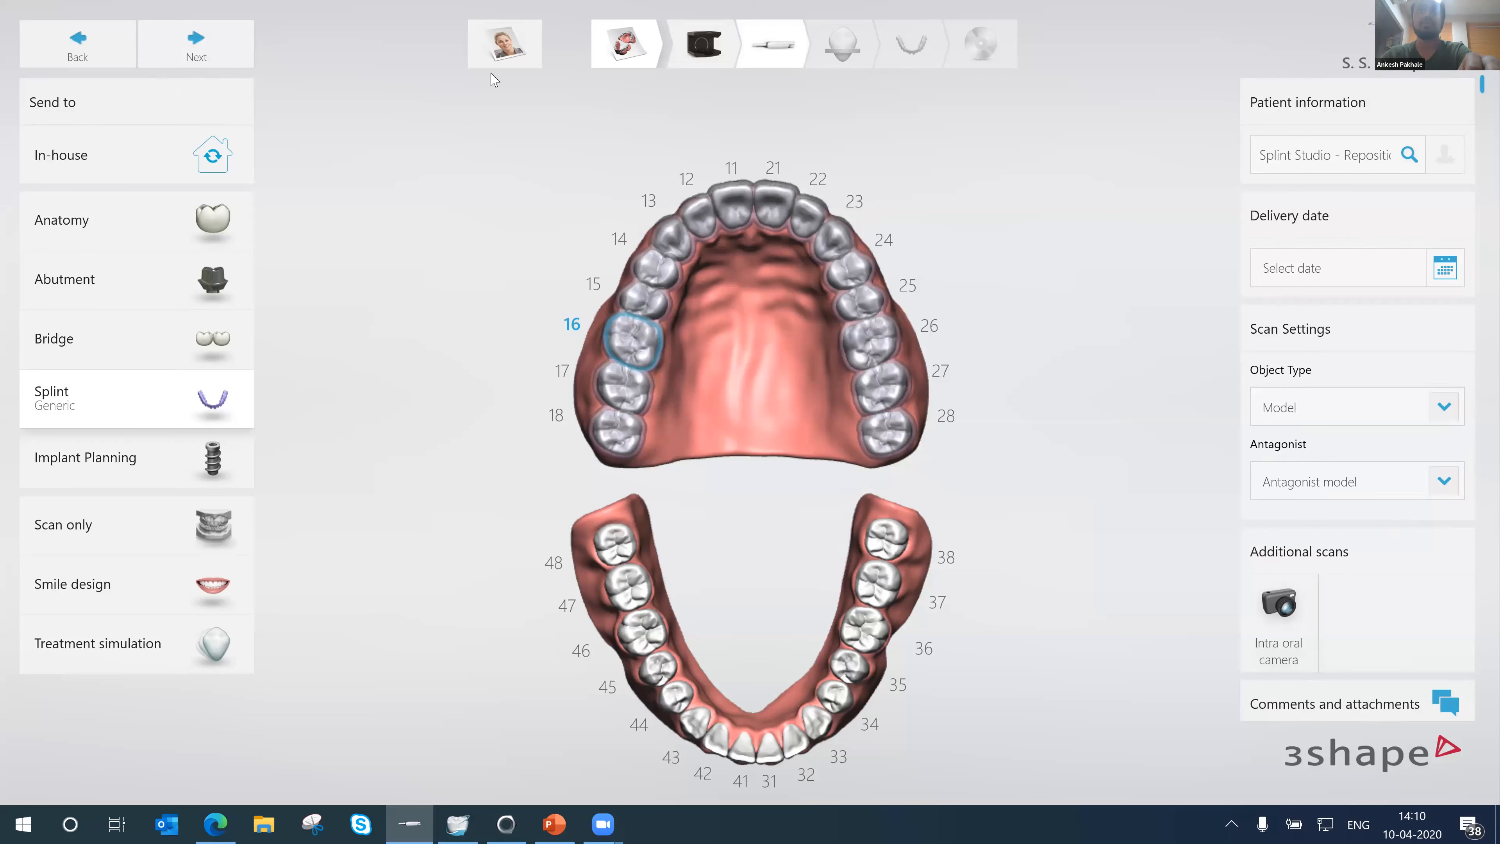
left_click(786, 51)
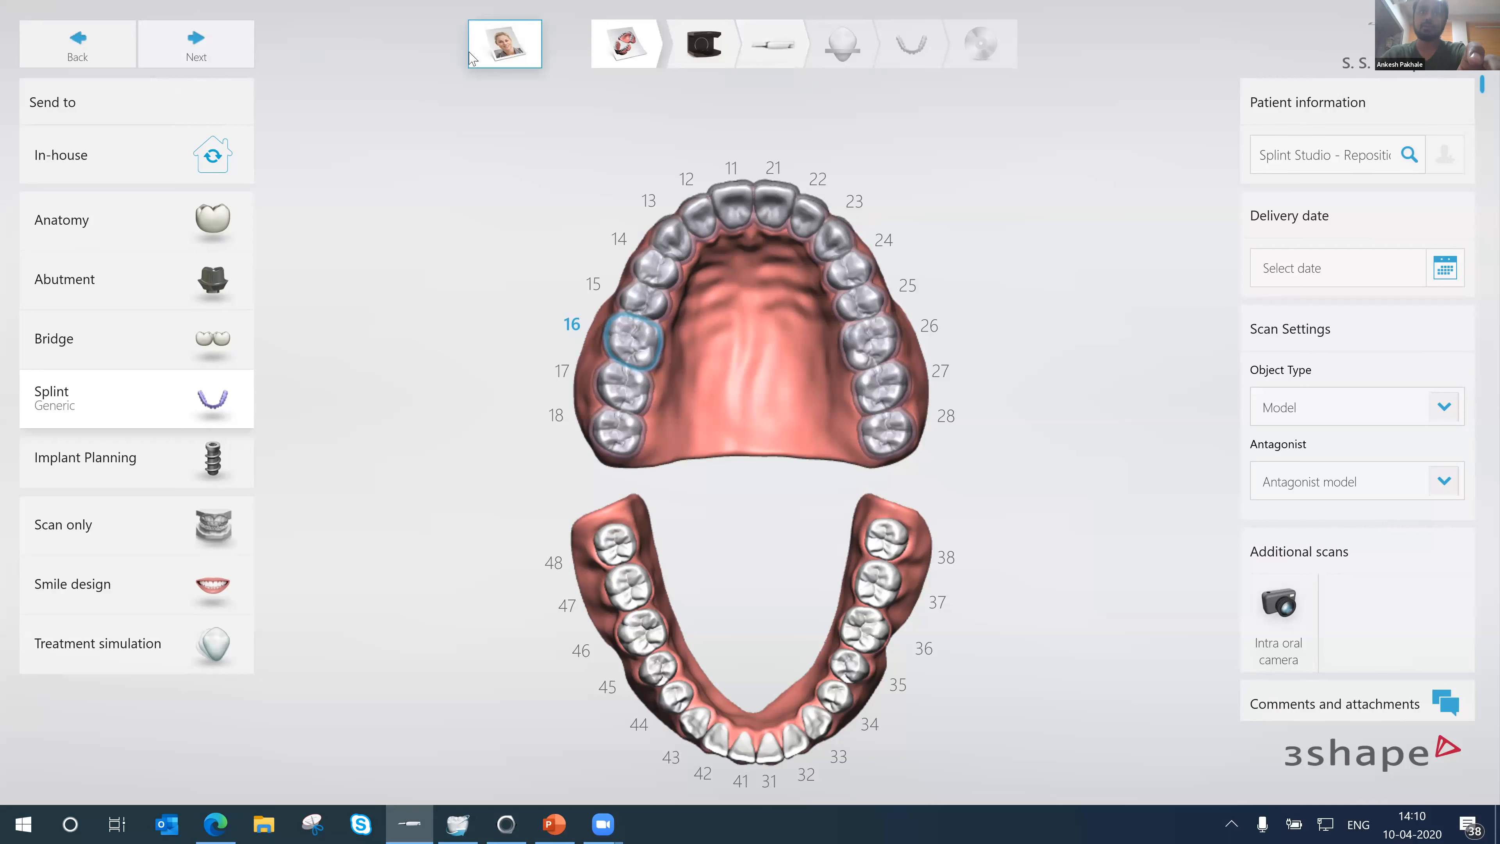
left_click(188, 61)
- Set the user's profile to Dentist in the General user settings and save the change
left_click(322, 76)
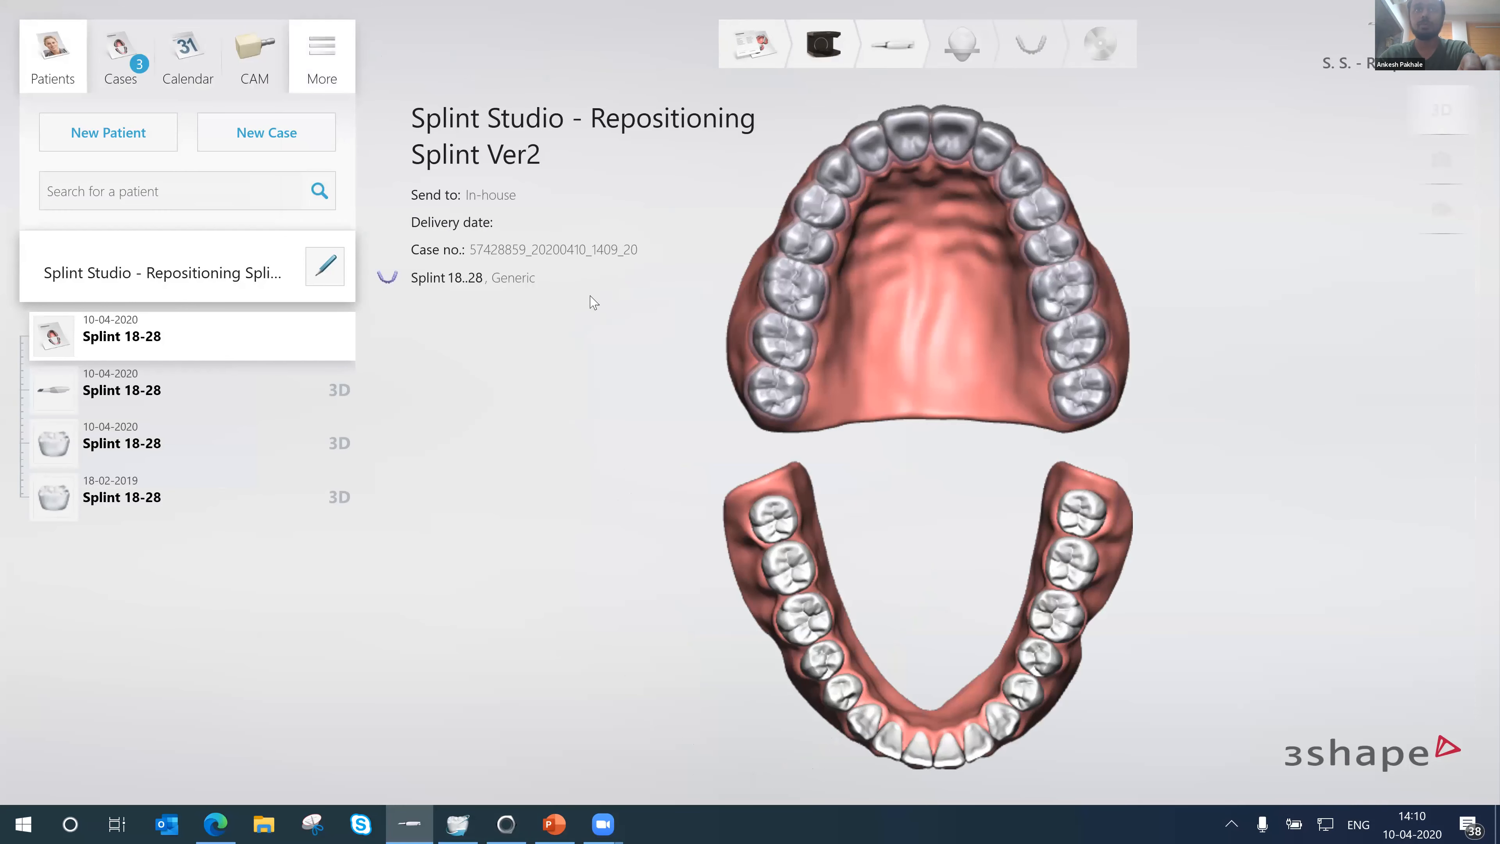
left_click(257, 139)
left_click(234, 246)
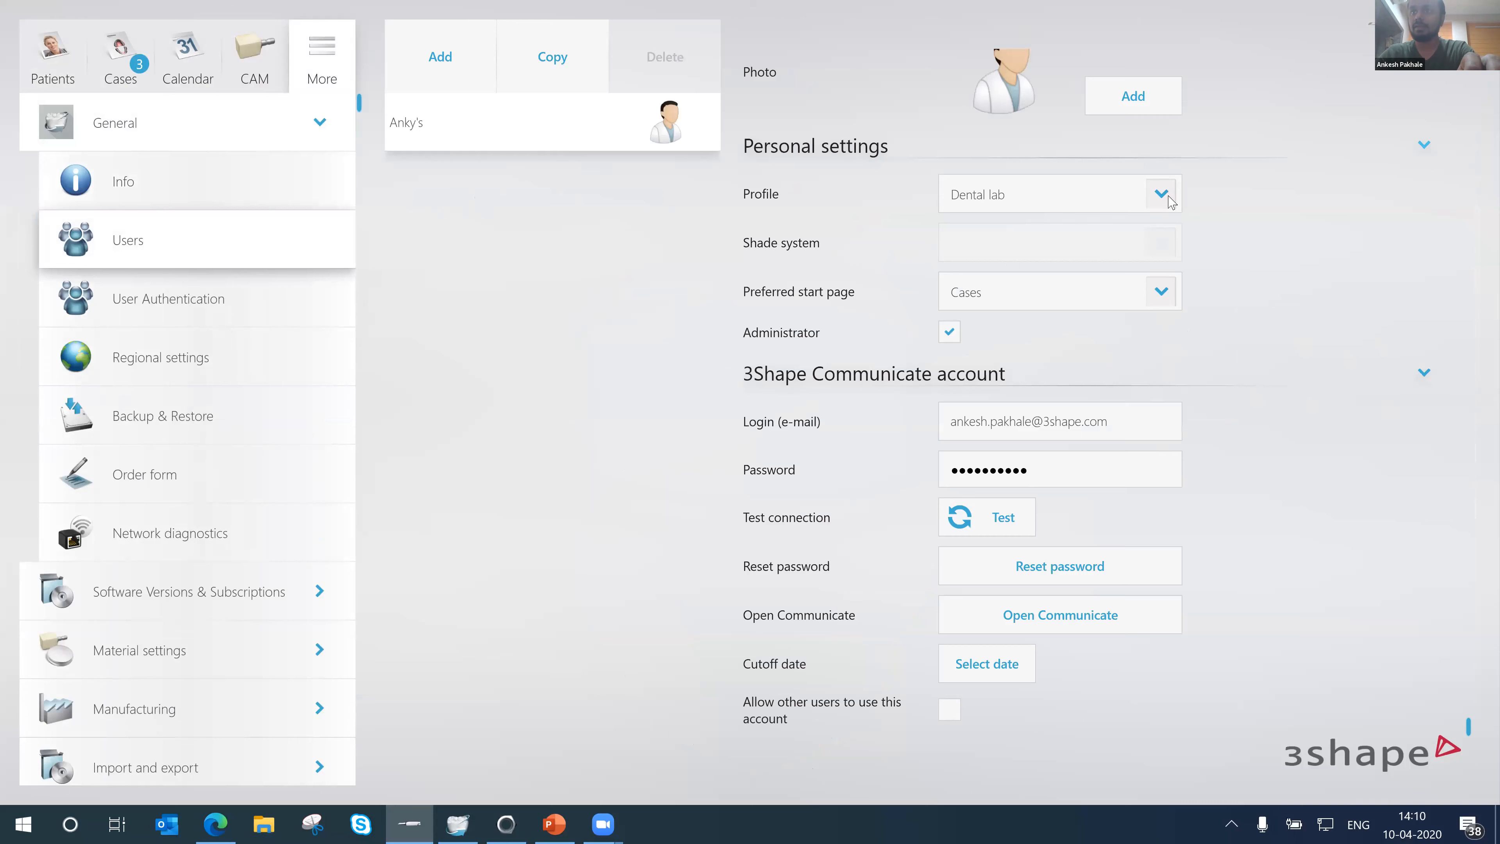
left_click(1162, 195)
left_click(1104, 242)
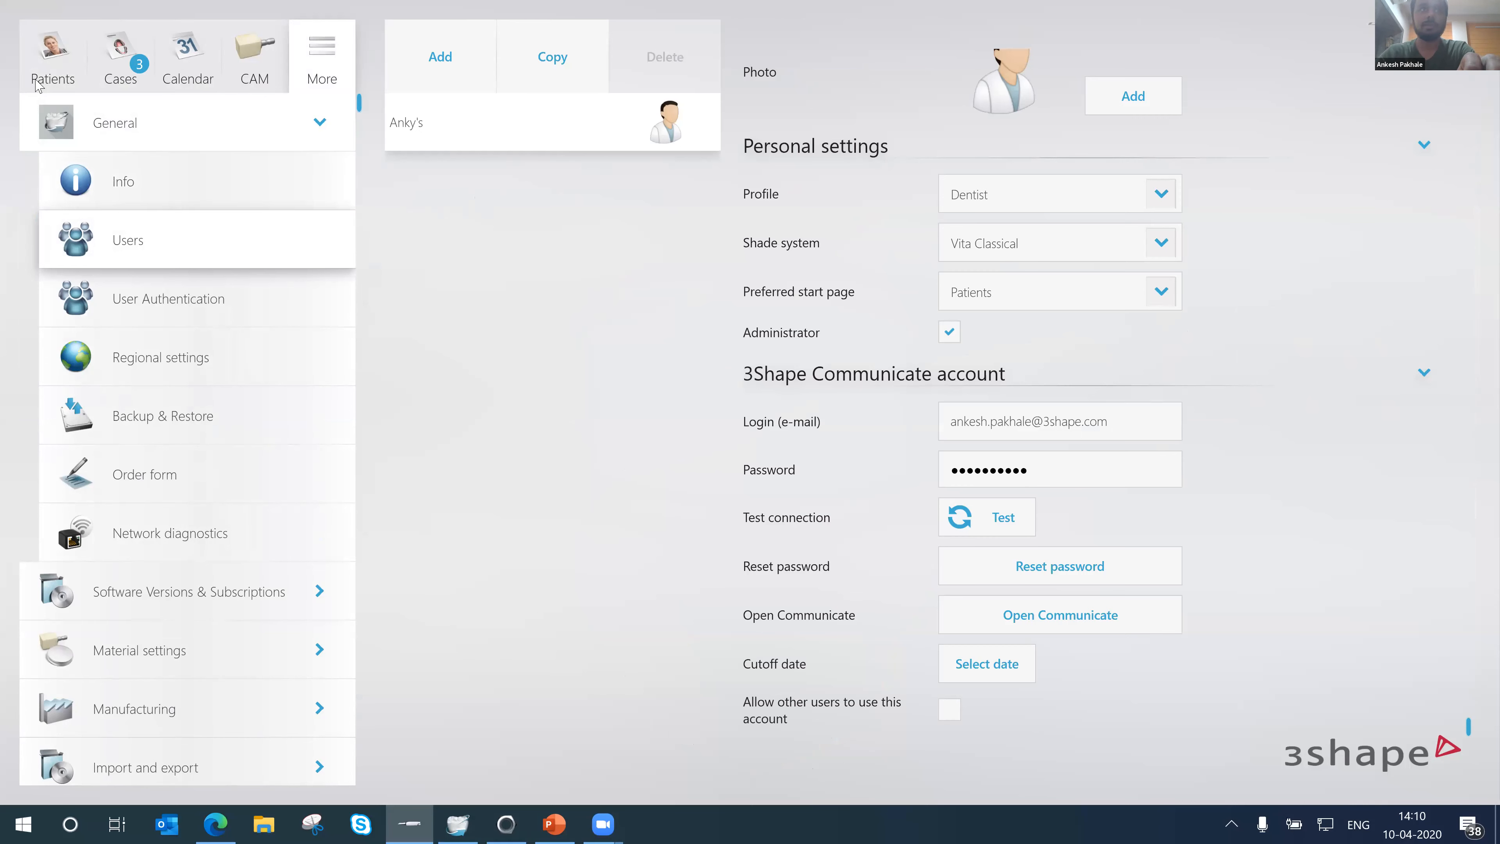
left_click(39, 52)
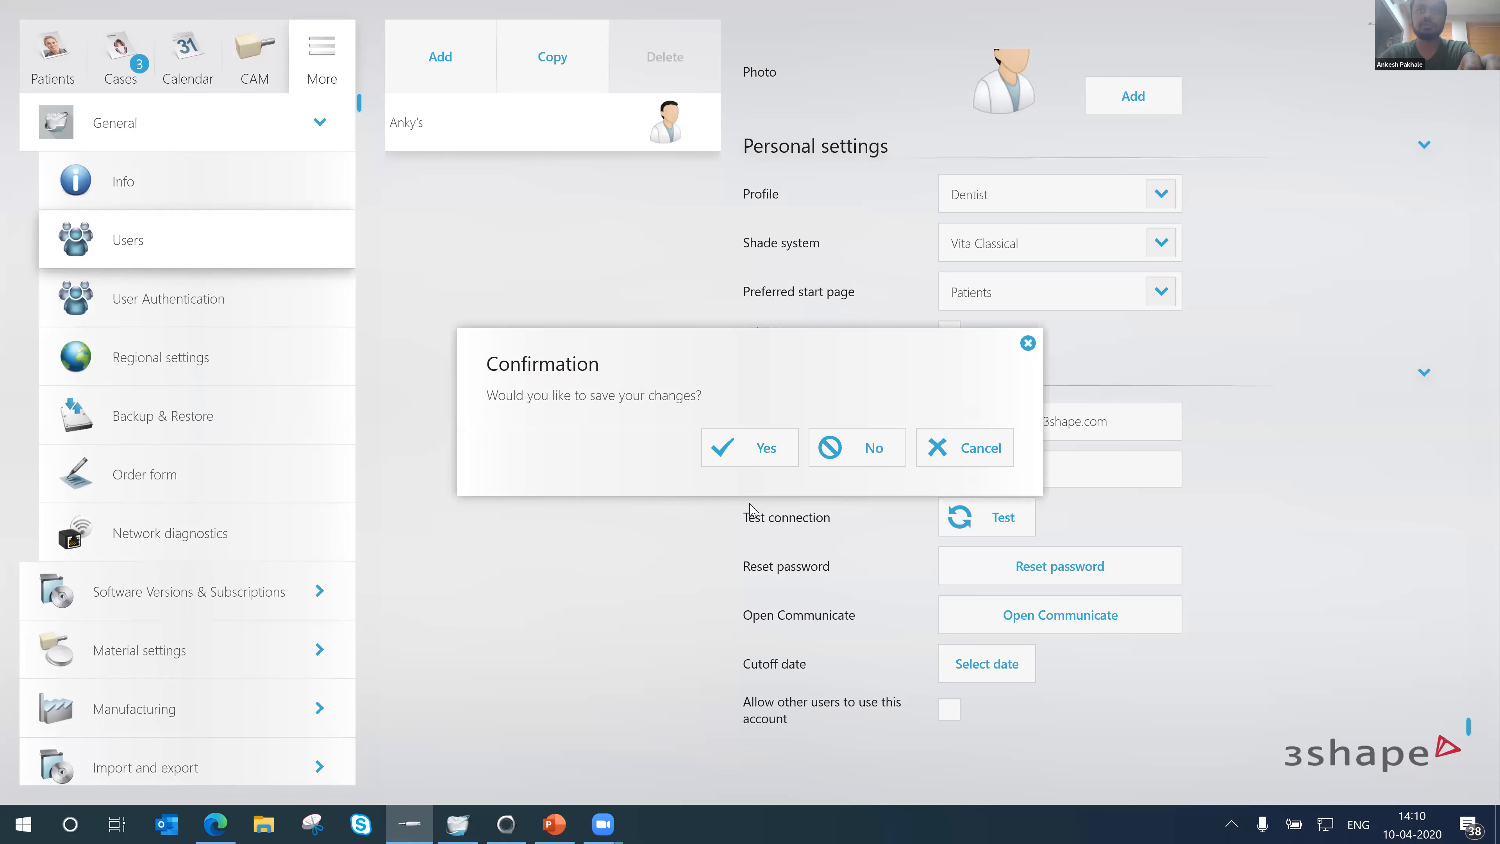
left_click(747, 454)
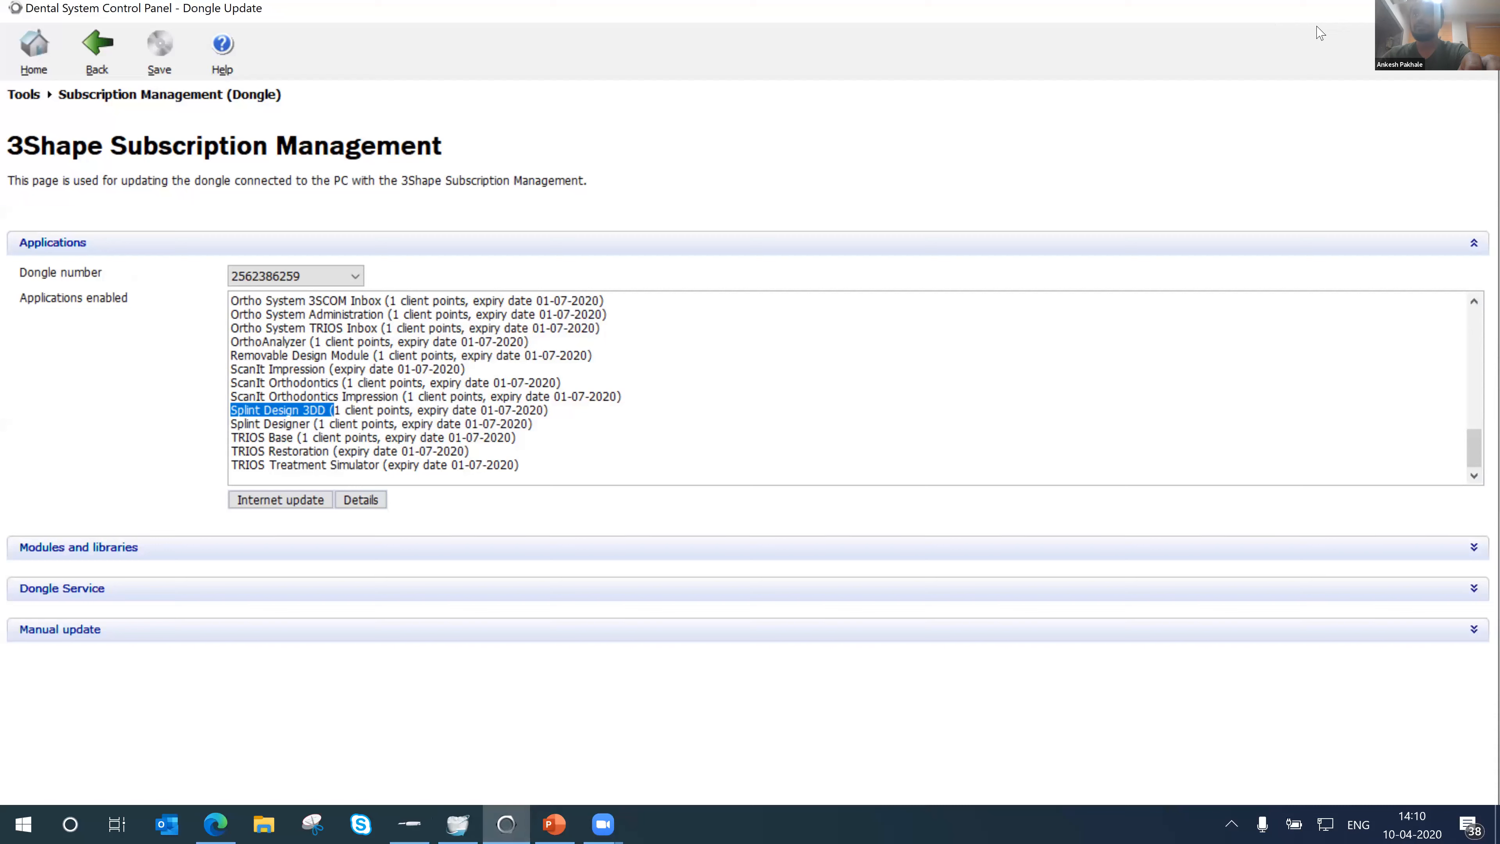
- Switch to 3Shape Dental Manager, list the orders from the last two days, and open the scanned splint order for modification
left_click(334, 411)
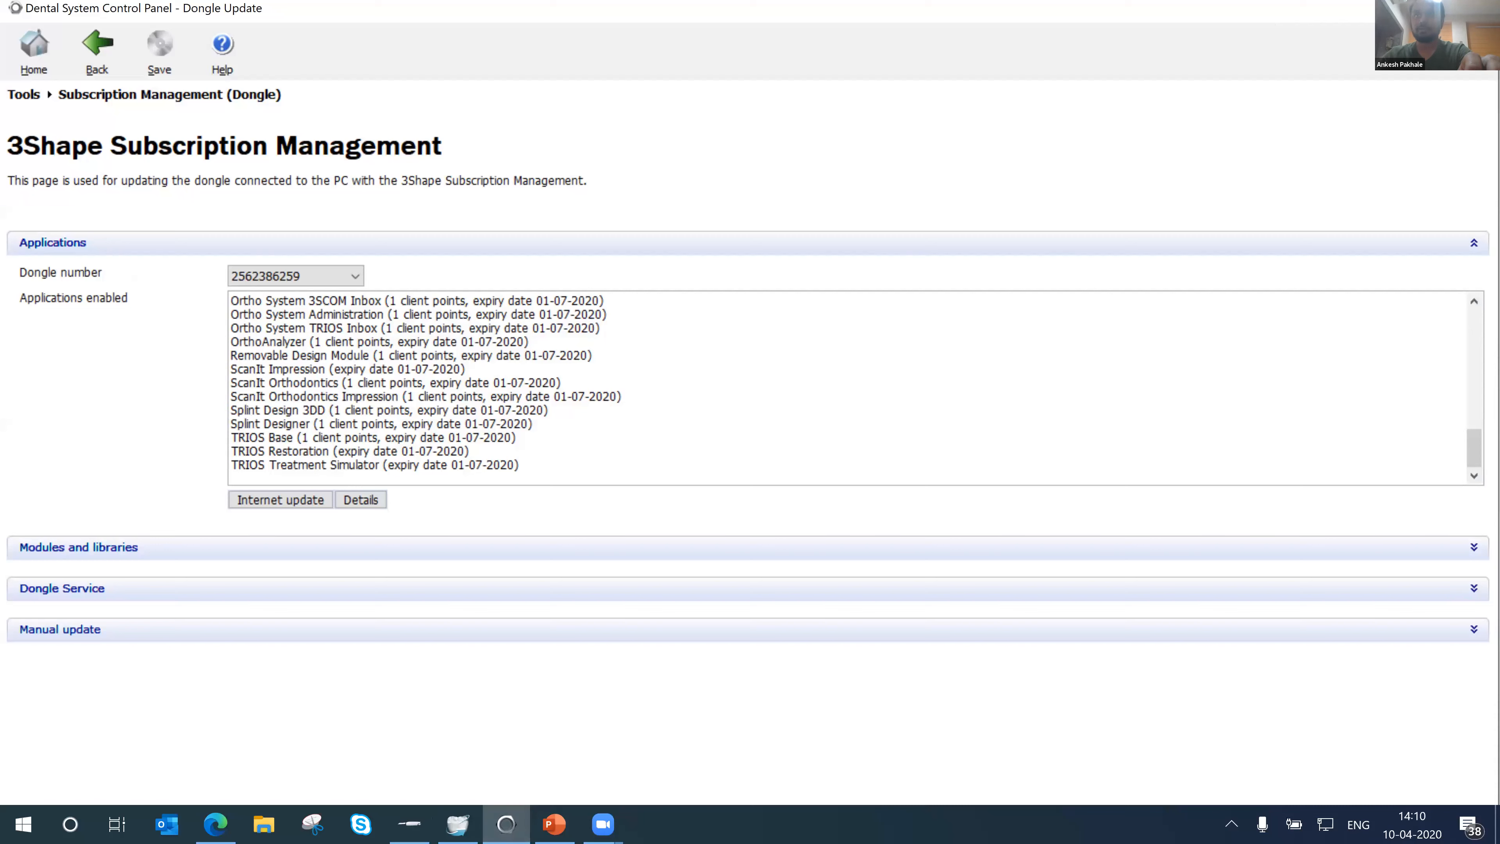
left_click(457, 823)
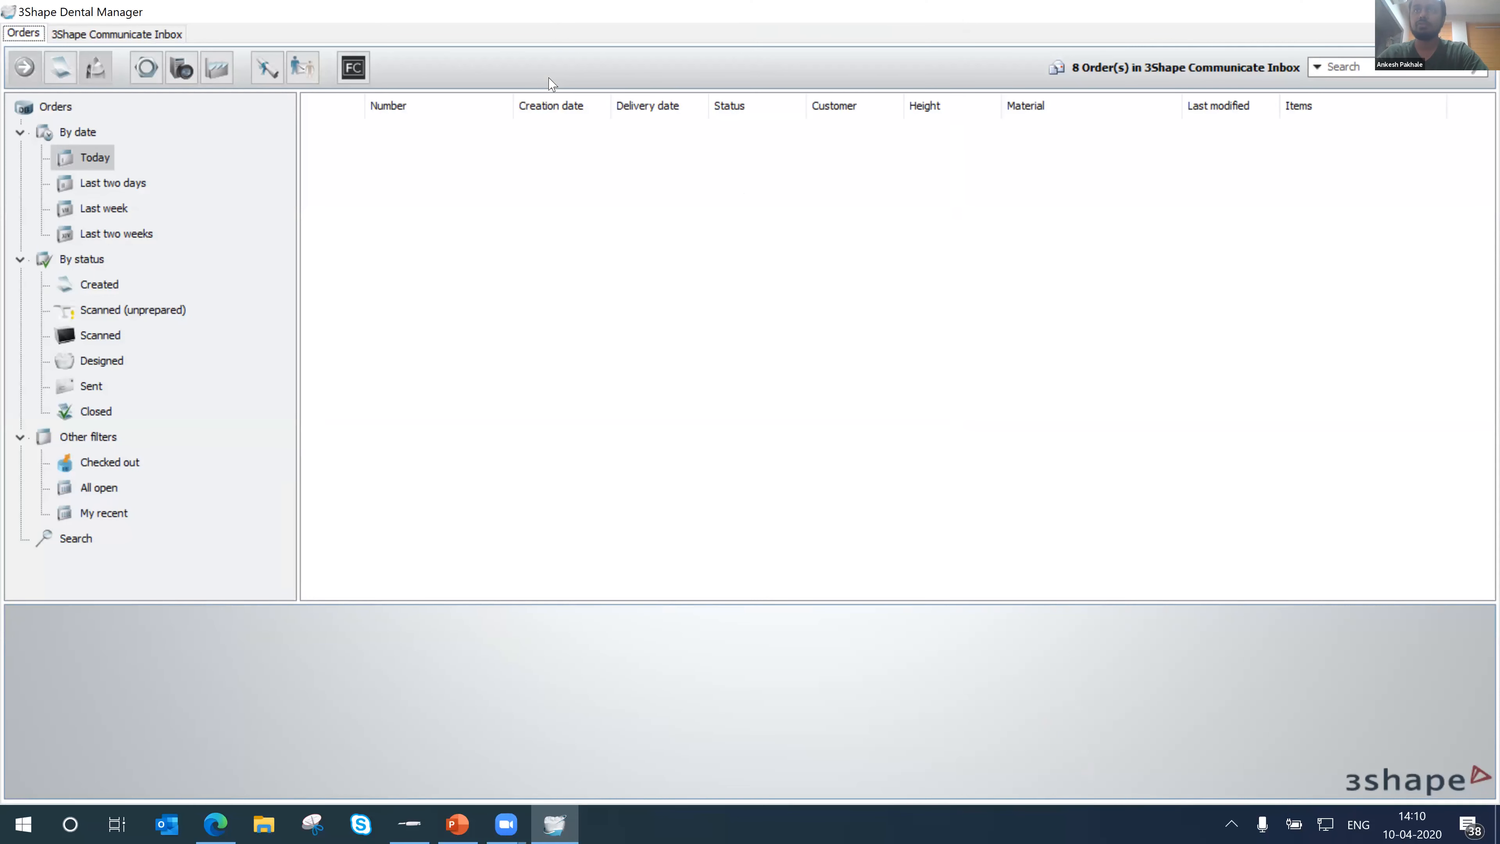
left_click(120, 187)
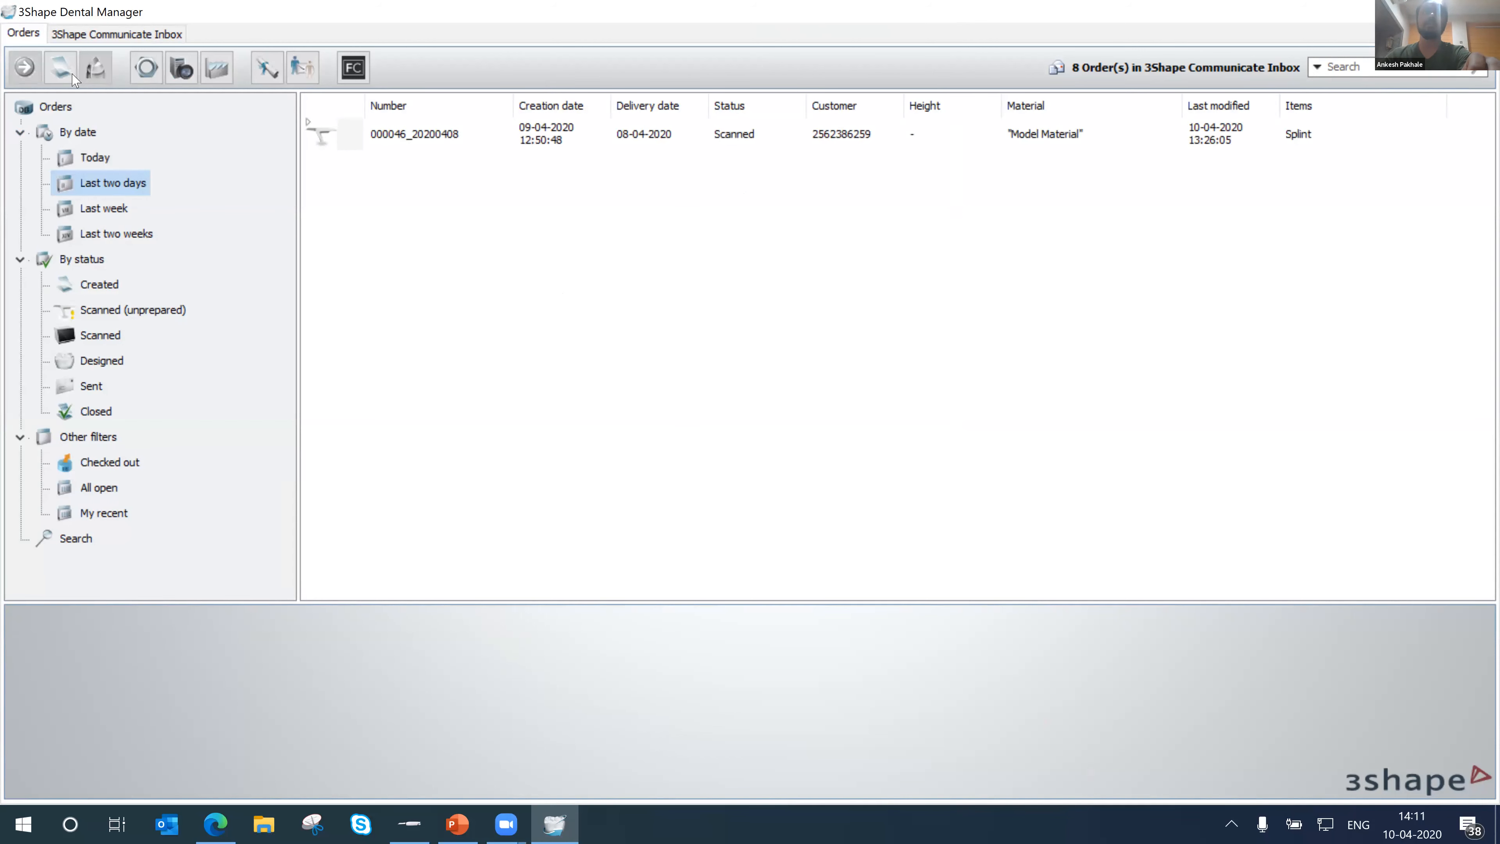
left_click(417, 137)
right_click(417, 137)
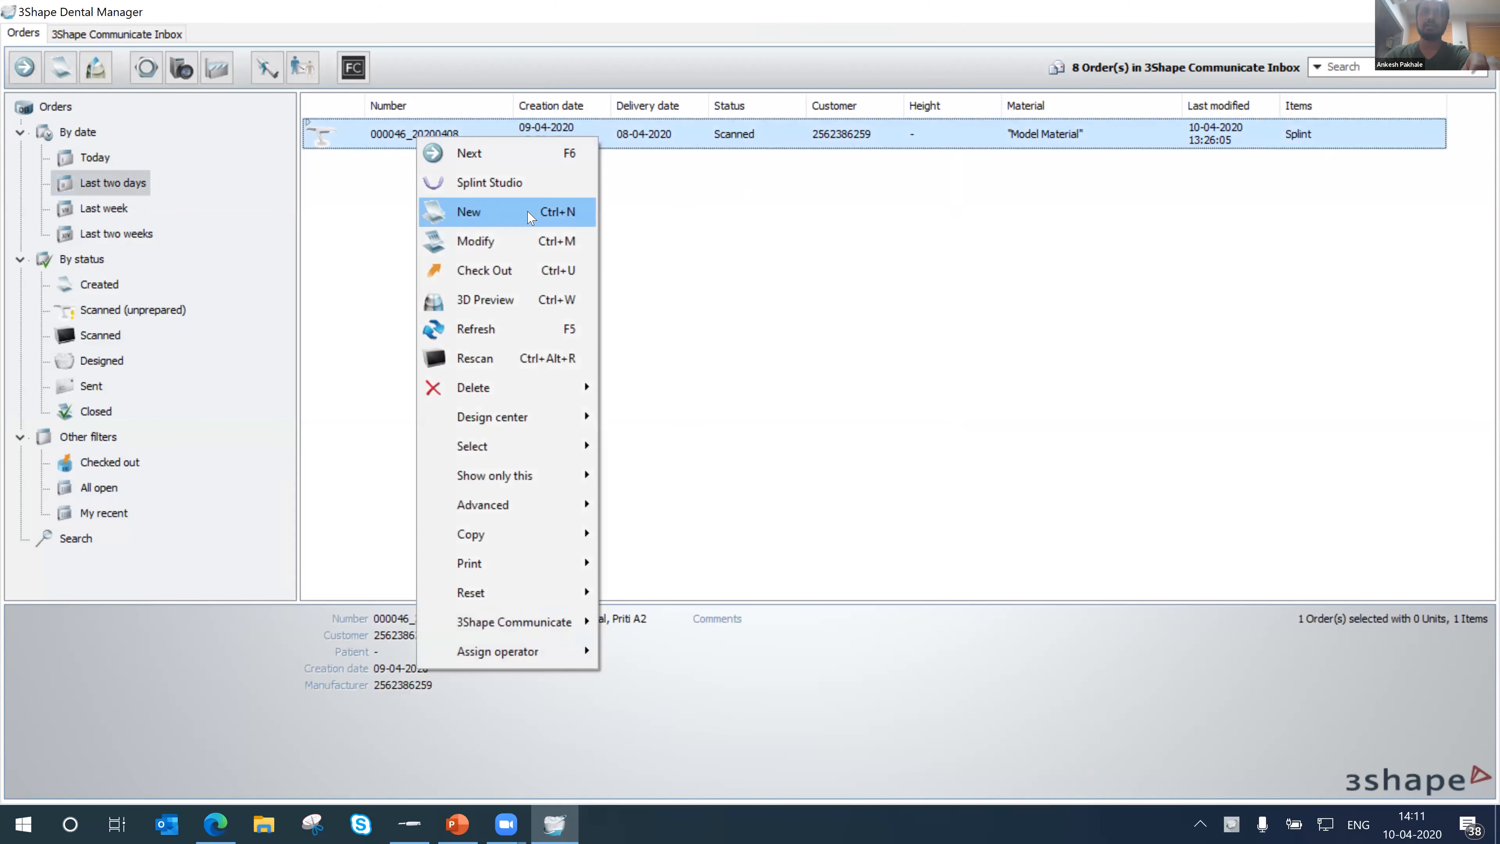
left_click(556, 249)
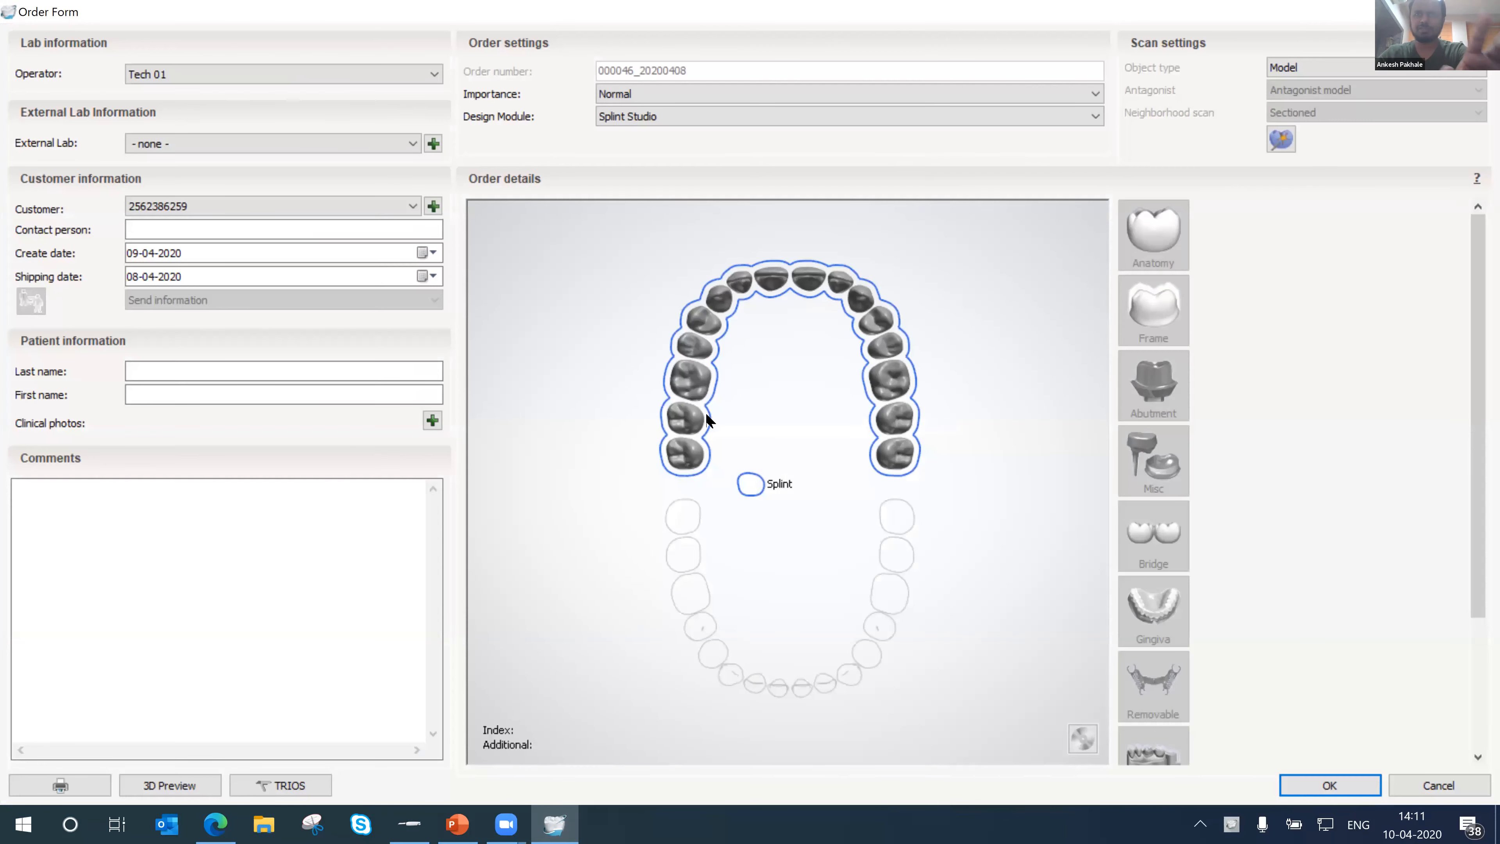
- Review the Appliance settings of the upper first molar in the splint's order form, and accept the form
left_click(694, 383)
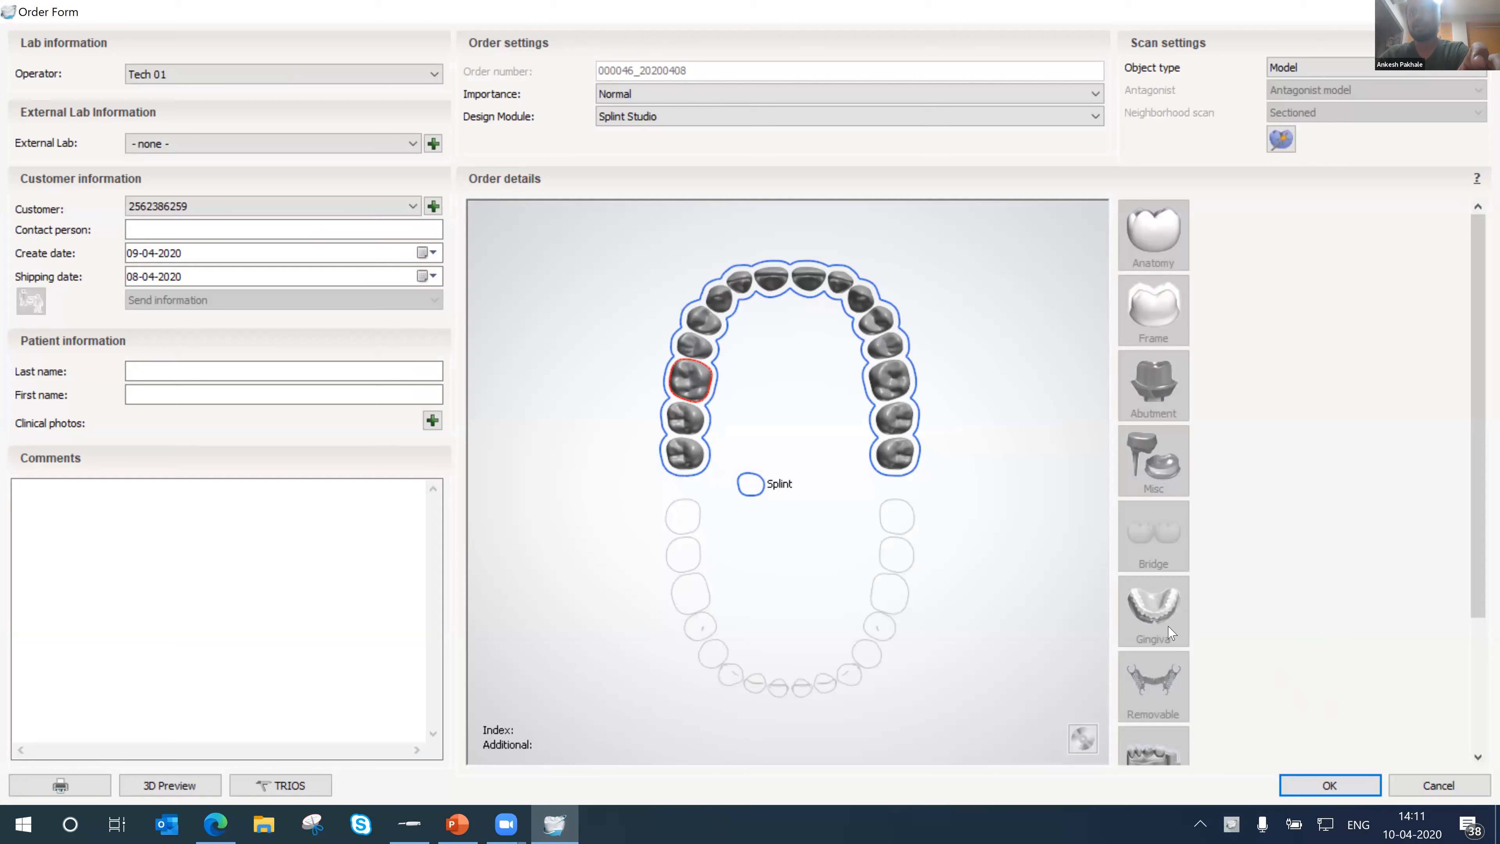
scroll(1167, 638, "down", 3)
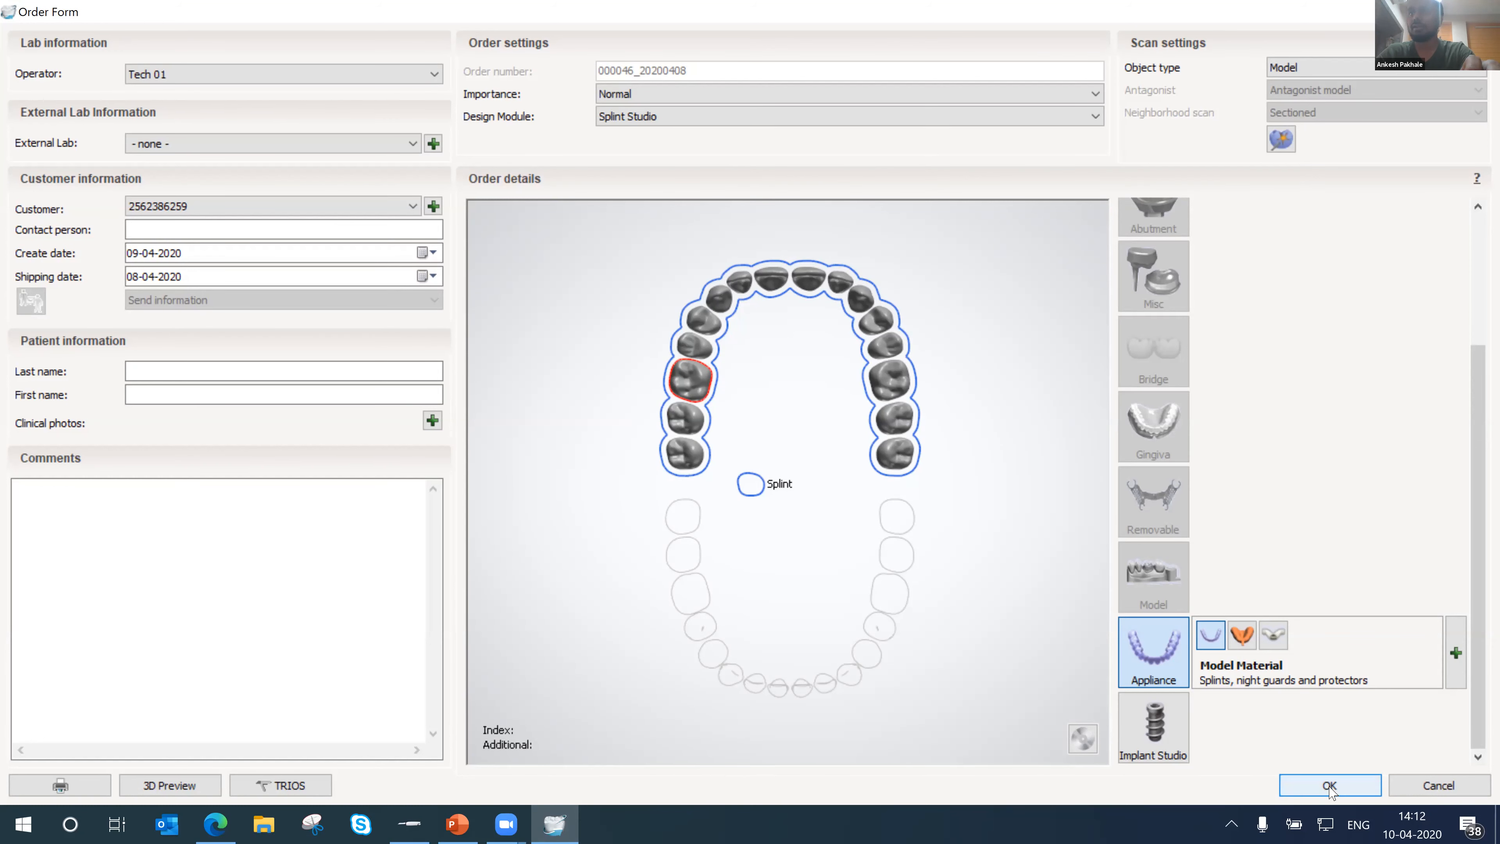
key("ctrl")
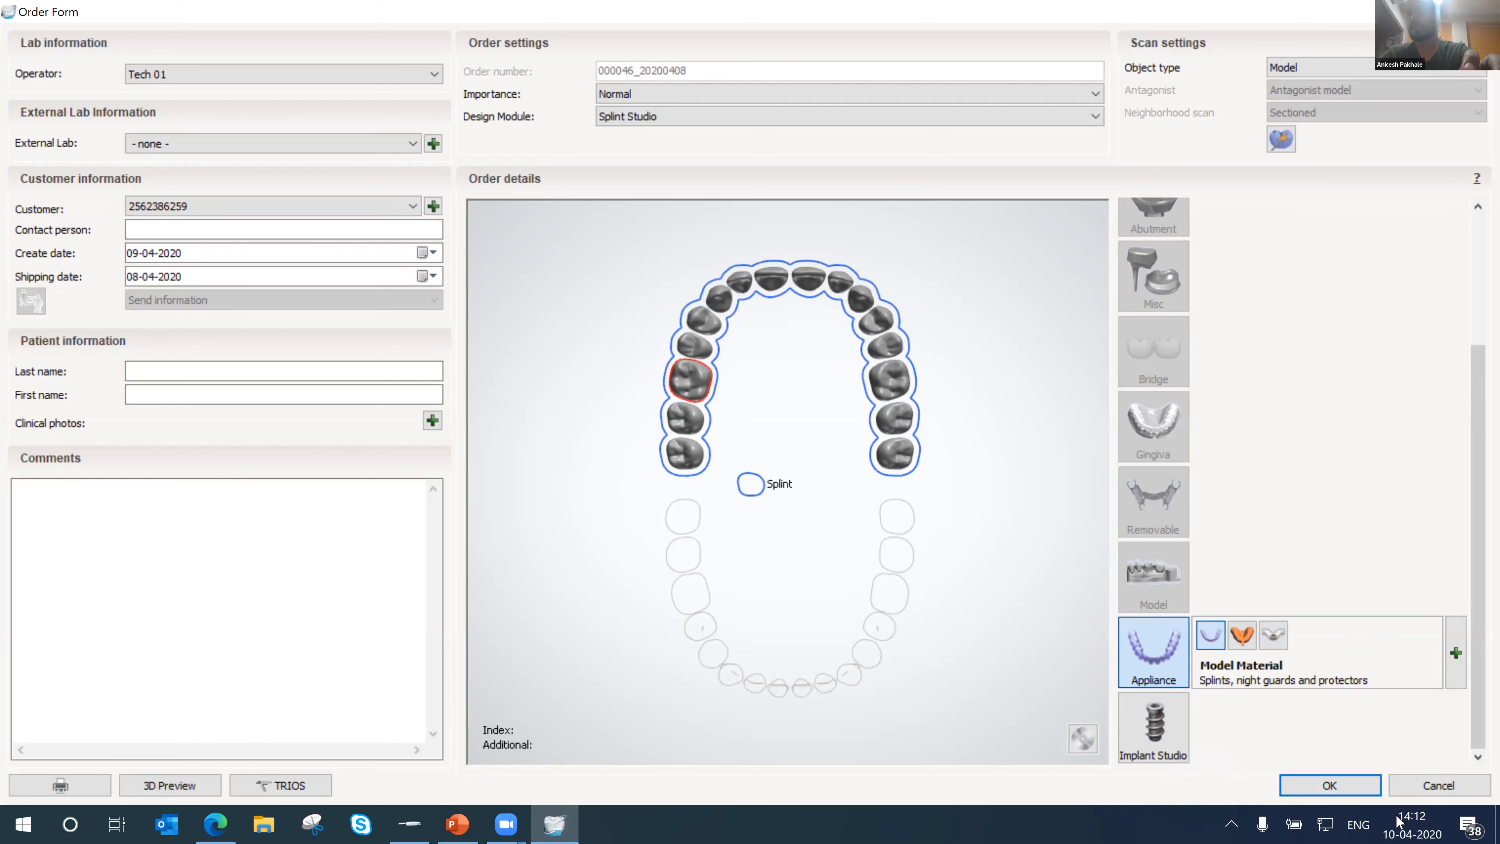
left_click(1345, 795)
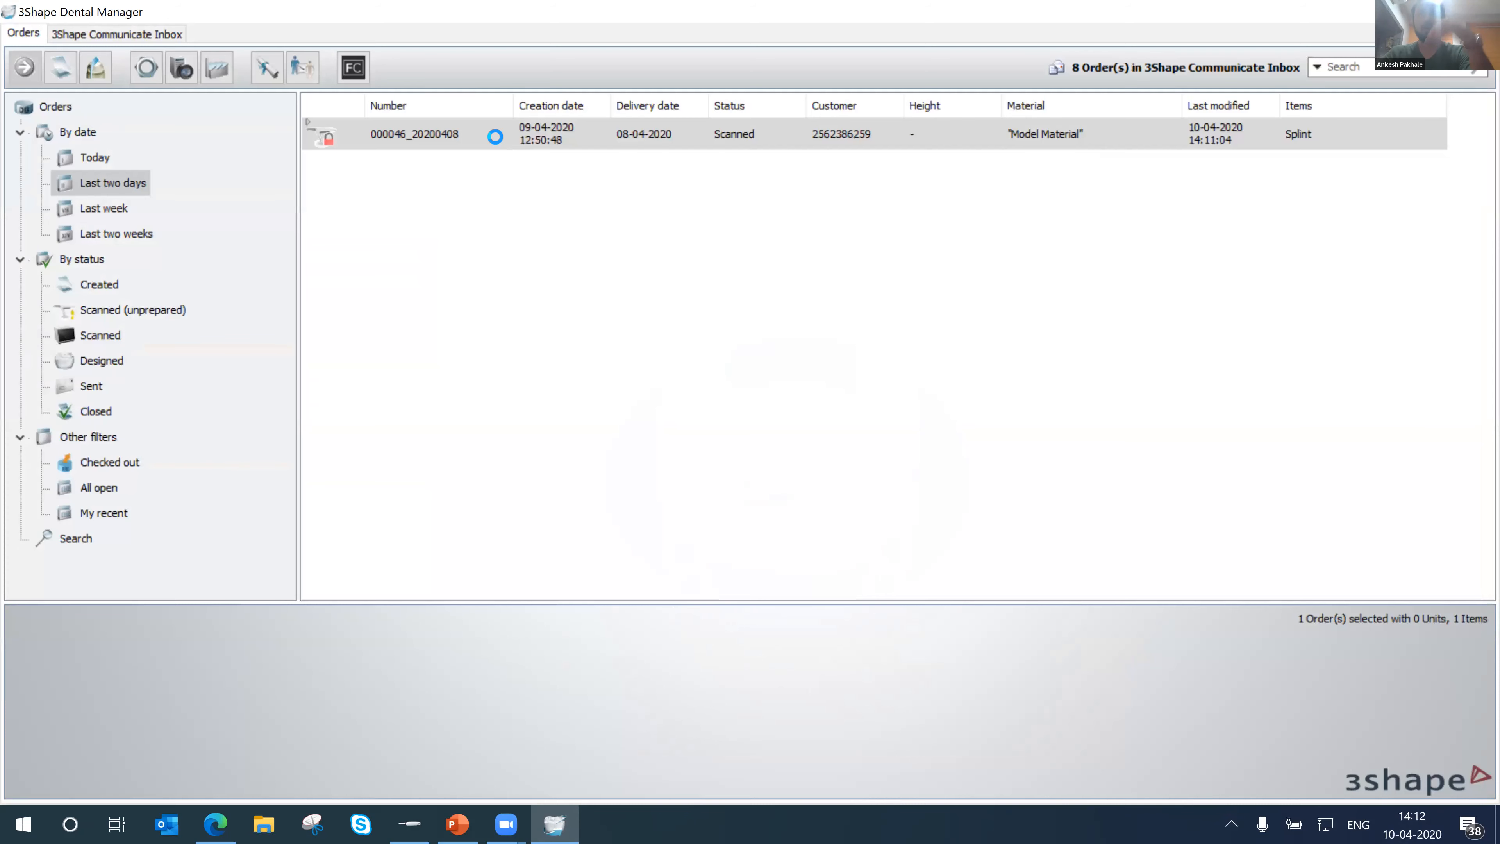
- Review the commands available for the scanned splint order, including Splint Studio
right_click(496, 142)
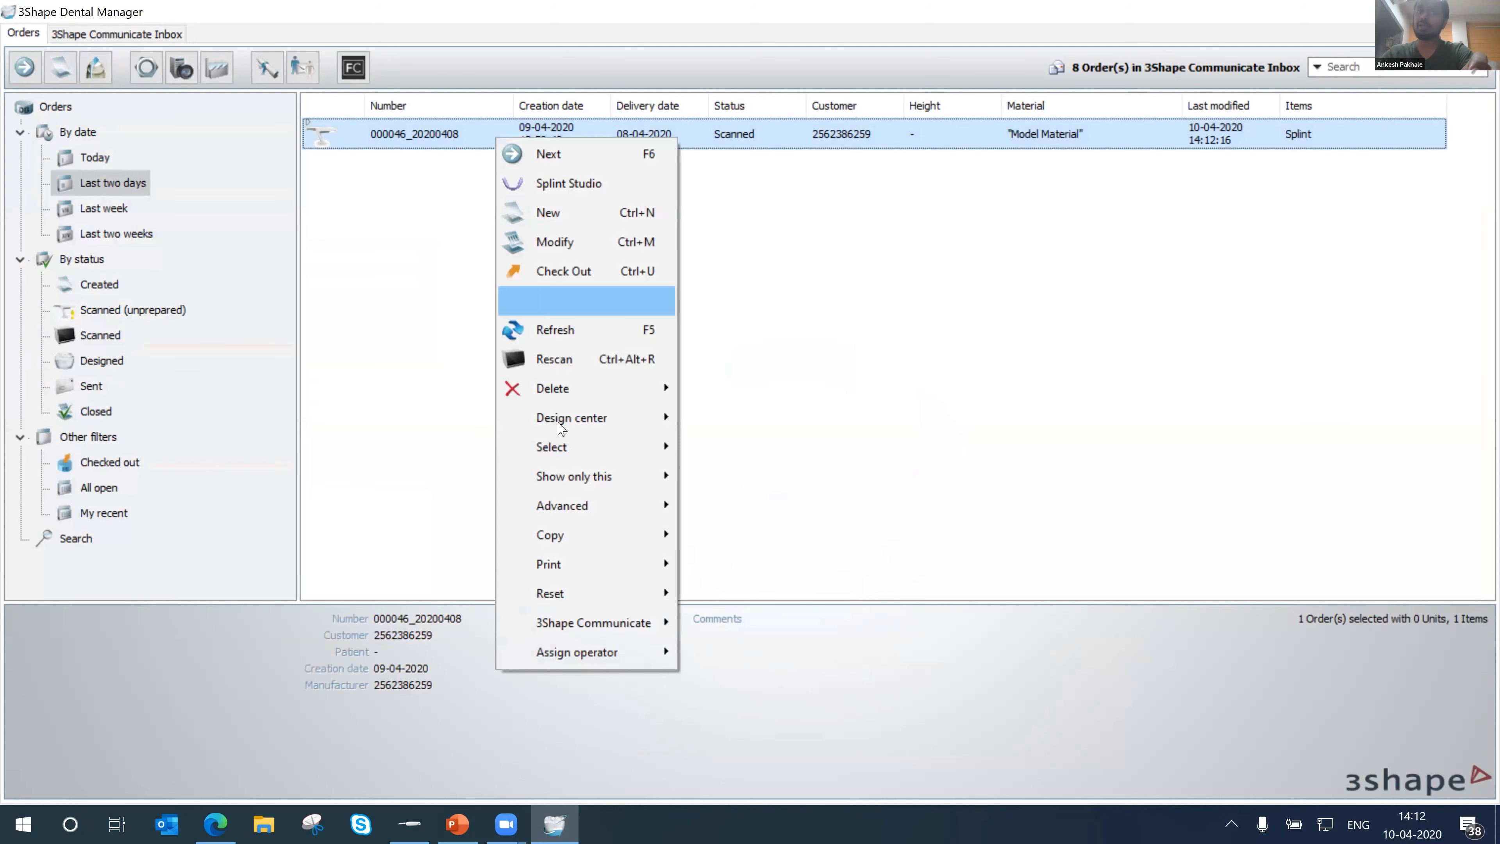
key("ctrl")
key("ctrl")
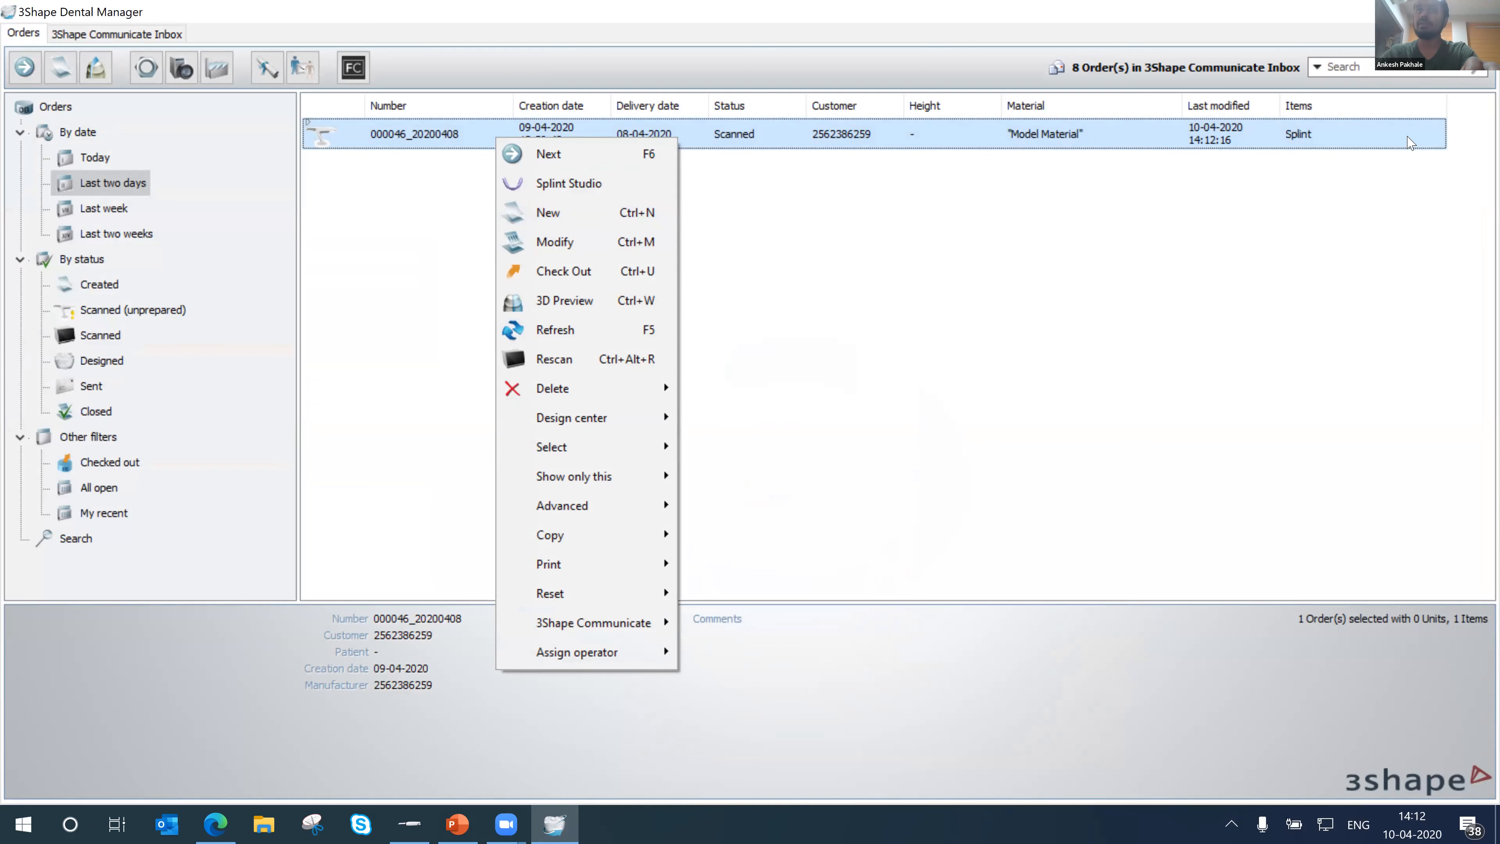
right_click(462, 139)
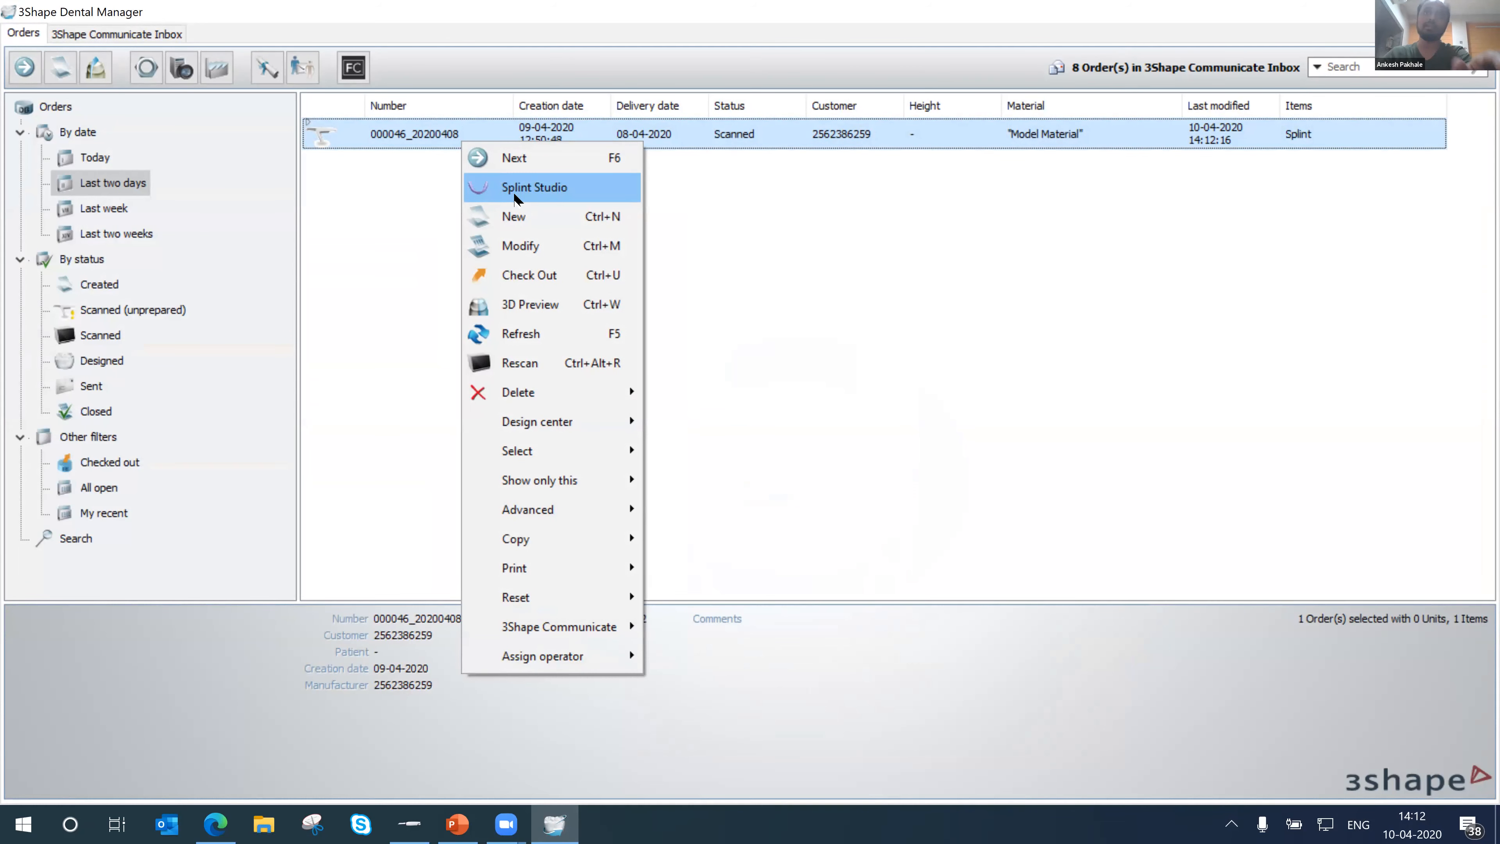
- Open the Dental System Control Panel, look through the DentalManager General settings, and return to its home page
left_click(149, 71)
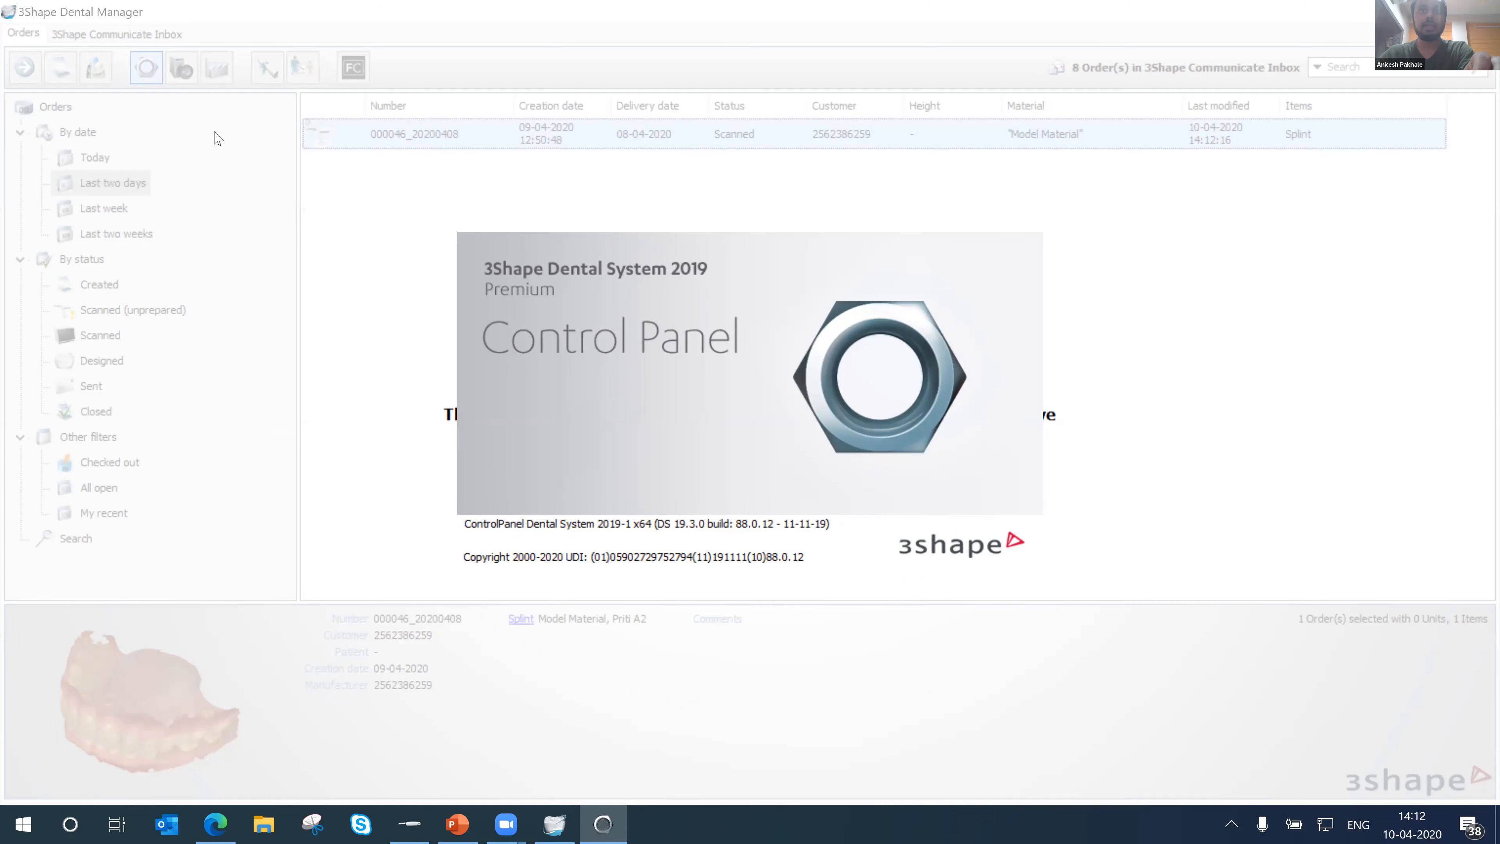
left_click(135, 289)
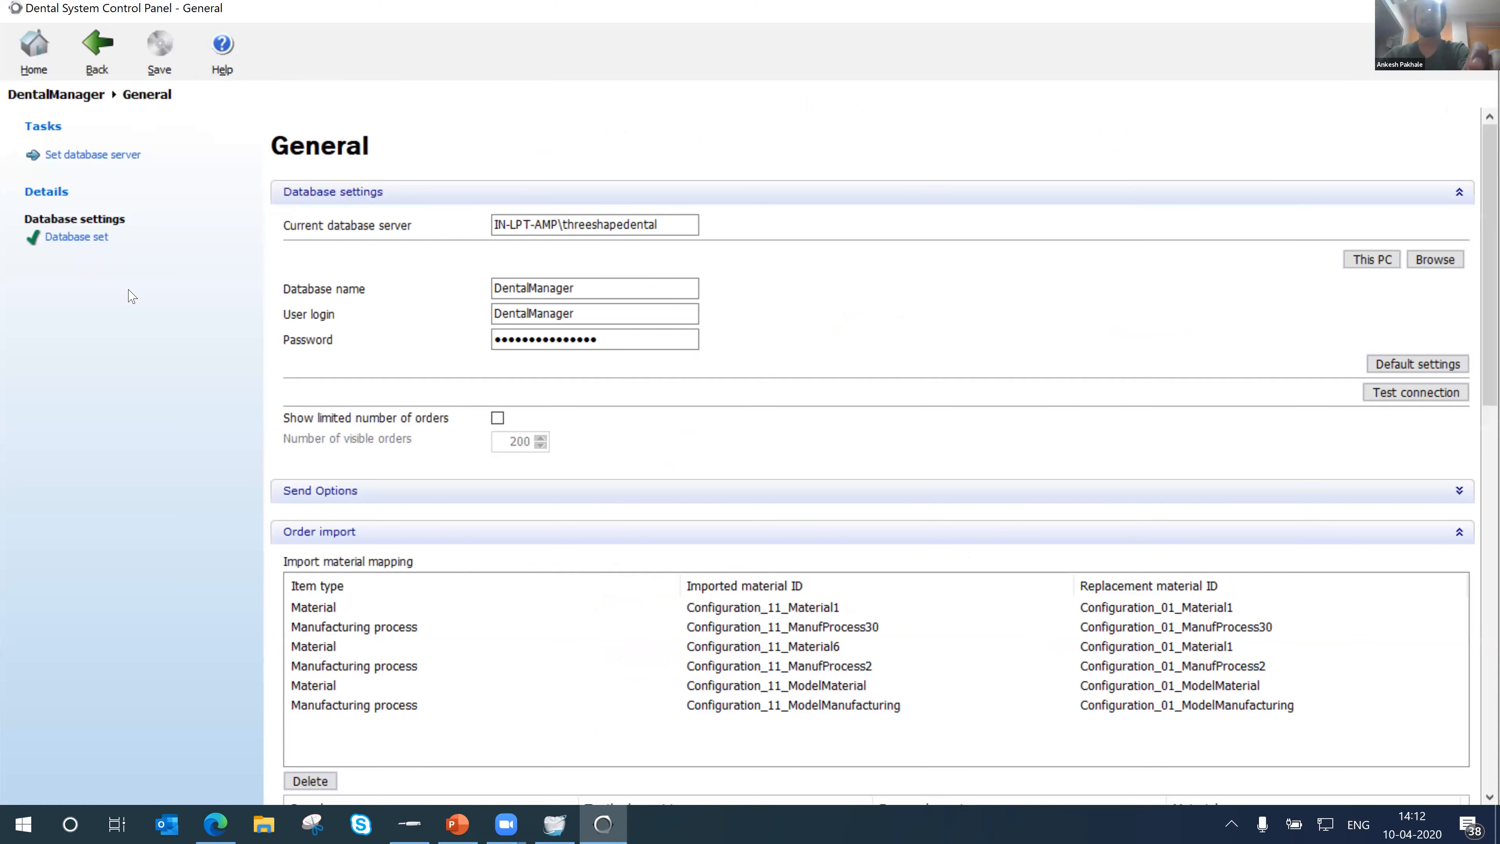
scroll(369, 374, "down", 15)
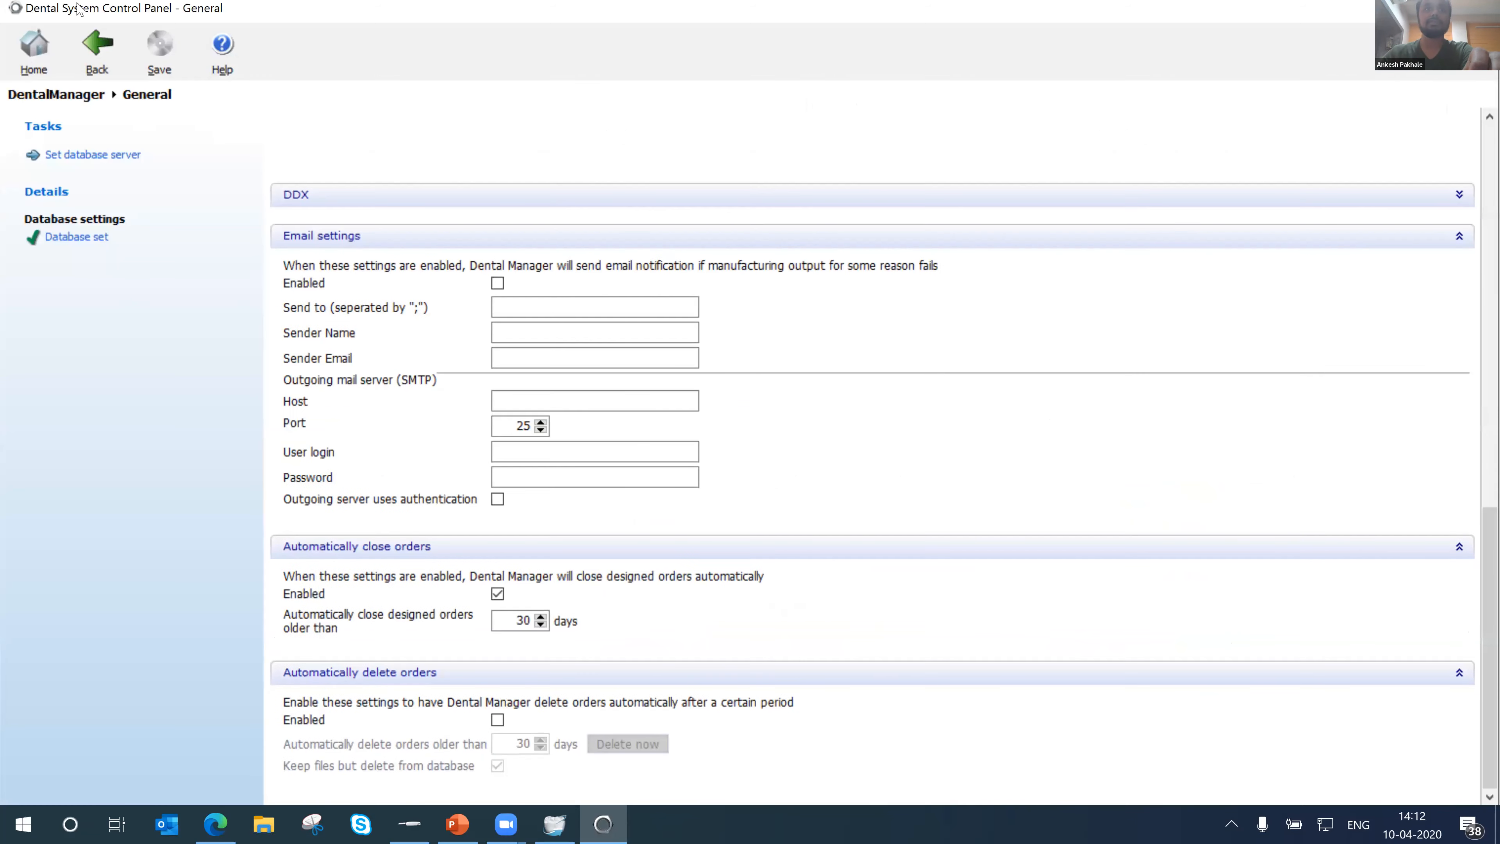
left_click(97, 47)
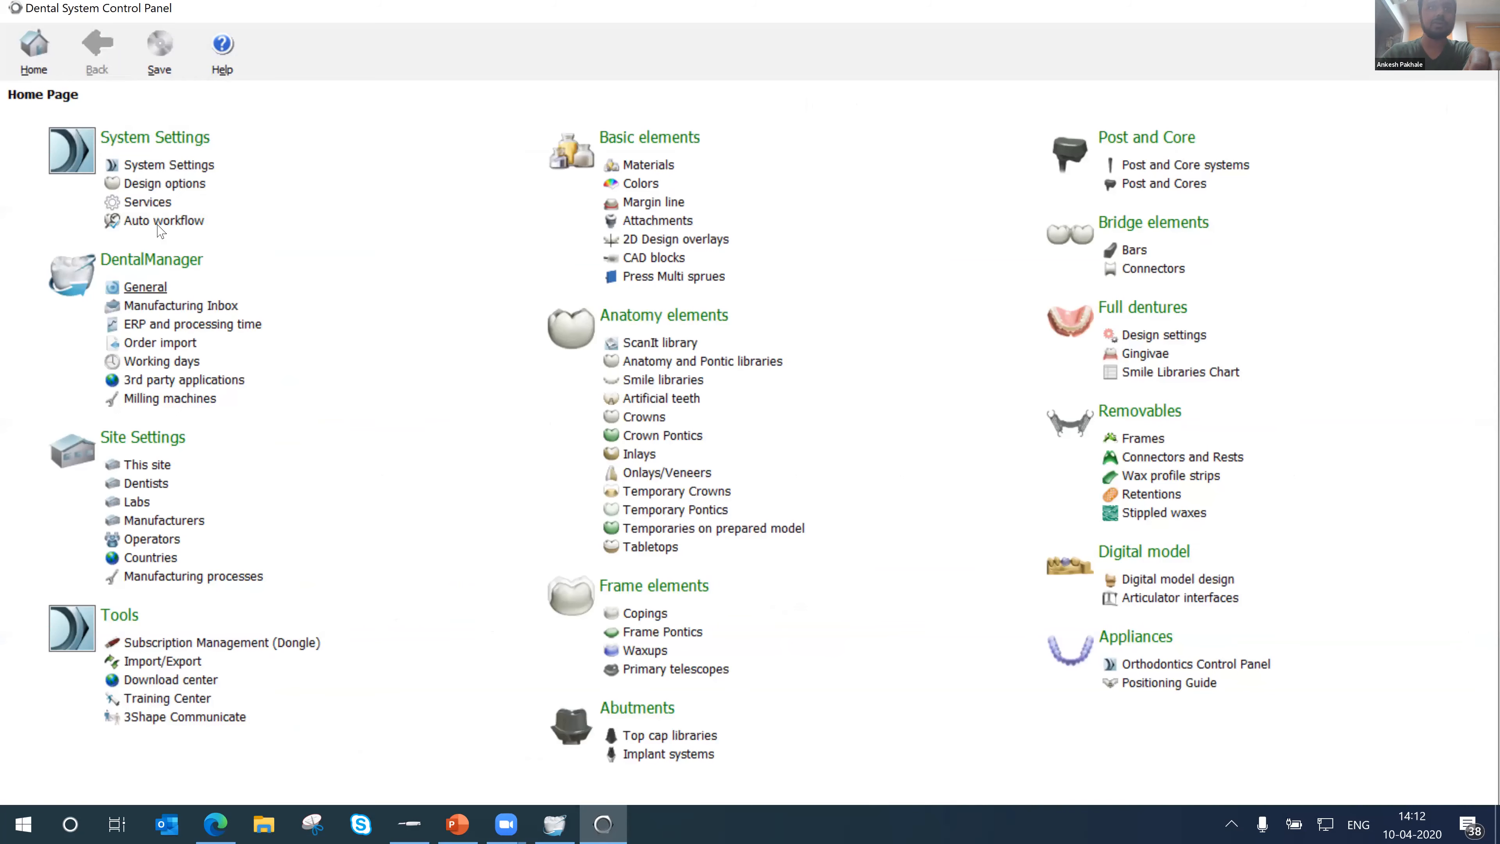
- Go to System Settings, bring up the folder selection for the Splint Studio path, and cancel it
left_click(158, 164)
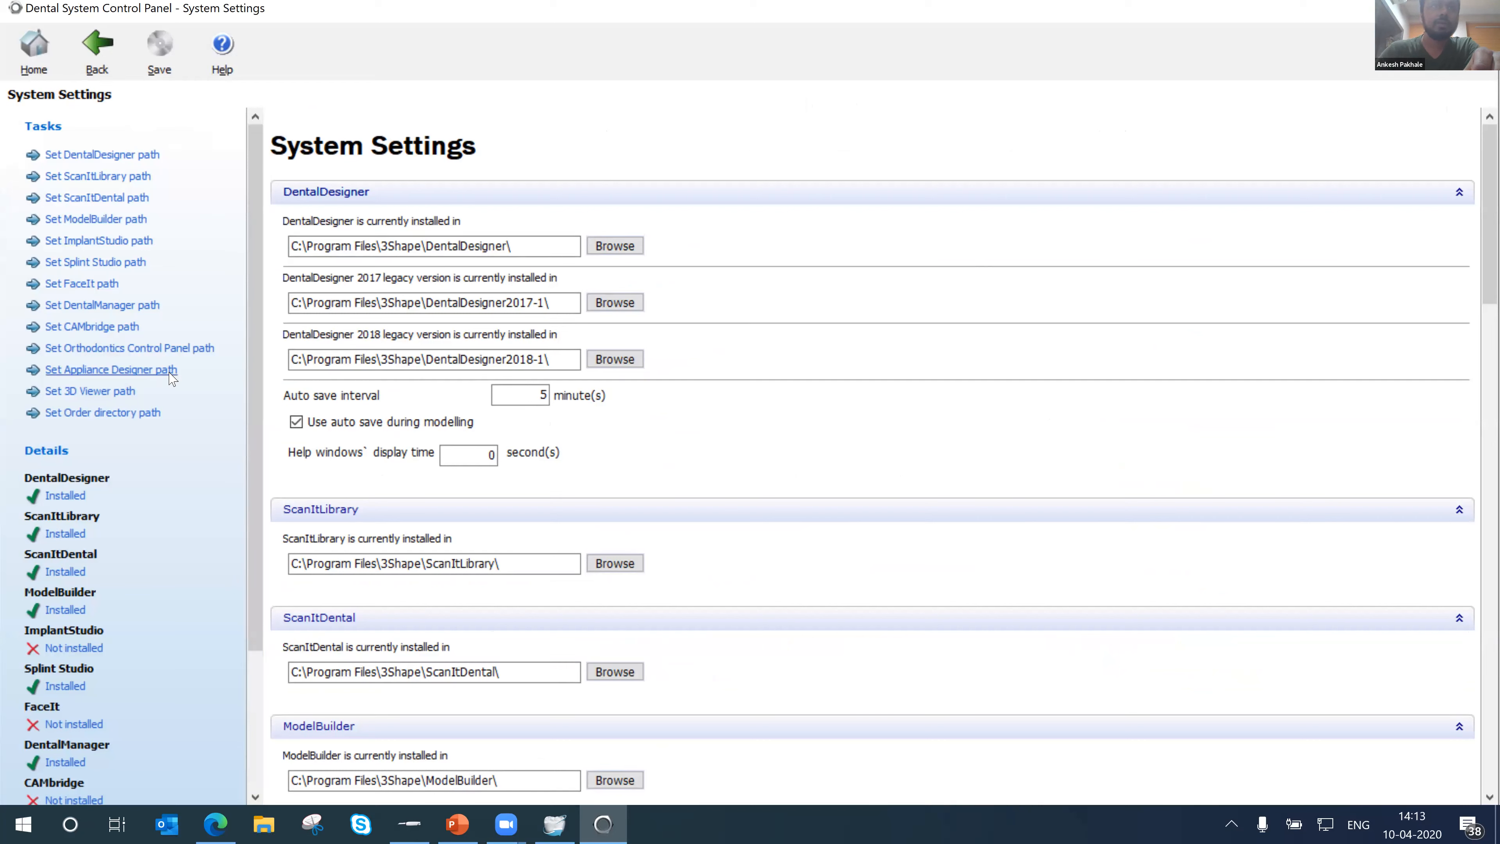
left_click(111, 265)
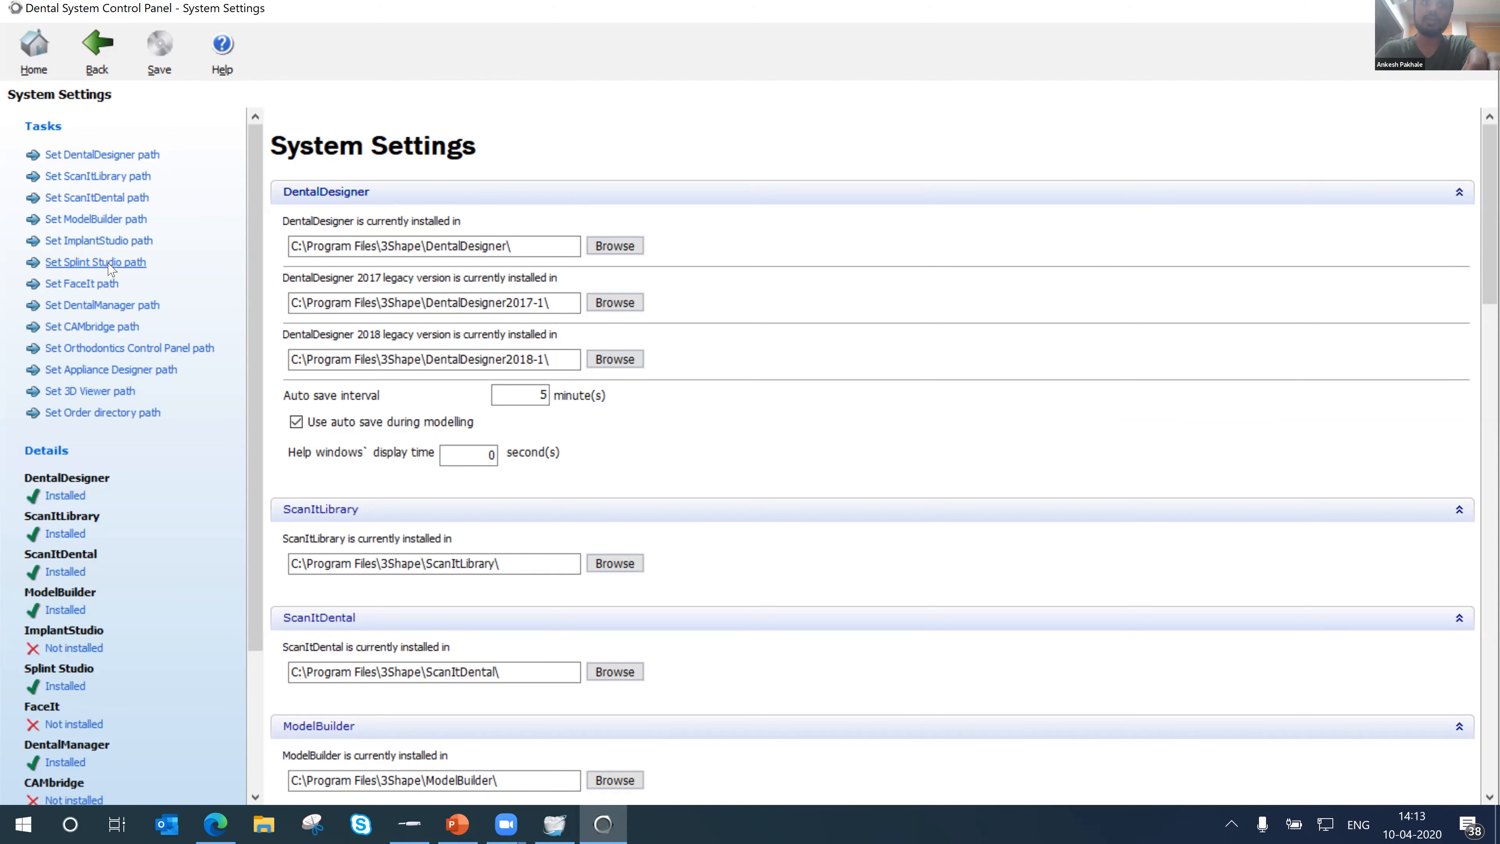
left_click(110, 264)
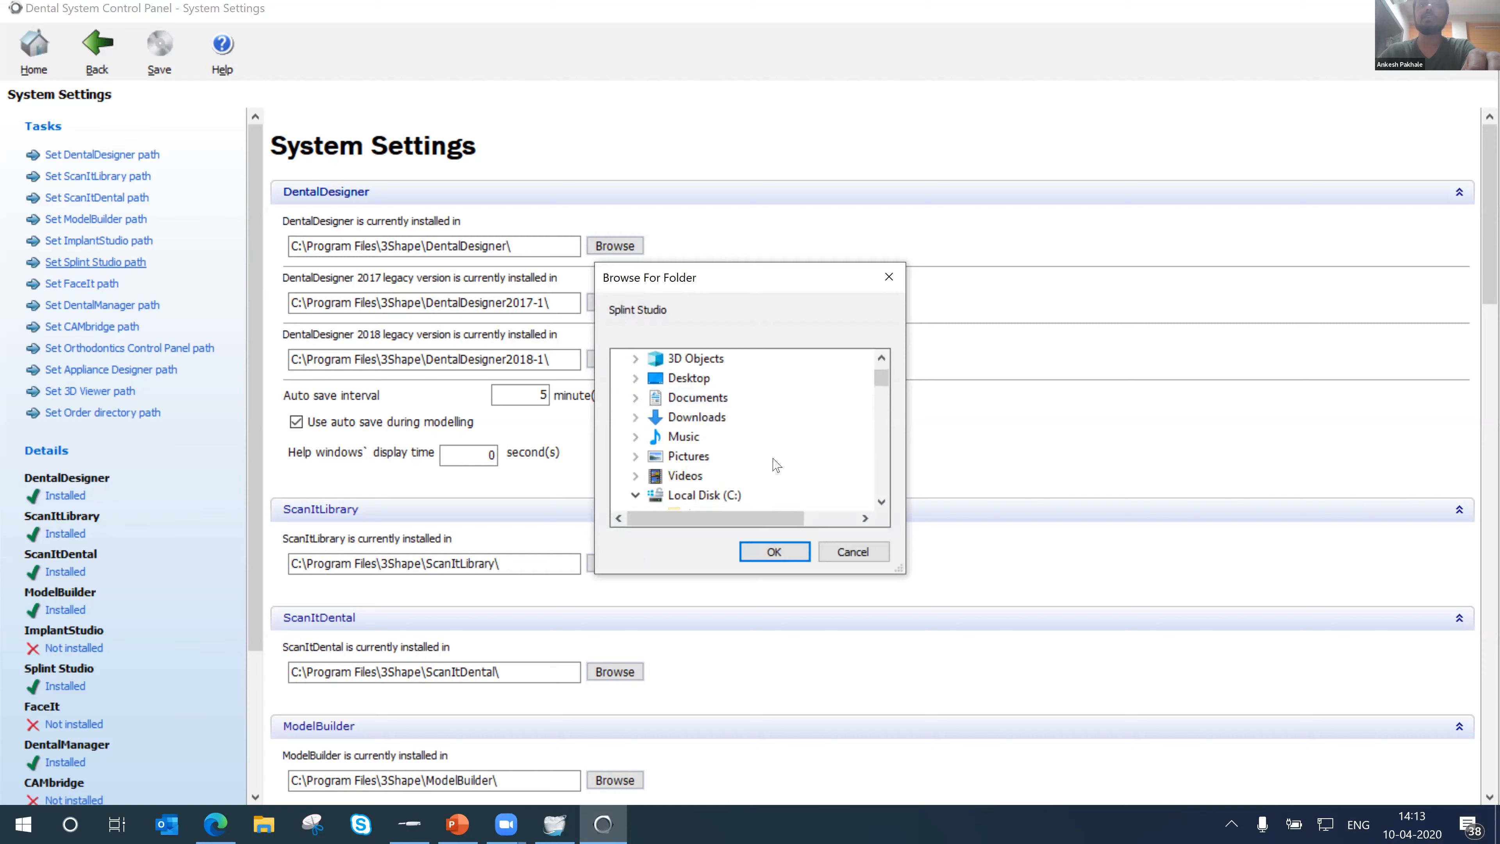
left_click(853, 552)
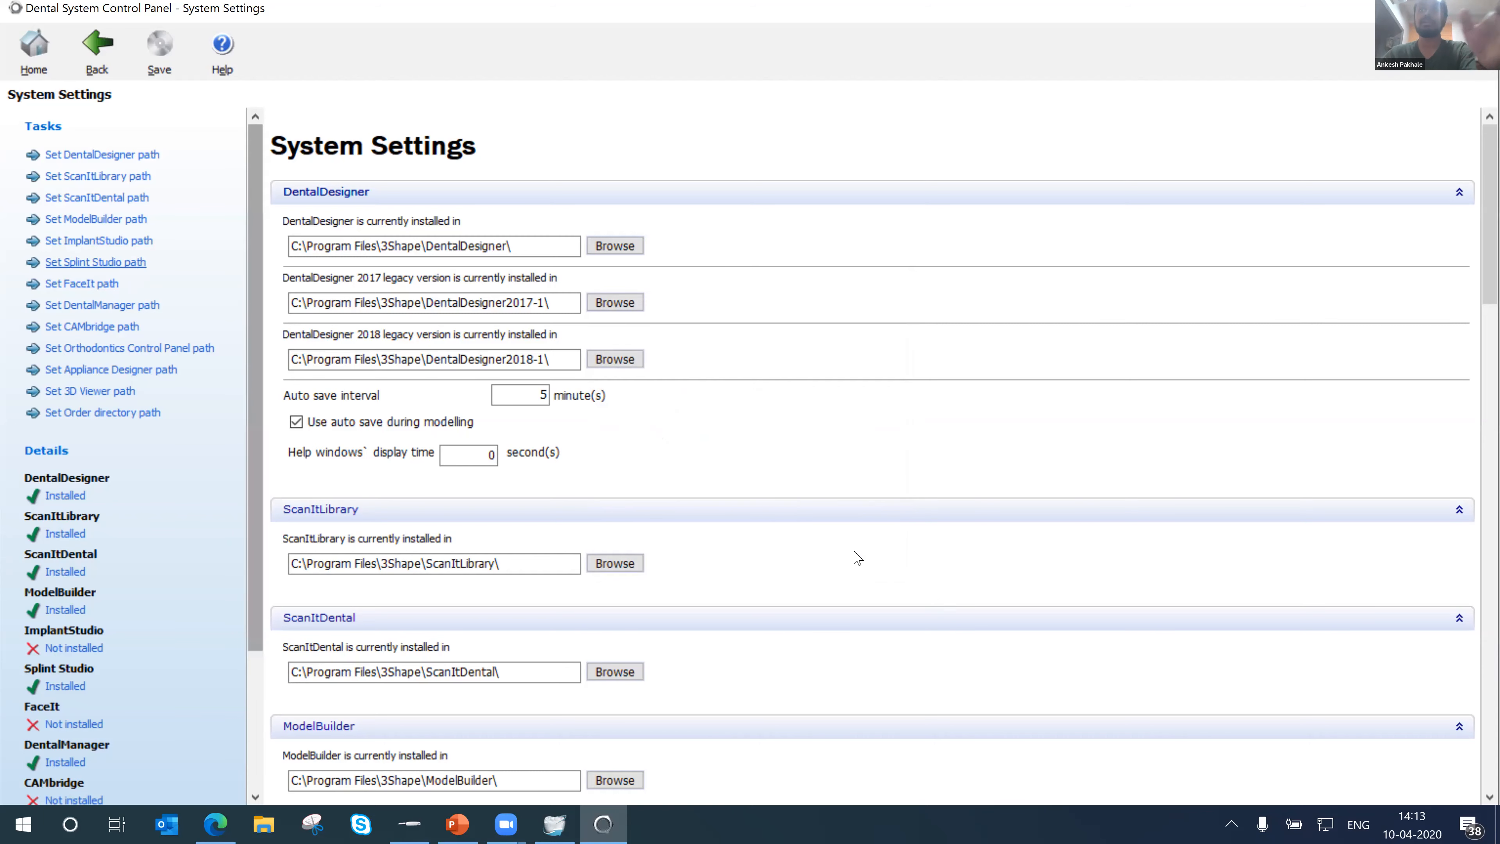
- Examine the installation paths for Splint Studio, Orthodontics Control Panel and Appliance Designer, and close the Control Panel without saving
scroll(623, 436, "down", 15)
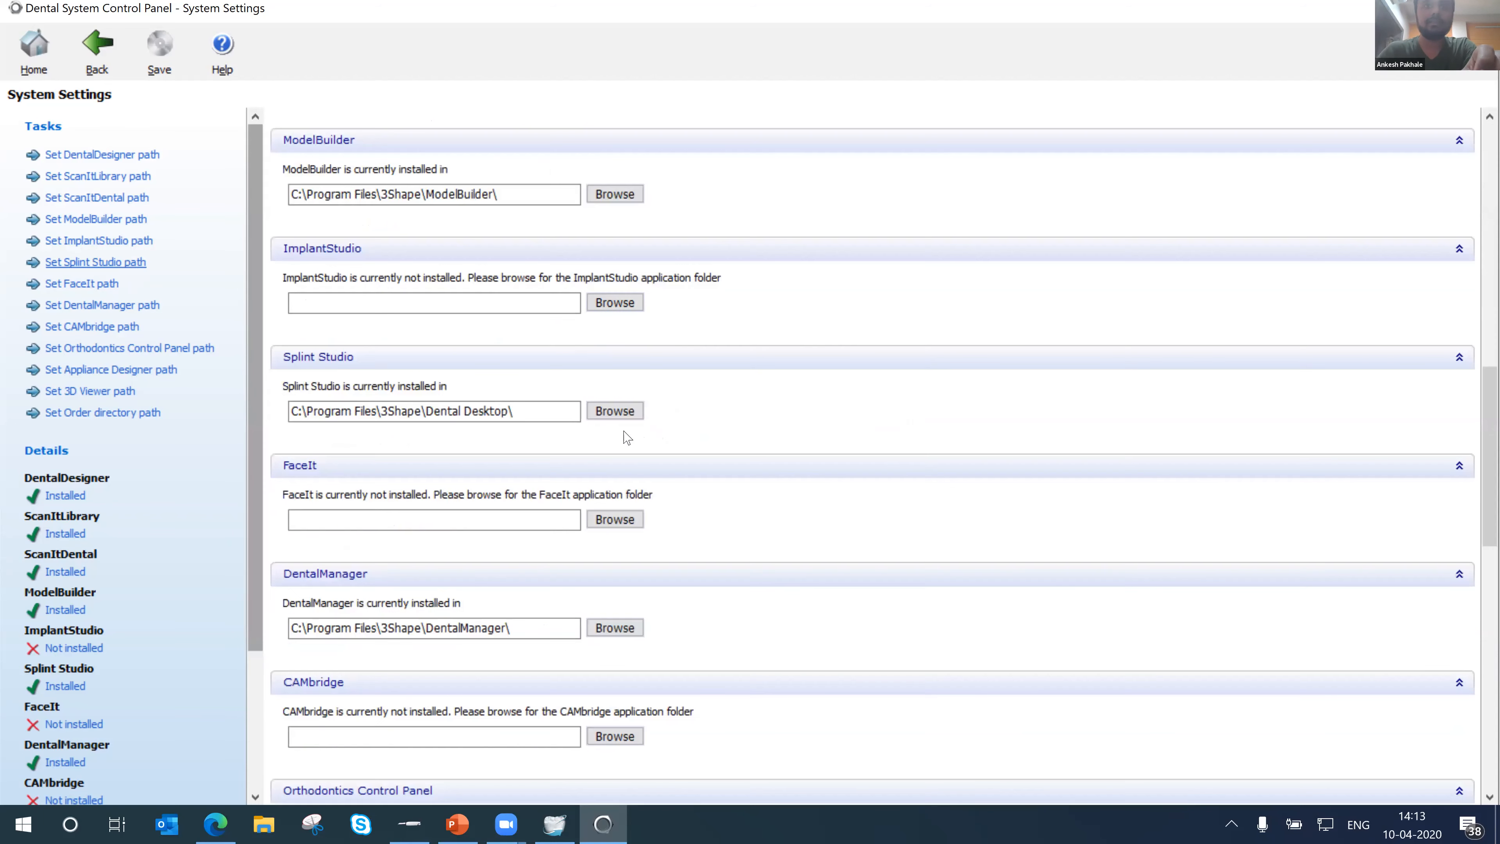
scroll(440, 473, "down", 5)
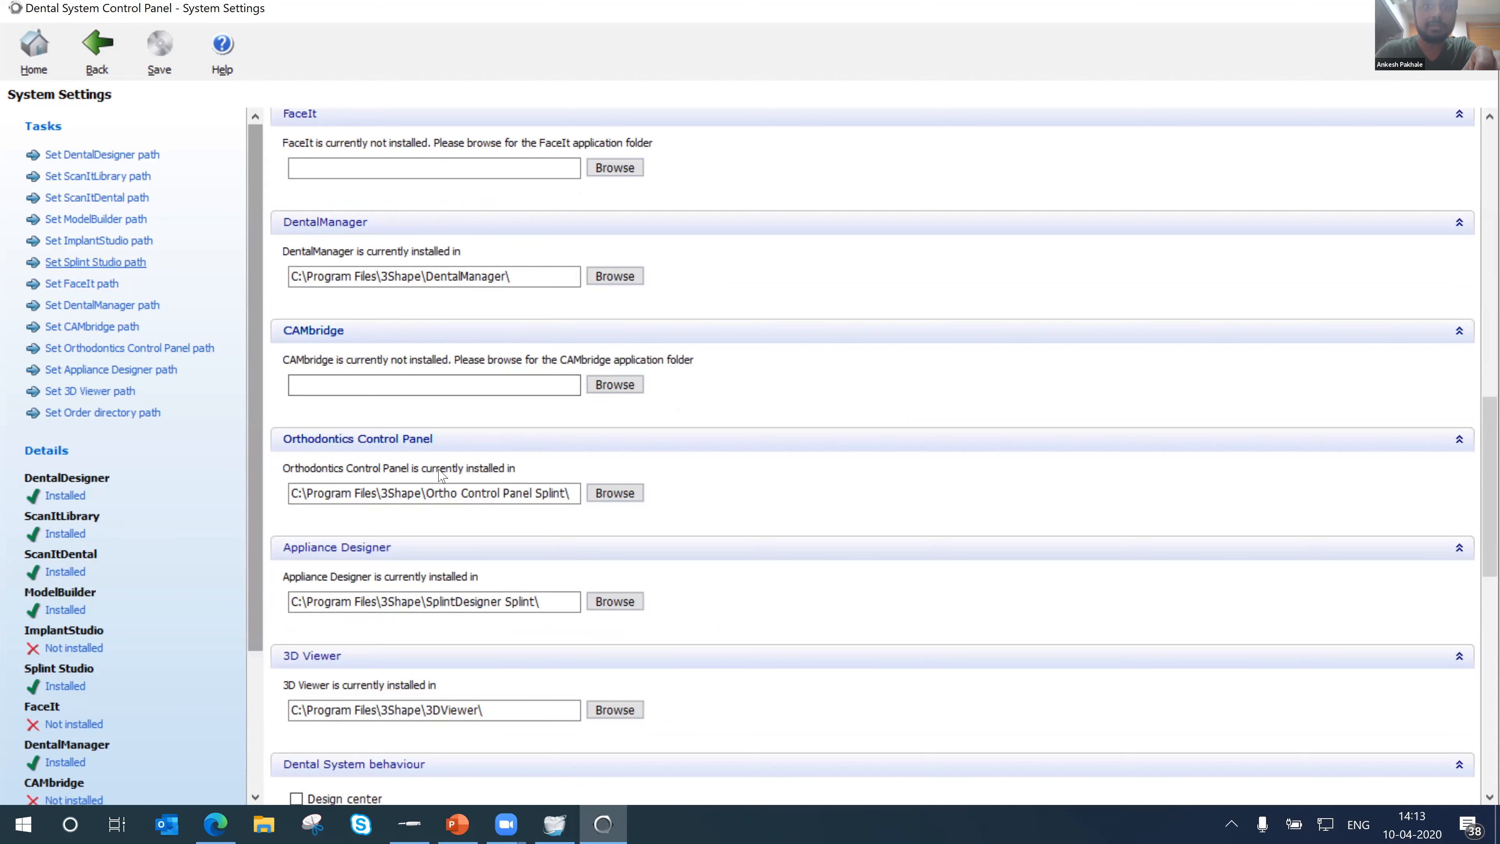
scroll(440, 473, "down", 10)
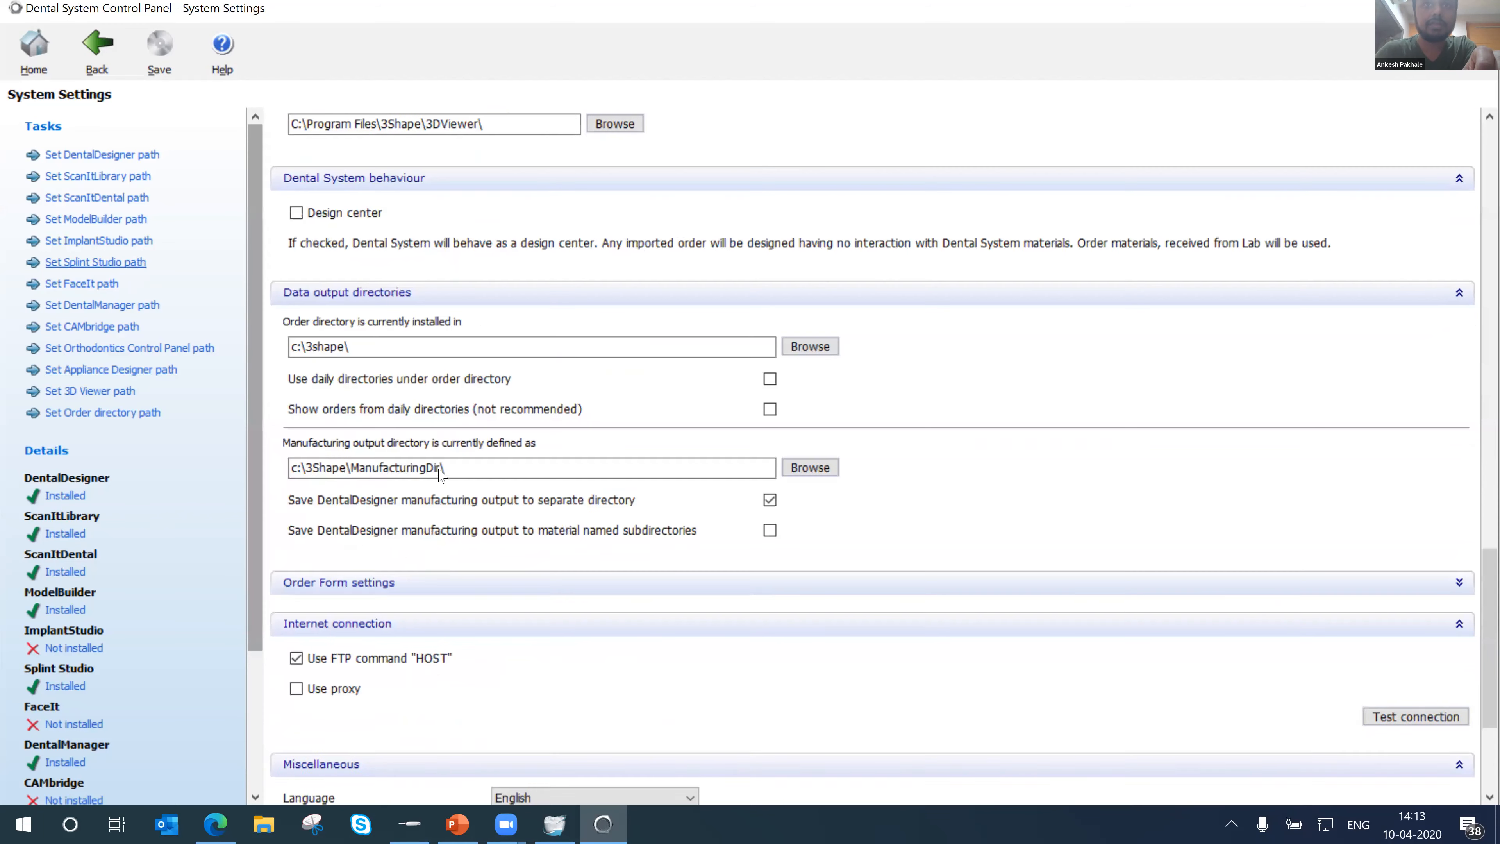
scroll(440, 473, "up", 10)
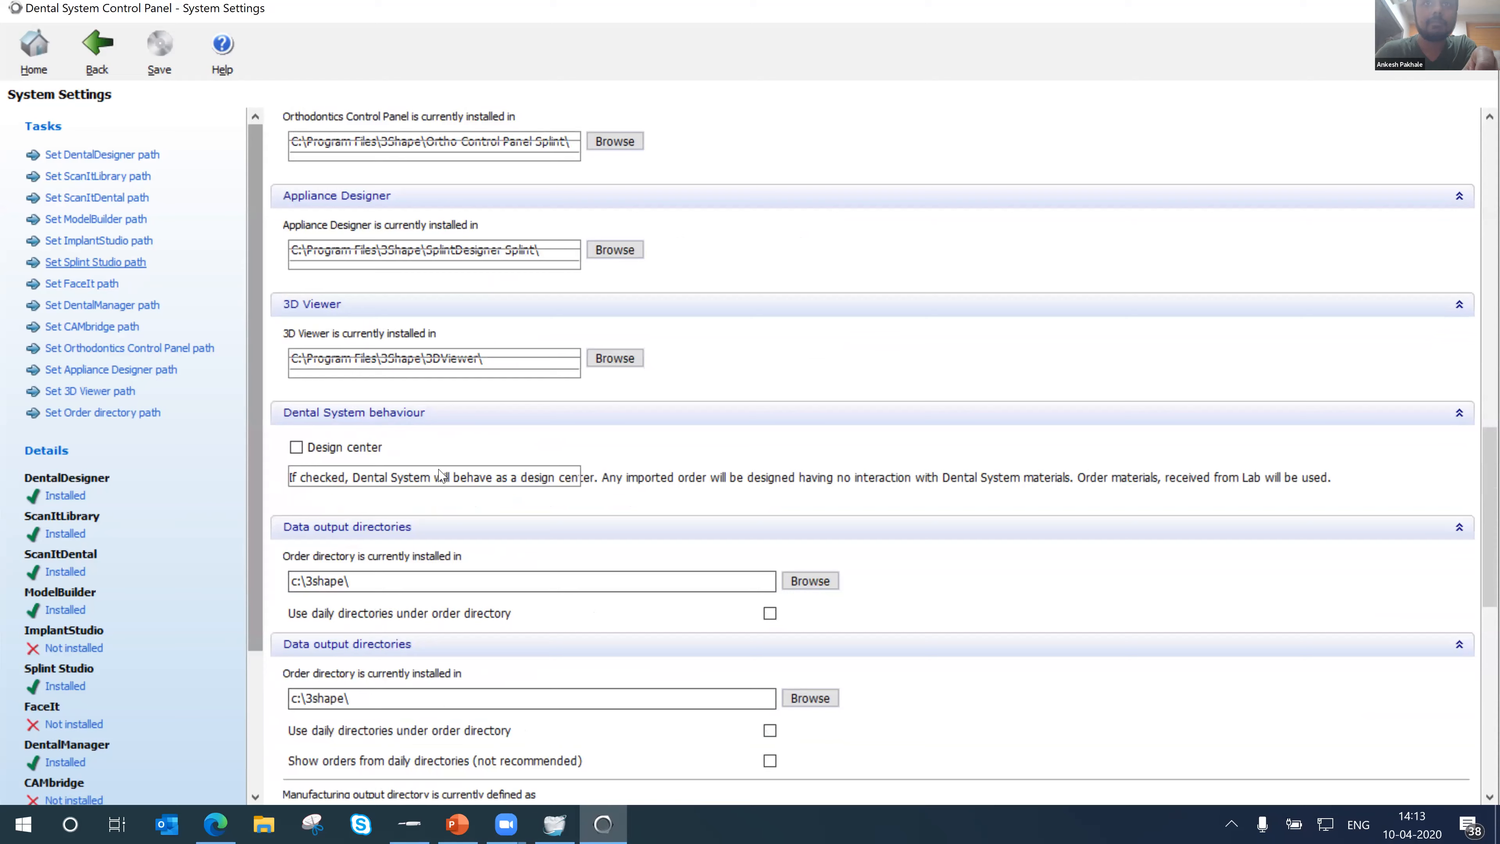
scroll(439, 473, "up", 15)
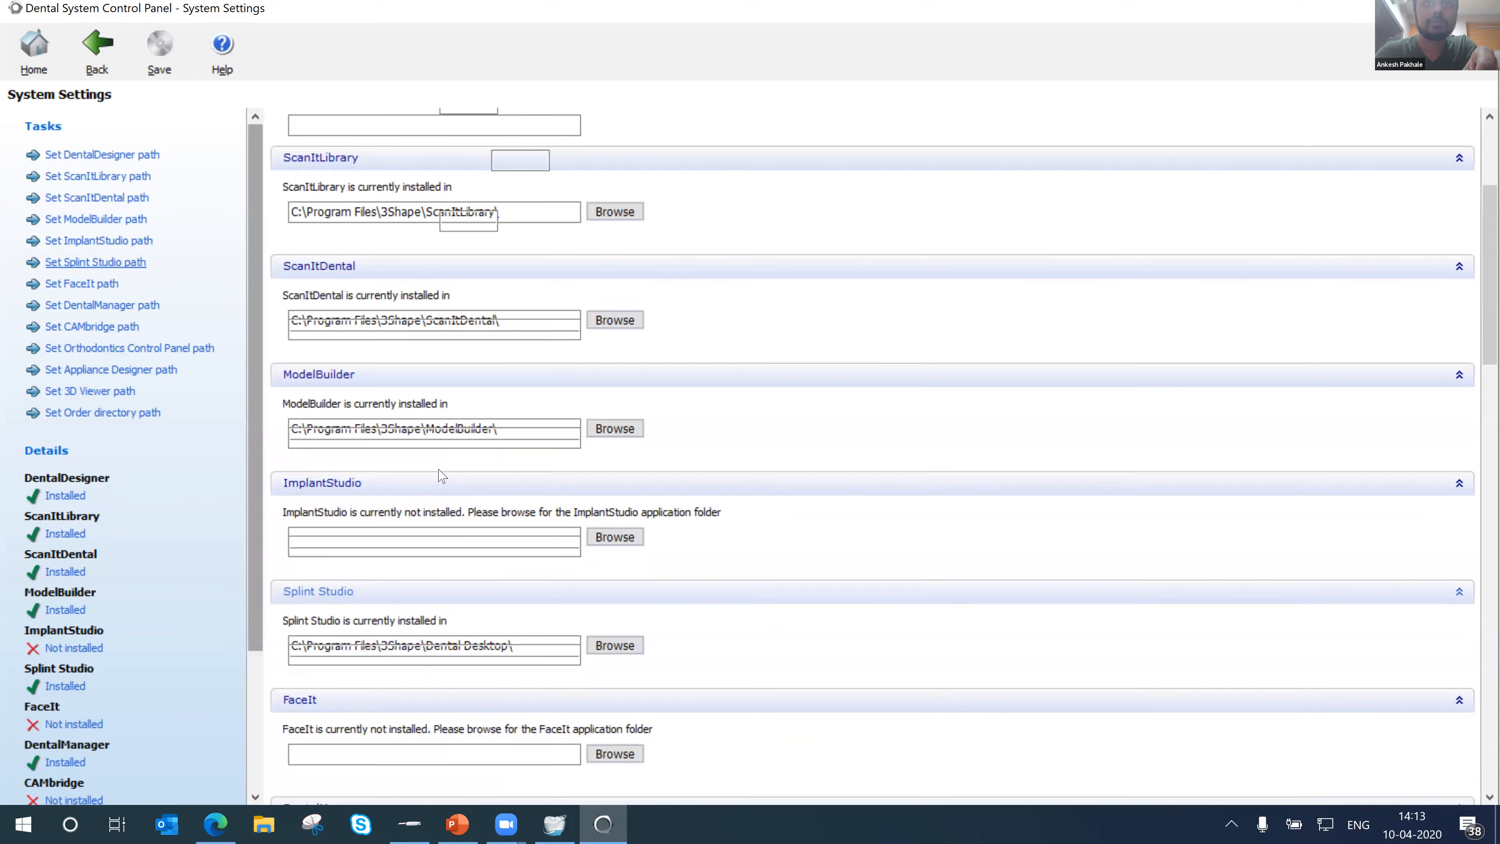
scroll(440, 476, "up", 5)
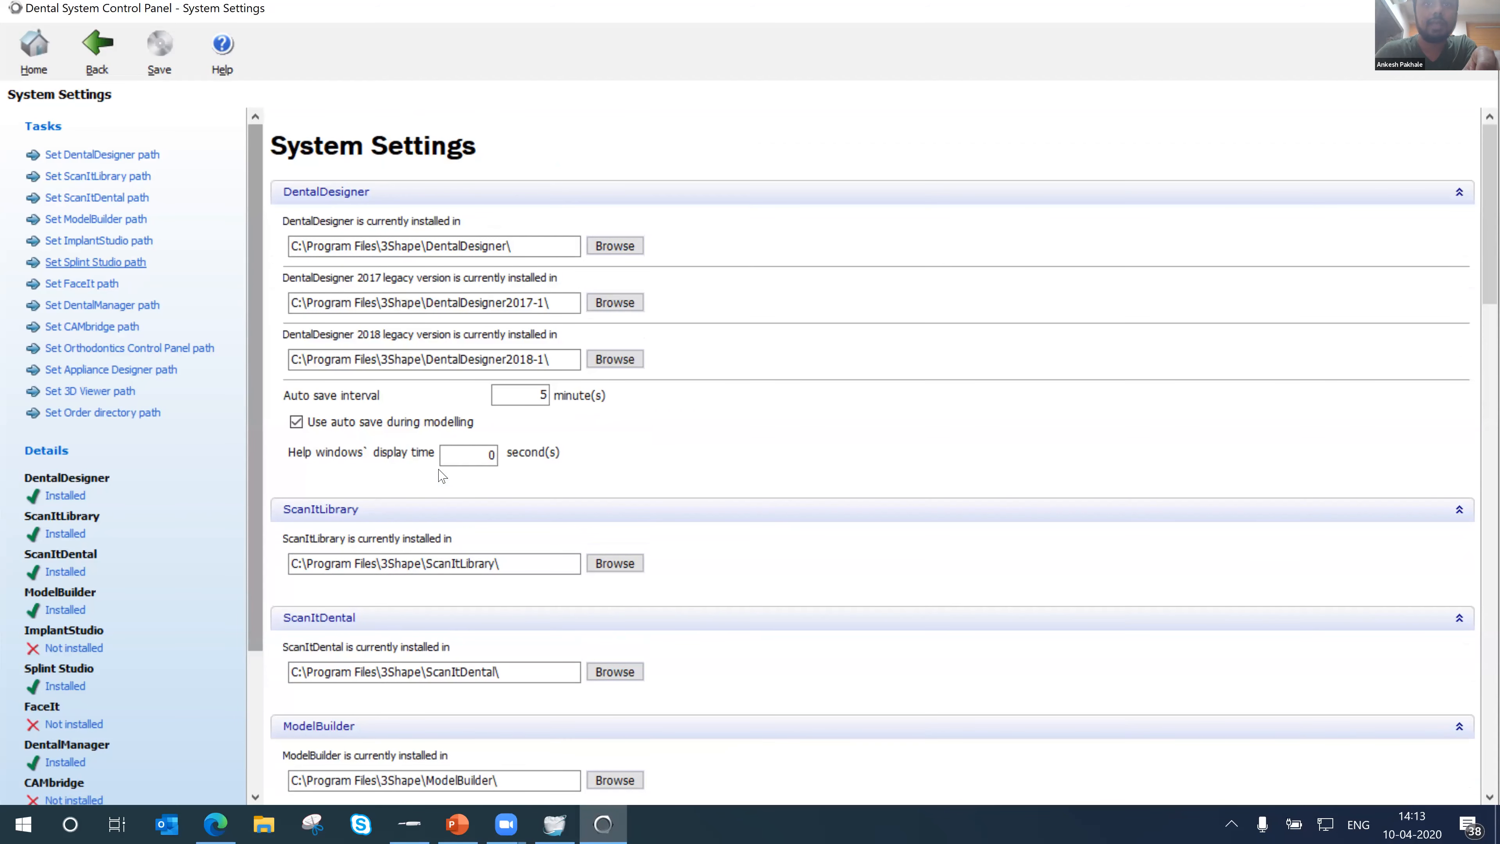
scroll(442, 476, "down", 8)
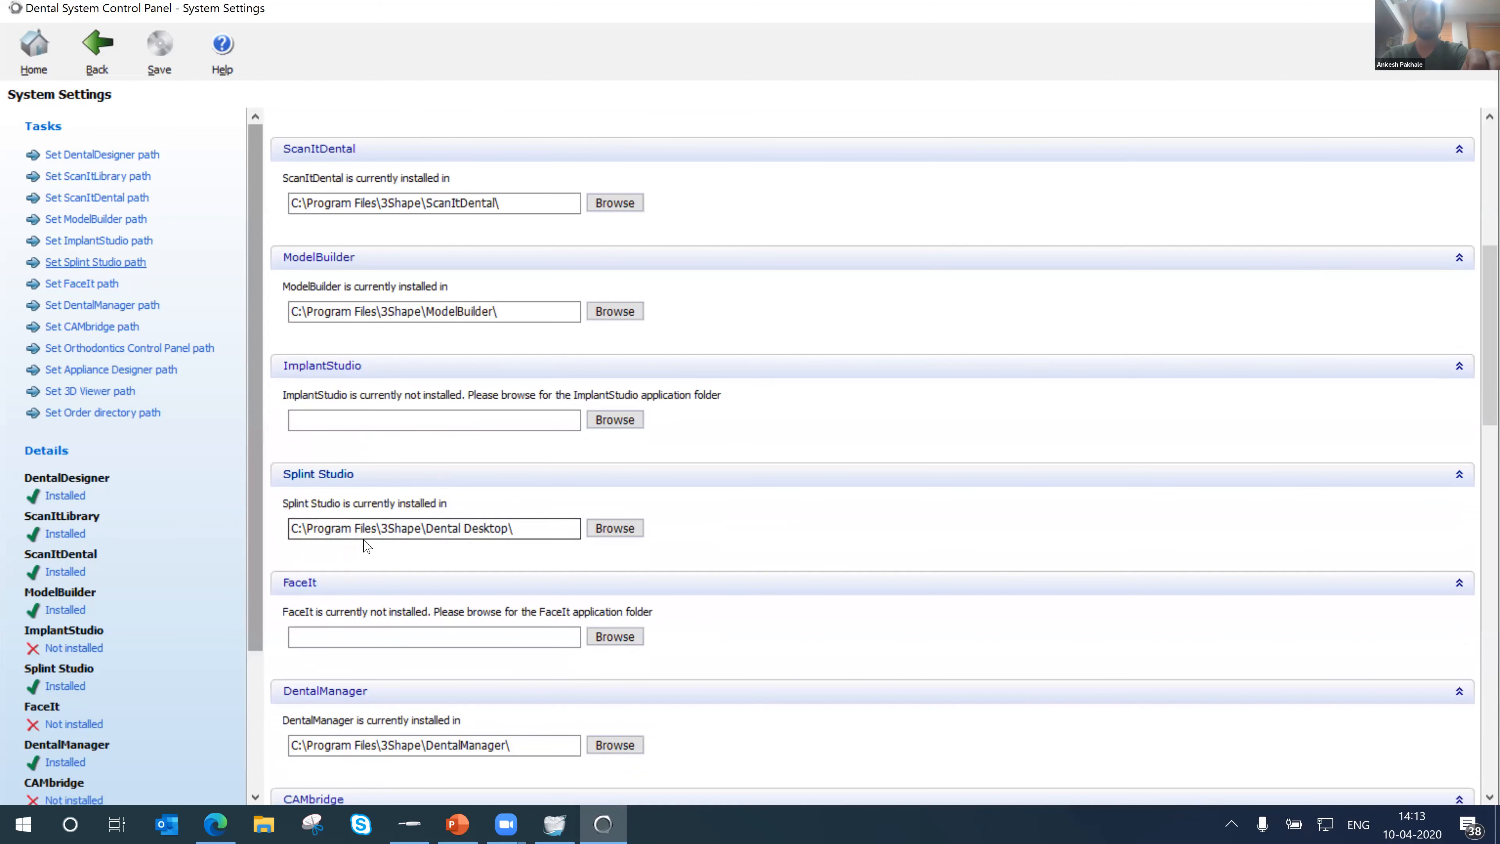
left_click(476, 531)
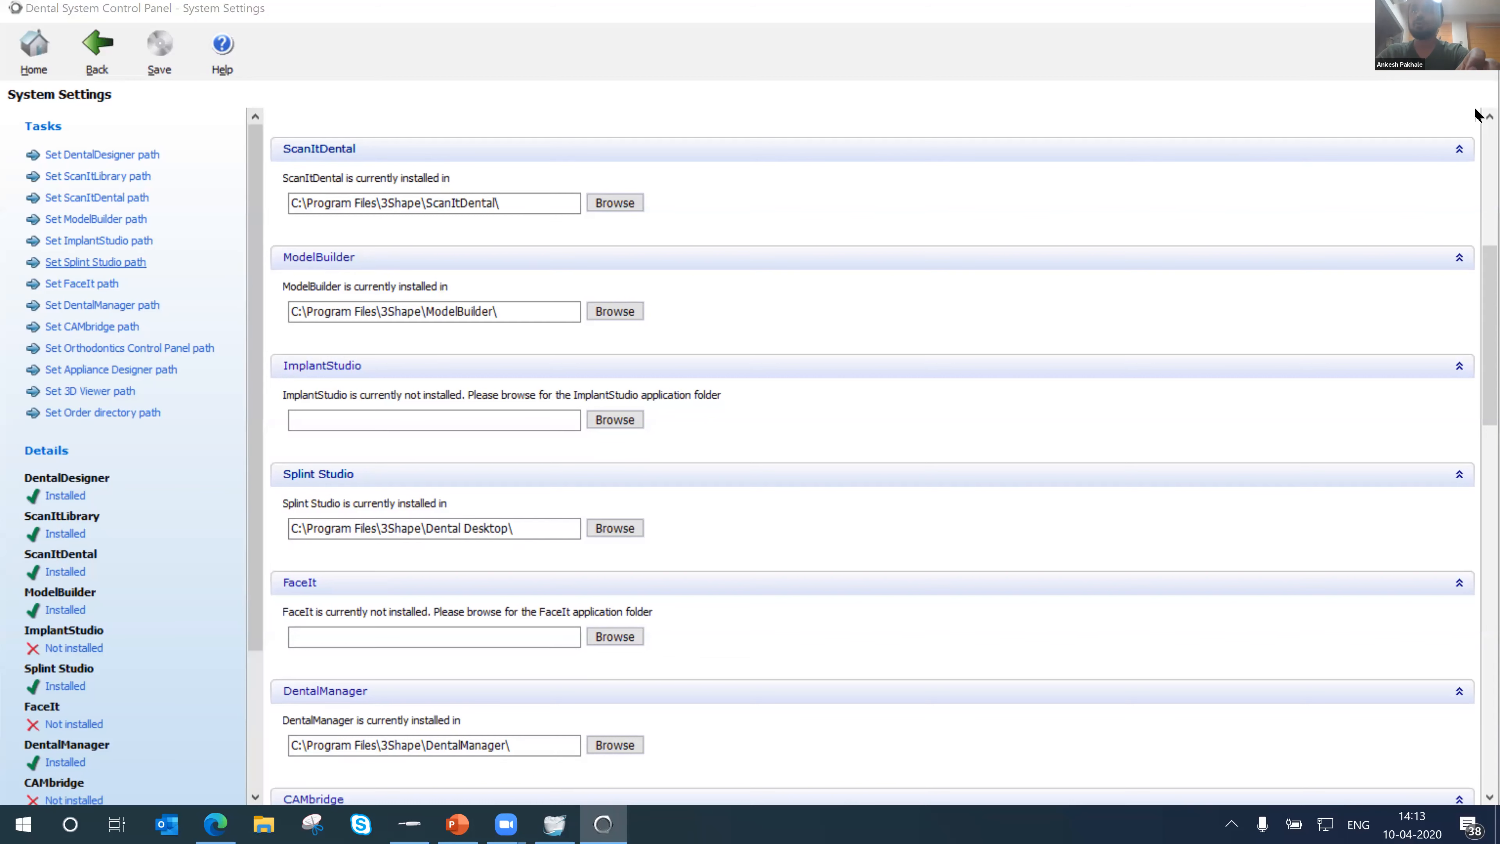
left_click(1485, 8)
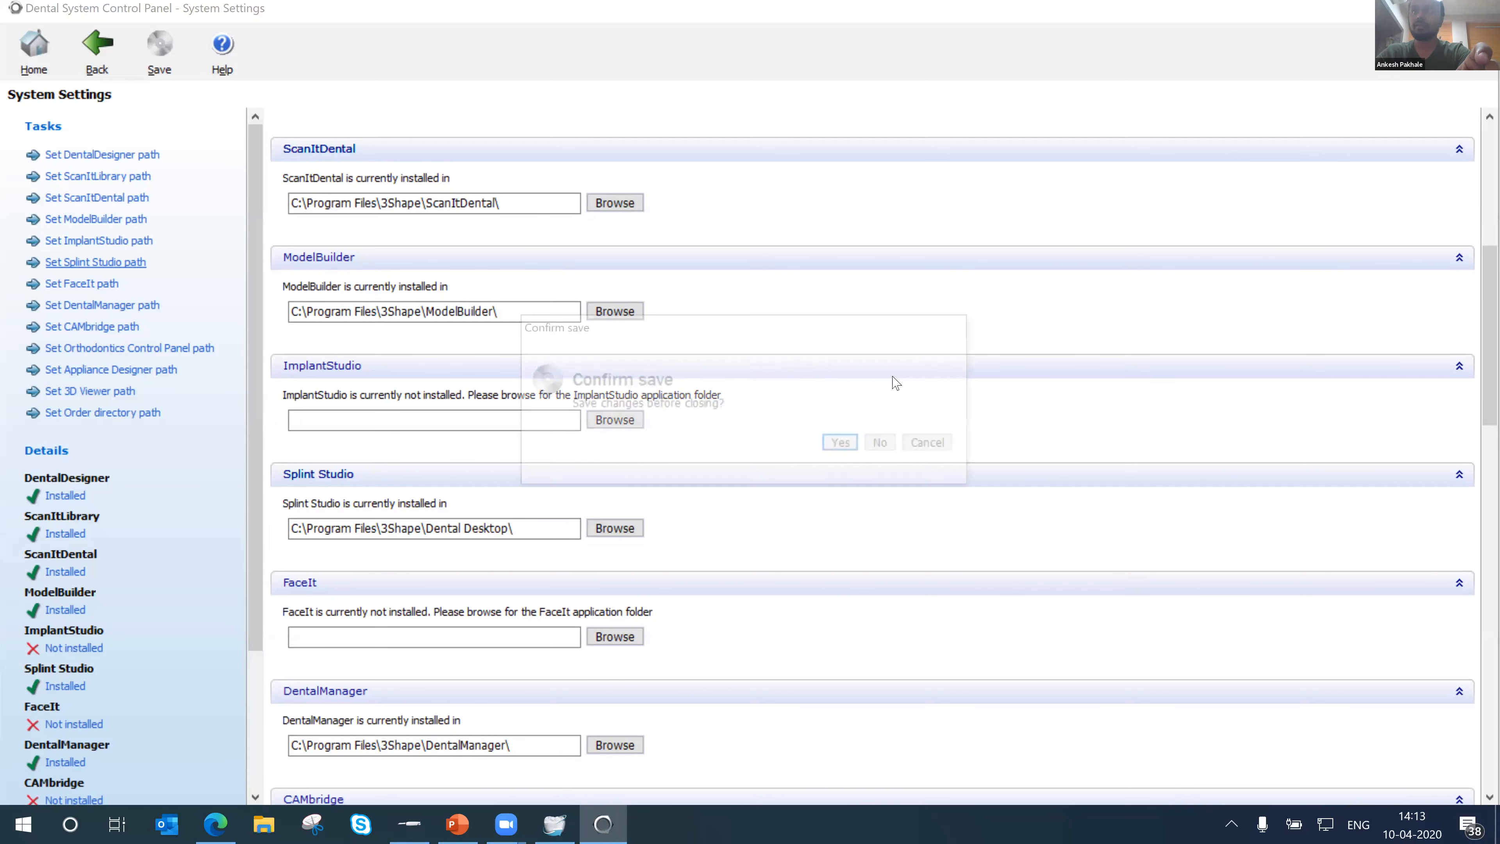
left_click(879, 444)
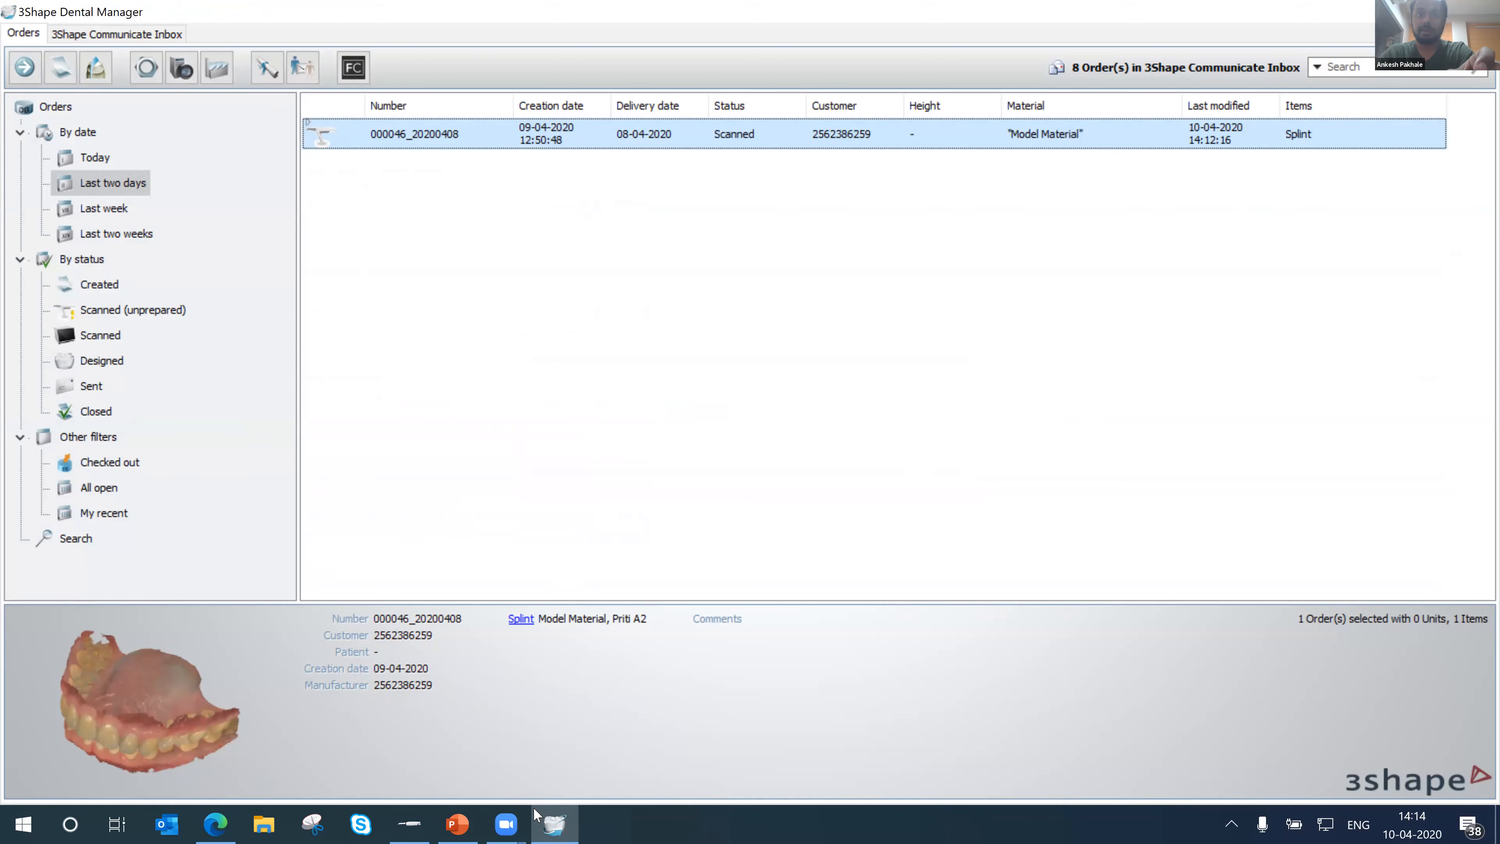
- Switch to 3Shape Dental Desktop and delete the patient's unscanned Splint 18-28 case dated 10-04-2020
left_click(411, 826)
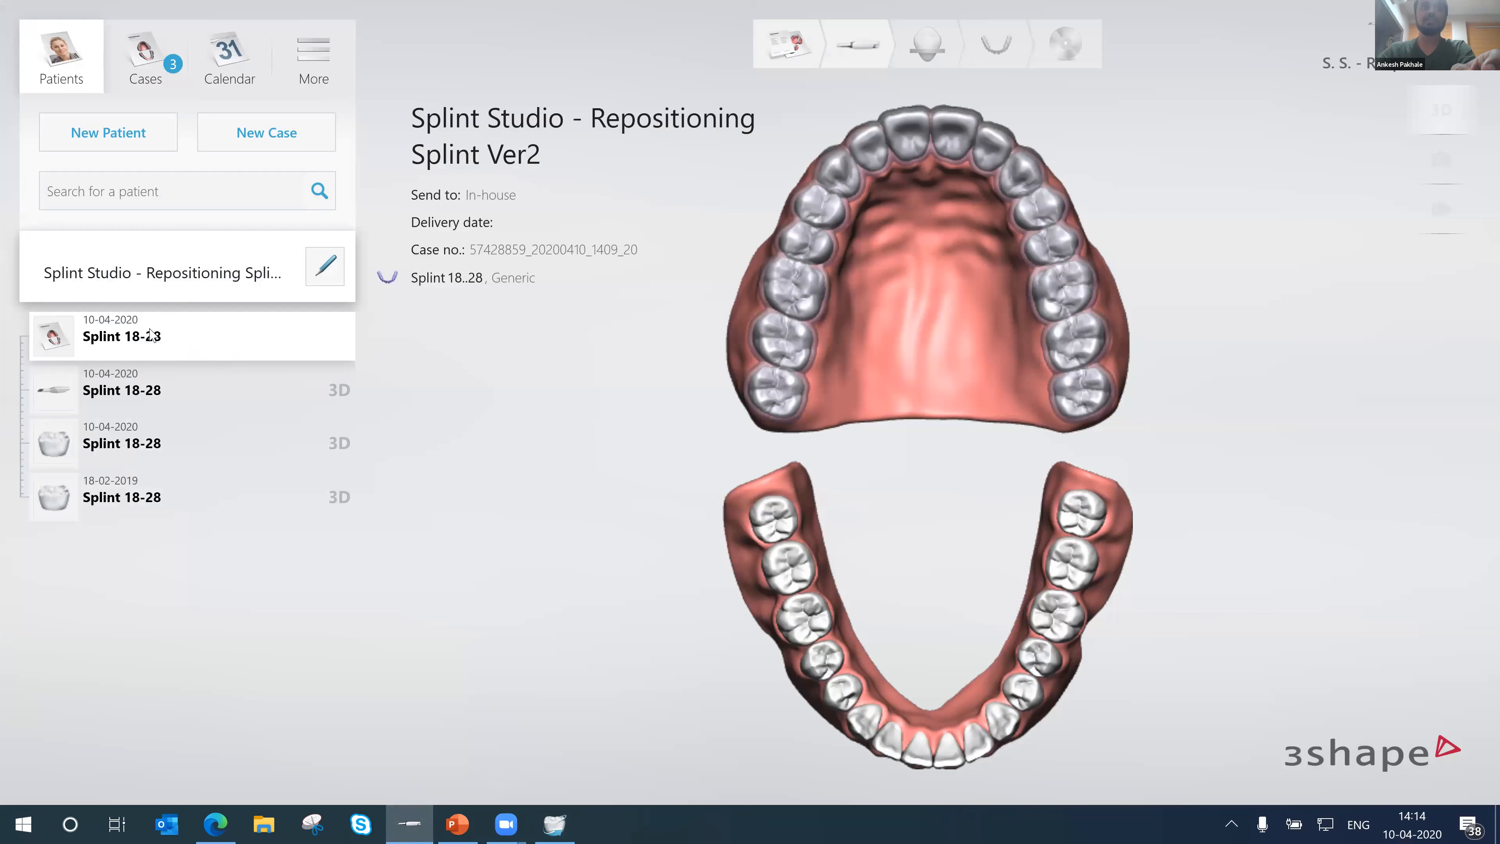
right_click(182, 336)
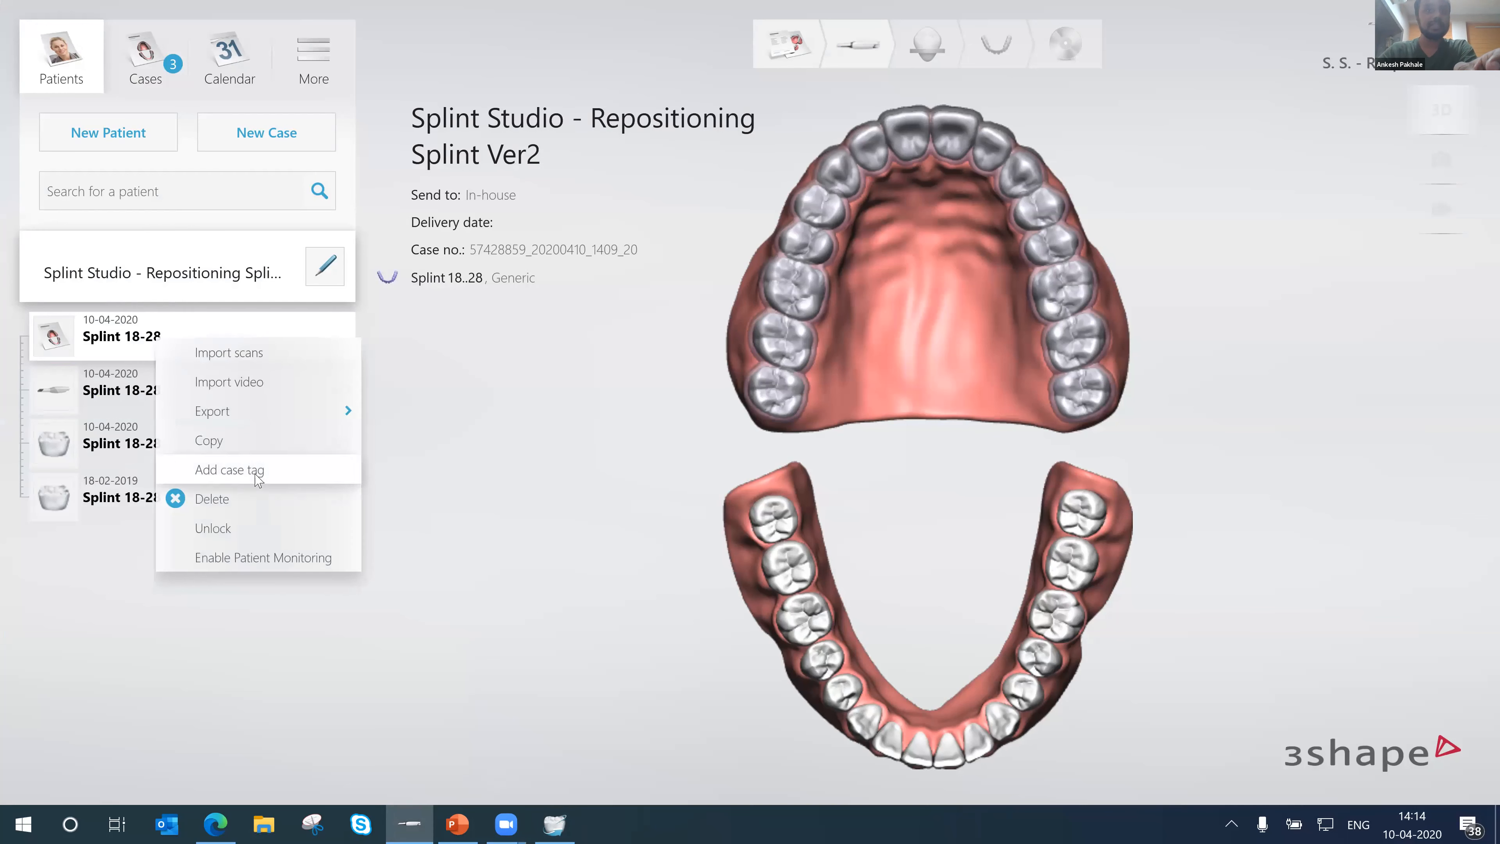
left_click(216, 499)
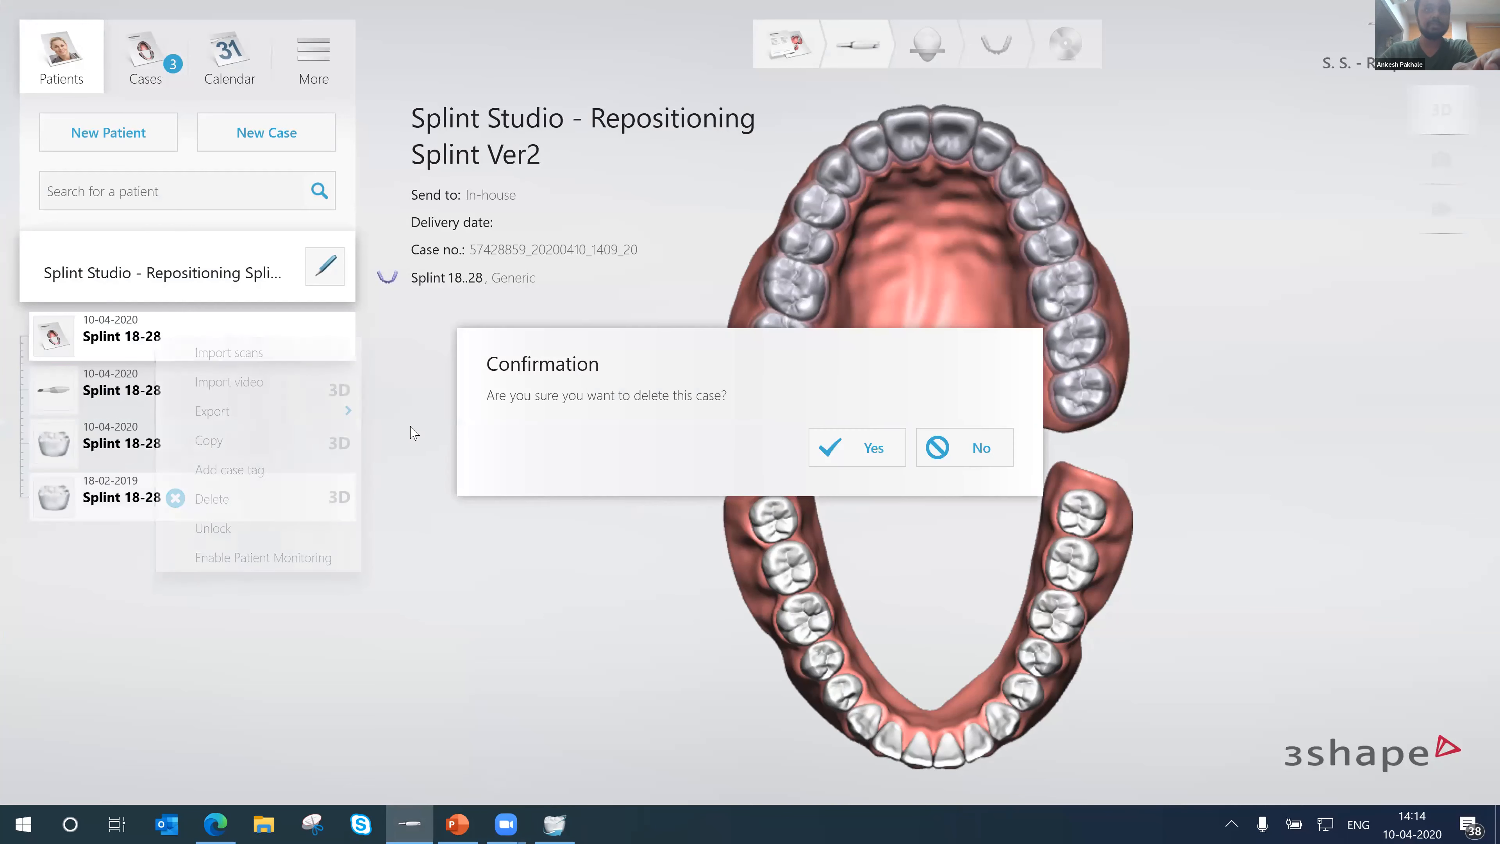
left_click(863, 453)
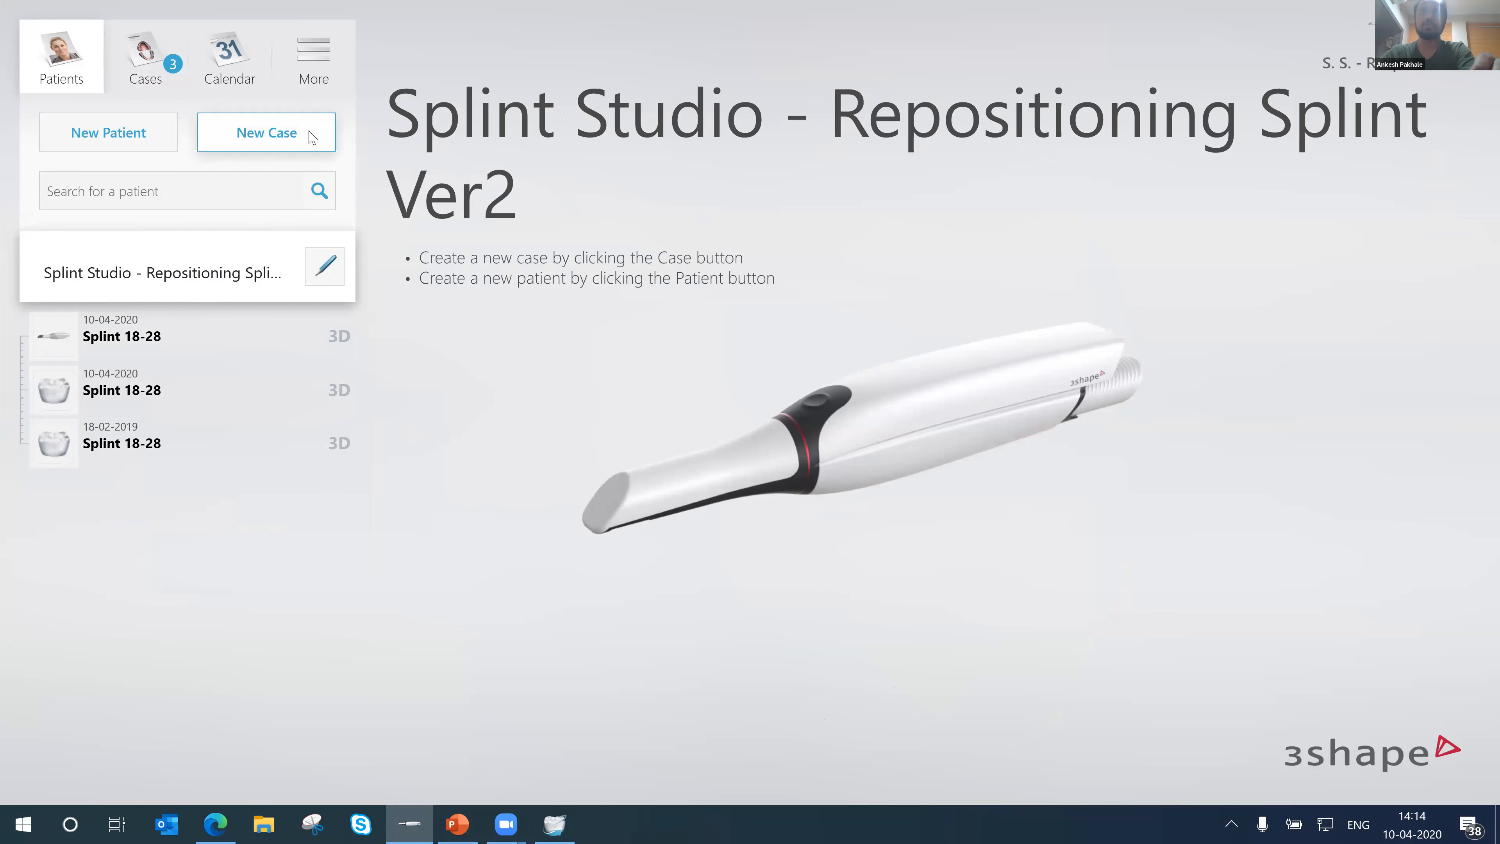
- Create a new in-house case for the patient and assign a Splint appliance to the upper jaw with tooth 16 selected
left_click(313, 138)
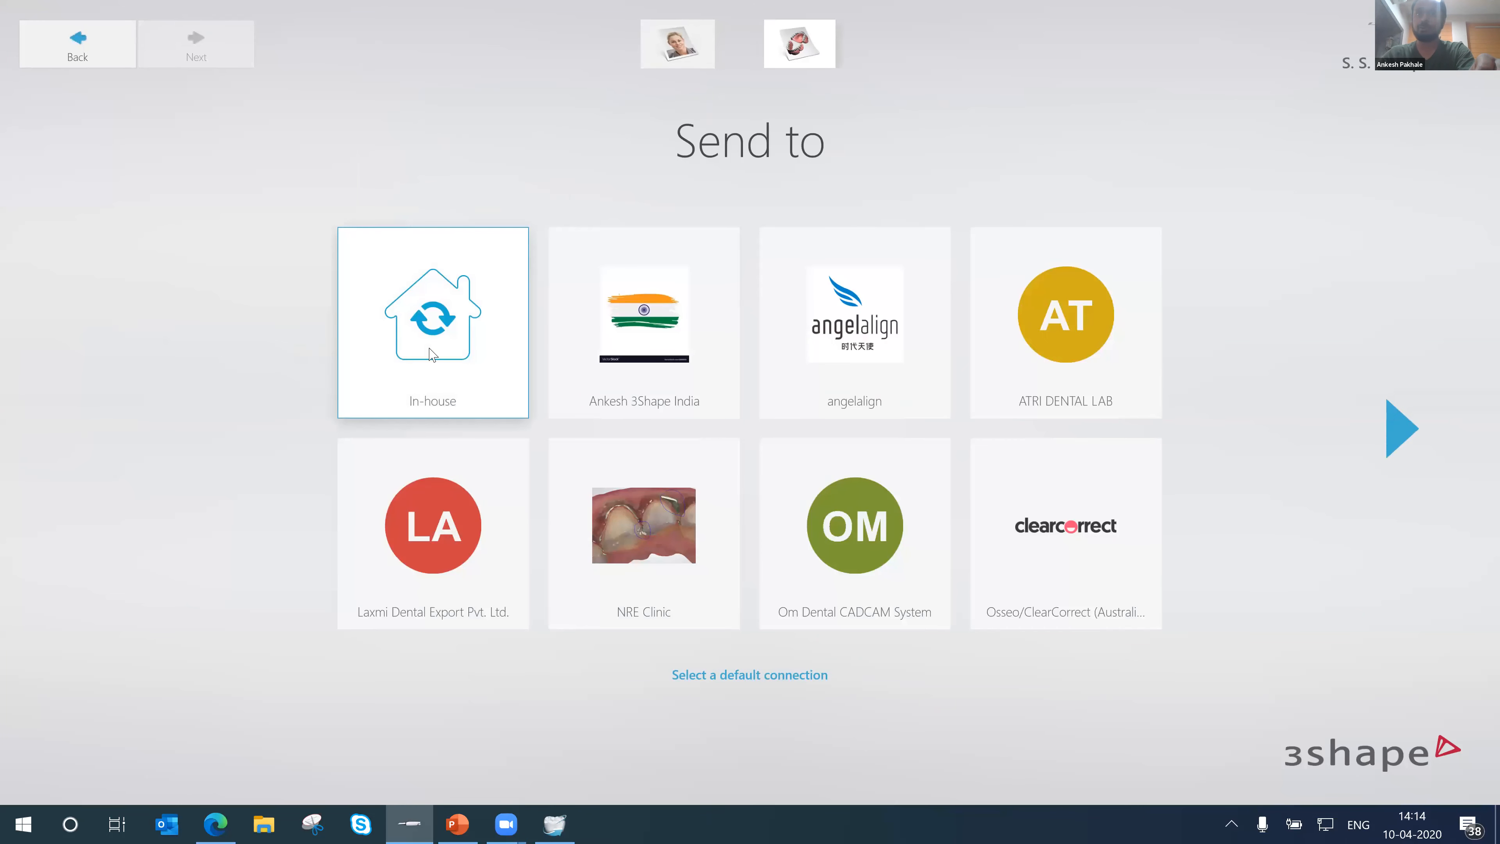
left_click(434, 353)
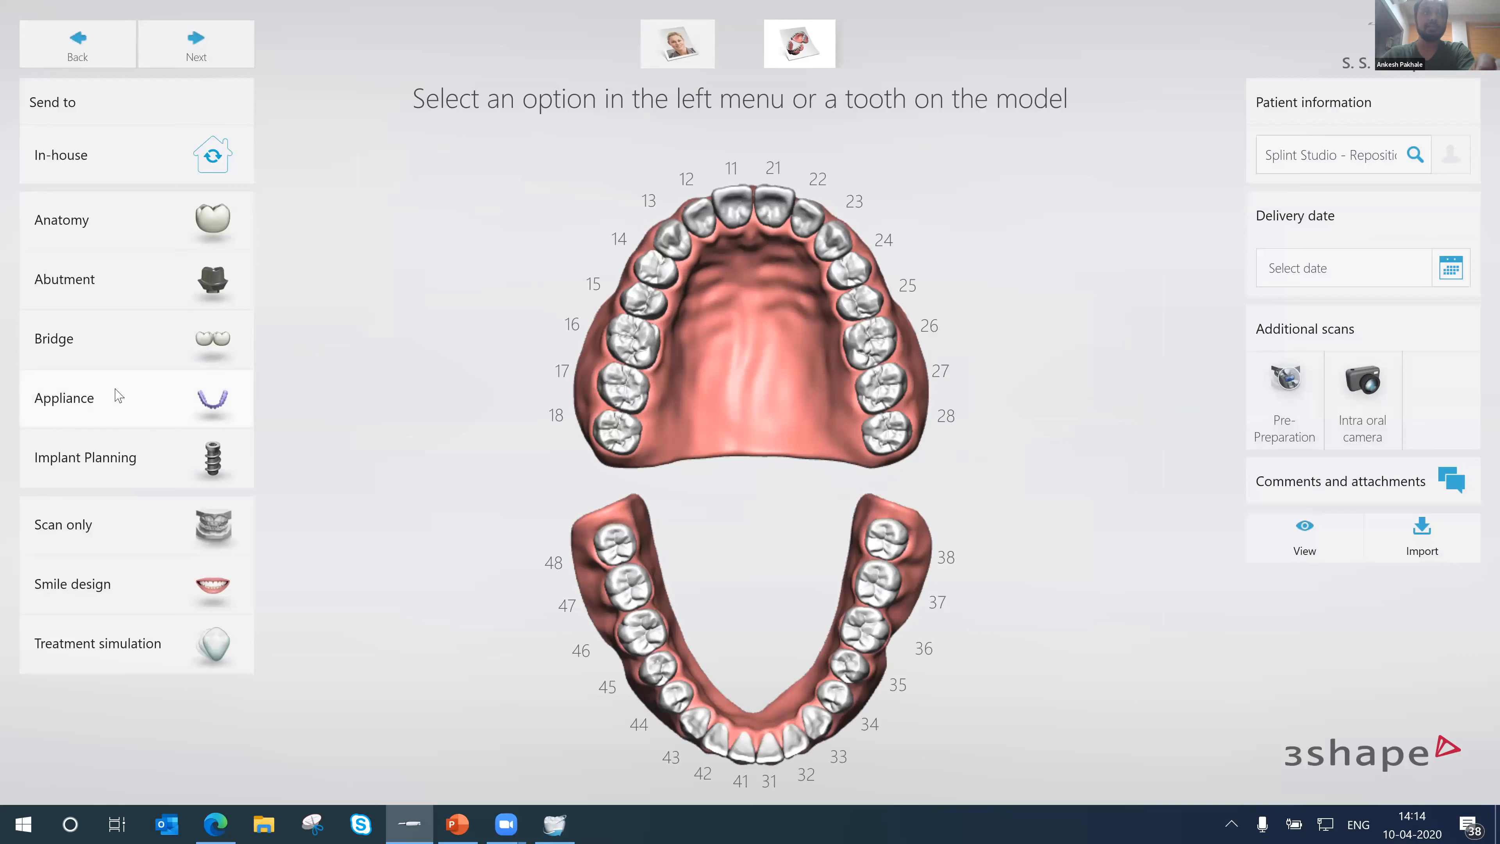
left_click(641, 349)
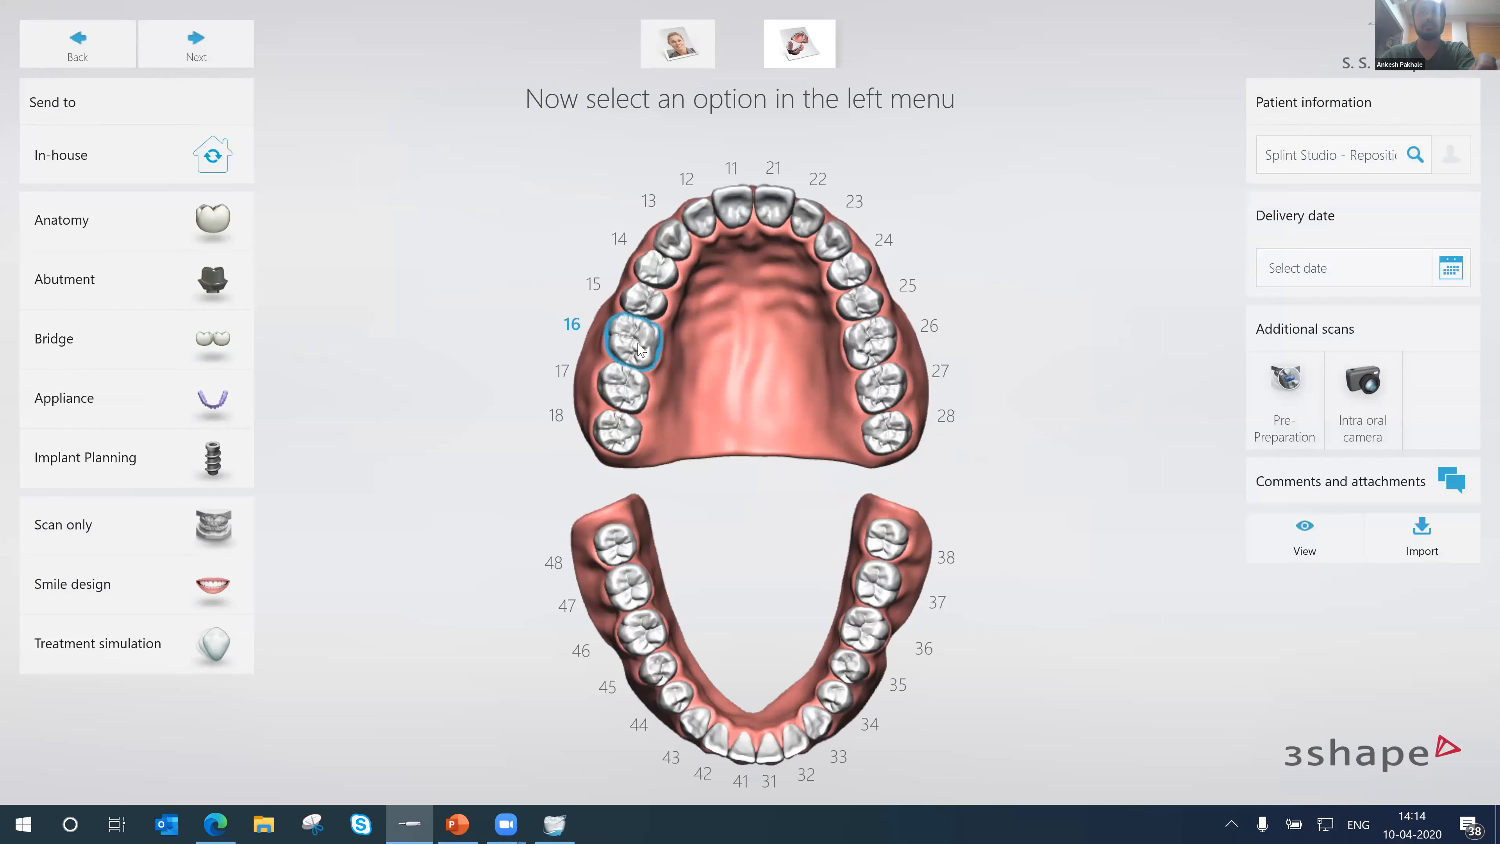
left_click(125, 413)
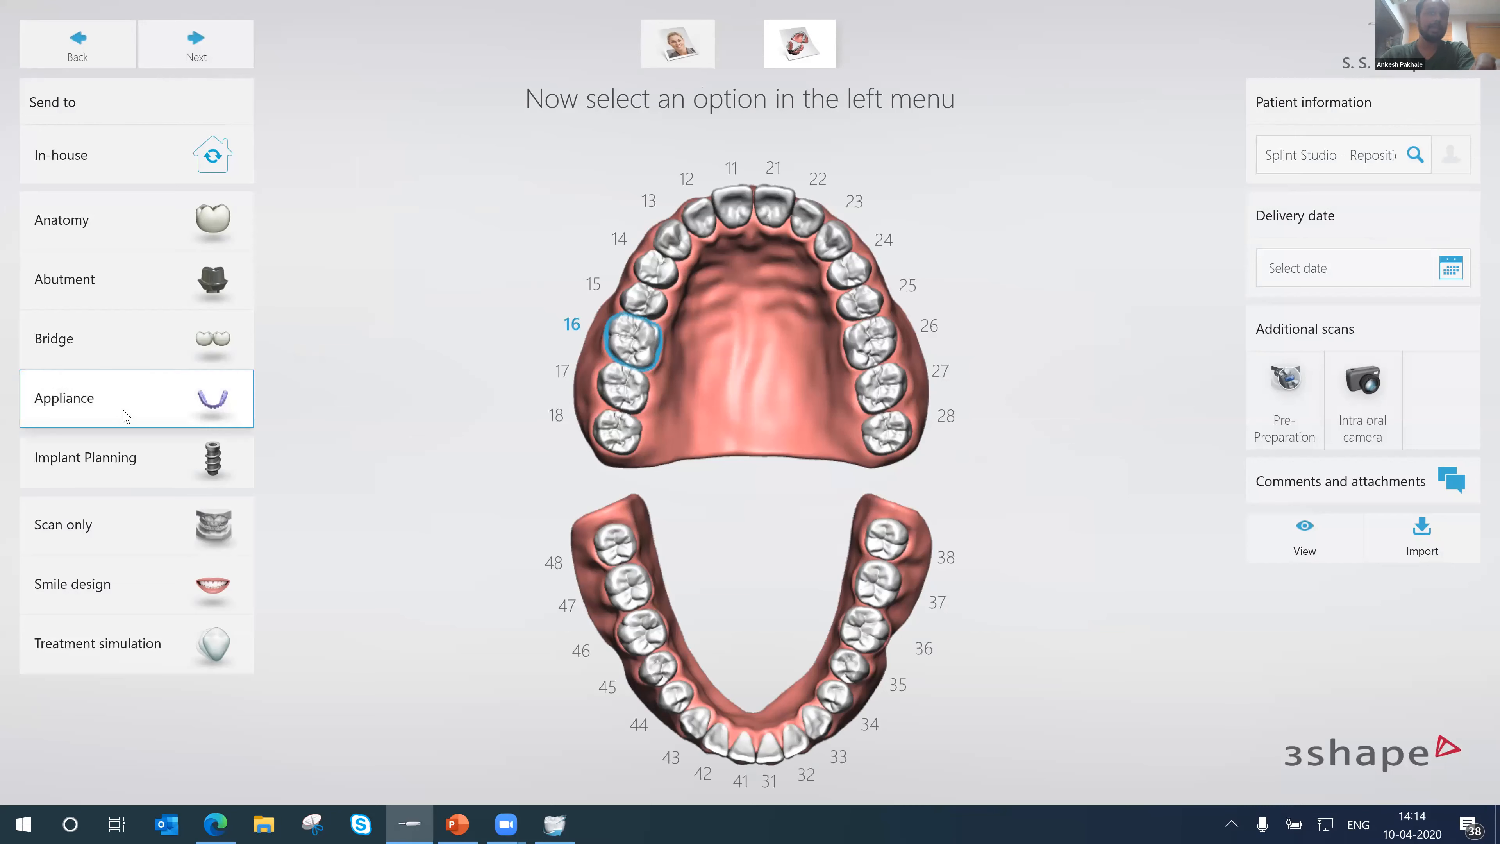
left_click(602, 419)
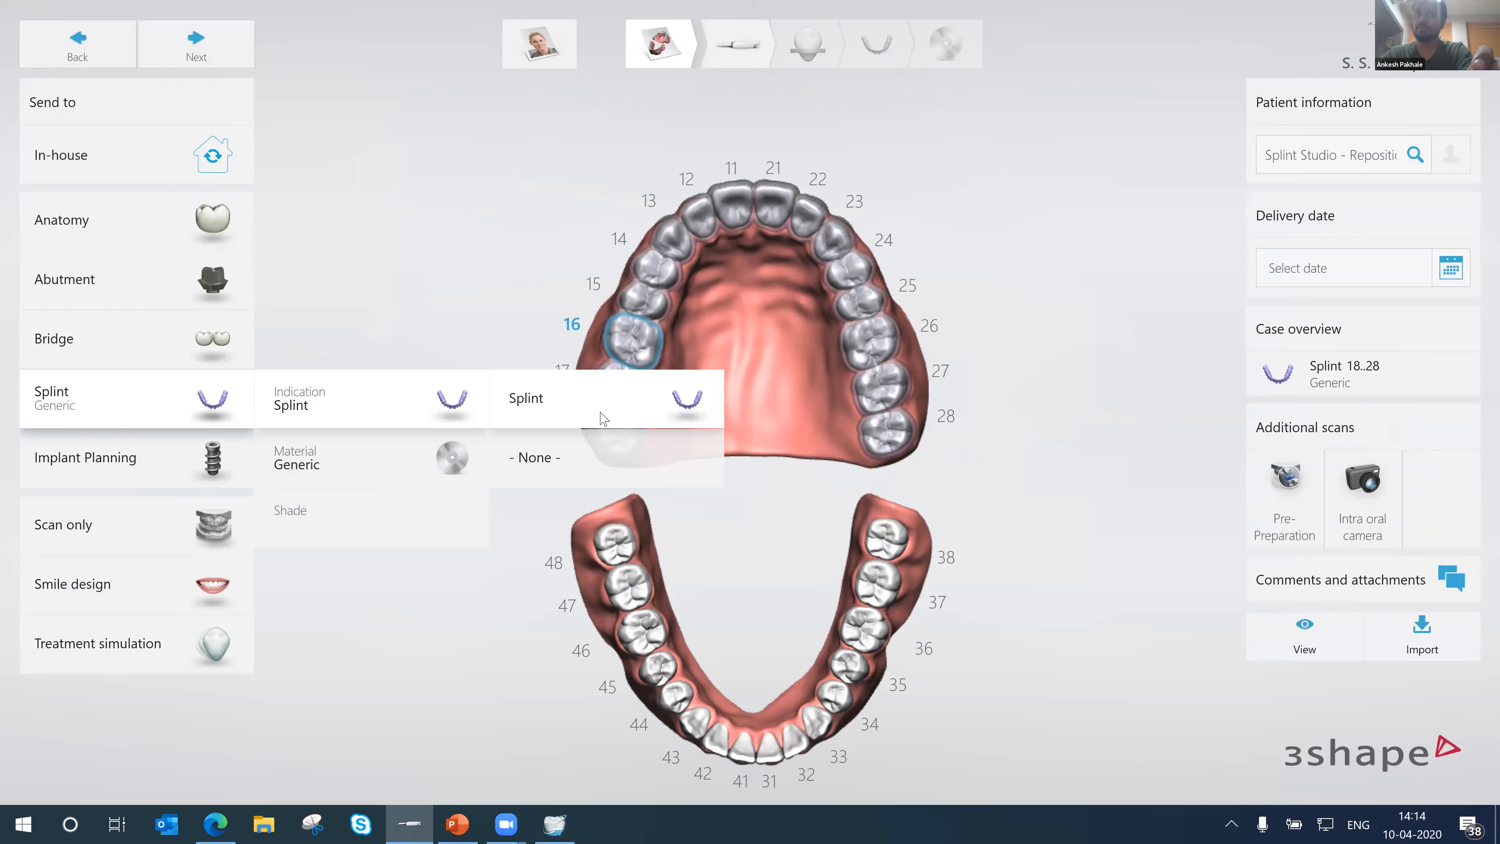
- Choose Generic as the material for the upper splint in the case form
left_click(378, 470)
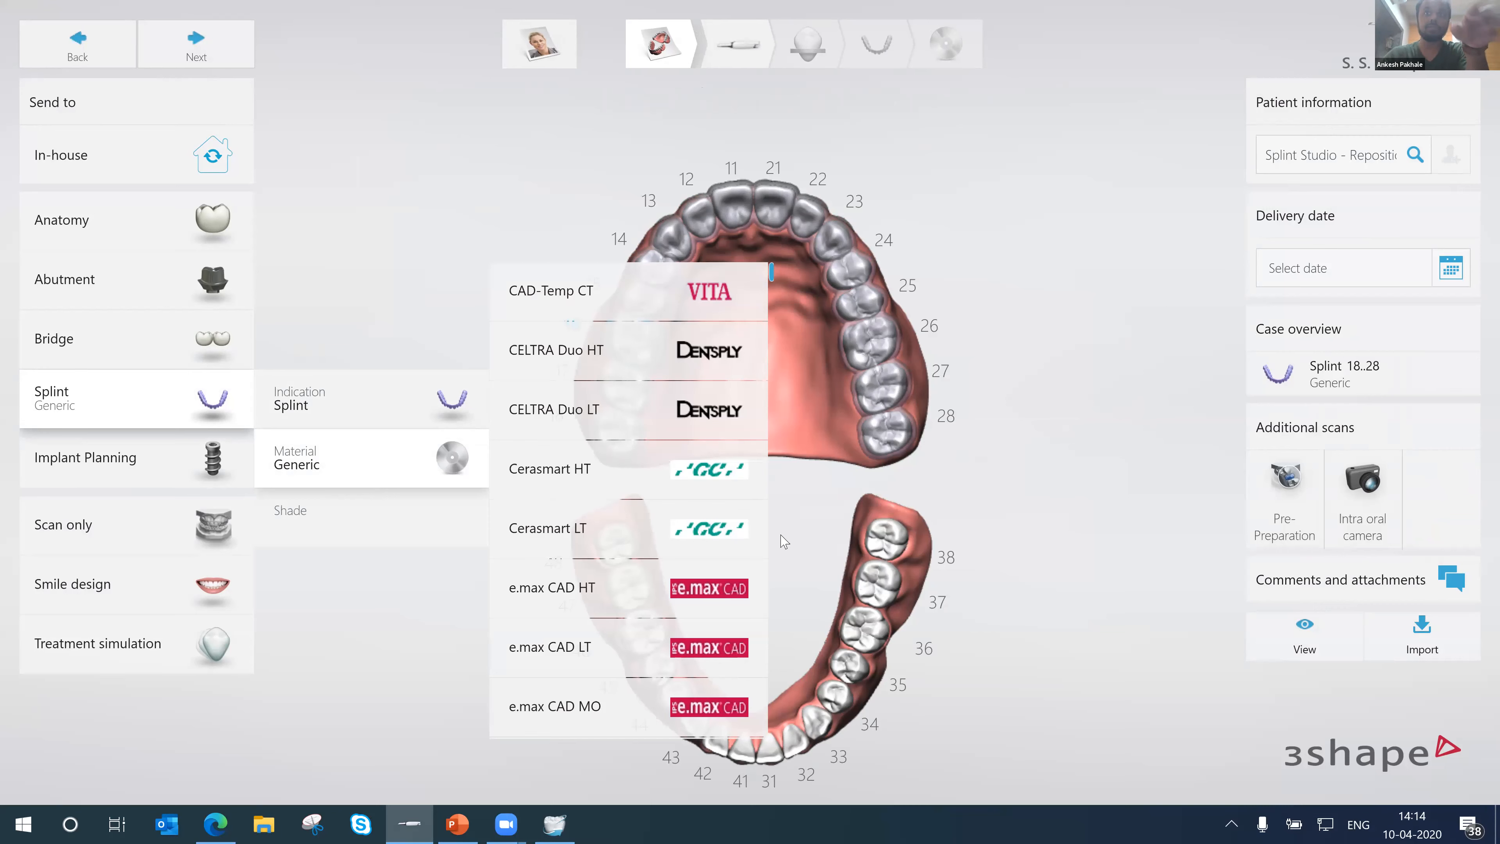
scroll(654, 526, "down", 10)
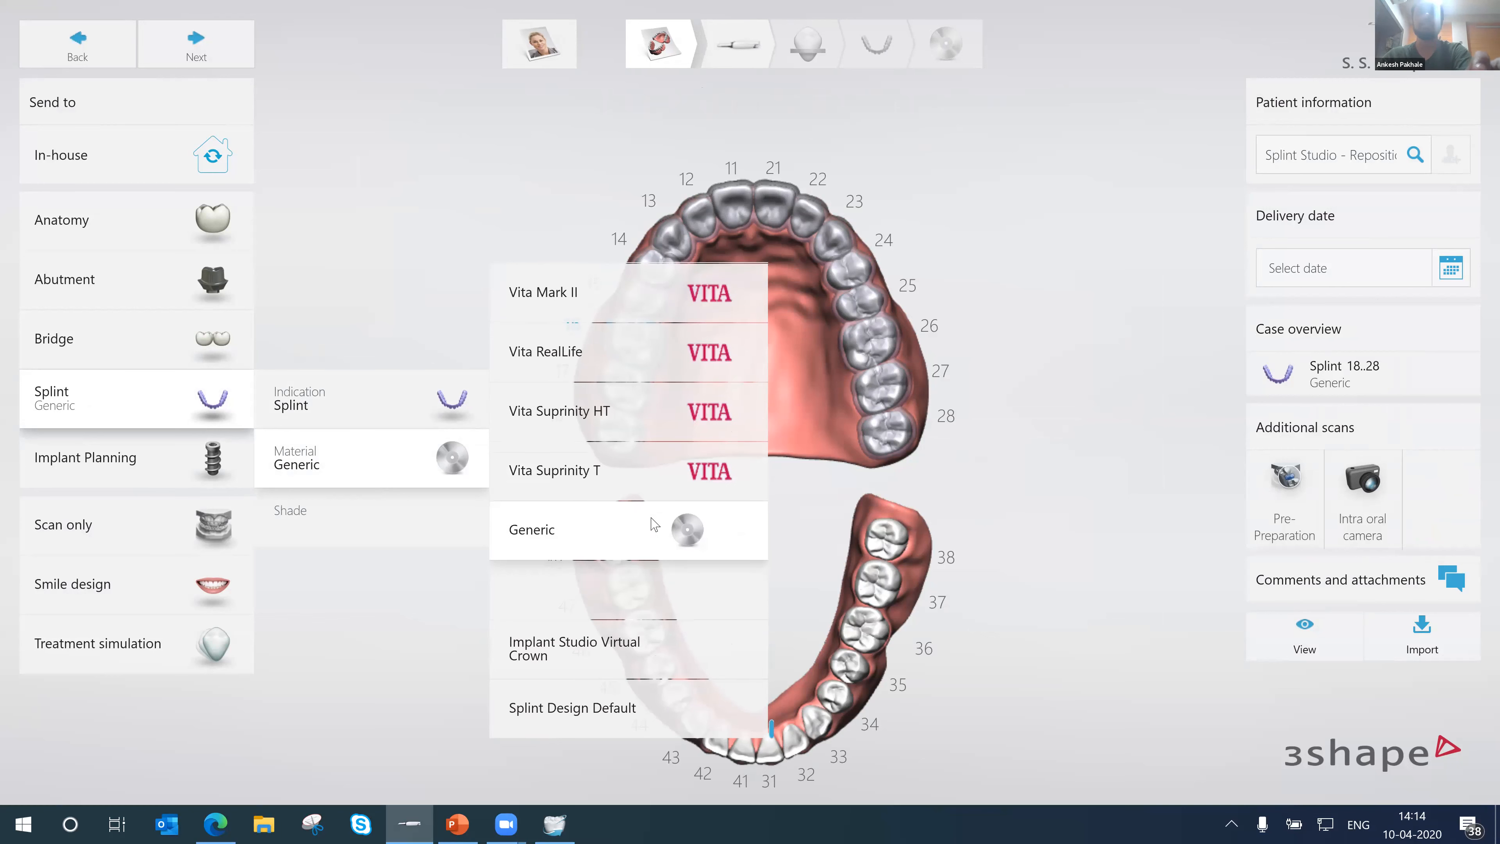
left_click(624, 542)
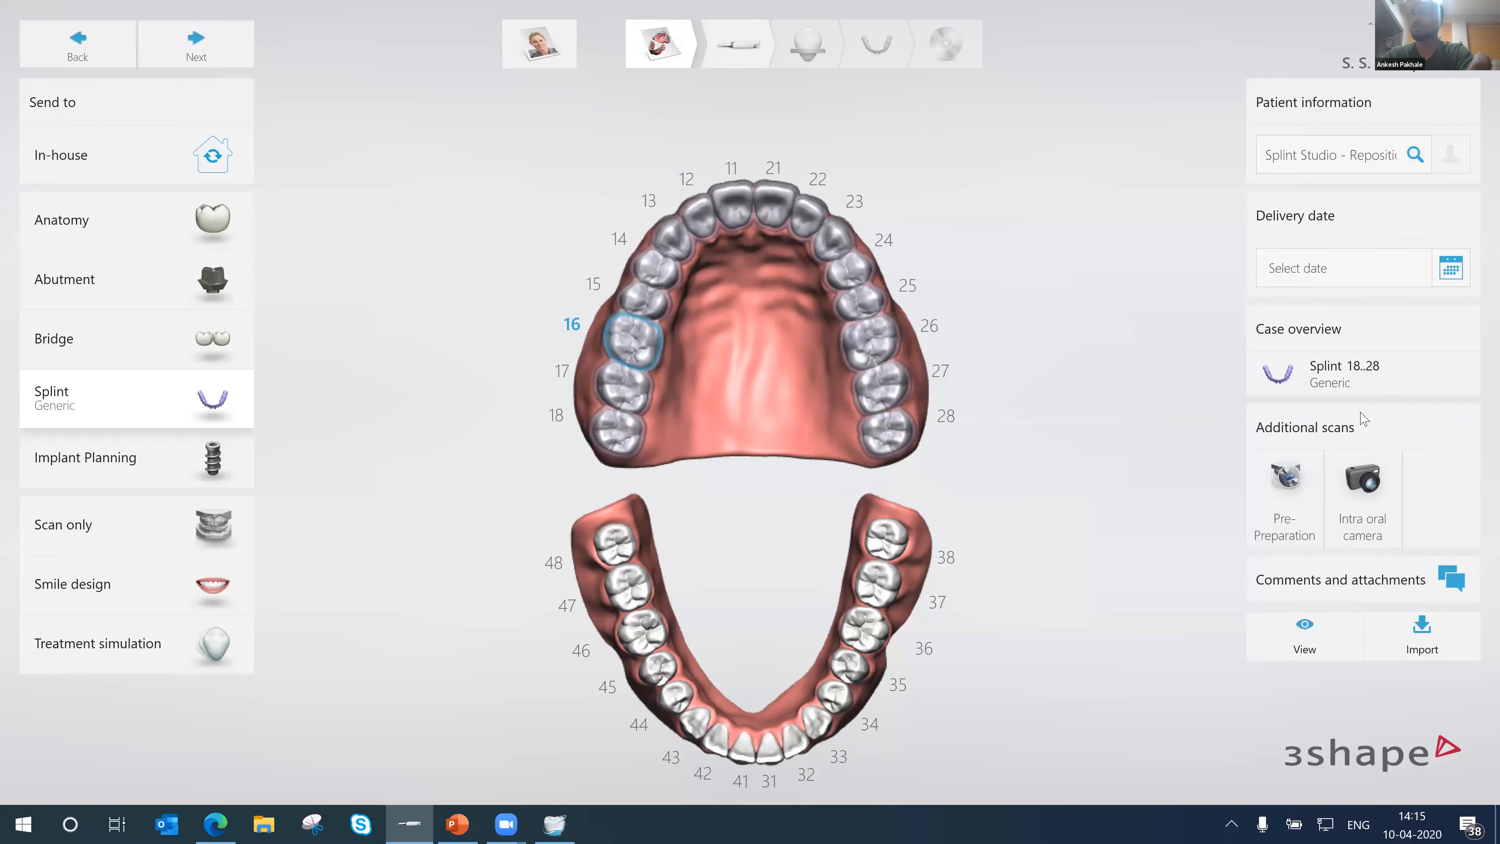
left_click(1343, 385)
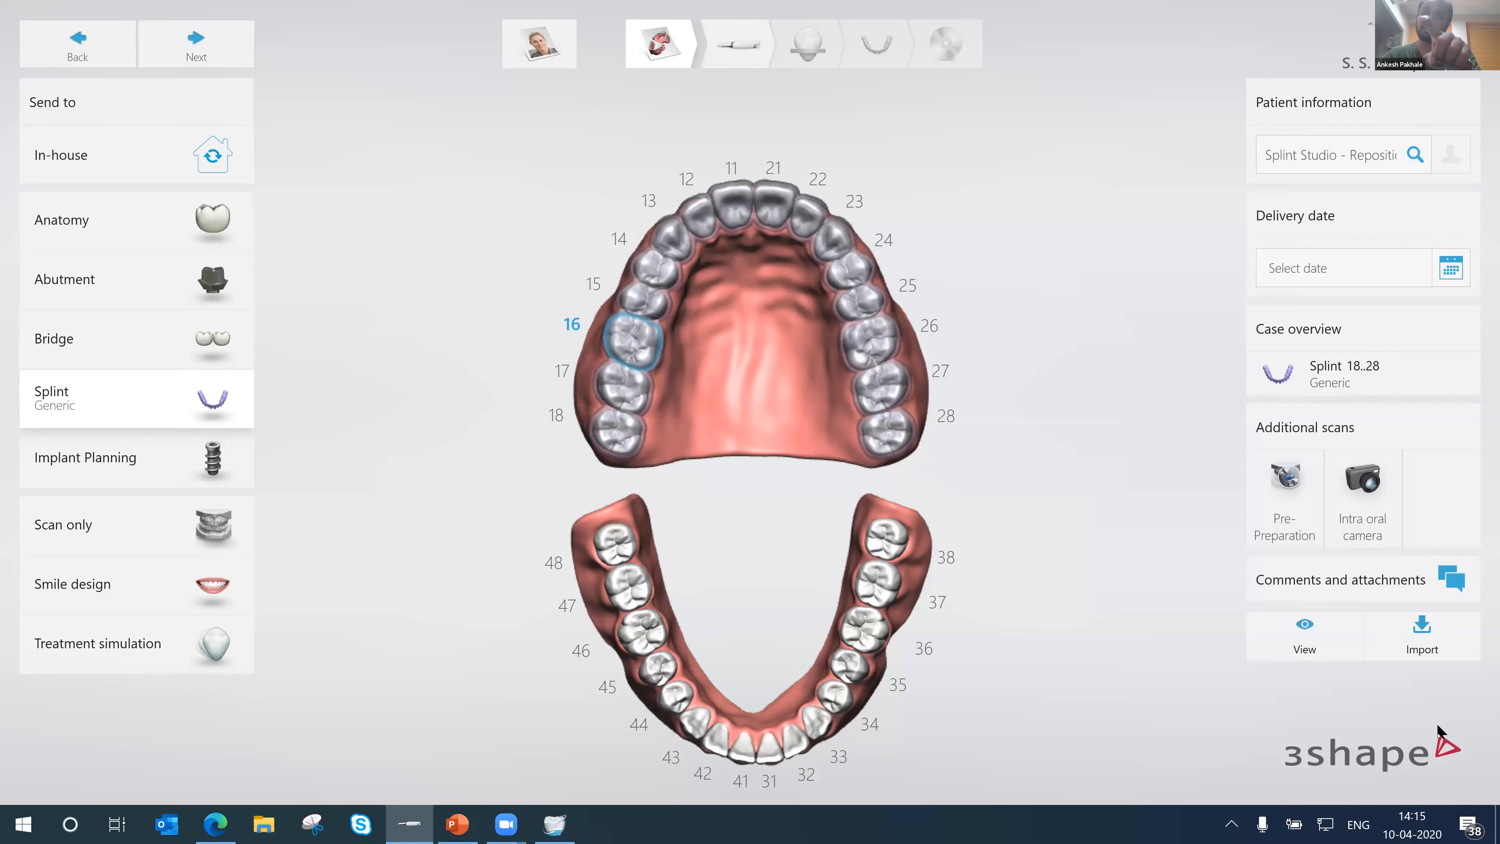
- Import Splint UpperJawScan as the upper jaw and Splint LowerJawScan as the lower jaw antagonist into the case
left_click(1423, 636)
left_click(155, 95)
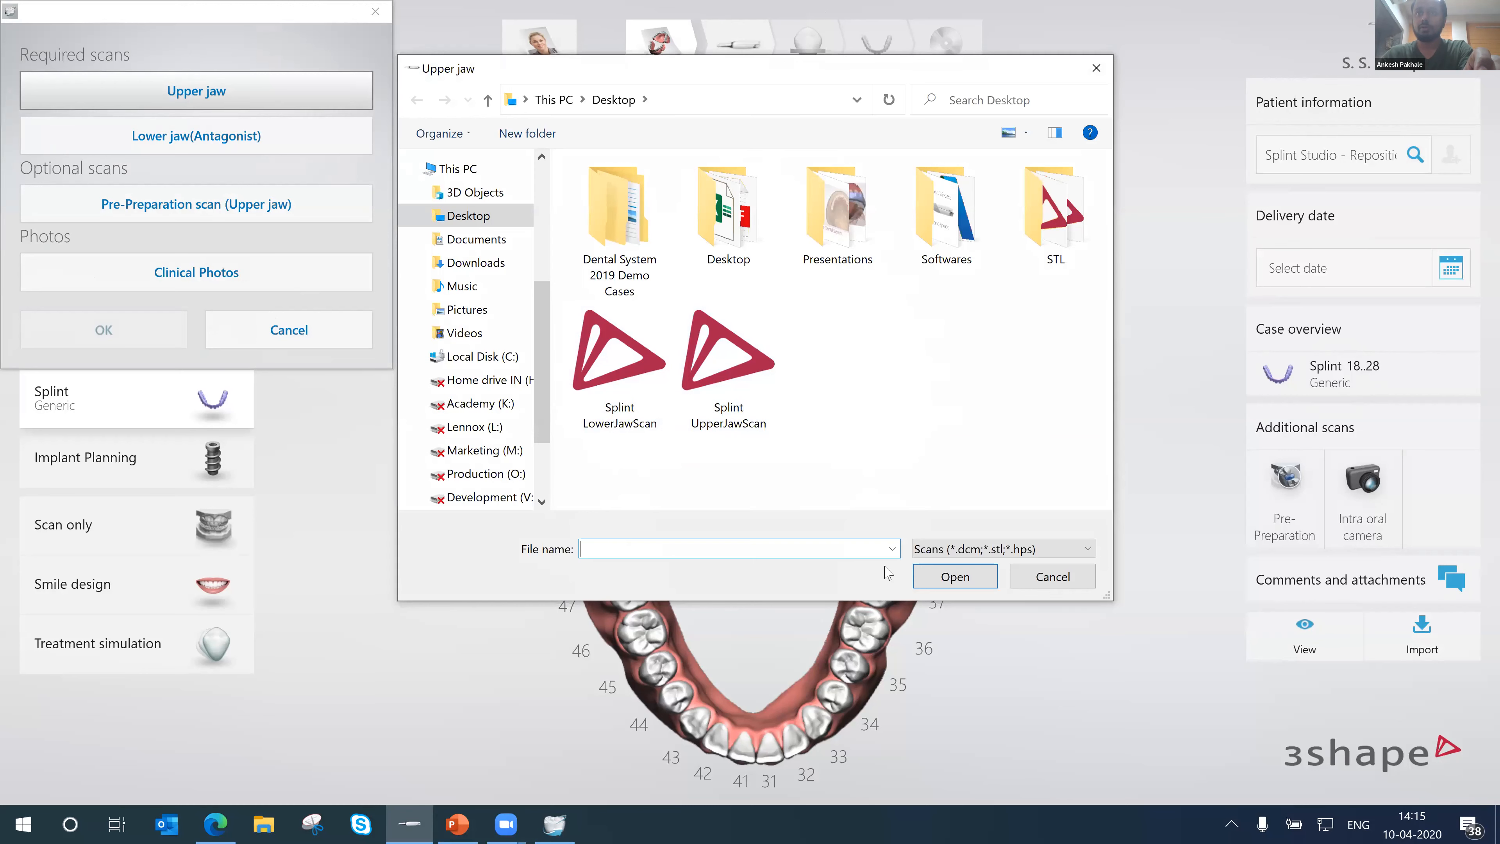
left_click(729, 362)
left_click(931, 582)
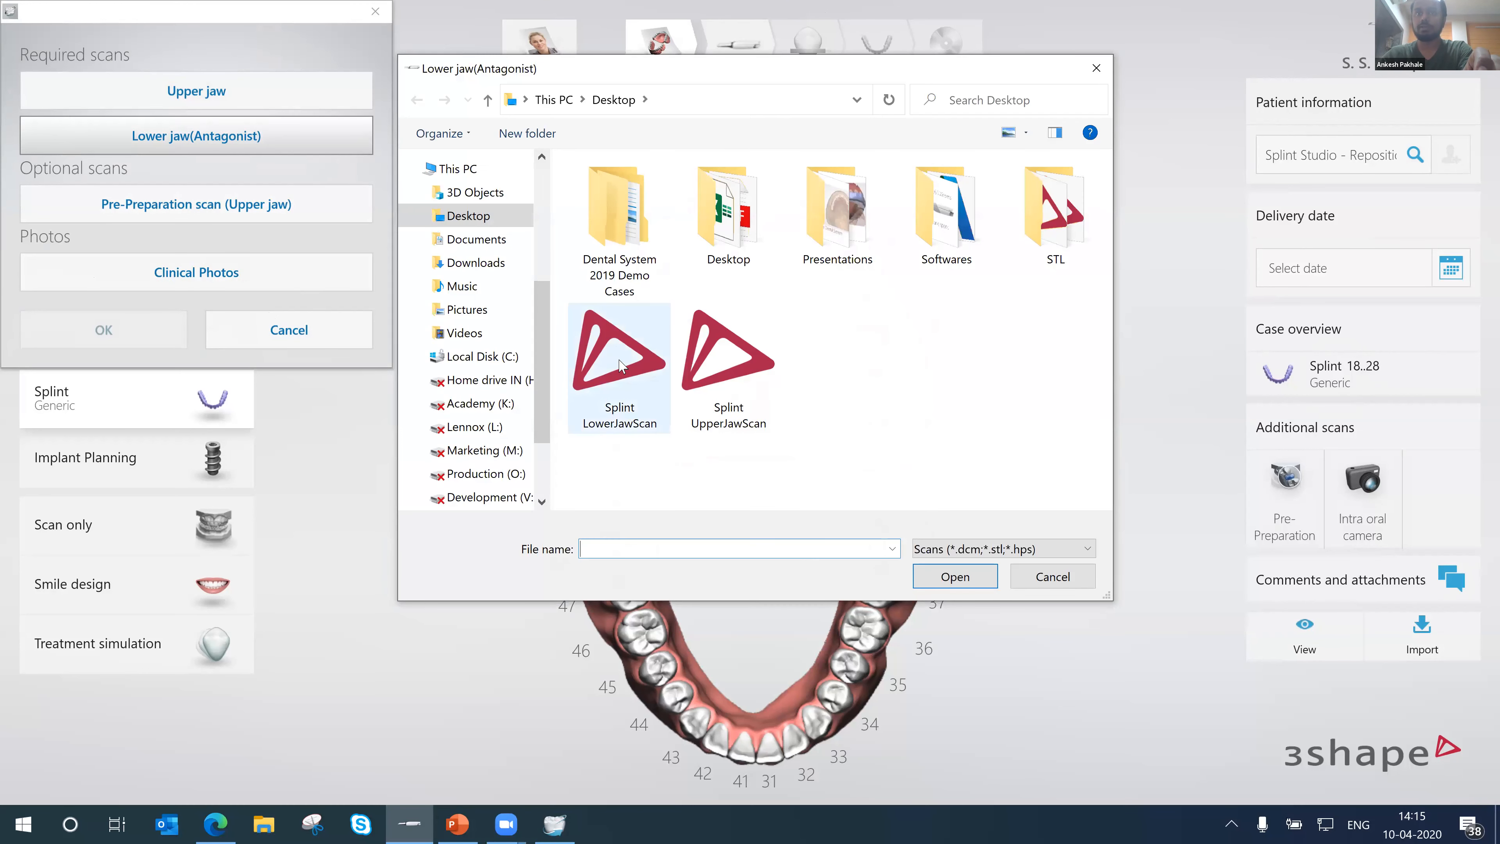
left_click(621, 367)
left_click(959, 576)
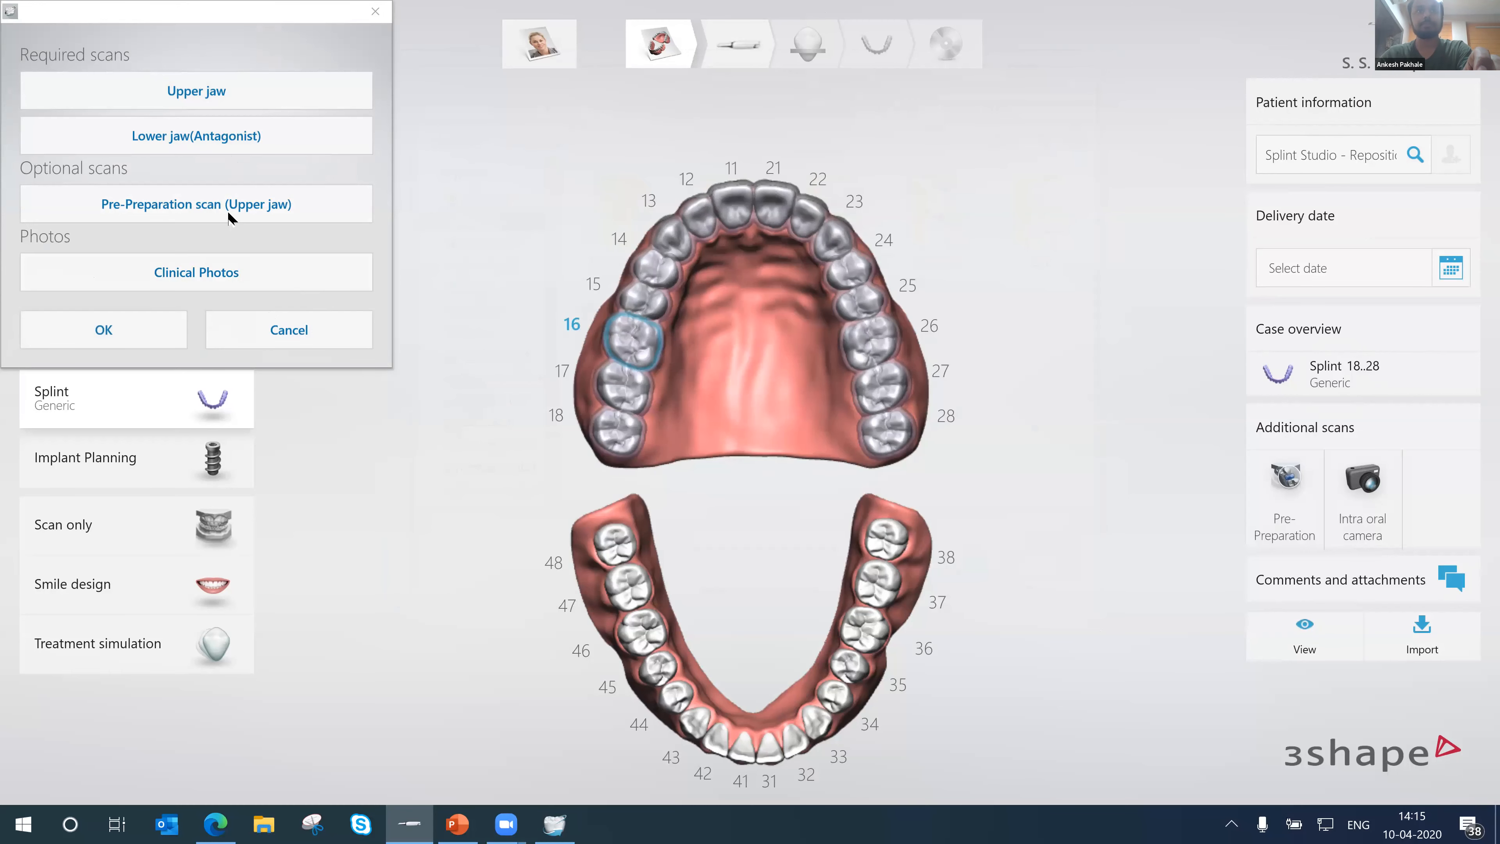
left_click(139, 340)
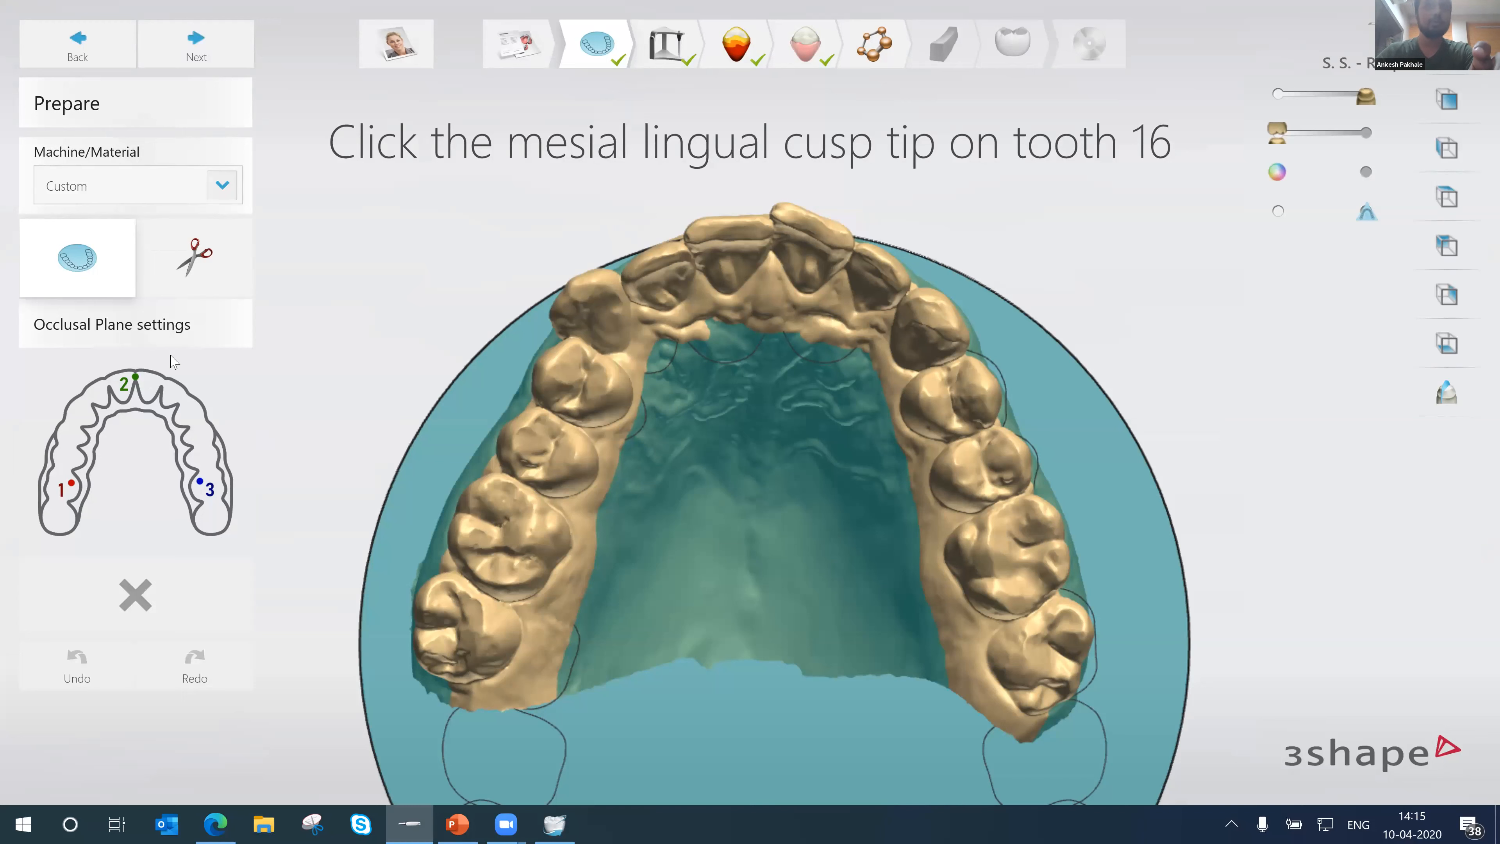
- Look through the available machine and material combinations for the splint, leaving the choice on Custom
left_click(229, 197)
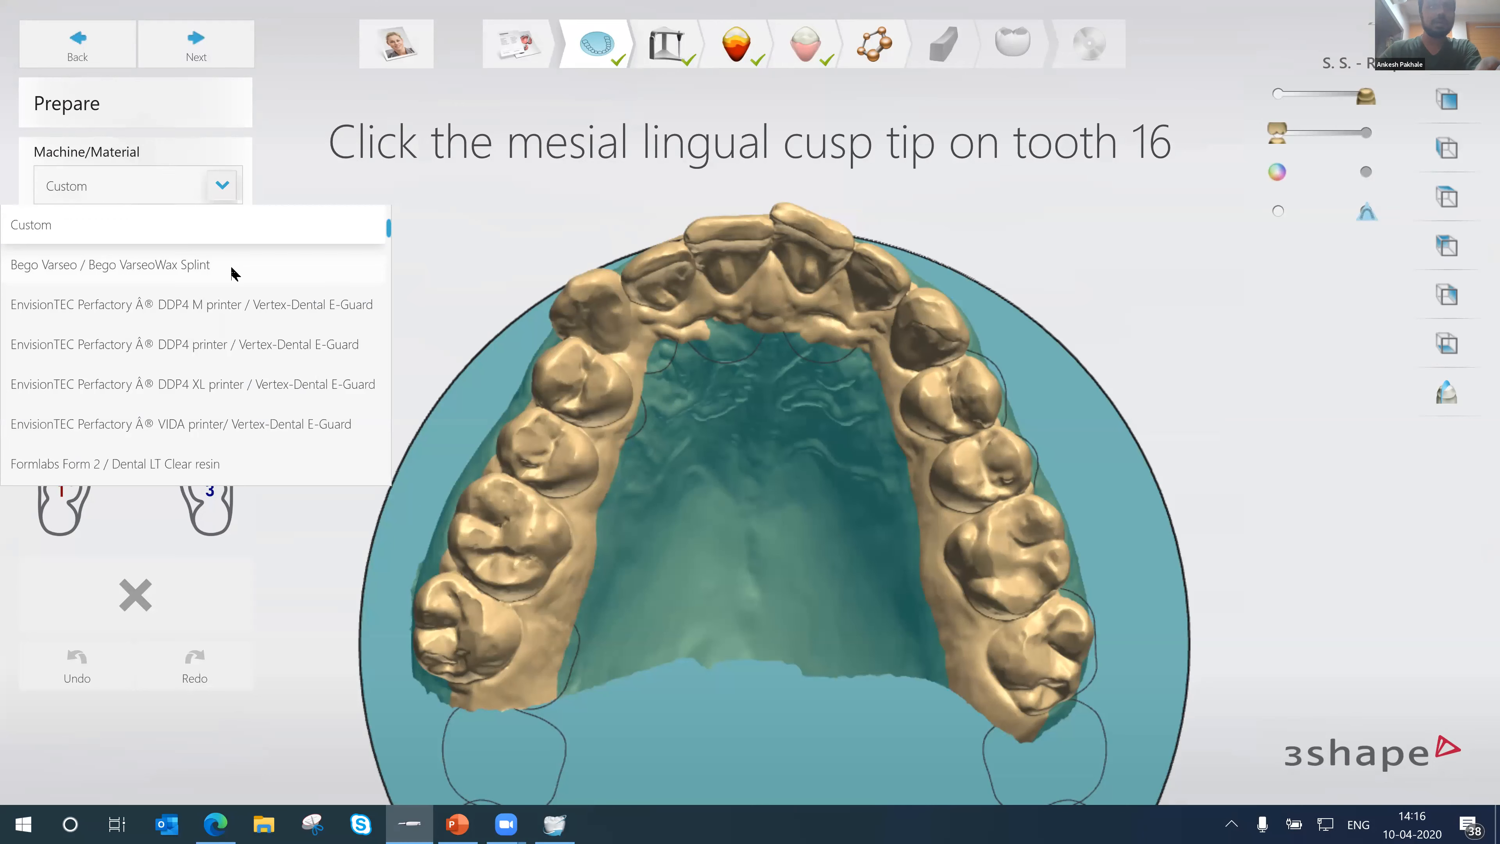
scroll(232, 273, "down", 2)
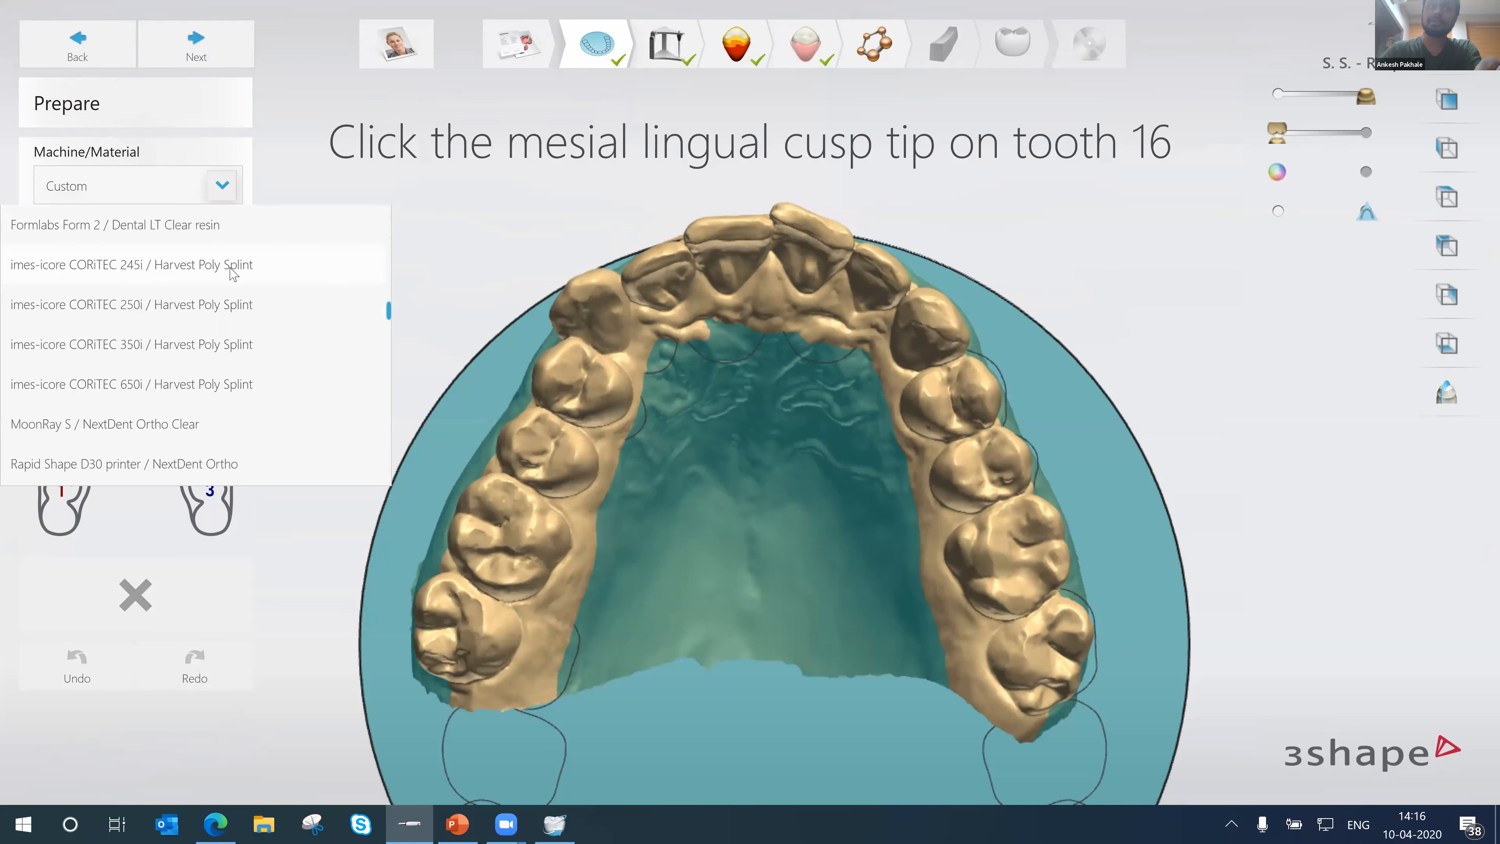
scroll(232, 273, "down", 2)
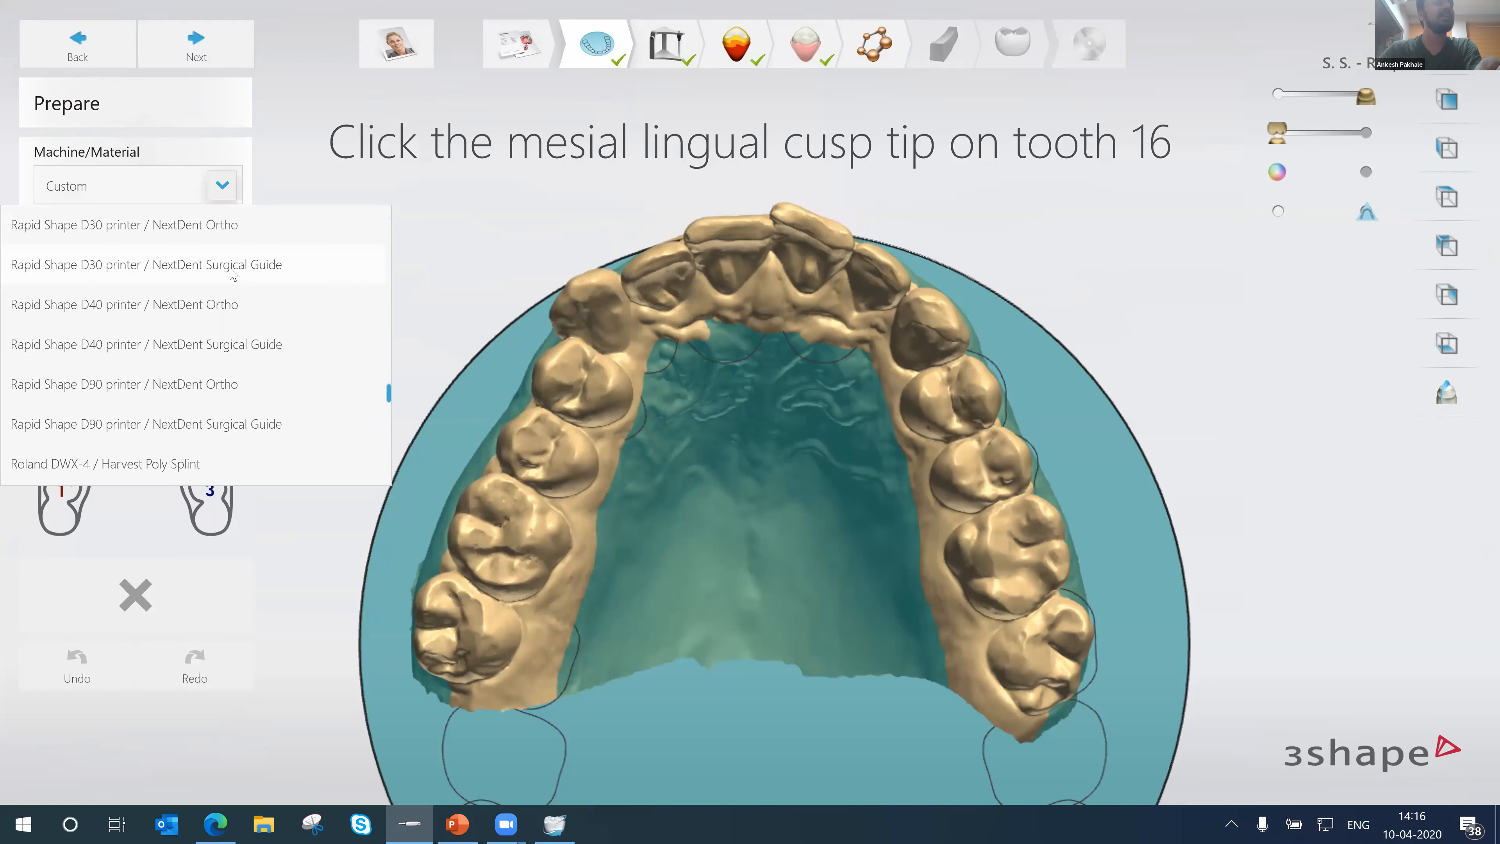
scroll(233, 273, "down", 1)
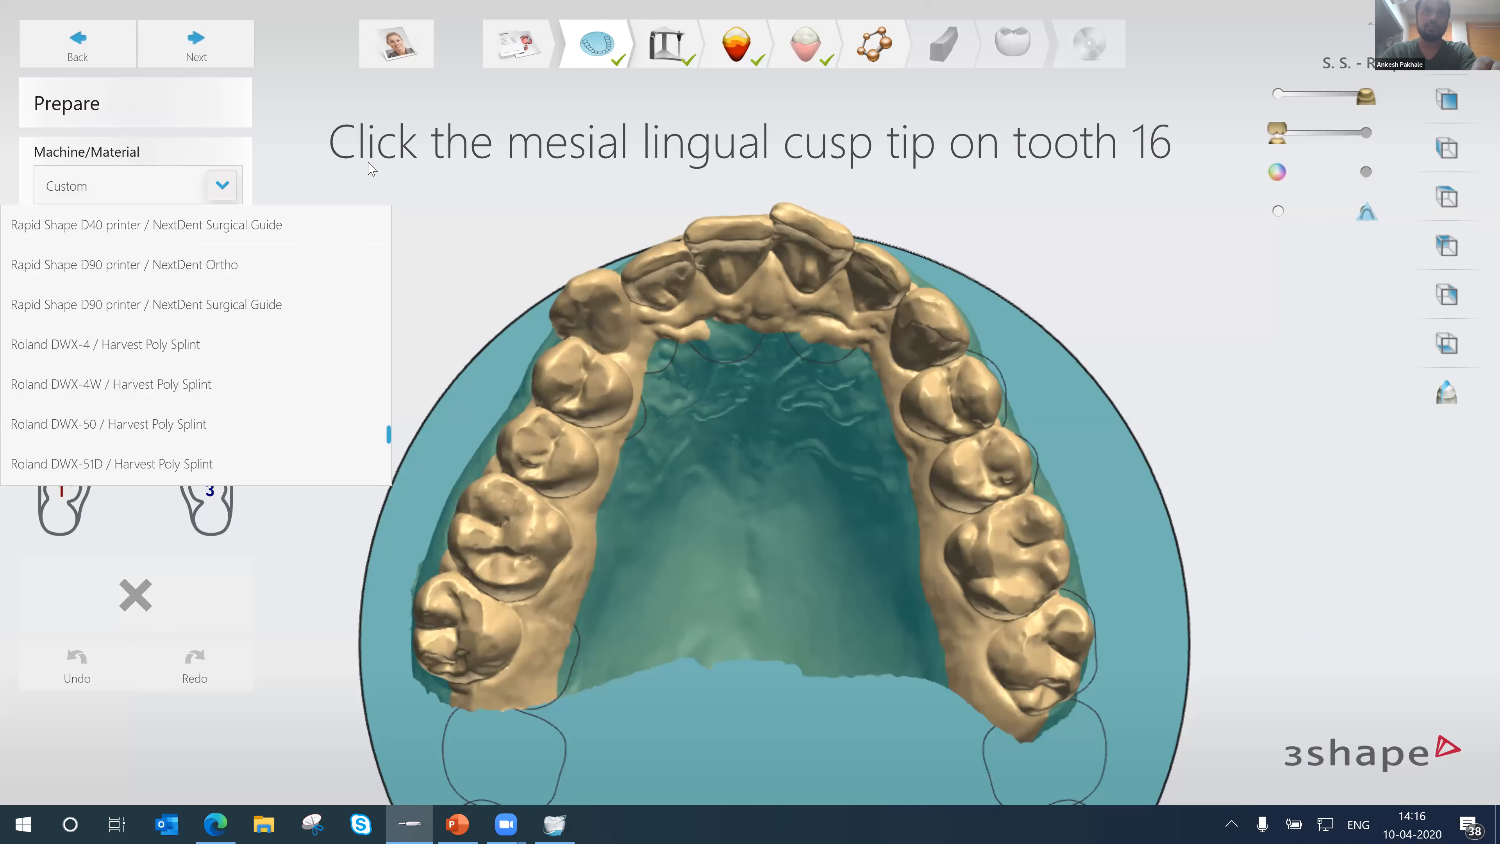
left_click(482, 231)
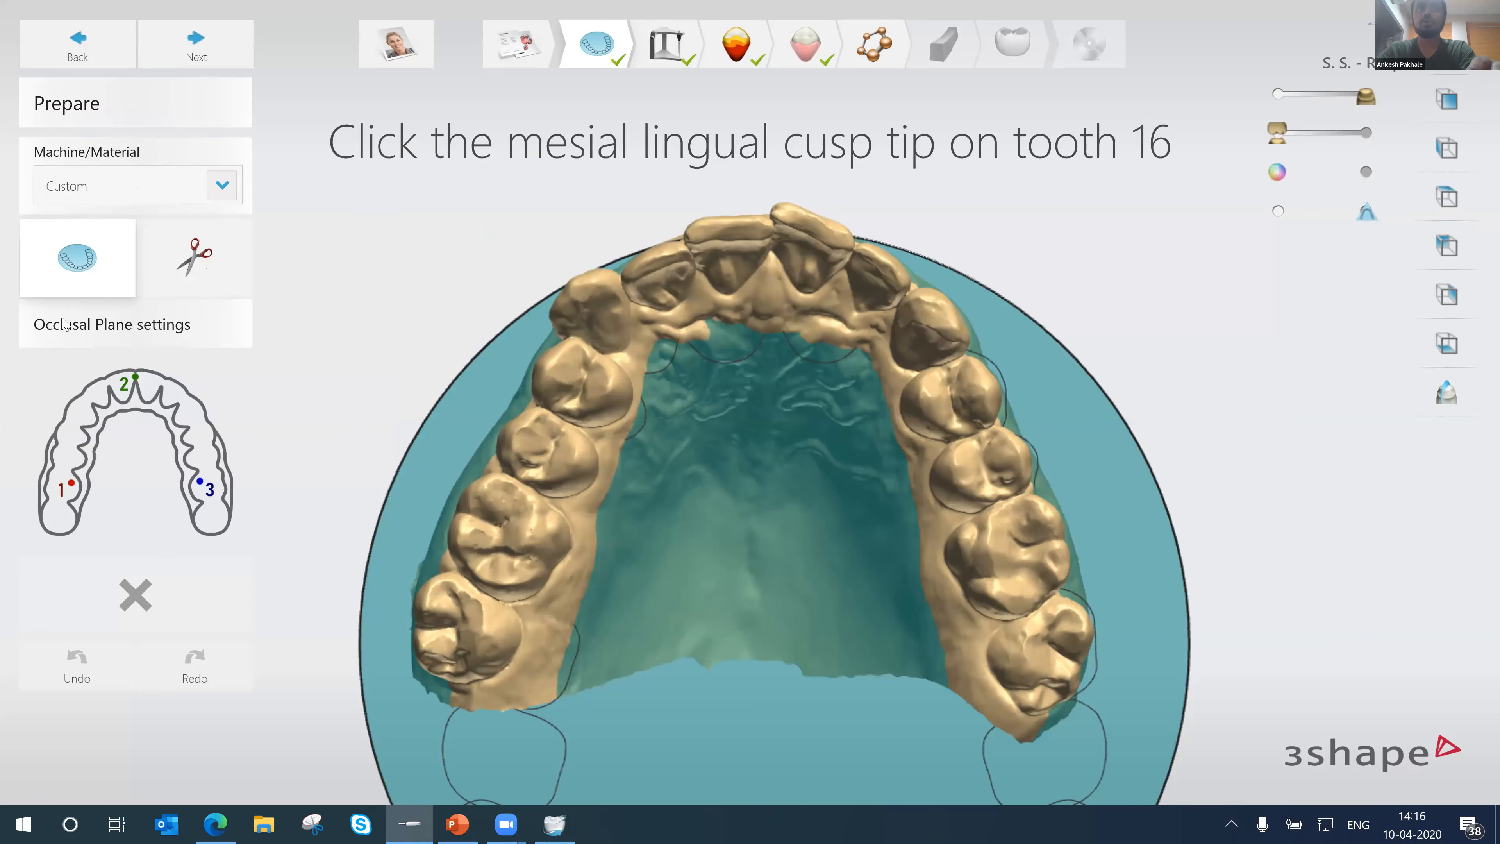
- Trim excess scan material along the posterior edge of the upper jaw and return to the occlusal plane settings
left_click(207, 268)
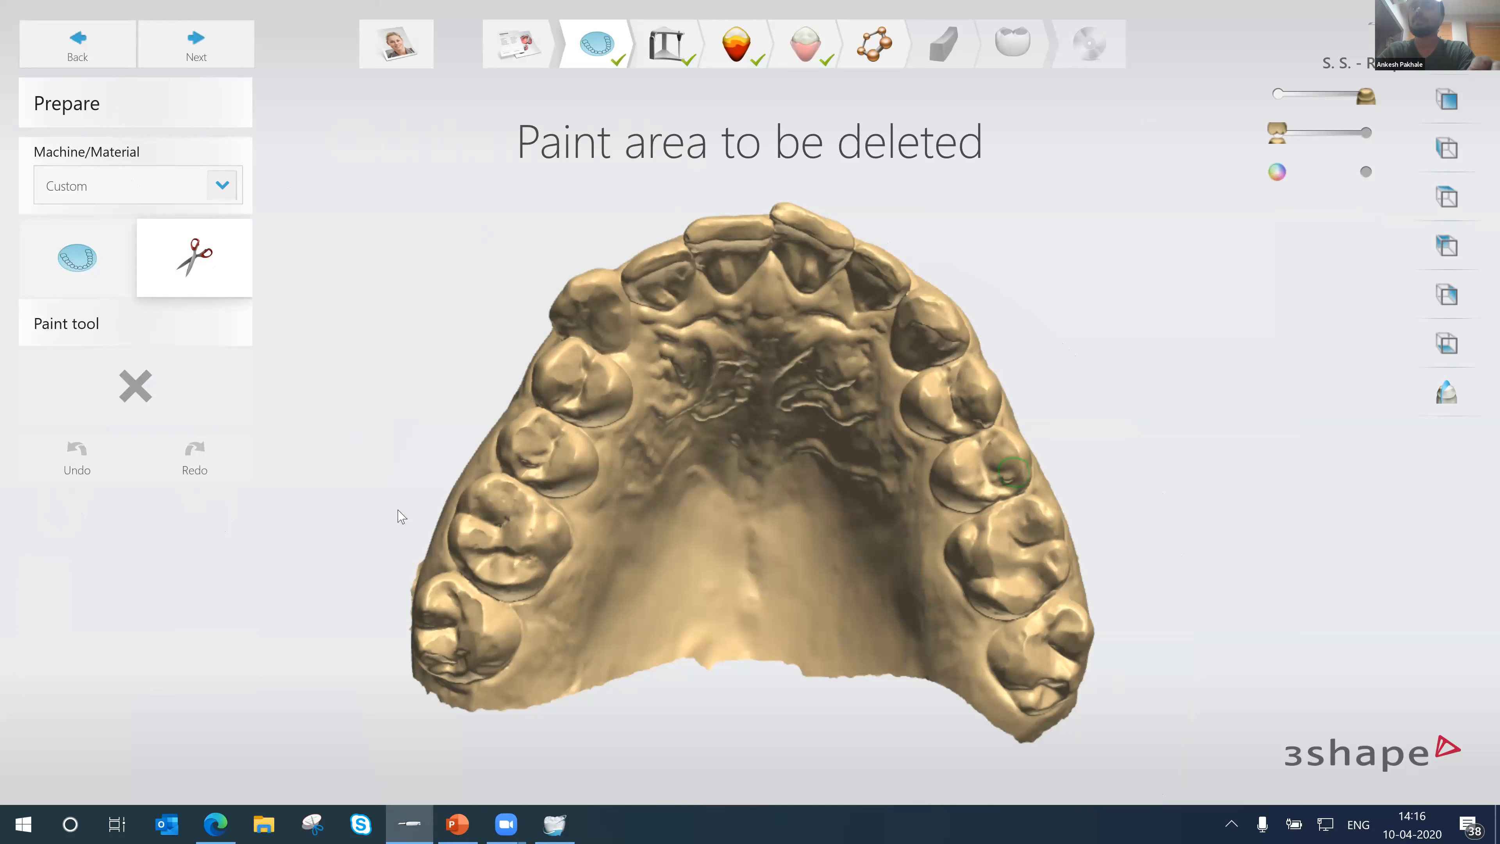
mouse_move(493, 709)
left_mouse_down()
mouse_move(630, 675)
mouse_move(764, 680)
left_mouse_up()
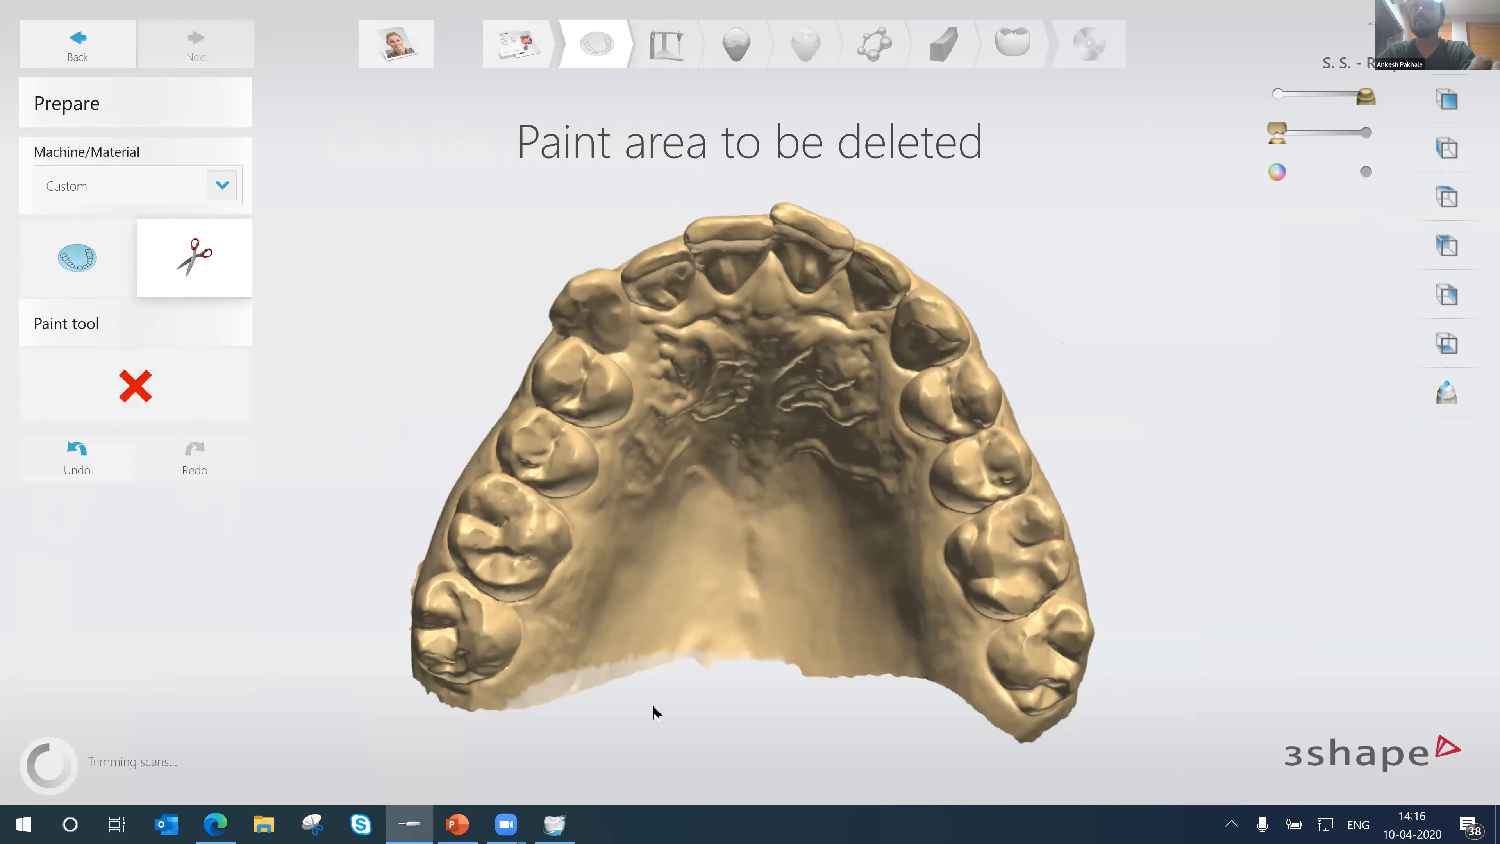
left_click(86, 271)
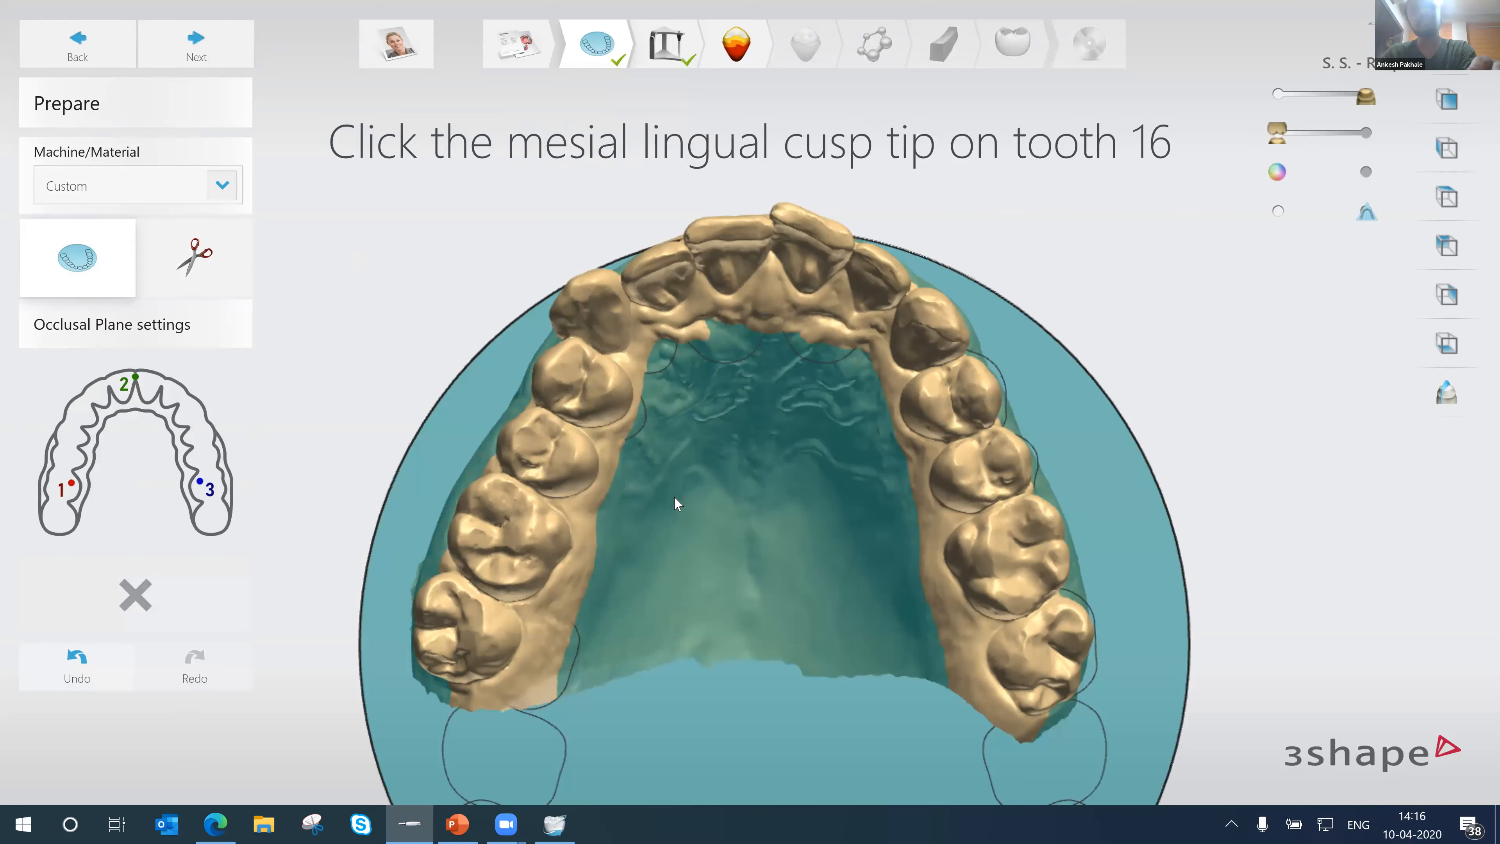
- Define the occlusal plane with points on tooth 16's mesial lingual cusp, between the central incisors, and on tooth 26's mesial lingual cusp
scroll(669, 495, "down", 1)
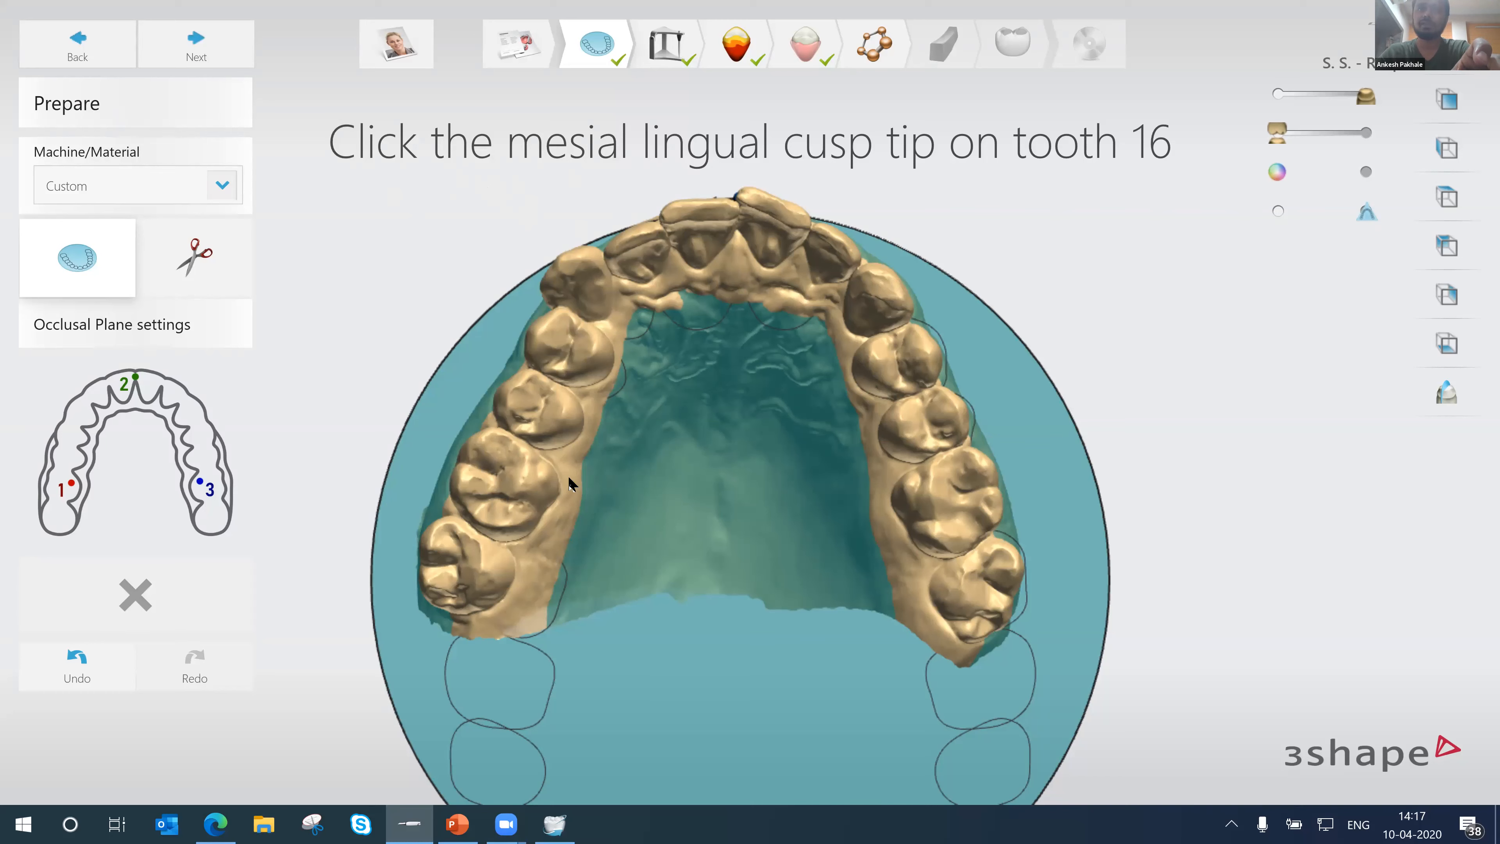
left_click(527, 481)
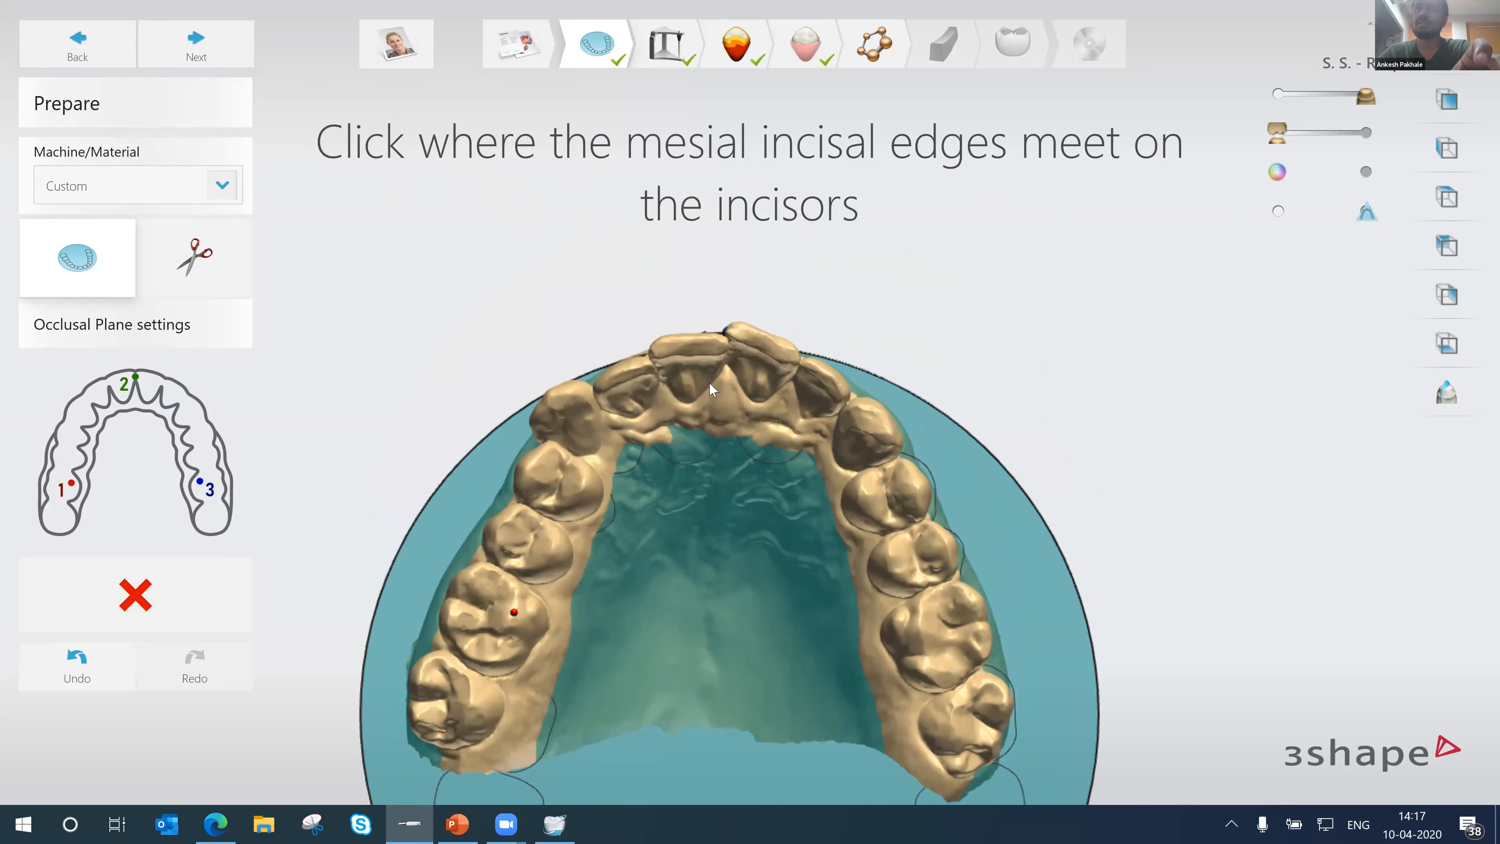
left_click(727, 336)
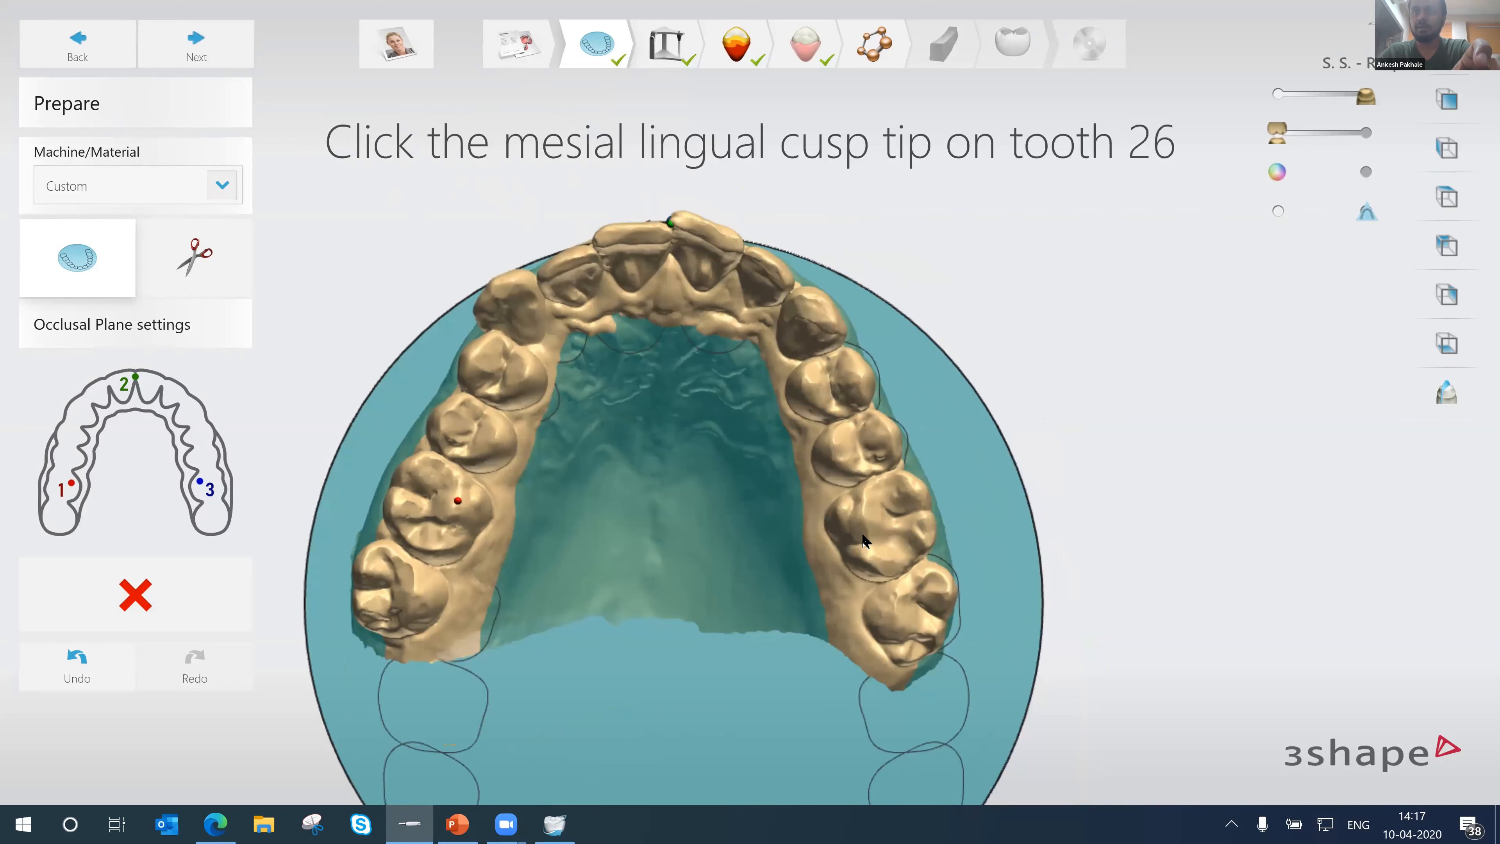
left_click(864, 520)
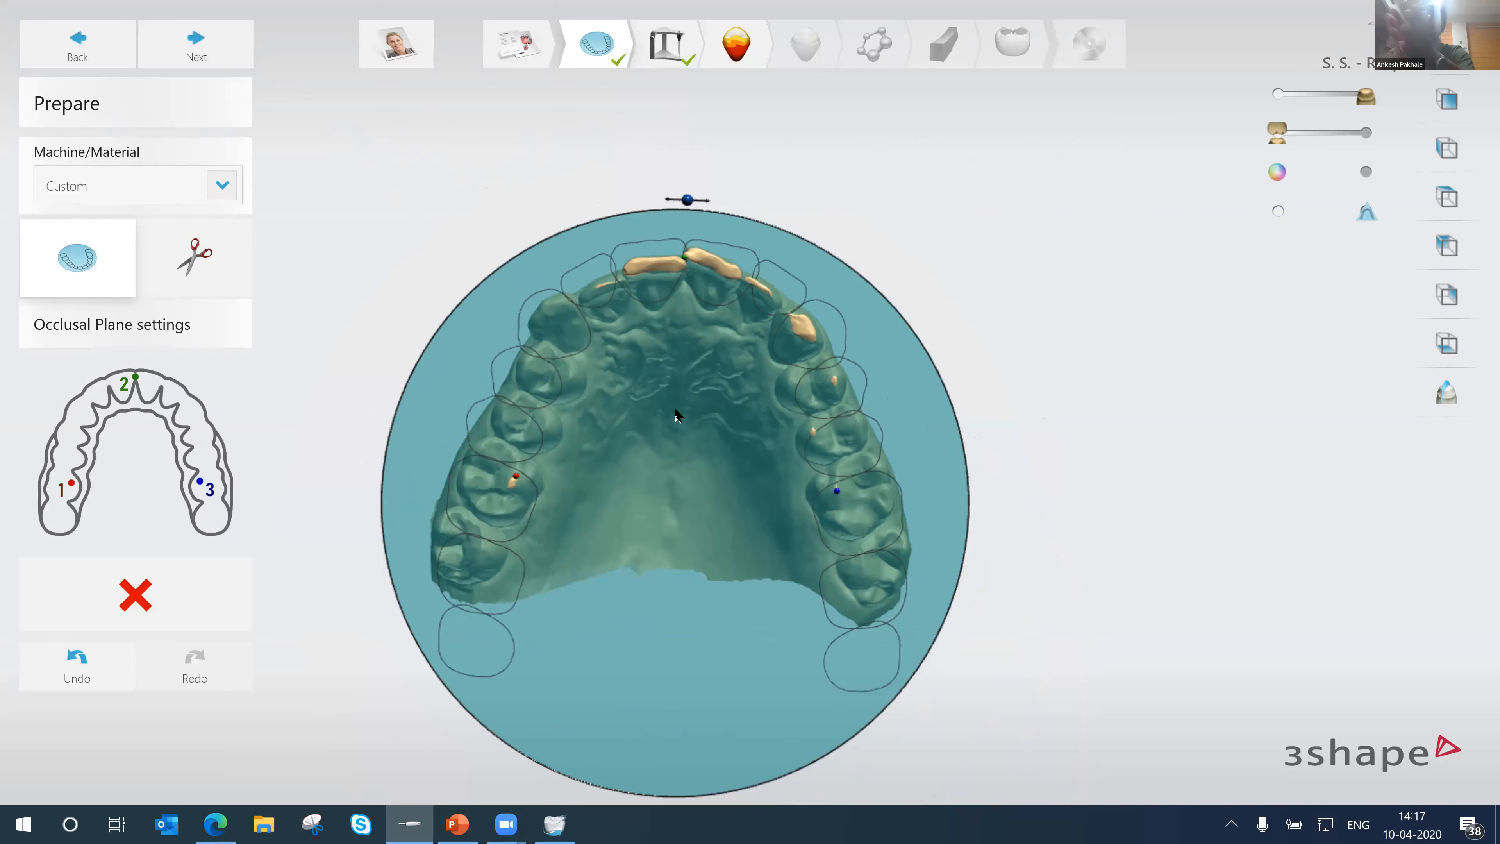
- Lower the occlusal plane slightly into the upper teeth in side view and tilt its posterior end down
right_click_drag(688, 501, 1015, 517)
right_click_drag(912, 518, 919, 491)
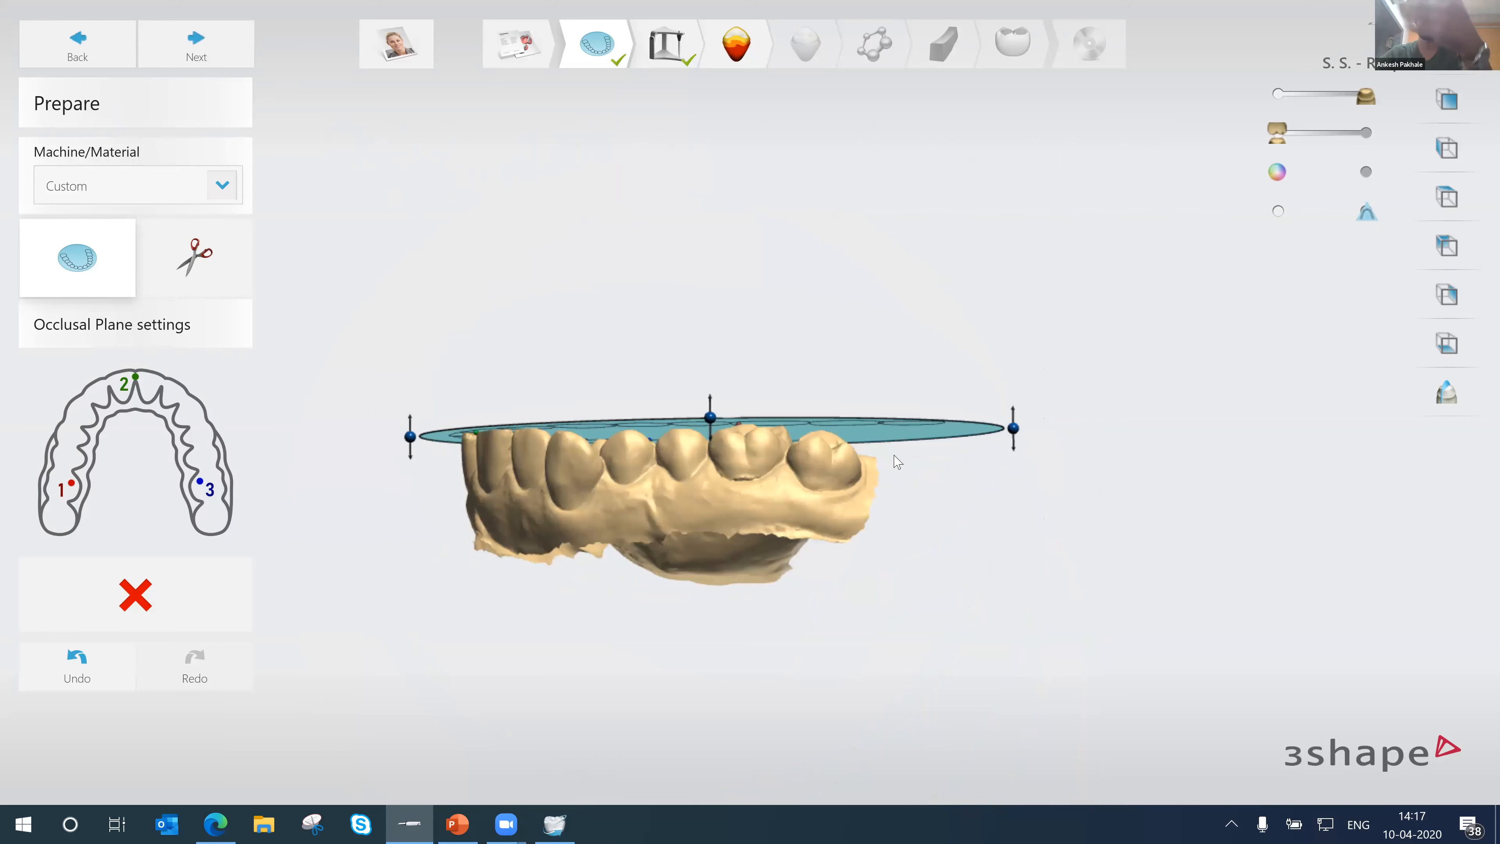
middle_click_drag(825, 548, 867, 575)
mouse_move(893, 569)
right_mouse_down()
mouse_move(883, 581)
mouse_move(887, 563)
right_mouse_up()
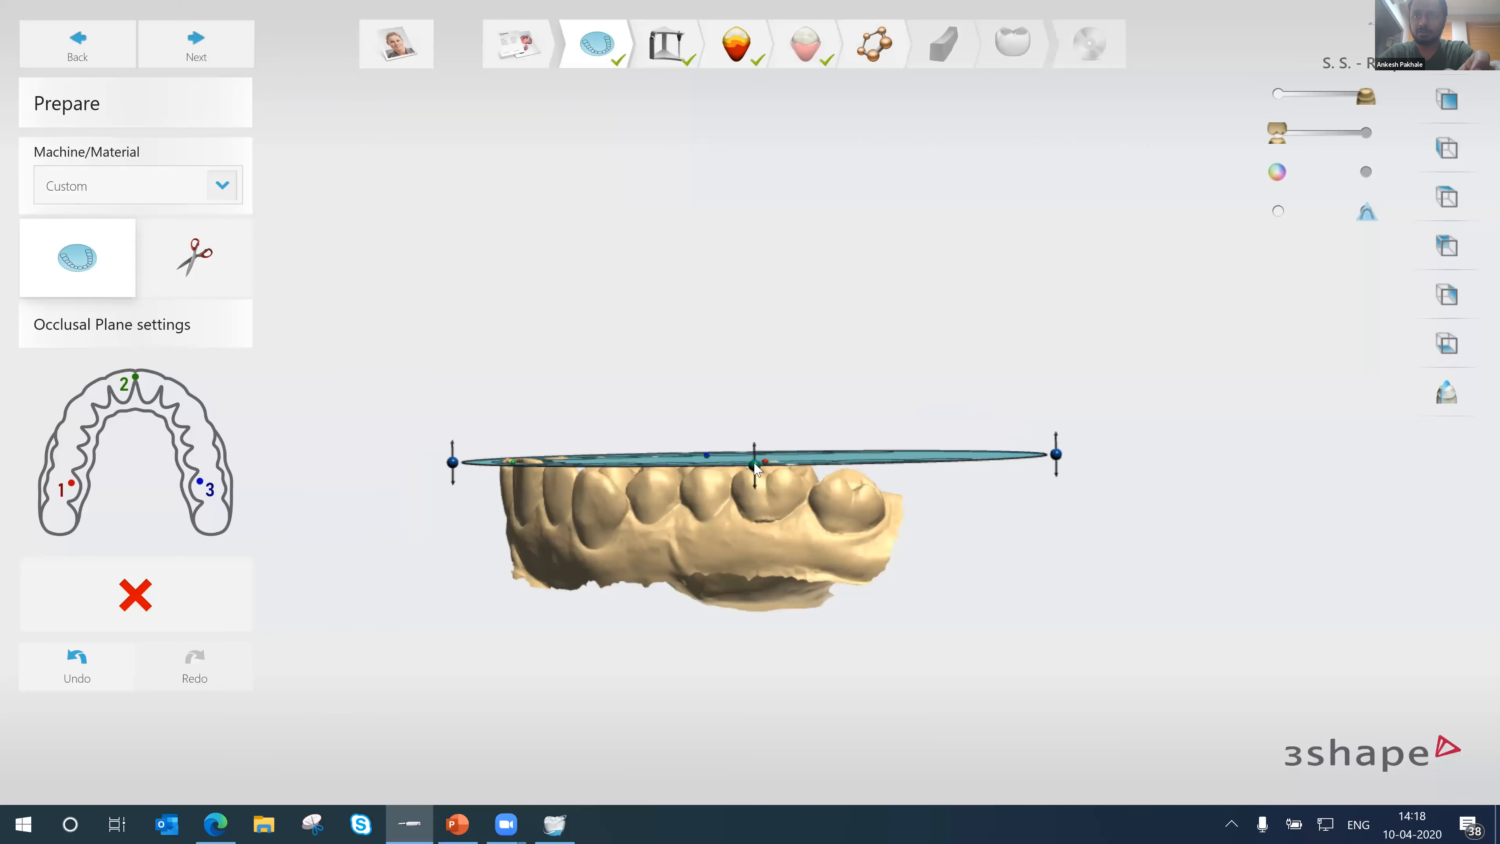
left_click_drag(754, 469, 755, 475)
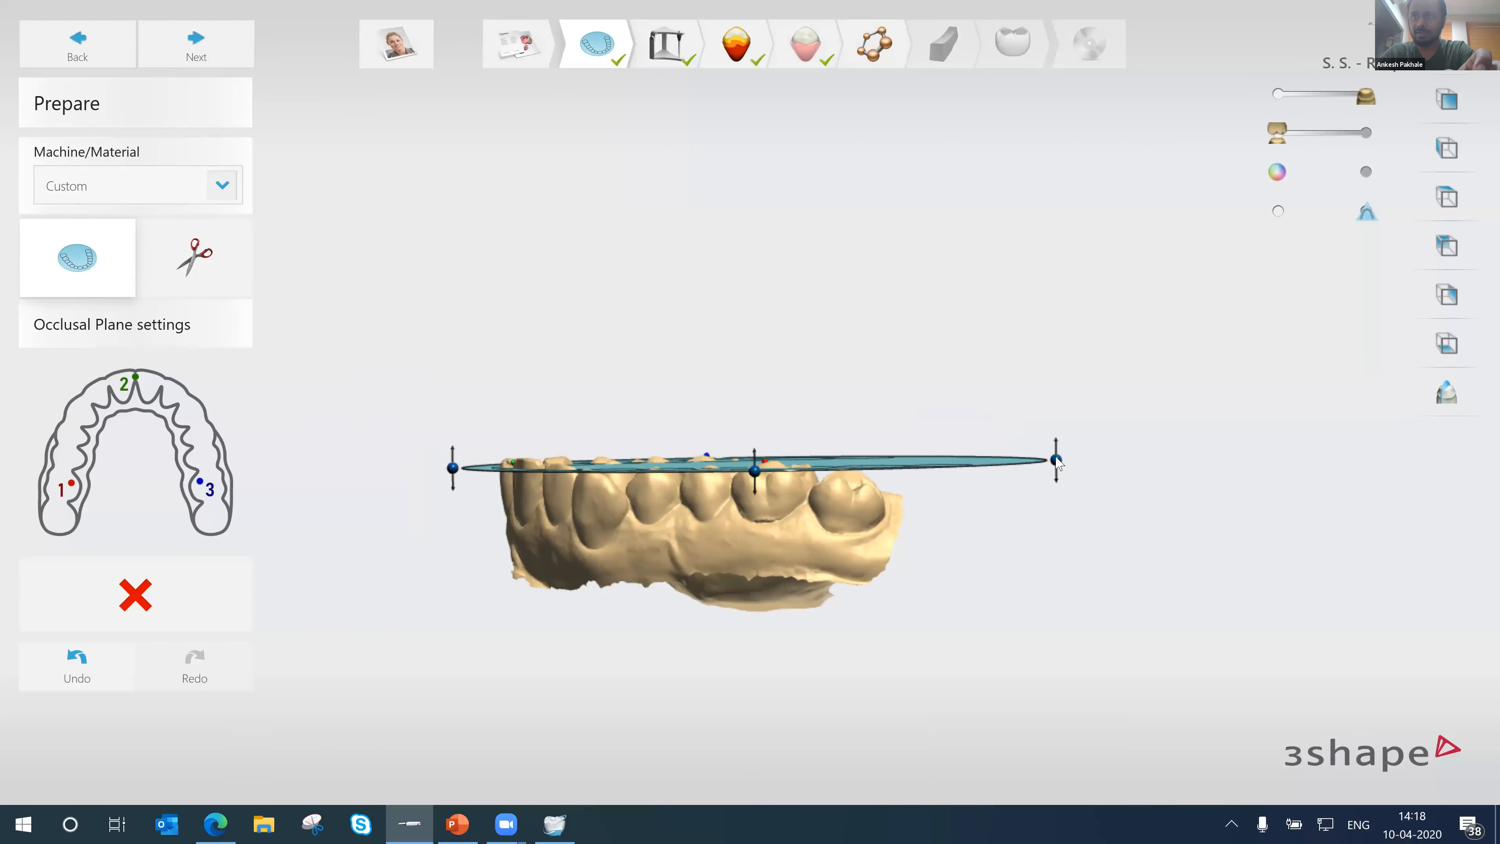
left_click_drag(1056, 470, 1056, 475)
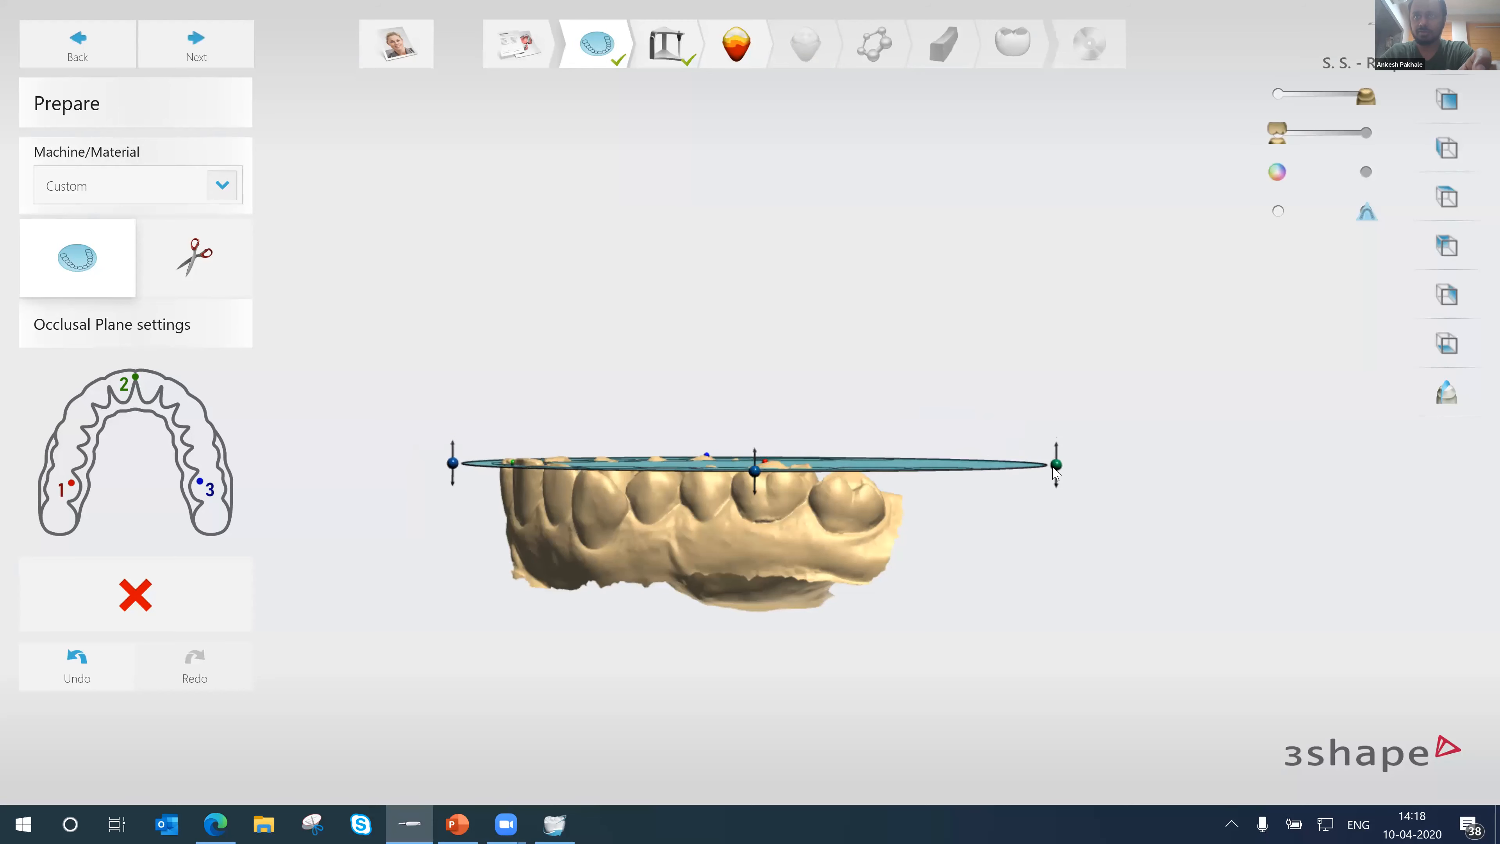
- Check the adjusted occlusal plane against the upper jaw from other angles and proceed to Bite Configuration
right_click_drag(939, 557, 1024, 449)
right_click_drag(930, 625, 892, 618)
middle_click_drag(892, 618, 891, 521)
mouse_move(894, 528)
right_mouse_down()
mouse_move(898, 590)
mouse_move(899, 551)
right_mouse_up()
left_click(196, 43)
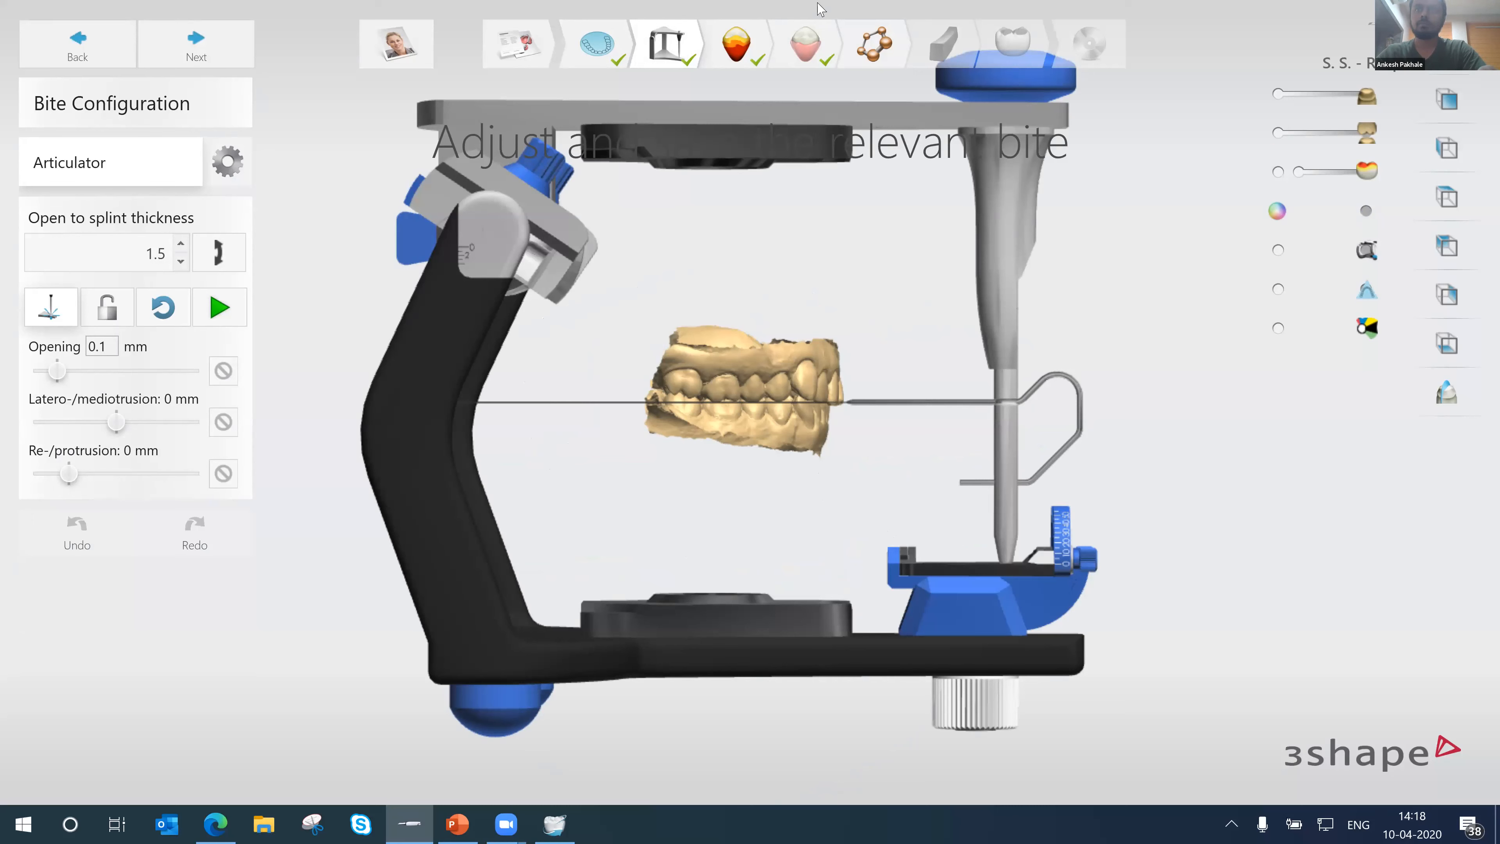
- Examine how the upper and lower jaws sit in the virtual articulator relative to the occlusal plane from the side
right_click_drag(523, 349, 514, 362)
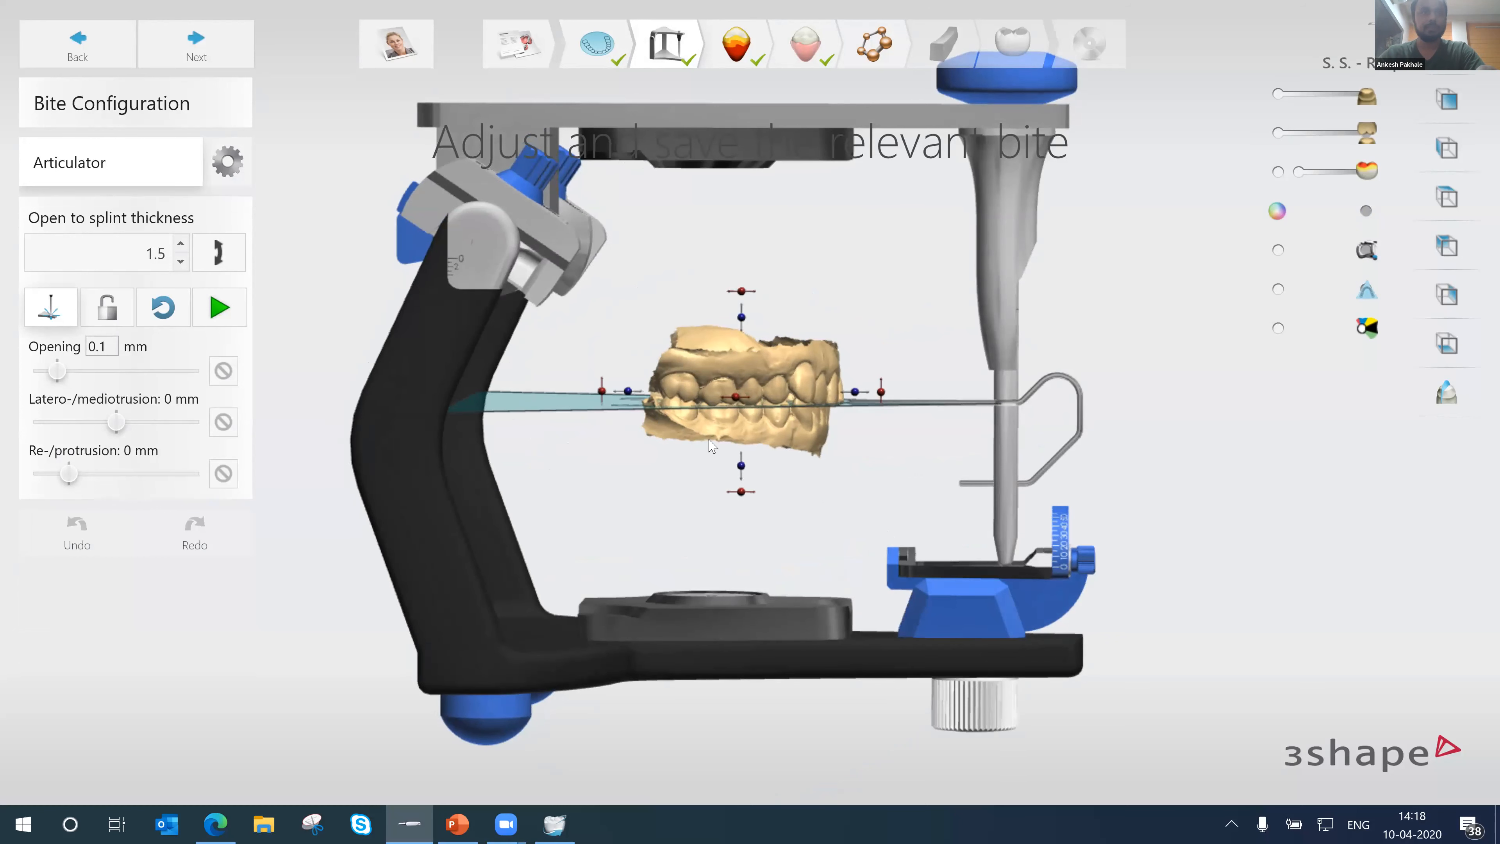
scroll(712, 444, "up", 2)
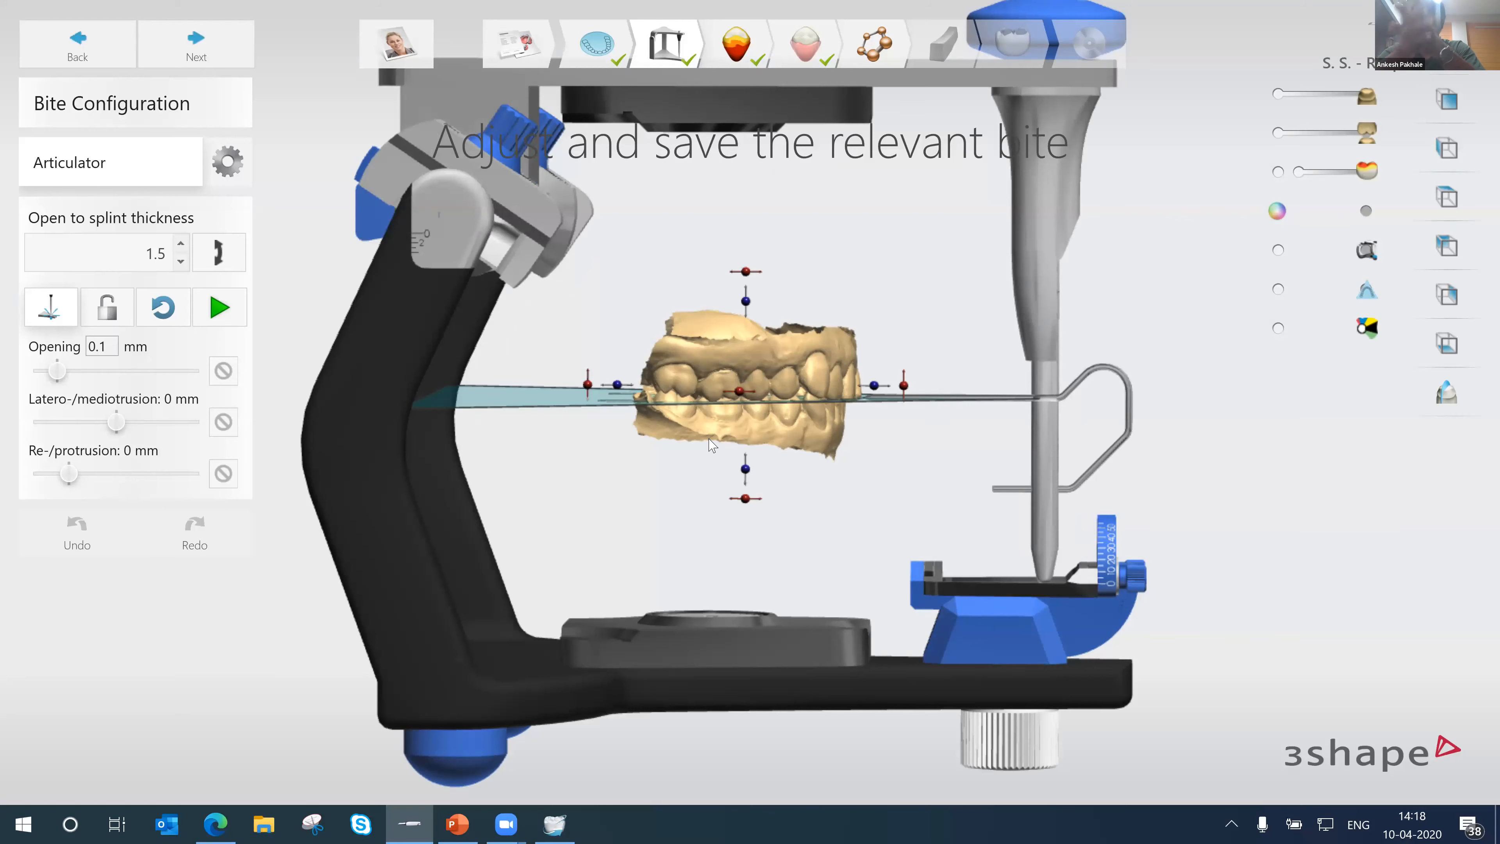
middle_click_drag(772, 512, 765, 556)
scroll(770, 540, "up", 1)
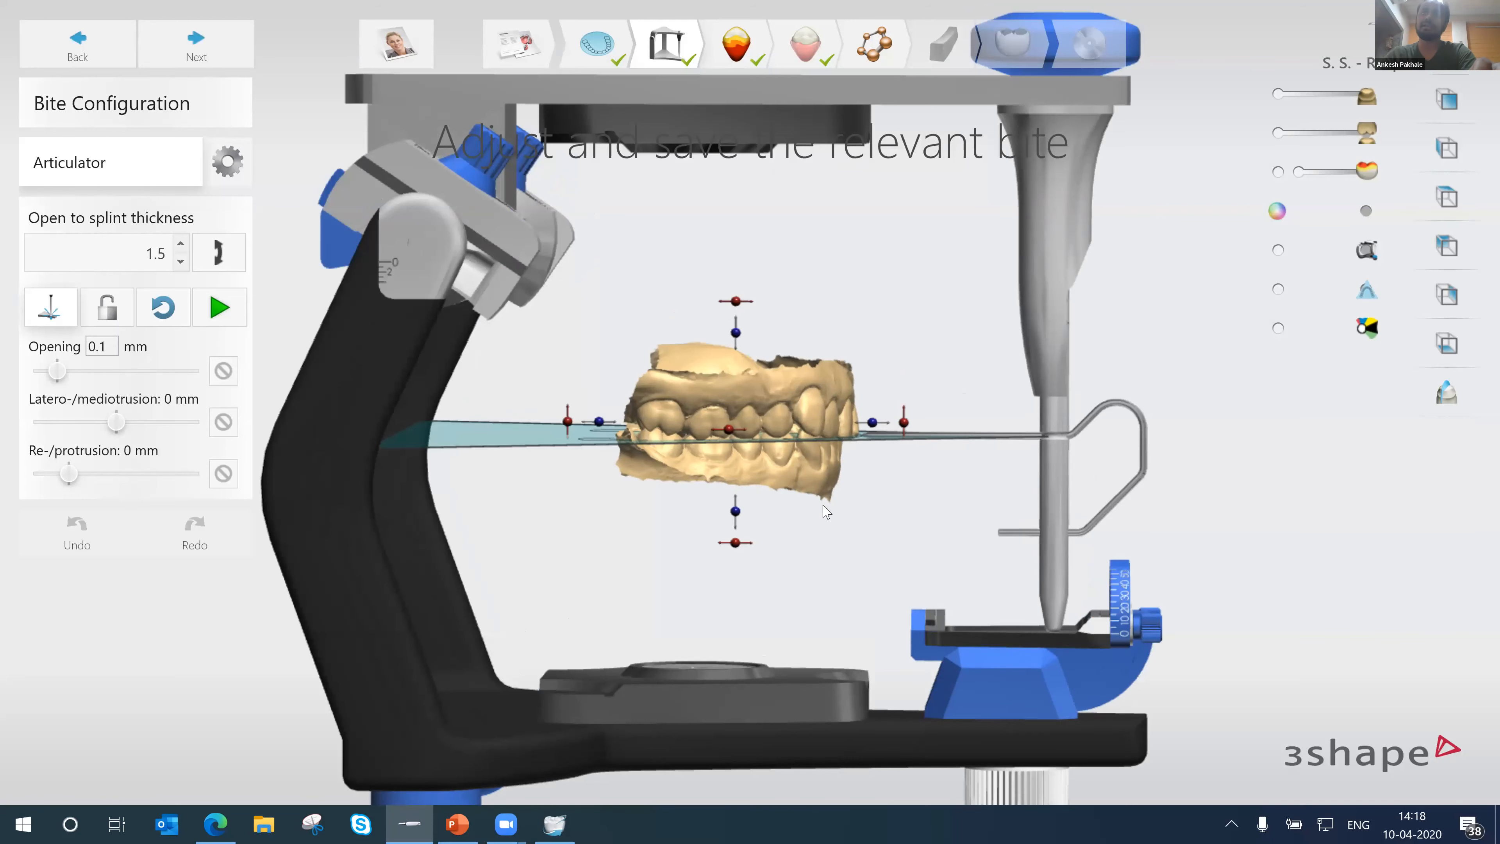
scroll(826, 505, "down", 1)
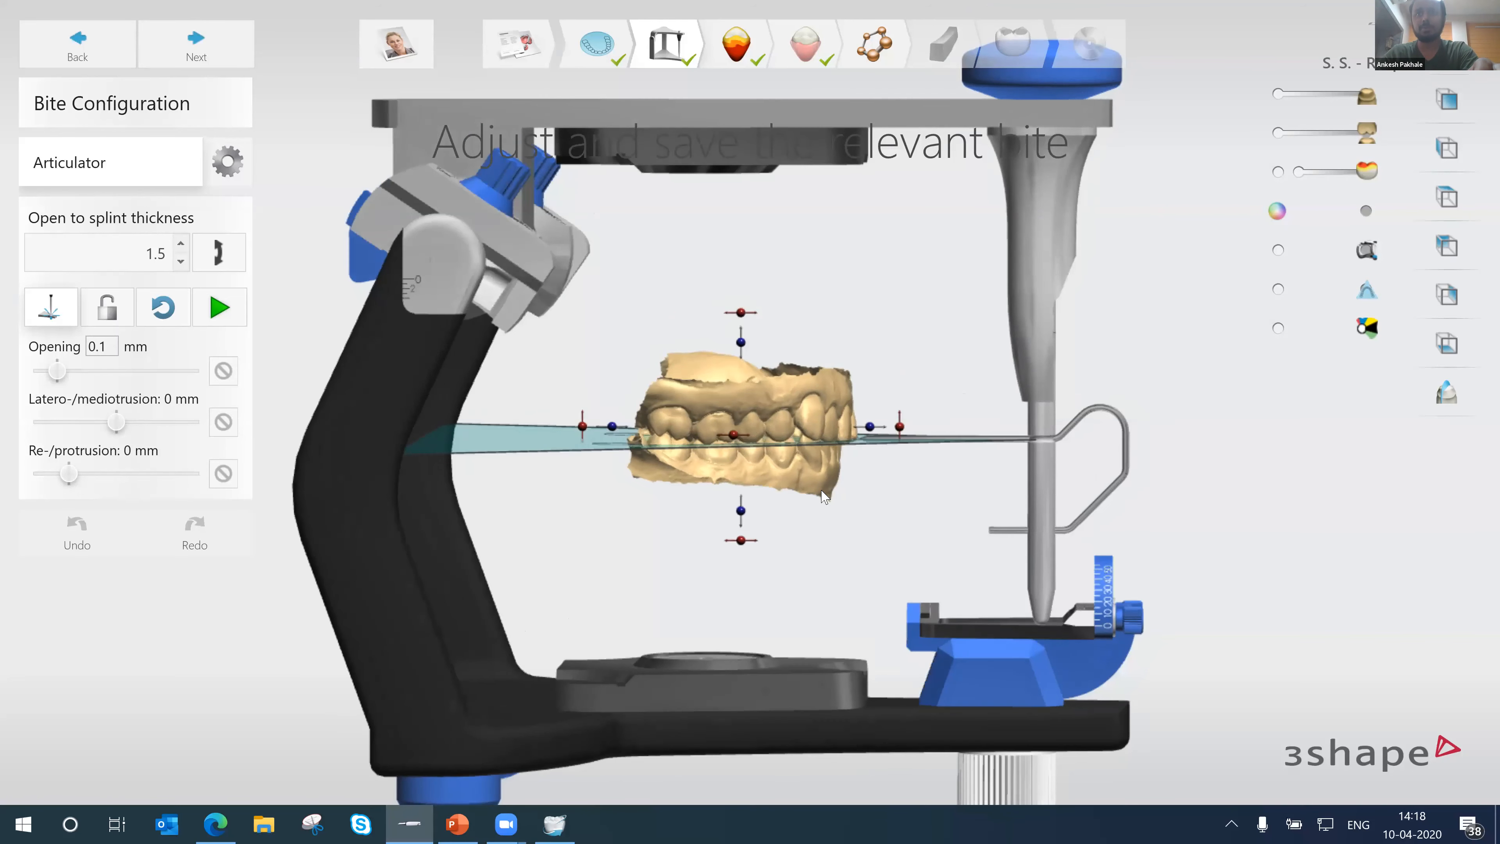
scroll(826, 497, "up", 2)
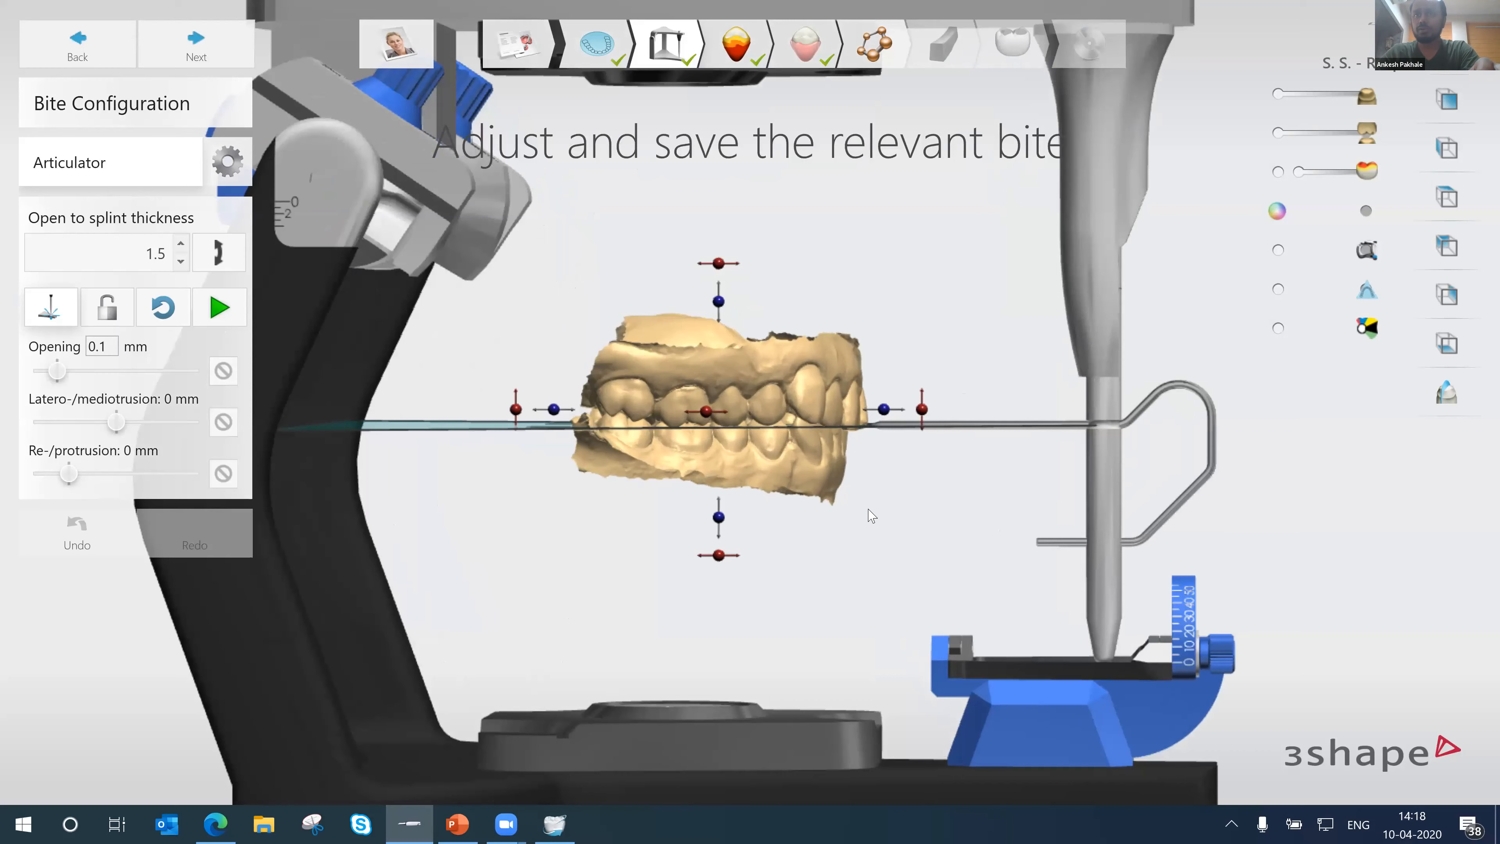
- Nudge both jaws together slightly along the articulator with the positioning handles
middle_click_drag(695, 457, 756, 482)
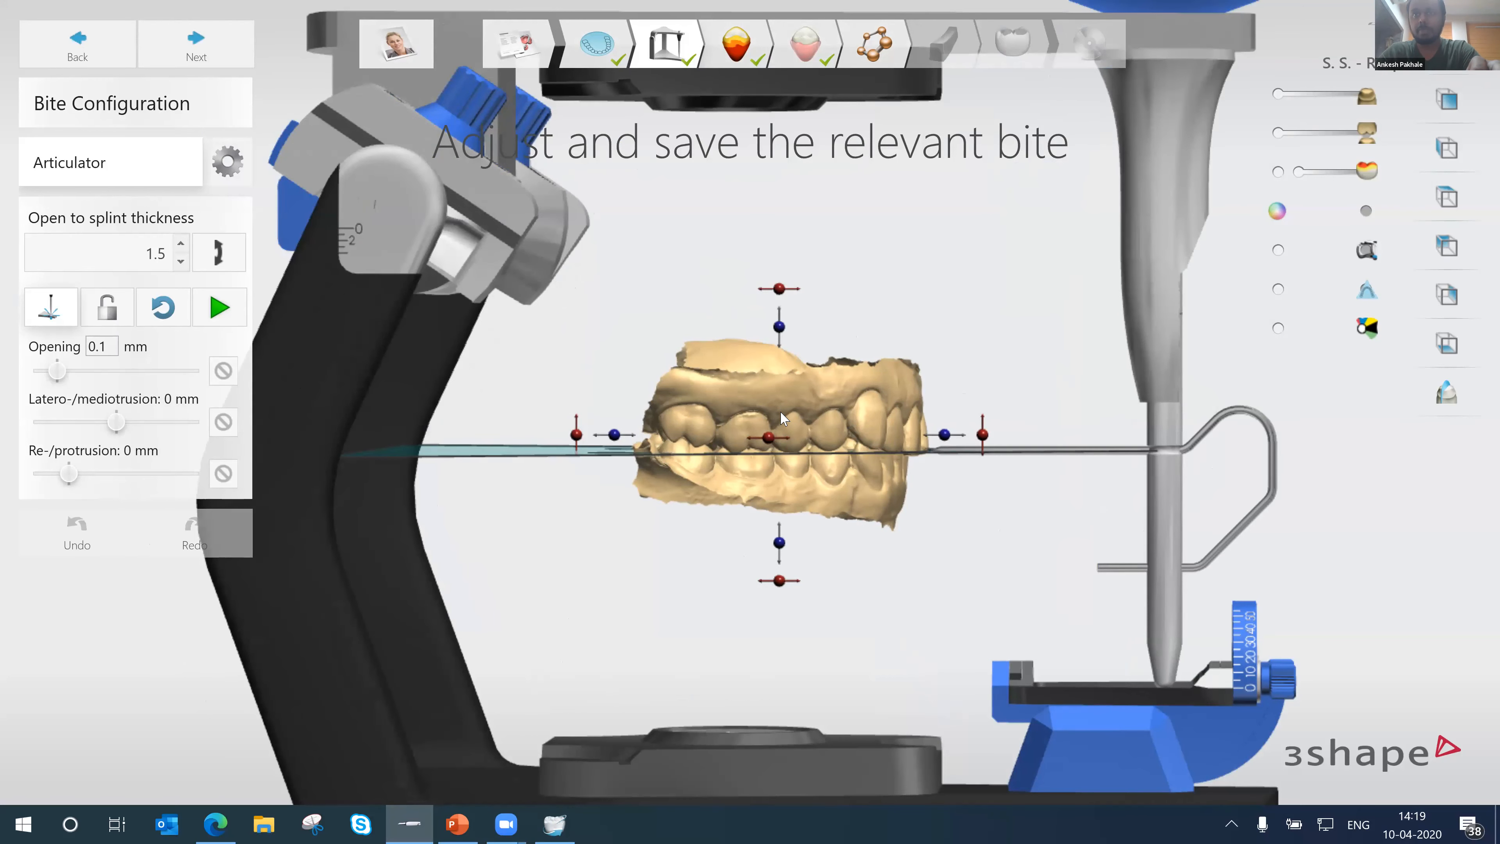
left_click_drag(783, 288, 779, 290)
left_click_drag(614, 436, 614, 436)
left_click_drag(778, 331, 783, 331)
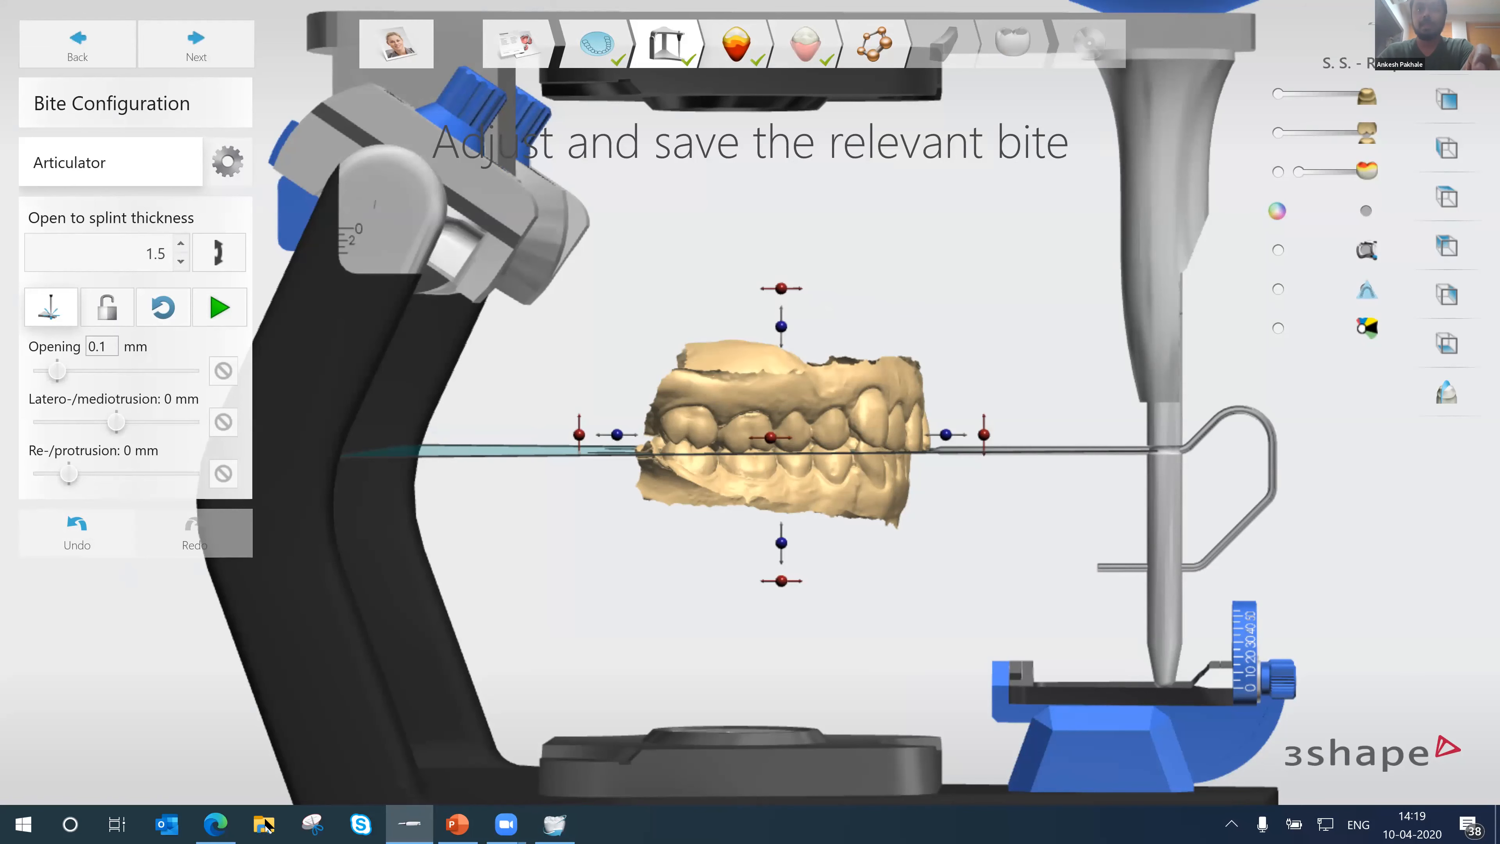
scroll(684, 548, "up", 1)
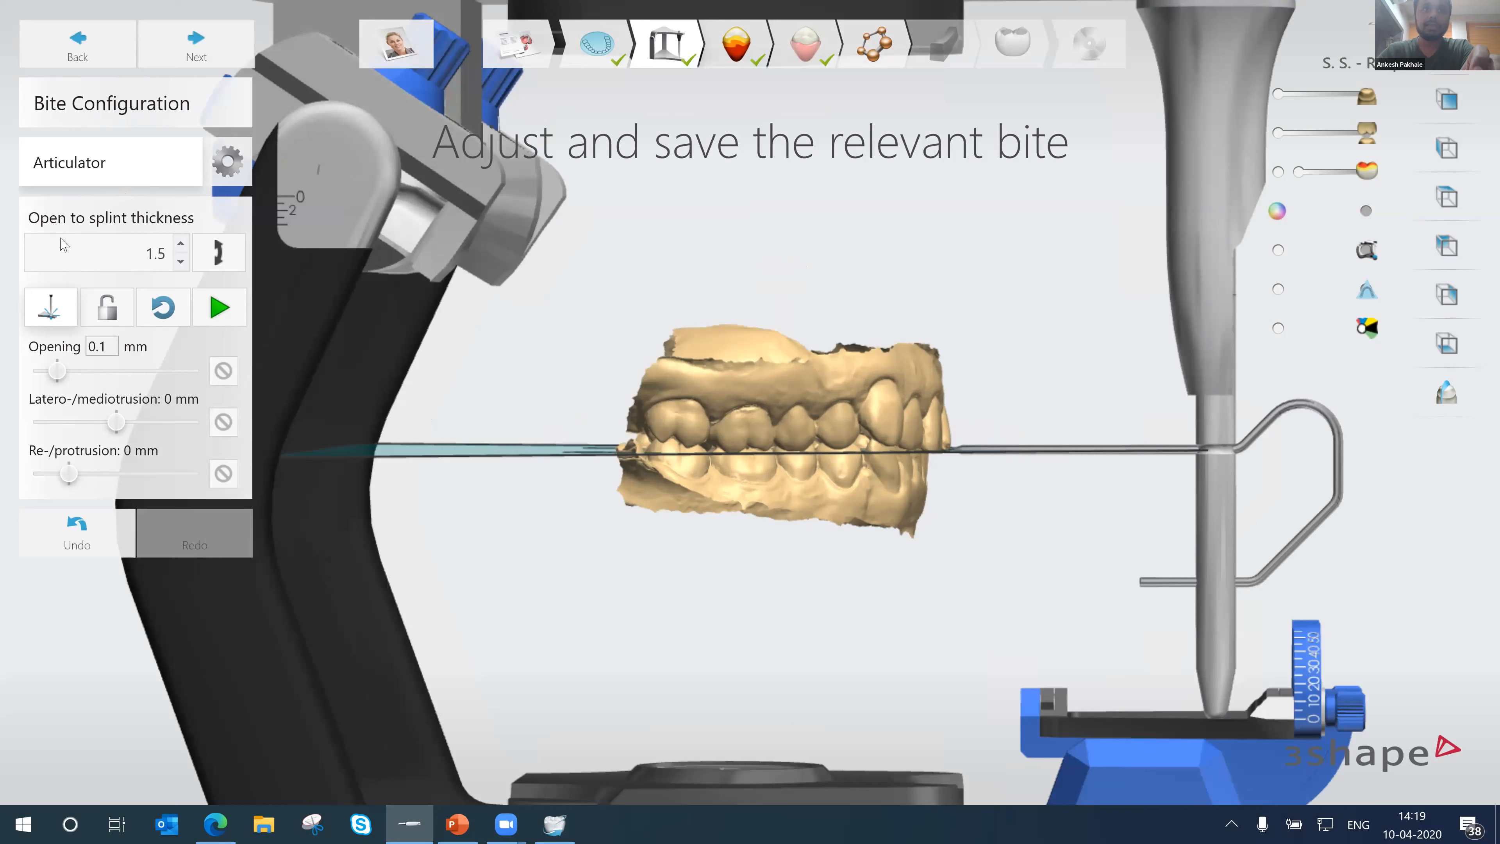
- Set the splint thickness to 2 and open the bite to that thickness
key("ctrl")
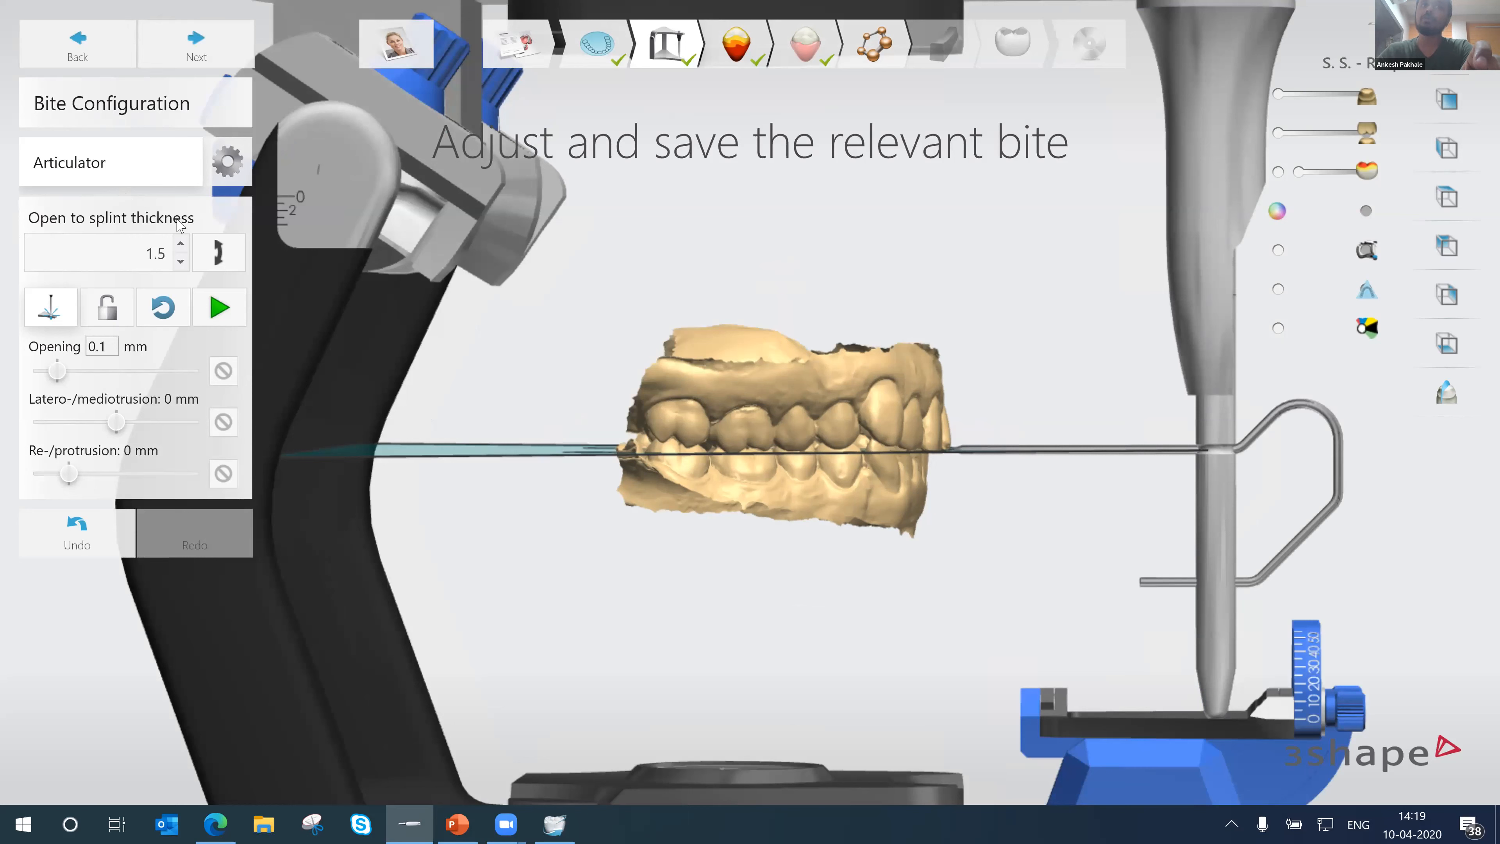
left_click_drag(137, 258, 186, 260)
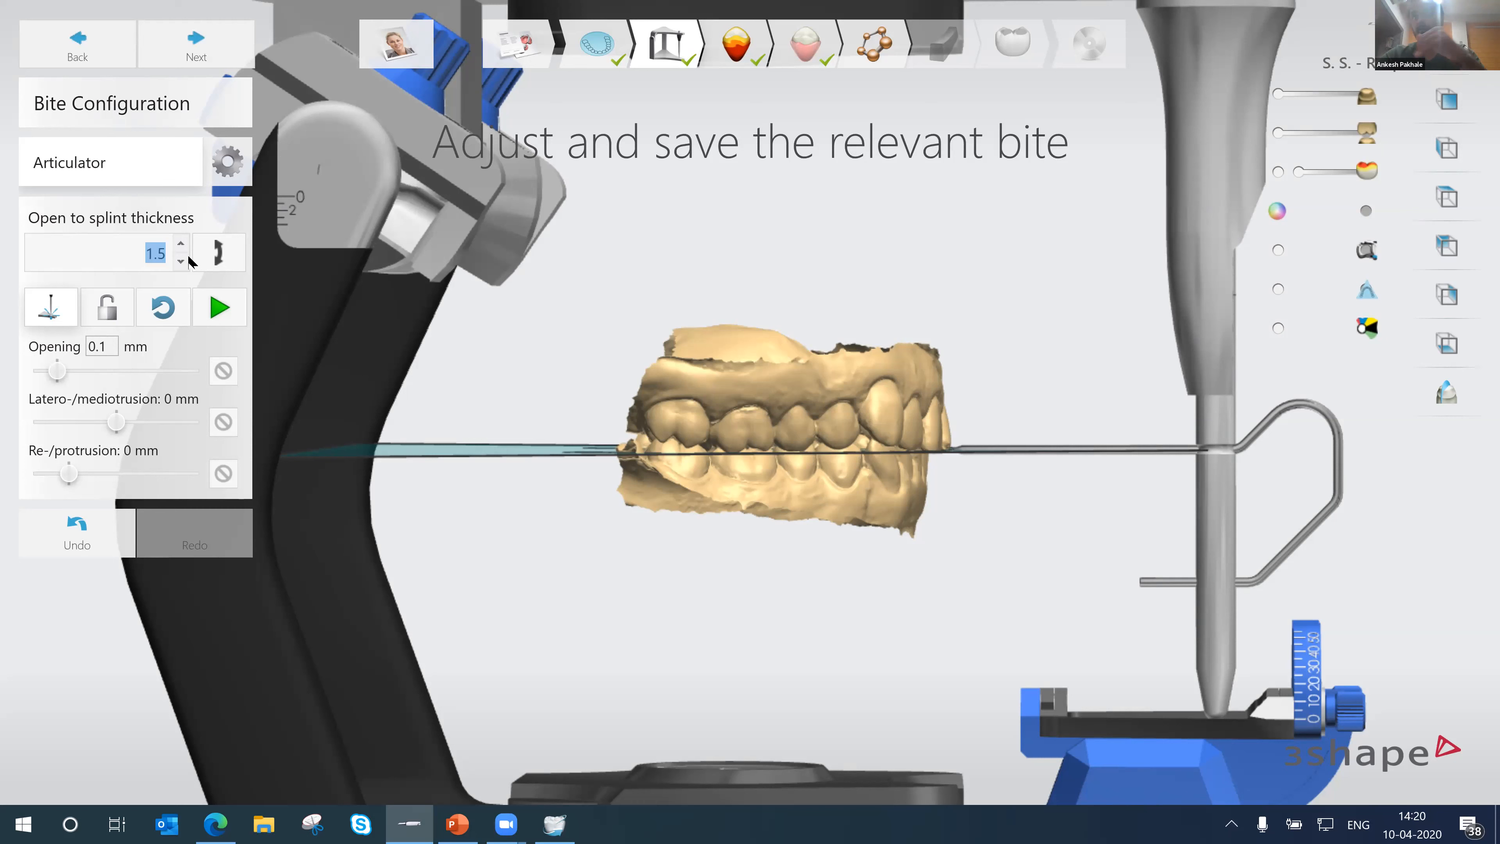
type("2")
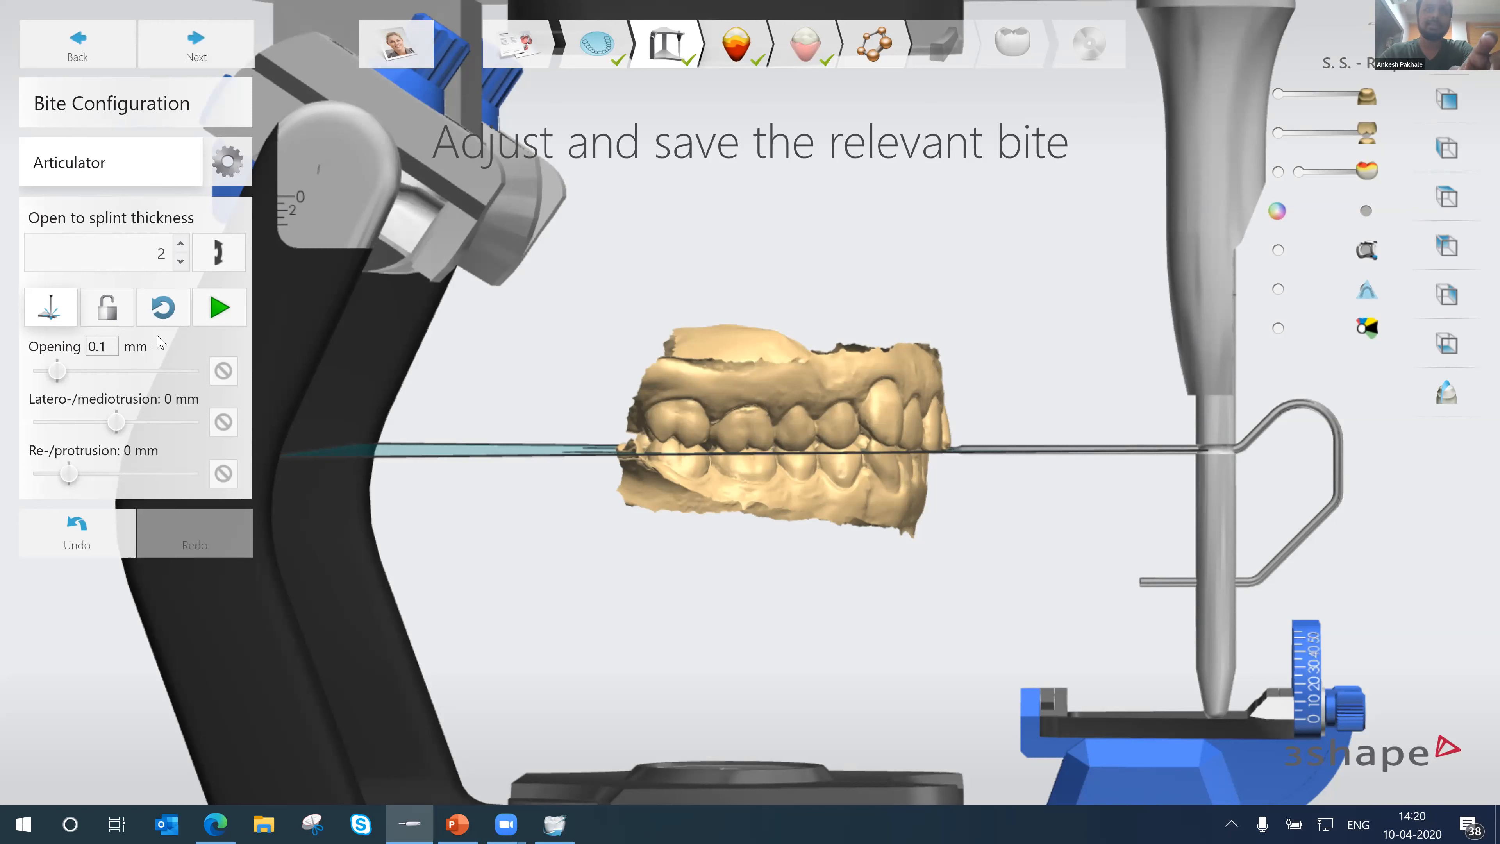
left_click(219, 255)
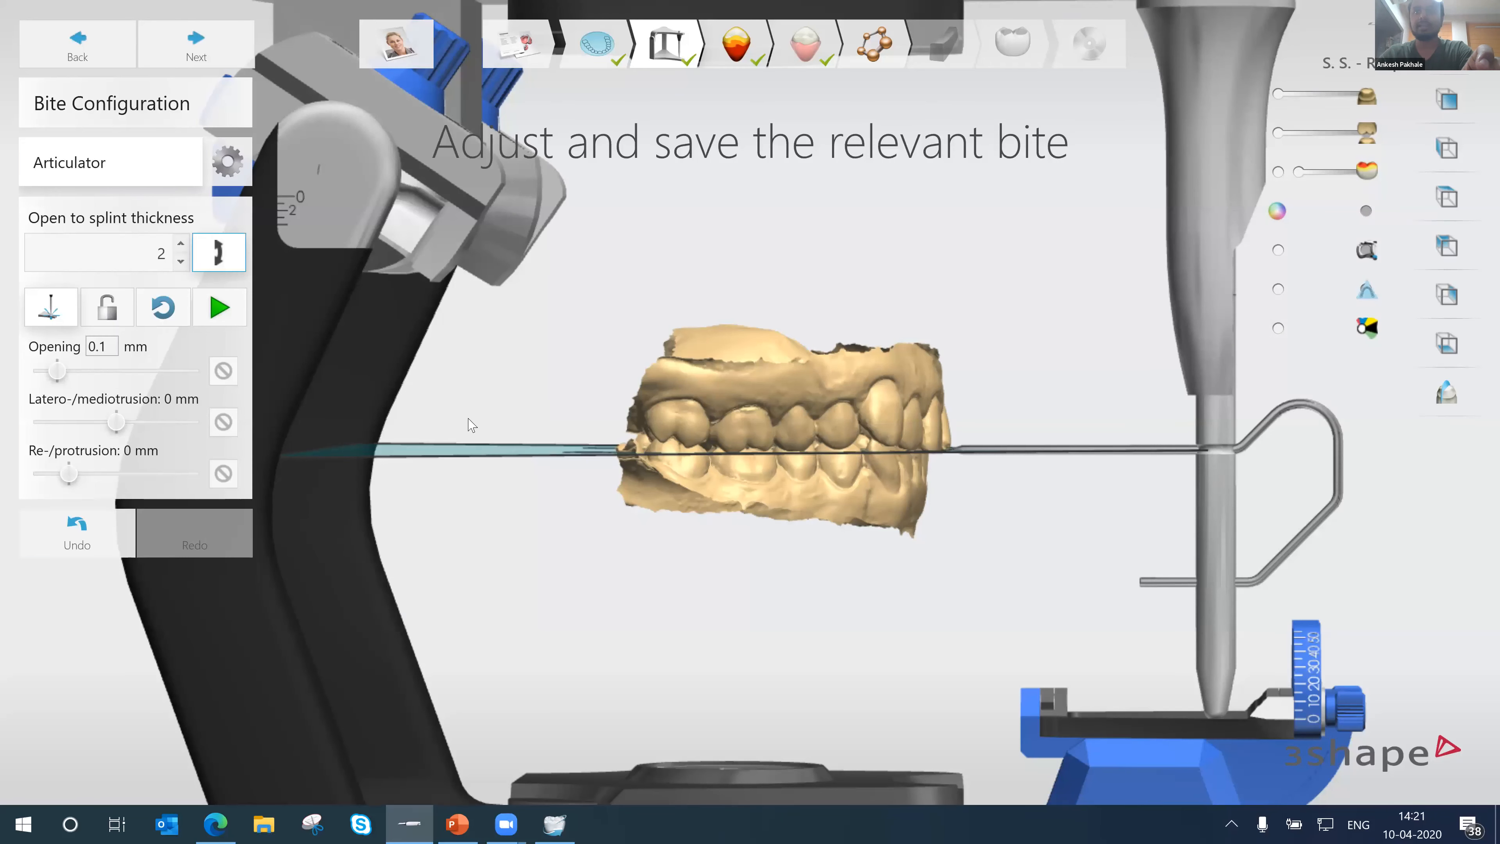
- Draw a vertical cross section through the rear molars and measure the gap between the upper and lower teeth in it
middle_click_drag(874, 566, 862, 525)
right_click_drag(862, 525, 855, 547)
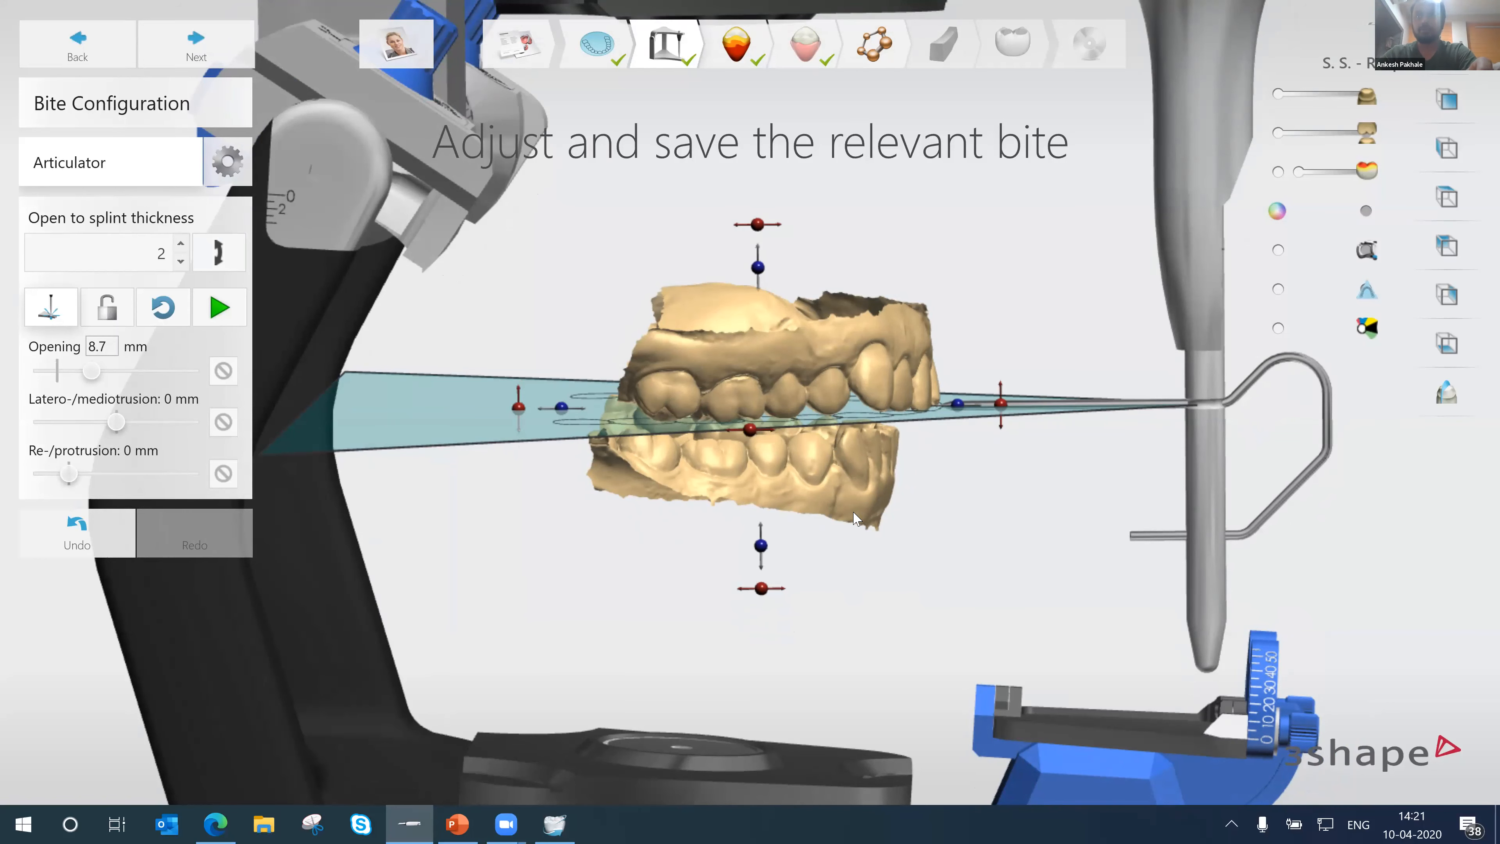
right_click_drag(843, 492, 1168, 358)
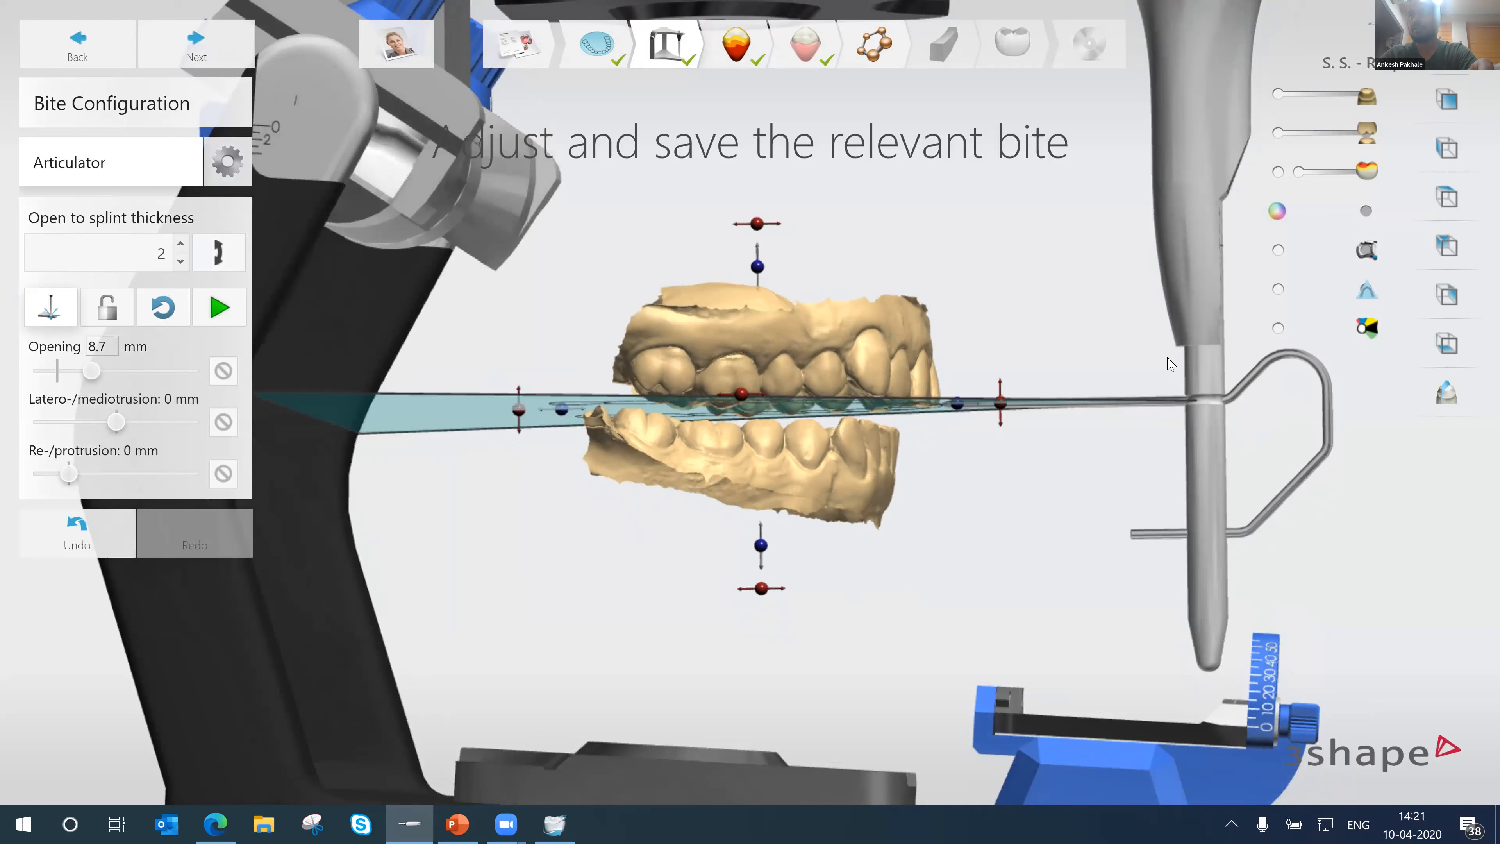
left_click(1441, 395)
right_click_drag(619, 606, 619, 569)
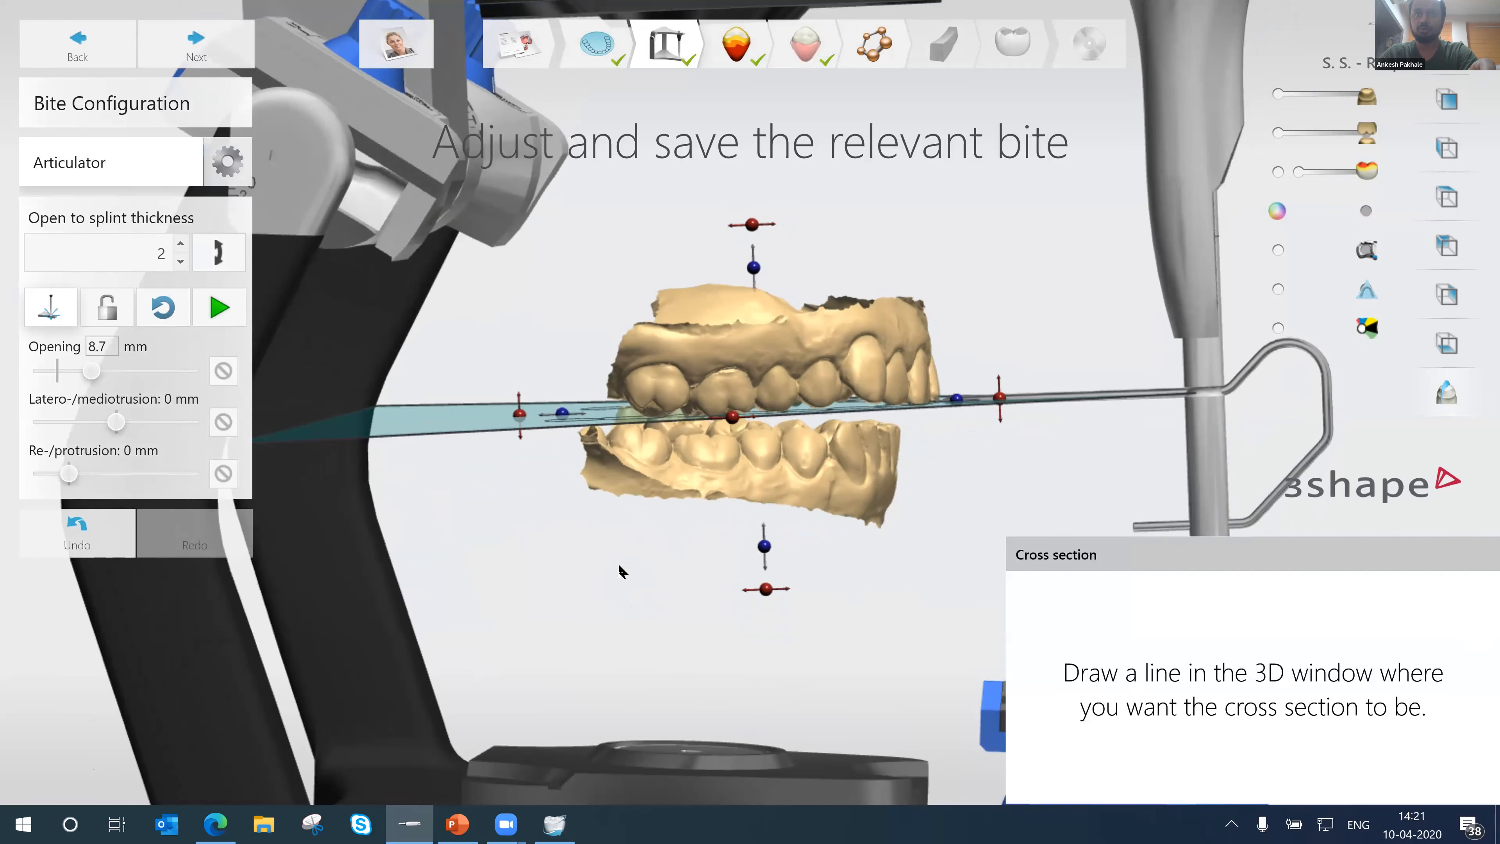
left_click_drag(659, 334, 654, 598)
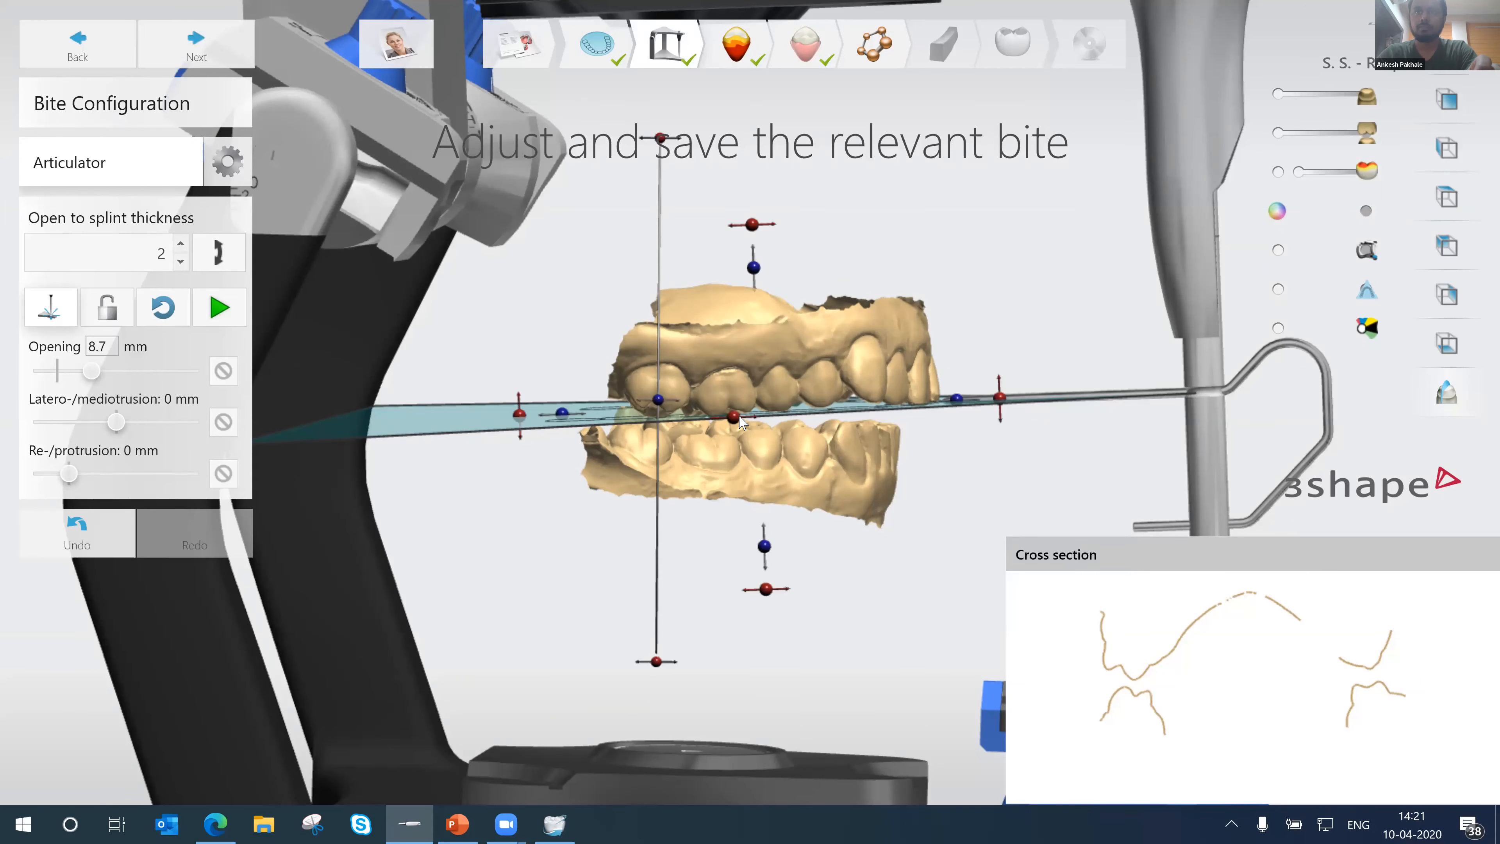
scroll(661, 469, "up", 1)
right_click_drag(659, 467, 628, 447)
scroll(1137, 700, "up", 1)
scroll(1135, 695, "up", 1)
left_click_drag(1131, 674, 1125, 690)
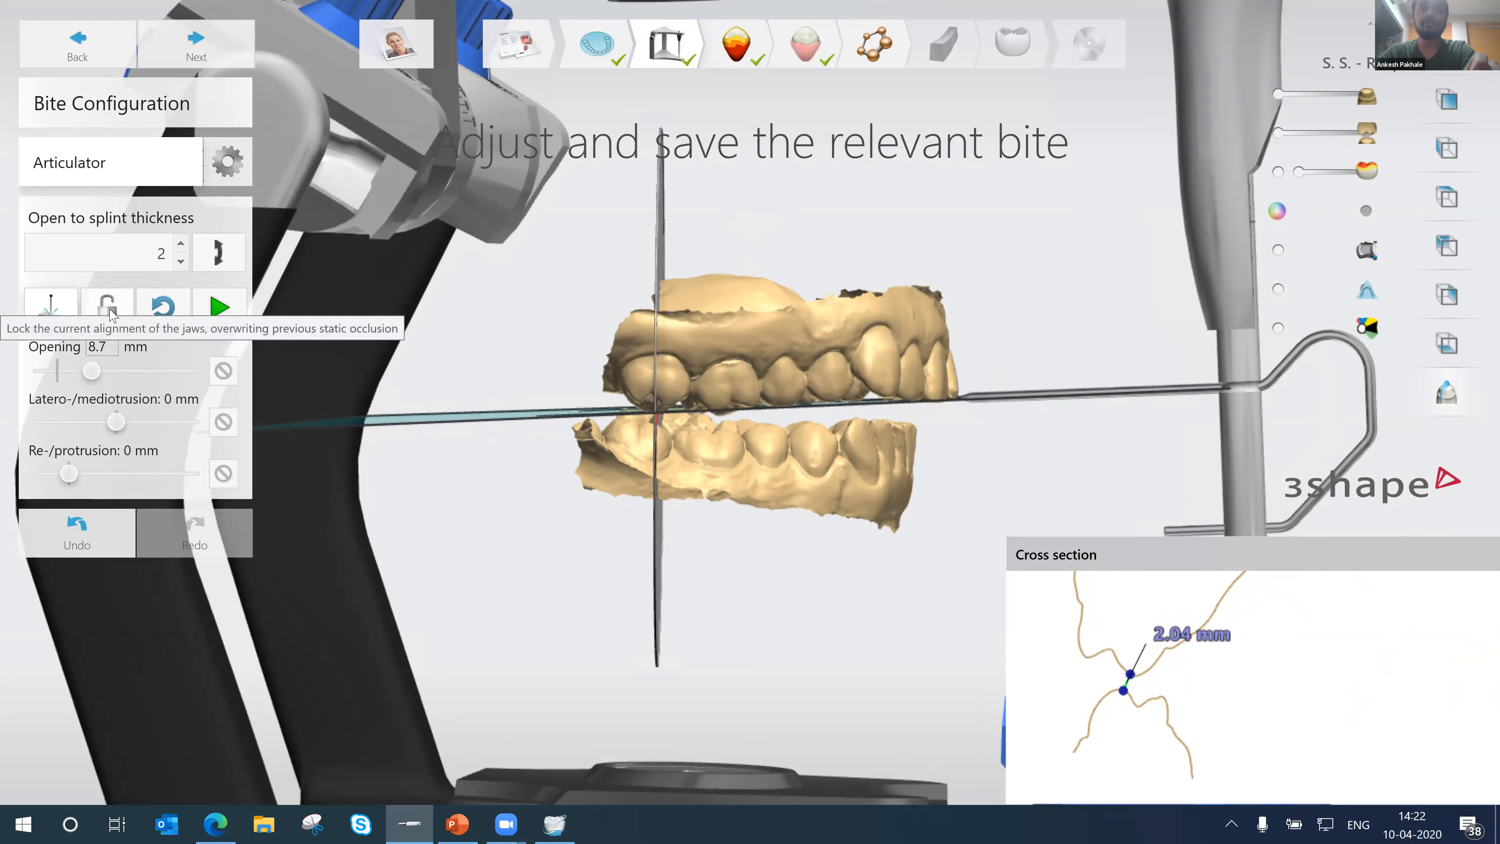
- Close the cross section view
key("ctrl")
key("ctrl")
key("ctrl")
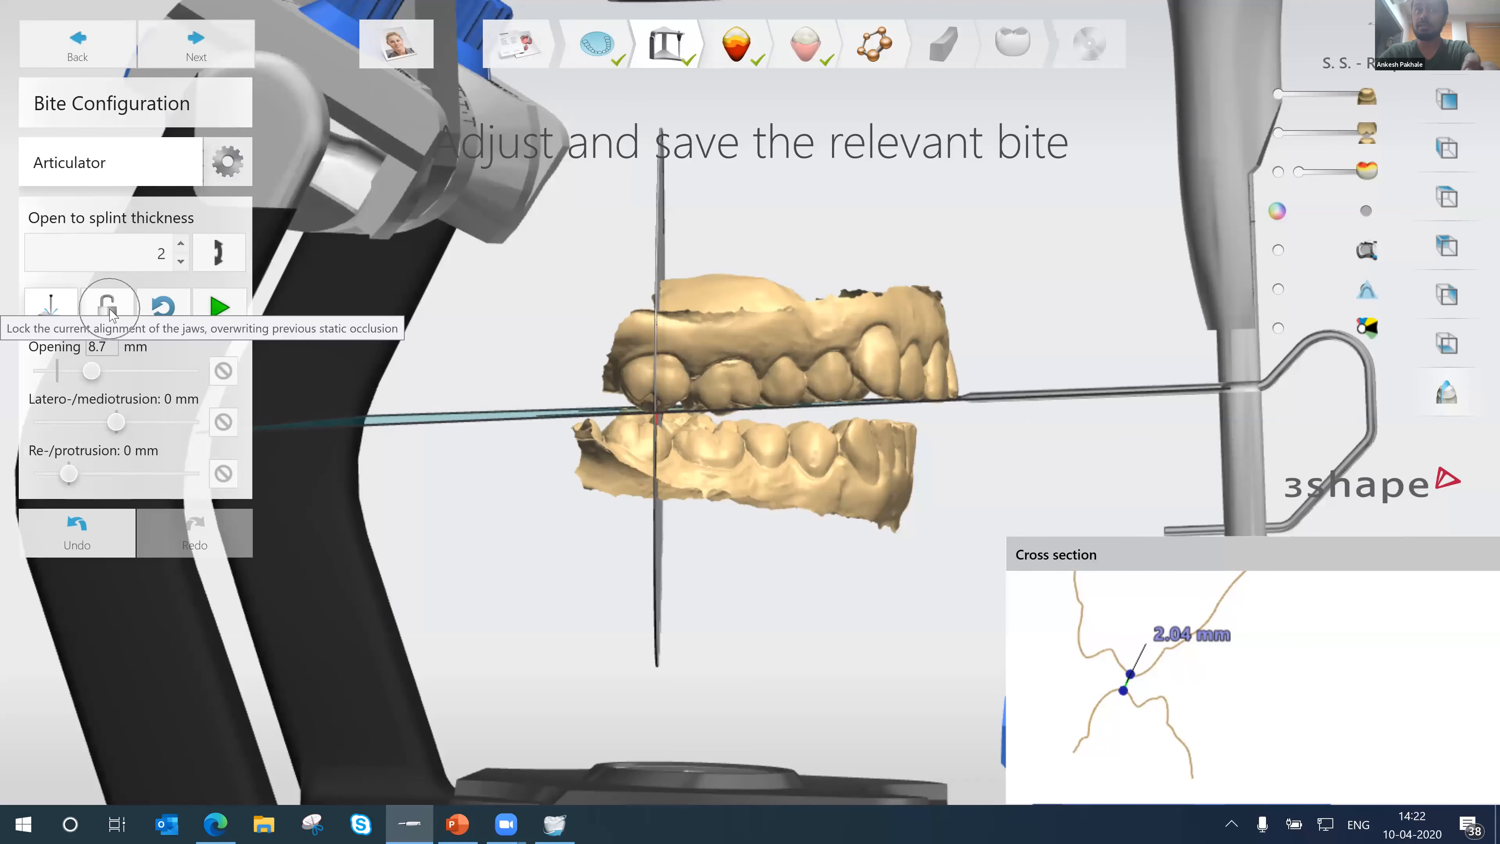
key("ctrl")
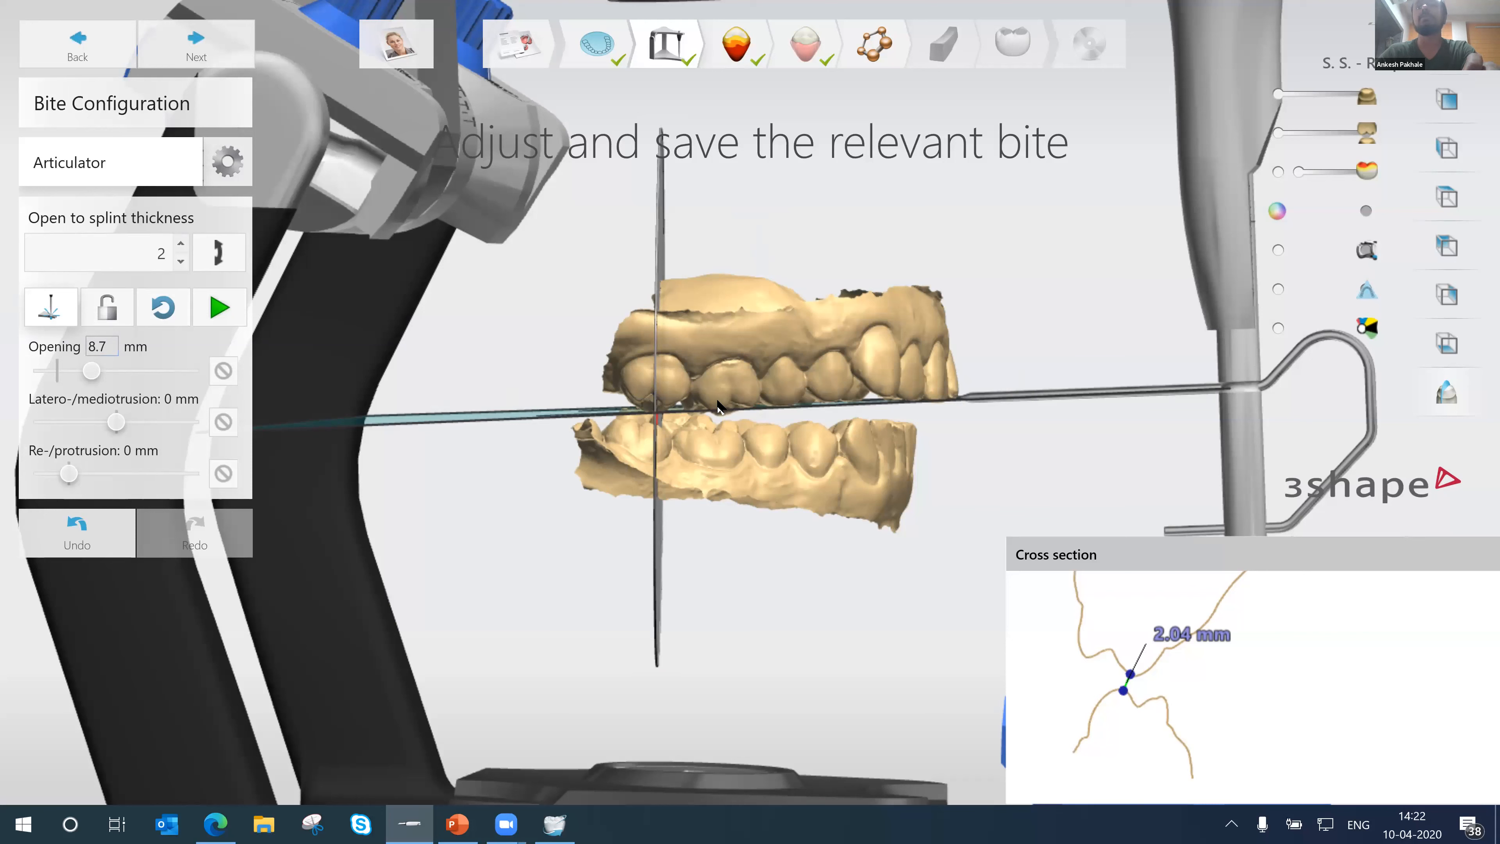
mouse_move(1133, 595)
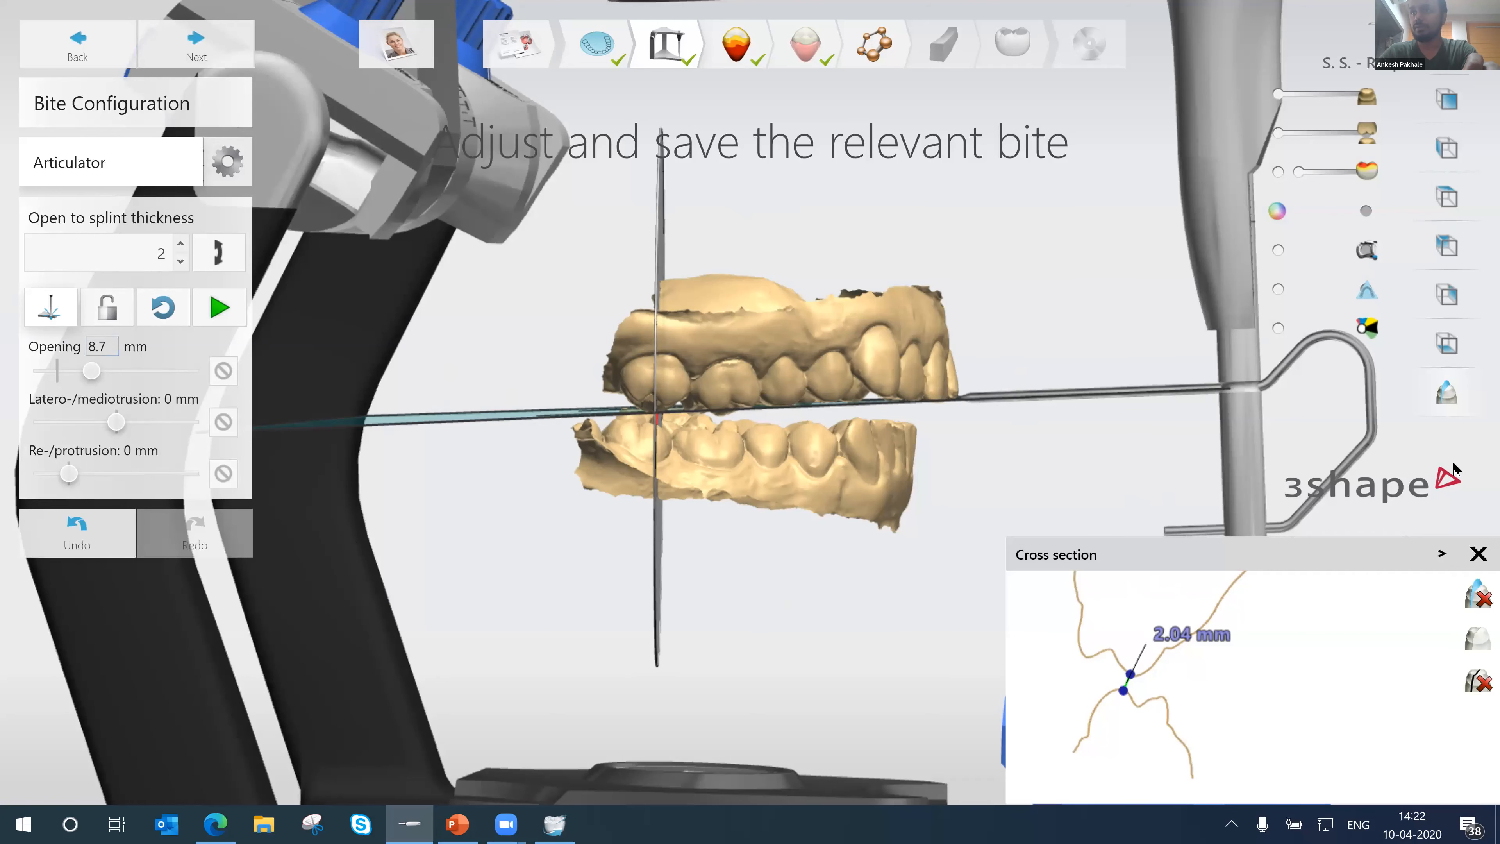
left_click(1479, 553)
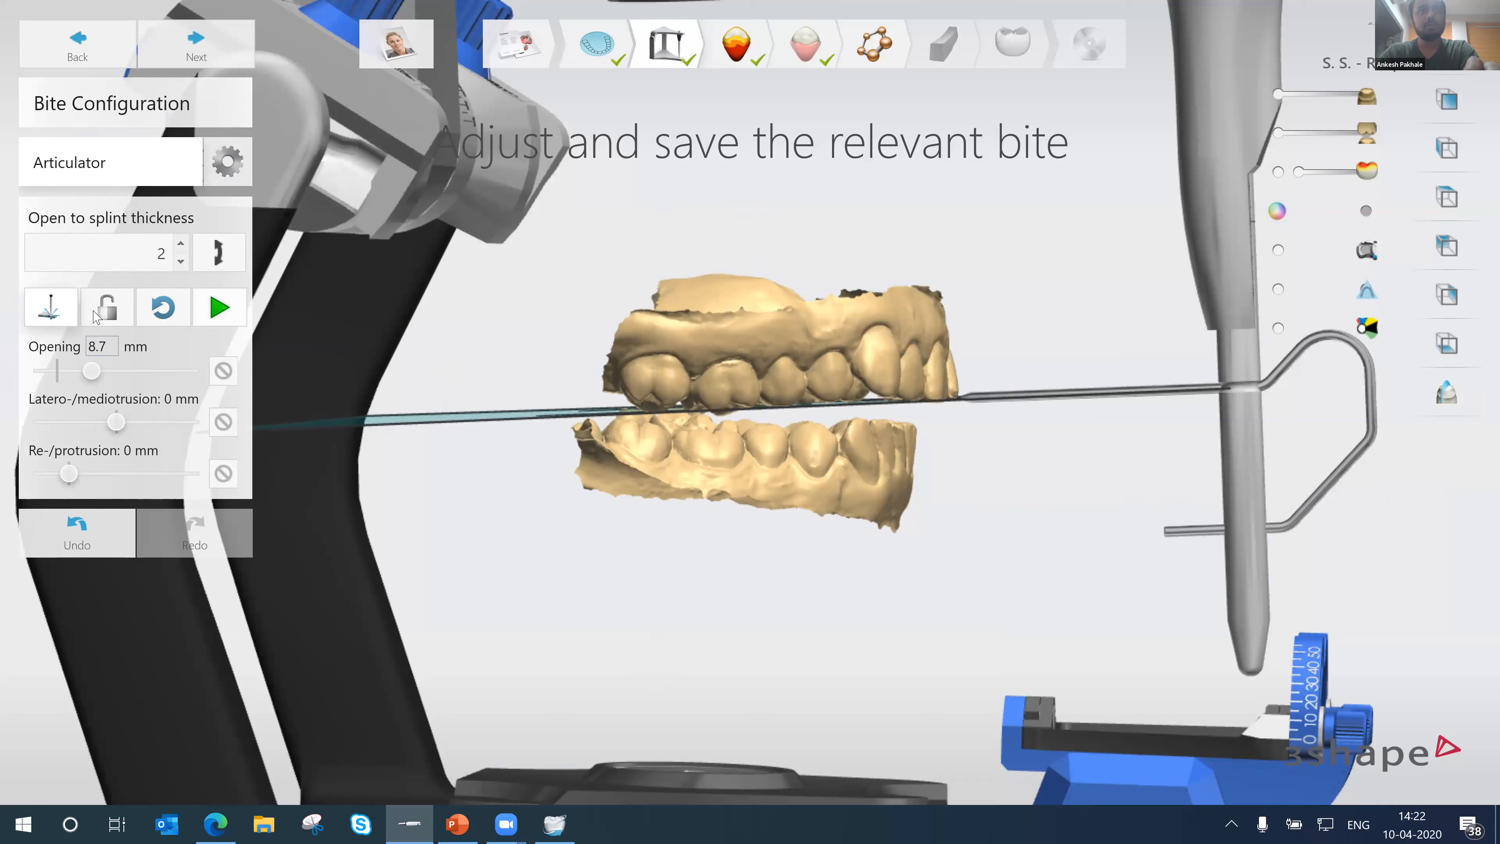
- Lock the current alignment of the jaws as the static occlusion
key("ctrl")
key("ctrl")
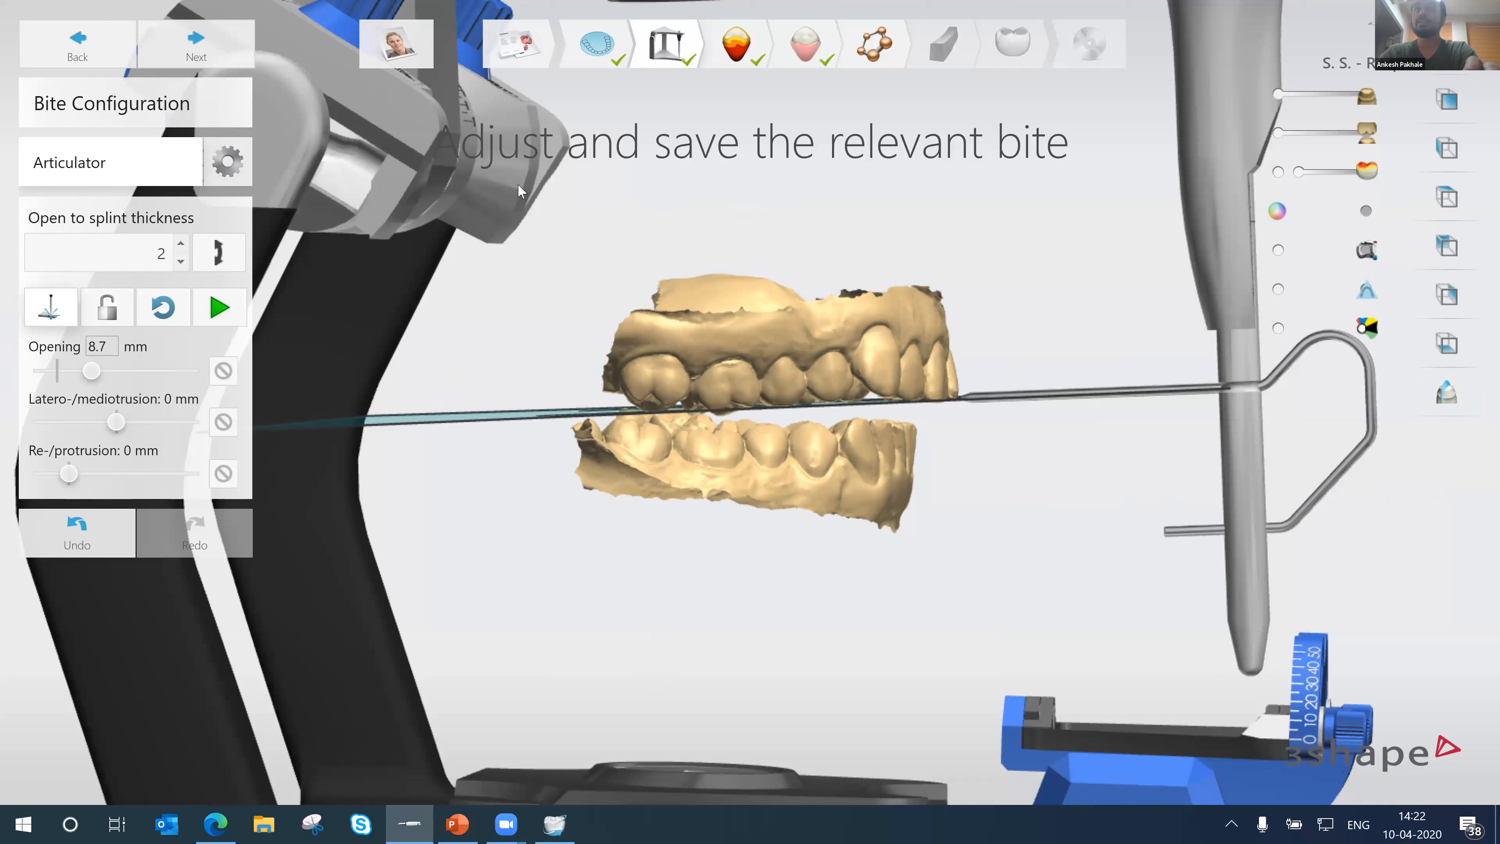
mouse_move(481, 331)
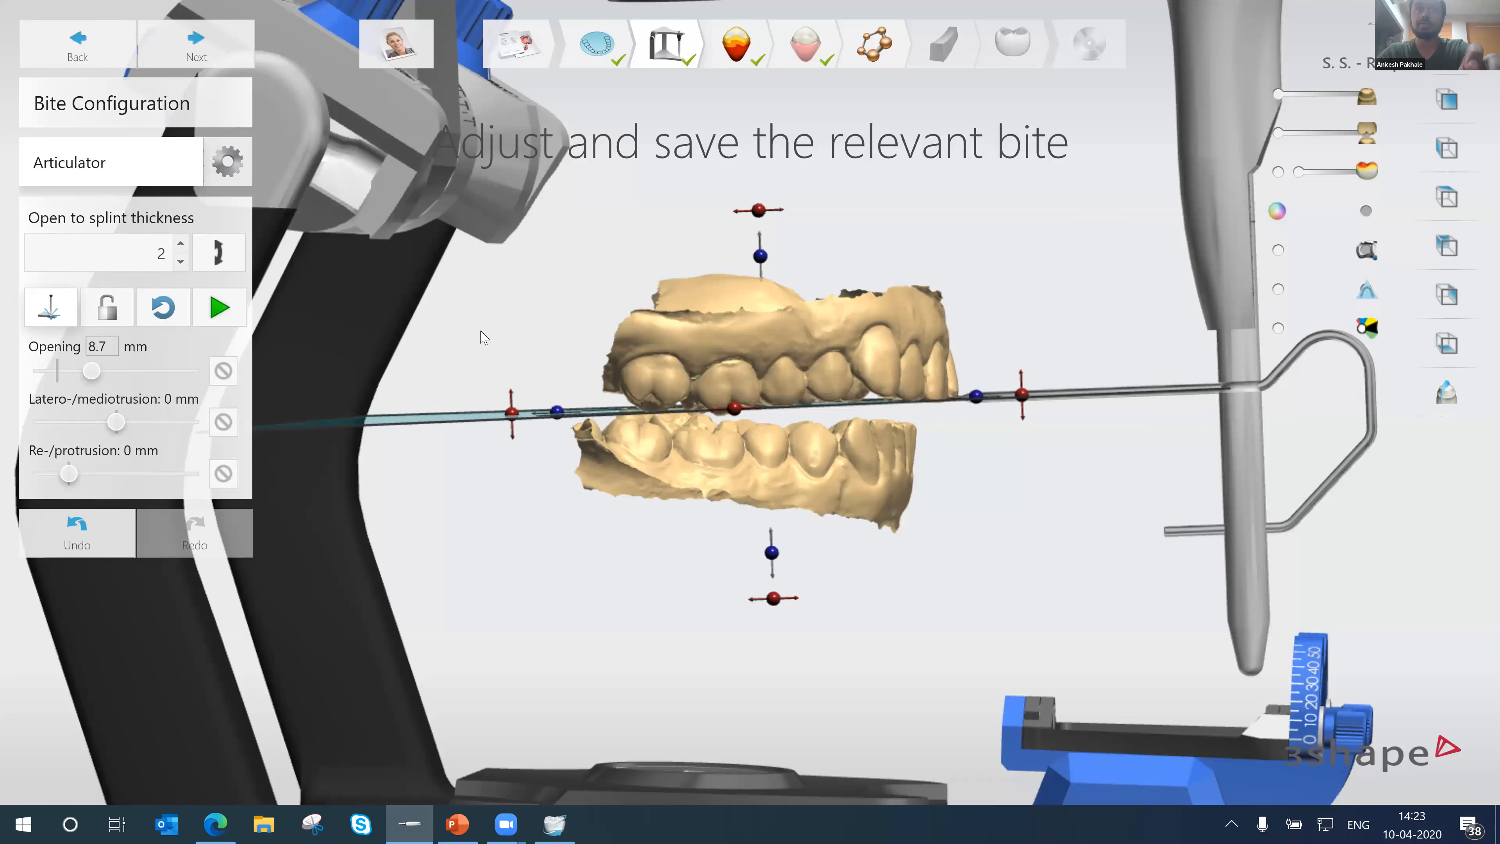
left_click(106, 313)
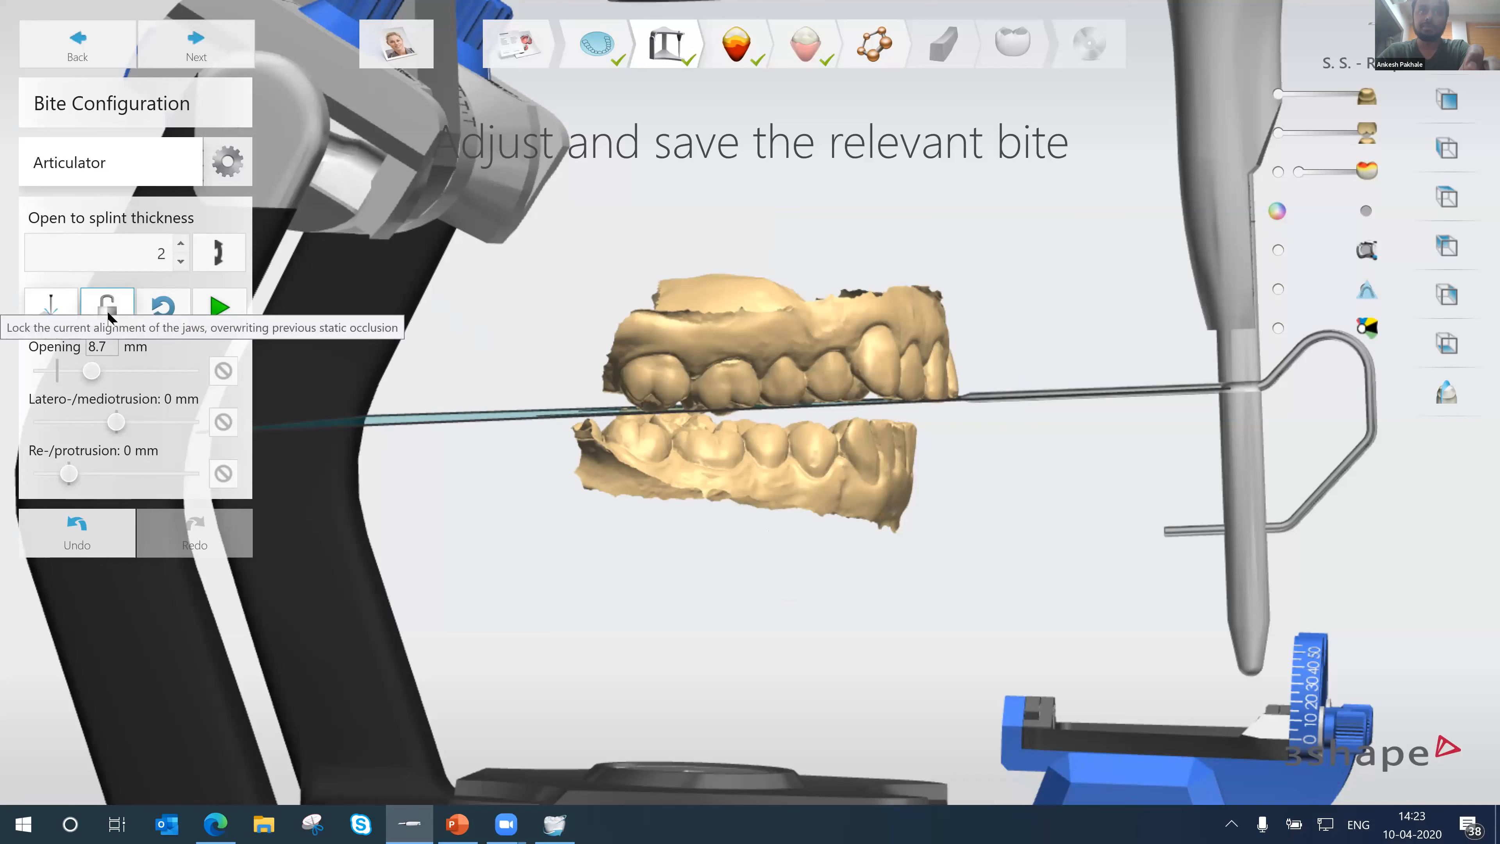
left_click(108, 316)
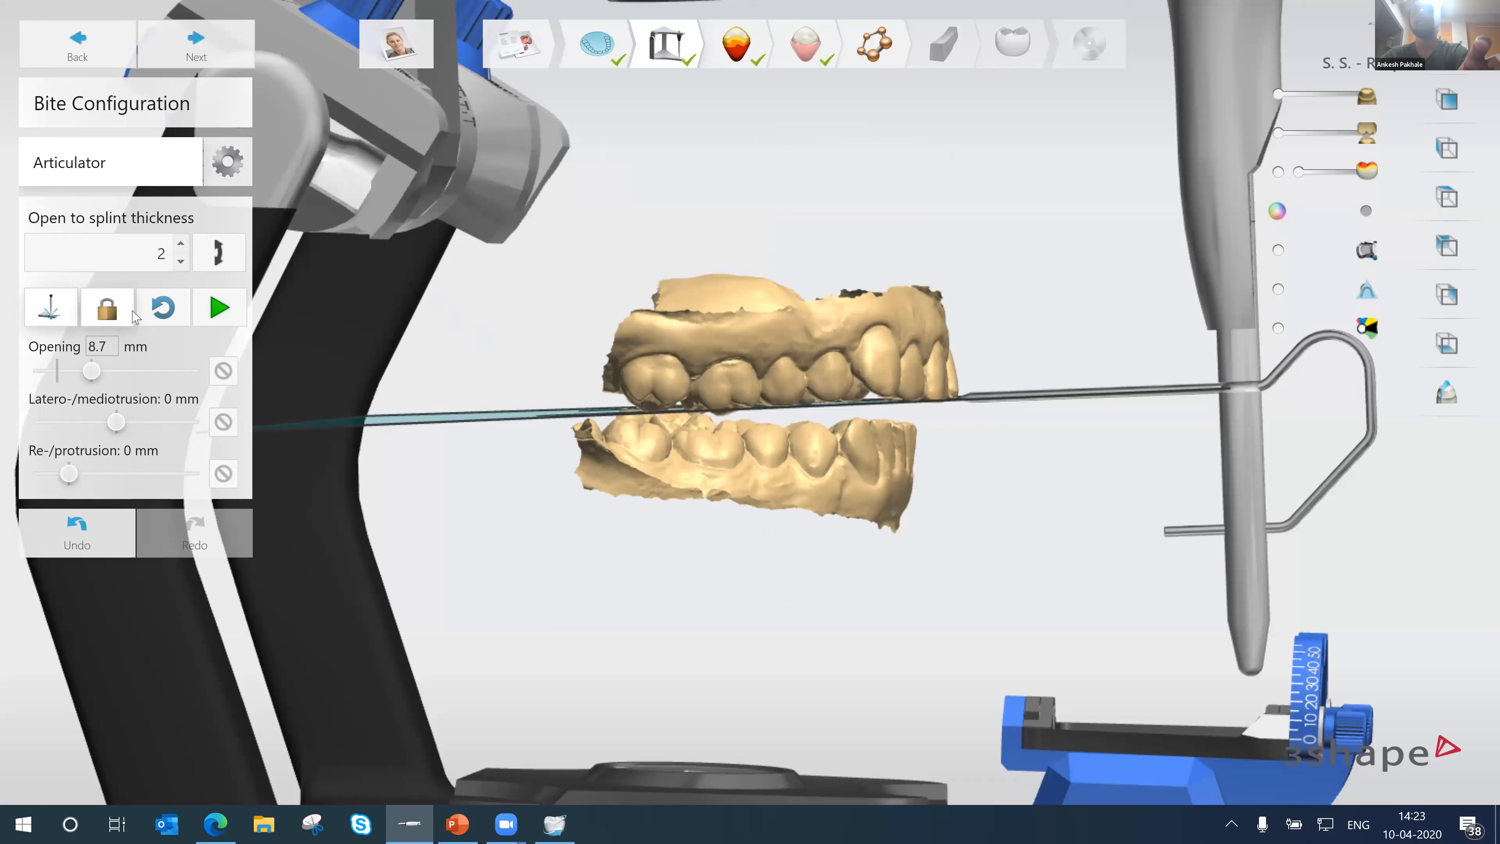
- Unlock the jaw alignment and undo all recorded jaw position changes
left_click(91, 537)
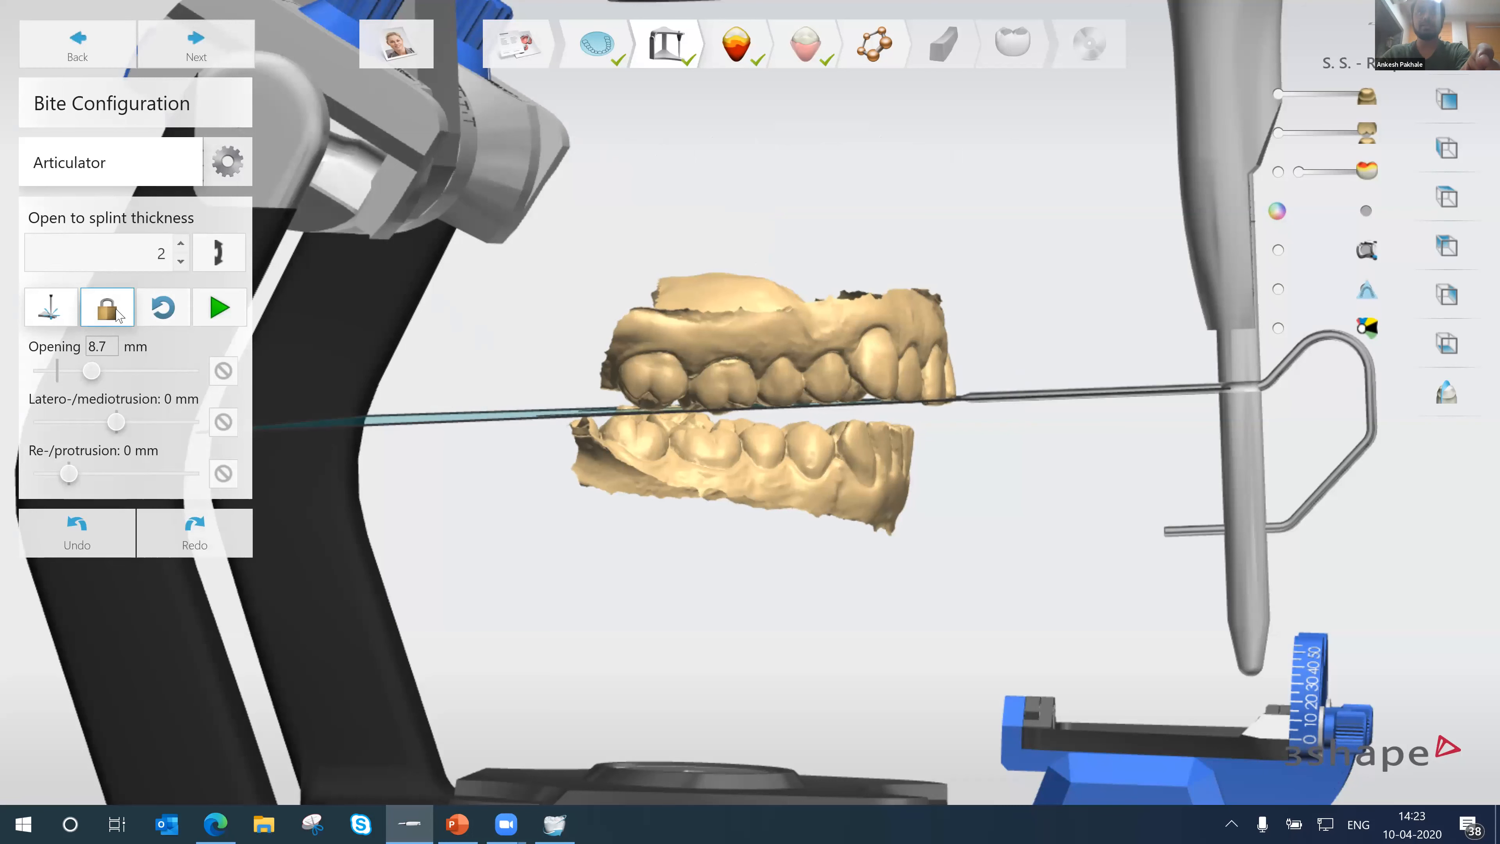
left_click(195, 532)
mouse_move(758, 256)
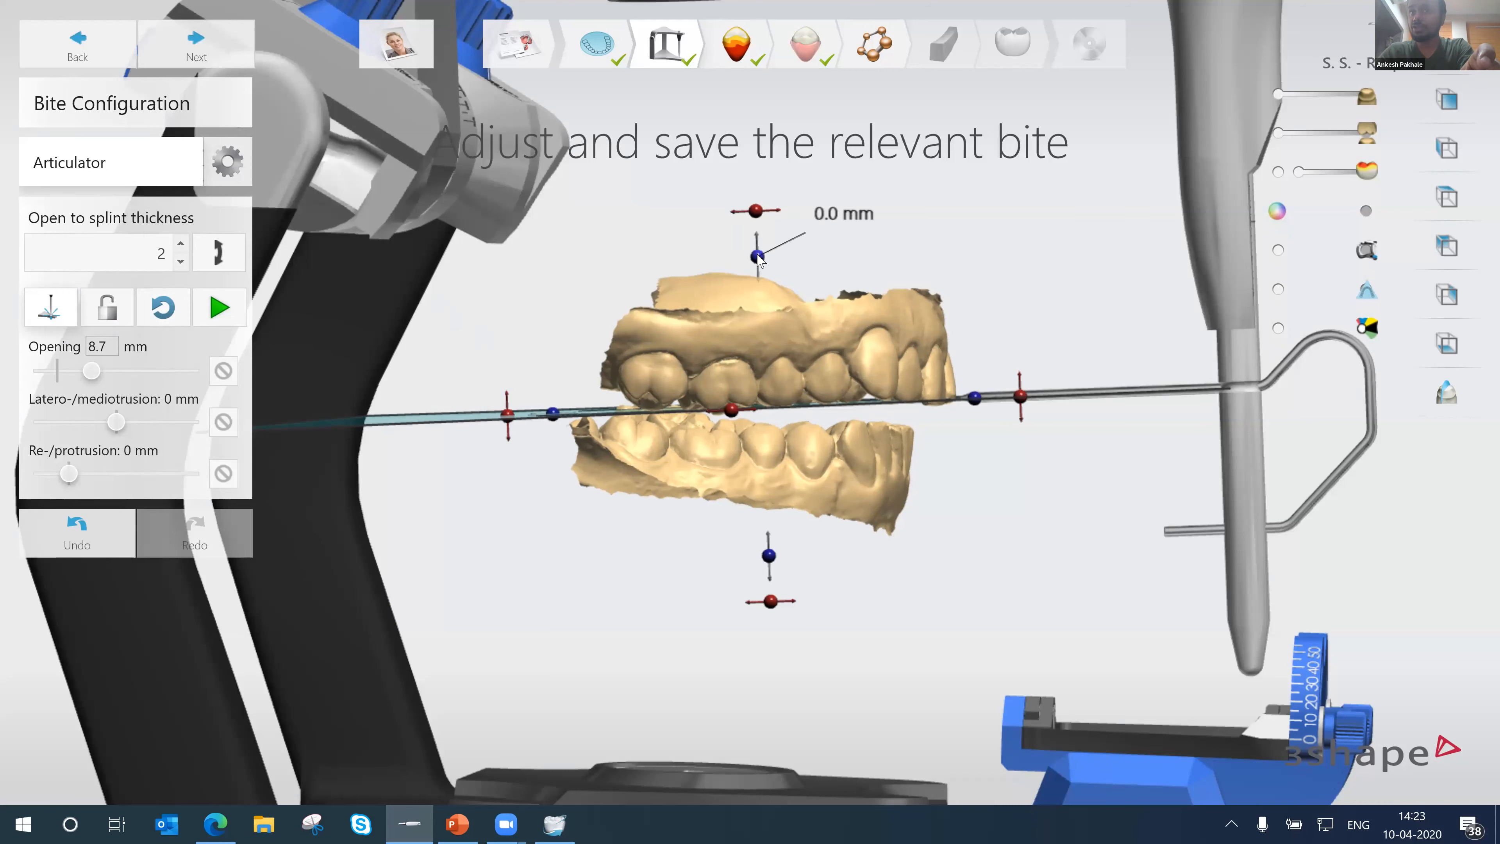
left_click(125, 533)
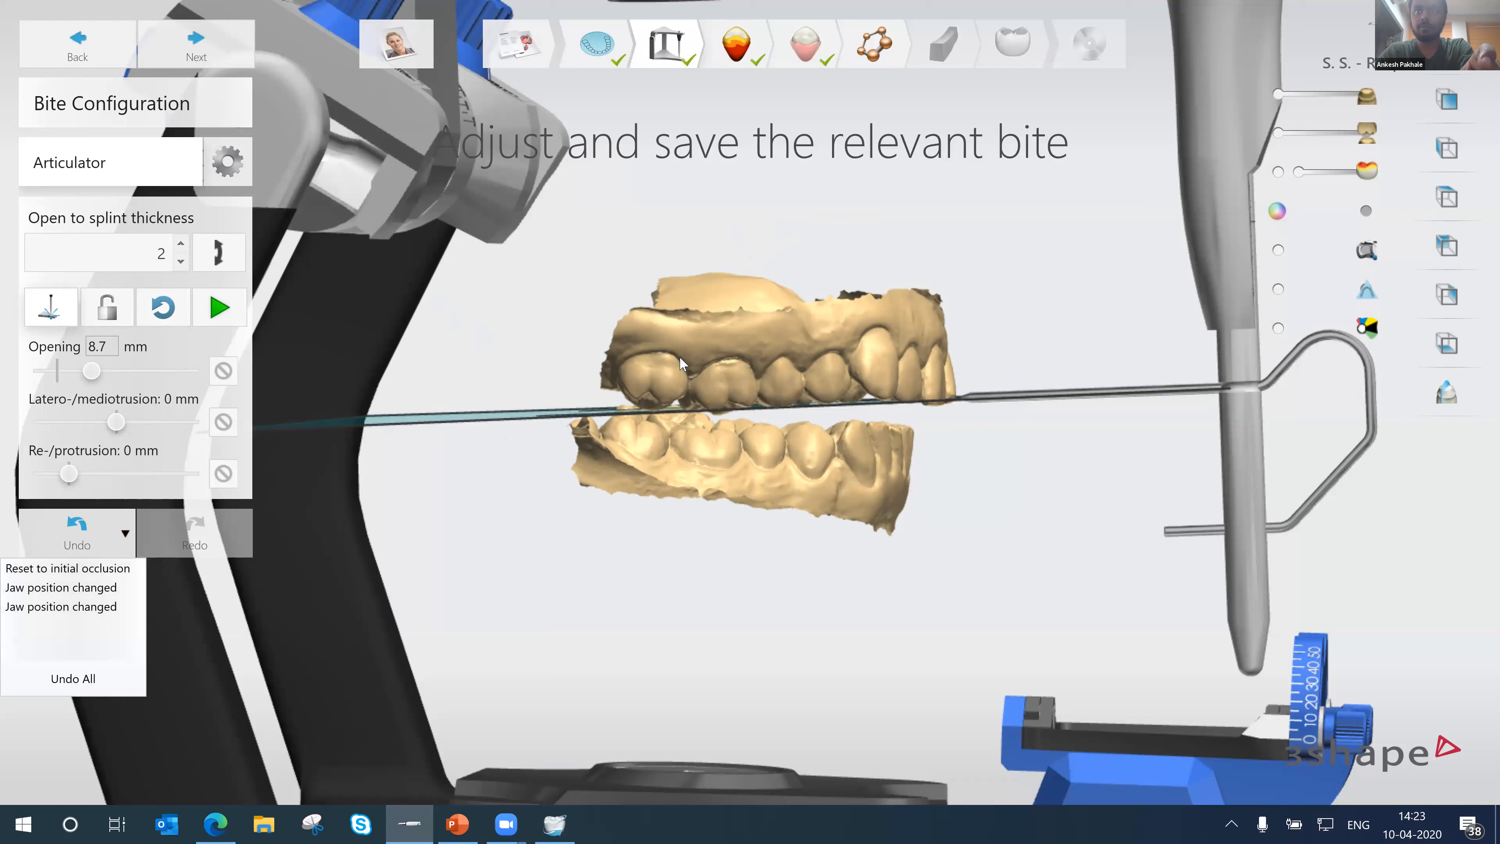
left_click(104, 685)
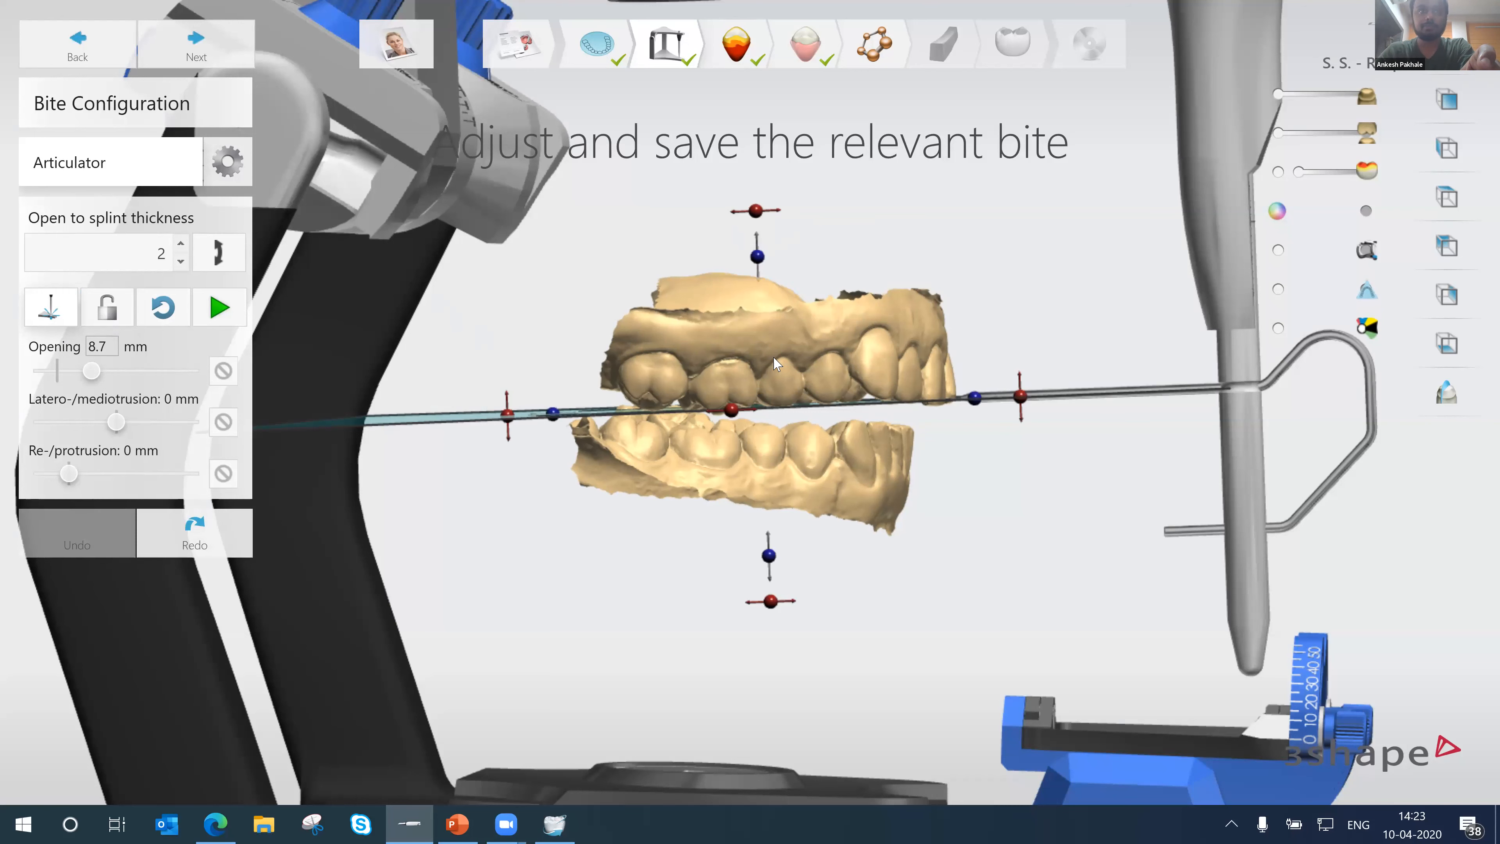
- Set the splint thickness to 0 and apply it to bring the jaws back together
double_click(166, 254)
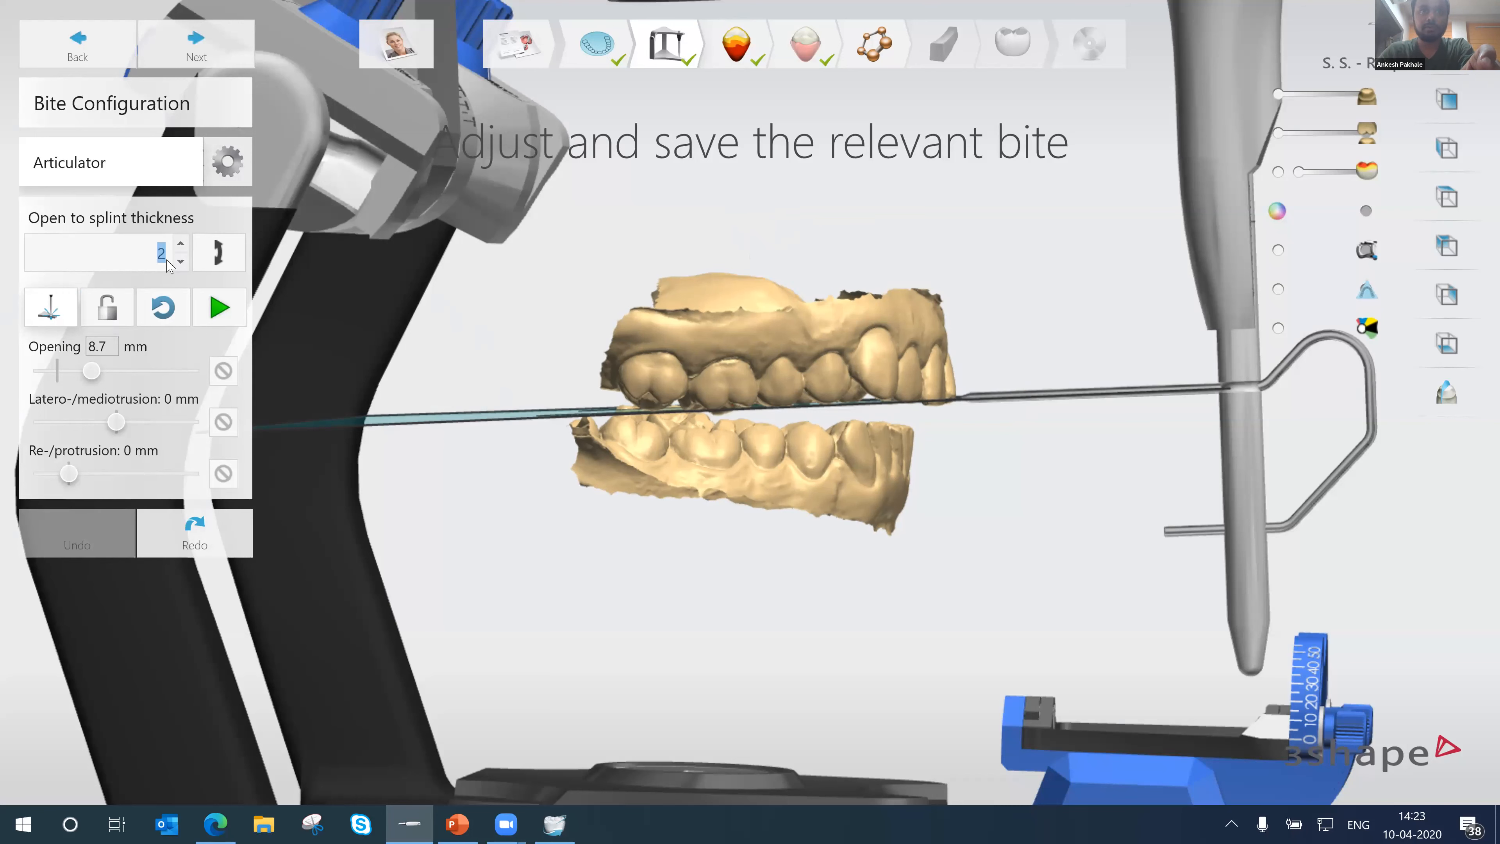
type("0")
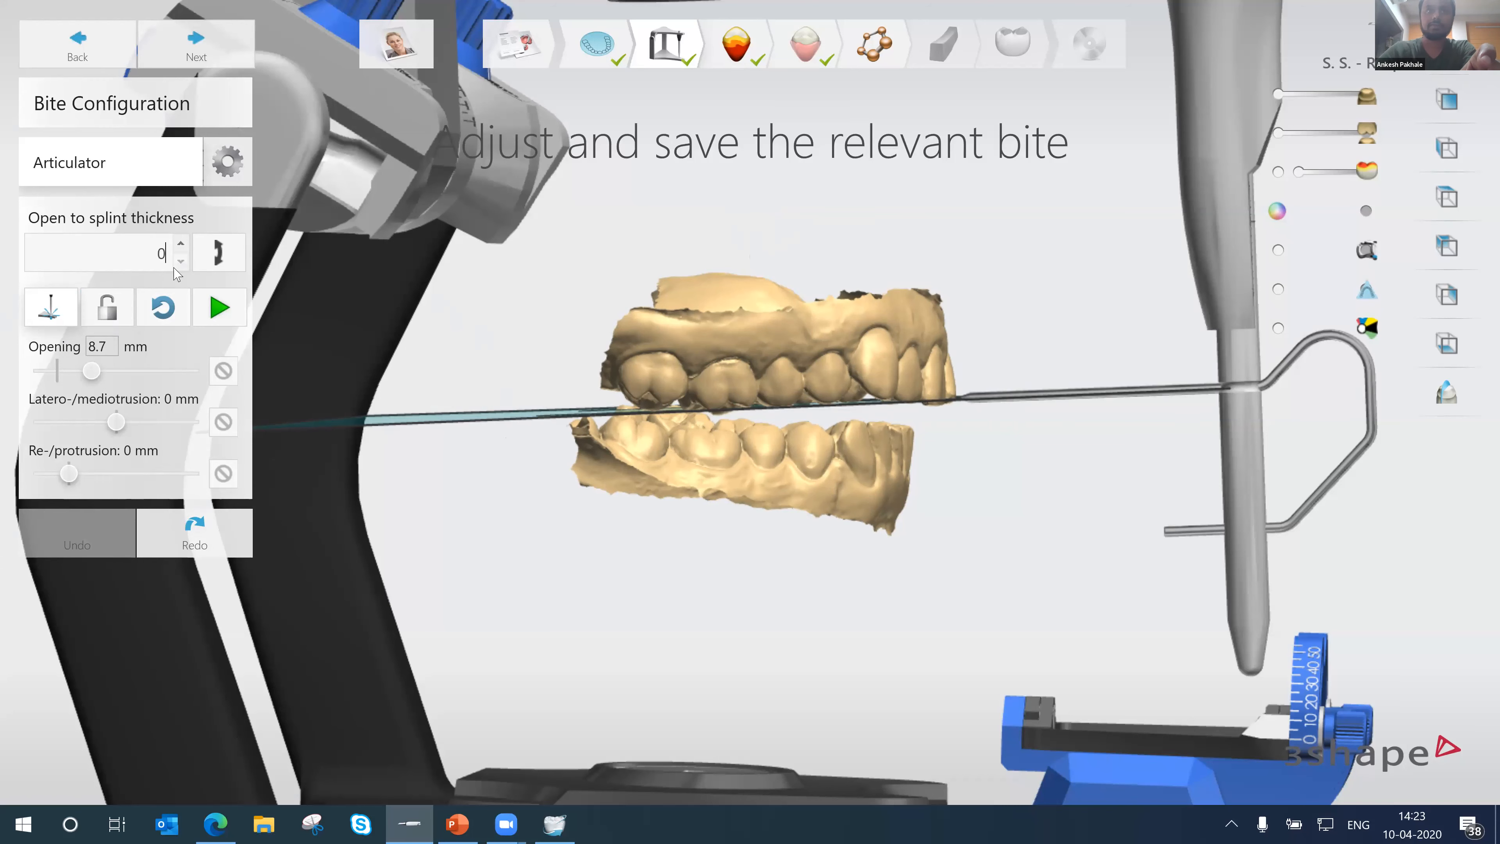
left_click(219, 253)
mouse_move(779, 262)
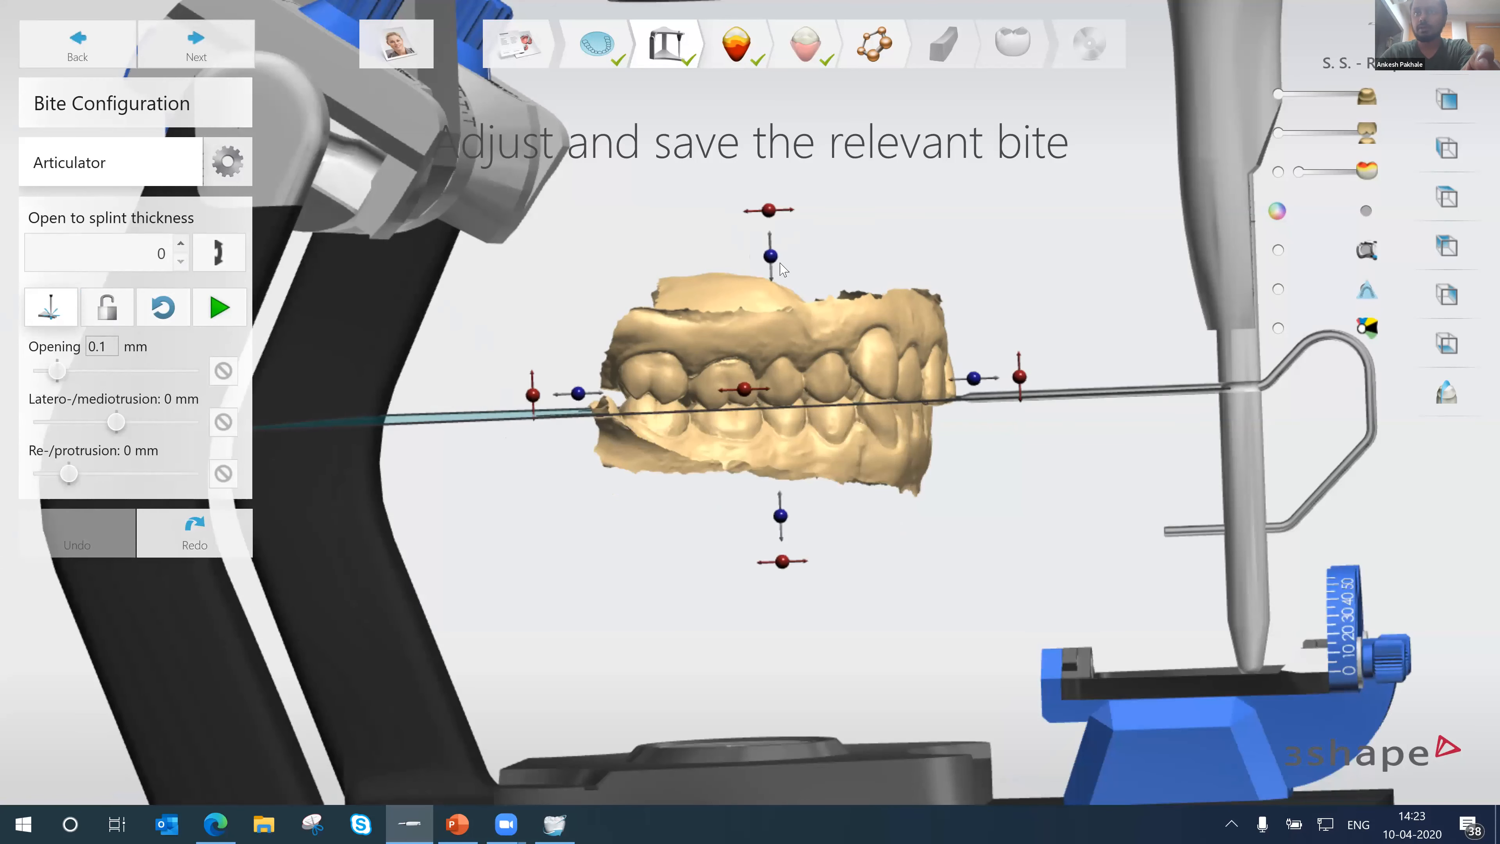
- Move both jaws up very slightly, and raise the upper jaw alone by a small amount
left_click_drag(775, 254, 774, 254)
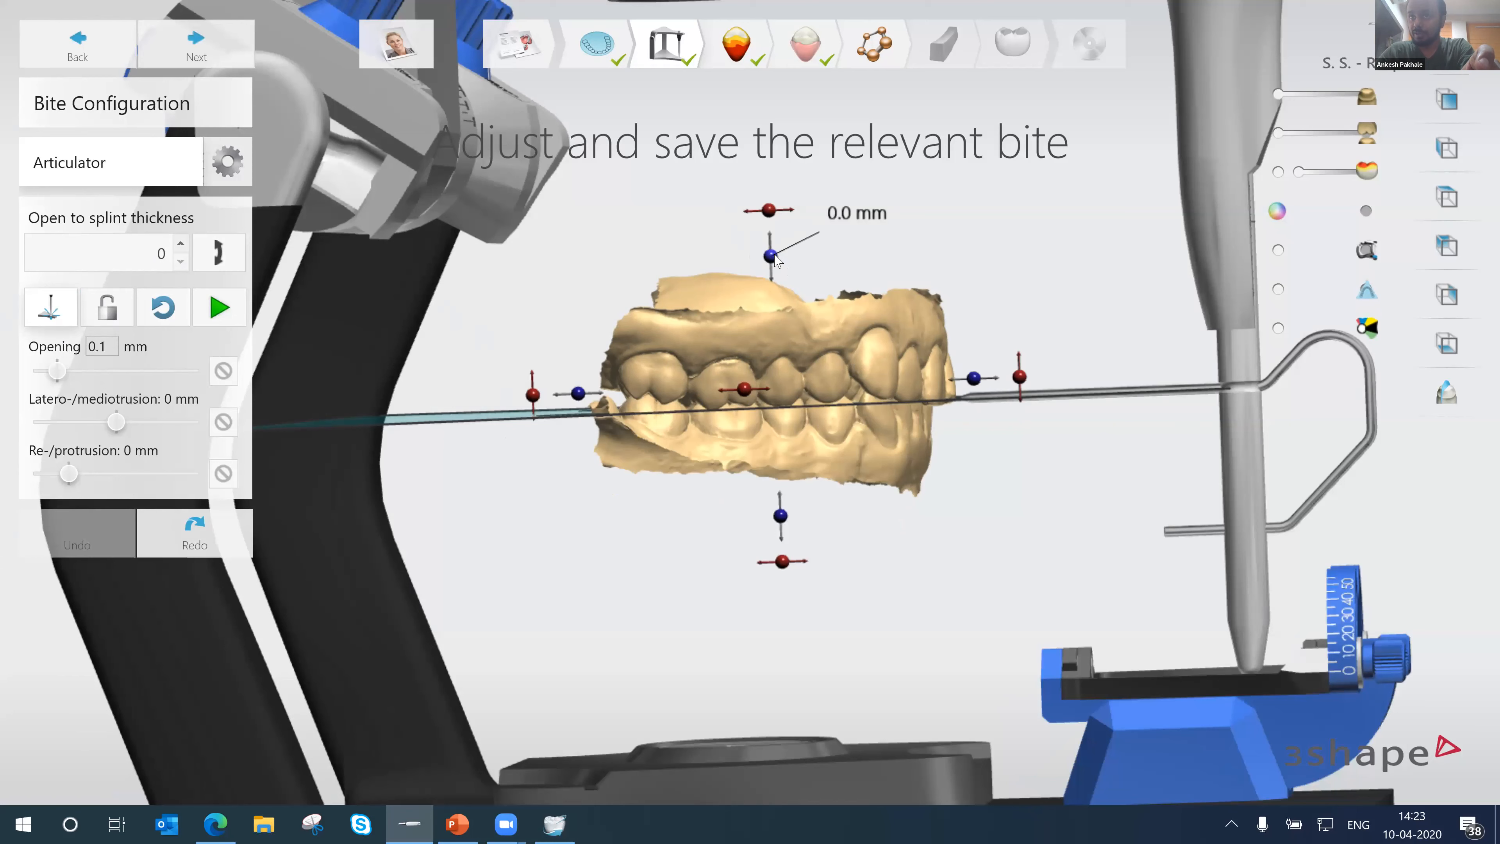
left_click_drag(776, 258, 776, 257)
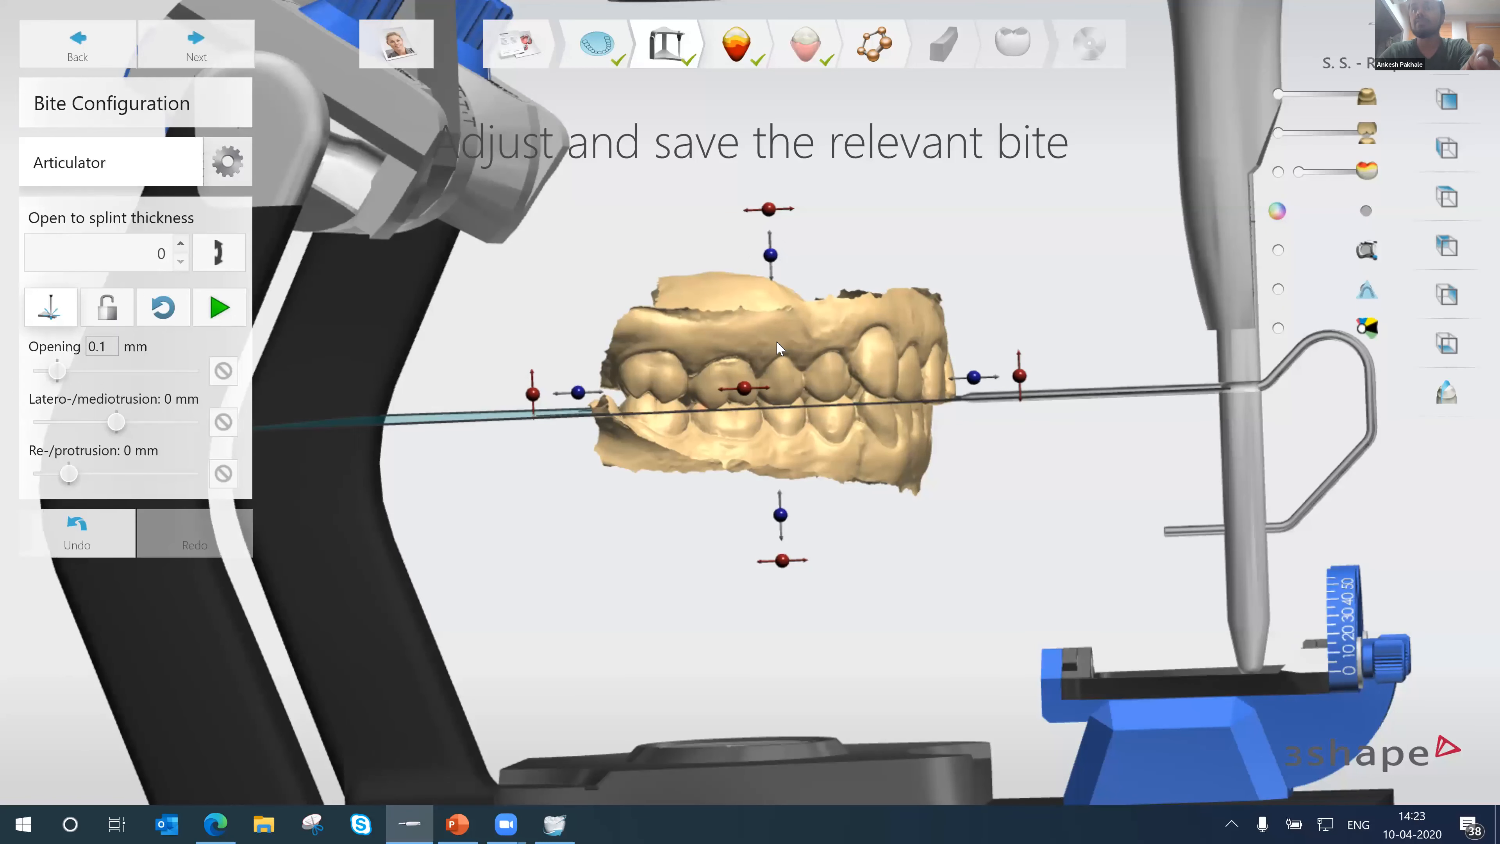
left_click(753, 337)
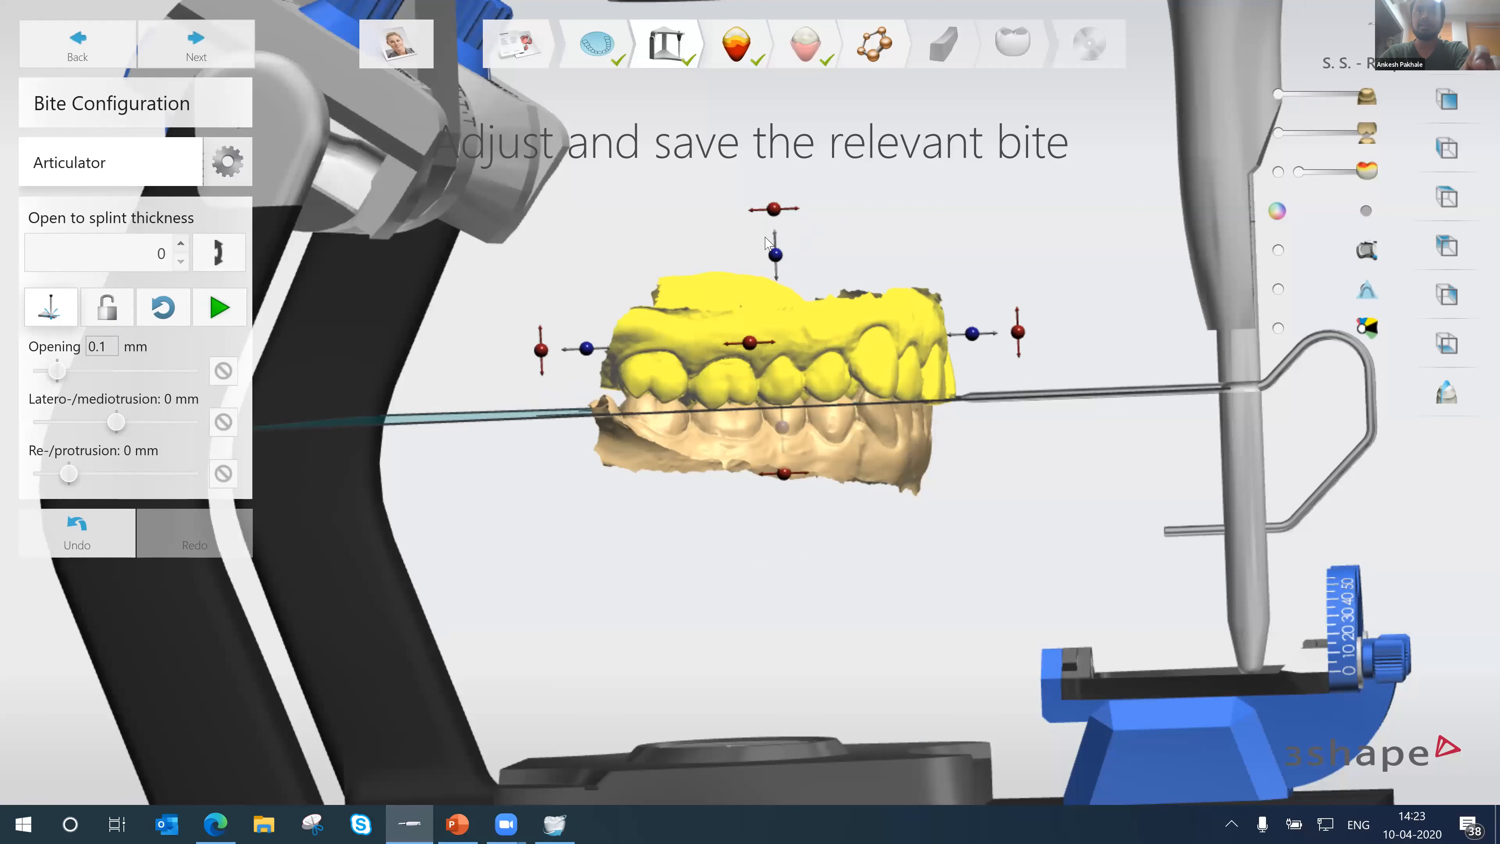
mouse_move(777, 258)
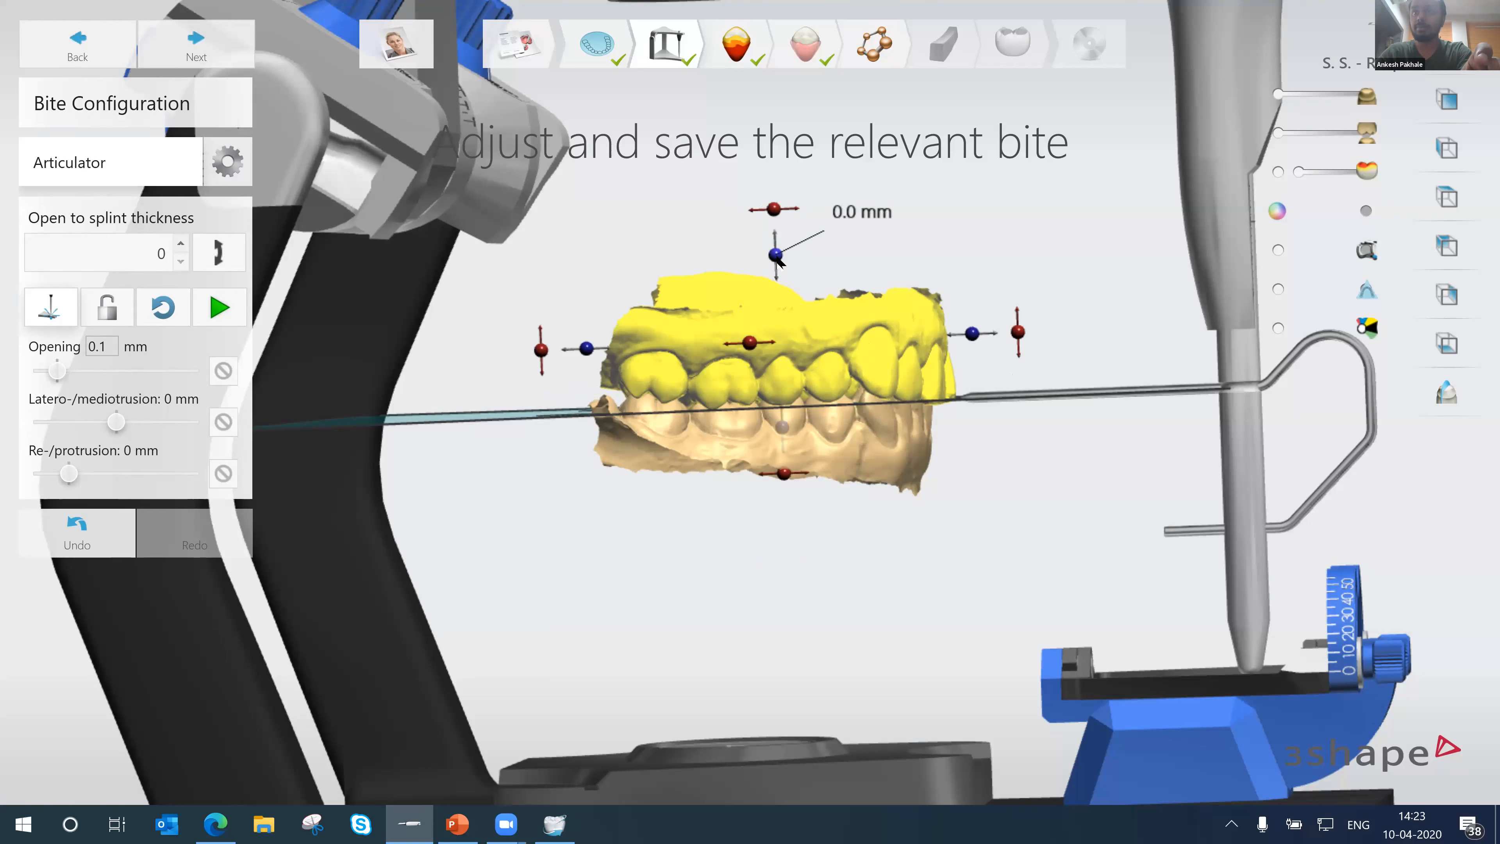
left_click_drag(776, 254, 778, 252)
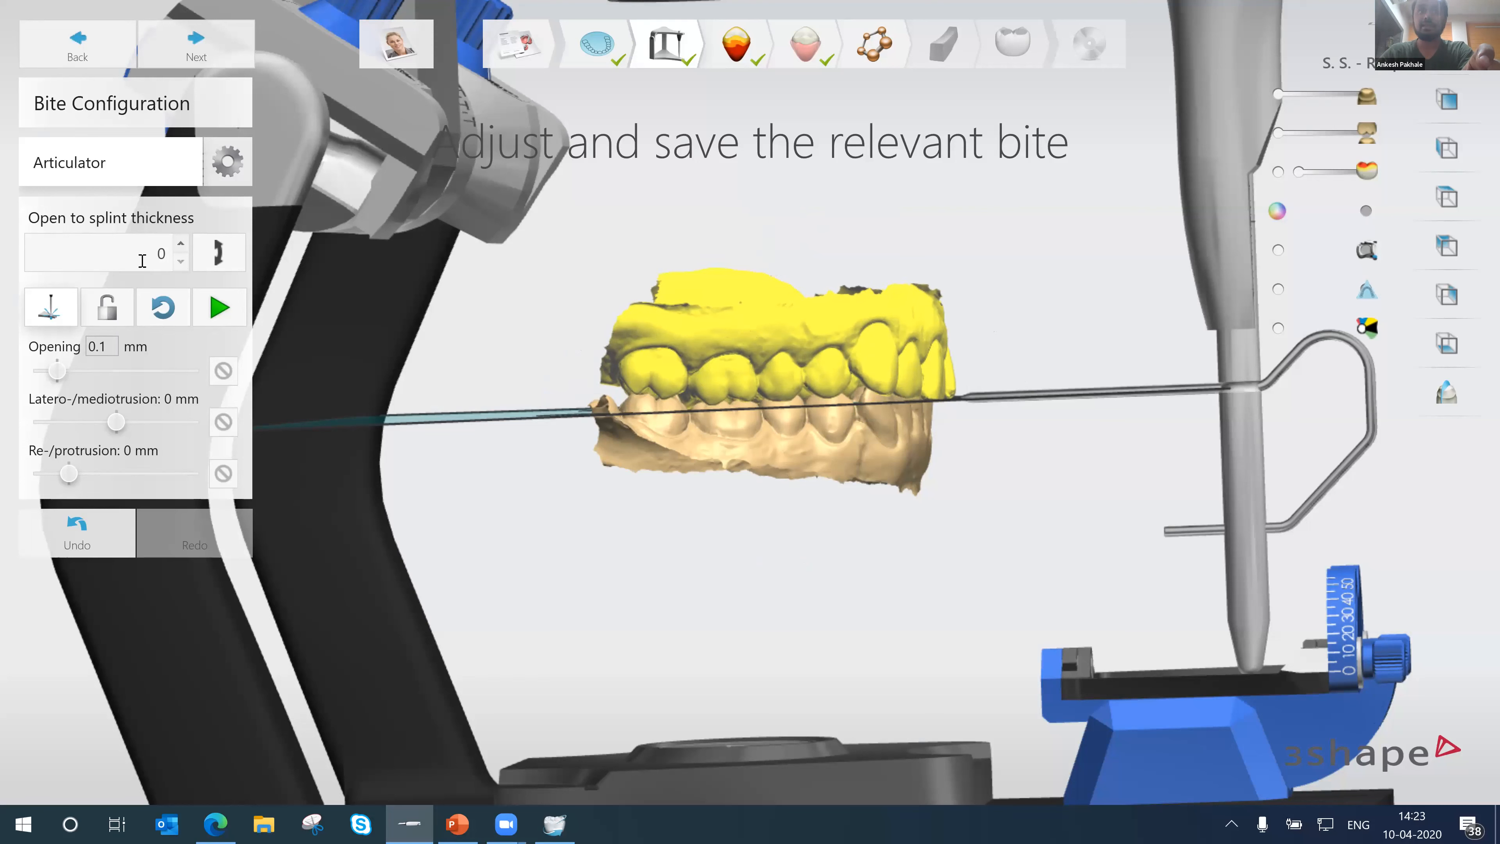
- Set the splint thickness to 1.7 and open the bite to that thickness
left_click_drag(156, 254, 210, 256)
type("1.7")
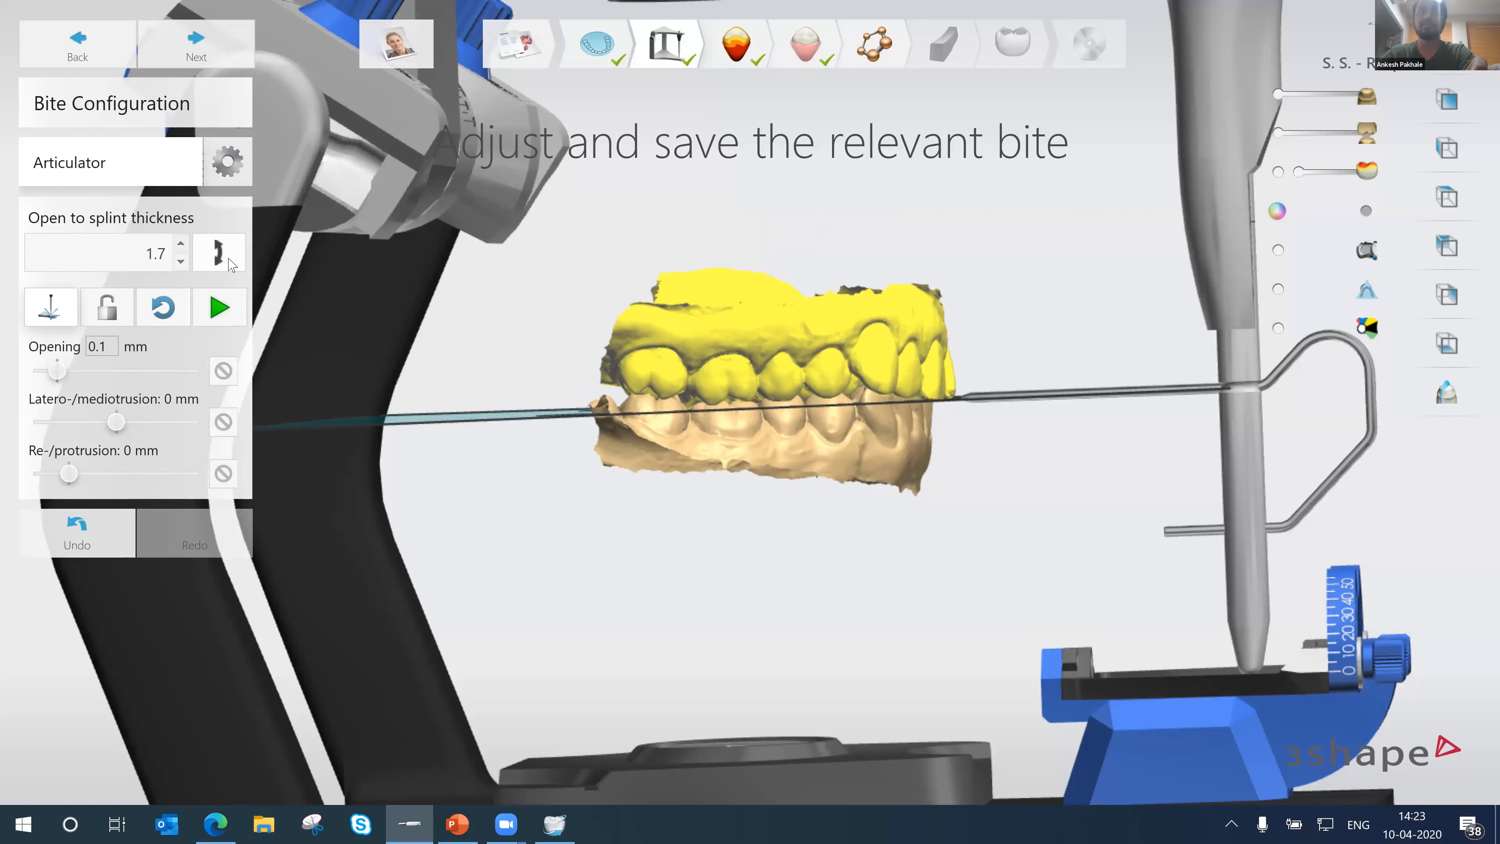
left_click(224, 261)
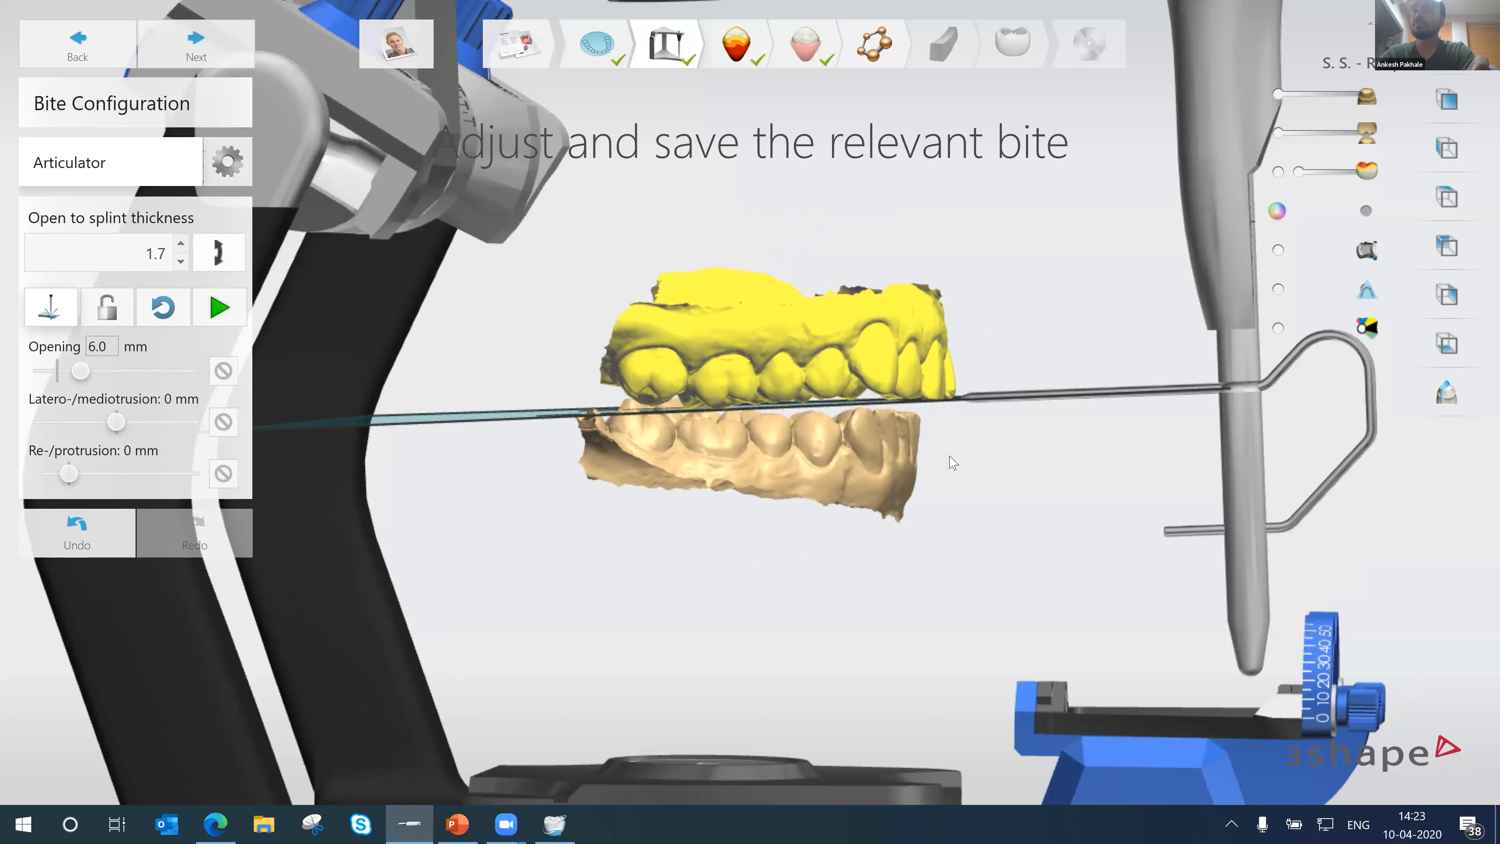
mouse_move(760, 426)
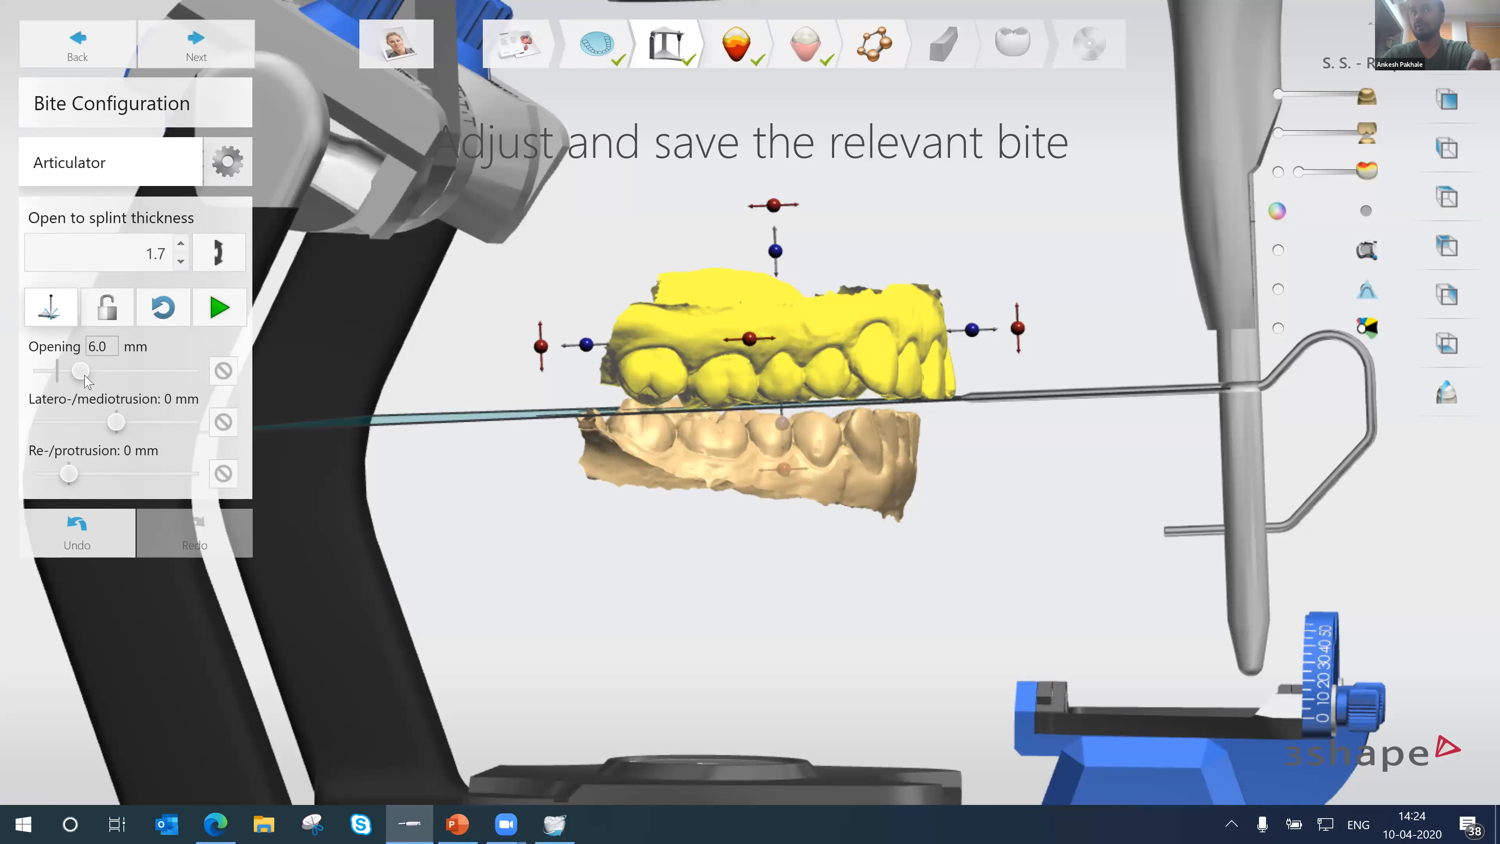
- Lock the jaw alignment at the 1.7 splint thickness and confirm the bite configuration
left_click(107, 348)
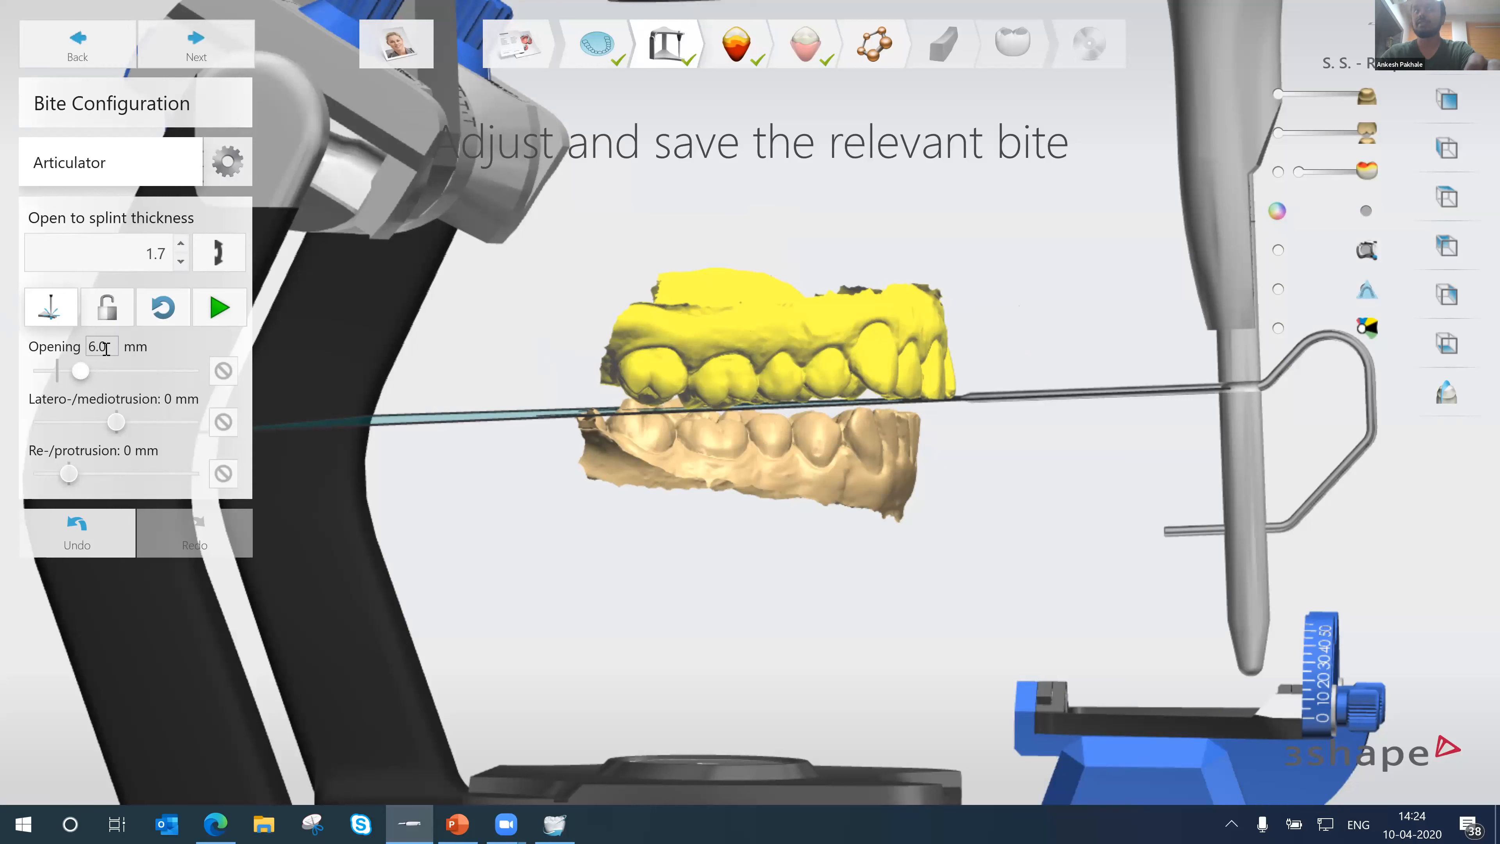
left_click(109, 312)
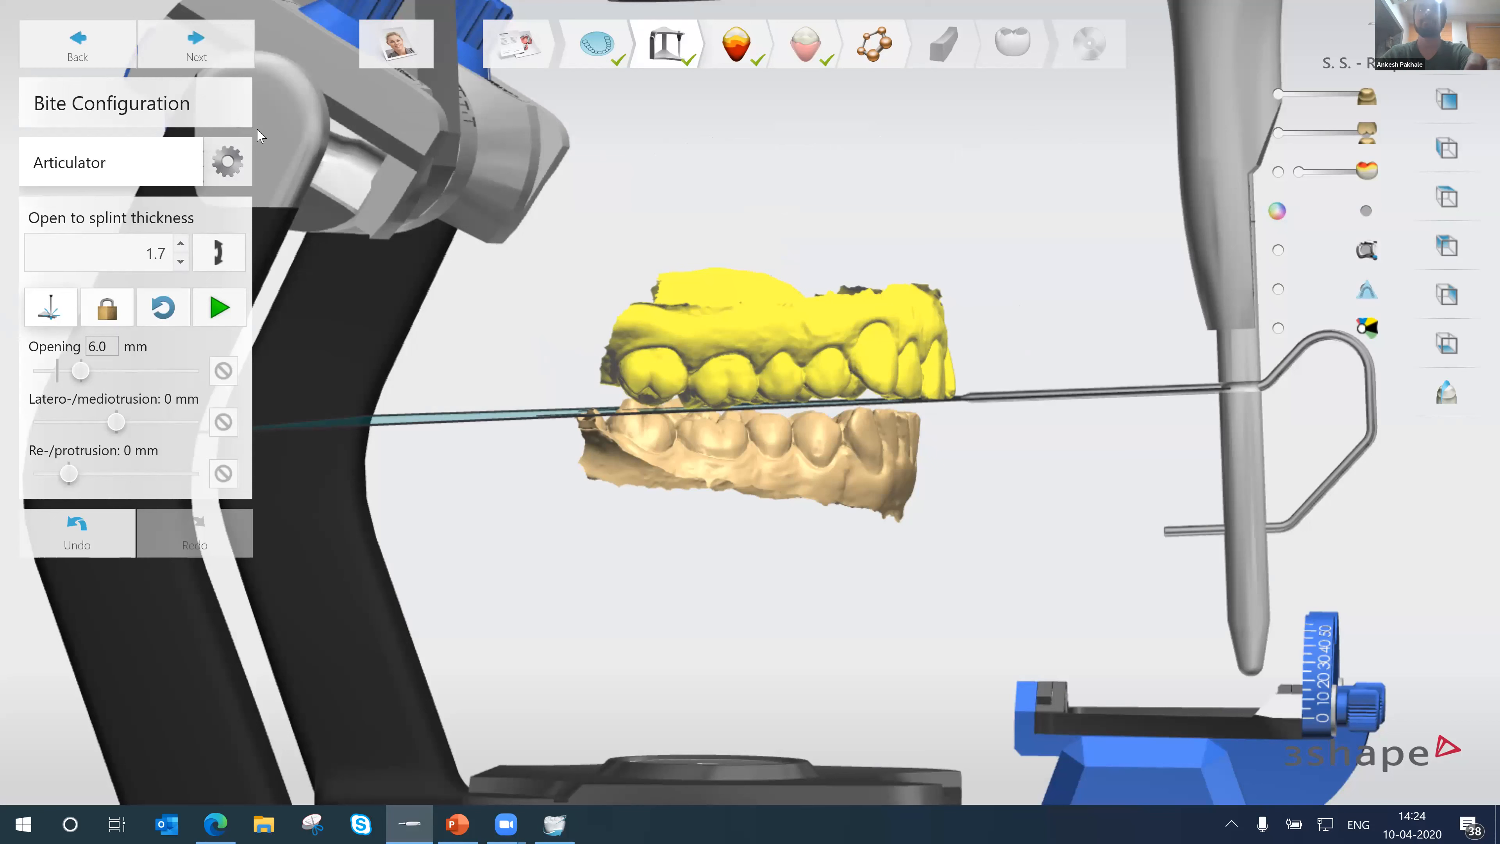
left_click(213, 53)
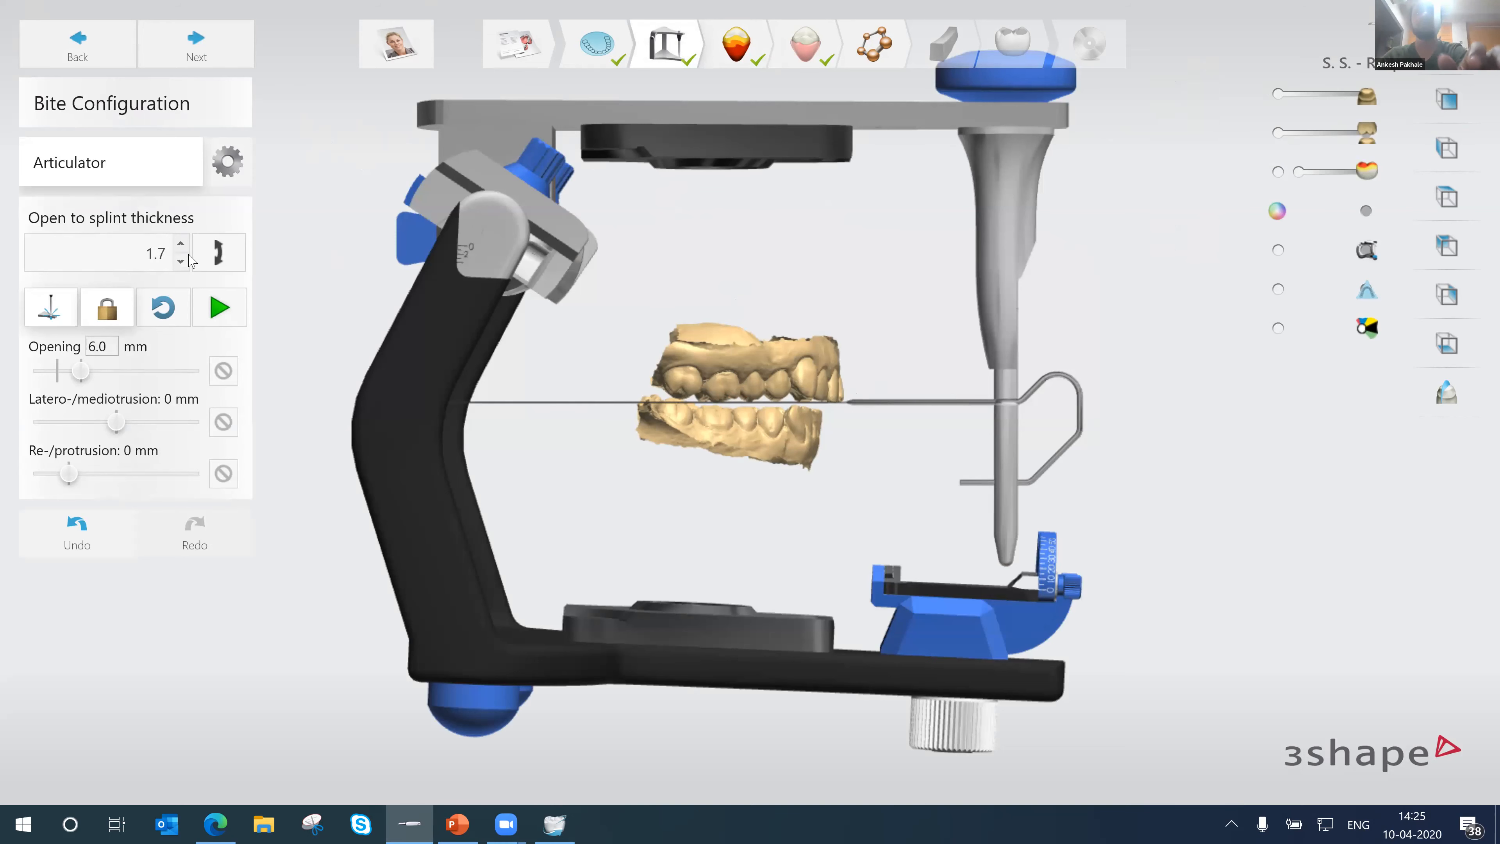
- Increase the articulator opening to 8.9 mm
left_click(101, 348)
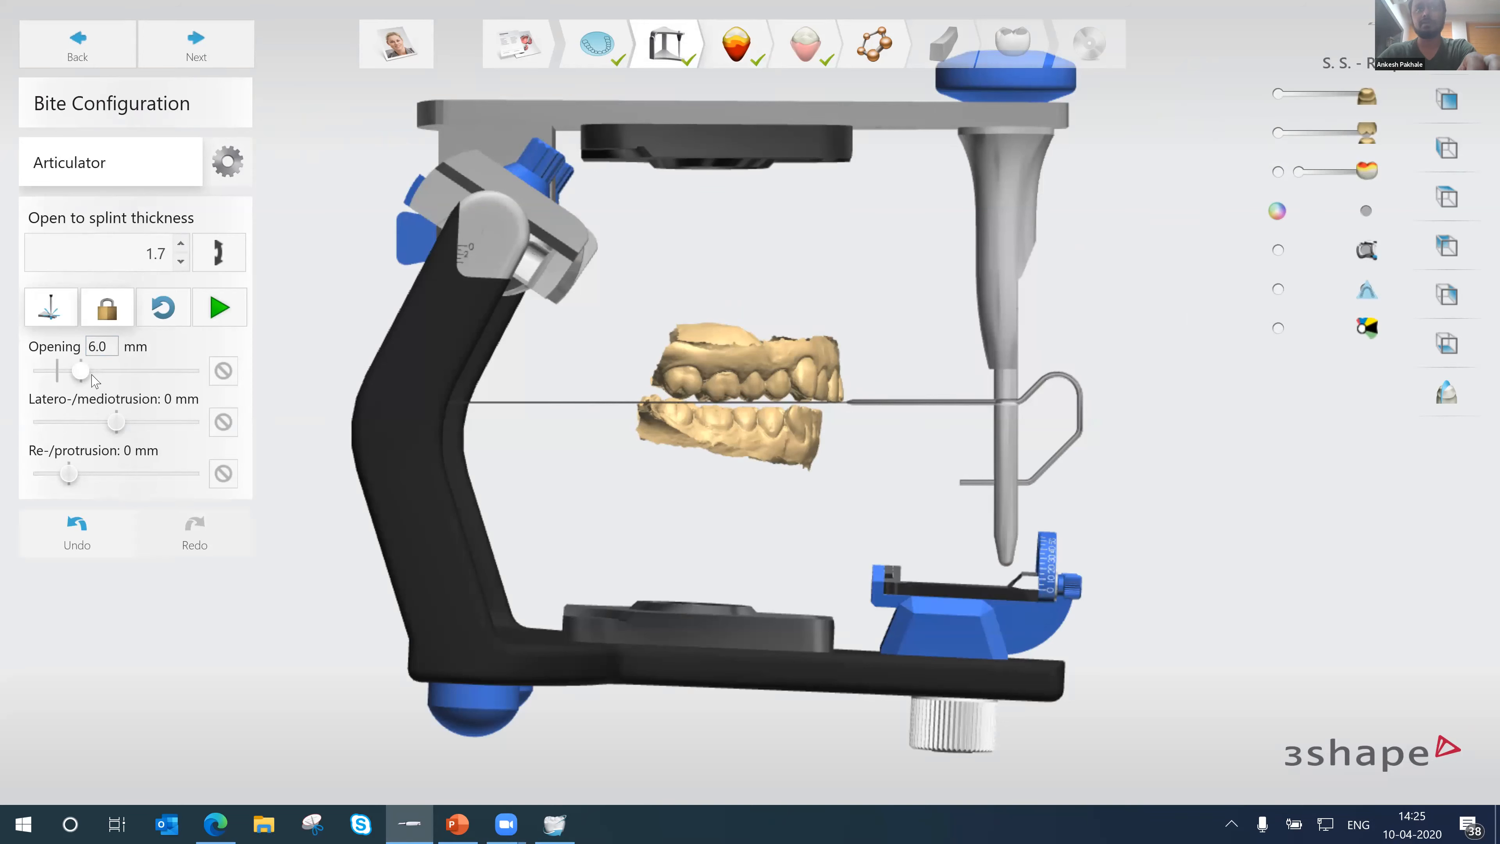
left_click_drag(92, 376, 113, 376)
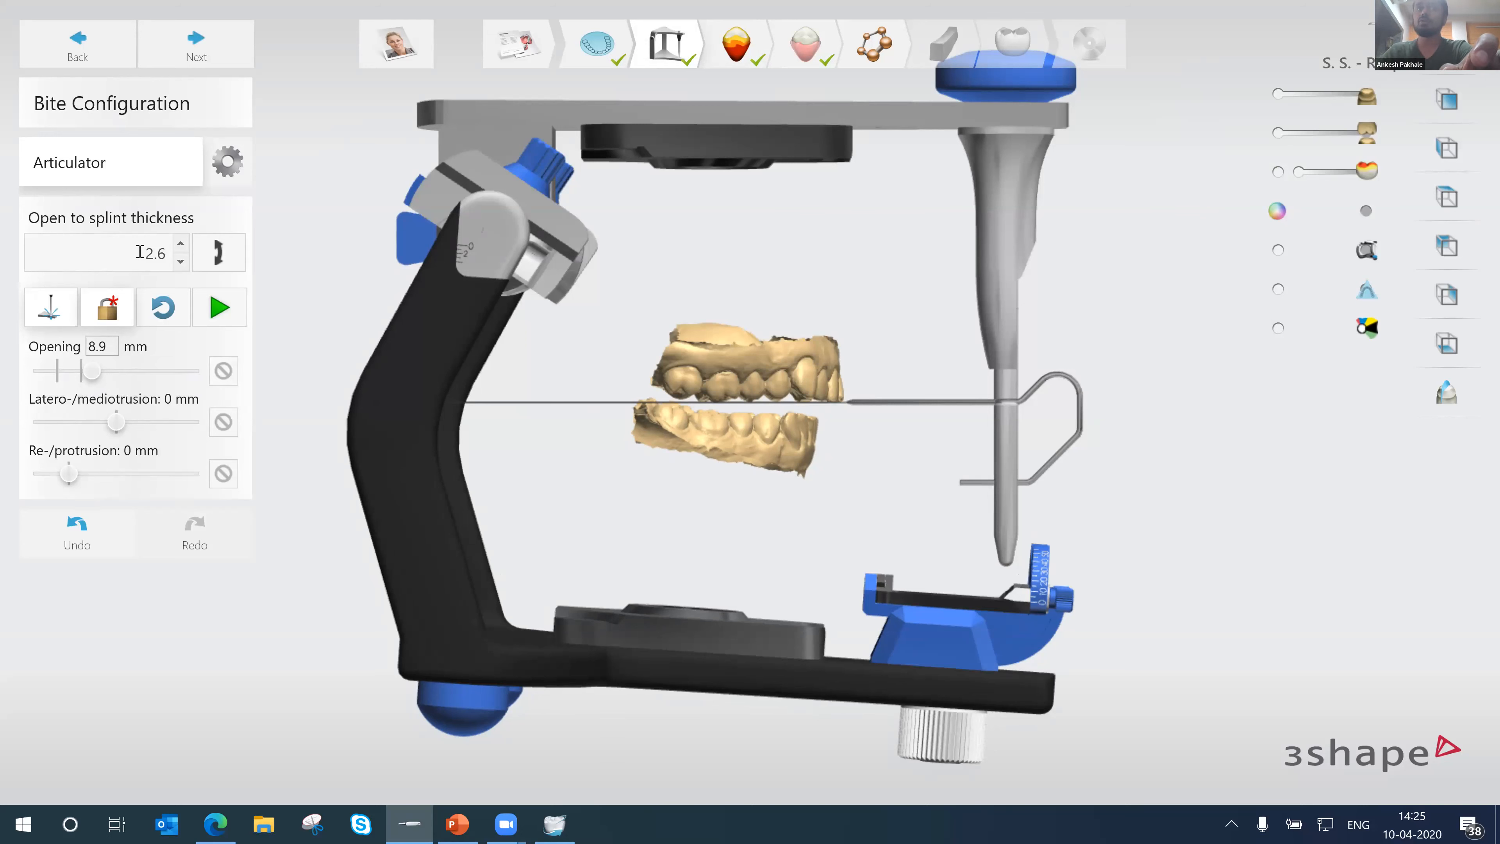
left_click(111, 252)
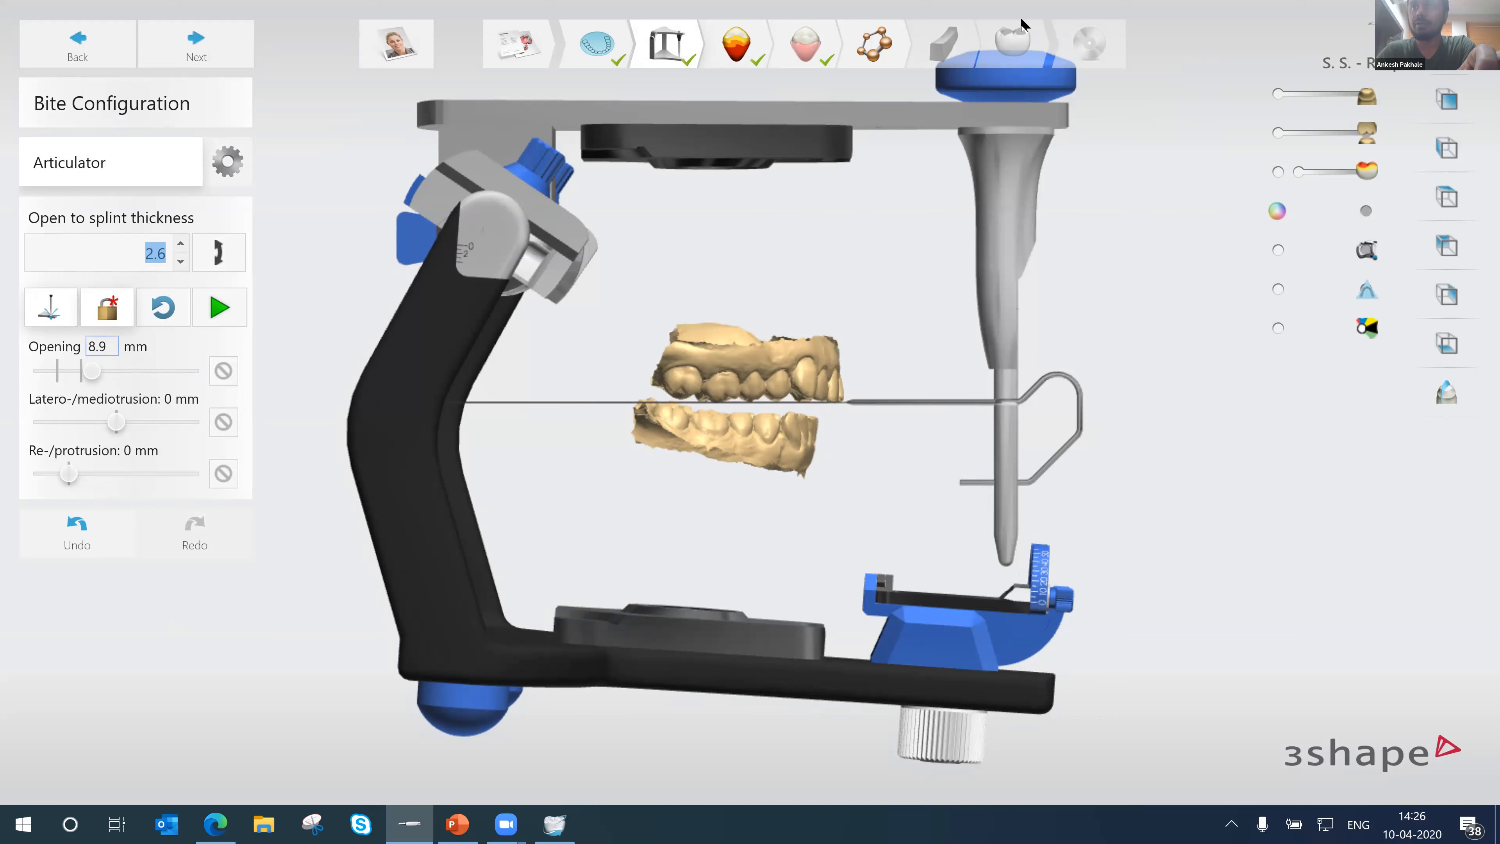
- Undo all recorded jaw position changes in the bite configuration
key("ctrl+z")
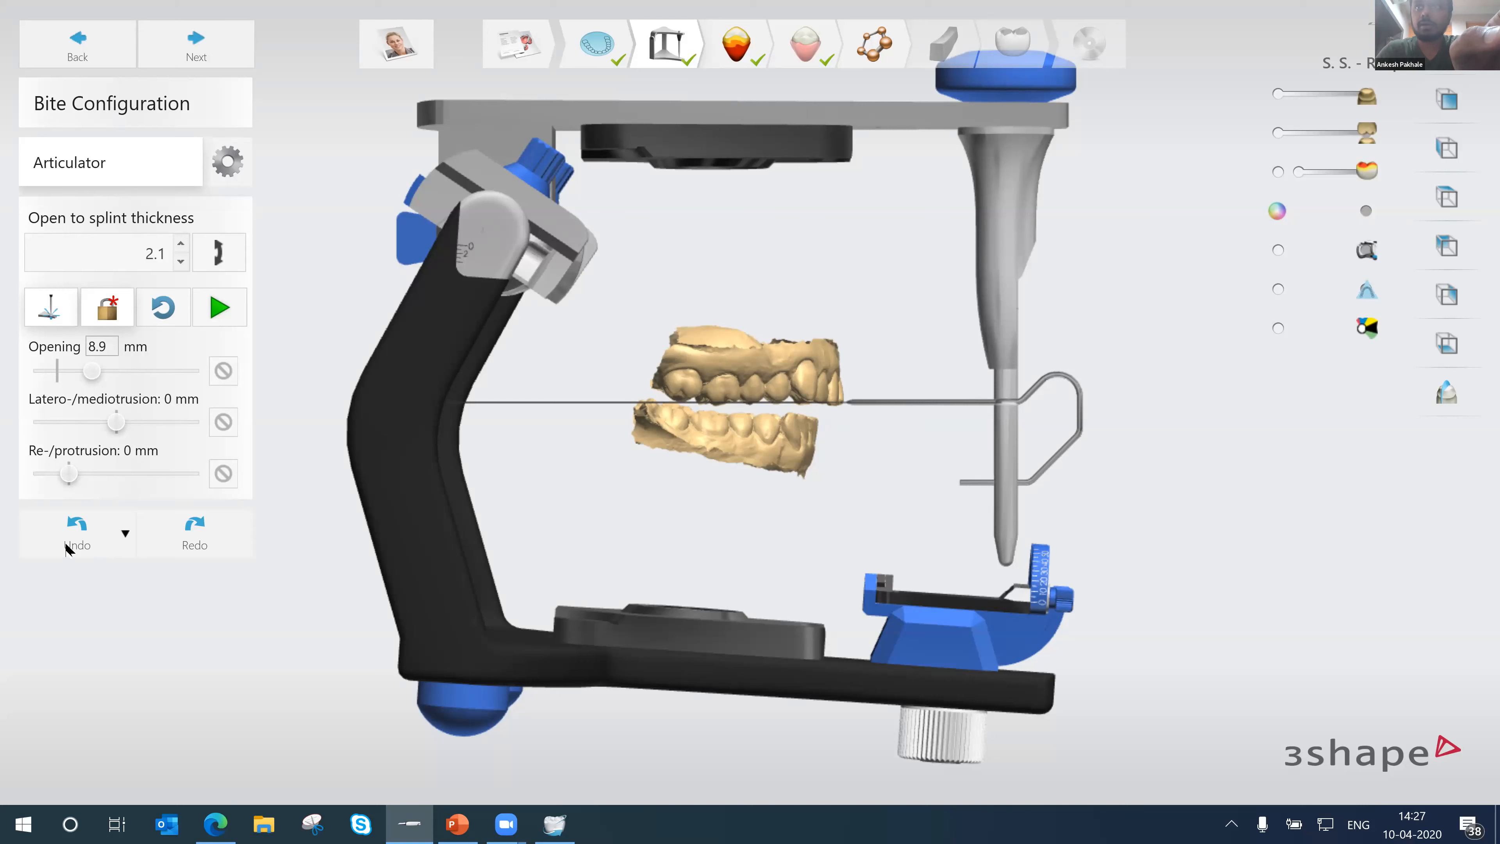
left_click(78, 541)
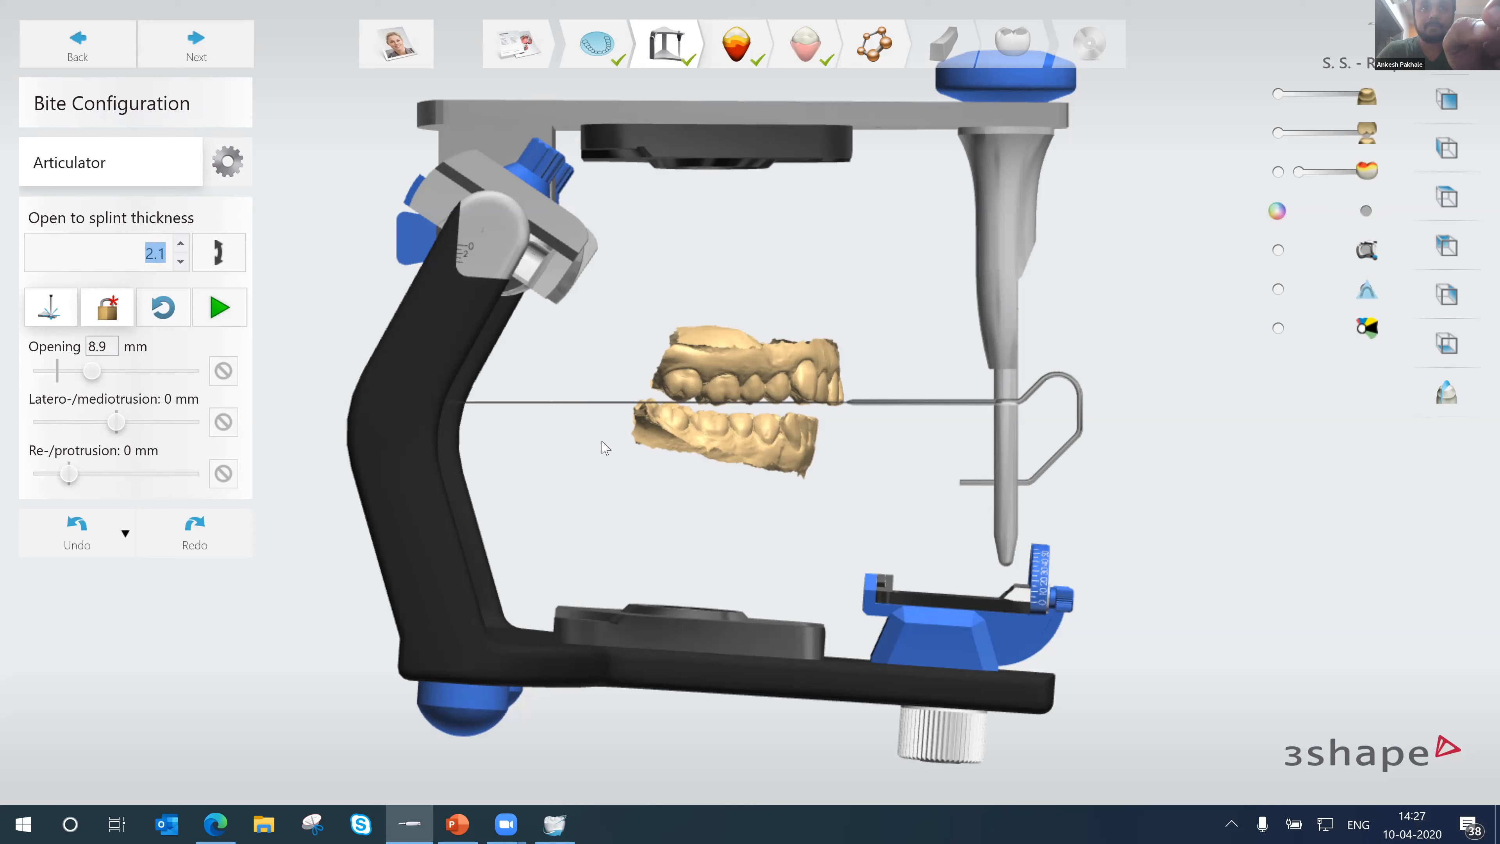
left_click(56, 537)
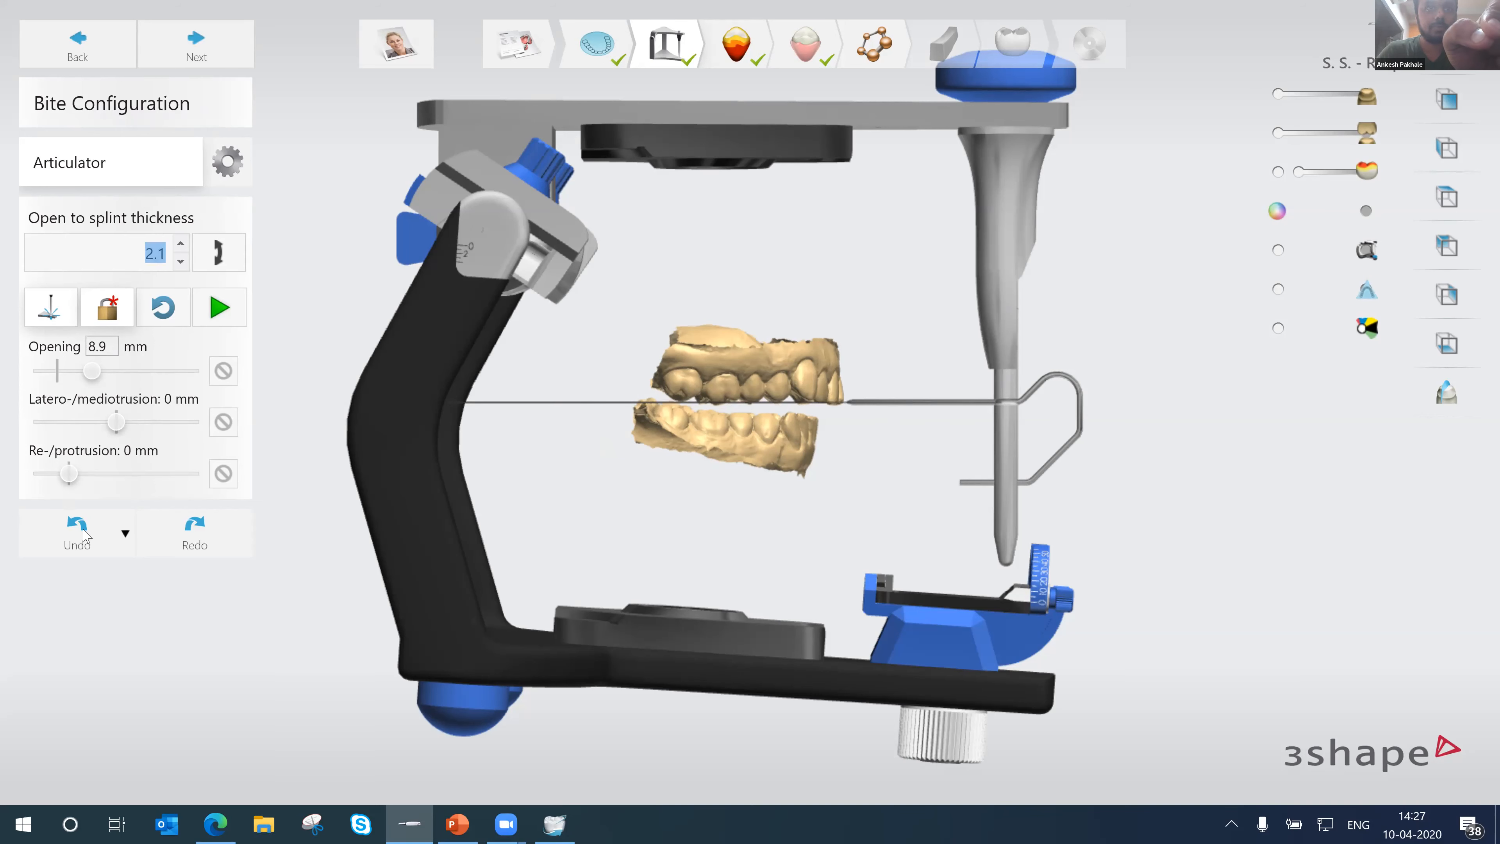
left_click(85, 535)
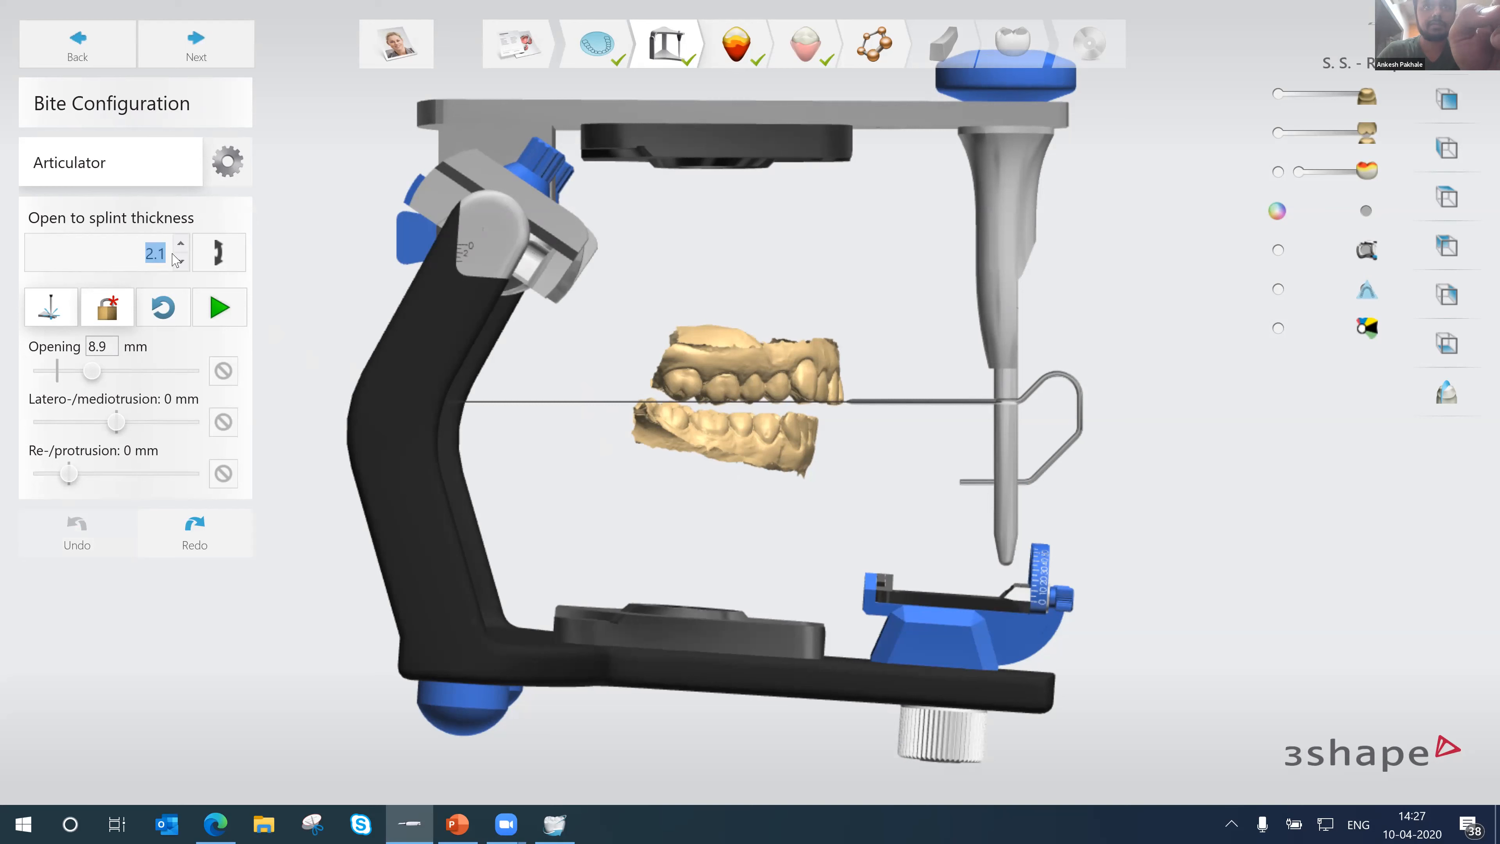
- Set the splint thickness to 1.7 and open the bite to it
type("1")
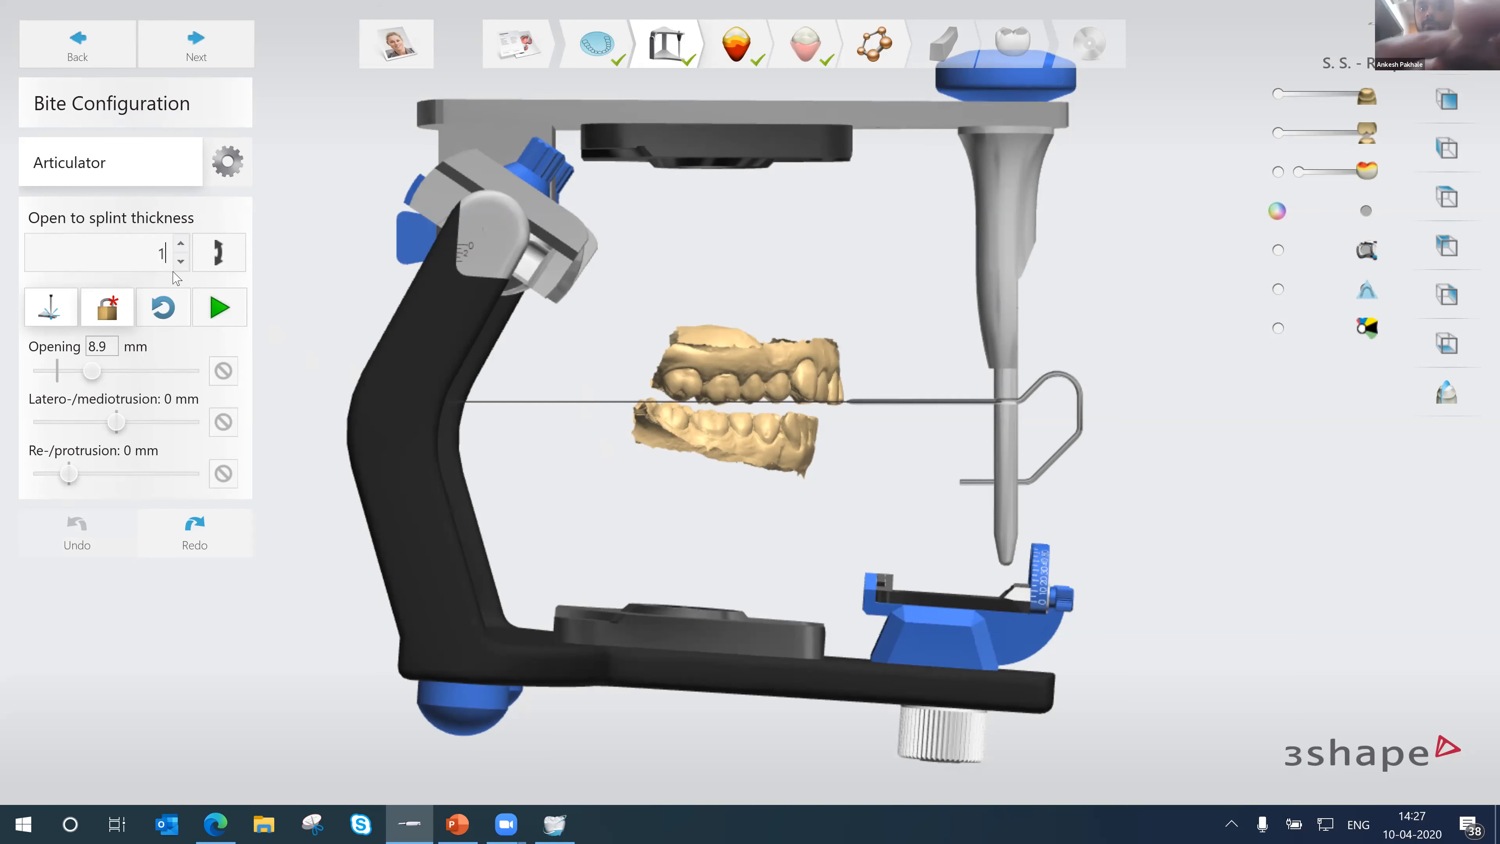
type(".7")
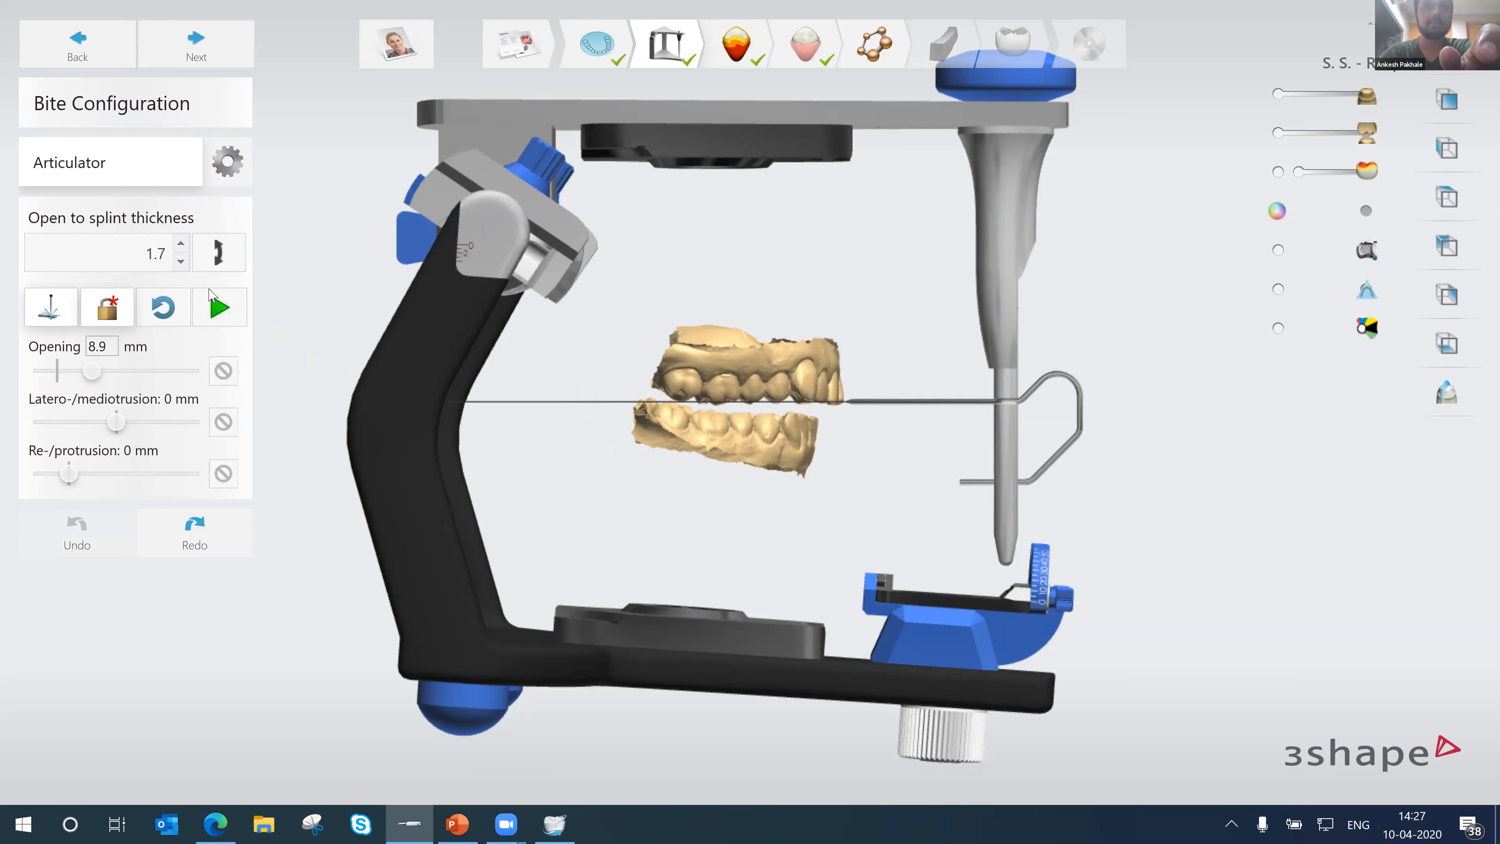
left_click(219, 260)
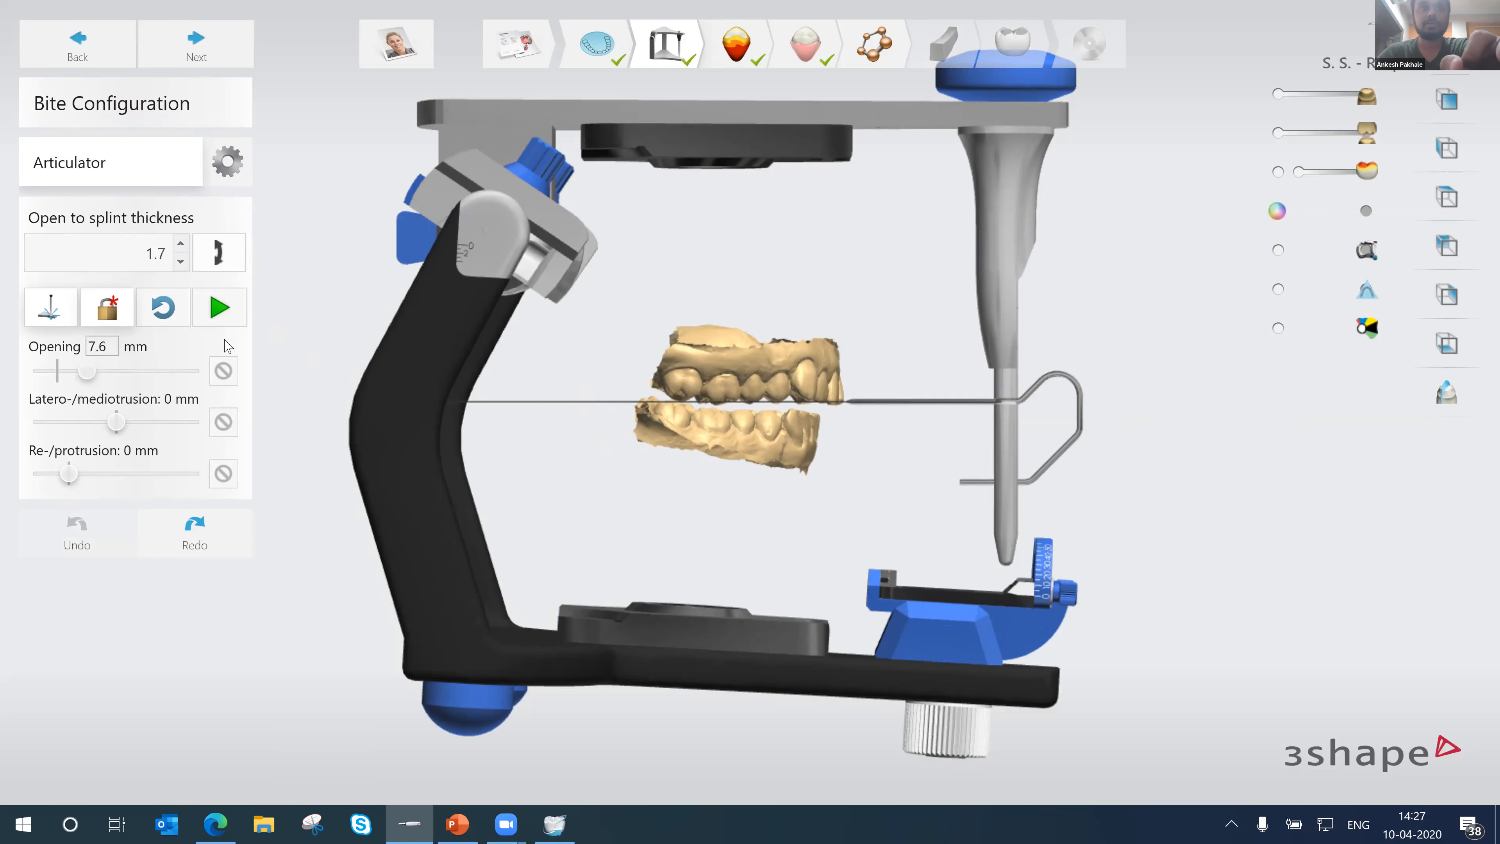
- Play and pause the articulator movements to examine the jaw contacts, and return to the bite configuration
left_click(225, 317)
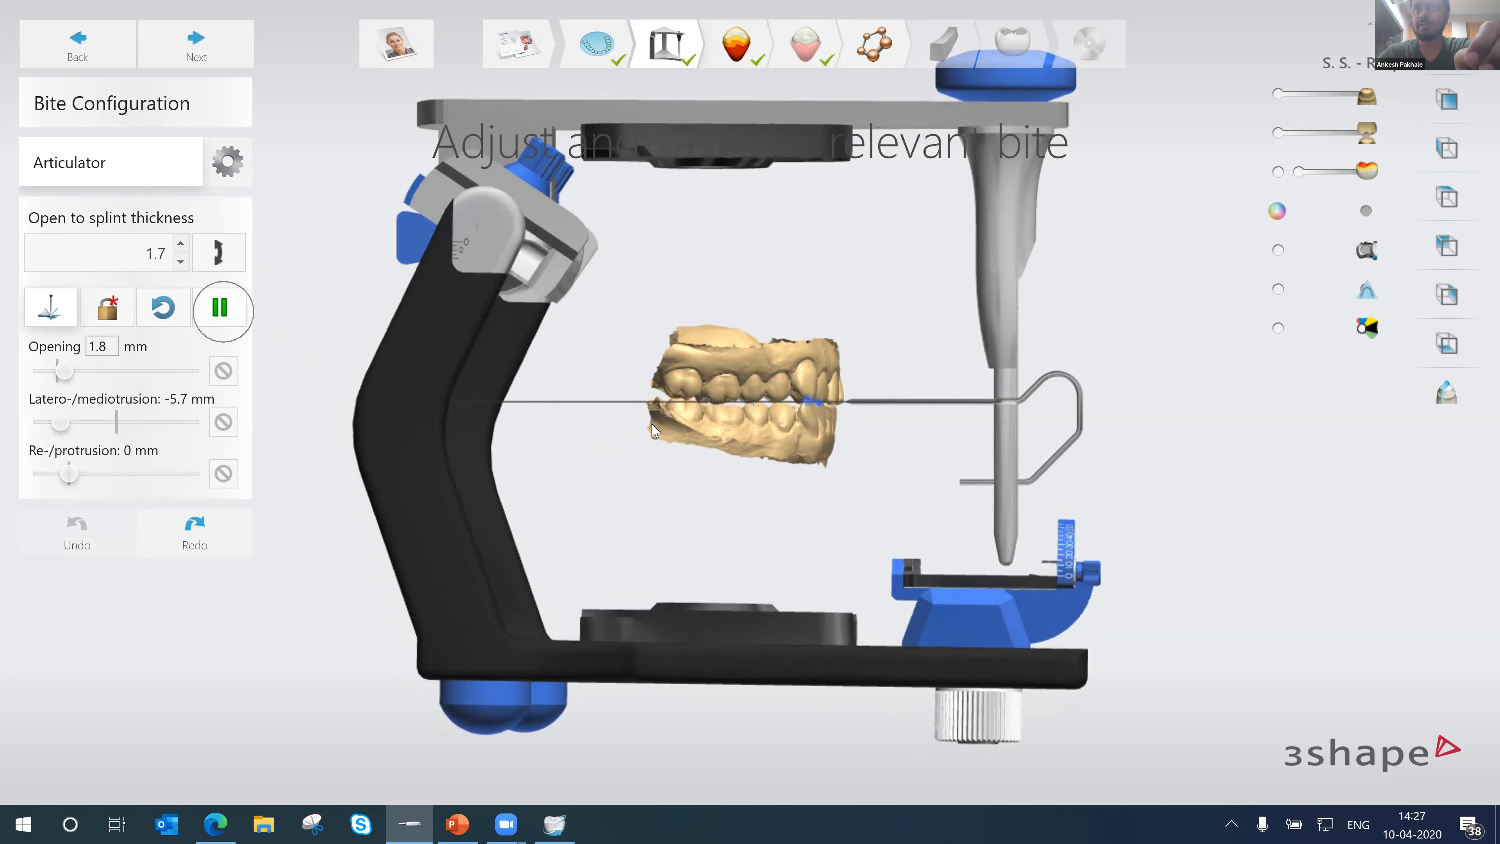
mouse_move(699, 453)
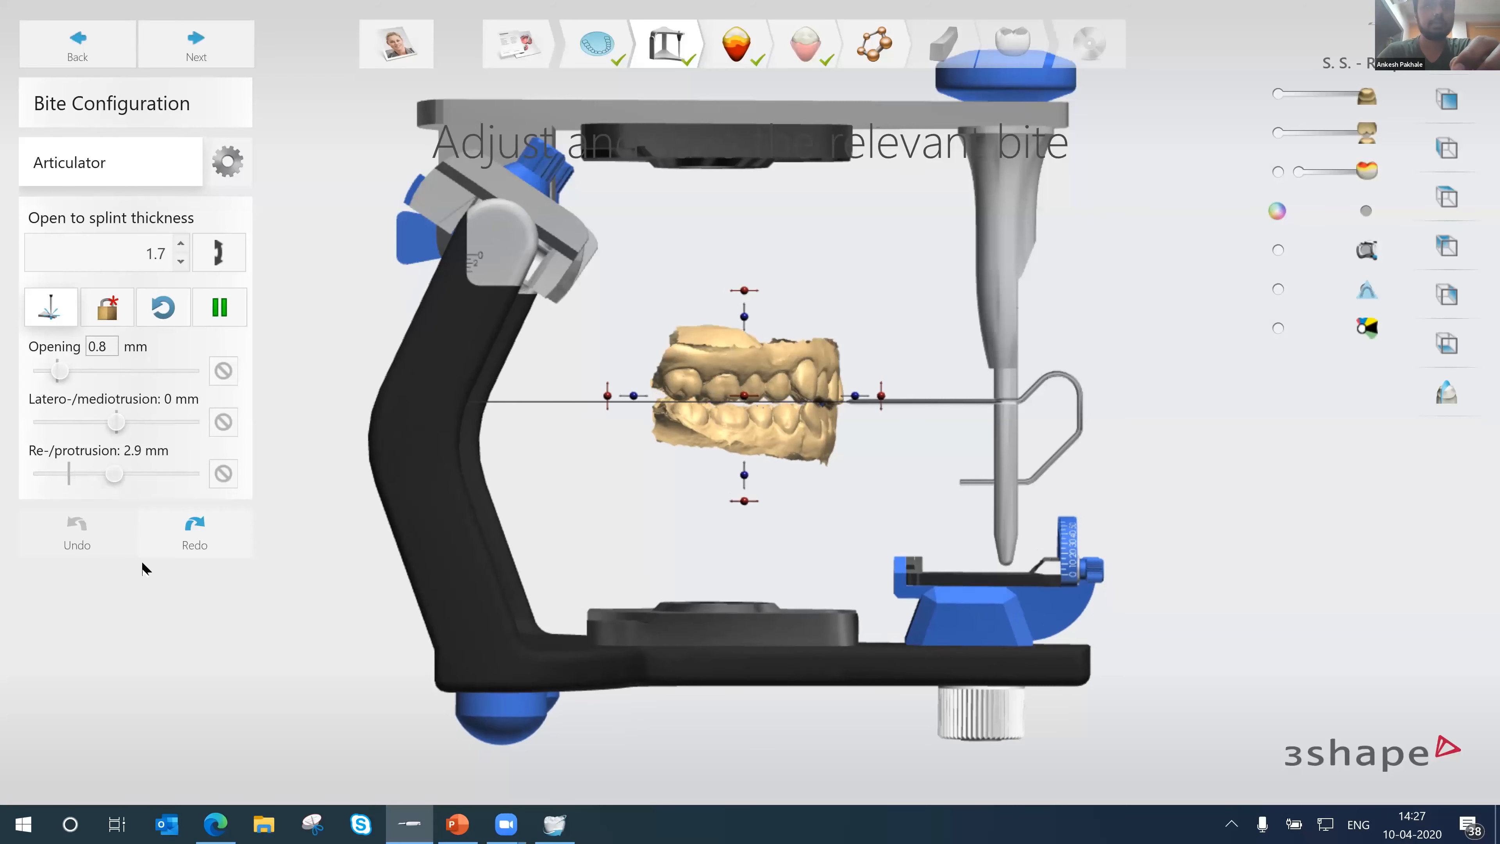
left_click(219, 307)
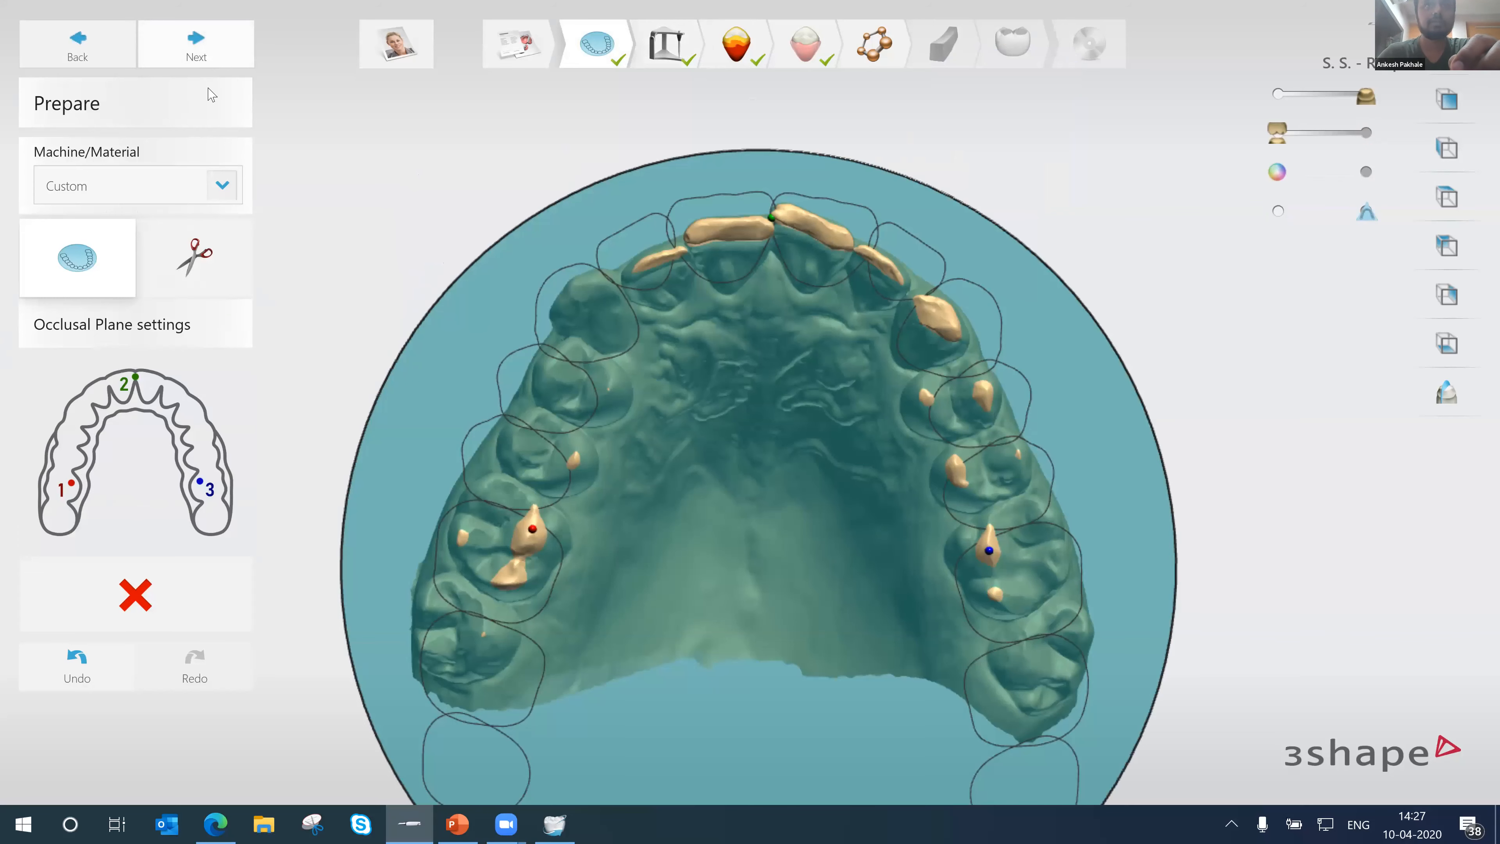
left_click(204, 59)
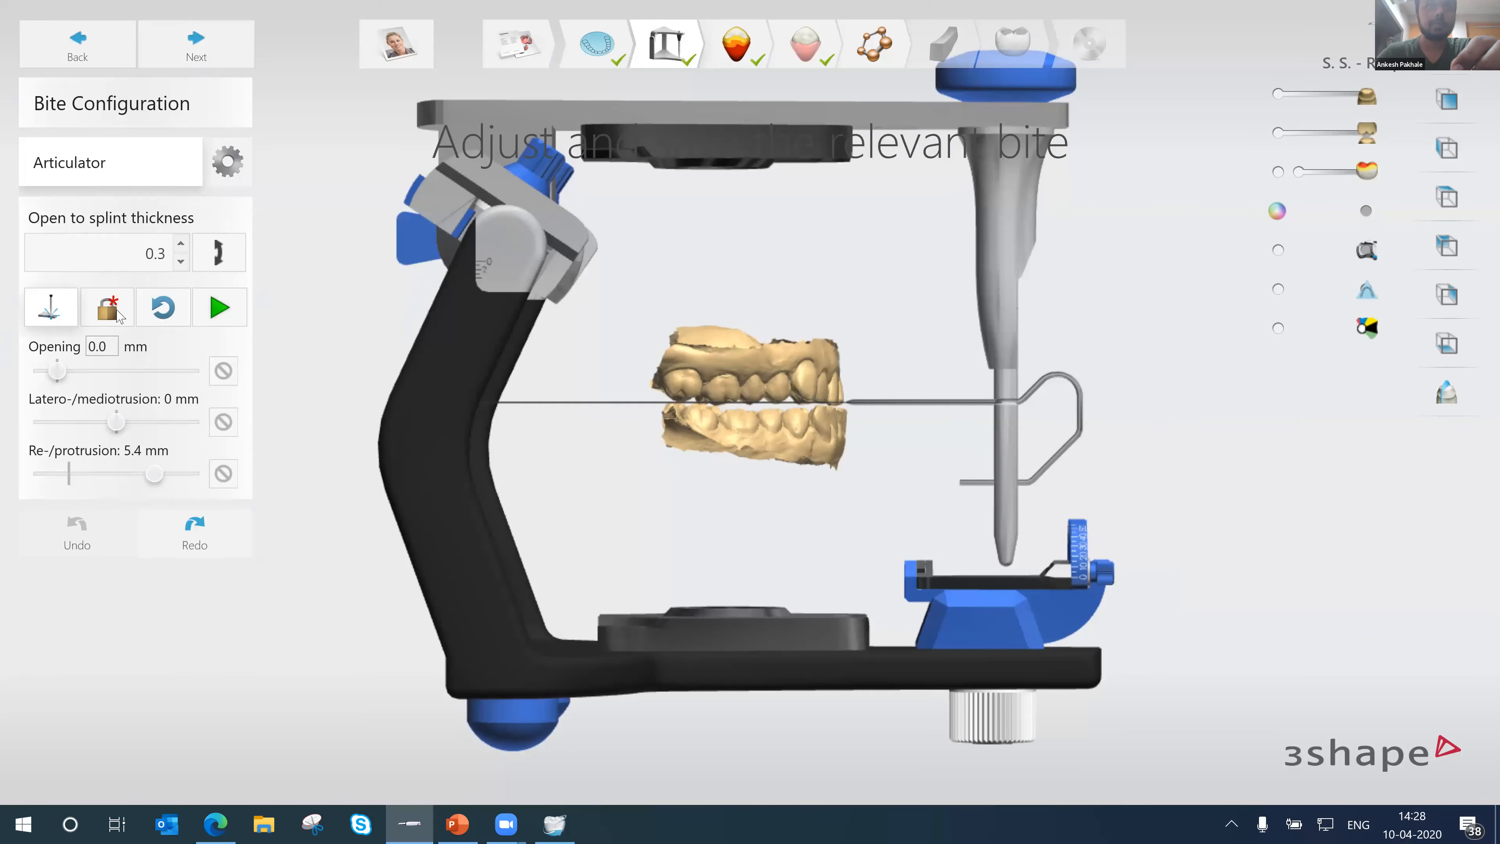
- Lock the current bite, undo that occlusion change and leave the jaw alignment unlocked
left_click(118, 315)
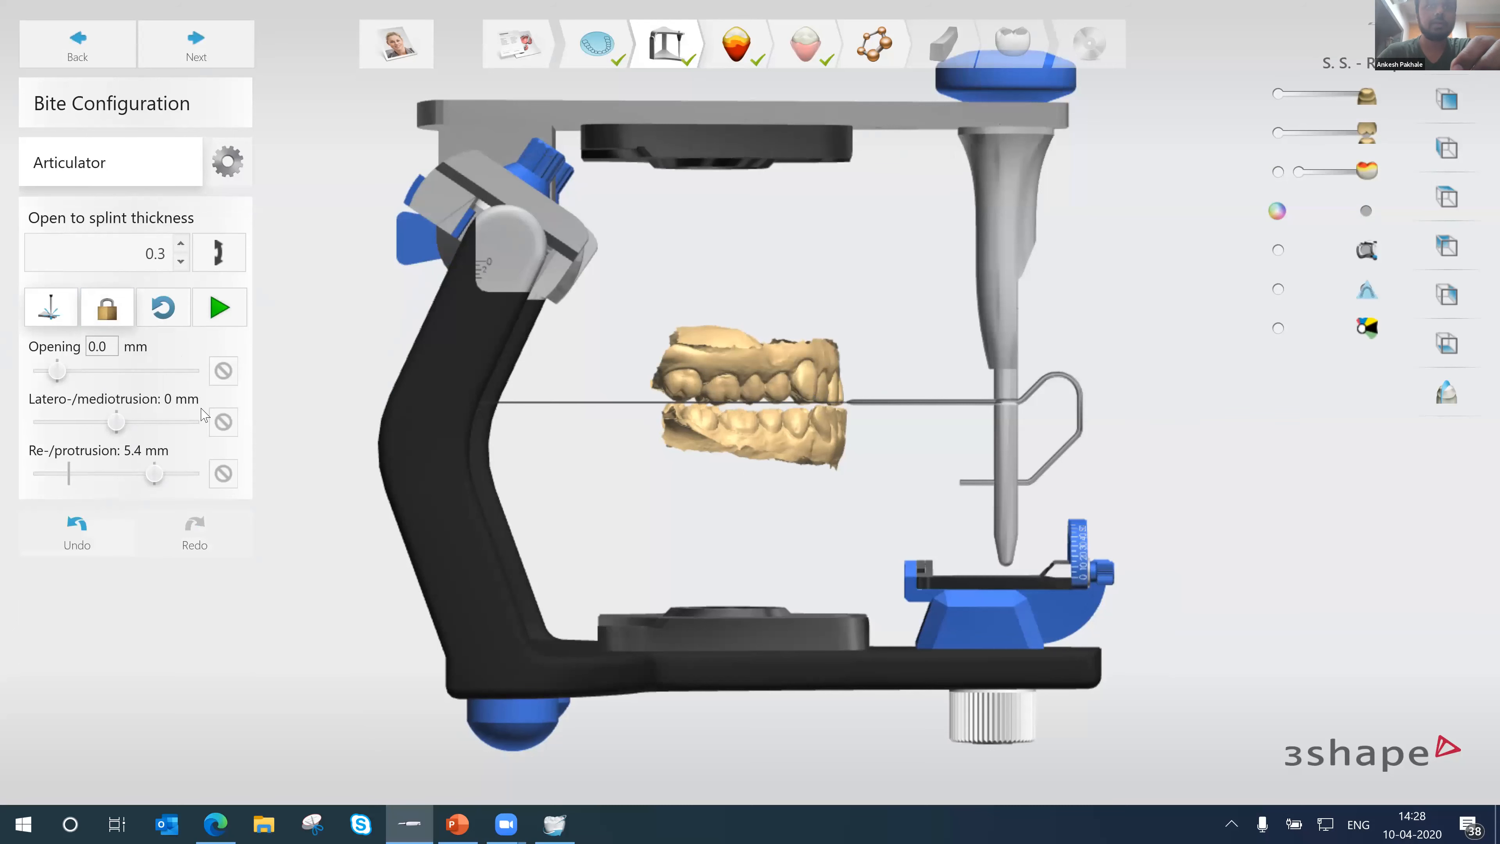
left_click(125, 534)
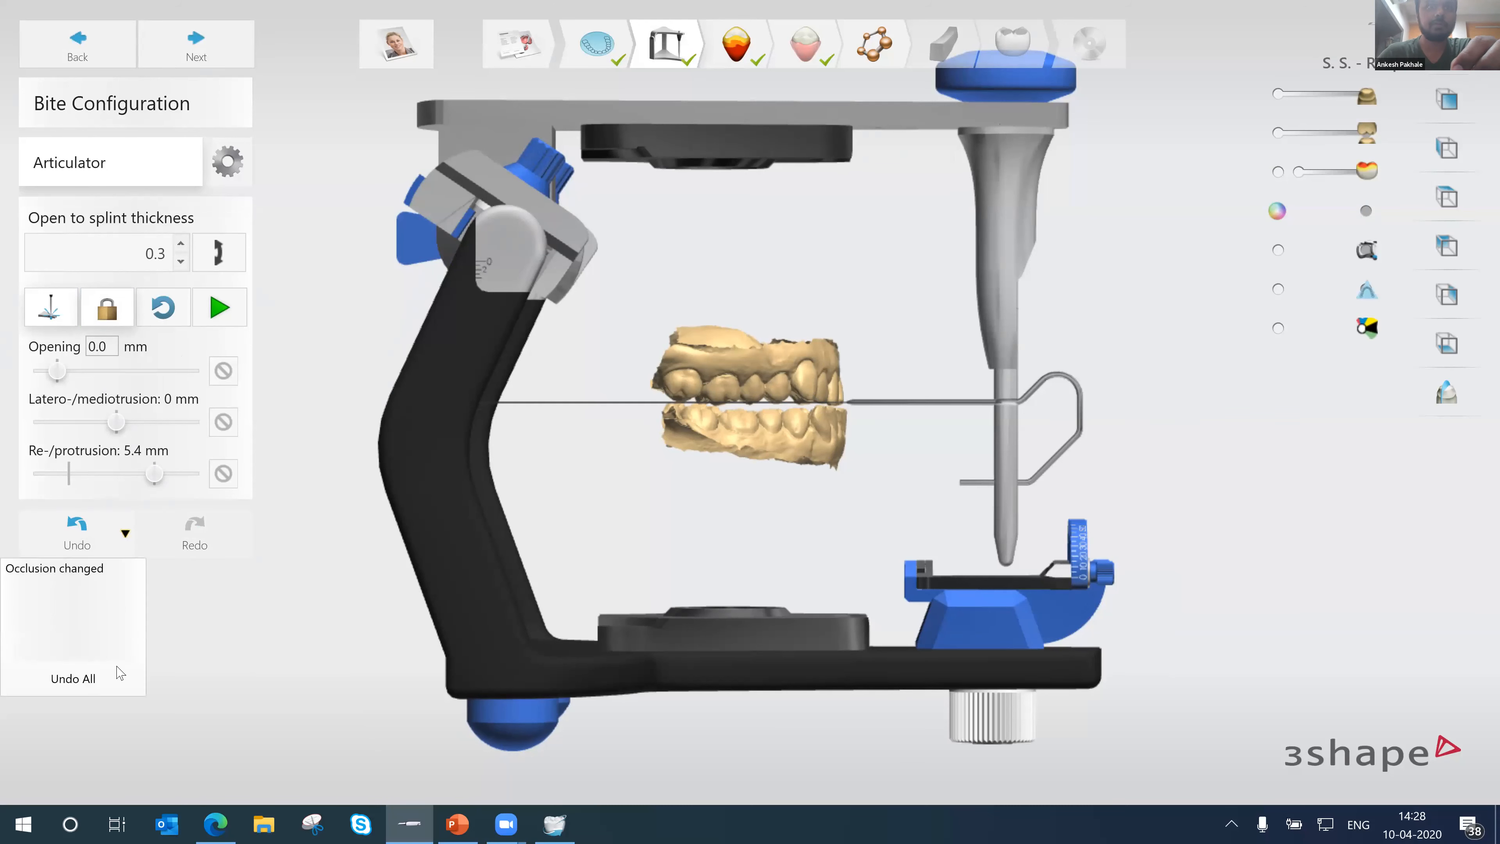
key("ctrl+z")
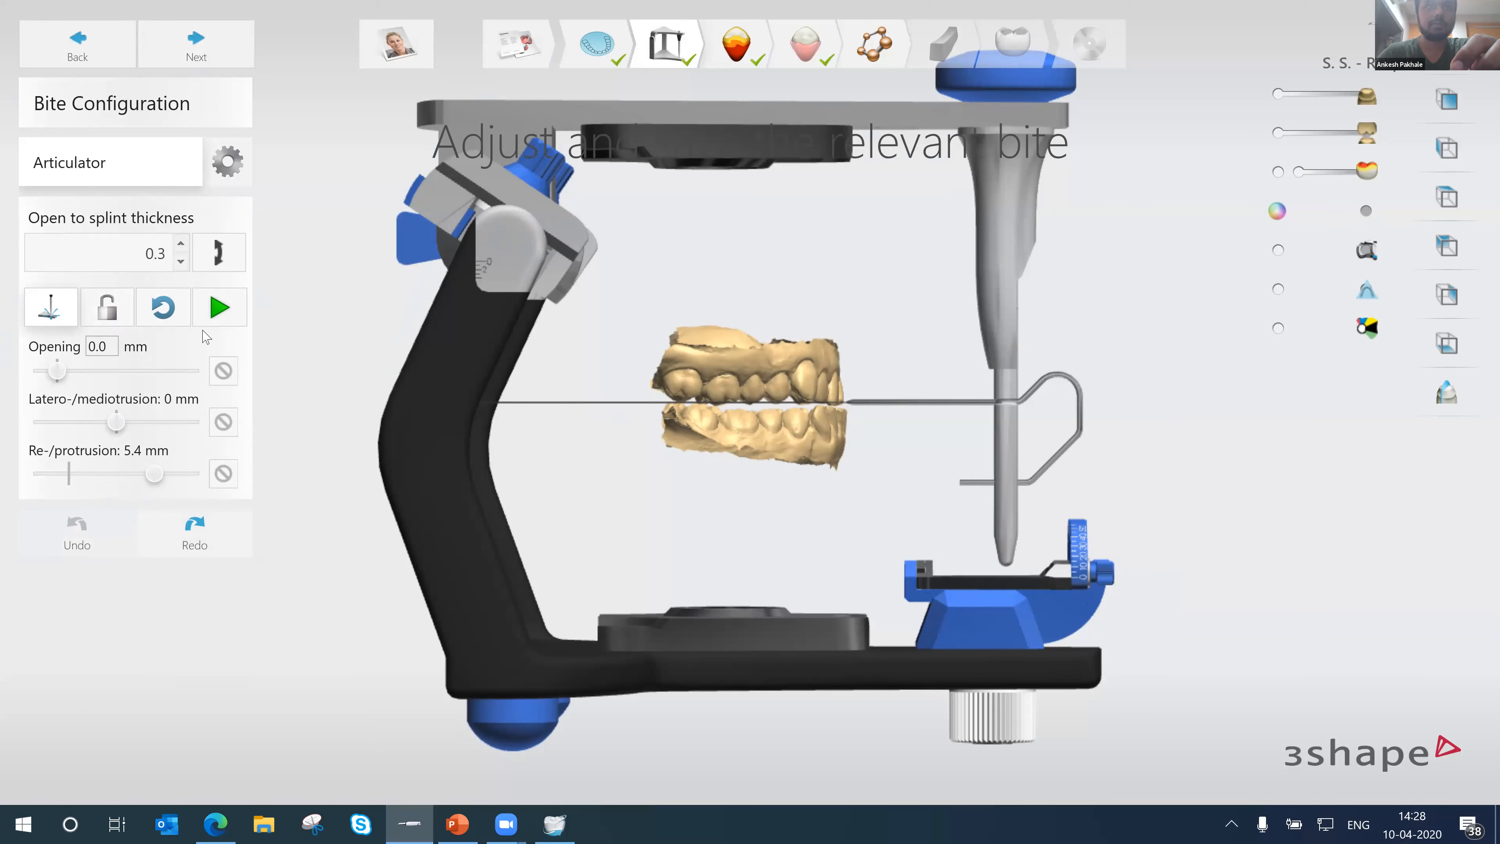
- Play the articulator movements again, stop them and reset the jaws to their starting position
left_click(223, 313)
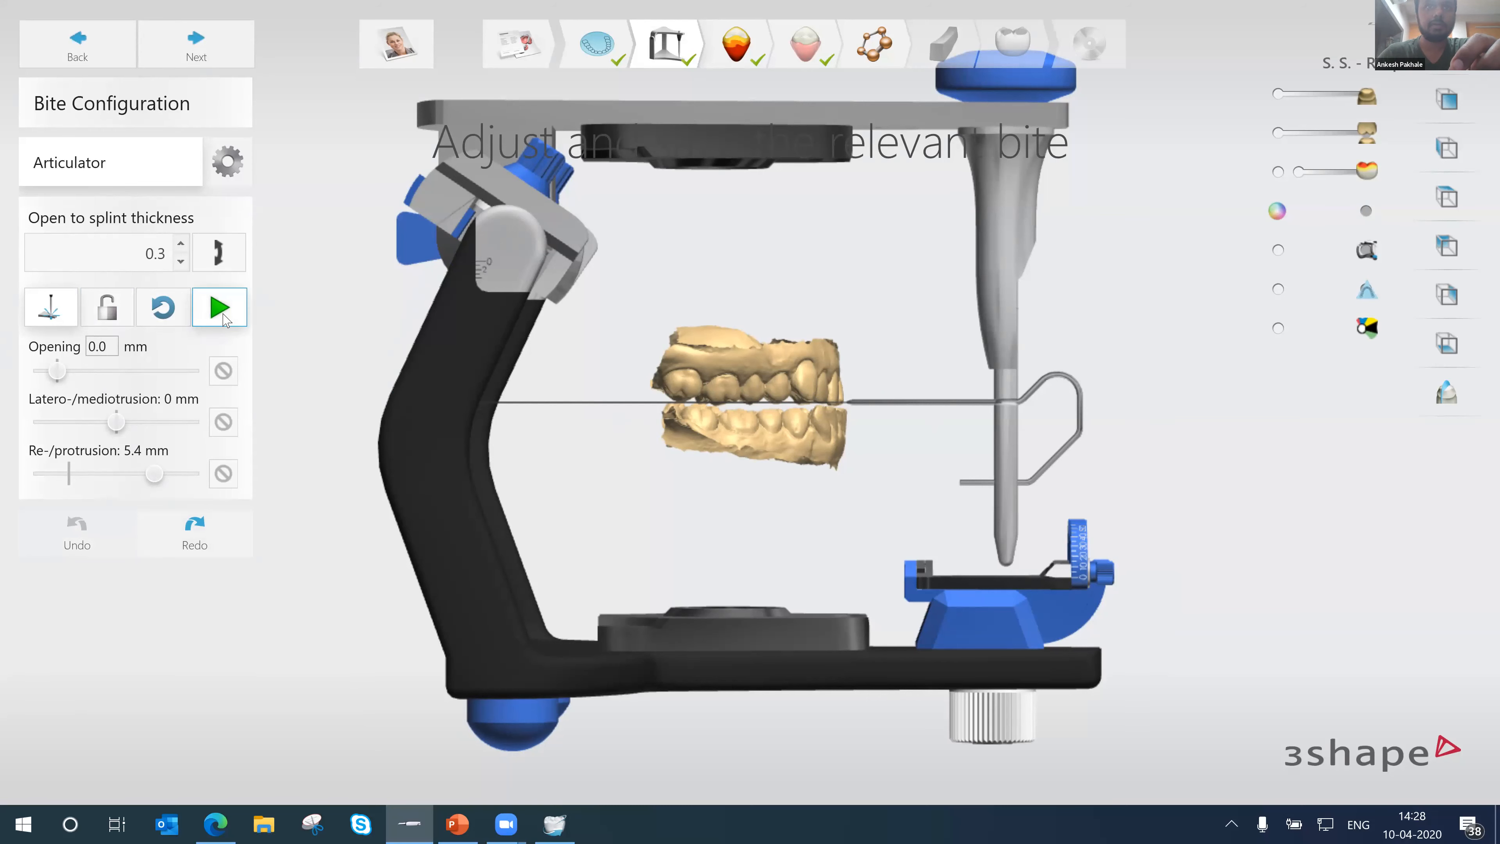
left_click(220, 307)
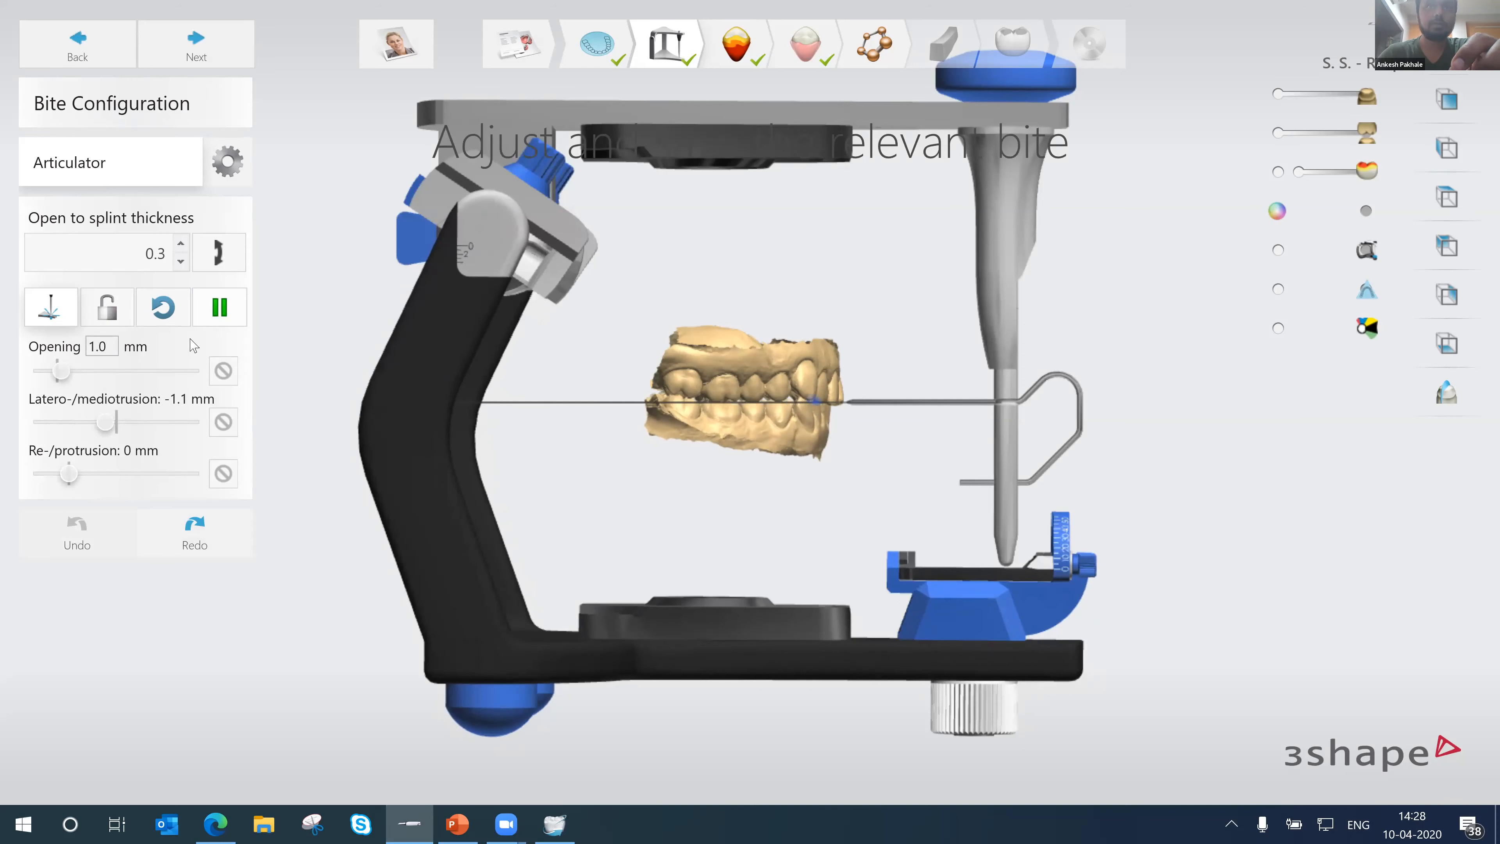
left_click(163, 308)
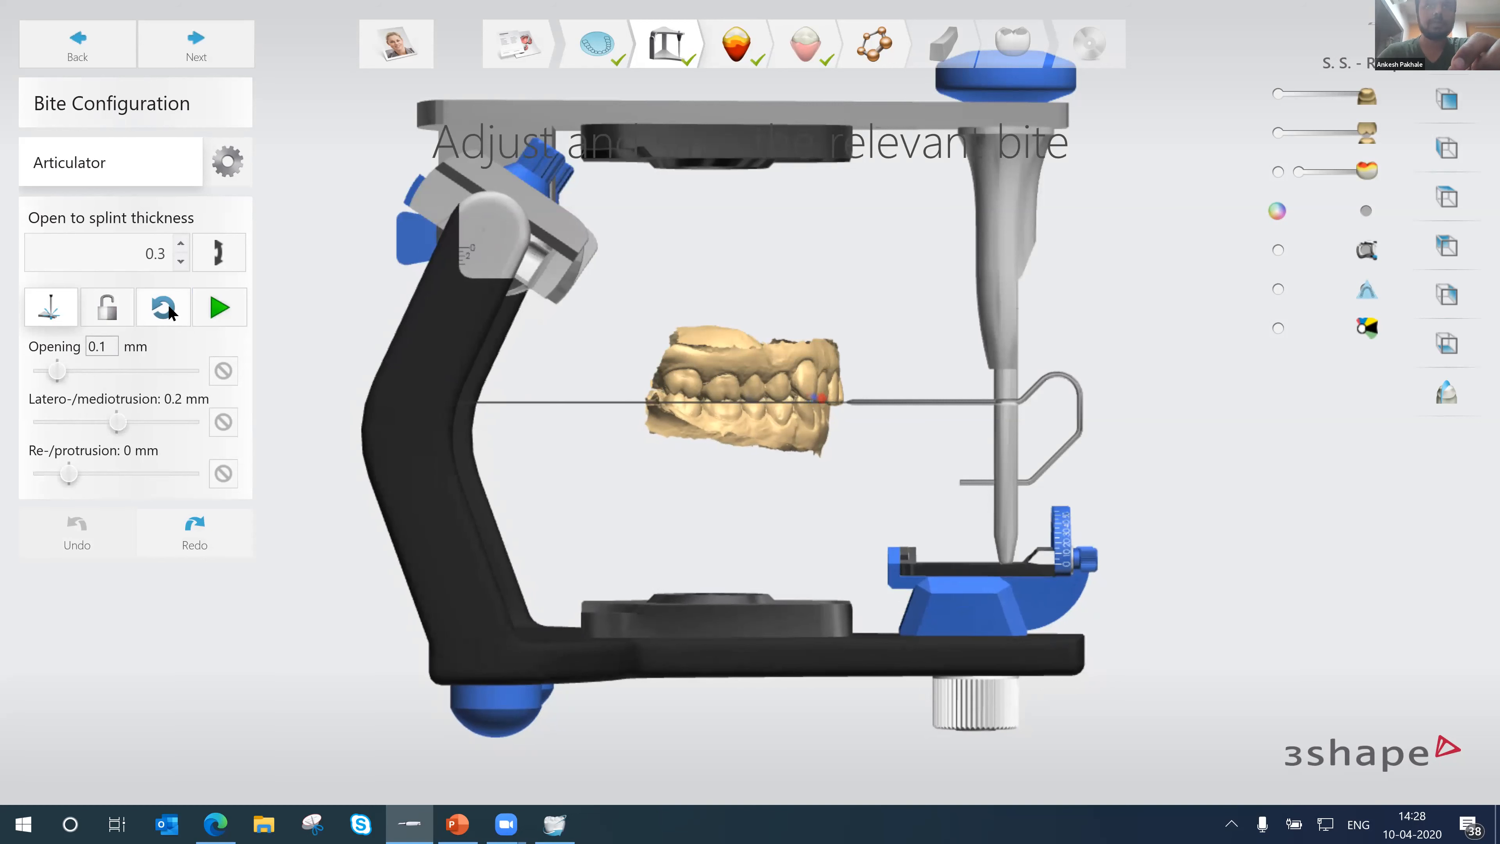
- Close the bite to a splint thickness of 0 and raise the upper jaw alone very slightly
left_click(217, 256)
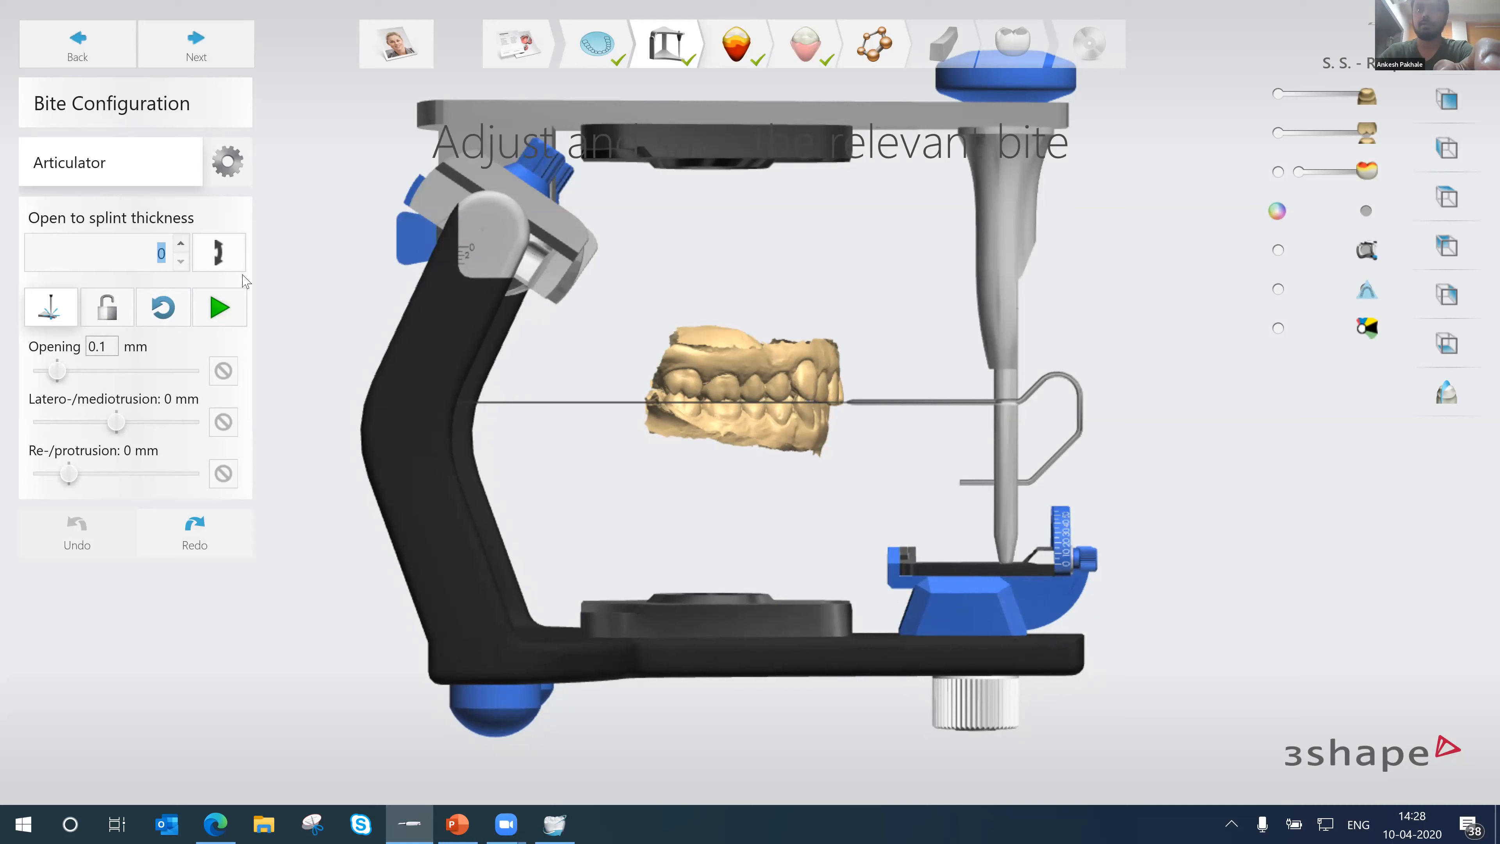
left_click(760, 347)
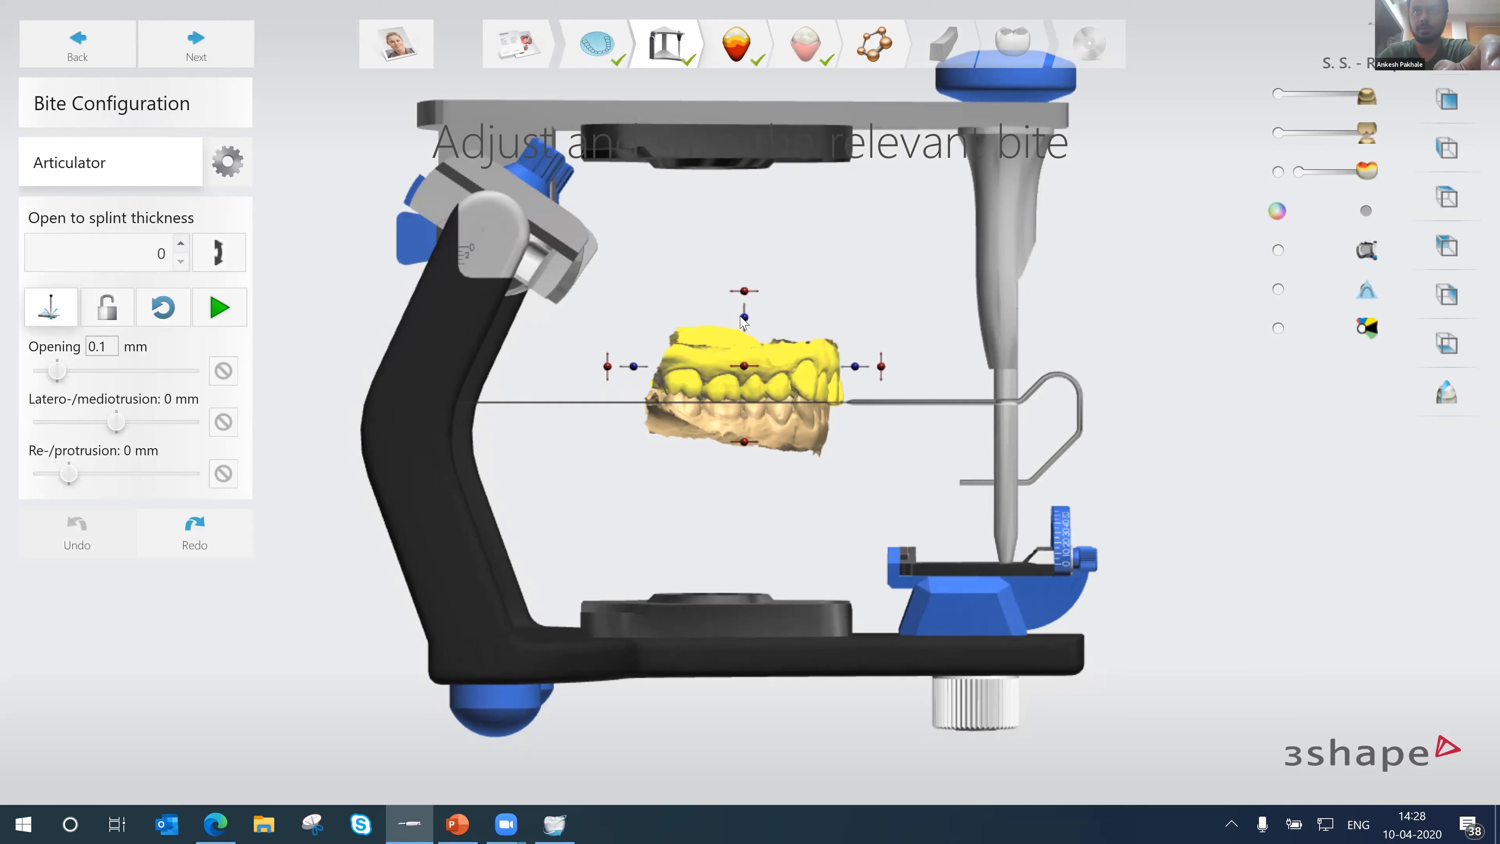
left_click_drag(746, 317, 749, 323)
- Reopen the adjusted jaws to a splint thickness of 1.7
left_click_drag(143, 253, 211, 257)
type("1.7")
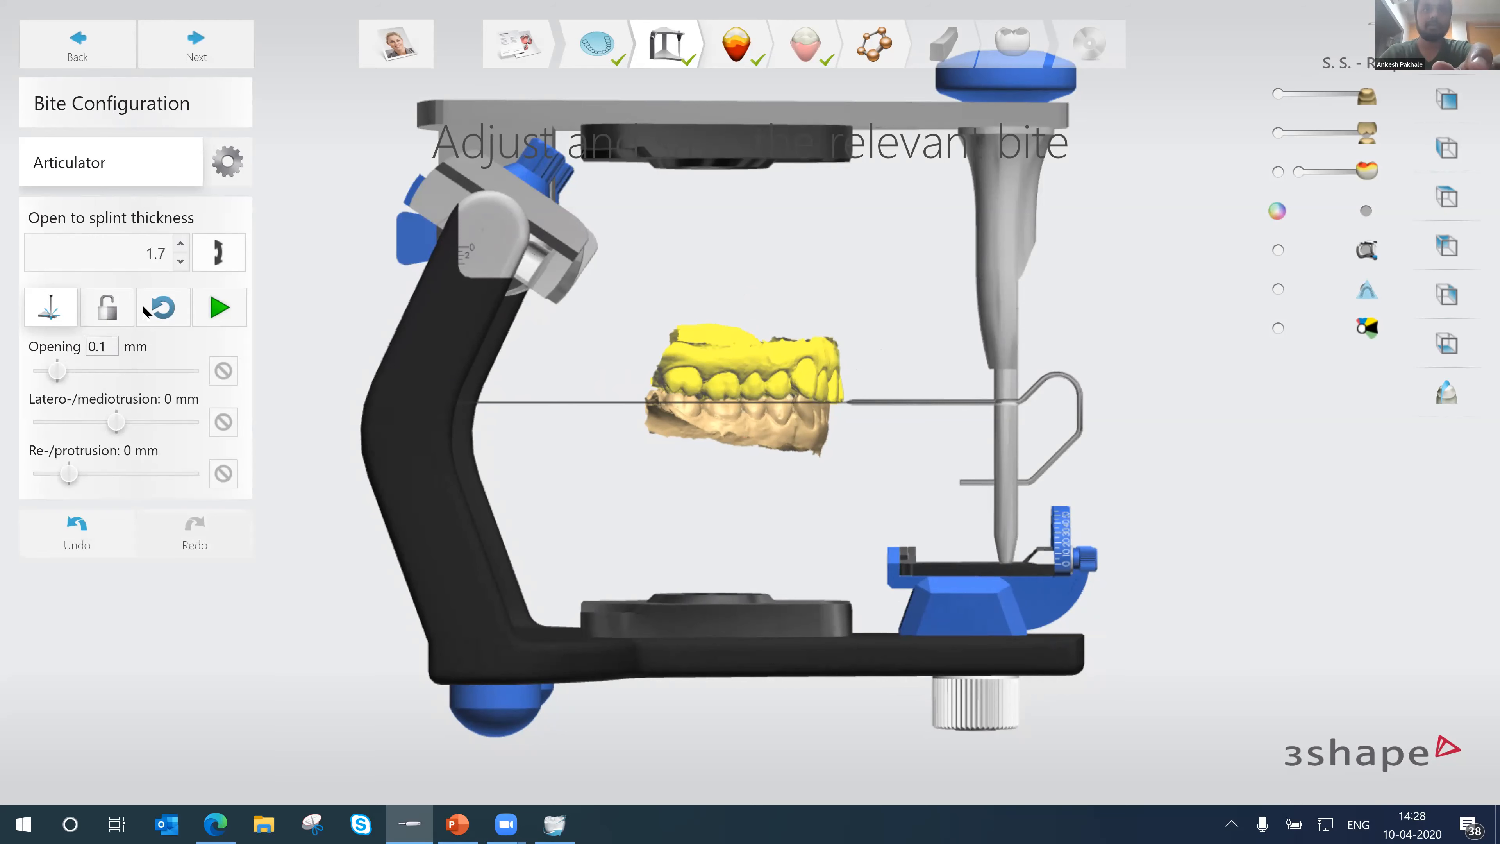
left_click(242, 264)
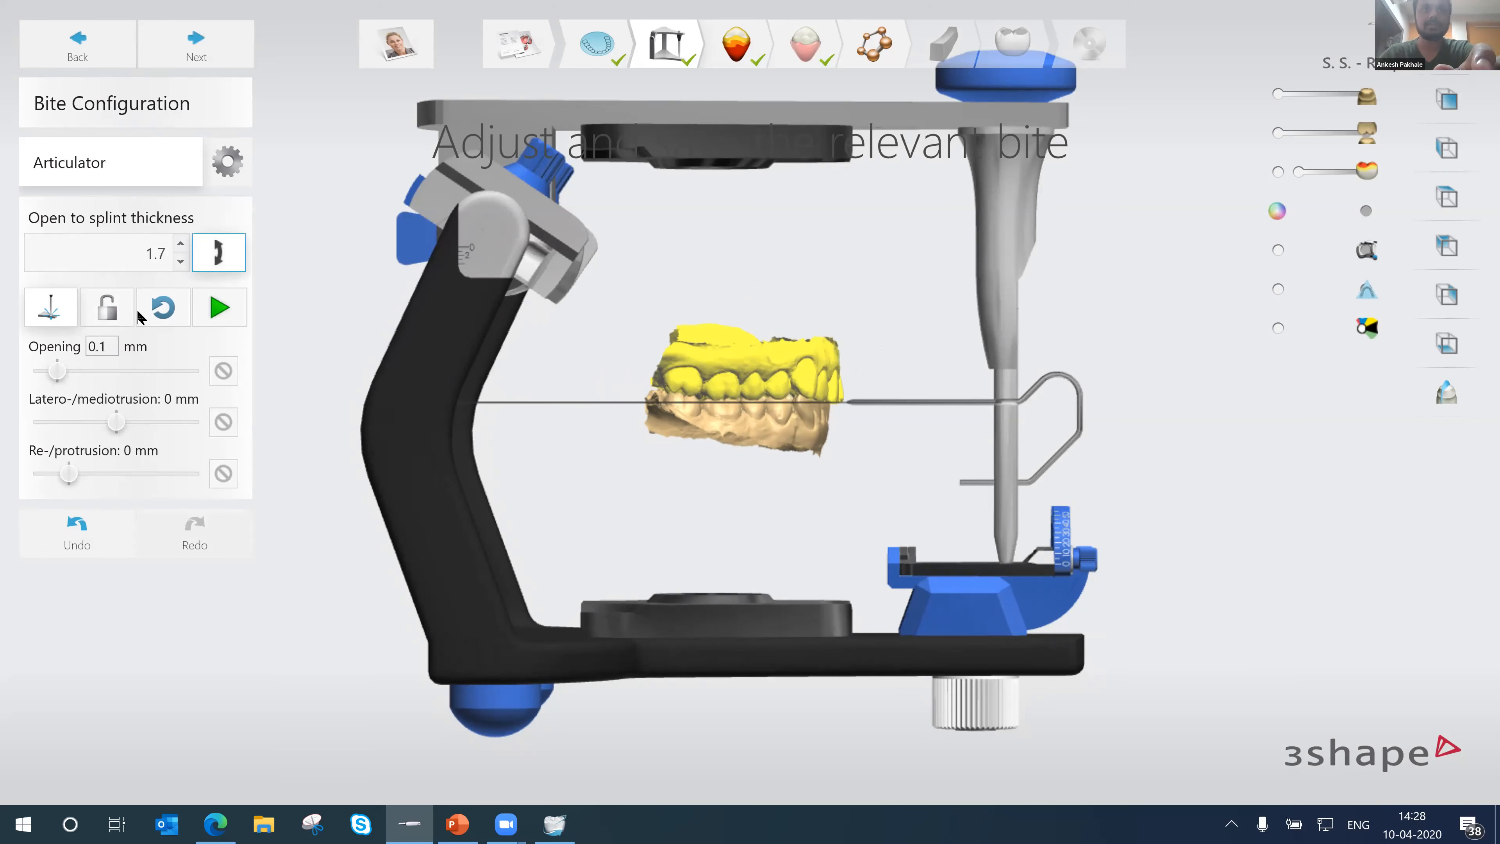
- Lock the adjusted jaw alignment and continue to the Blocking Out stage
left_click(109, 305)
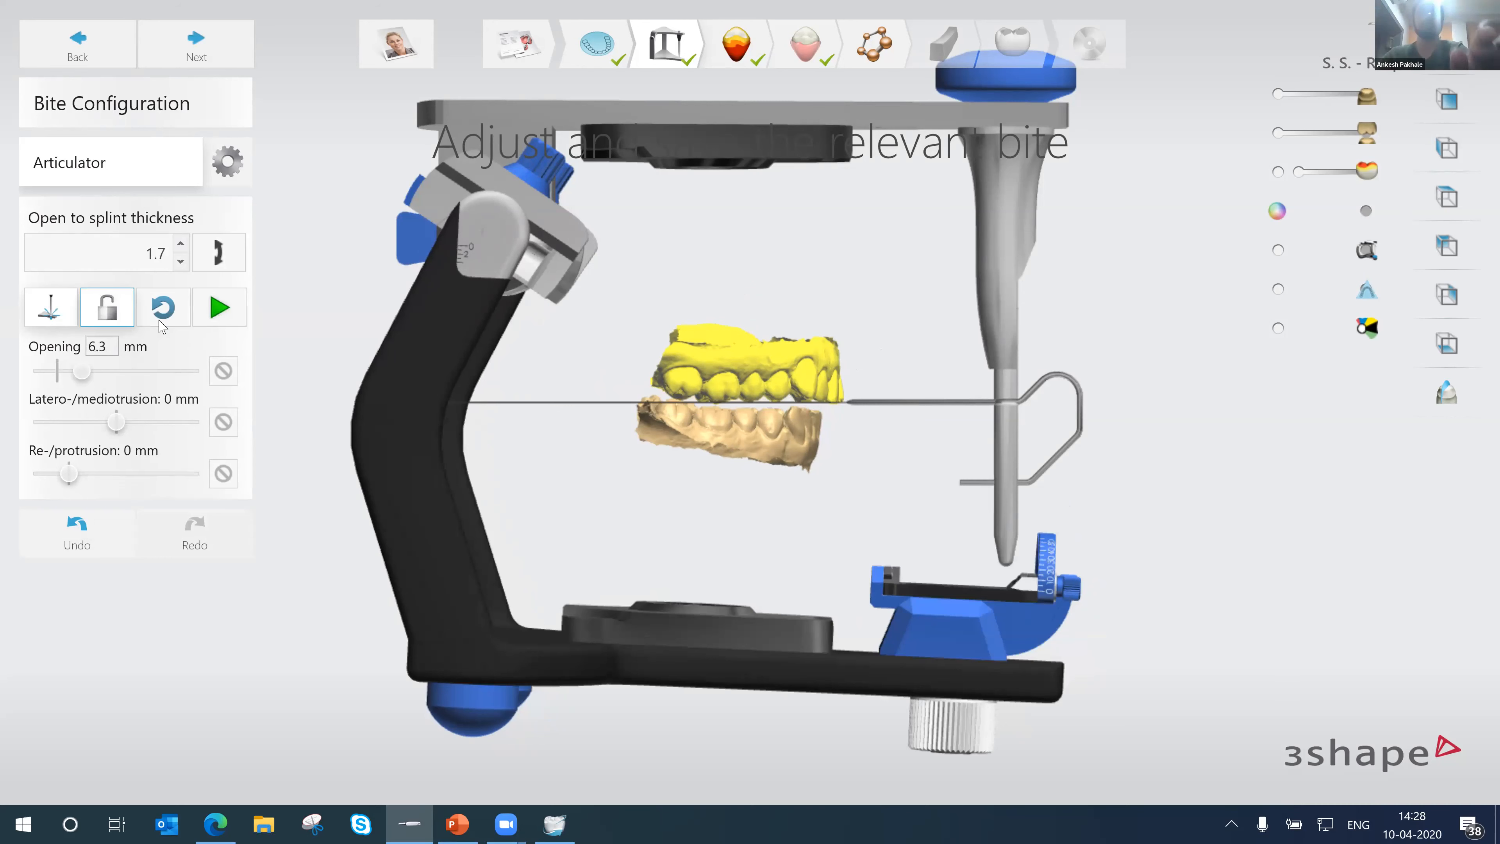
left_click(204, 51)
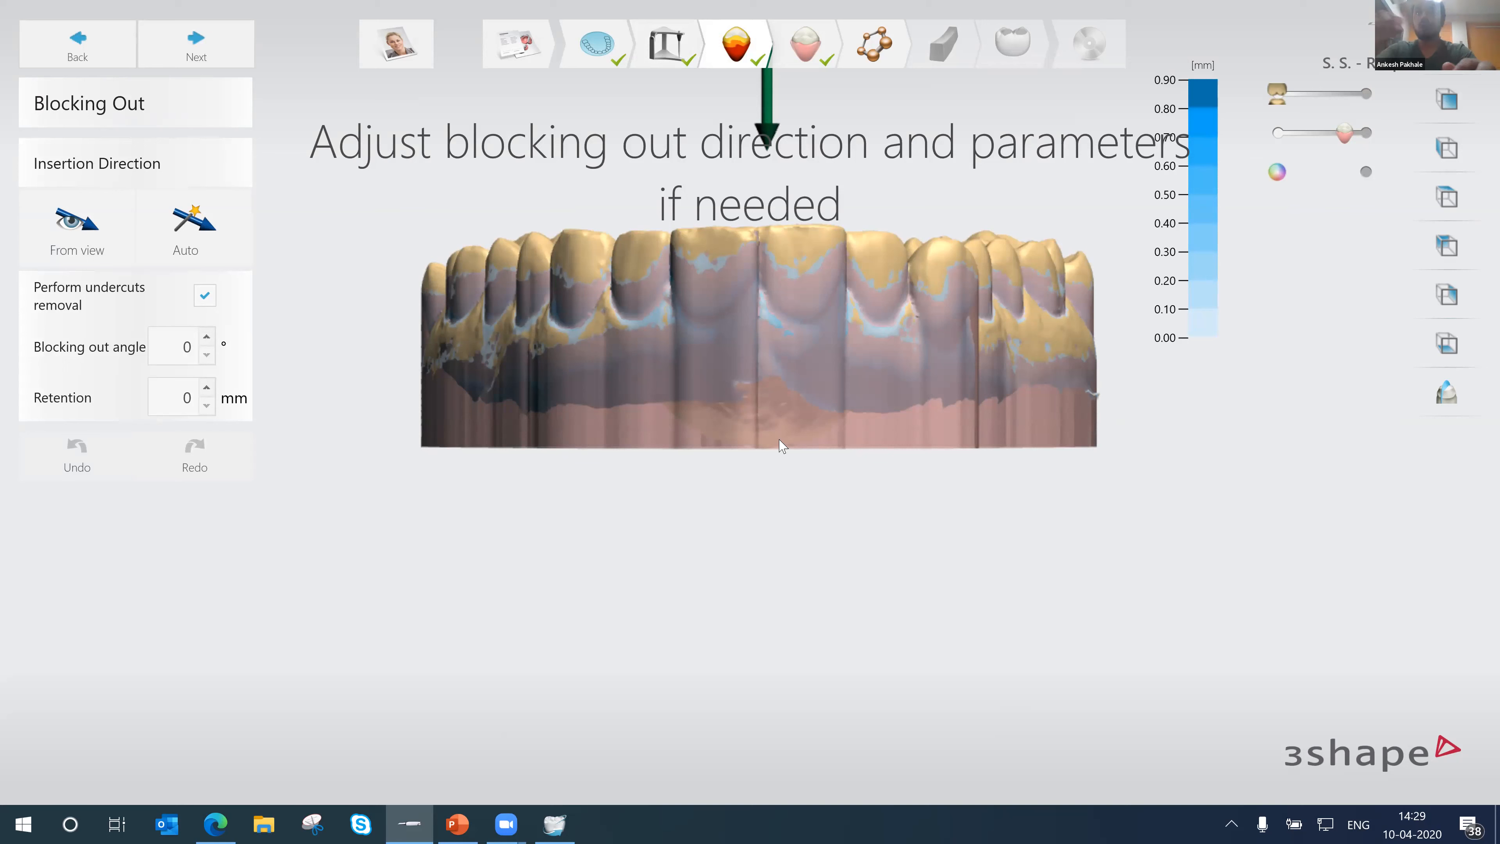
- Set the blocking-out insertion direction from a straight occlusal view of the upper jaw
mouse_move(743, 361)
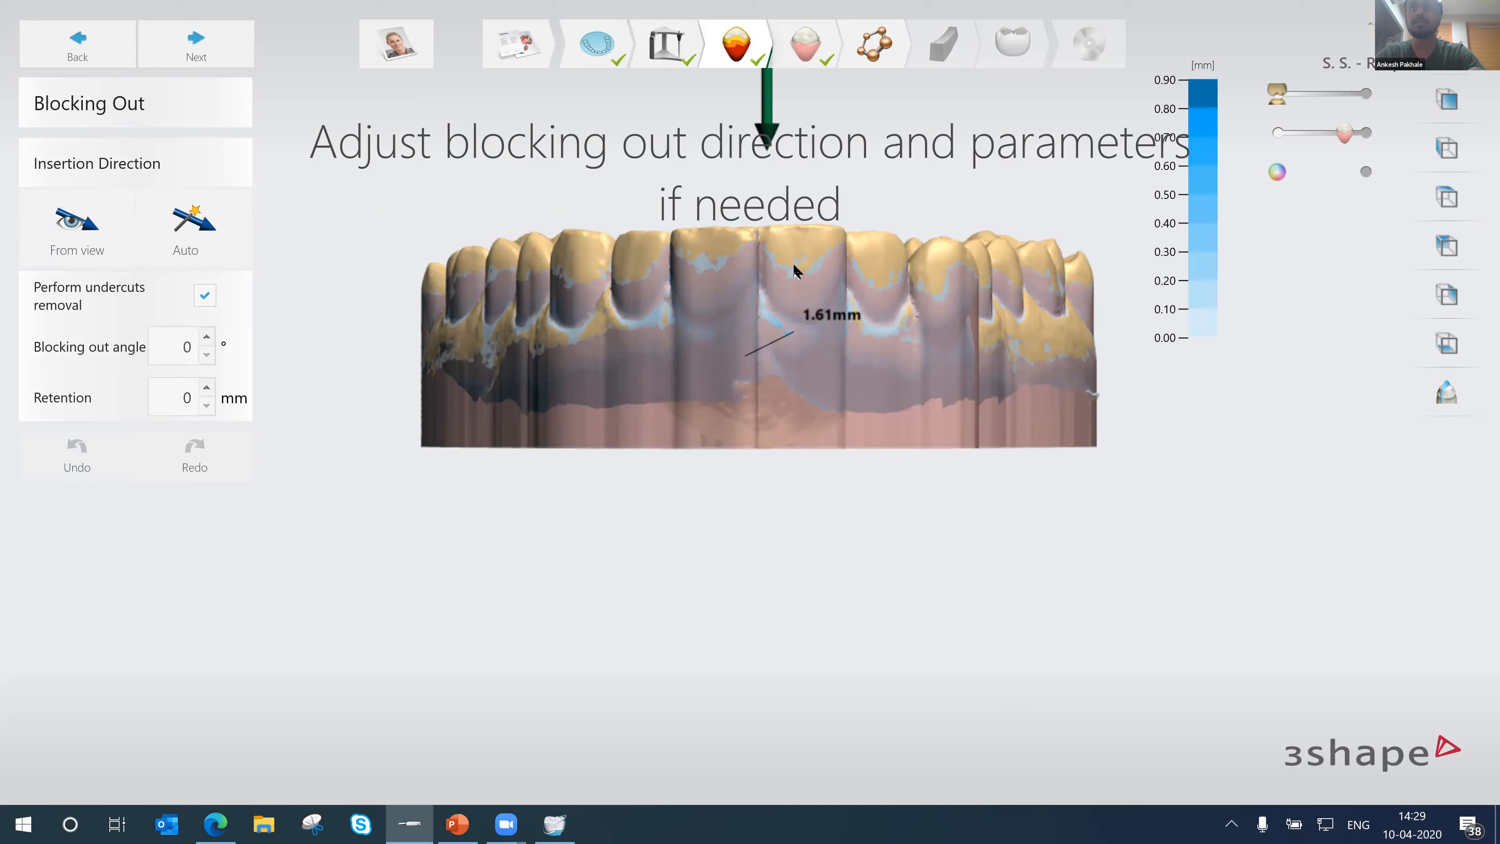
middle_click_drag(809, 364, 806, 471)
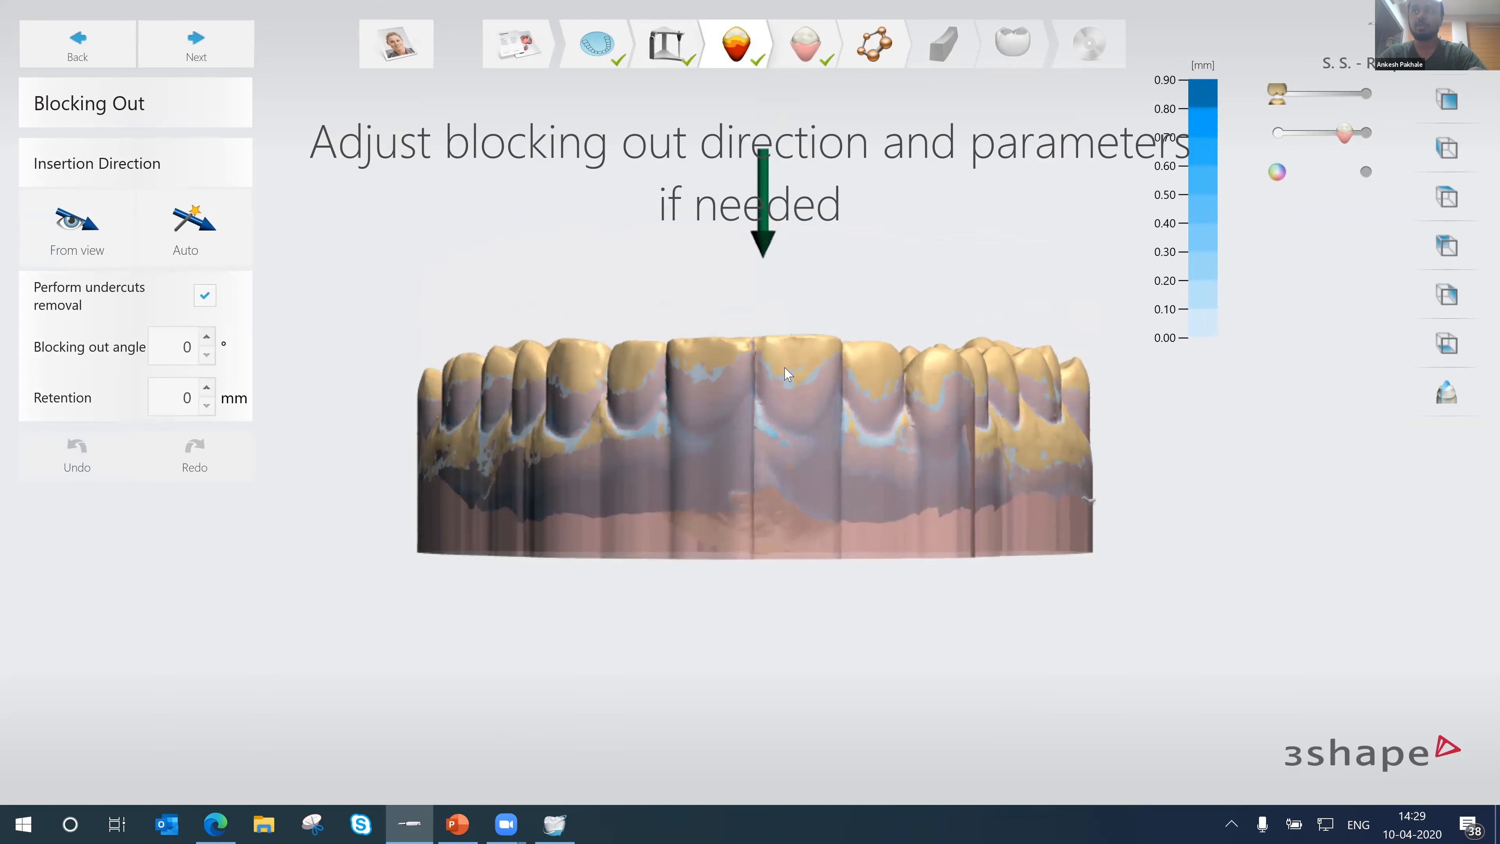
right_click_drag(795, 454, 651, 654)
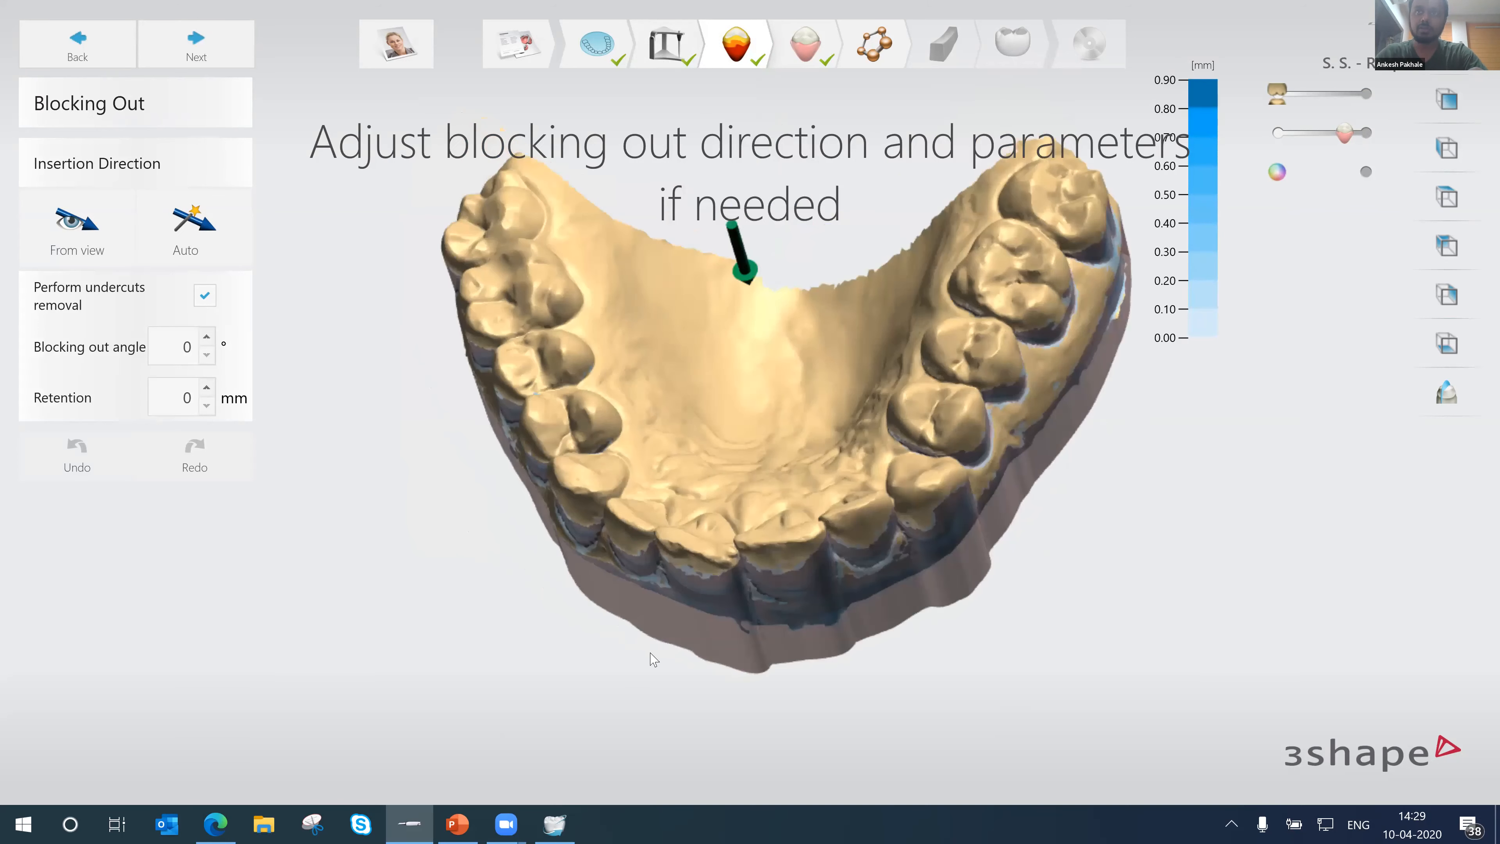
mouse_move(789, 779)
right_mouse_down()
mouse_move(1099, 705)
mouse_move(1162, 529)
mouse_move(1035, 466)
mouse_move(978, 574)
mouse_move(1039, 609)
mouse_move(1045, 550)
mouse_move(1008, 539)
mouse_move(908, 442)
right_mouse_up()
mouse_move(961, 569)
right_mouse_down()
mouse_move(891, 476)
mouse_move(900, 505)
mouse_move(883, 471)
mouse_move(872, 494)
right_mouse_up()
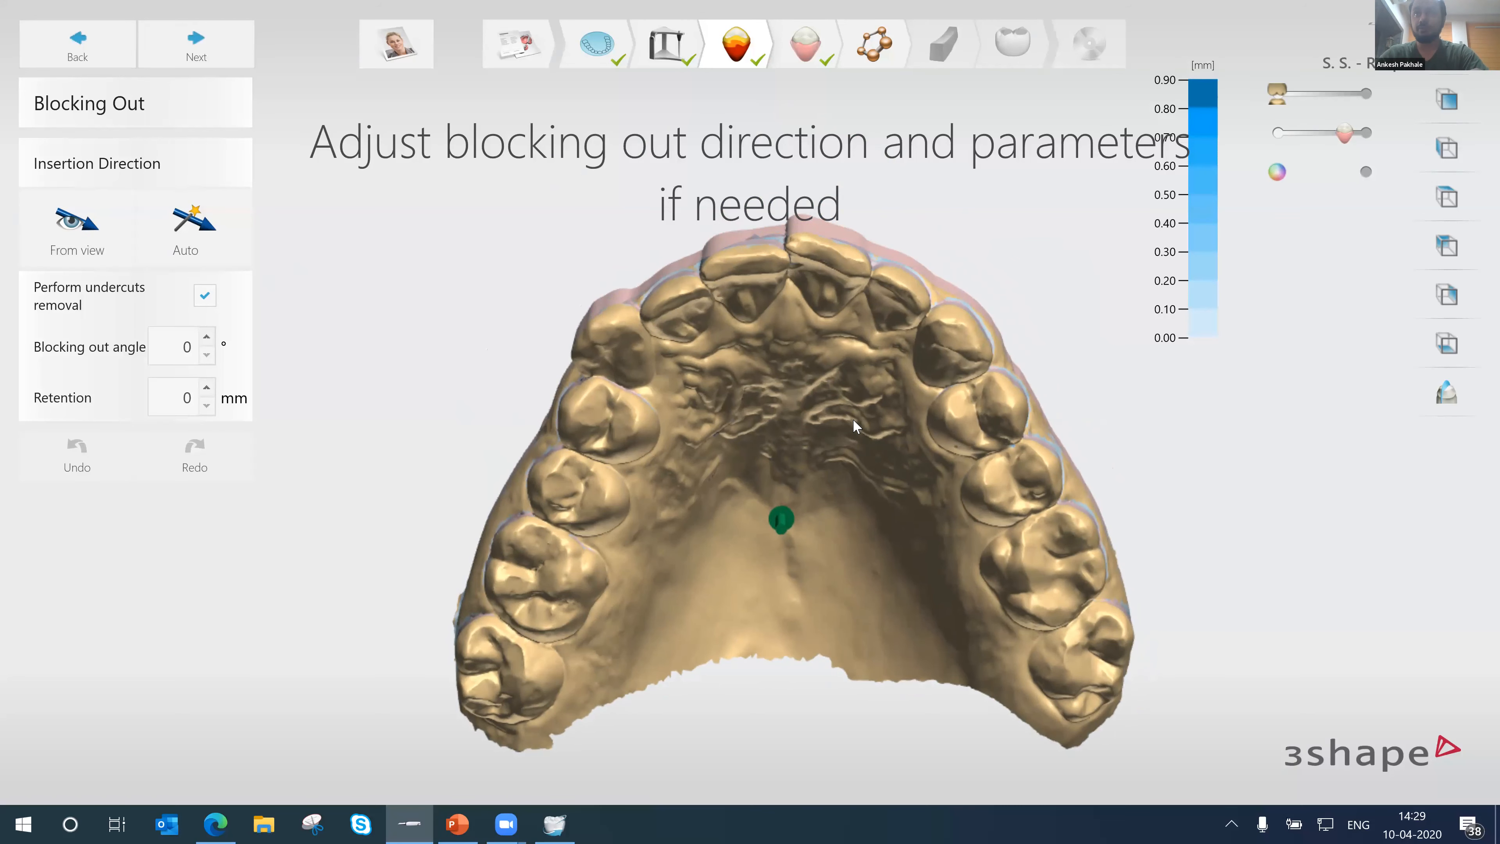
middle_click_drag(847, 421, 818, 434)
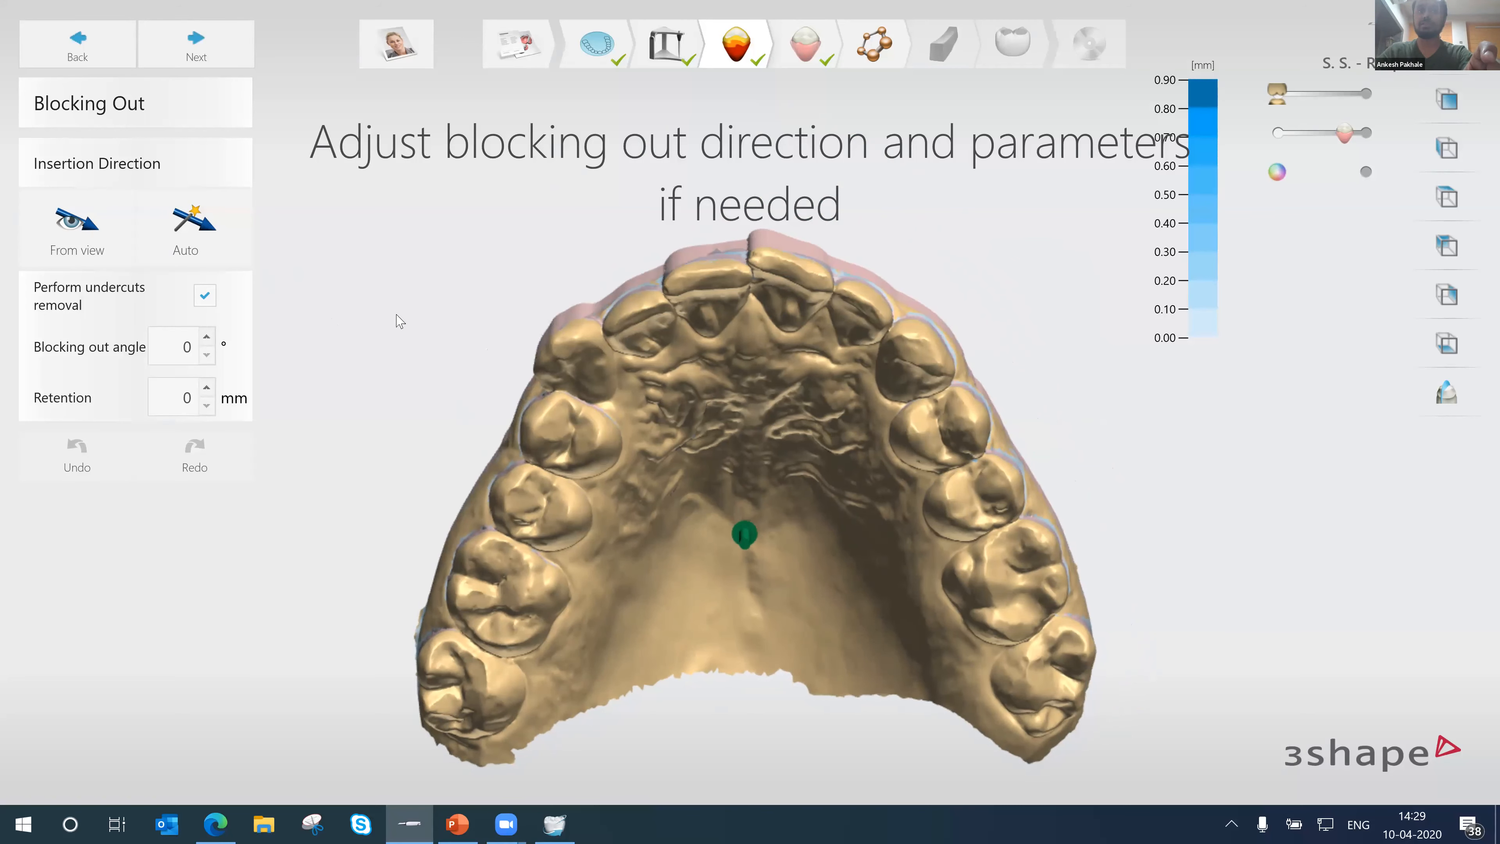
left_click(91, 233)
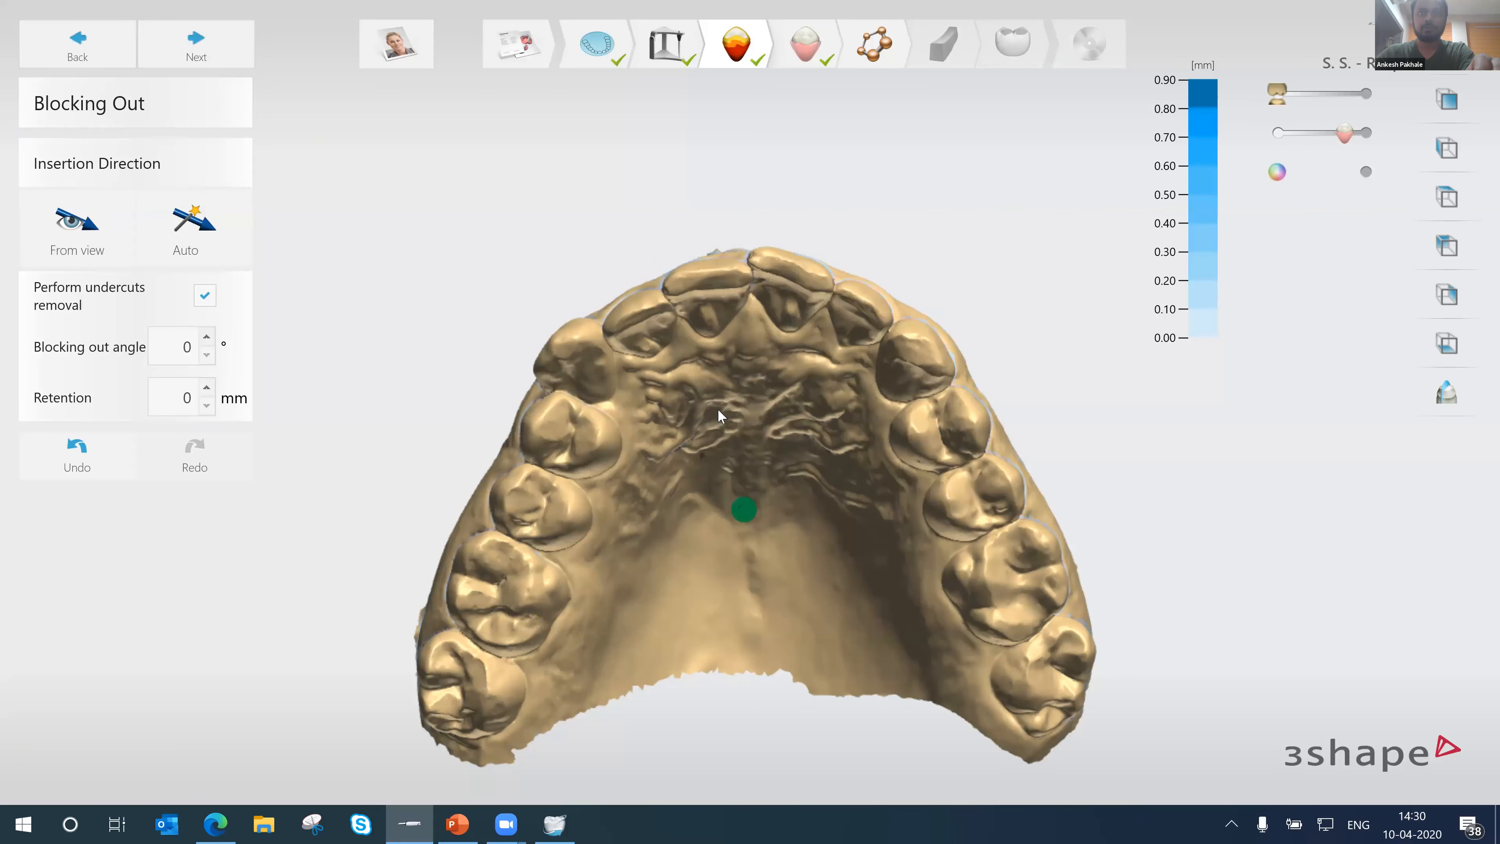
- Inspect the undercuts from the front of the upper jaw and set the blocking-out retention to 0.1 mm
right_click_drag(799, 403, 857, 595)
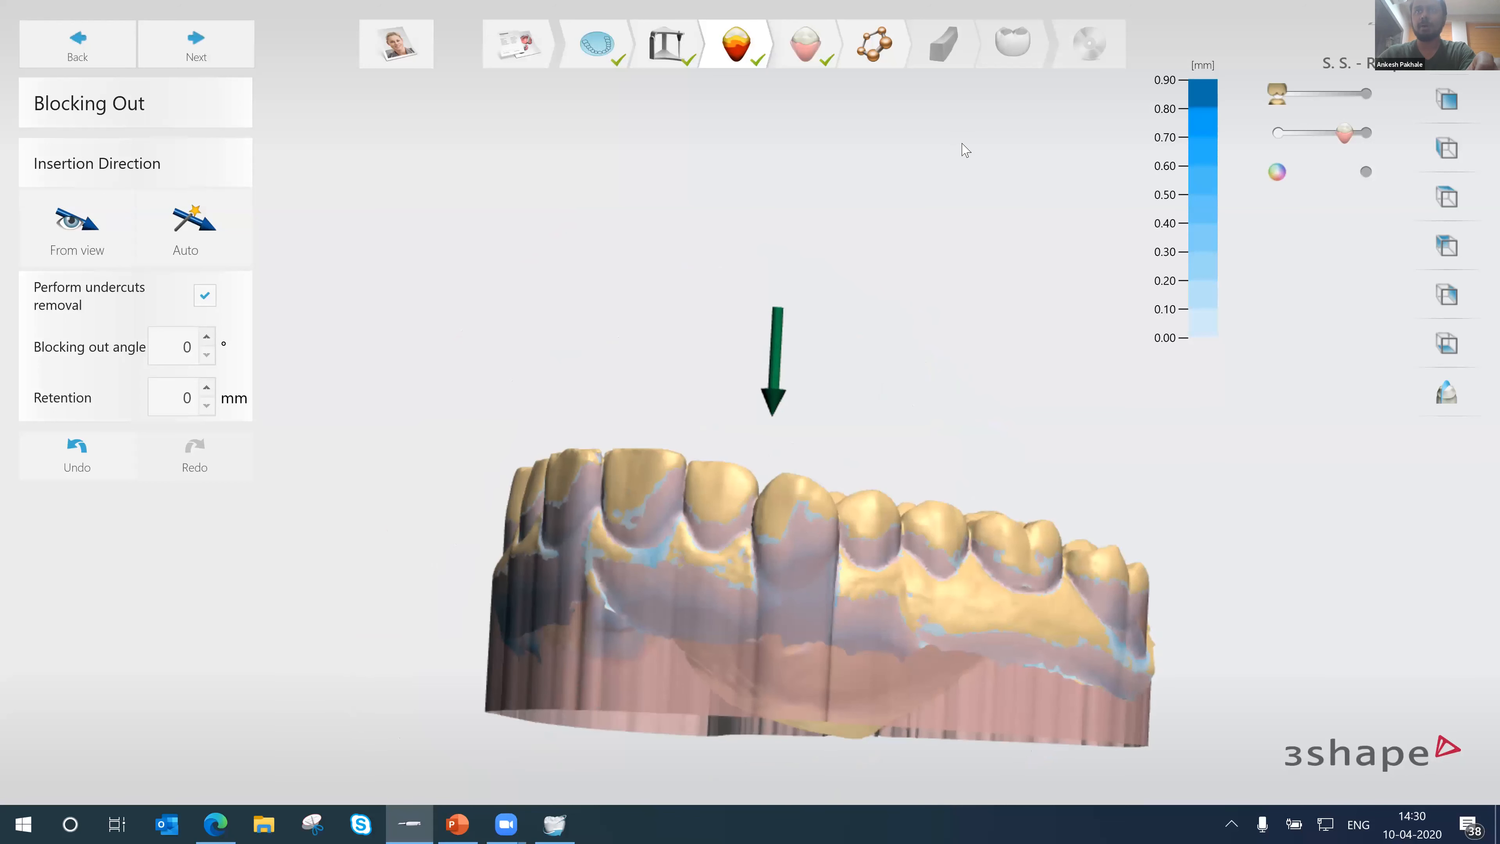
mouse_move(808, 546)
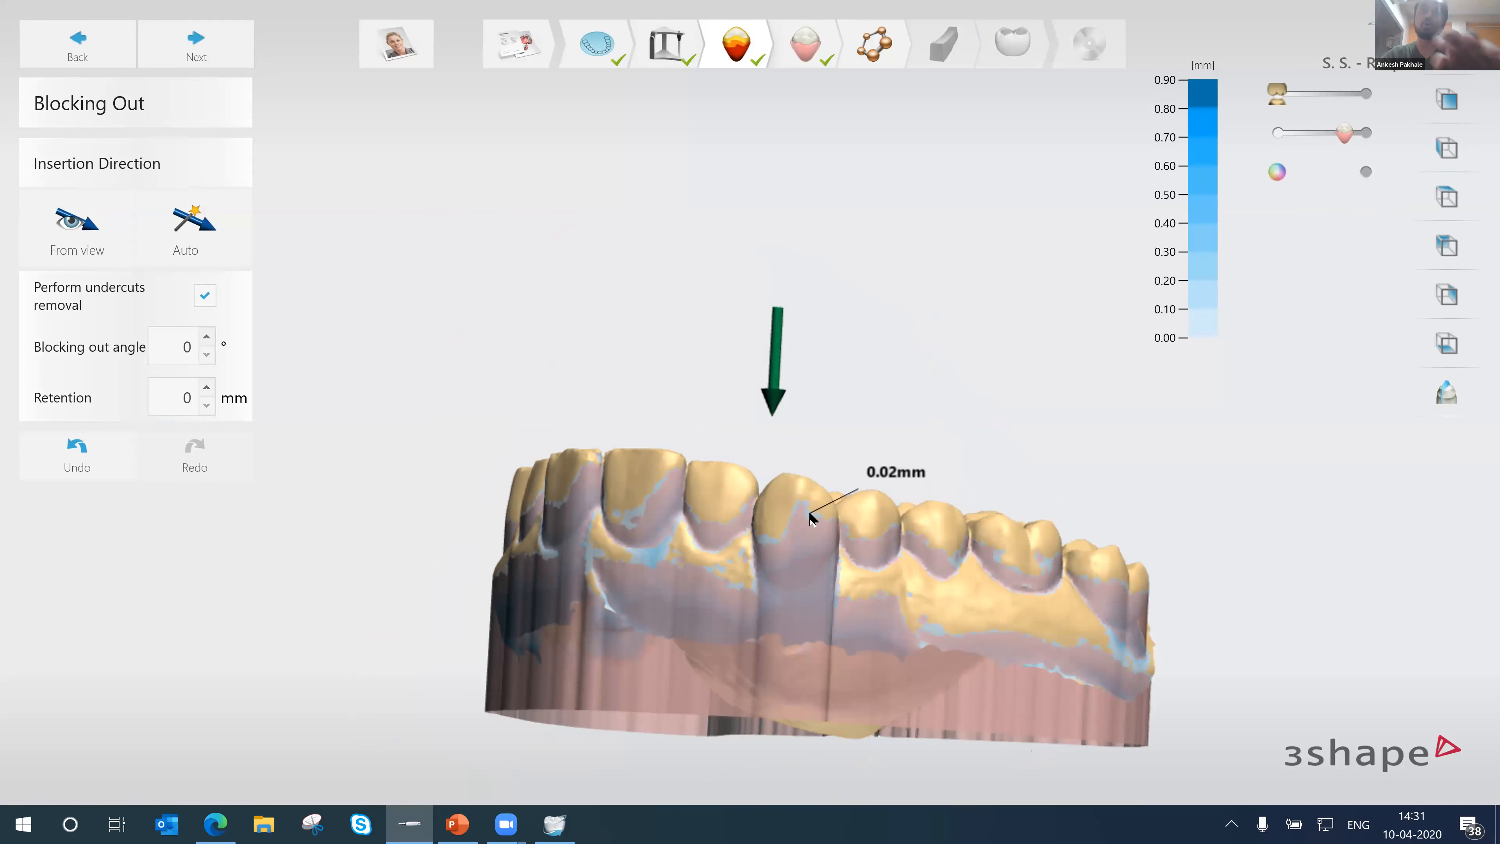
right_click_drag(830, 476, 934, 458)
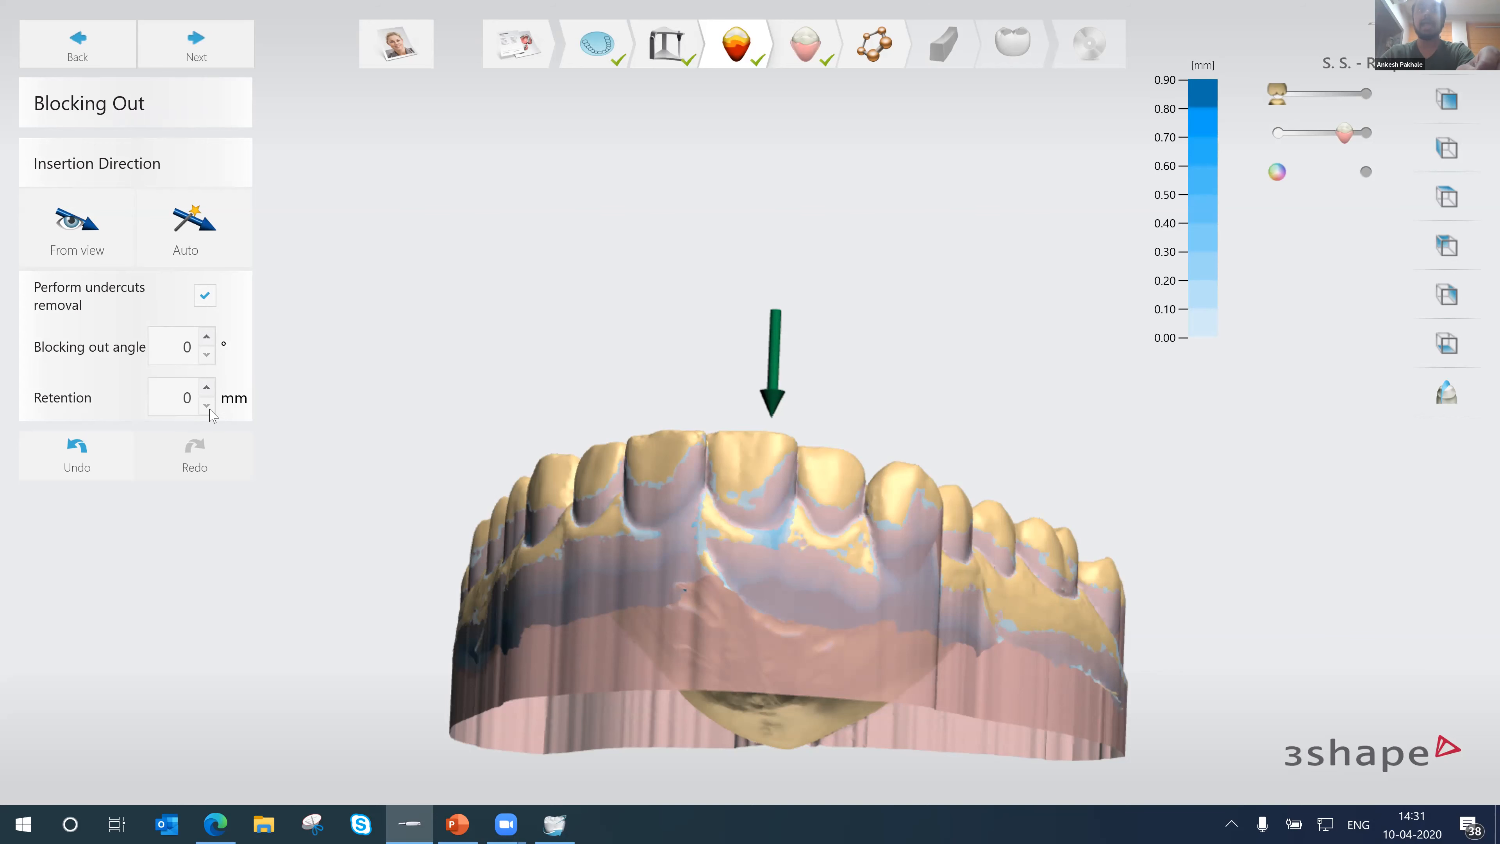
double_click(183, 398)
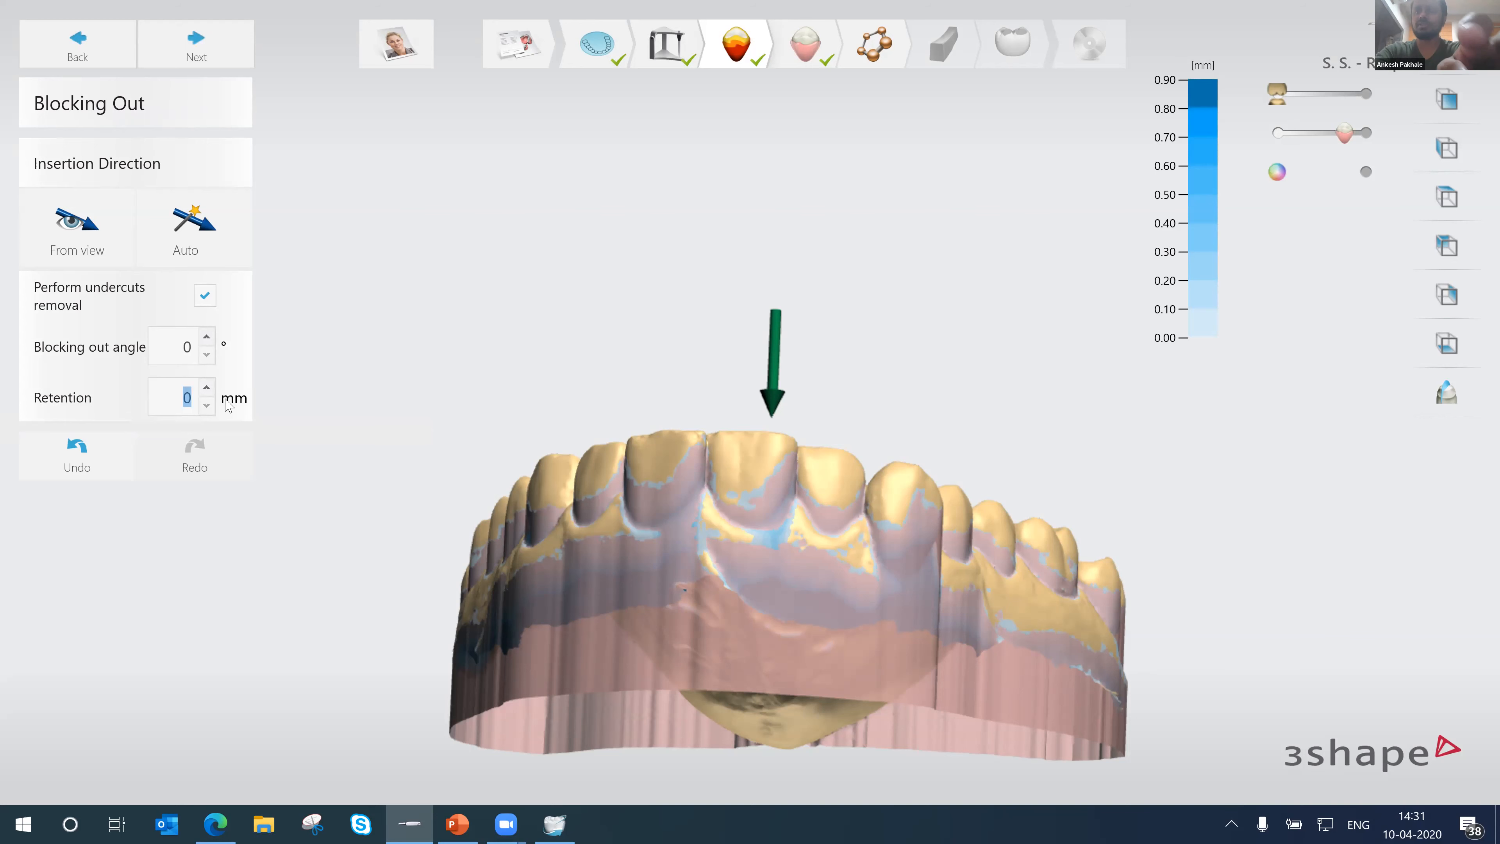
type("0.1")
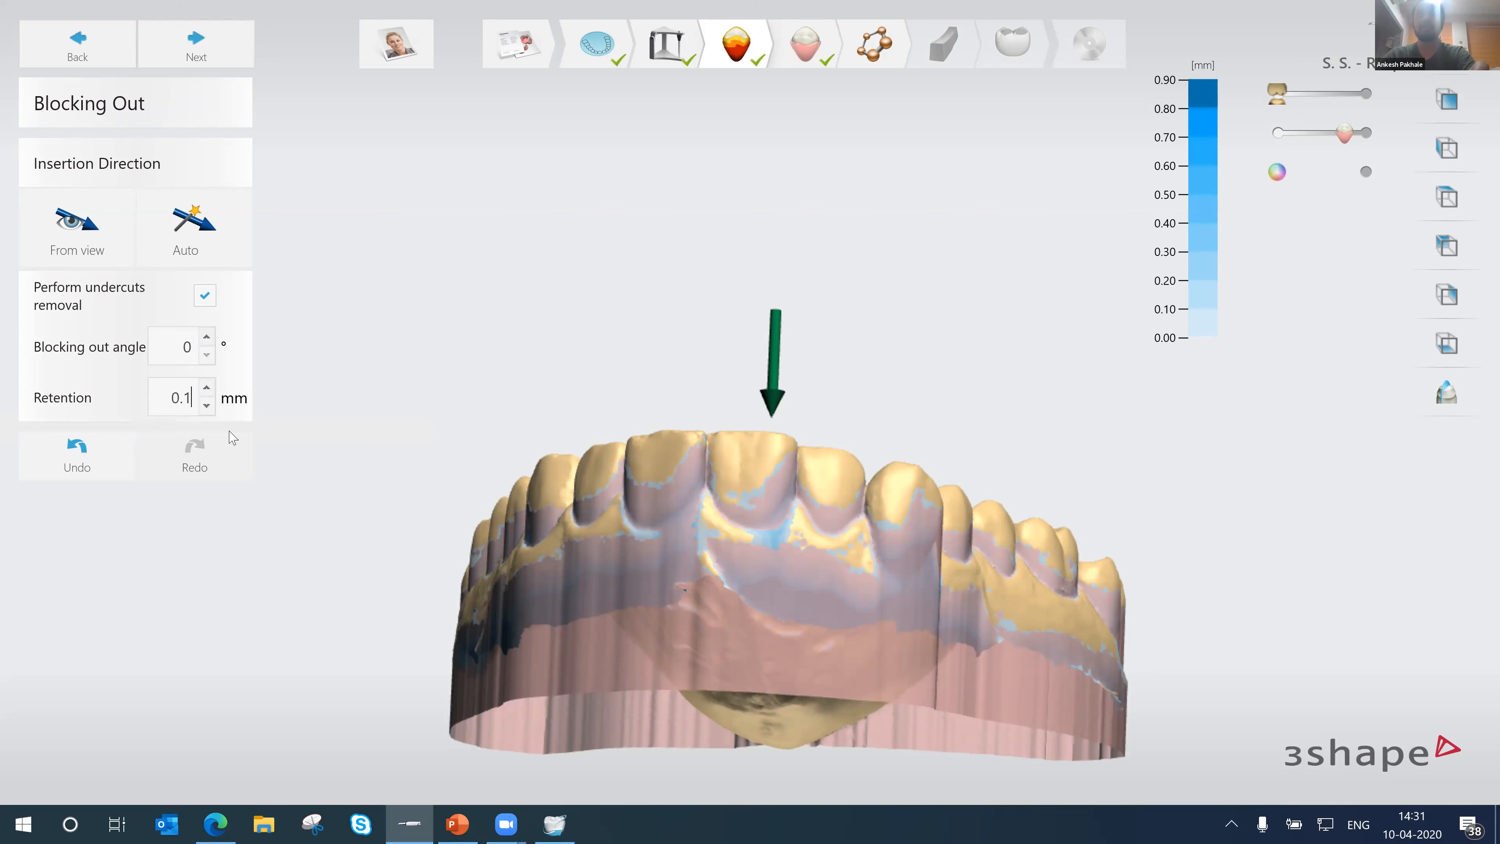
mouse_move(758, 509)
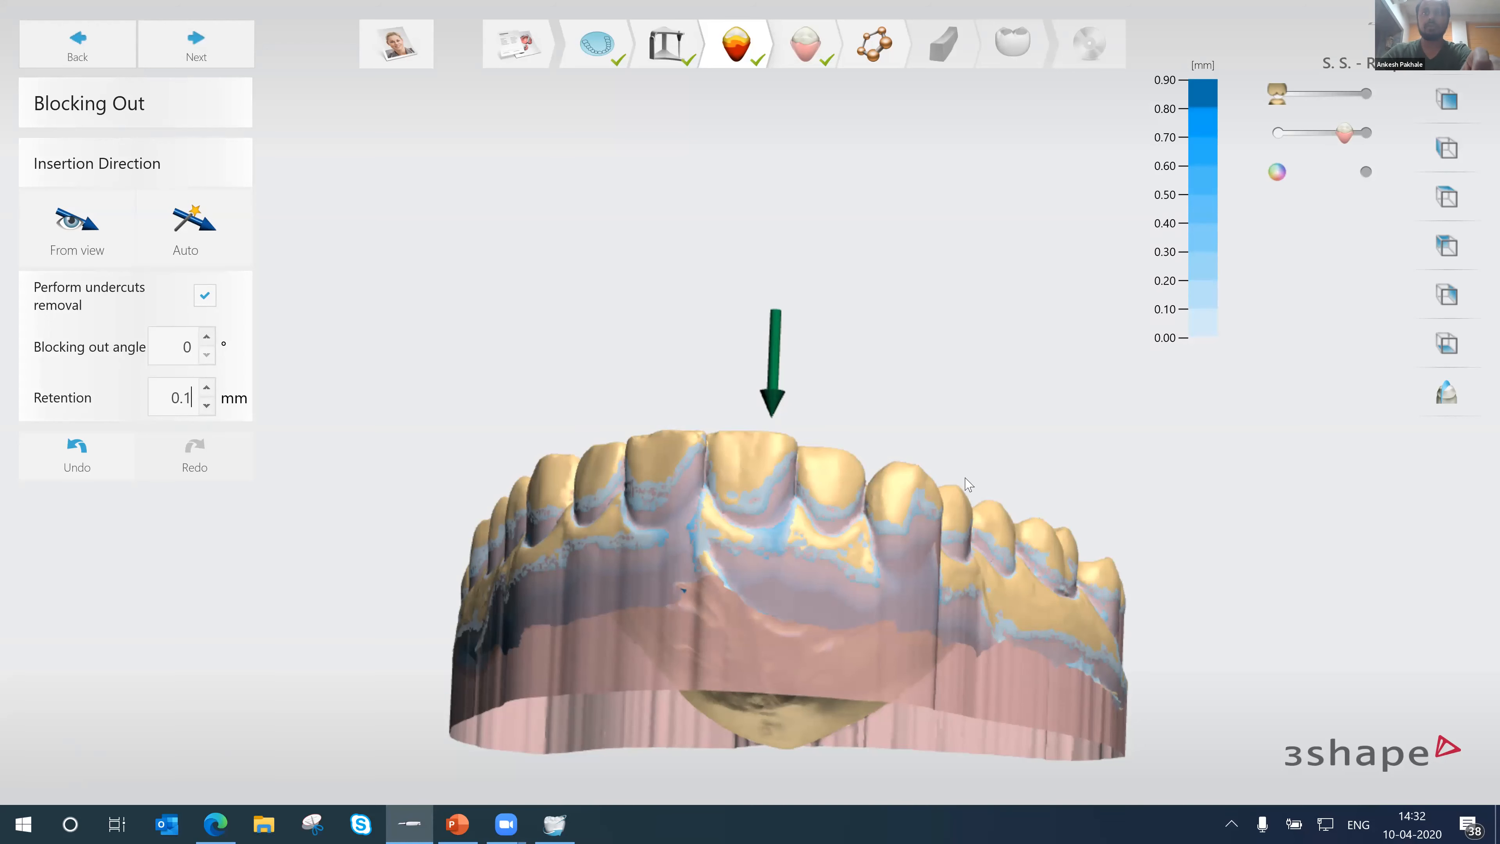
- Check the block-out wax on the front teeth, continue to Wax Trimming, and reduce the wax knife size to 0.90 mm
right_click(778, 465)
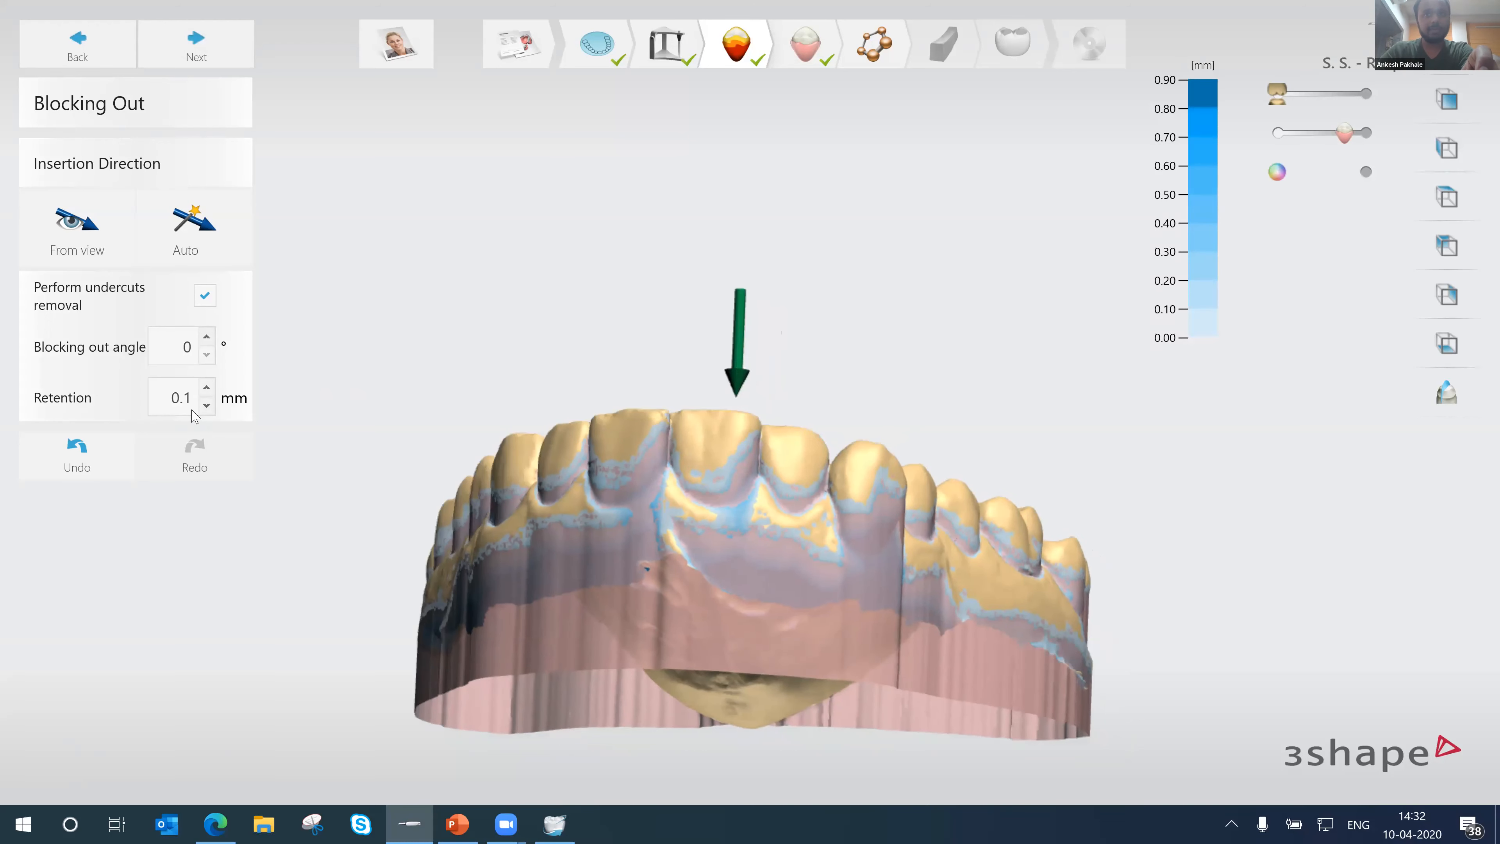
scroll(733, 476, "up", 2)
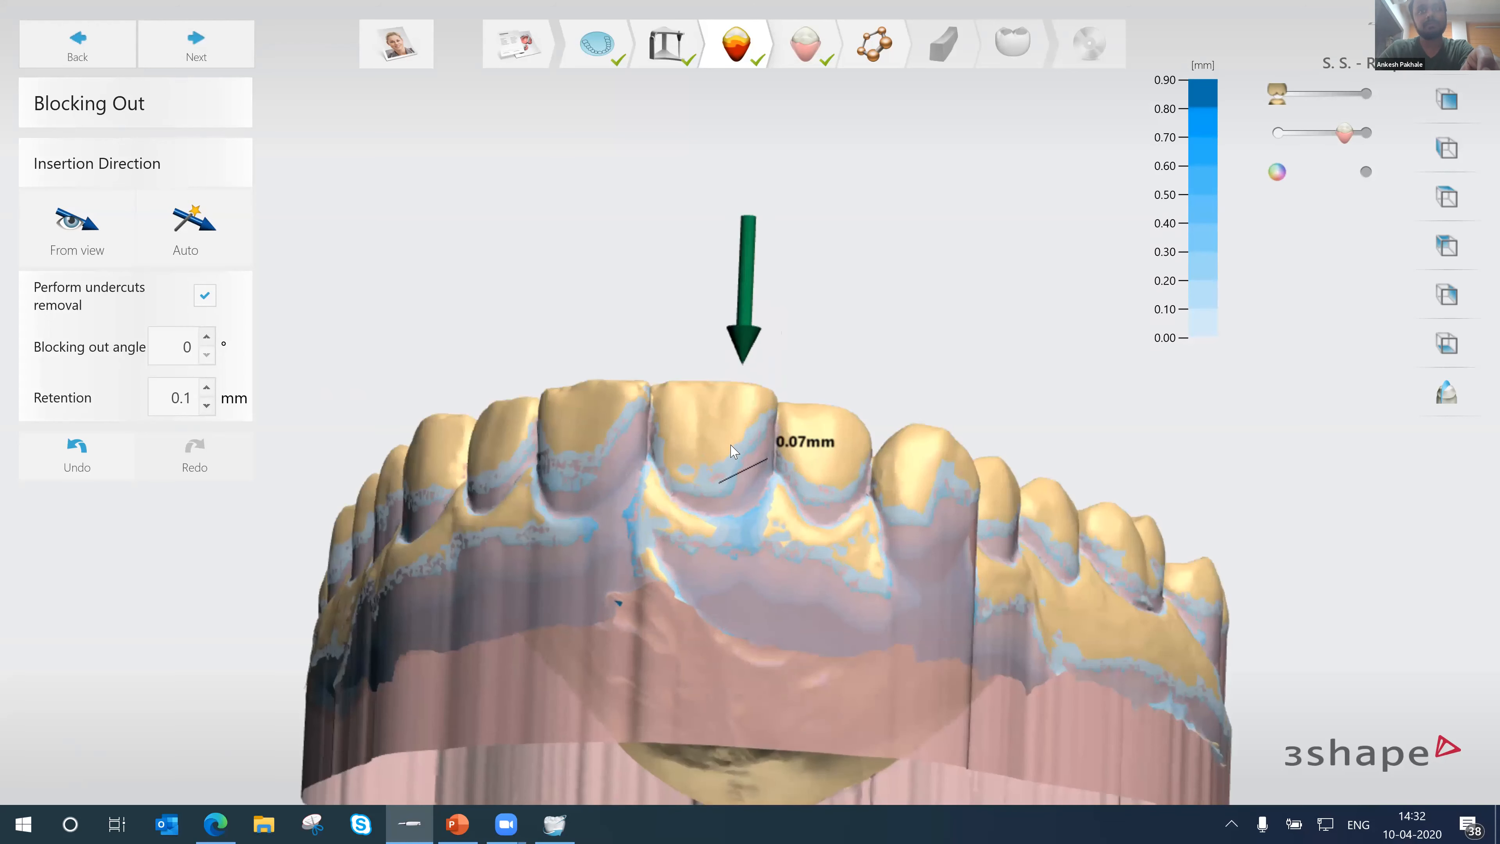
scroll(732, 452, "up", 1)
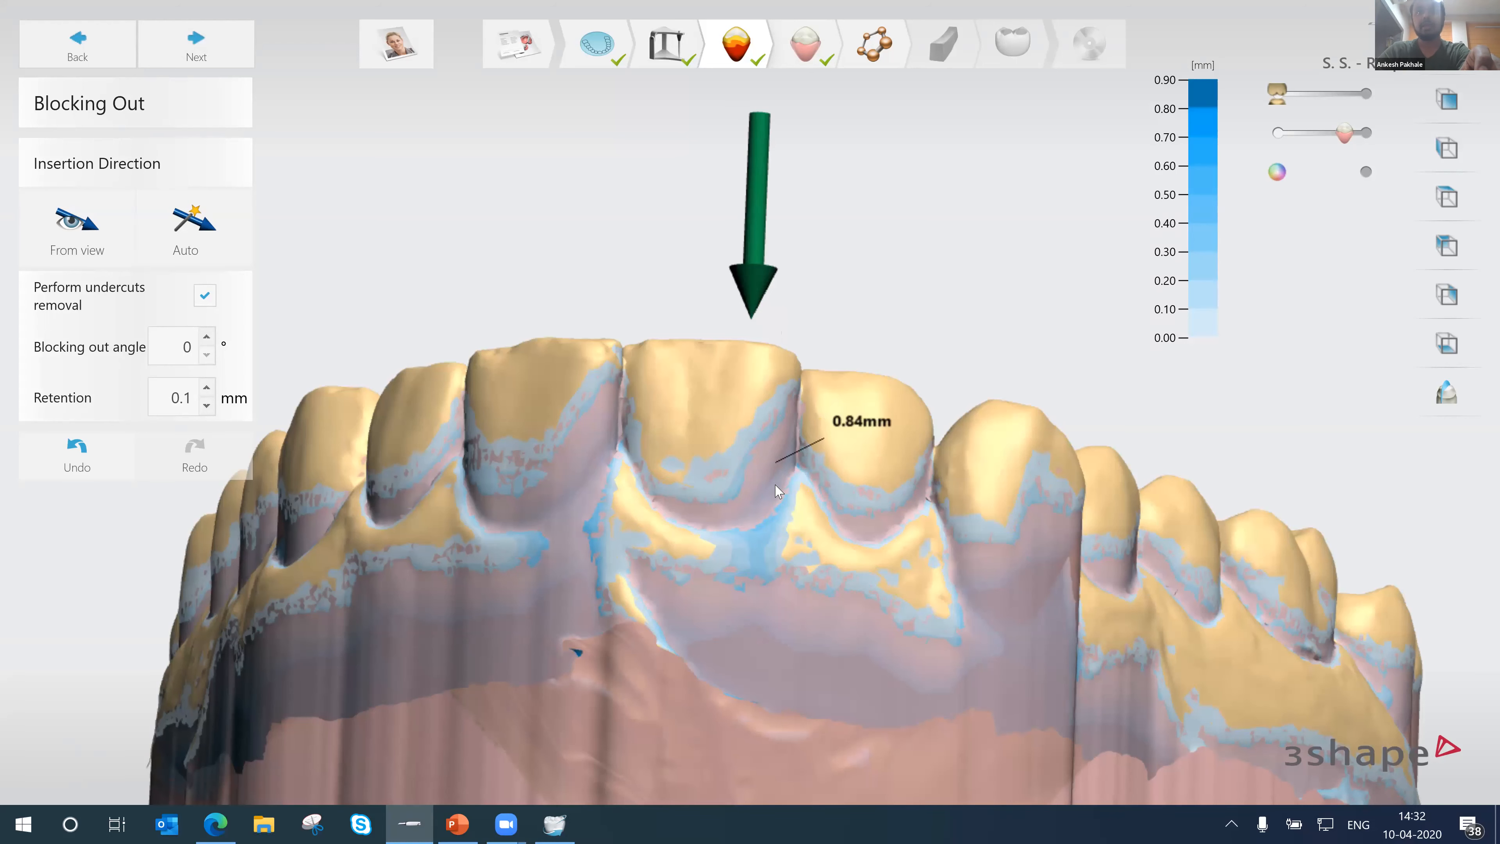
right_click_drag(776, 485, 775, 541)
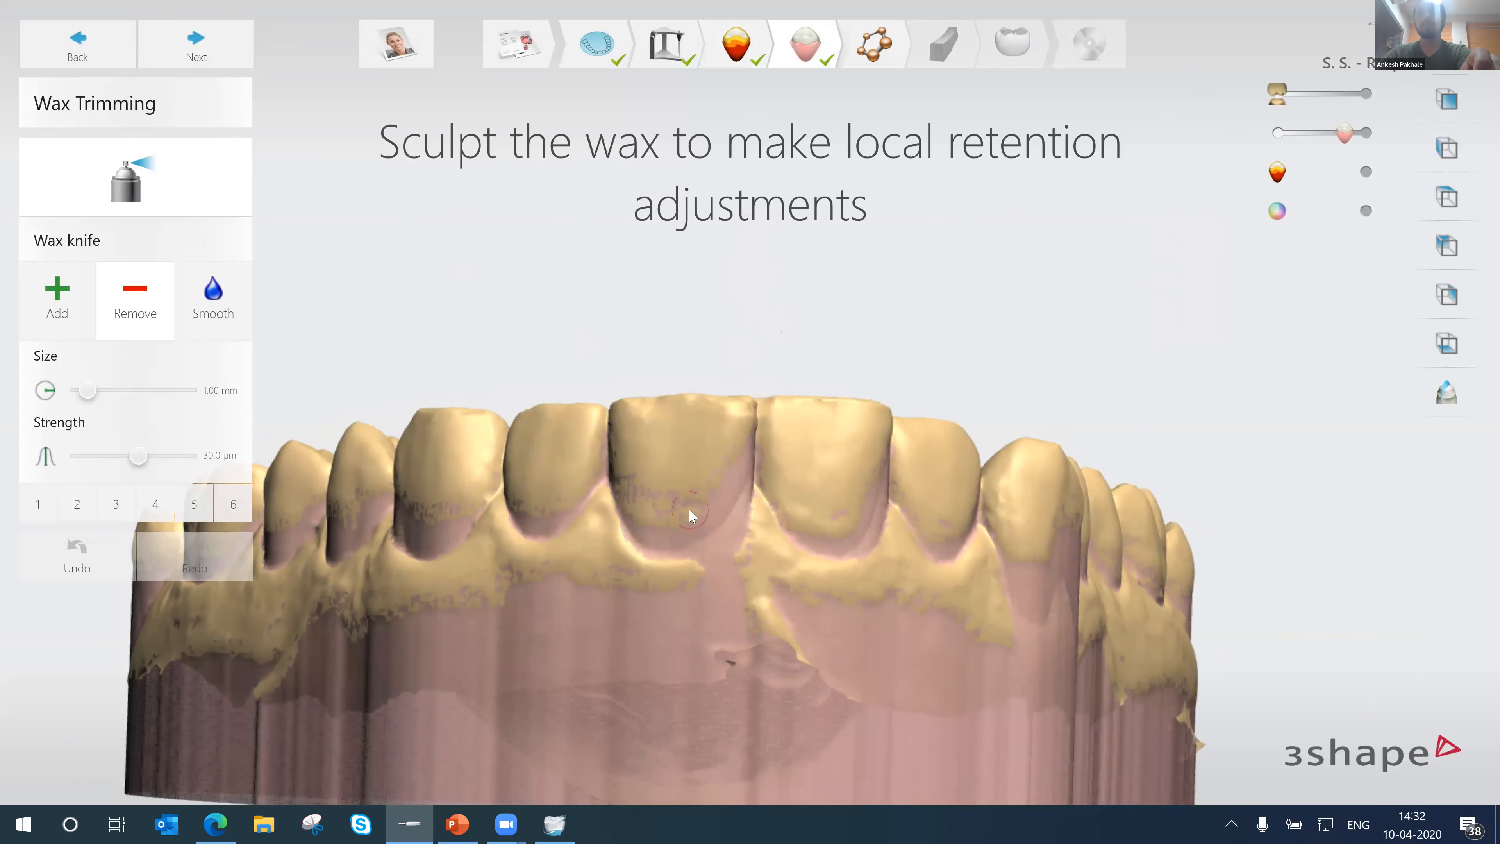
middle_click_drag(782, 594, 773, 542)
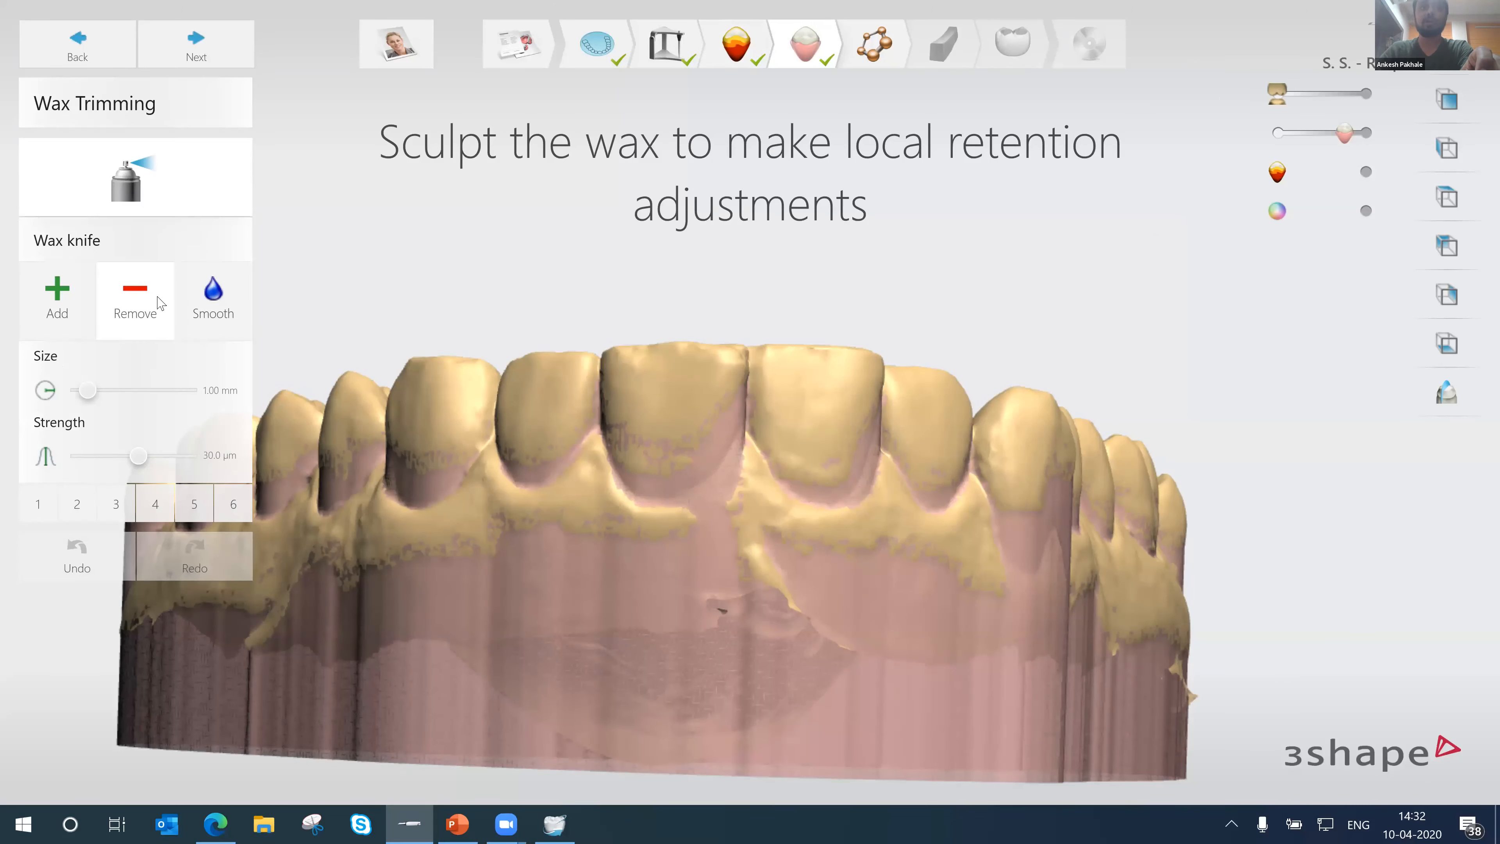
left_click_drag(87, 390, 85, 389)
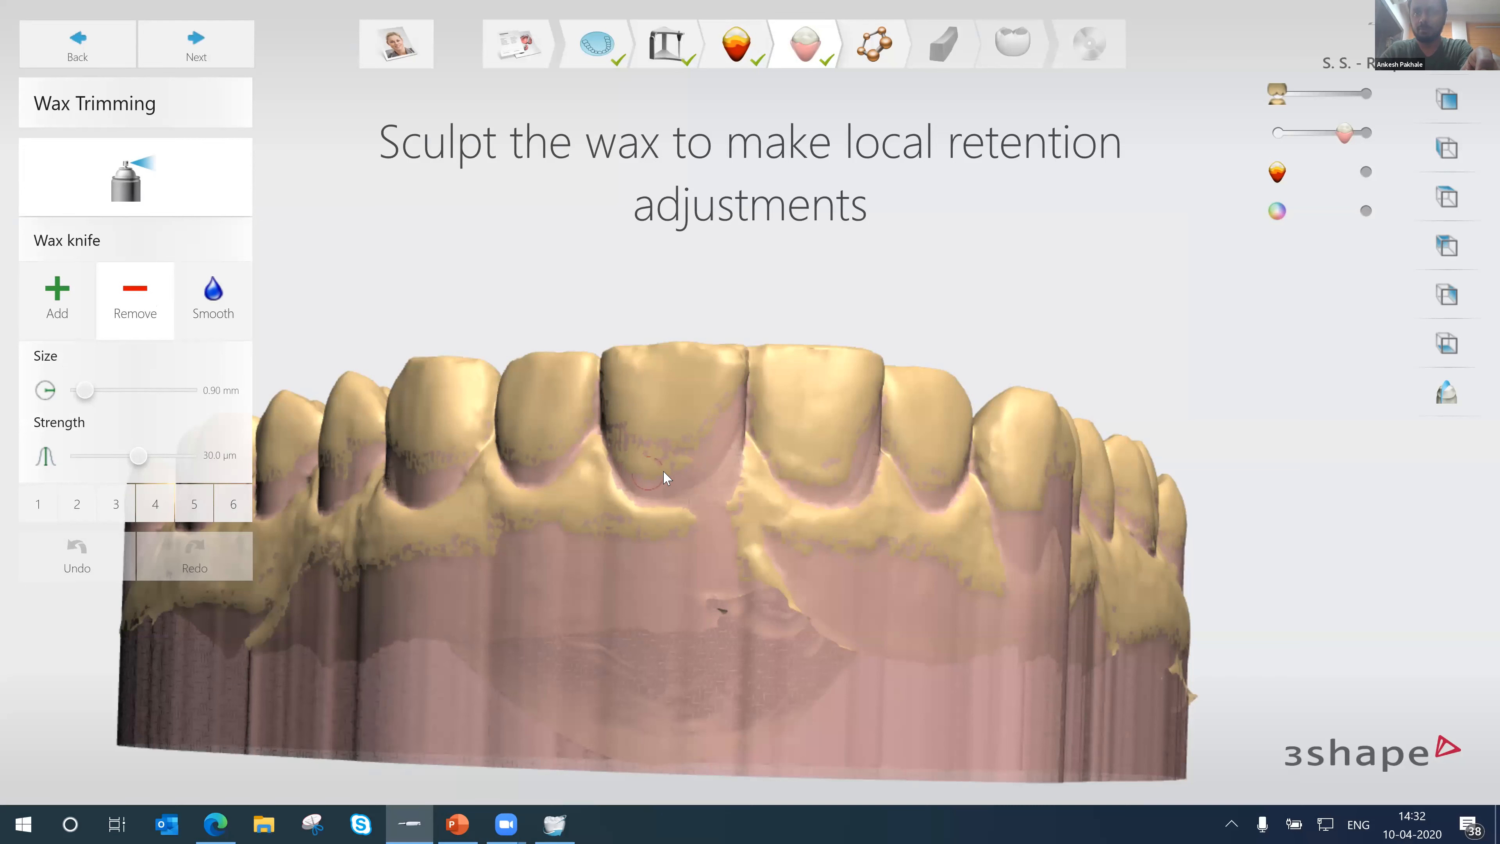
- Try removing wax from the front surface of an upper central incisor and undo the stroke
mouse_move(678, 465)
left_mouse_down()
mouse_move(731, 402)
mouse_move(701, 450)
left_mouse_up()
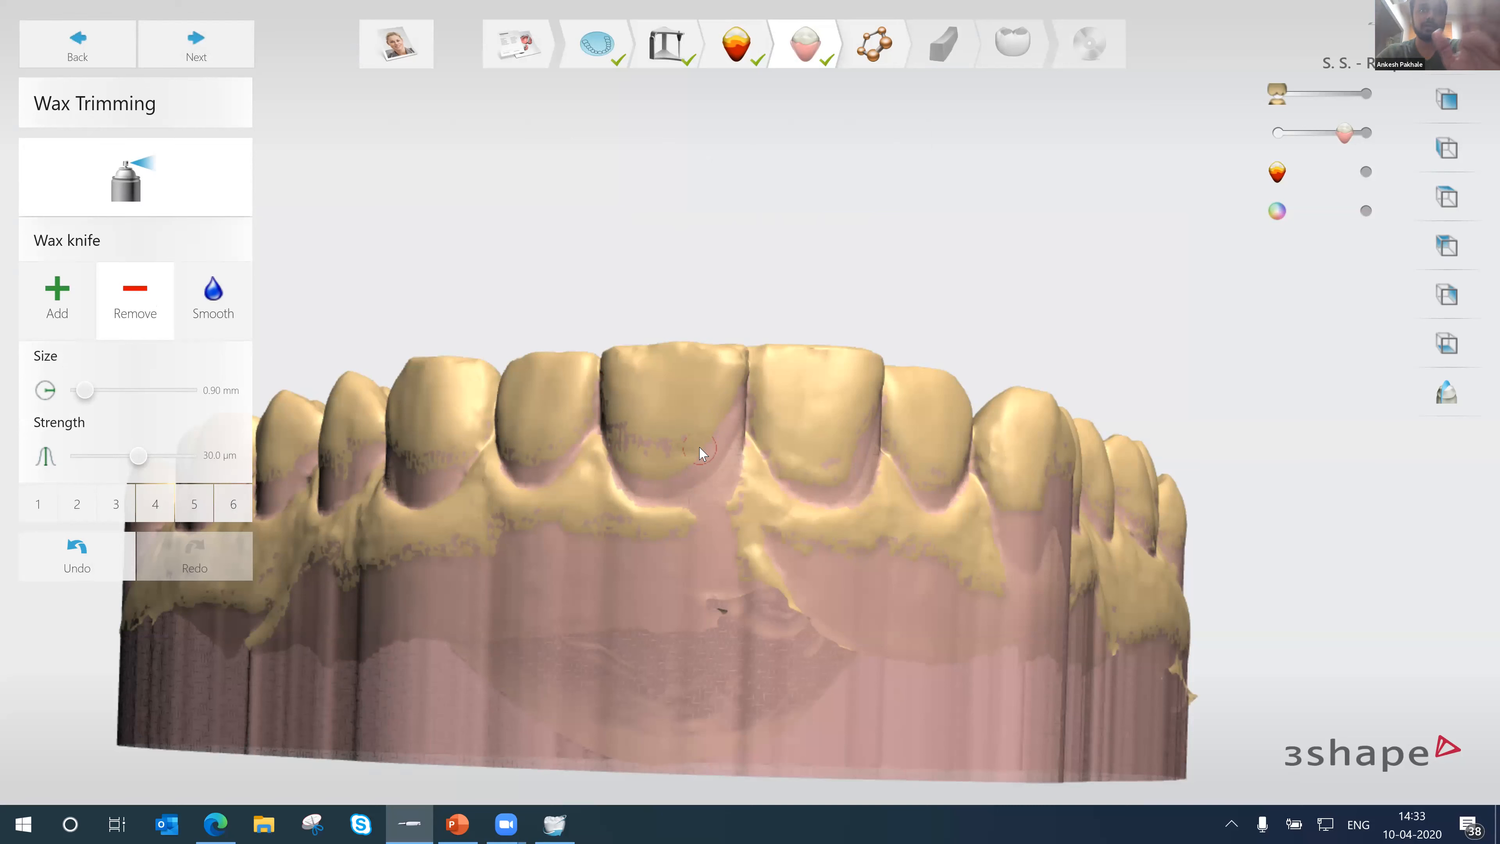
left_click(77, 555)
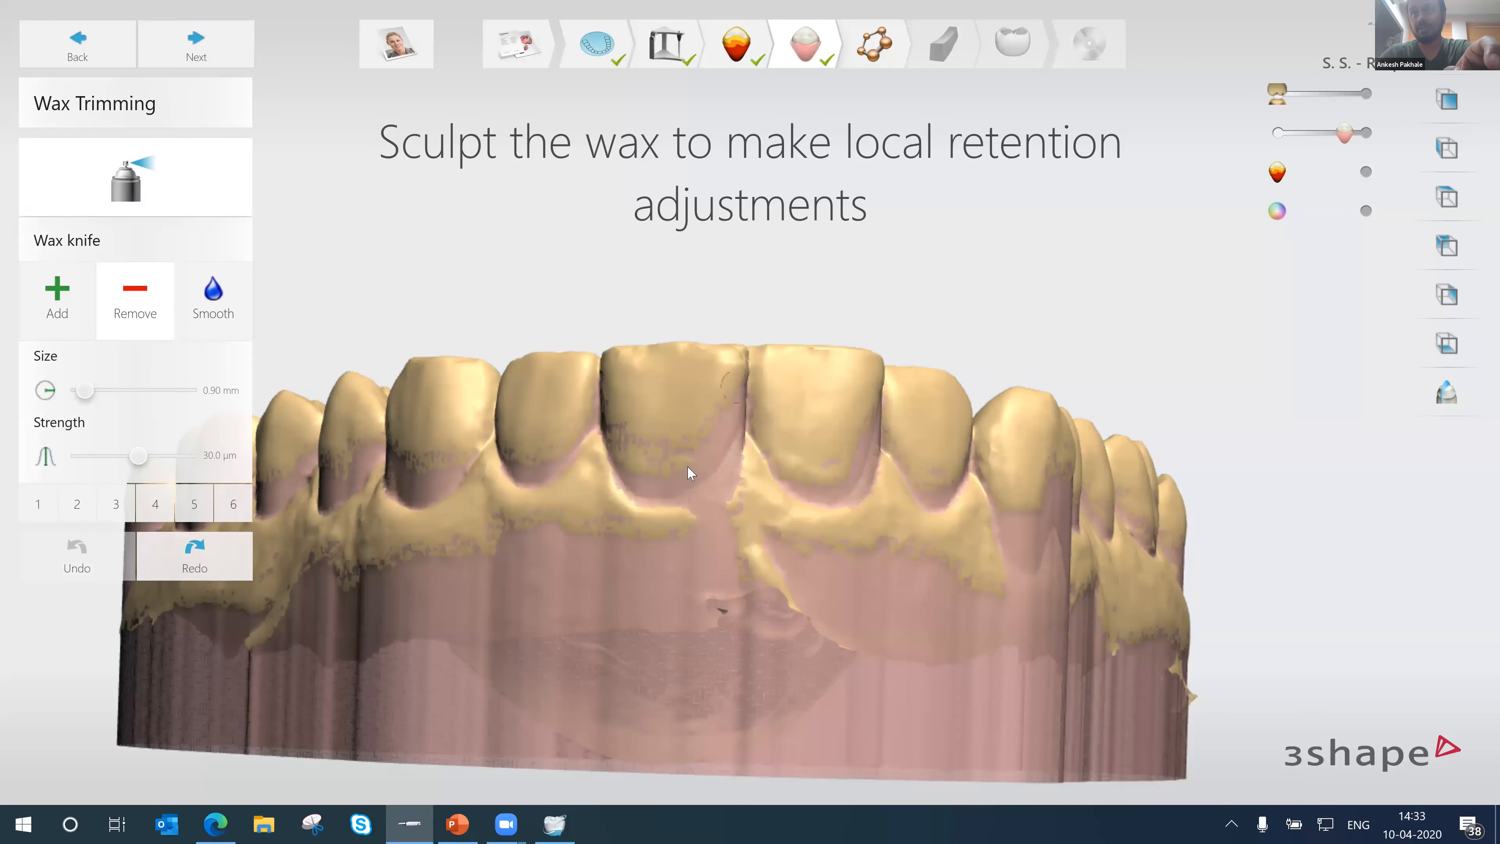
- Smooth wax into the occlusal grooves of the premolars and molars on the left half of the arch, viewed occlusally
scroll(747, 385, "down", 1)
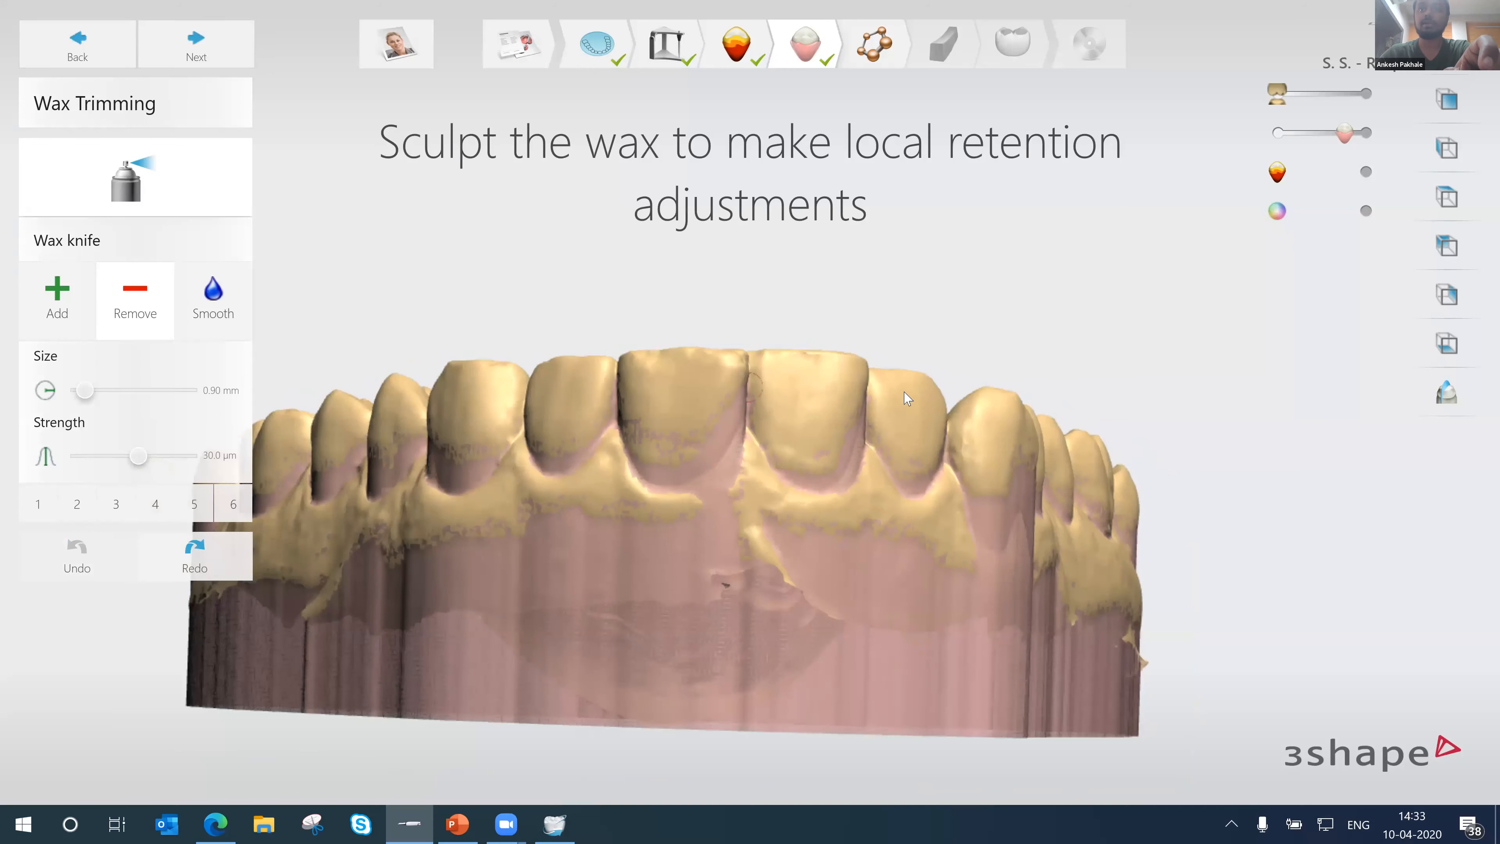
right_click_drag(898, 468, 585, 467)
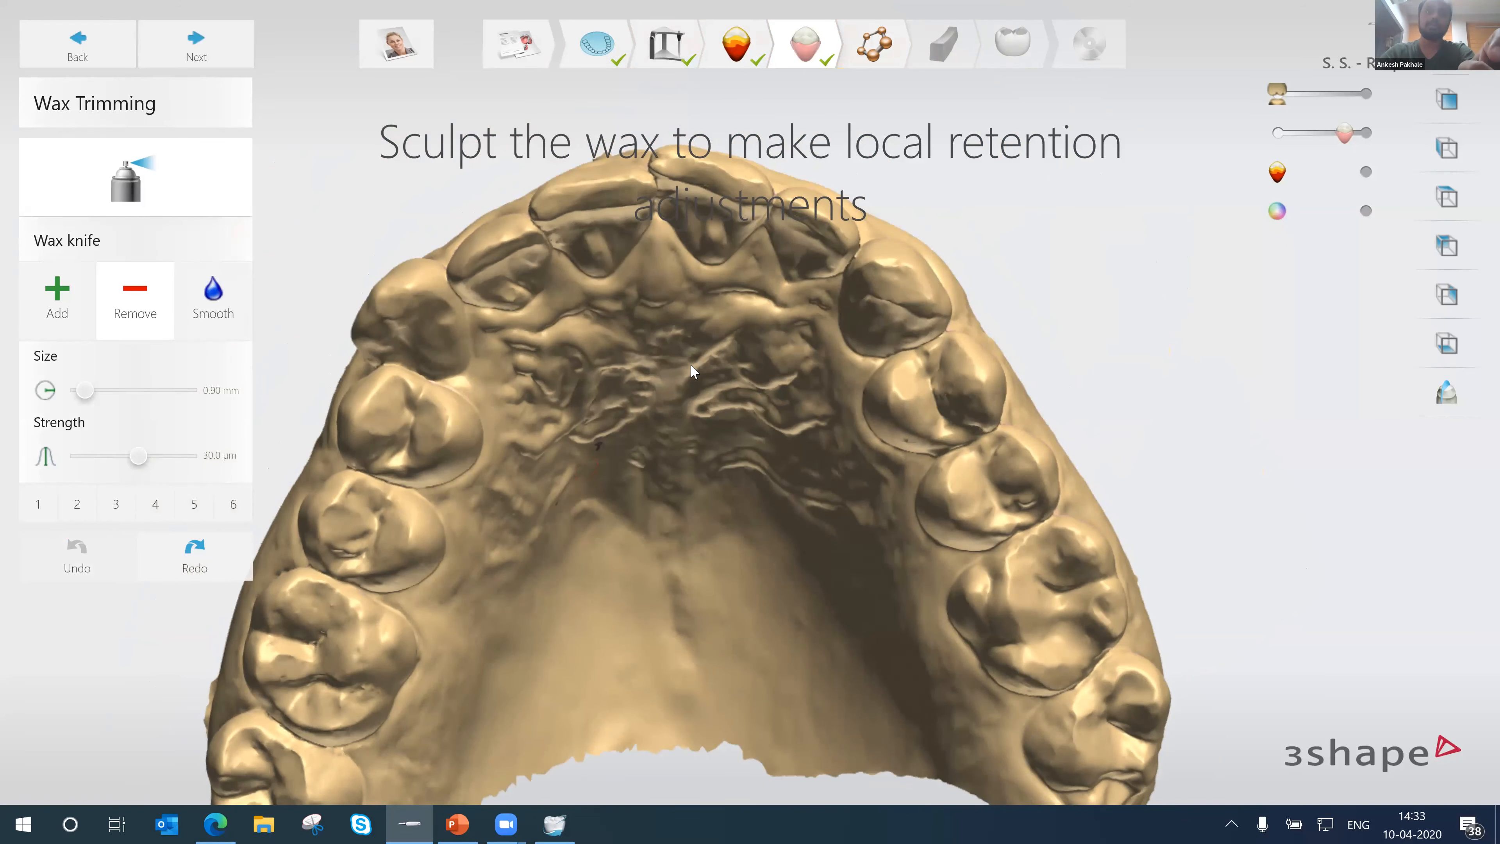
right_click_drag(724, 438, 408, 565)
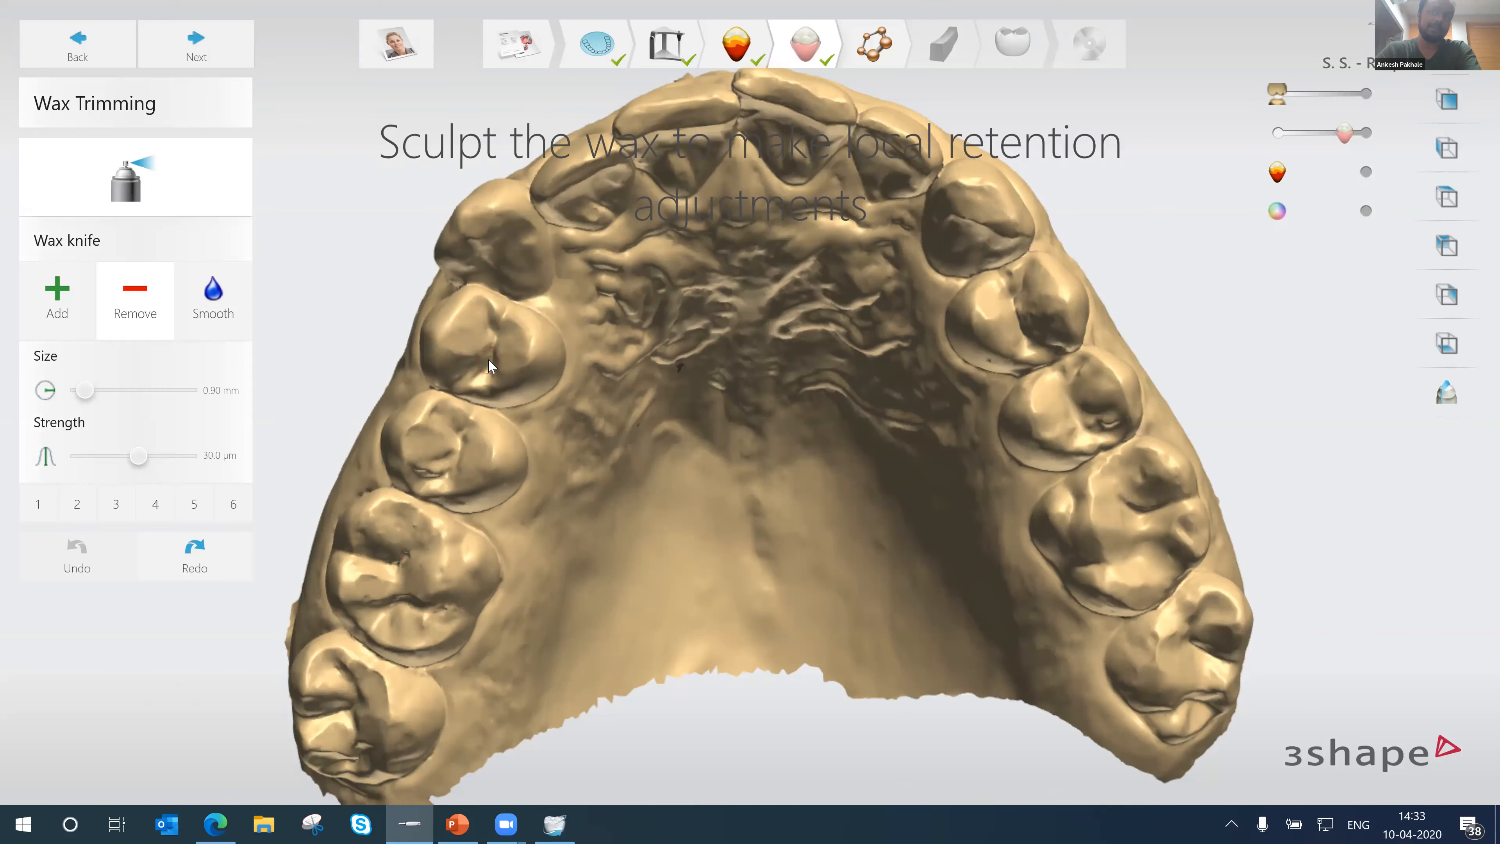
left_click(212, 302)
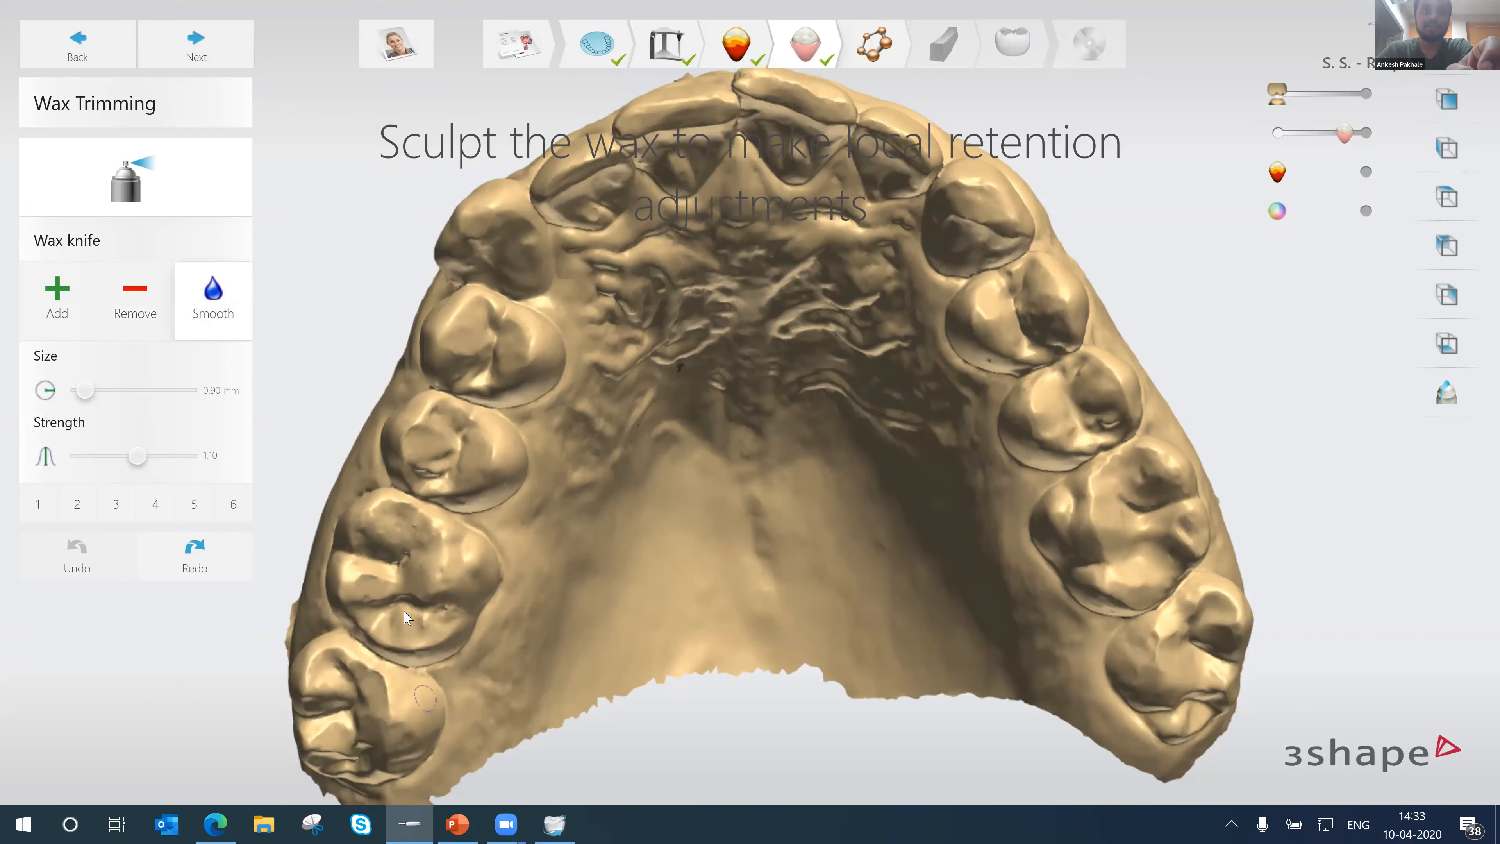
mouse_move(362, 557)
left_mouse_down()
mouse_move(416, 548)
mouse_move(398, 589)
mouse_move(433, 607)
left_mouse_up()
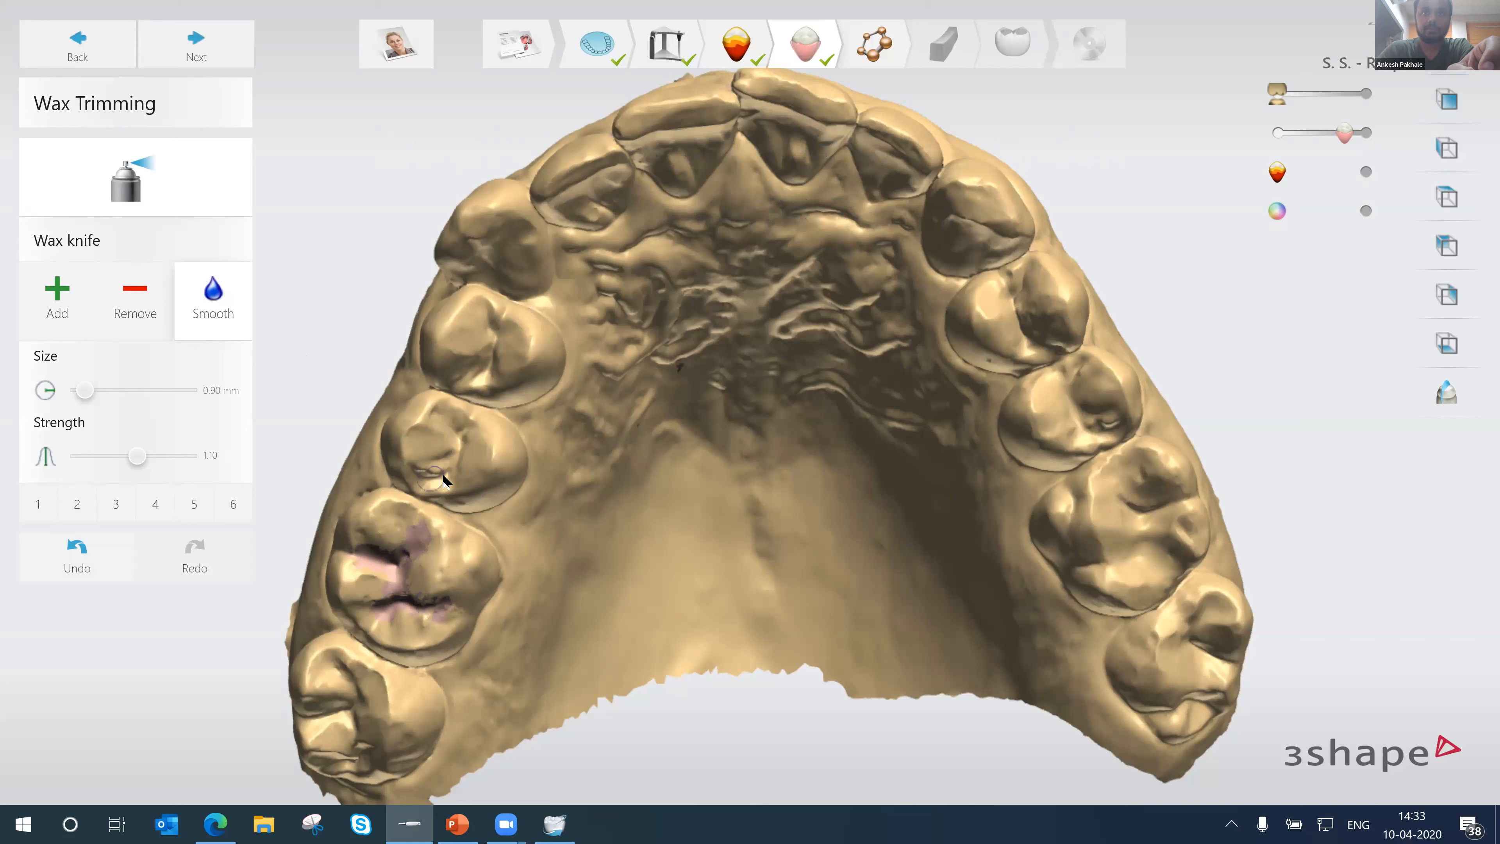
left_click_drag(457, 460, 473, 424)
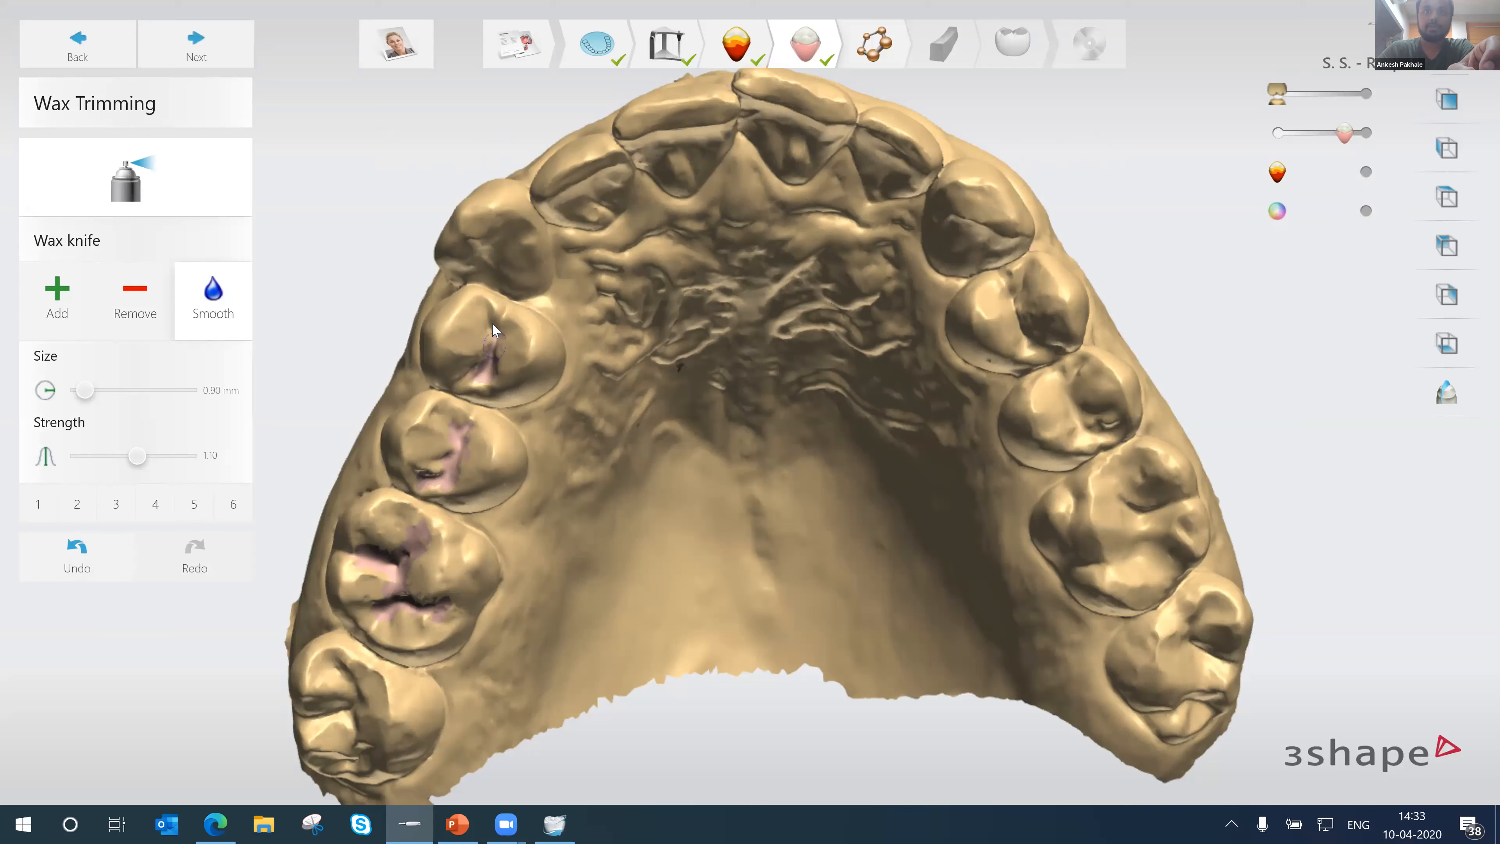
mouse_move(650, 528)
middle_mouse_down()
mouse_move(706, 452)
mouse_move(652, 503)
middle_mouse_up()
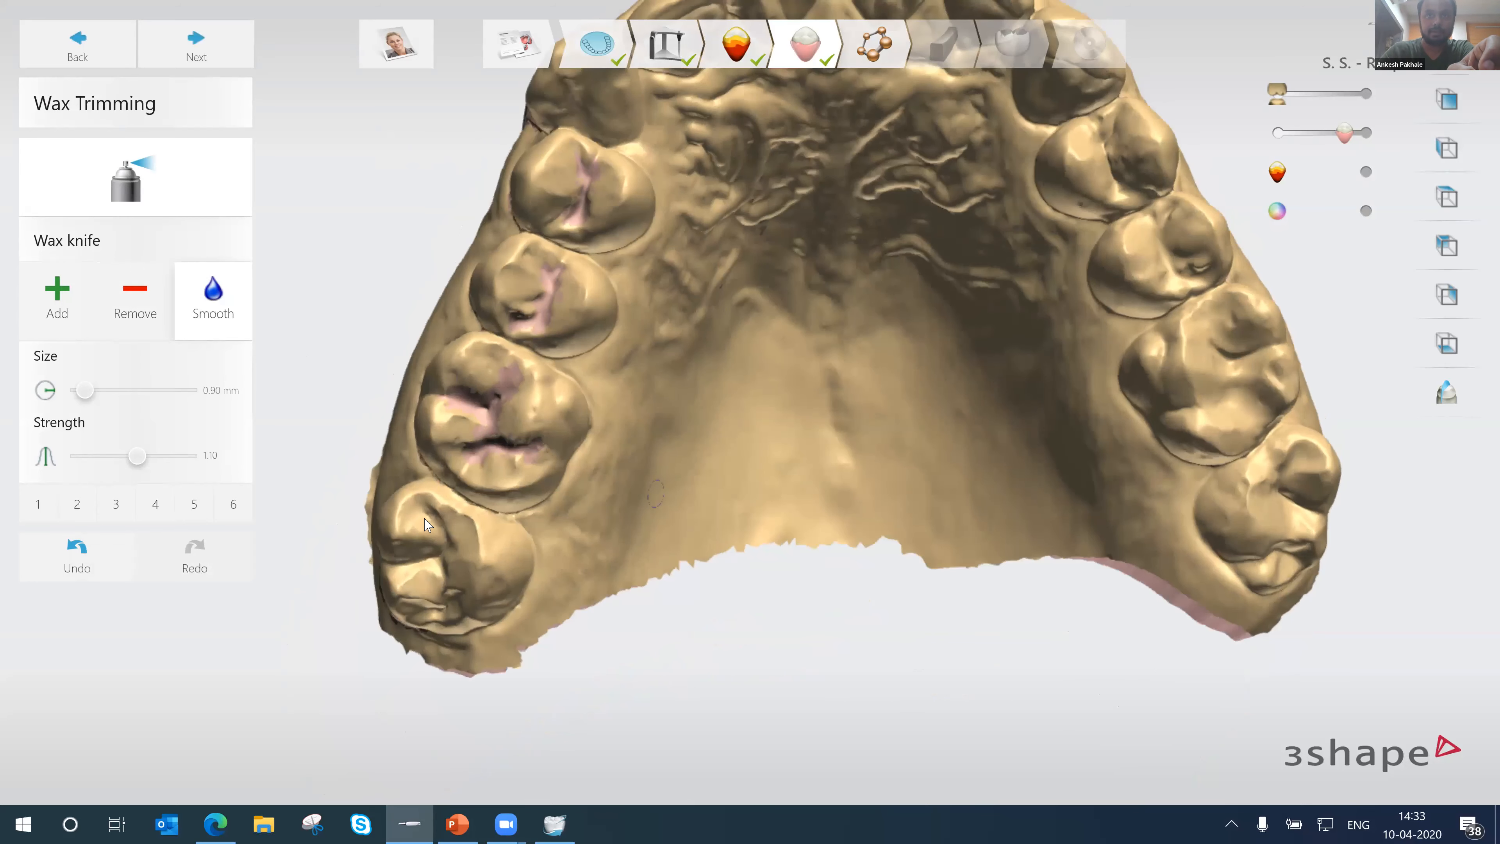
left_click_drag(443, 530, 448, 605)
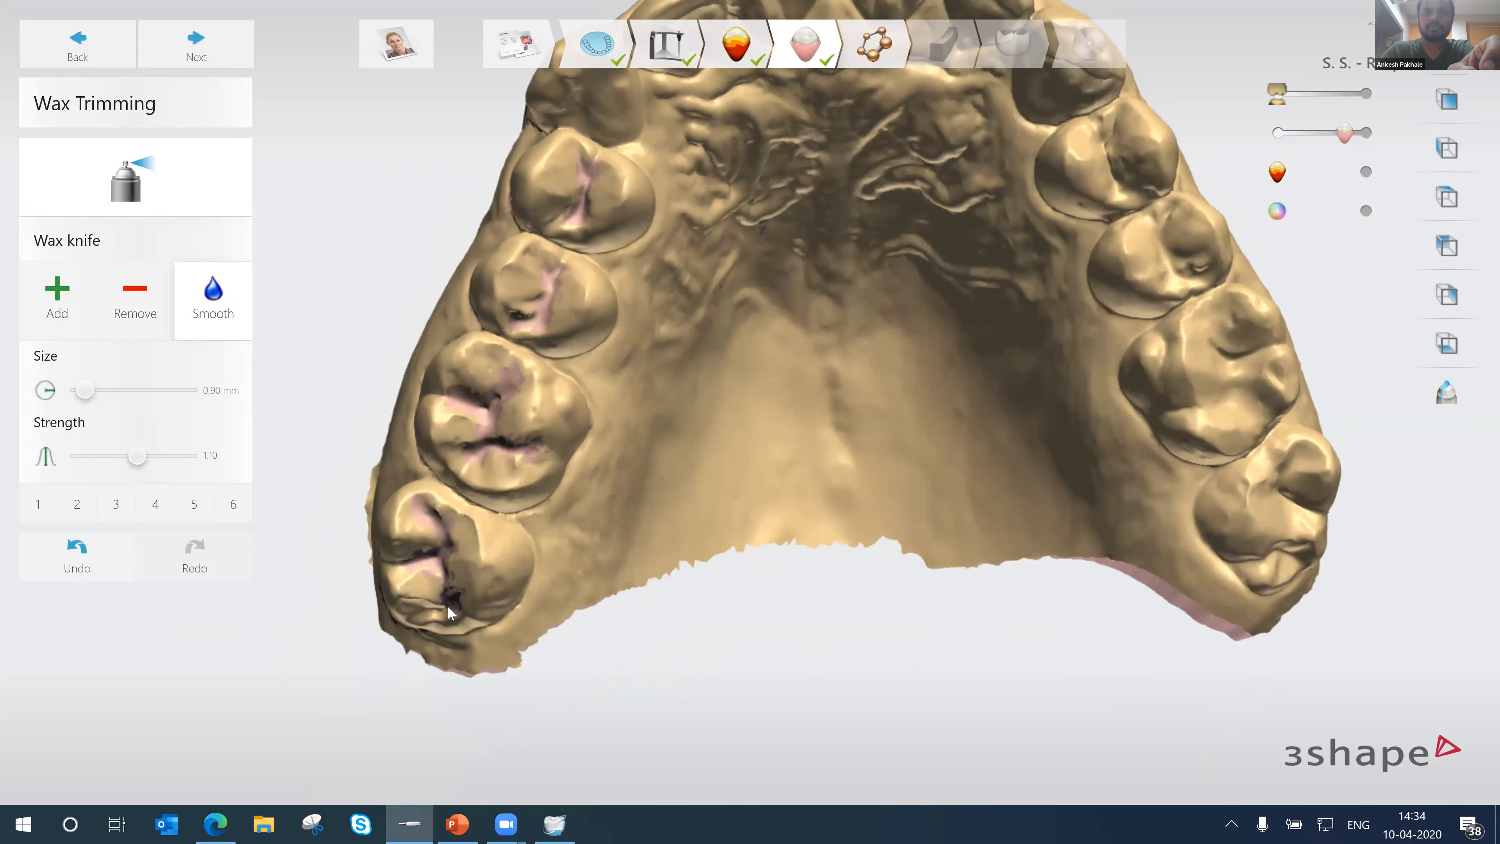
- Enlarge the smoothing knife to 1.65 mm and fill the gaps between the left-half back teeth, up to the canine
middle_click_drag(672, 483, 639, 642)
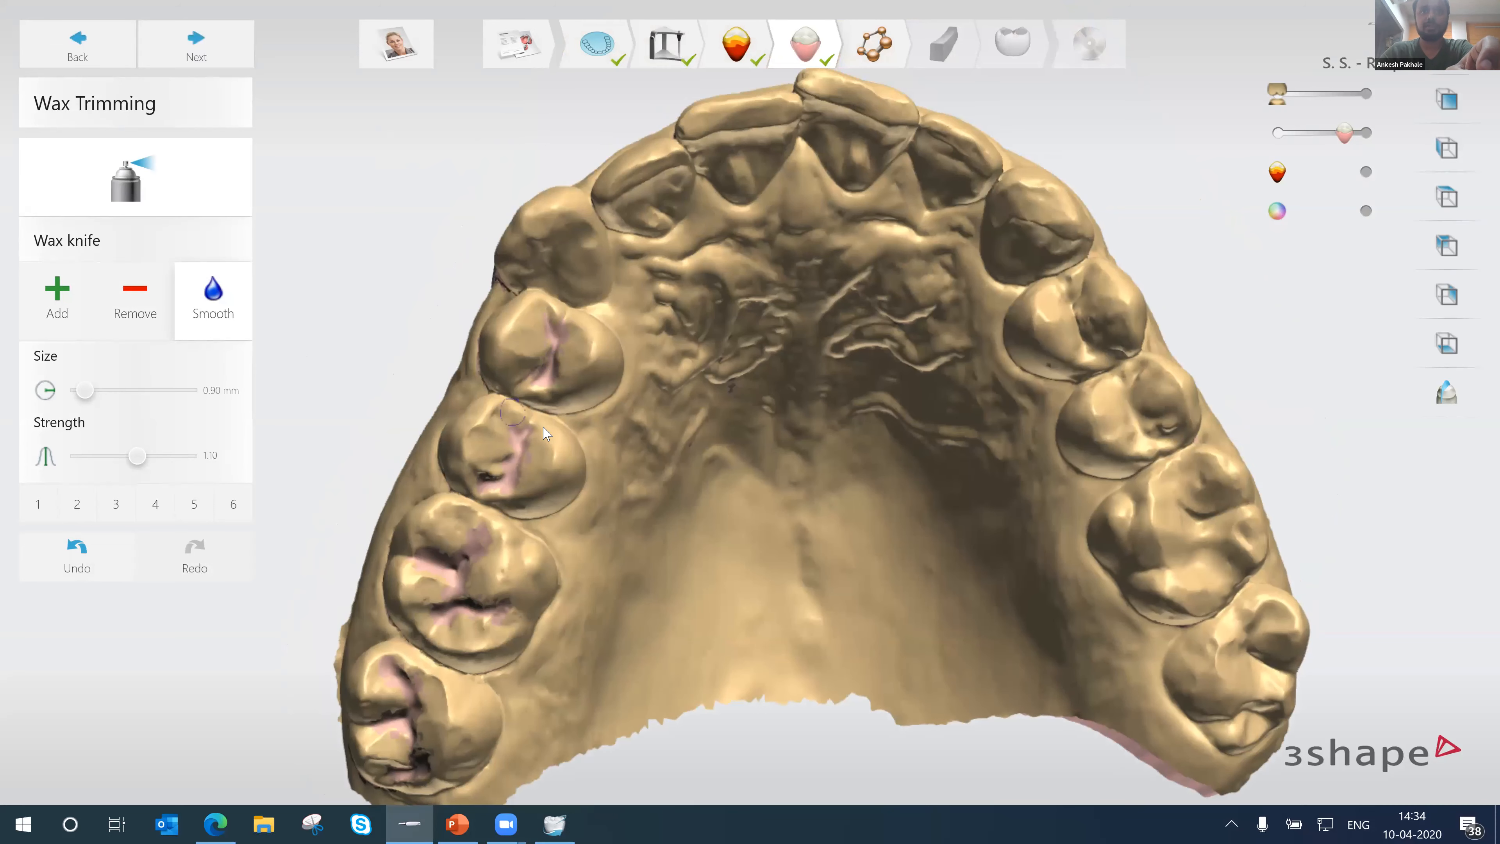
right_click_drag(540, 418, 518, 394)
scroll(519, 394, "up", 2, "shift")
scroll(519, 400, "up", 4, "shift")
left_click_drag(519, 397, 548, 408)
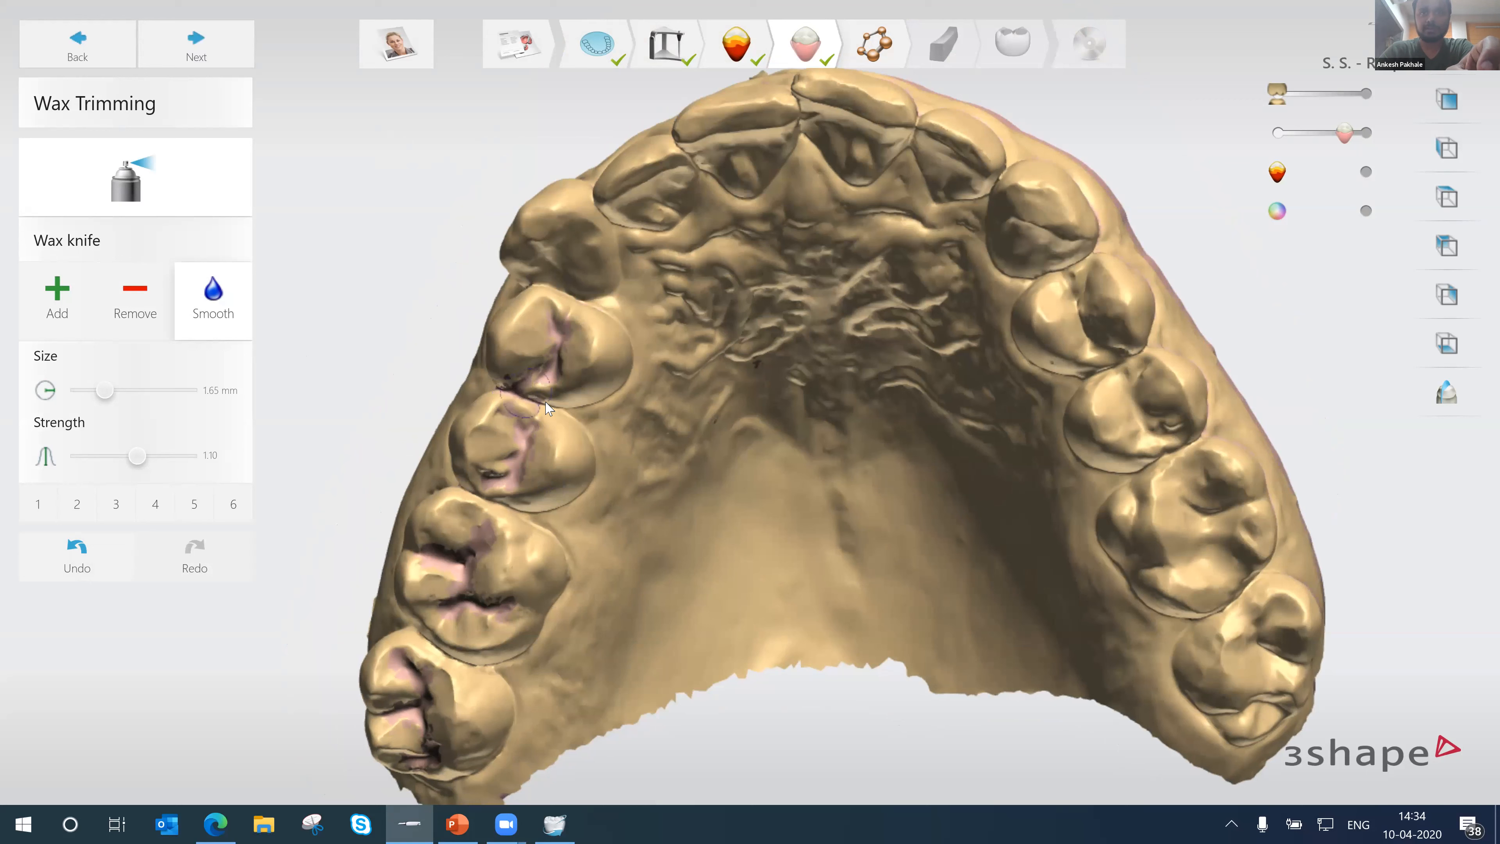
left_click_drag(473, 486, 534, 521)
left_click_drag(414, 634, 469, 664)
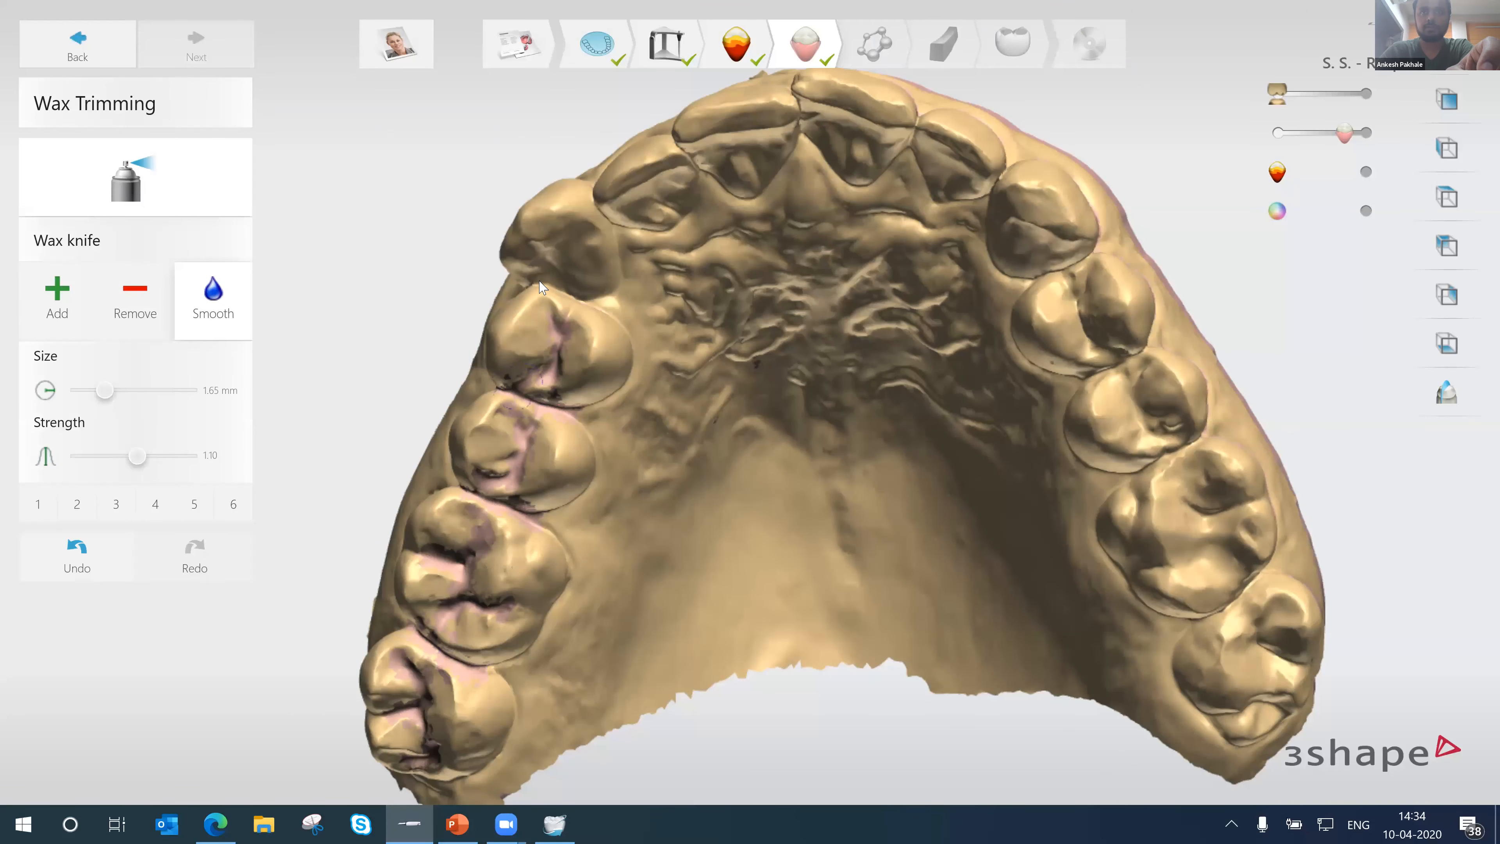
left_click_drag(560, 299, 597, 313)
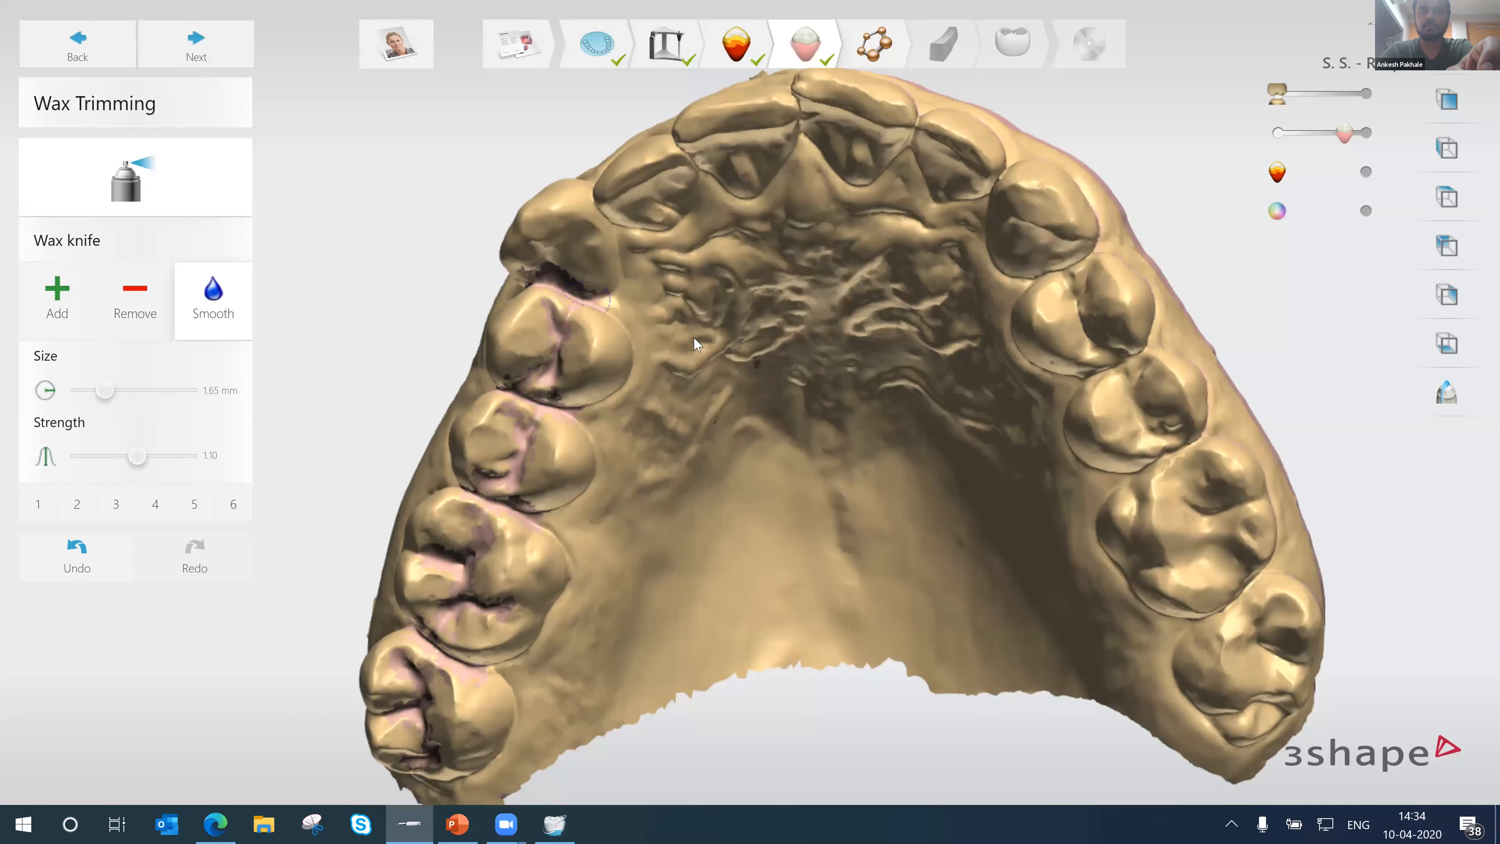
- Smooth wax into the gaps between the upper front teeth, from canine to canine
middle_click_drag(680, 339, 655, 437)
right_click_drag(584, 329, 572, 305)
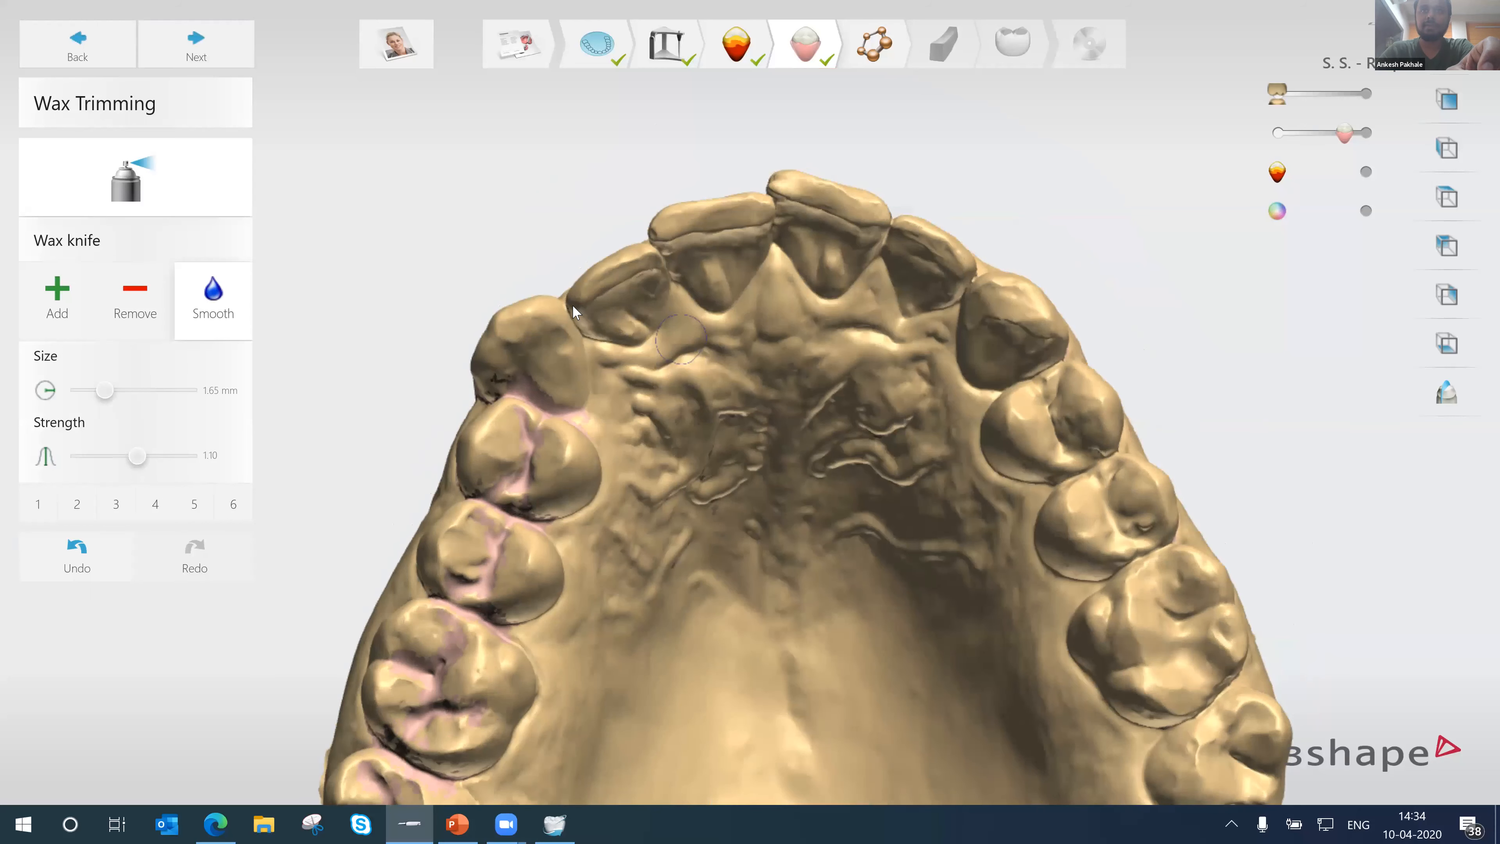
left_click_drag(573, 312, 579, 325)
mouse_move(688, 289)
right_mouse_down()
mouse_move(662, 253)
mouse_move(675, 275)
right_mouse_up()
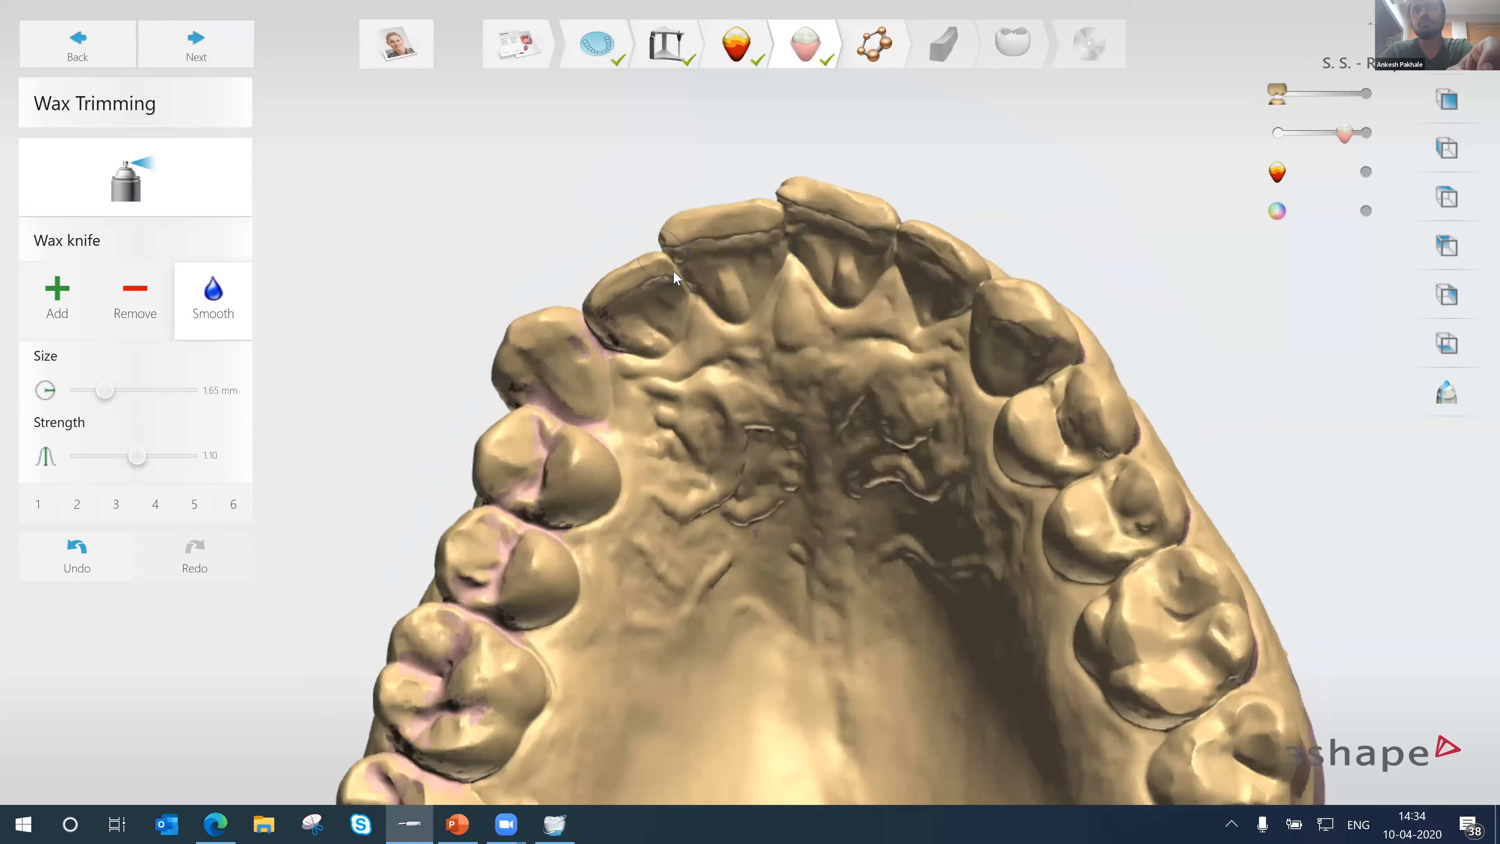
left_click_drag(684, 286, 697, 278)
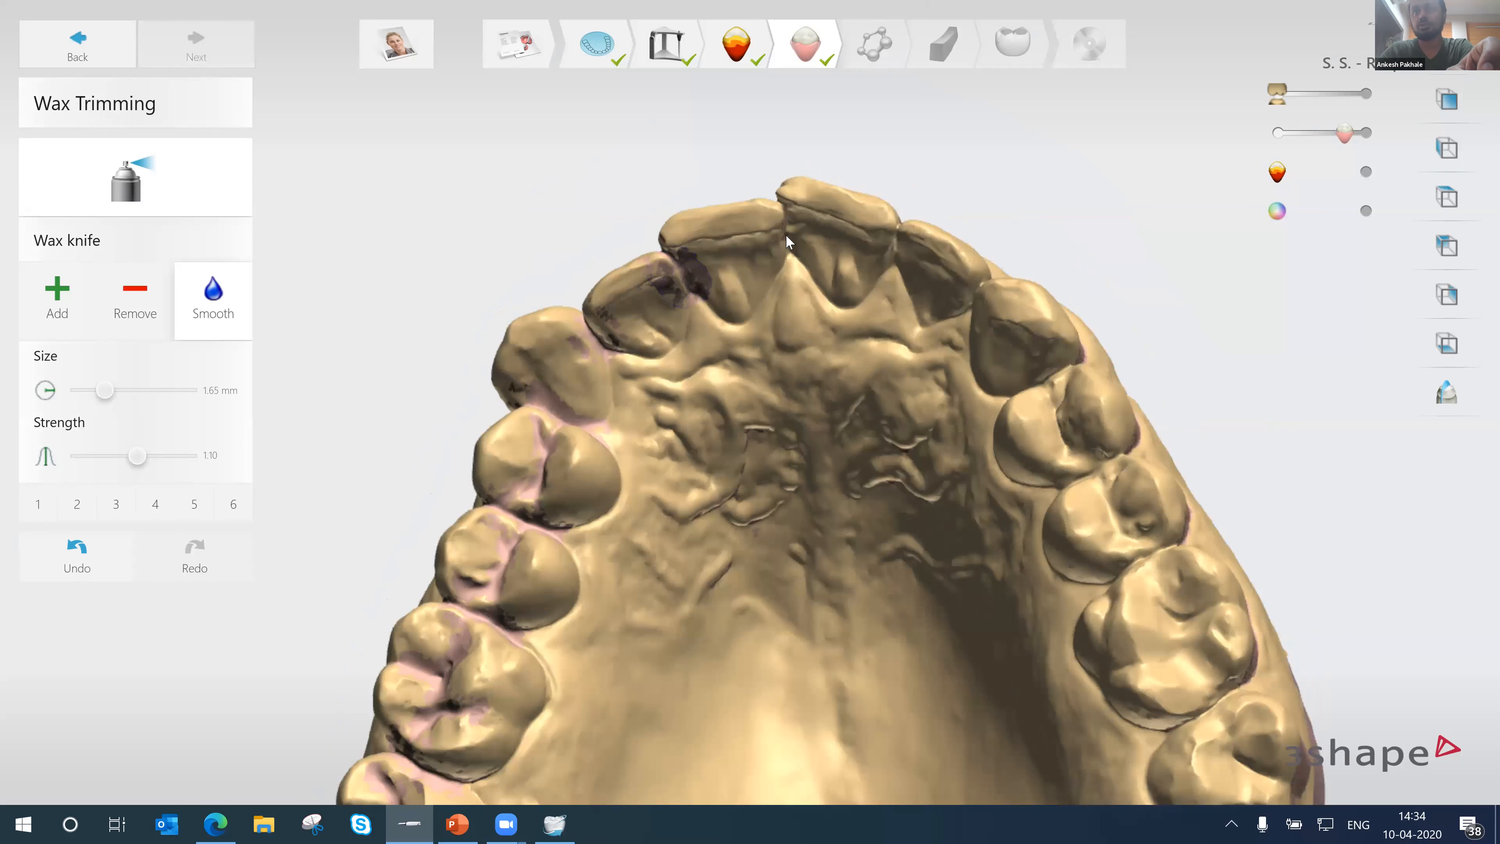
left_click(784, 213)
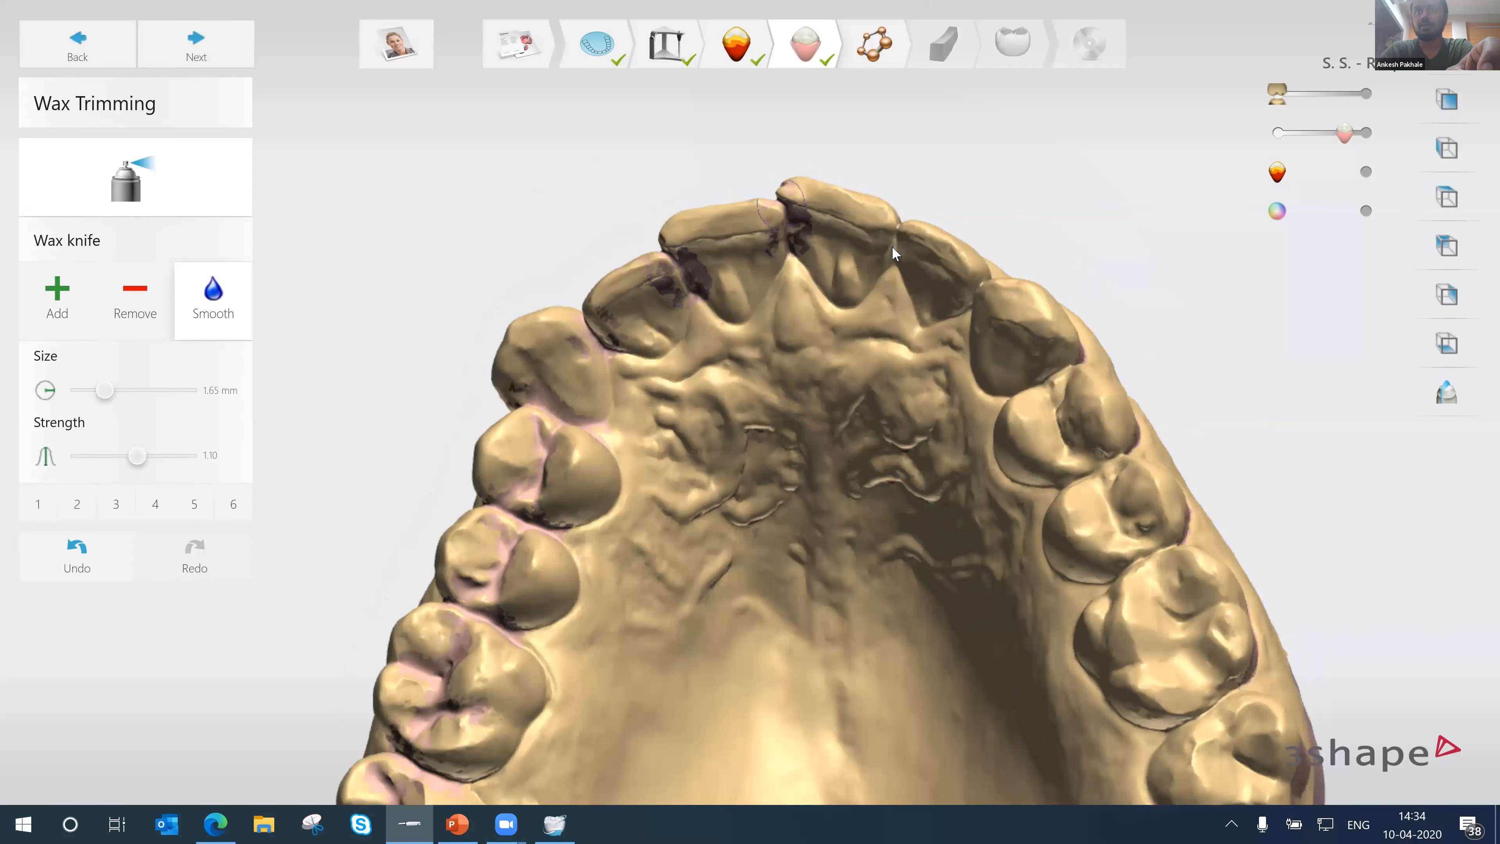
left_click(895, 224)
middle_click_drag(983, 377, 888, 381)
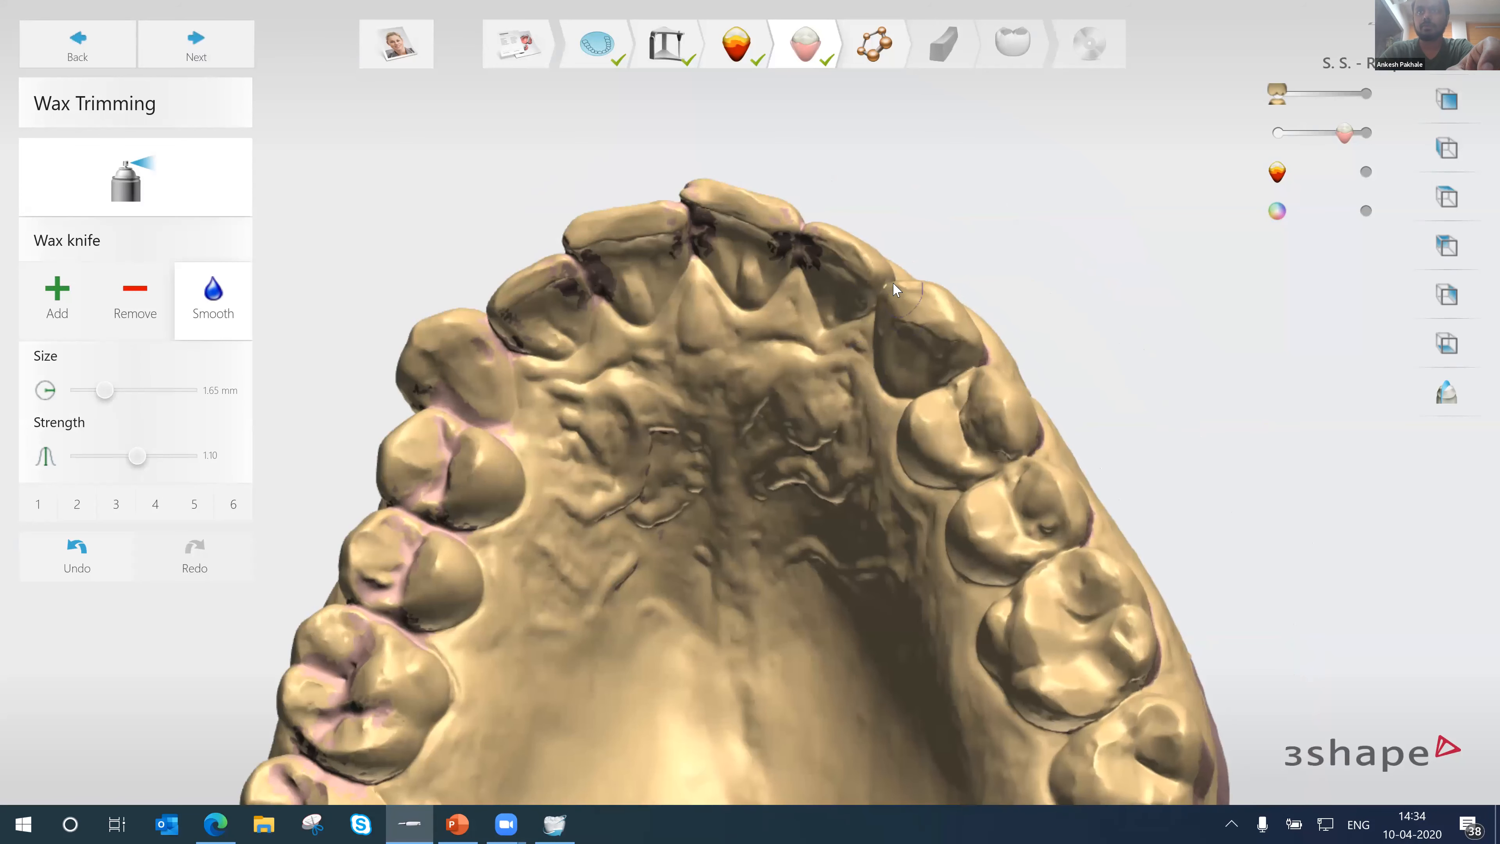
left_click(876, 310)
- Smooth wax into the gaps from the canine back to the last molar on the right half of the arch
mouse_move(959, 372)
left_mouse_down()
mouse_move(941, 382)
mouse_move(969, 387)
left_mouse_up()
middle_click_drag(892, 335, 767, 228)
left_click_drag(859, 378, 891, 348)
left_click_drag(890, 463, 941, 436)
mouse_move(965, 613)
left_mouse_down()
mouse_move(1005, 583)
mouse_move(935, 623)
left_mouse_up()
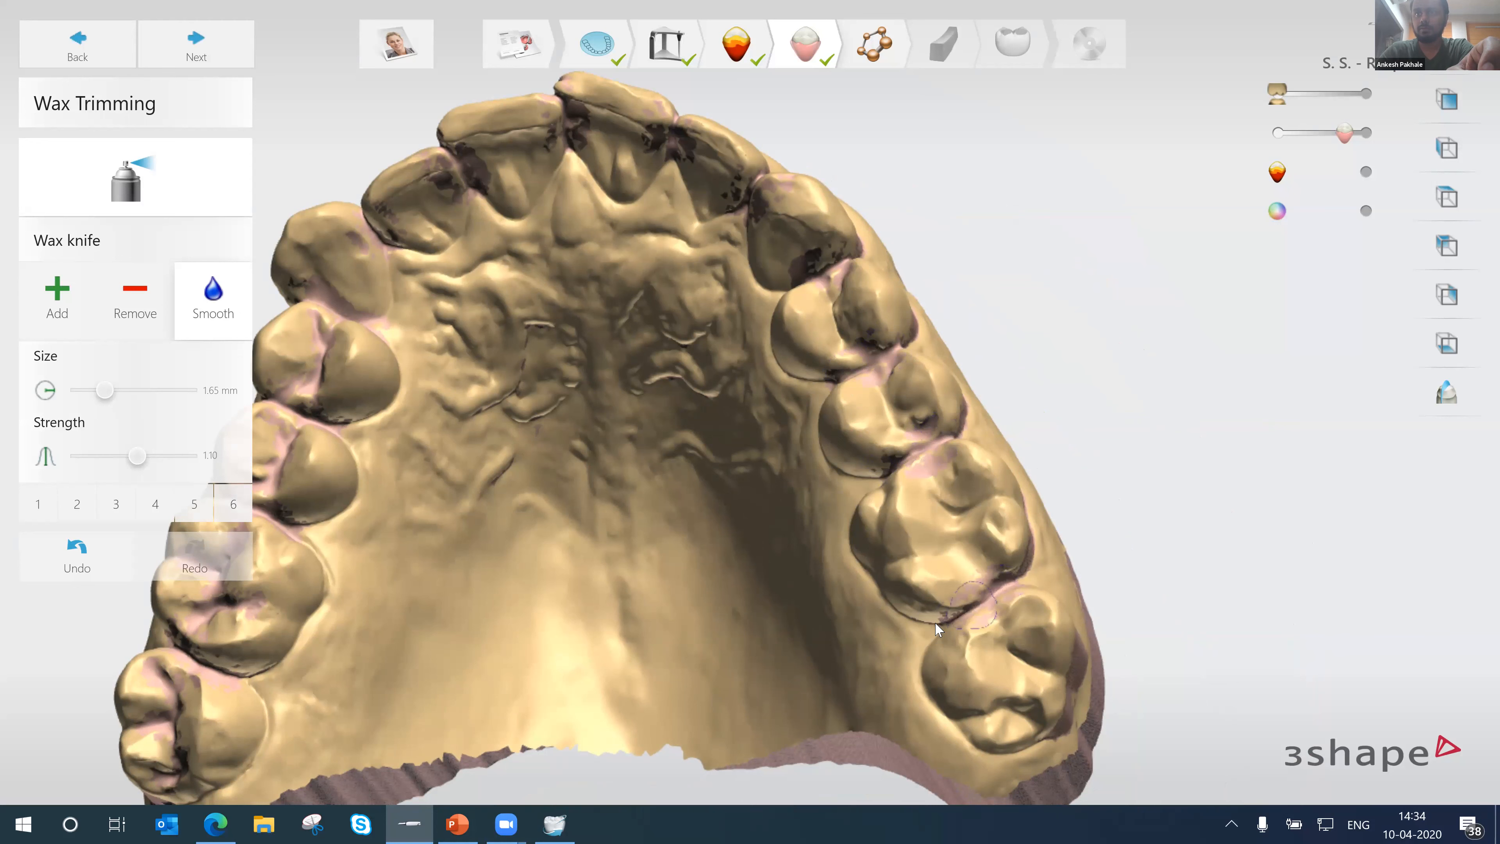
- Smooth wax into the occlusal pits of the last molar on the right half of the arch
mouse_move(1035, 651)
left_mouse_down()
mouse_move(1012, 637)
mouse_move(1038, 665)
left_mouse_up()
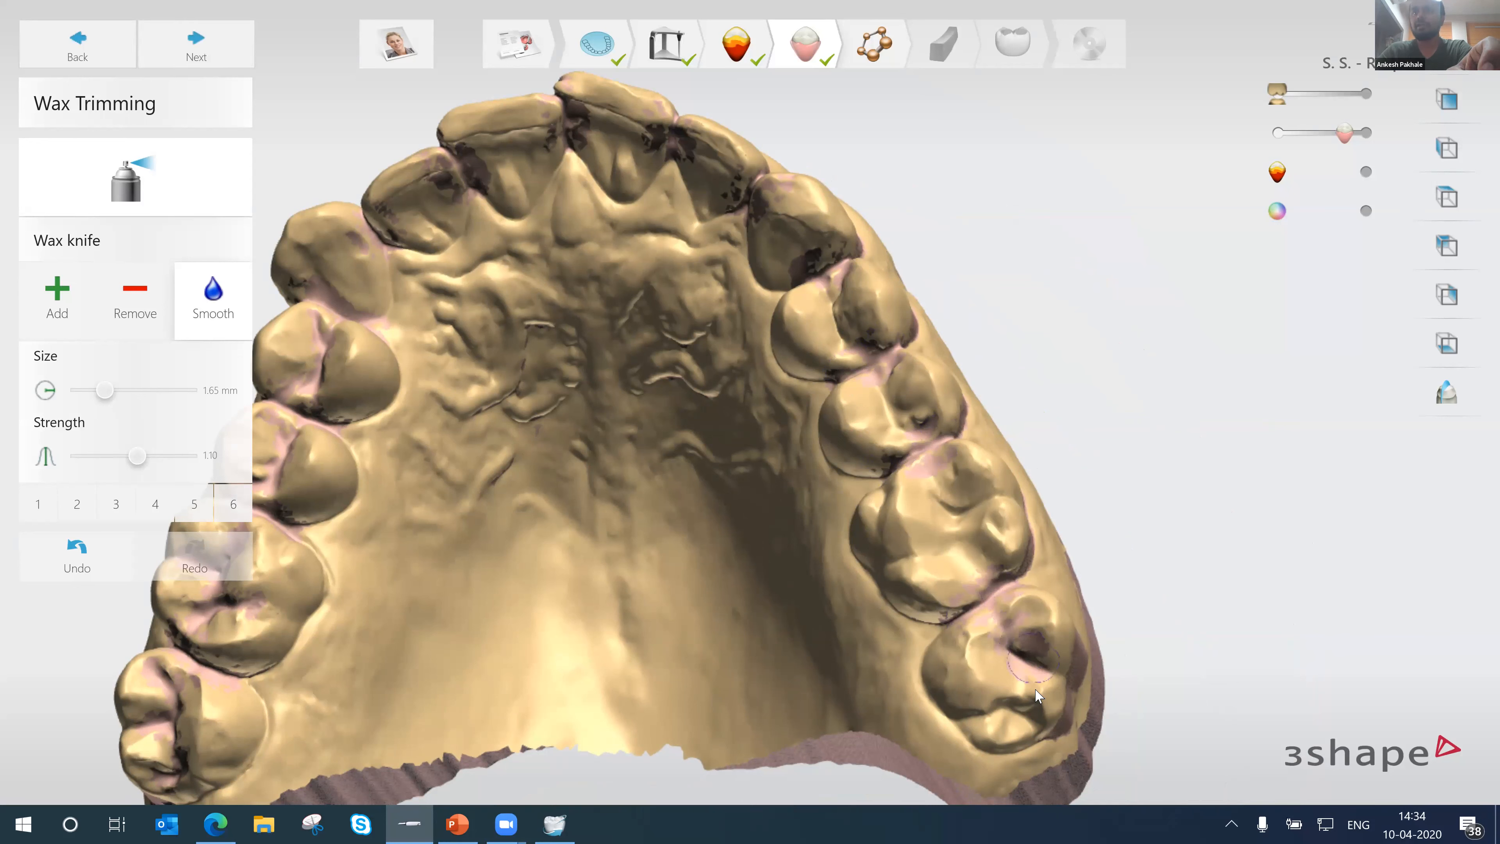
left_click_drag(1018, 717, 1003, 716)
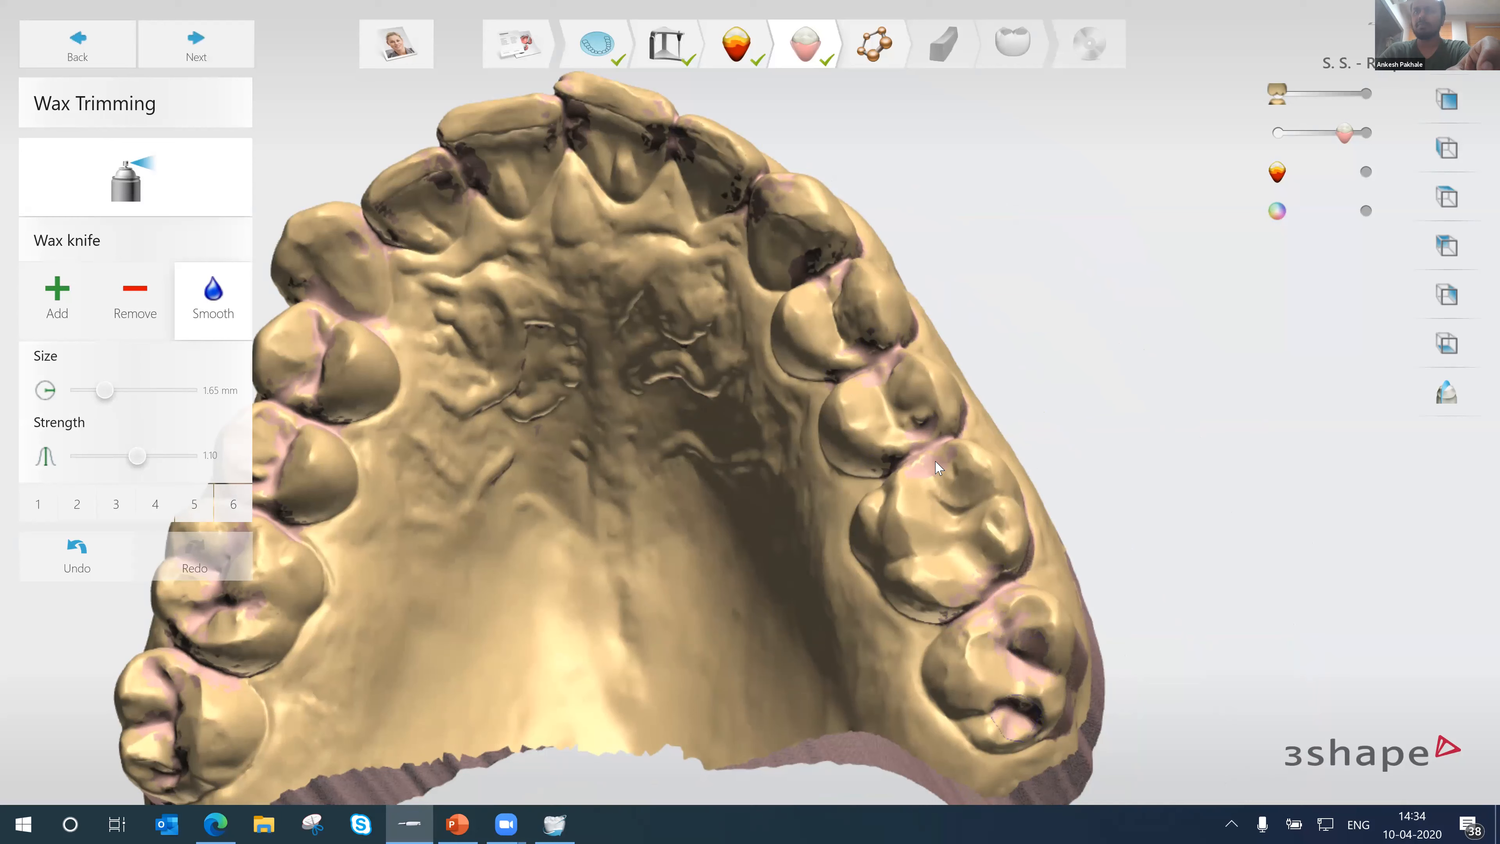
middle_click_drag(751, 440, 873, 525)
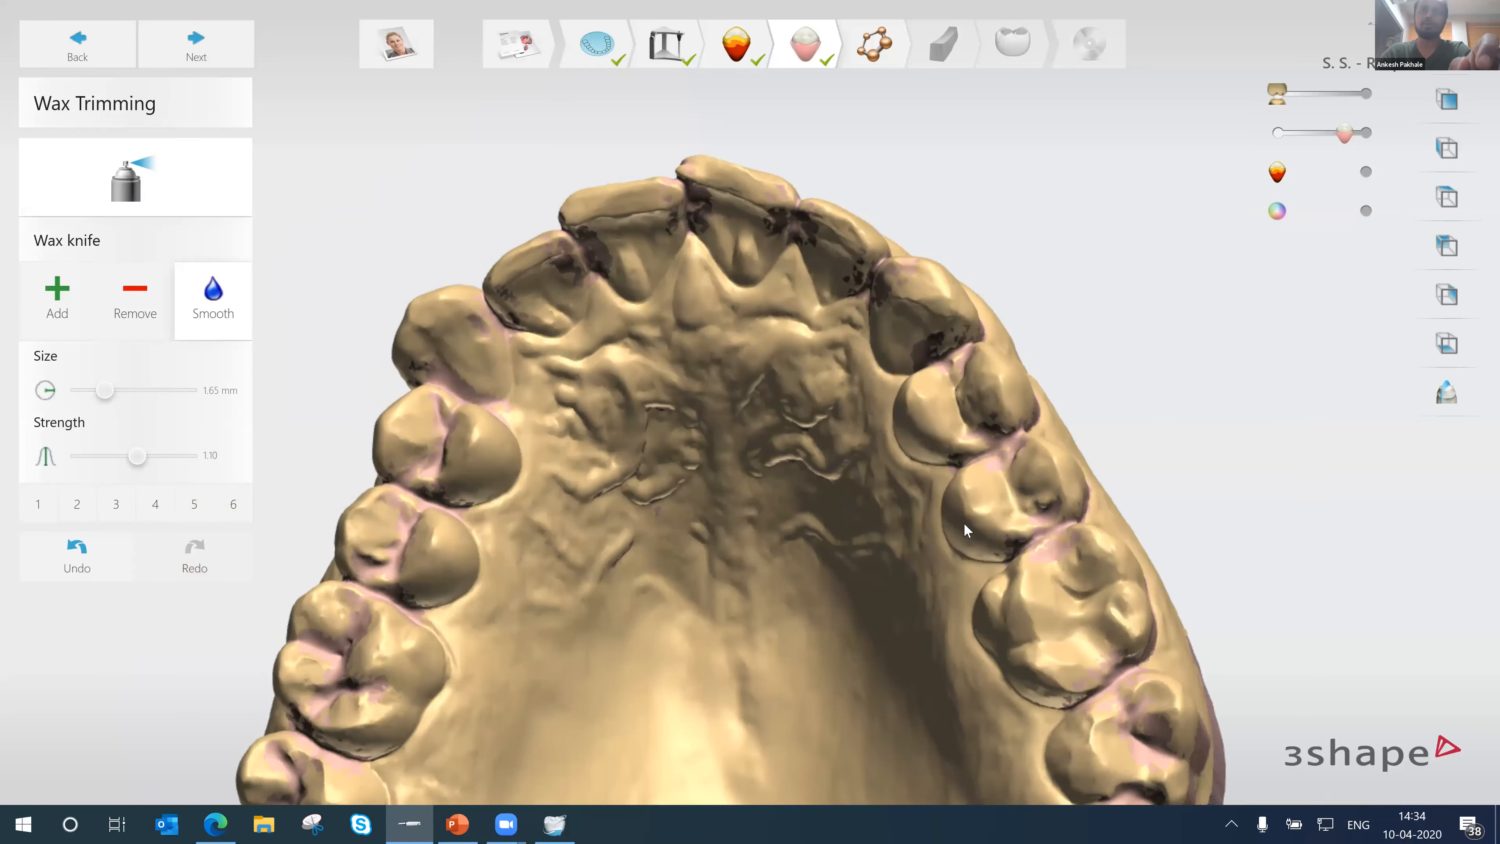
- Smooth wax along the gum line behind the front teeth and over the ridges of the front palate
mouse_move(899, 510)
right_mouse_down()
mouse_move(857, 523)
mouse_move(928, 505)
mouse_move(896, 559)
mouse_move(911, 492)
right_mouse_up()
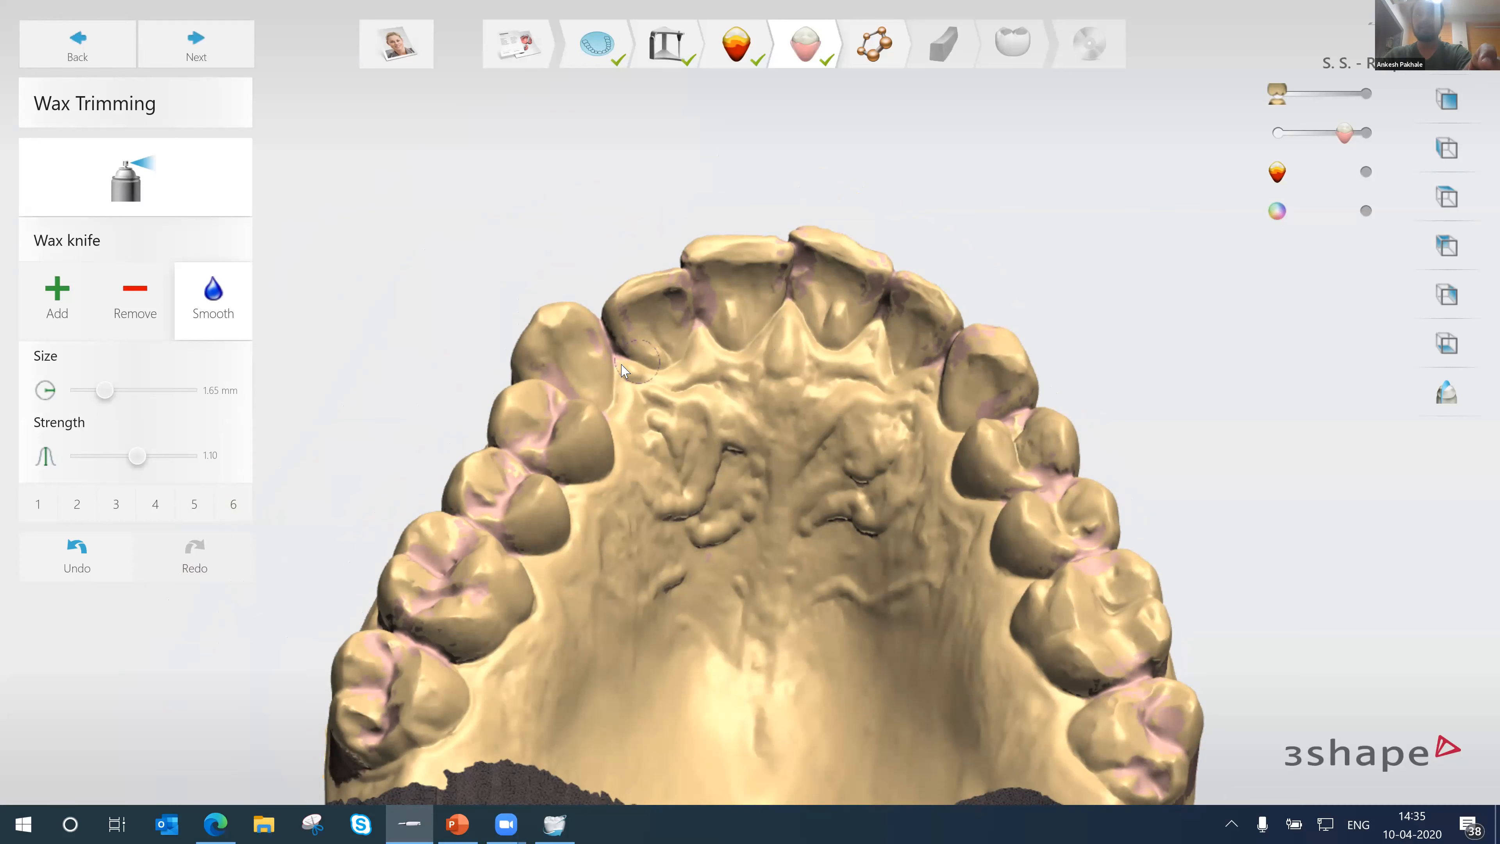
mouse_move(703, 359)
left_mouse_down()
mouse_move(797, 326)
mouse_move(847, 363)
mouse_move(883, 342)
mouse_move(928, 384)
left_mouse_up()
mouse_move(654, 385)
left_mouse_down()
mouse_move(626, 402)
mouse_move(628, 384)
mouse_move(671, 406)
left_mouse_up()
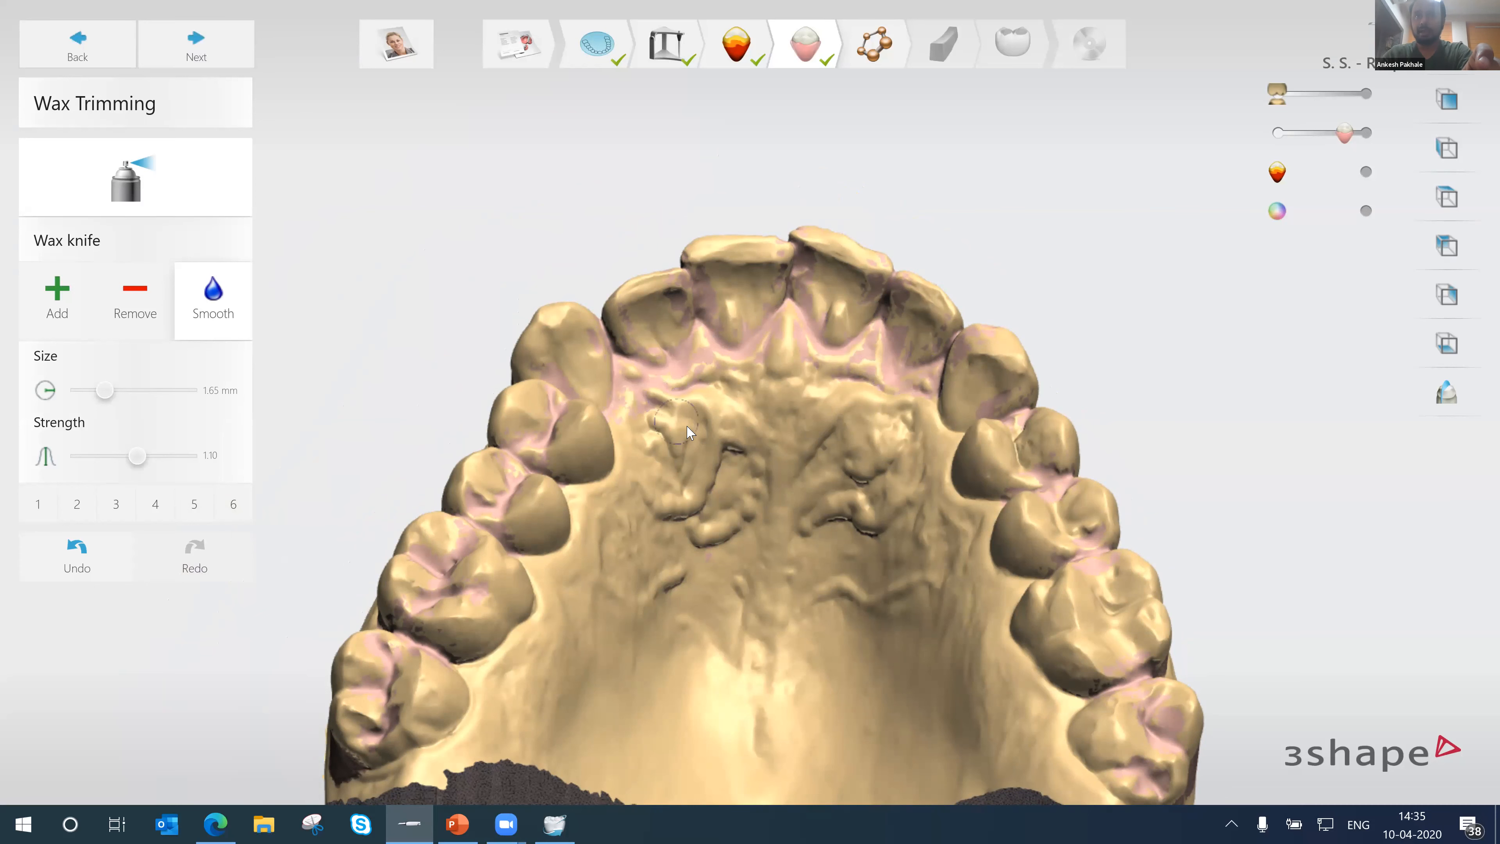
mouse_move(727, 453)
left_mouse_down()
mouse_move(708, 503)
mouse_move(728, 538)
mouse_move(751, 472)
mouse_move(881, 416)
mouse_move(901, 499)
mouse_move(814, 512)
mouse_move(811, 526)
mouse_move(896, 467)
mouse_move(867, 488)
mouse_move(866, 425)
mouse_move(797, 432)
left_mouse_up()
left_click_drag(697, 420, 696, 480)
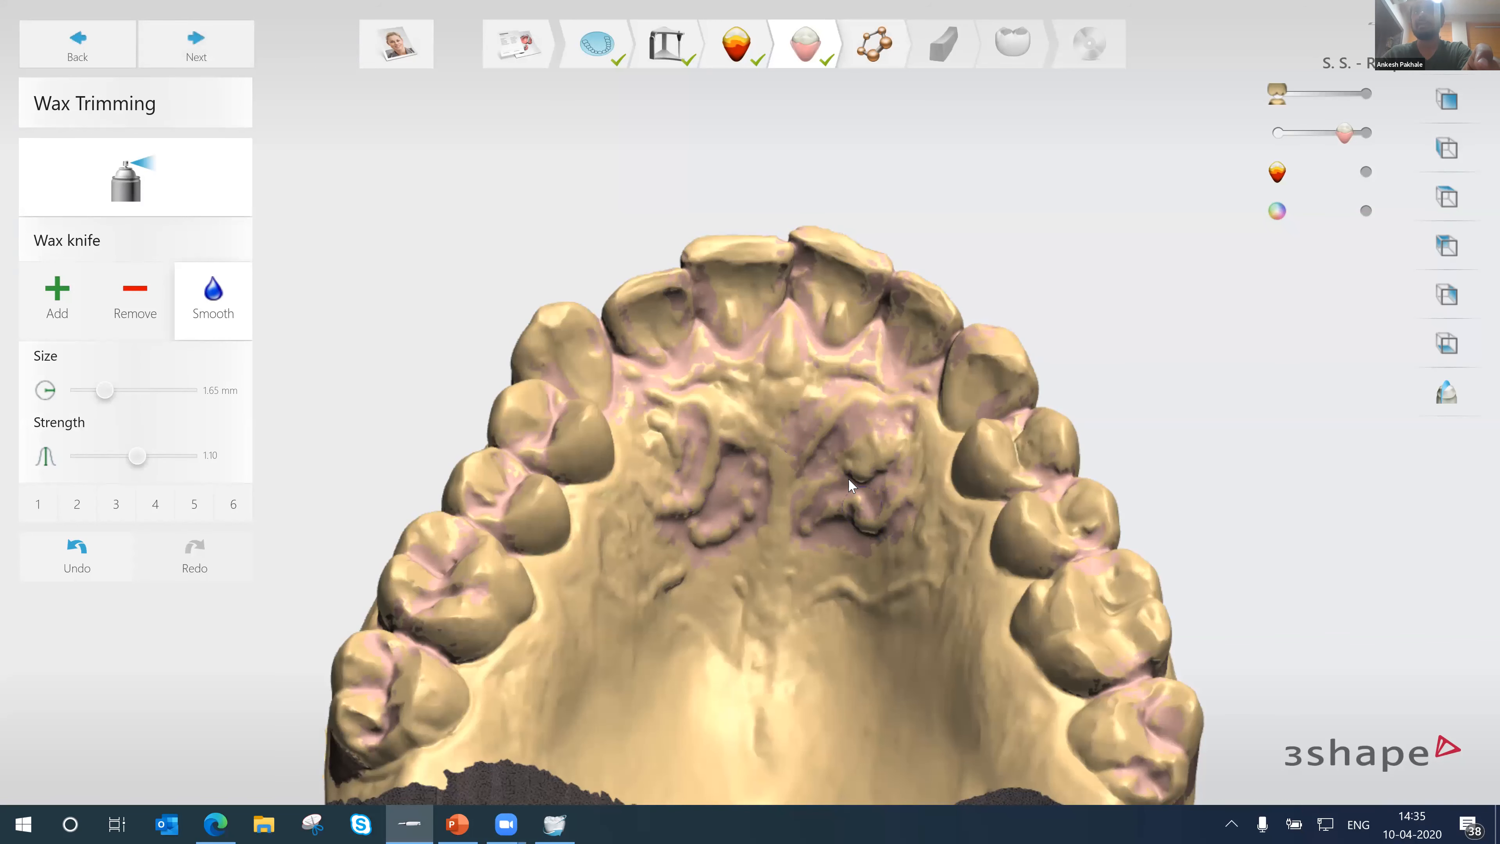
right_click_drag(849, 478, 864, 502)
mouse_move(733, 481)
left_mouse_down()
mouse_move(784, 544)
mouse_move(775, 556)
left_mouse_up()
right_click_drag(773, 555, 794, 603)
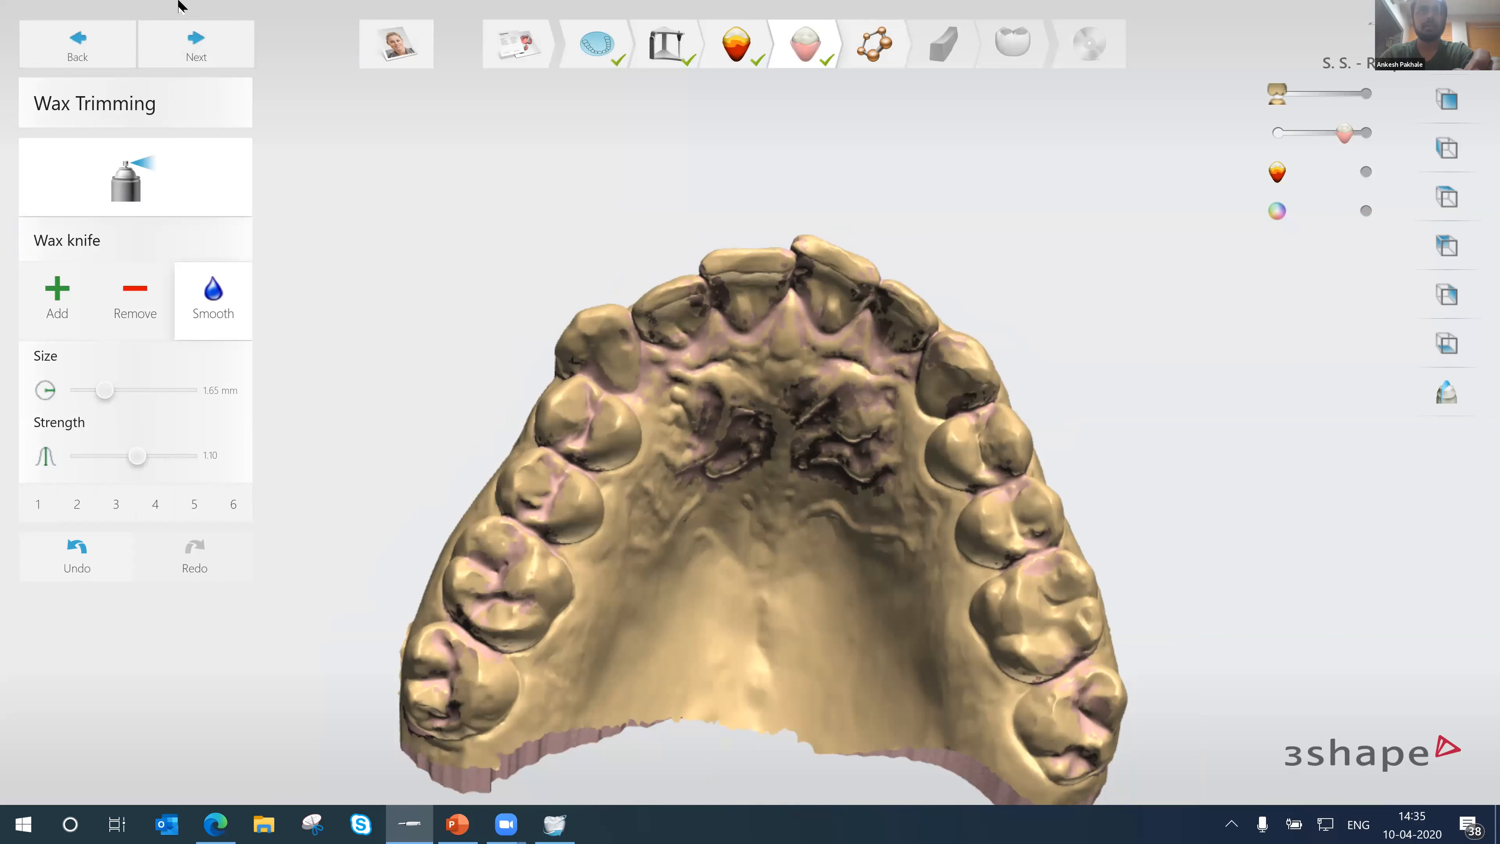
- Finish wax trimming, proceed to the splint outline stage and set the splint thickness to 1.8 mm
left_click(239, 62)
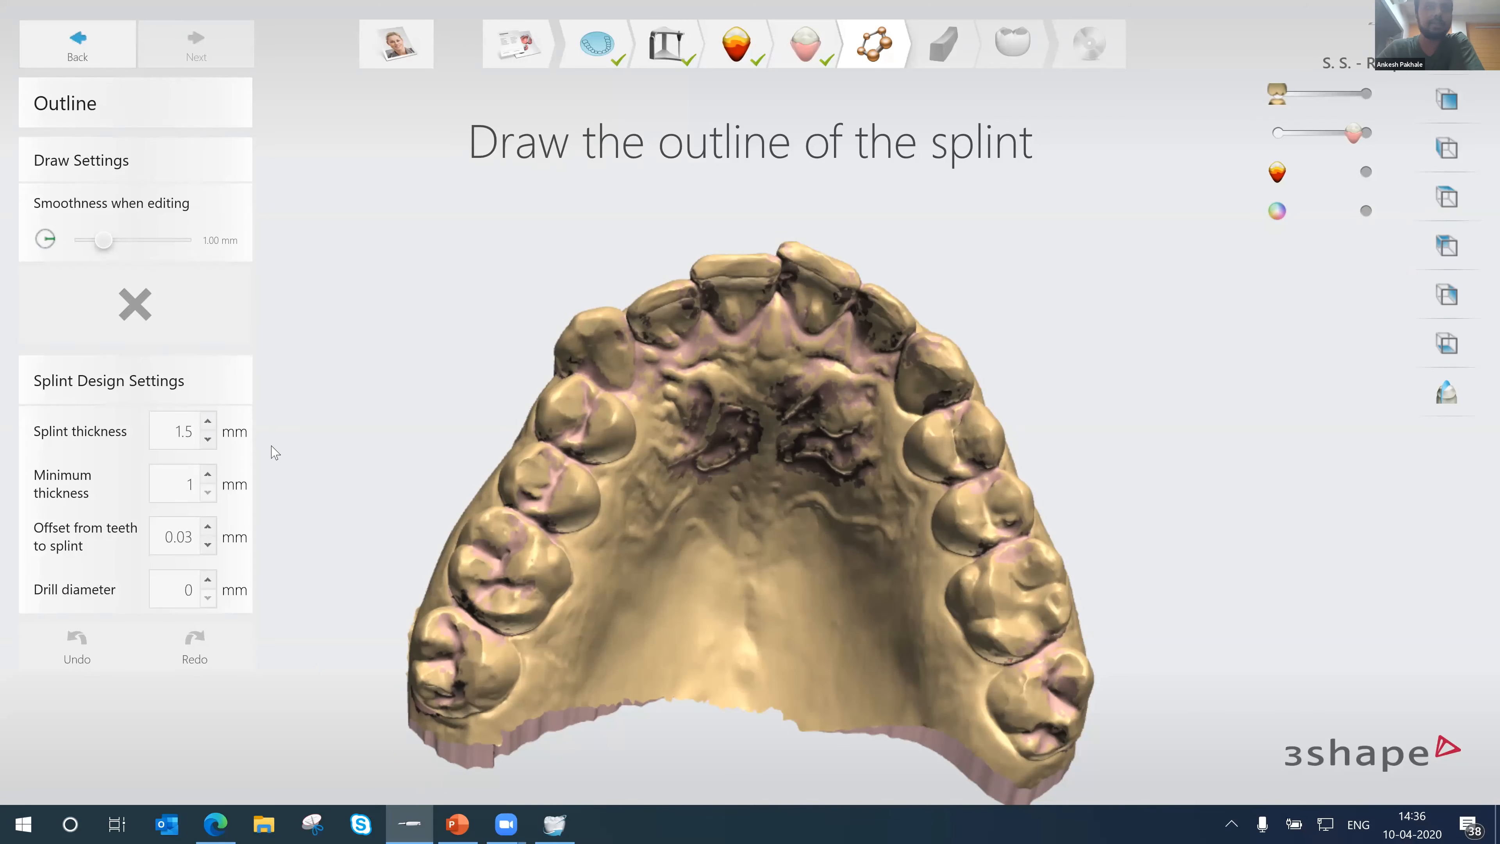
middle_click_drag(683, 458, 622, 492)
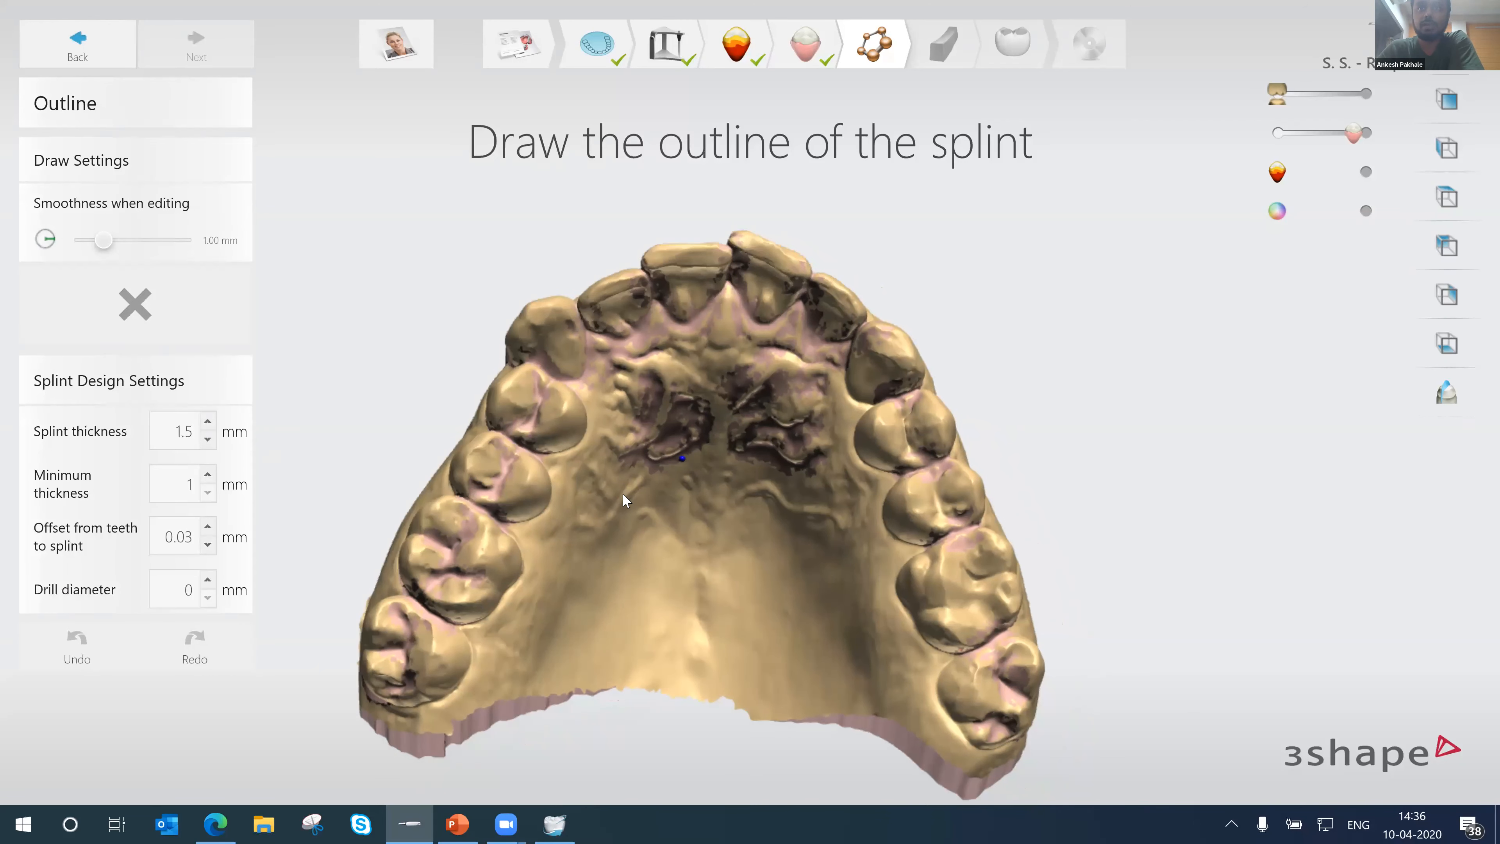
right_click_drag(627, 529, 582, 576)
left_click_drag(175, 433, 233, 431)
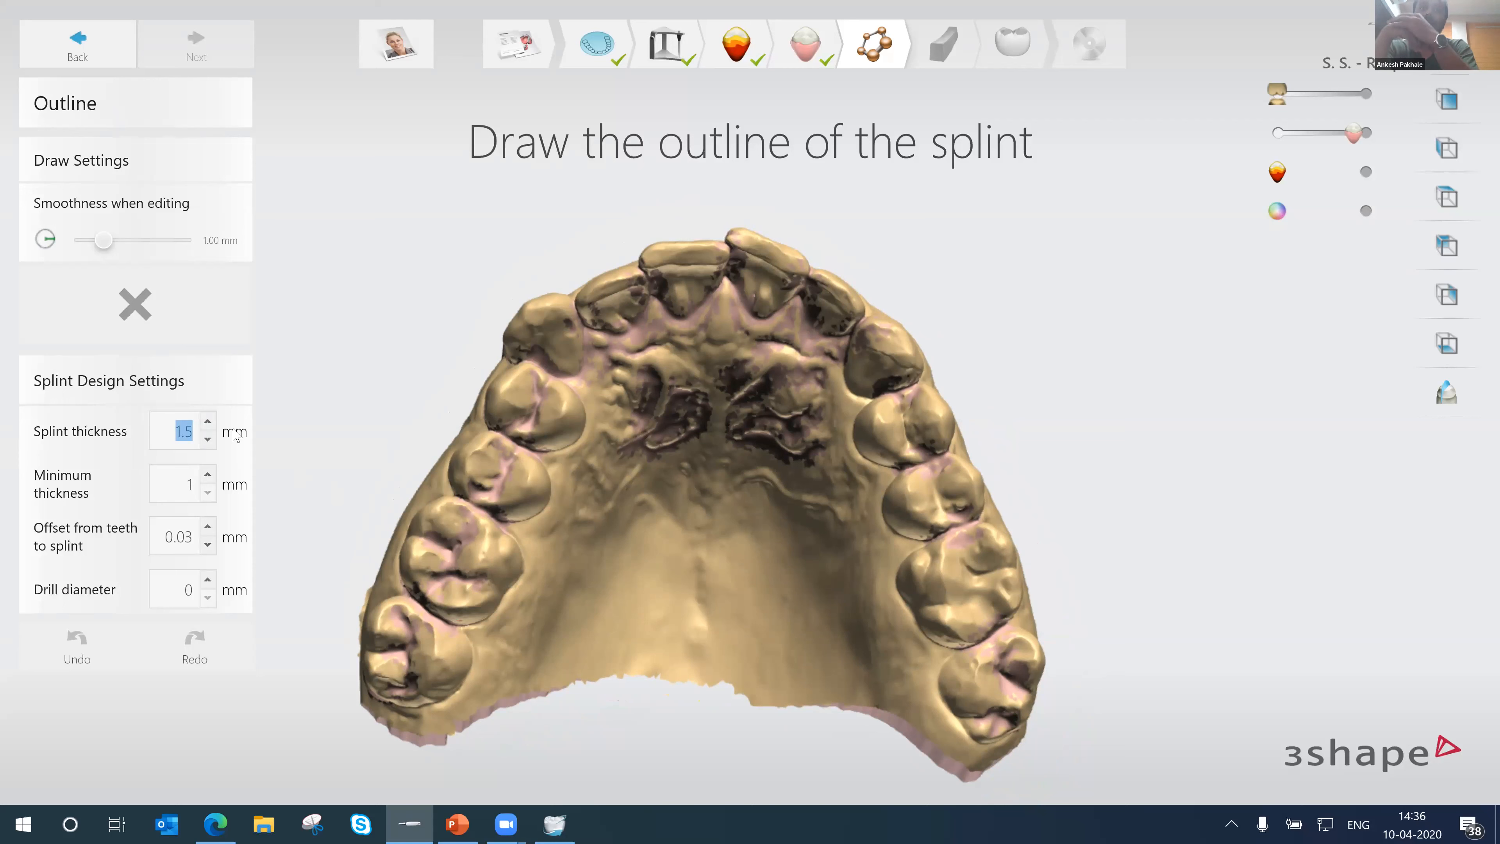
type("1.8")
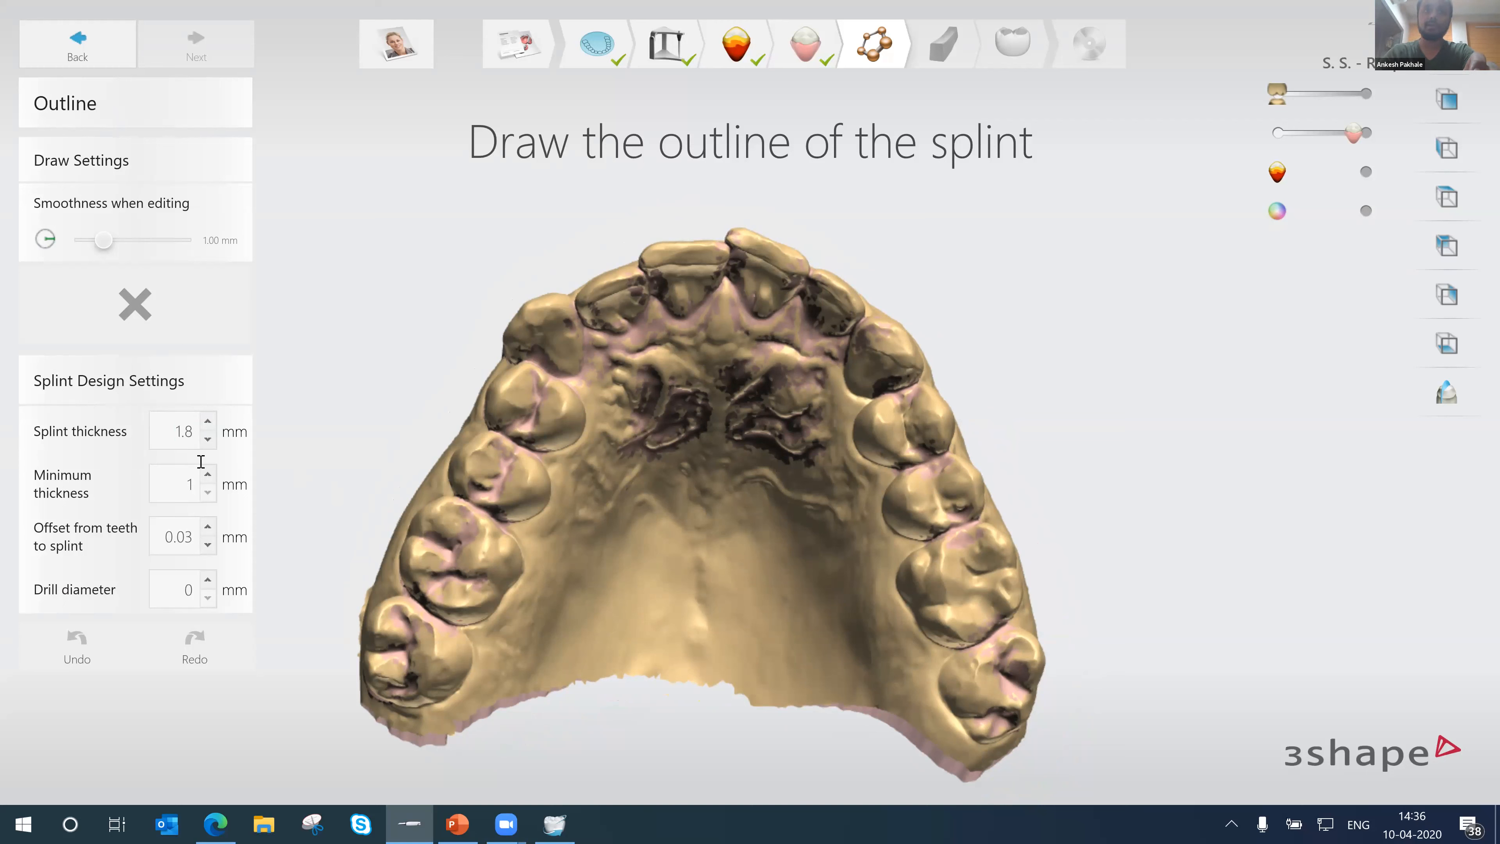
- Set the offset from teeth to splint to 0.02 mm in the splint design settings
left_click_drag(185, 484, 242, 490)
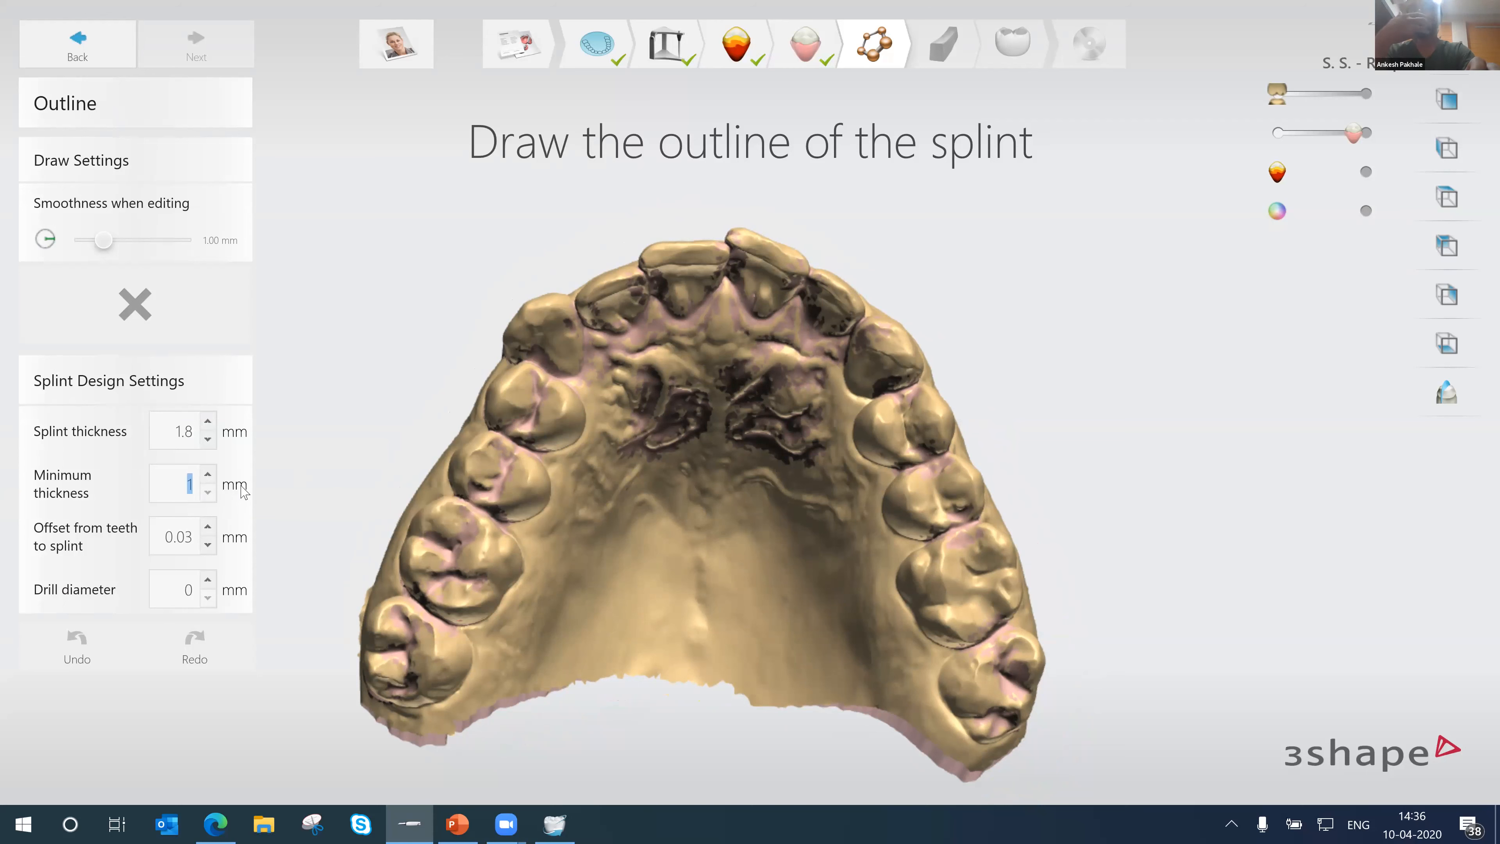
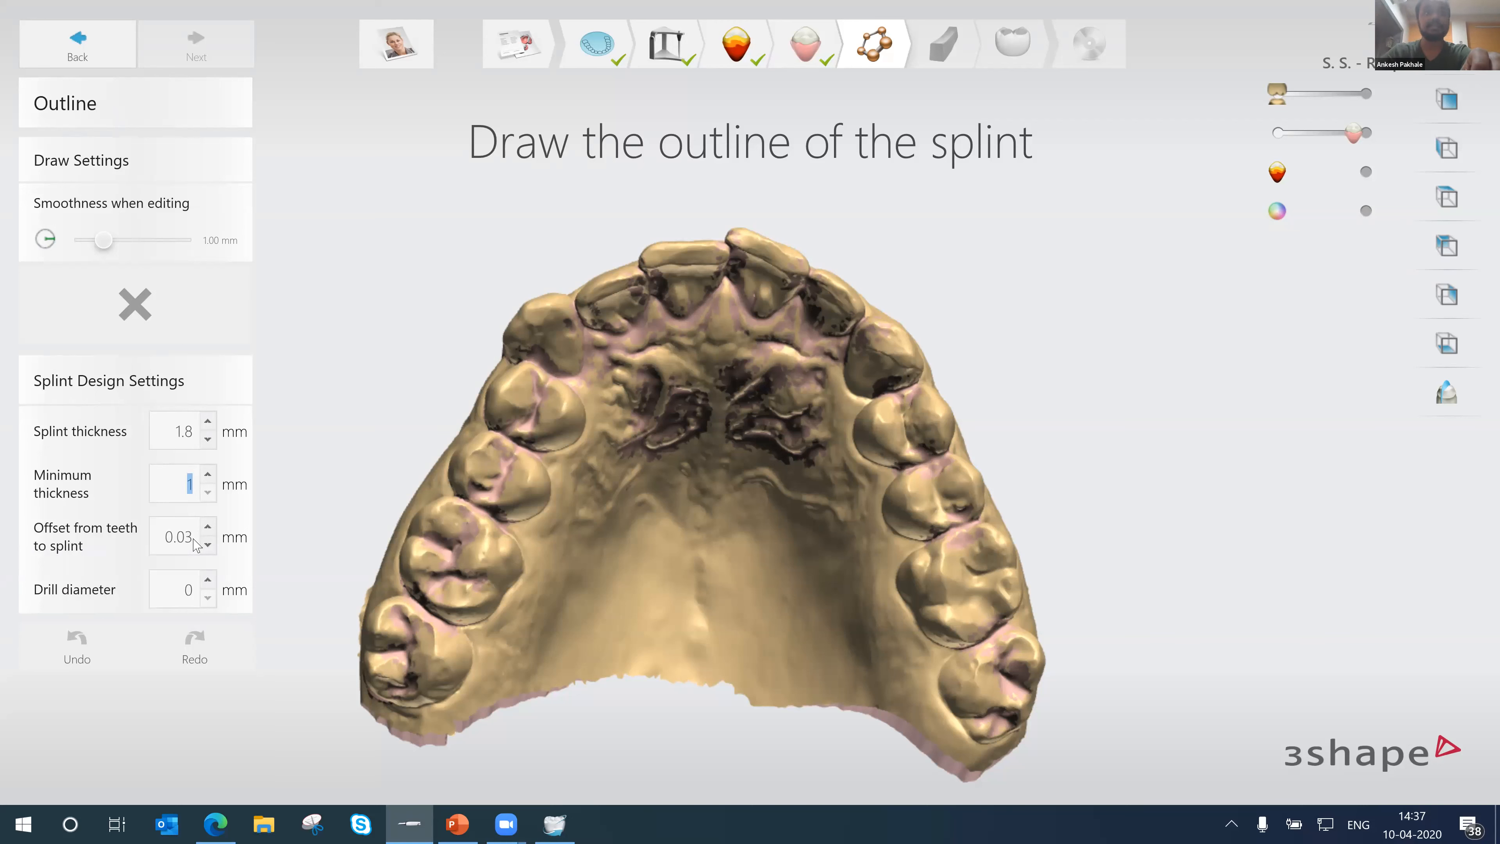
left_click(208, 545)
left_click(209, 547)
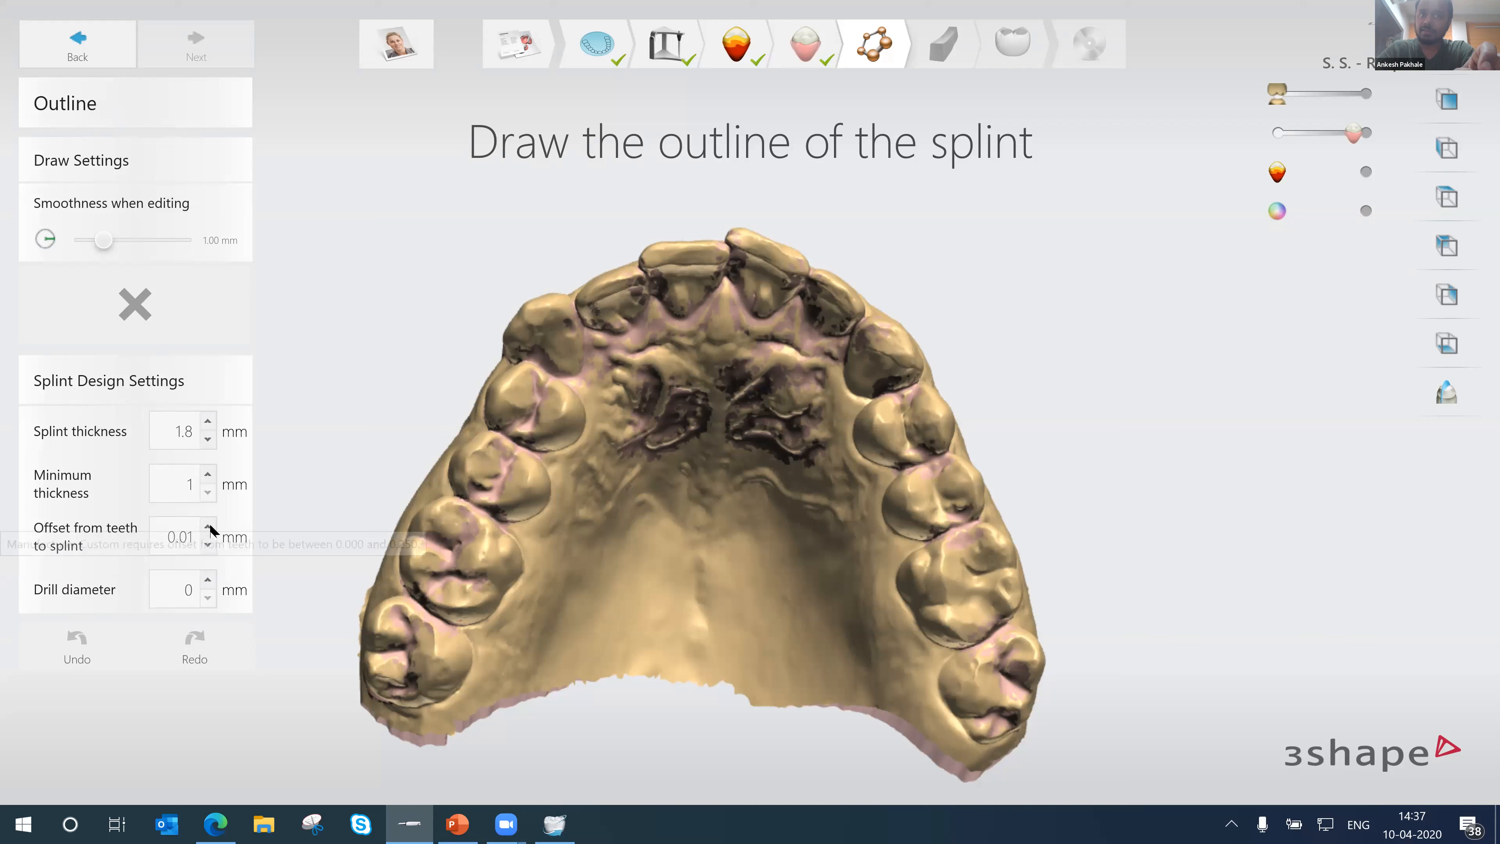
left_click(210, 525)
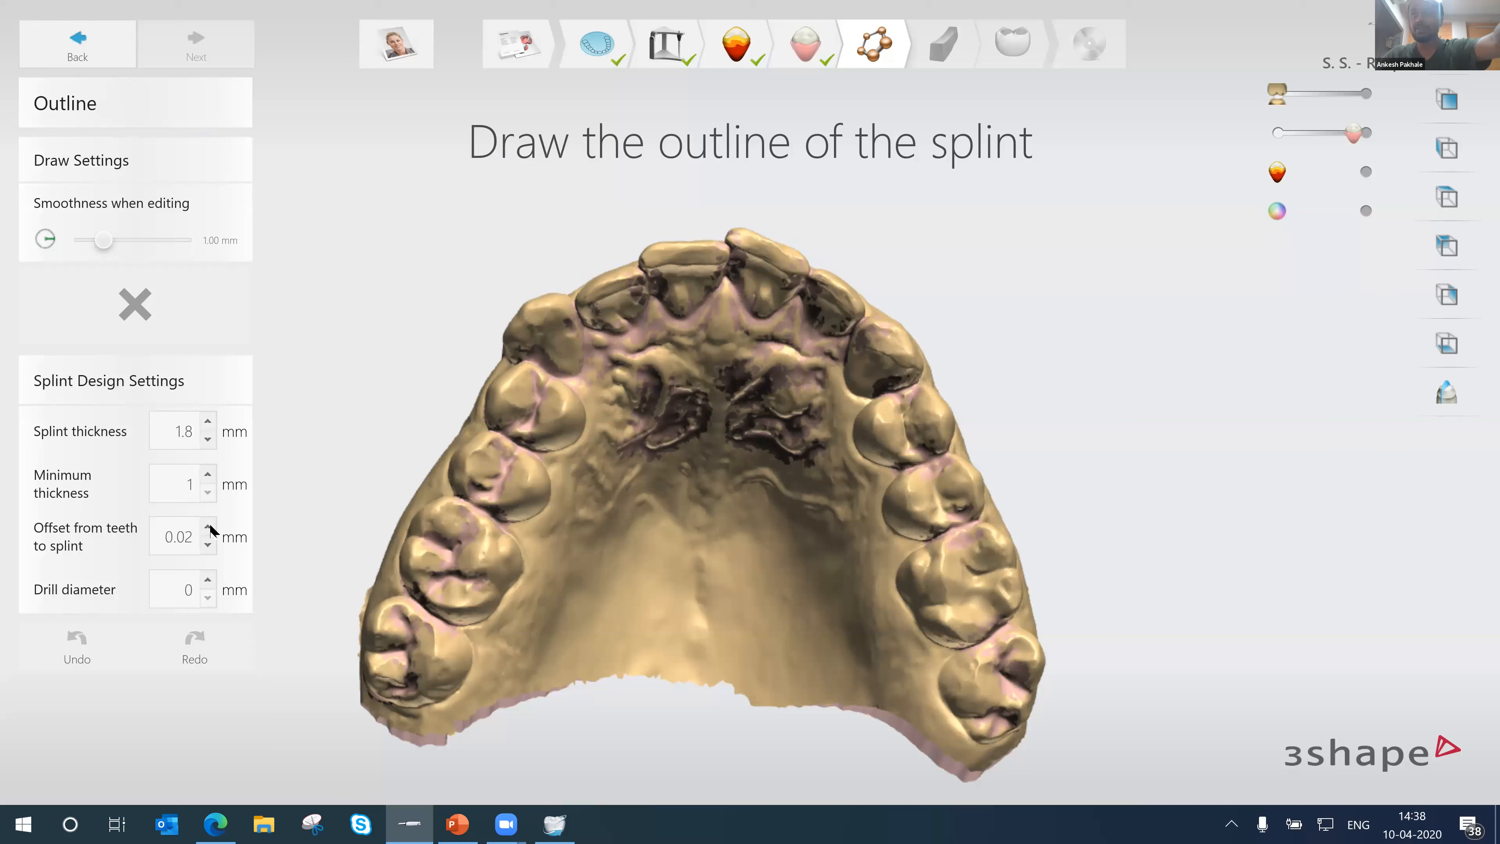
key("ctrl")
key("ctrl")
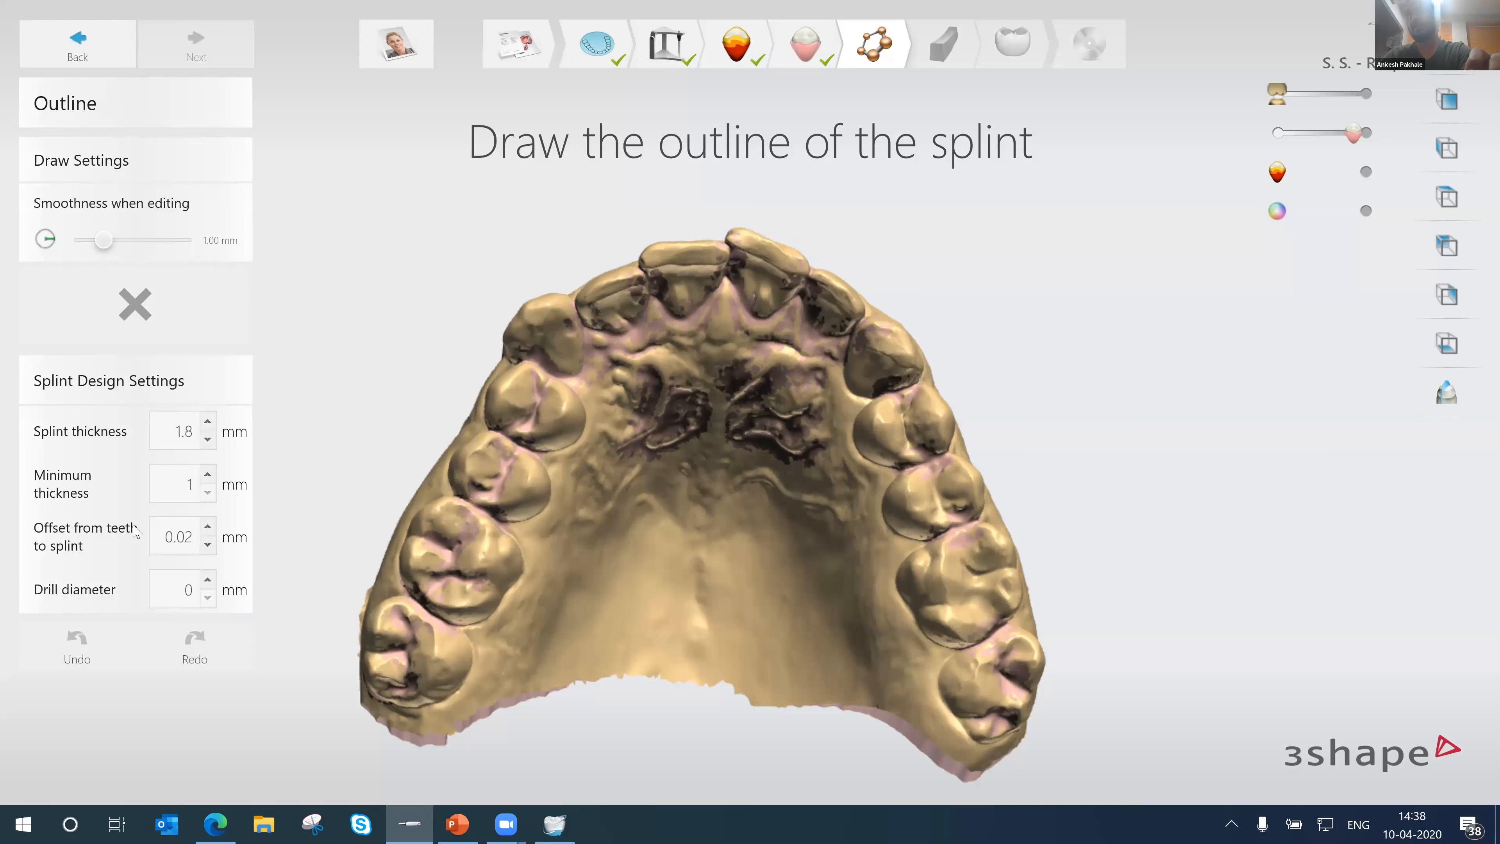
left_click(202, 589)
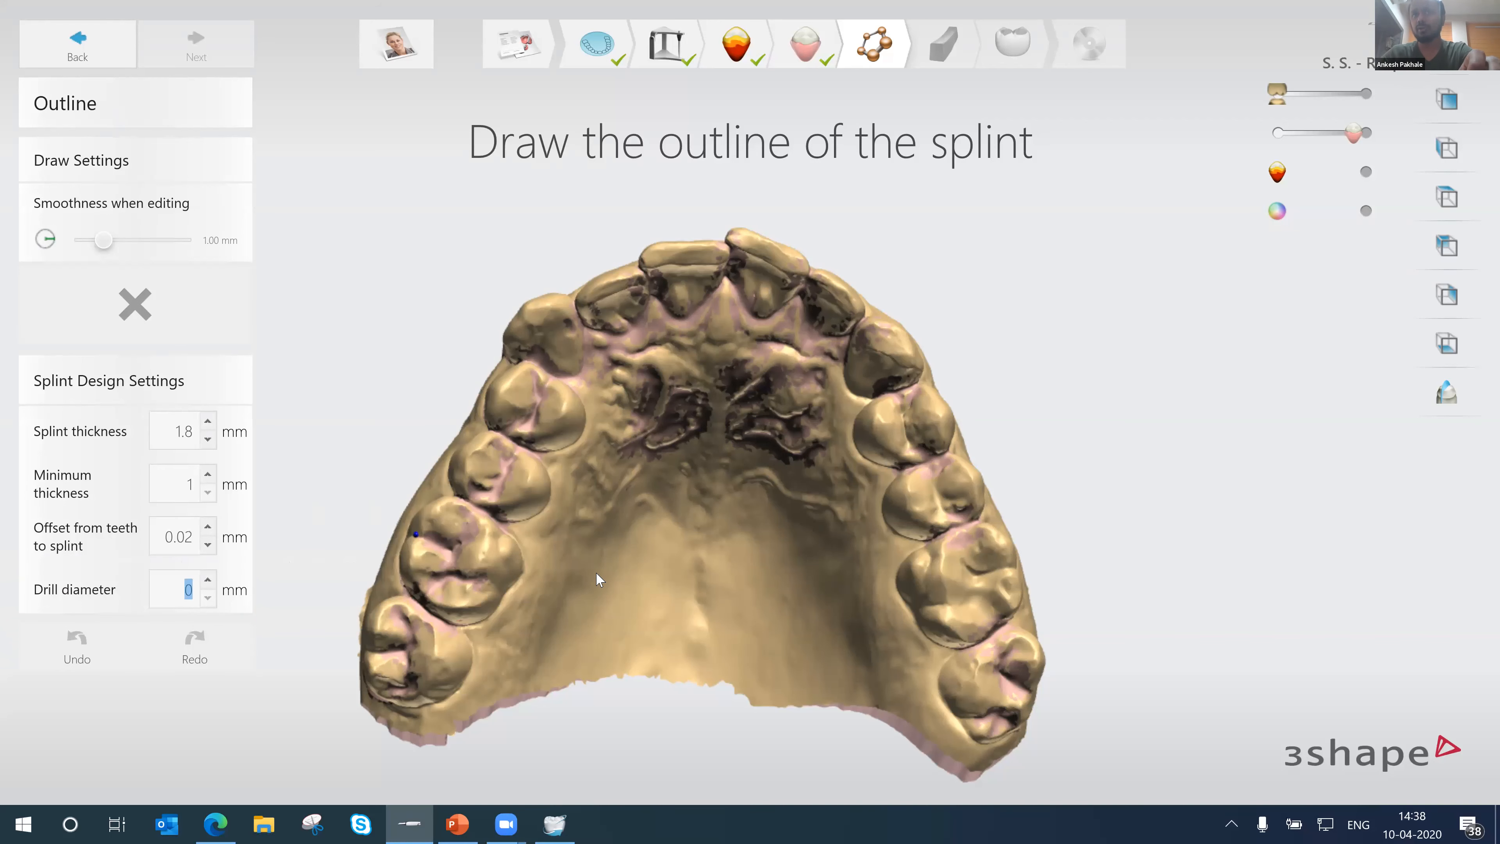
scroll(596, 572, "down", 1)
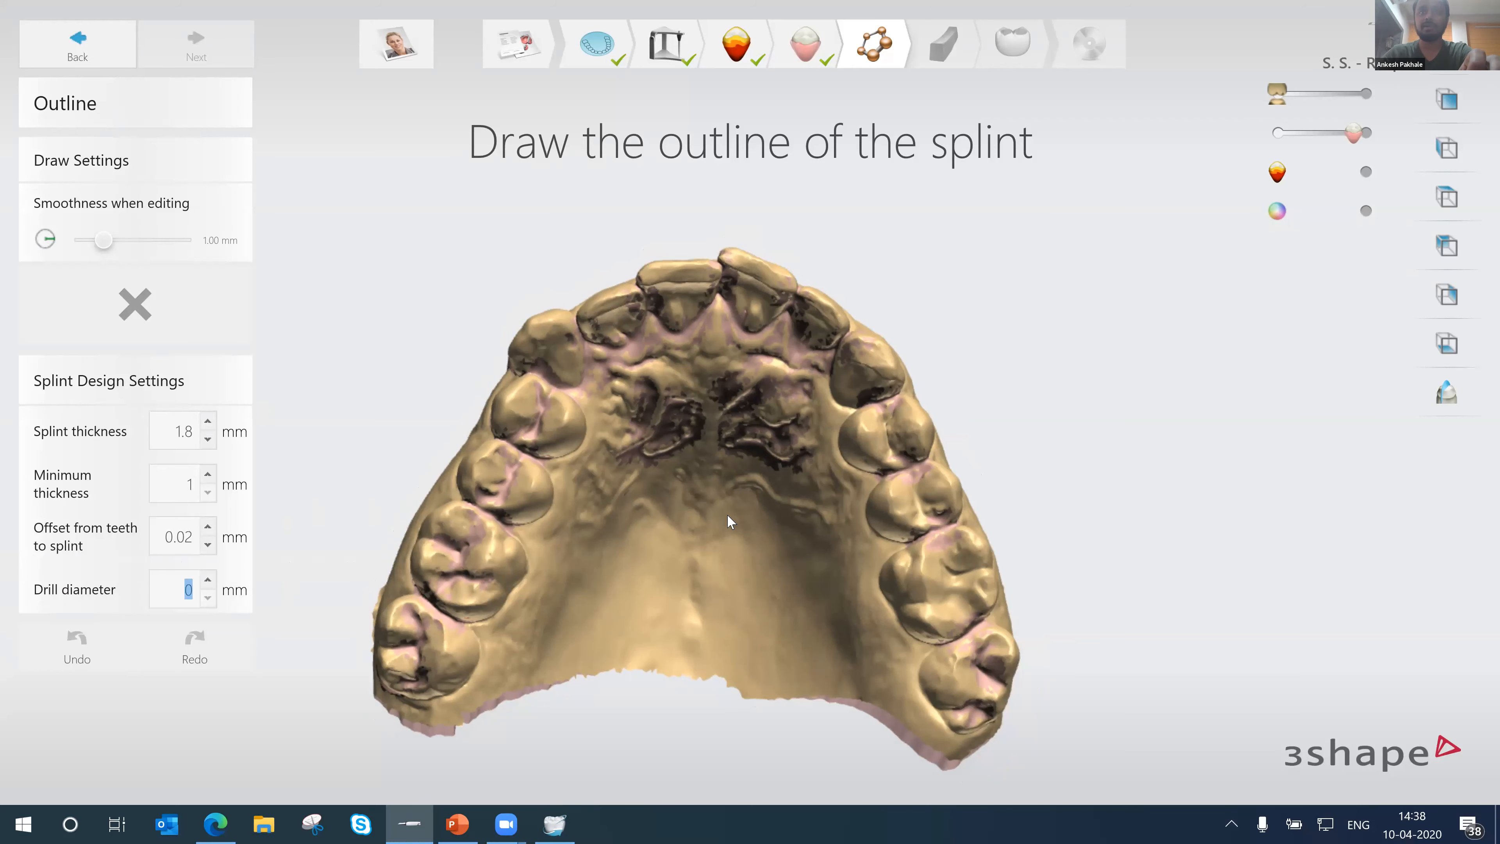
right_click_drag(727, 540, 716, 558)
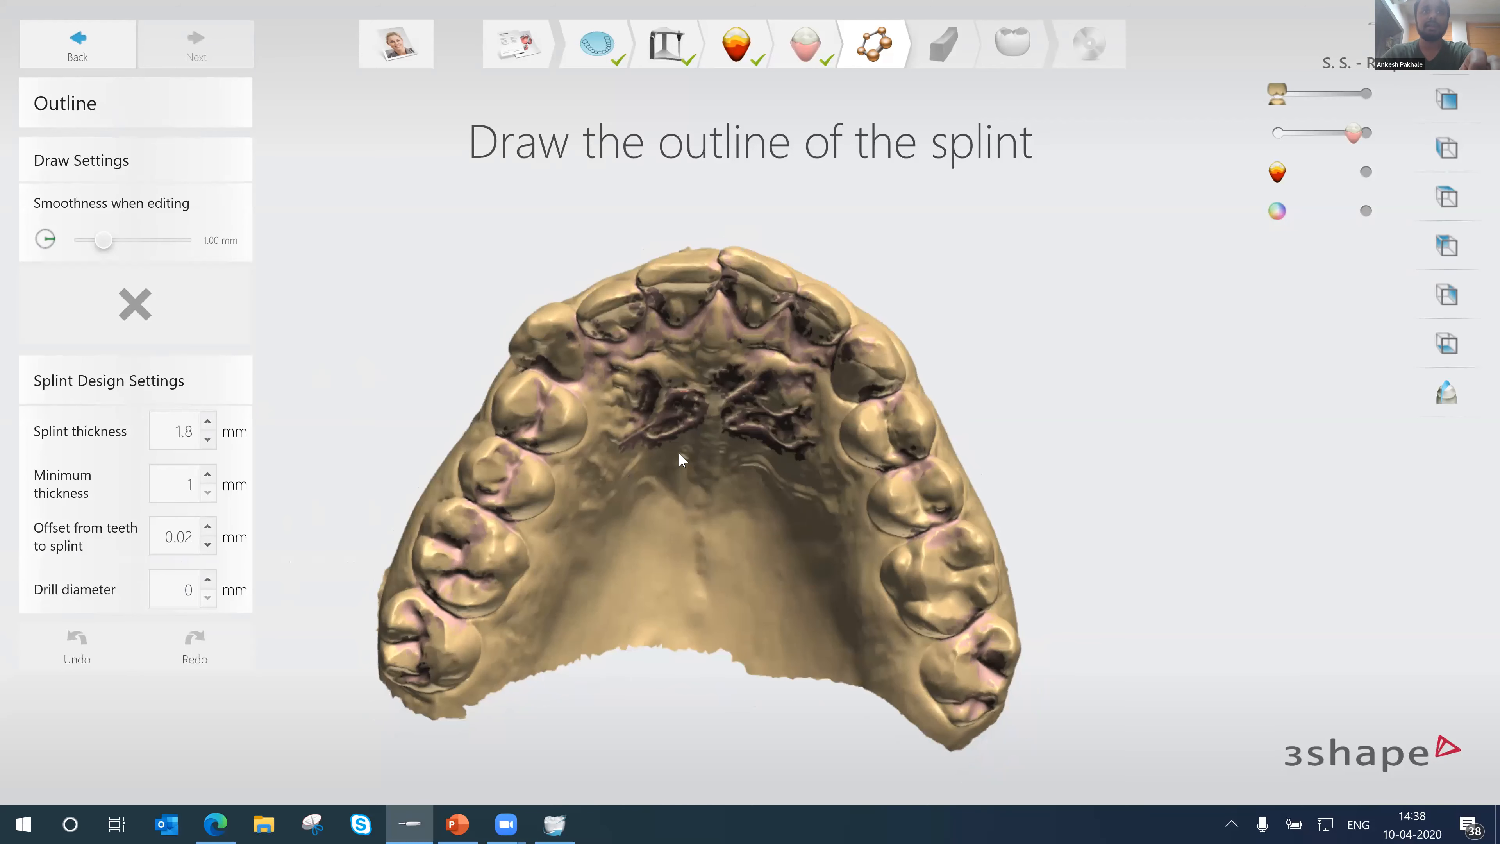
middle_click_drag(753, 471, 820, 470)
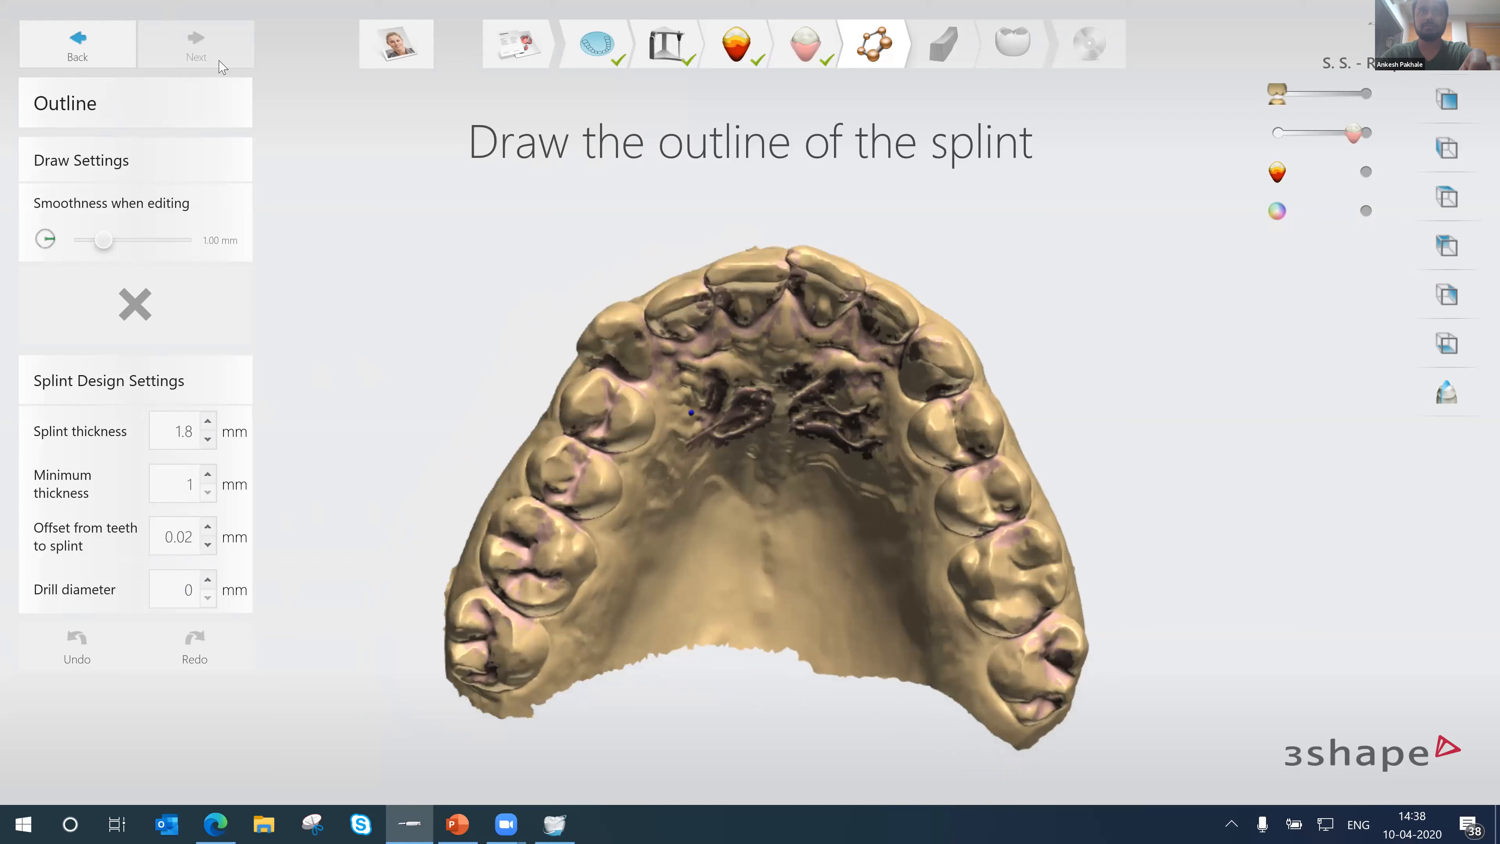
mouse_move(201, 49)
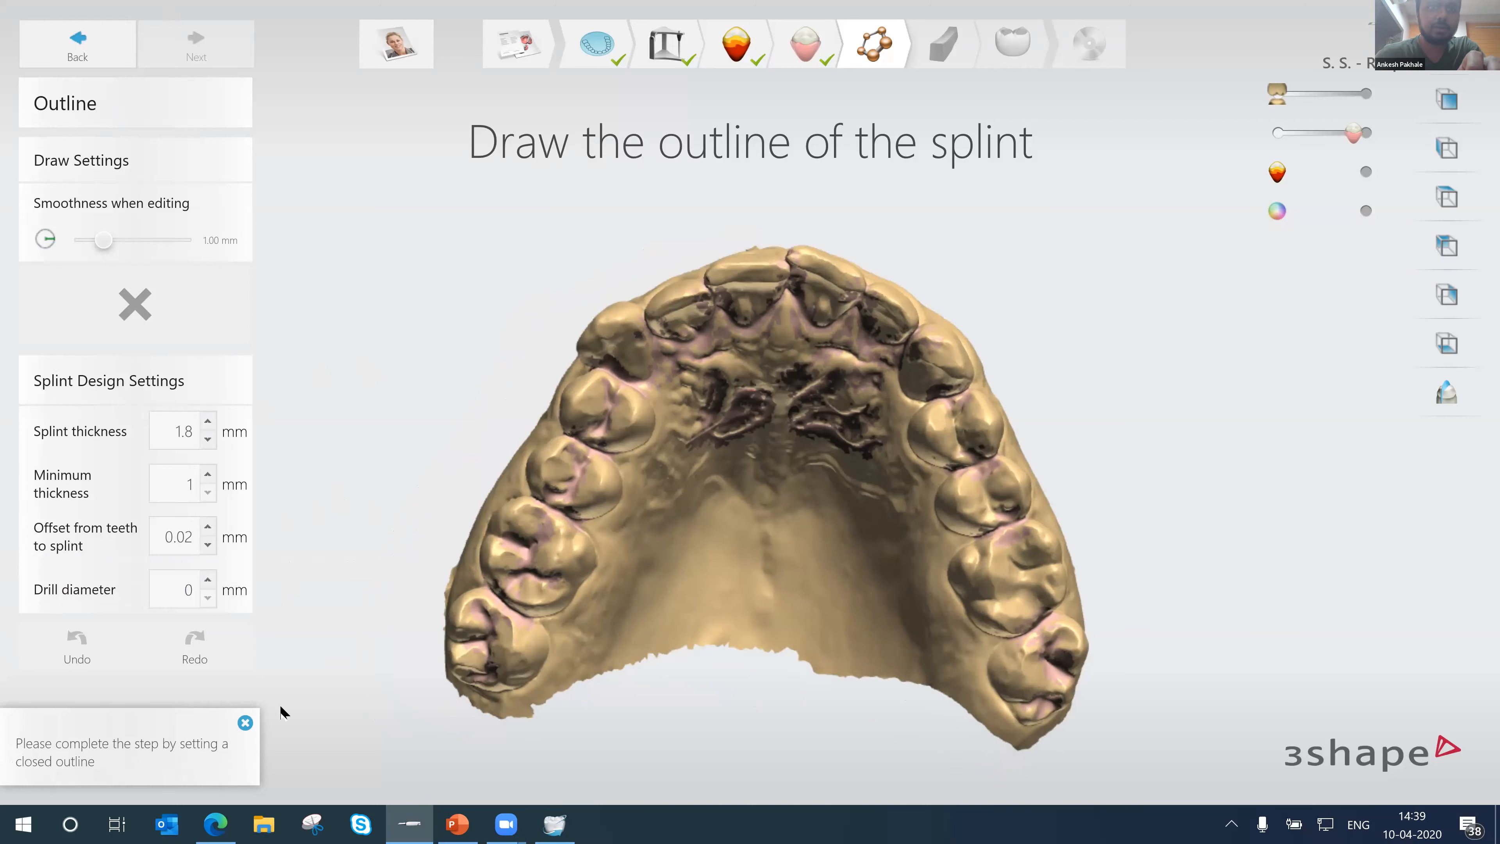
left_click(246, 723)
left_click(596, 574)
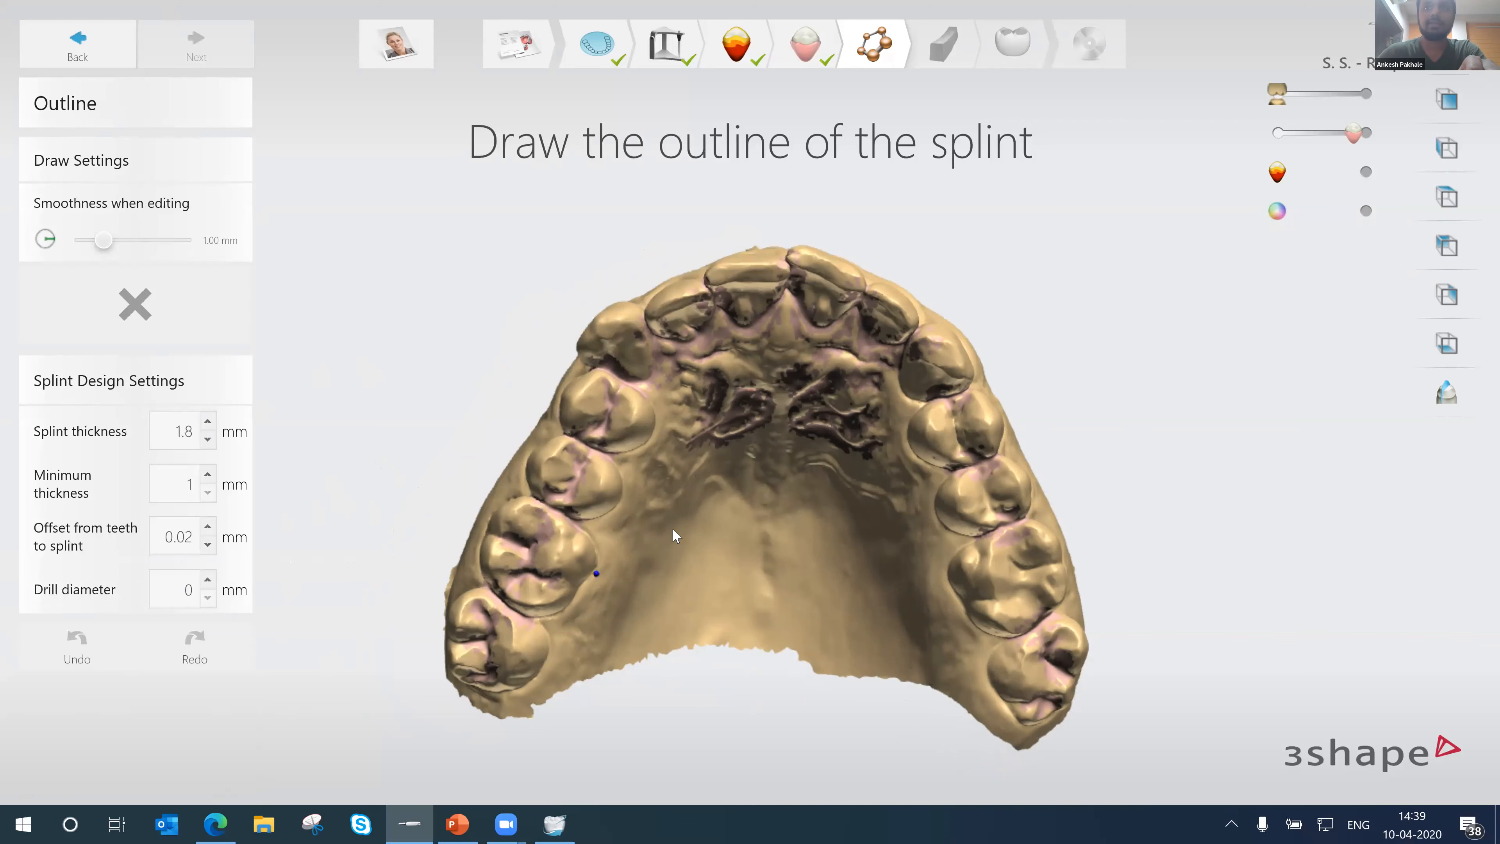
- Start the splint outline on the cheek side of the left half's last molar and draw it forward to the first premolar
right_click_drag(668, 506, 631, 490)
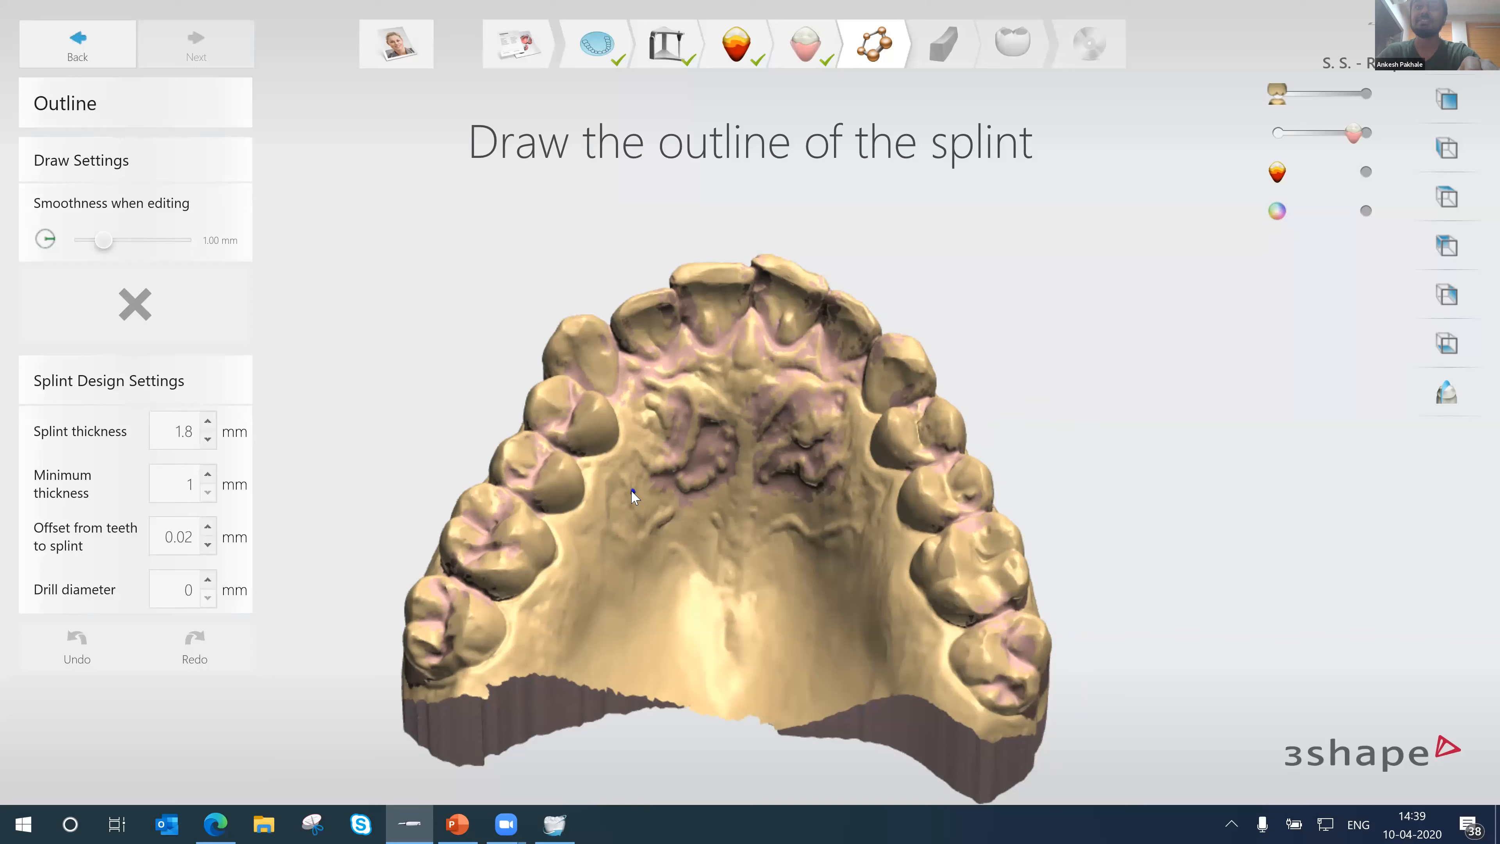
left_click(609, 457)
right_click_drag(574, 510, 902, 607)
middle_click_drag(901, 607, 834, 640)
scroll(881, 533, "up", 4)
left_click(863, 525)
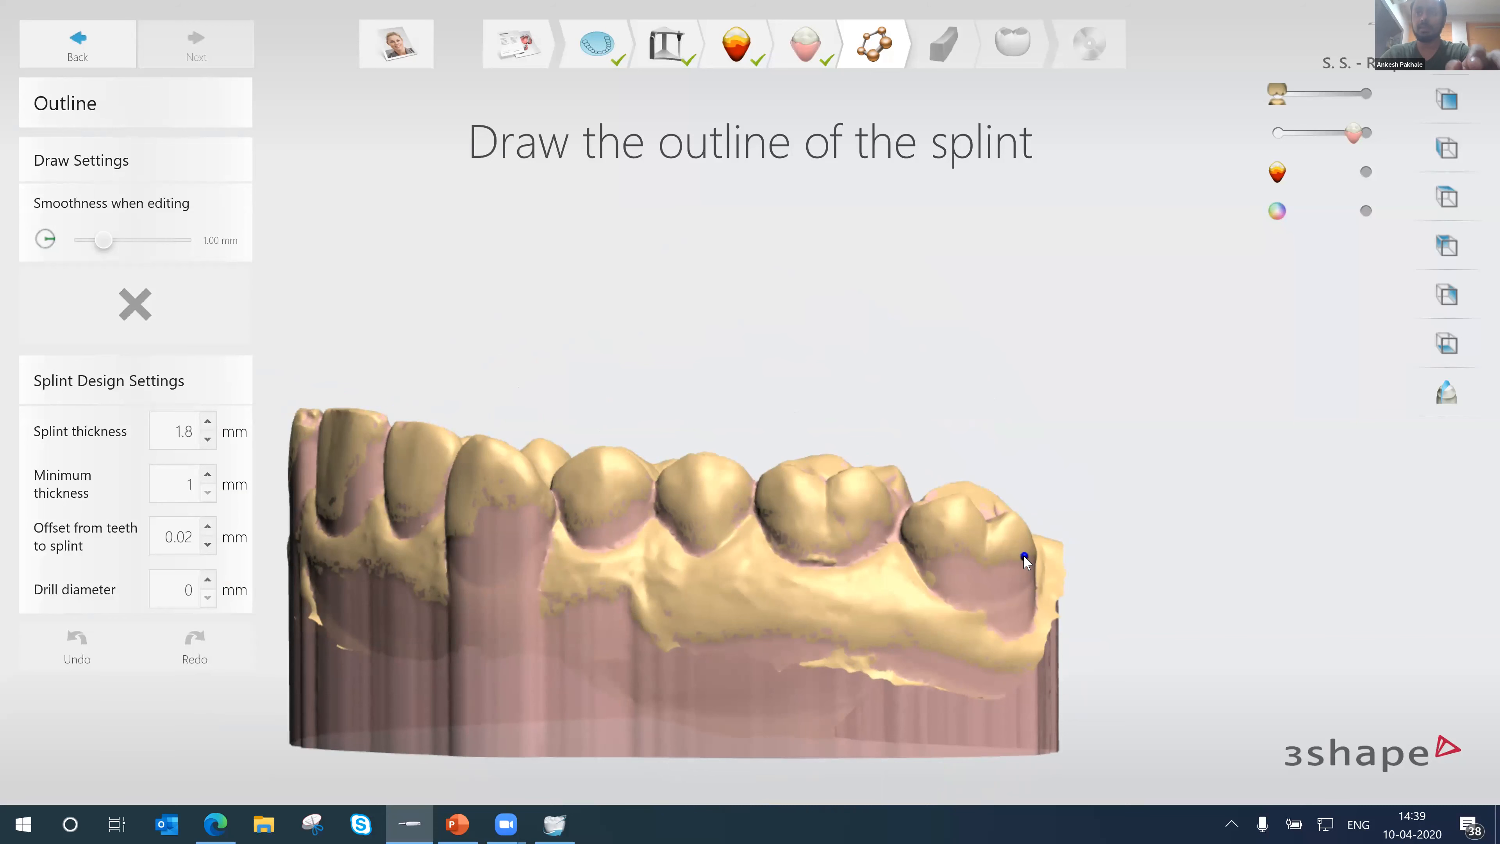
left_click(1023, 556)
left_click(956, 556)
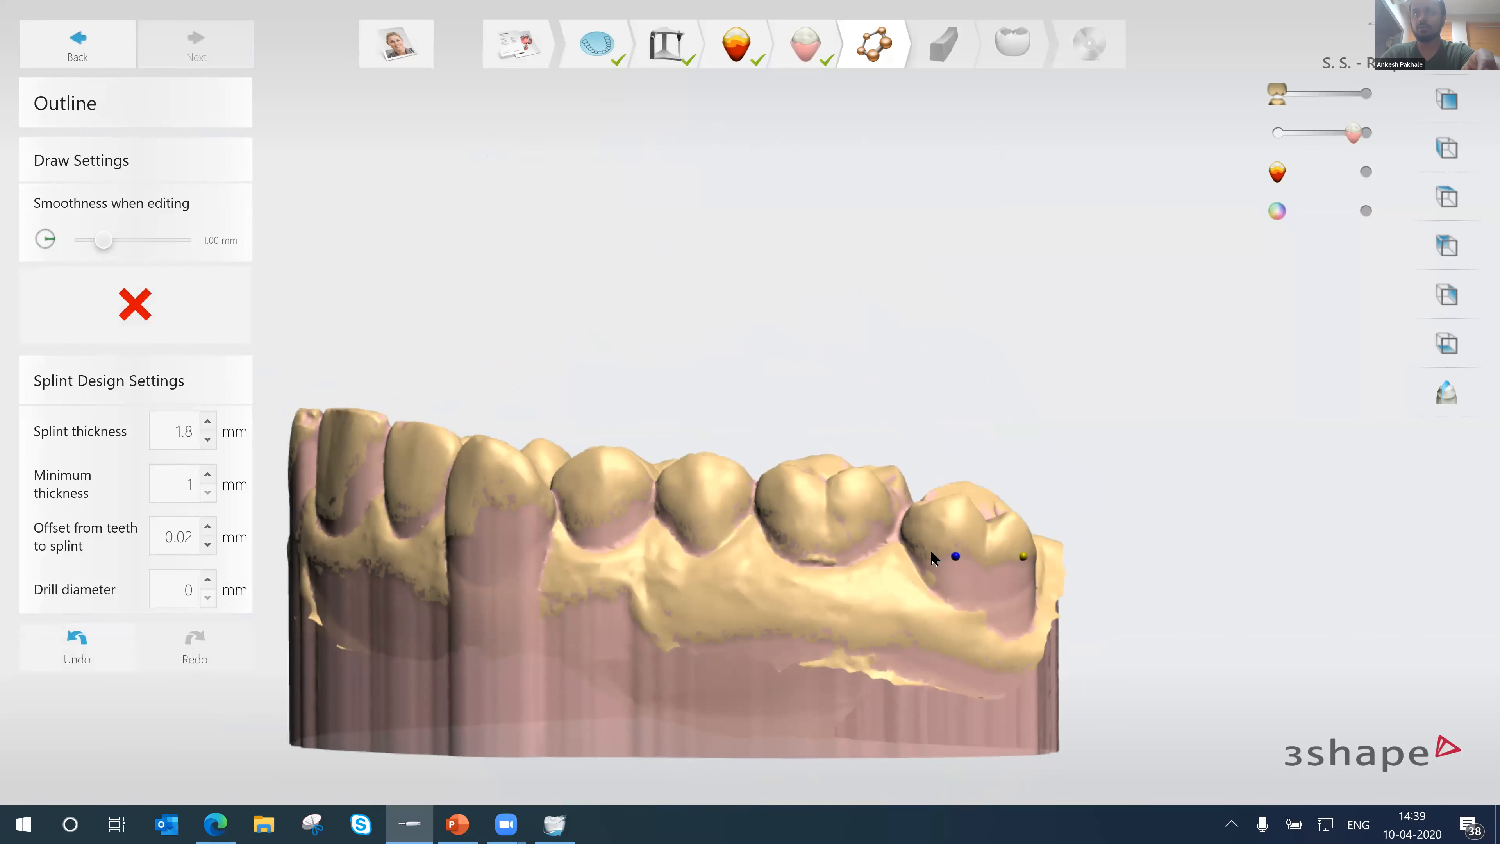
left_click(867, 531)
left_click(850, 530)
left_click_drag(809, 532, 590, 515)
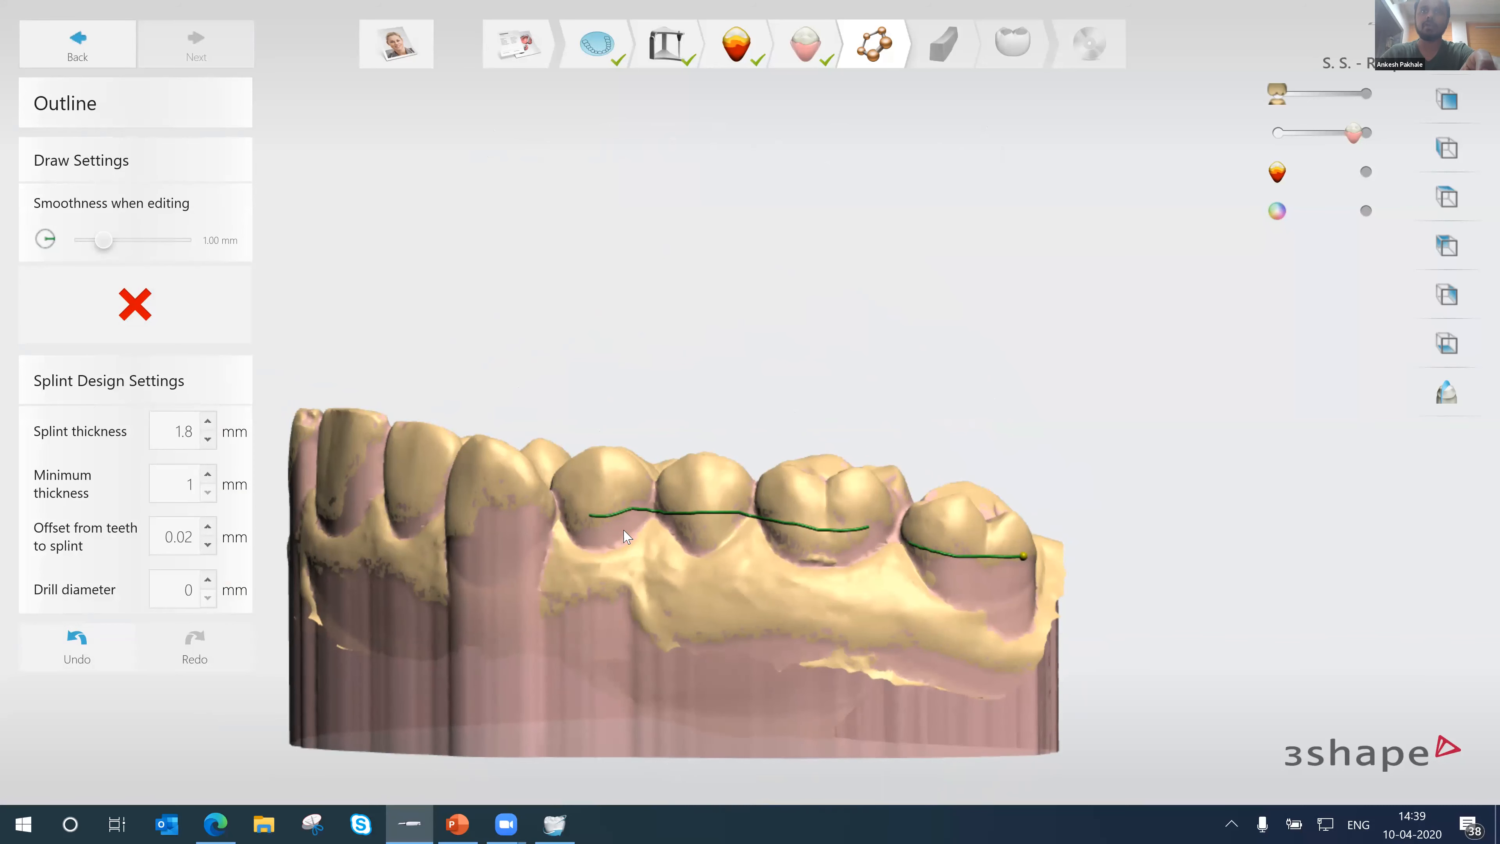
- Continue the outline past the left half's canine and across the outer surfaces of the front teeth
right_click_drag(825, 591, 903, 580)
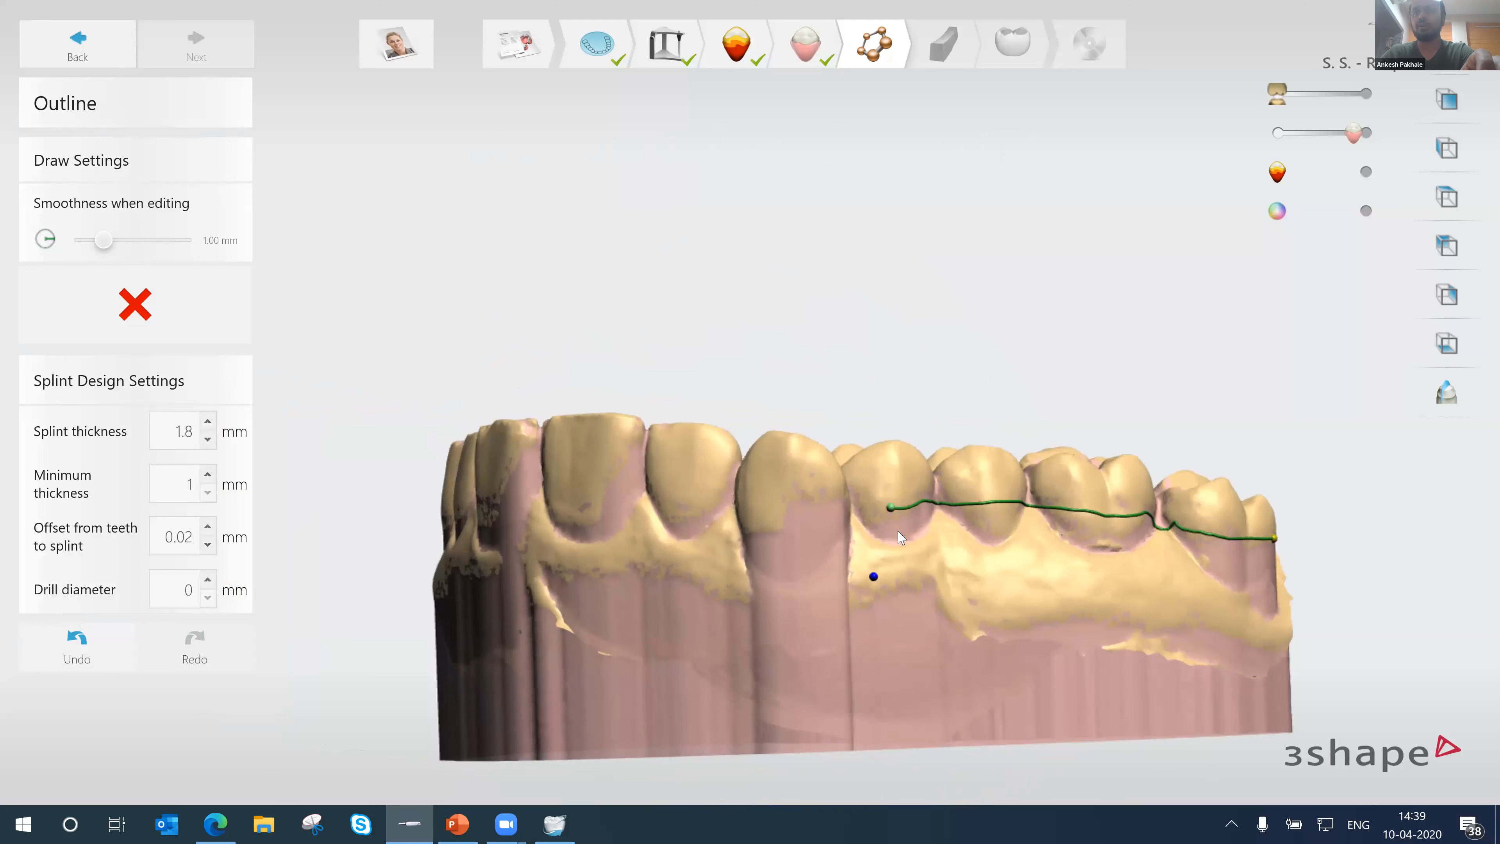
mouse_move(891, 513)
left_mouse_down()
mouse_move(767, 522)
mouse_move(697, 499)
mouse_move(559, 502)
left_mouse_up()
right_click_drag(910, 545, 981, 561)
left_click_drag(845, 524, 633, 521)
middle_click_drag(690, 574, 826, 585)
right_click_drag(826, 585, 1024, 585)
left_click_drag(1023, 546, 621, 556)
- Continue the outline along the cheek side of the right half's back teeth and around behind the last molar
right_click_drag(728, 577, 838, 491)
left_click_drag(838, 490, 572, 523)
right_click_drag(786, 649, 1080, 567)
mouse_move(1075, 563)
left_mouse_down()
mouse_move(1021, 553)
mouse_move(973, 499)
mouse_move(976, 480)
left_mouse_up()
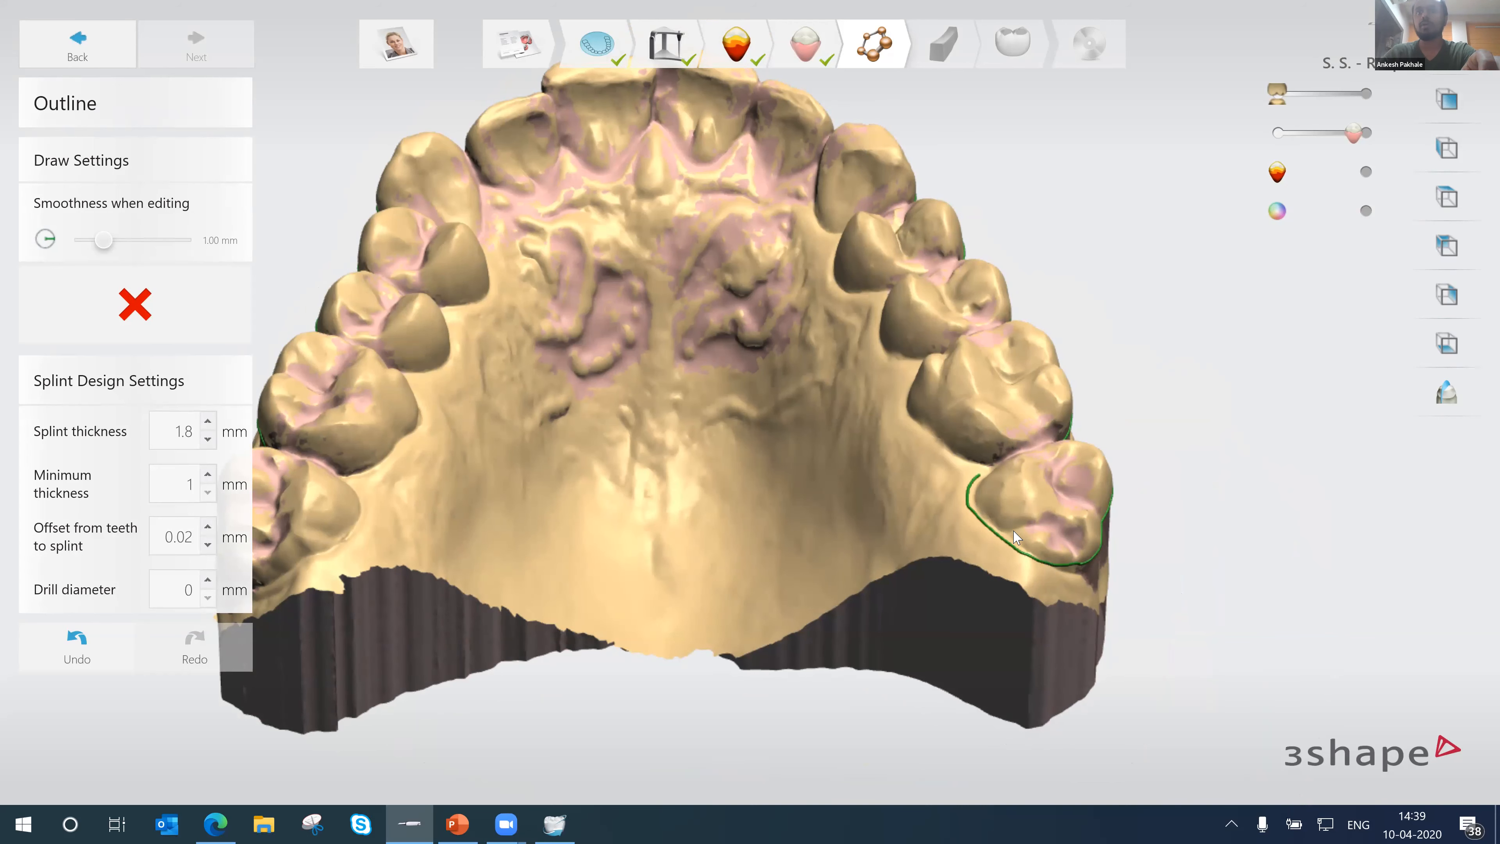
- Draw the outline forward along the palatal gum line of the right half's back teeth, from the last molar to the first premolar
right_click_drag(994, 494, 982, 485)
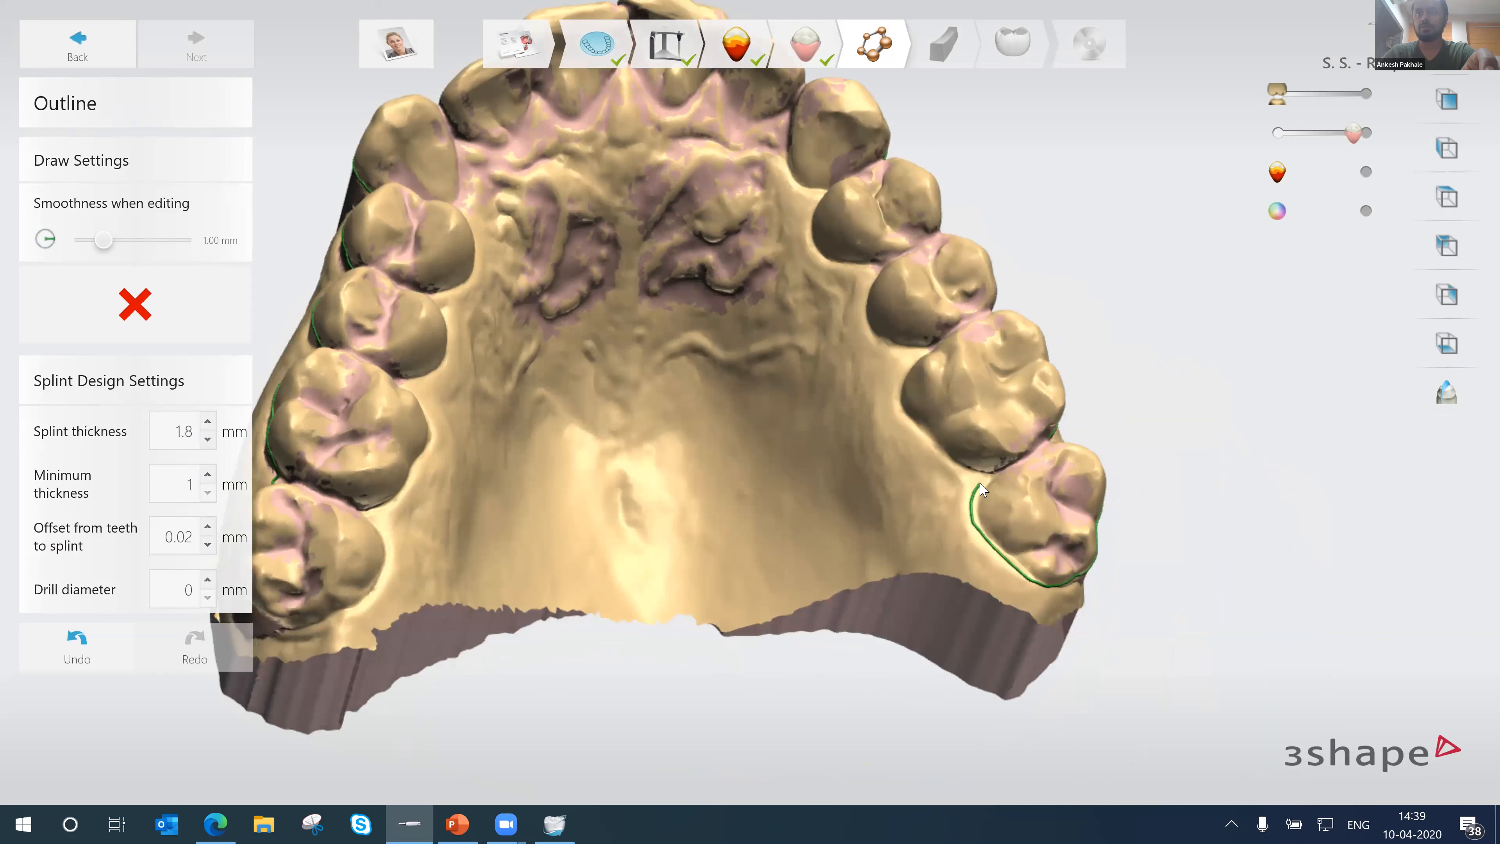
left_click_drag(983, 486, 892, 422)
mouse_move(910, 366)
left_mouse_down()
mouse_move(856, 324)
mouse_move(862, 286)
mouse_move(806, 249)
mouse_move(817, 206)
left_mouse_up()
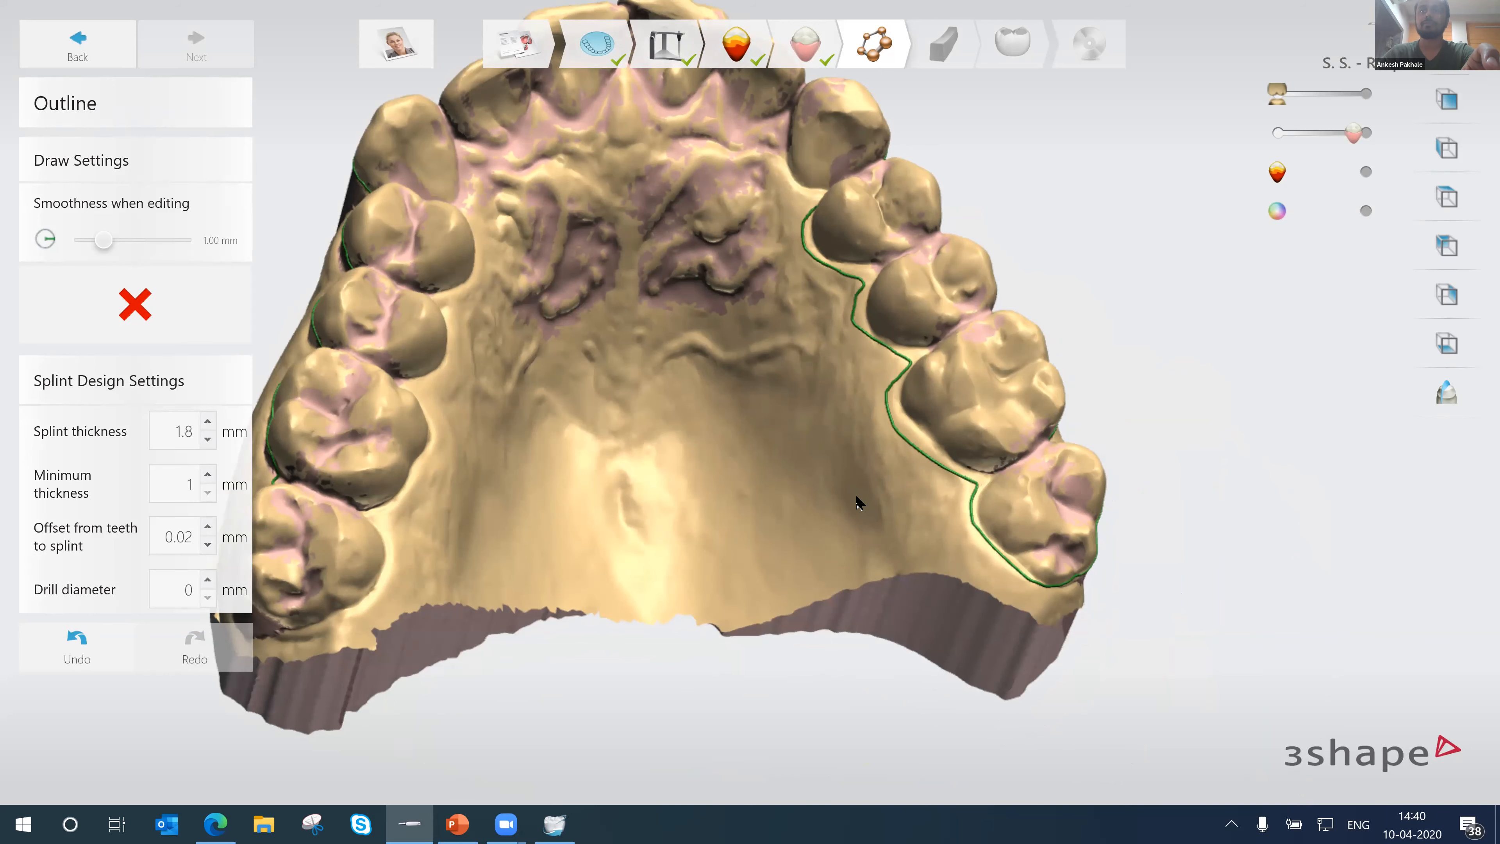
- Continue the outline behind the front teeth along their palatal gum line, over to the left half of the arch
middle_click_drag(857, 499, 873, 747)
mouse_move(829, 454)
left_mouse_down()
mouse_move(789, 426)
mouse_move(796, 386)
mouse_move(734, 346)
mouse_move(725, 364)
left_mouse_up()
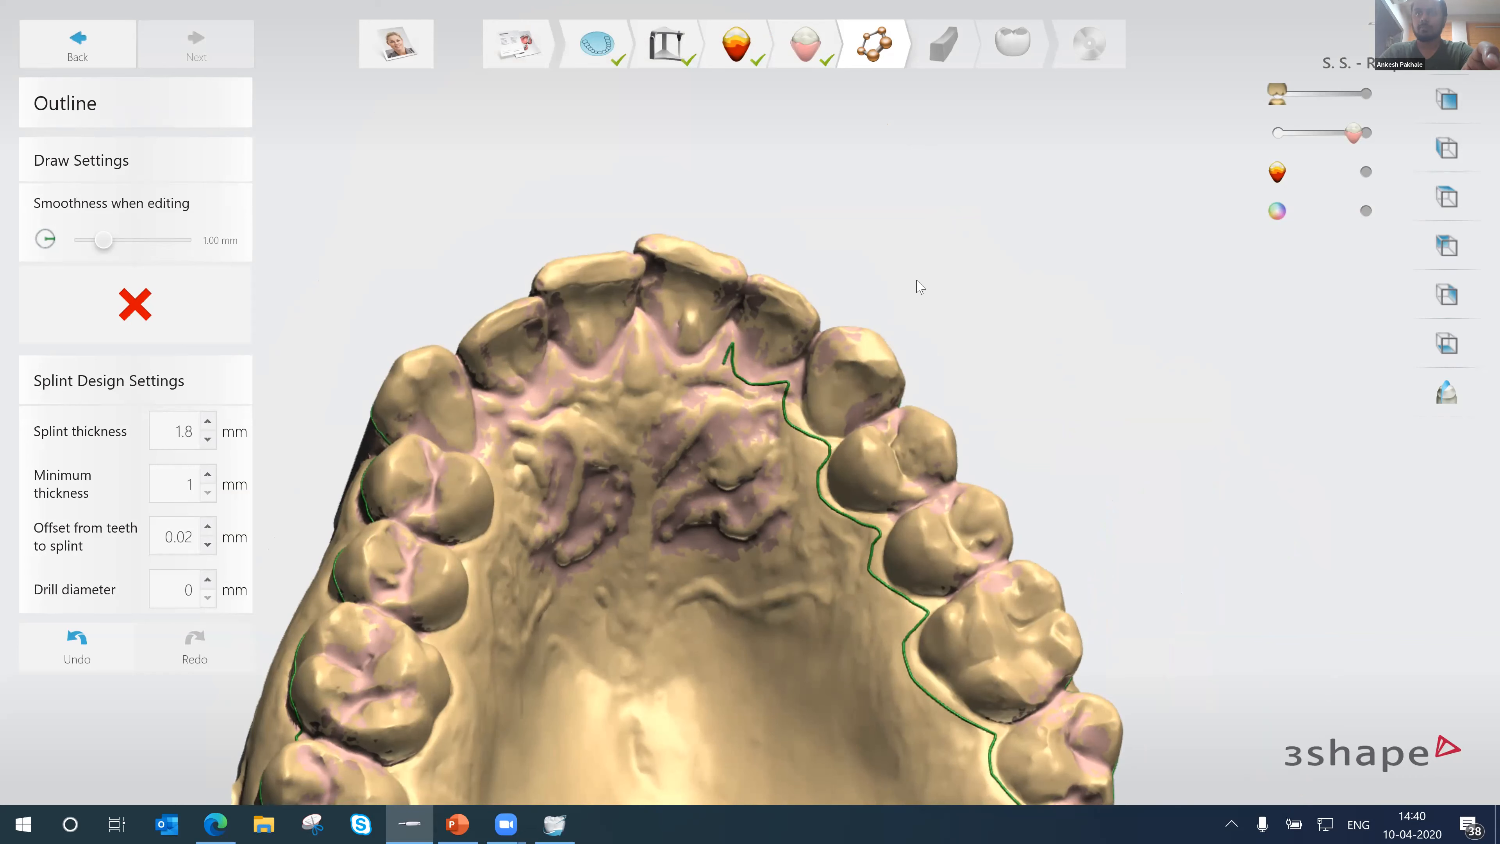
right_click_drag(730, 364, 973, 293)
mouse_move(898, 275)
left_mouse_down()
mouse_move(753, 357)
mouse_move(755, 414)
mouse_move(689, 572)
left_mouse_up()
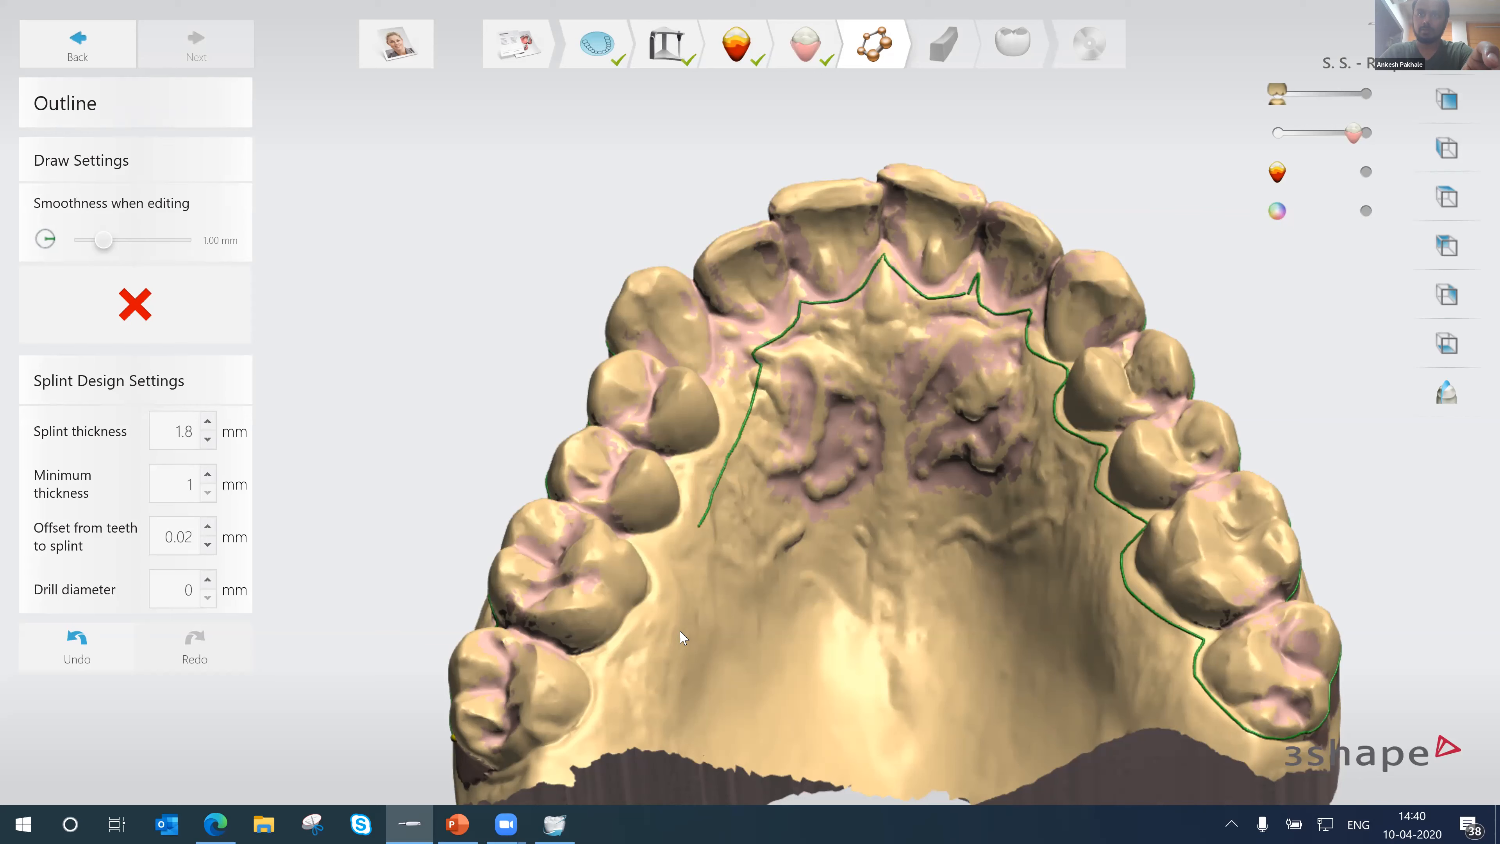
- Draw the outline back along the palatal side of the left half and close it behind the last molar at the starting point
left_click_drag(638, 708, 549, 759)
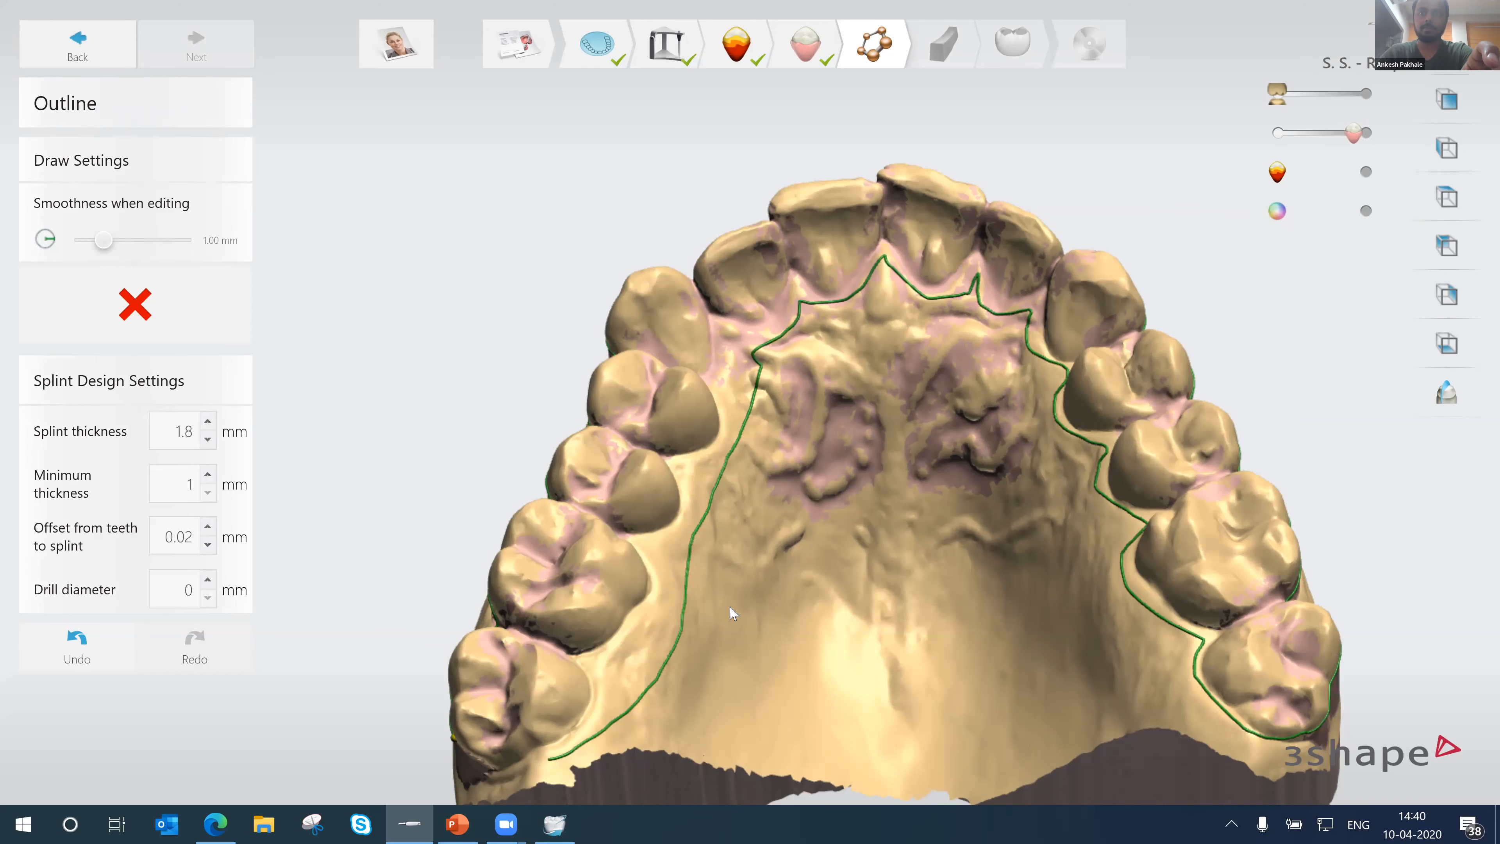
right_click_drag(815, 558, 681, 676)
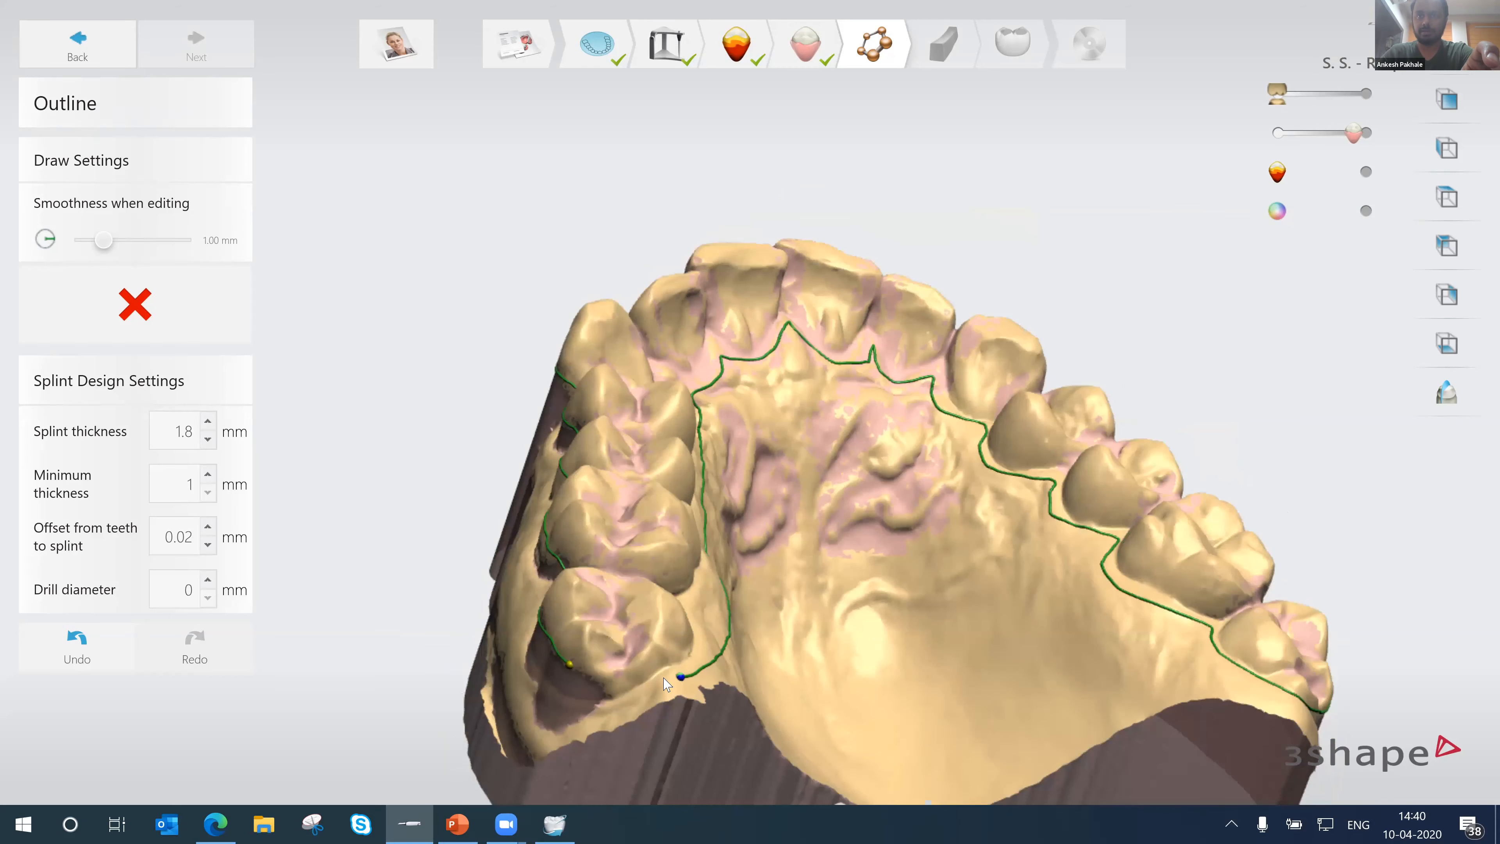
left_click_drag(590, 673, 578, 669)
- Redraw the palatal outline of the left half closer to the back teeth, from the last molar forward
middle_click_drag(893, 543, 793, 496)
right_click_drag(724, 604, 631, 347)
right_click_drag(649, 559, 322, 403)
left_click_drag(322, 404, 676, 470)
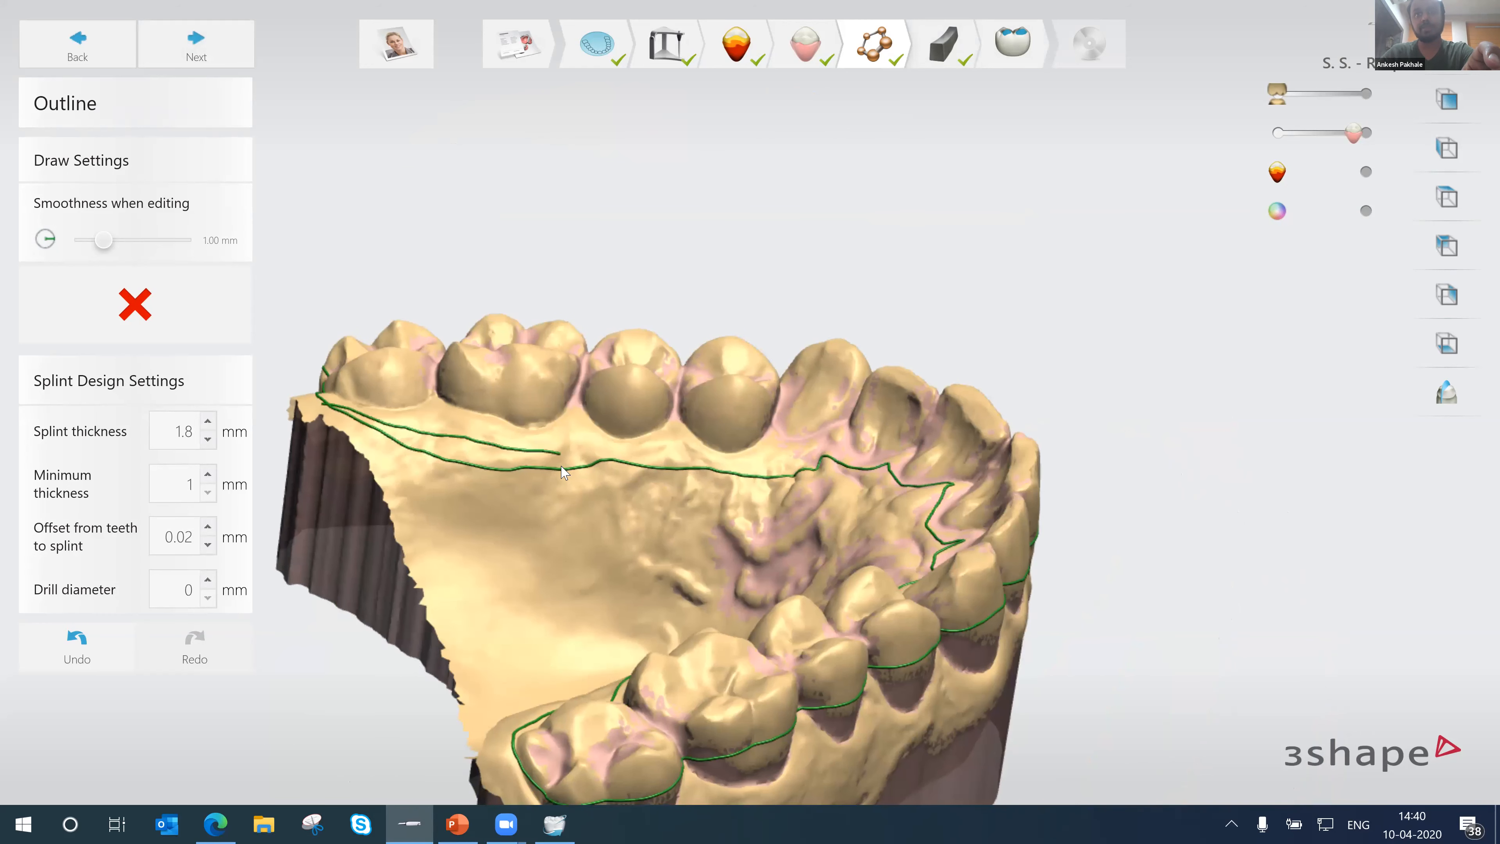
left_click_drag(561, 467, 627, 463)
mouse_move(659, 547)
right_mouse_down()
mouse_move(565, 447)
mouse_move(613, 531)
mouse_move(666, 566)
mouse_move(561, 470)
right_mouse_up()
left_click_drag(473, 494, 823, 417)
- Redraw the front palatal section of the outline higher, as a smooth curve across the backs of the front teeth between the canines
mouse_move(827, 567)
right_mouse_down()
mouse_move(811, 595)
mouse_move(693, 541)
mouse_move(632, 591)
mouse_move(610, 435)
right_mouse_up()
mouse_move(609, 434)
left_mouse_down()
mouse_move(669, 404)
mouse_move(872, 371)
left_mouse_up()
right_click_drag(746, 373, 555, 416)
left_click_drag(553, 409, 550, 332)
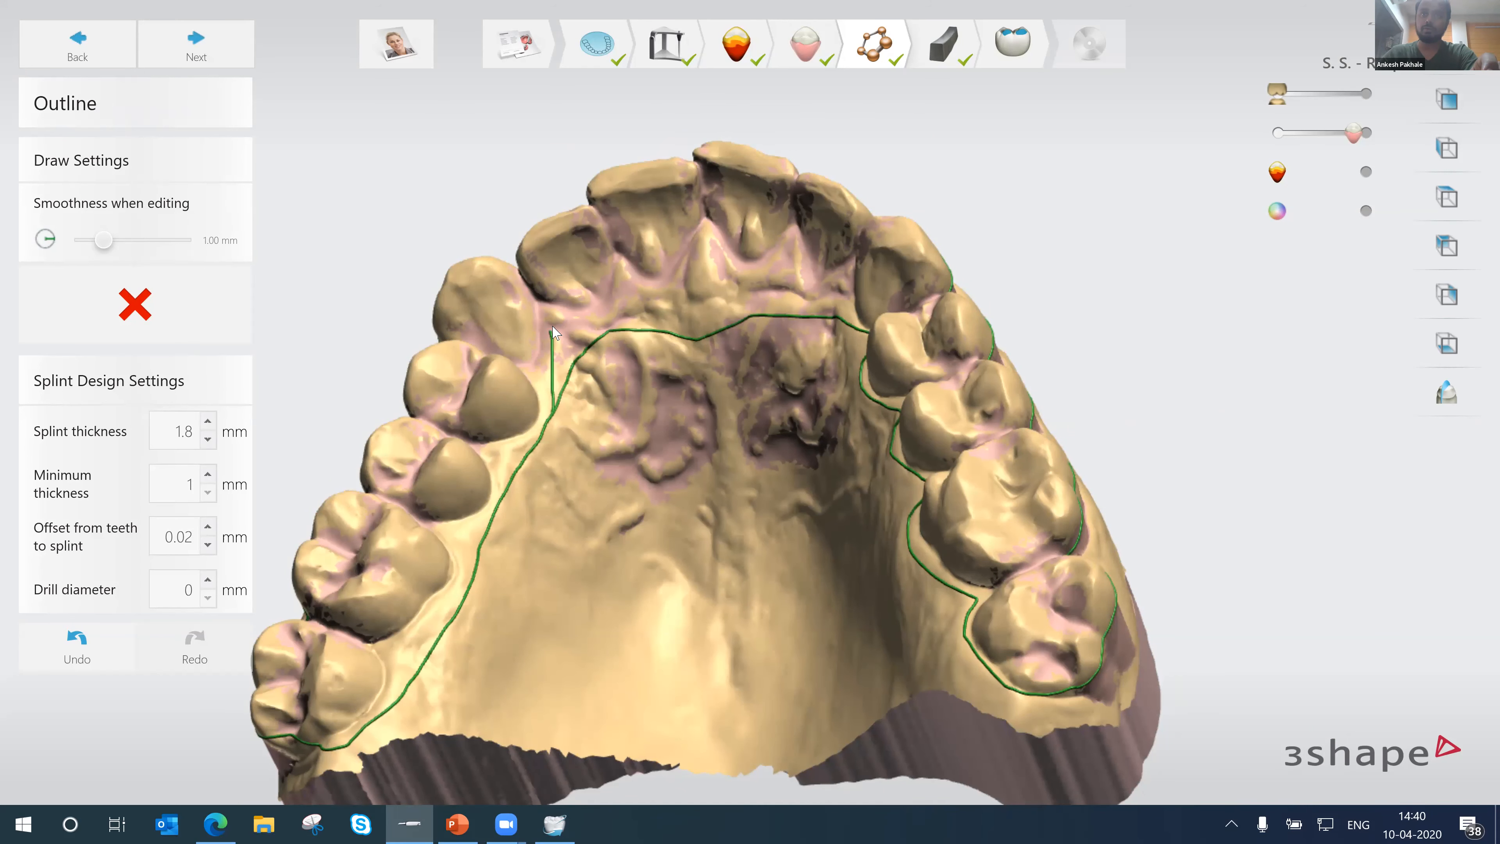
mouse_move(814, 222)
left_mouse_down()
mouse_move(857, 282)
mouse_move(859, 324)
left_mouse_up()
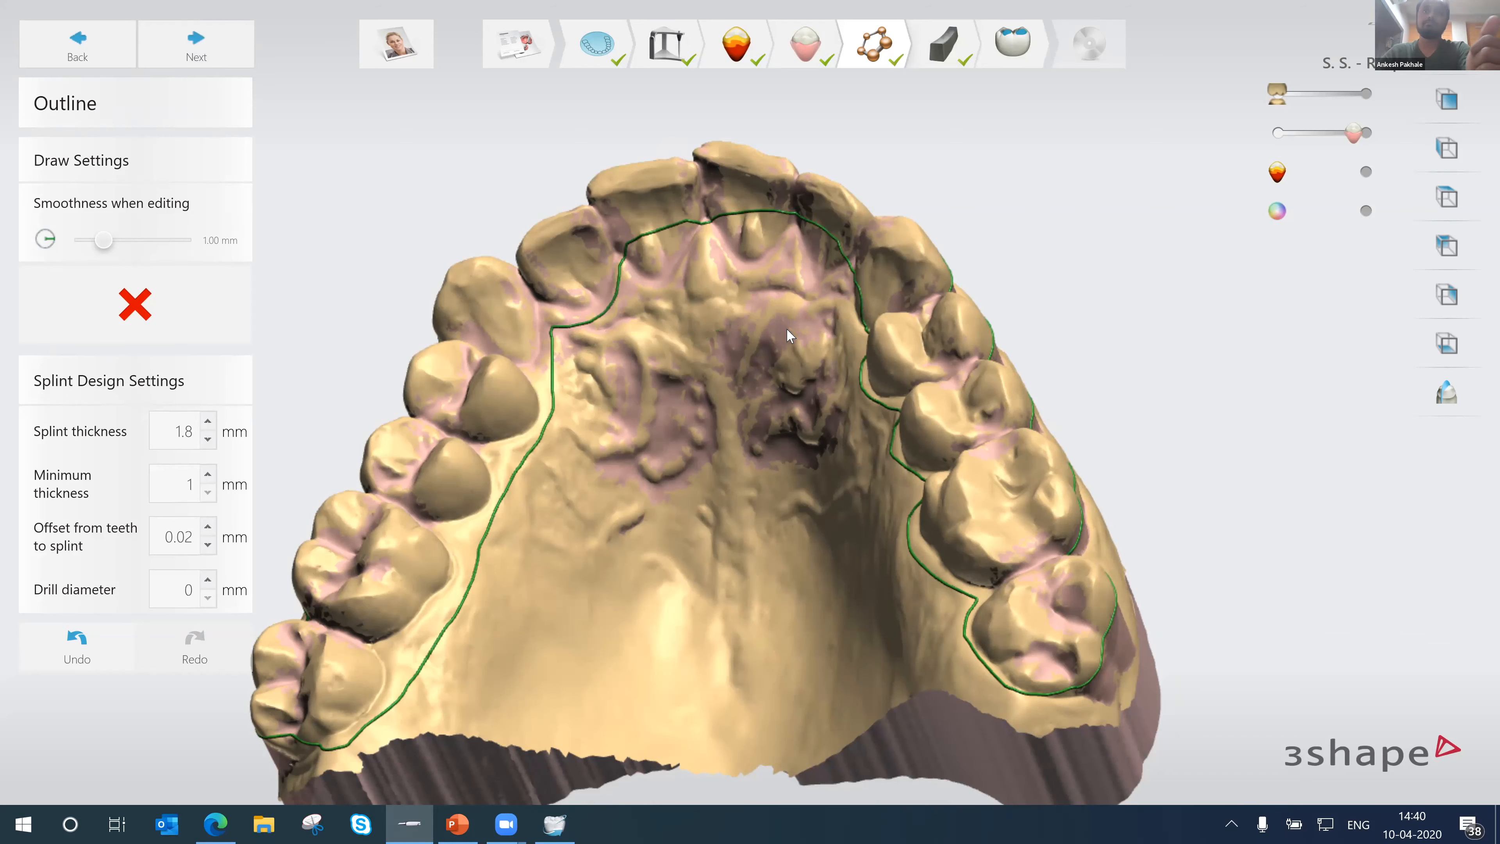
right_click_drag(787, 328, 733, 384)
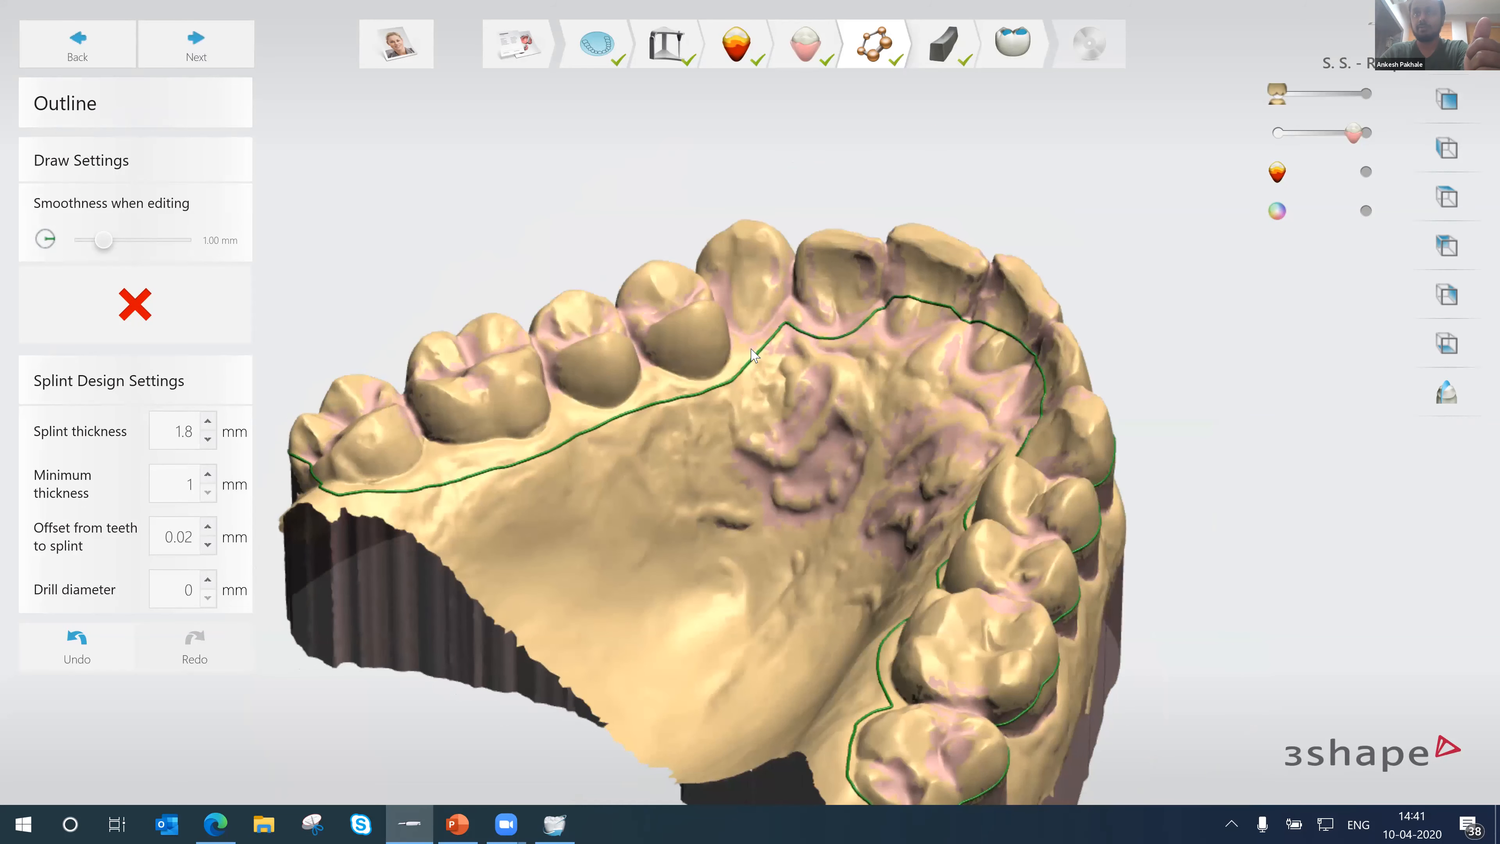
- Redraw the front palatal section of the splint outline behind the incisors as a smoother curve
mouse_move(764, 342)
left_mouse_down()
mouse_move(948, 342)
mouse_move(954, 370)
mouse_move(1003, 390)
mouse_move(1022, 381)
left_mouse_up()
right_click_drag(951, 591, 1140, 668)
mouse_move(638, 305)
left_mouse_down()
mouse_move(768, 295)
mouse_move(786, 278)
mouse_move(859, 319)
left_mouse_up()
mouse_move(826, 425)
right_mouse_down()
mouse_move(713, 560)
mouse_move(762, 532)
mouse_move(734, 459)
mouse_move(797, 623)
mouse_move(887, 680)
mouse_move(777, 805)
mouse_move(784, 453)
right_mouse_up()
right_click_drag(794, 381, 614, 433)
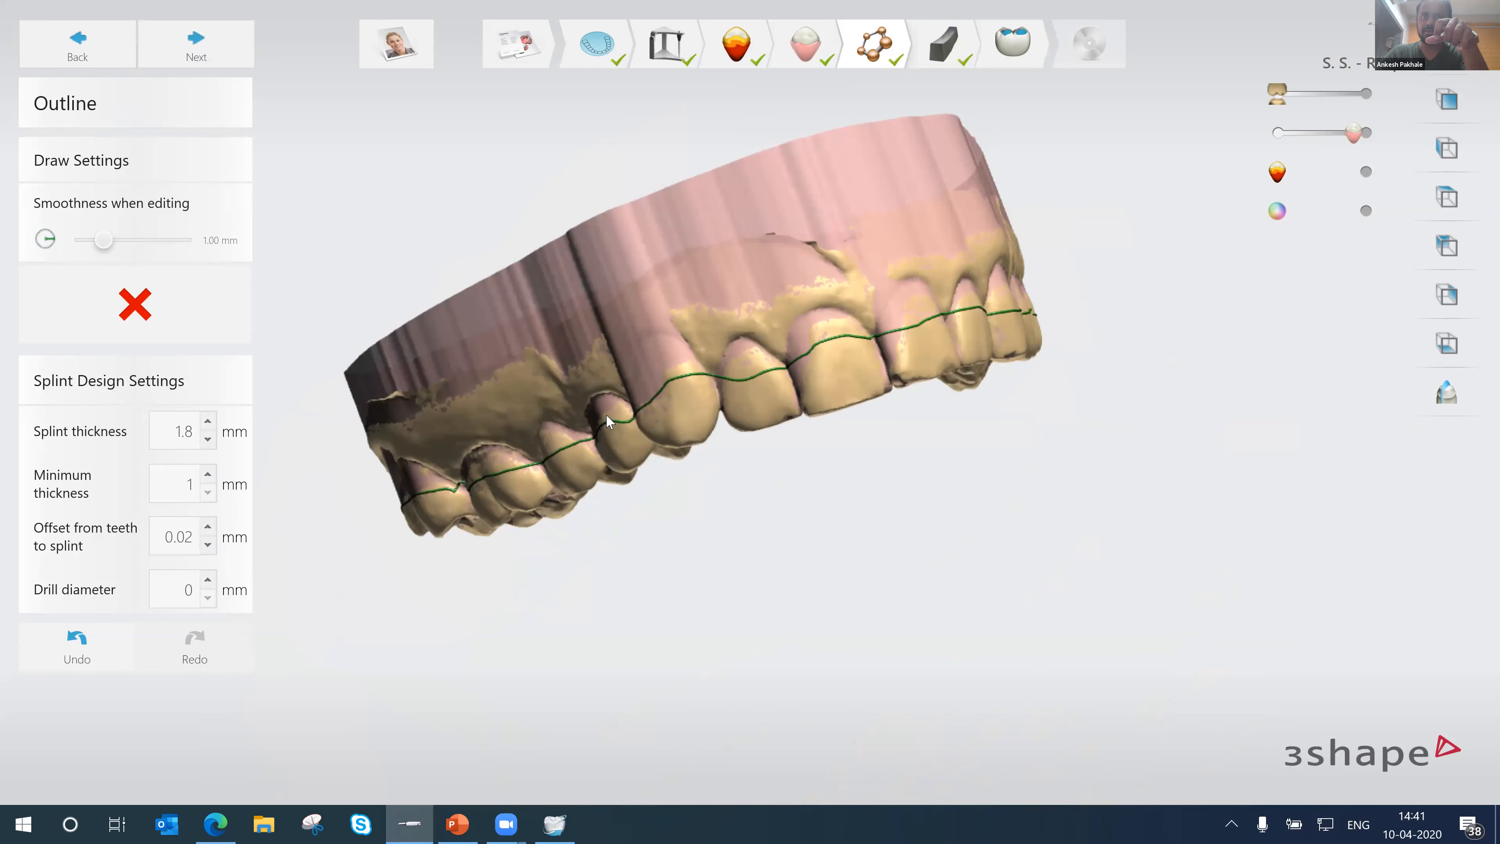
- Redraw the labial section of the outline across the front teeth, from the premolar next to the canine past the central incisor
mouse_move(641, 407)
left_mouse_down()
mouse_move(717, 369)
mouse_move(904, 331)
left_mouse_up()
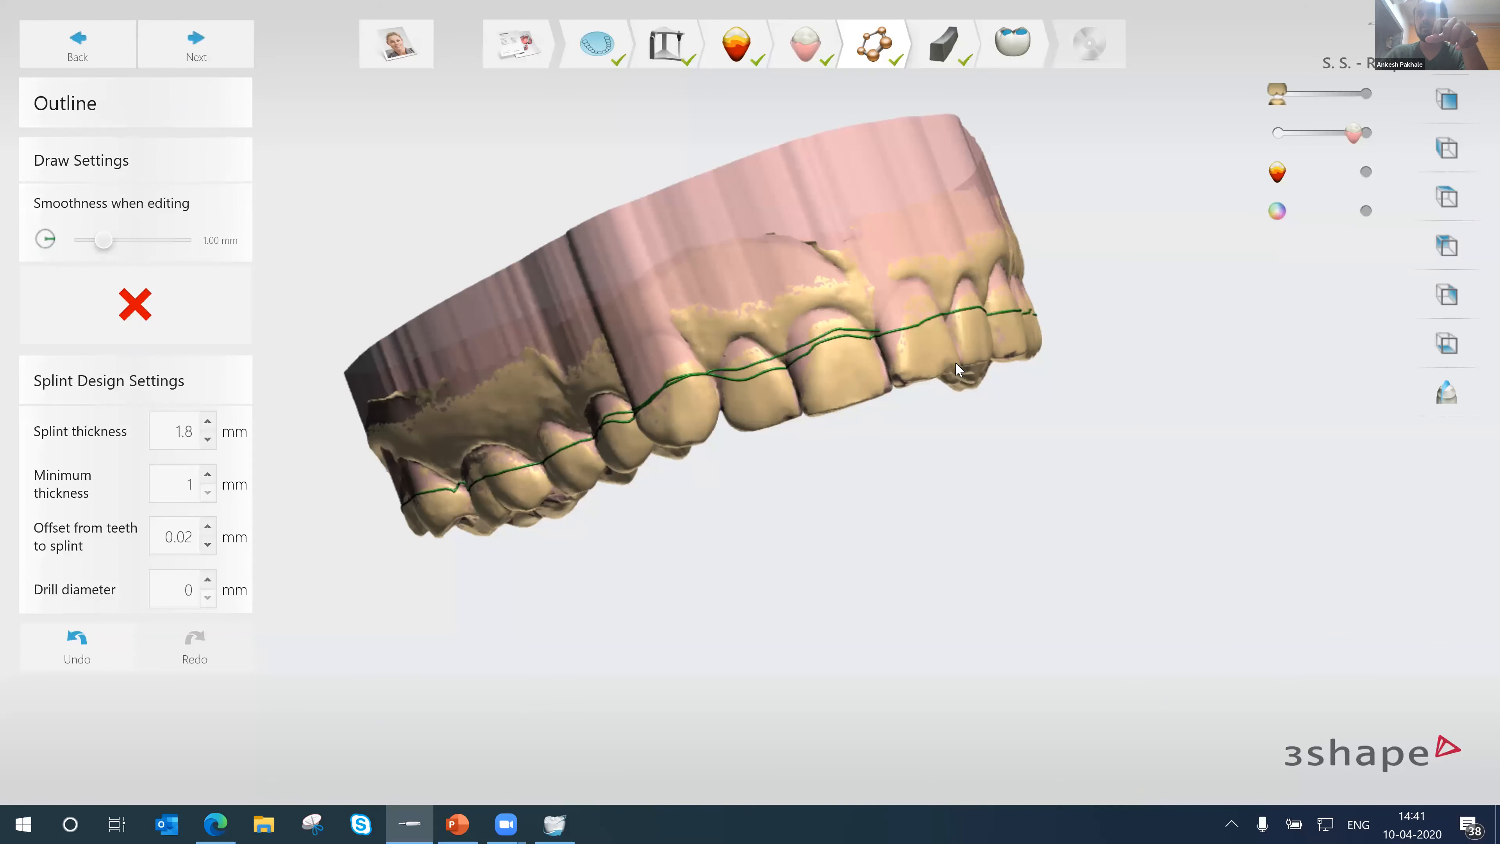
right_click_drag(955, 361, 806, 385)
right_click_drag(934, 375, 825, 378)
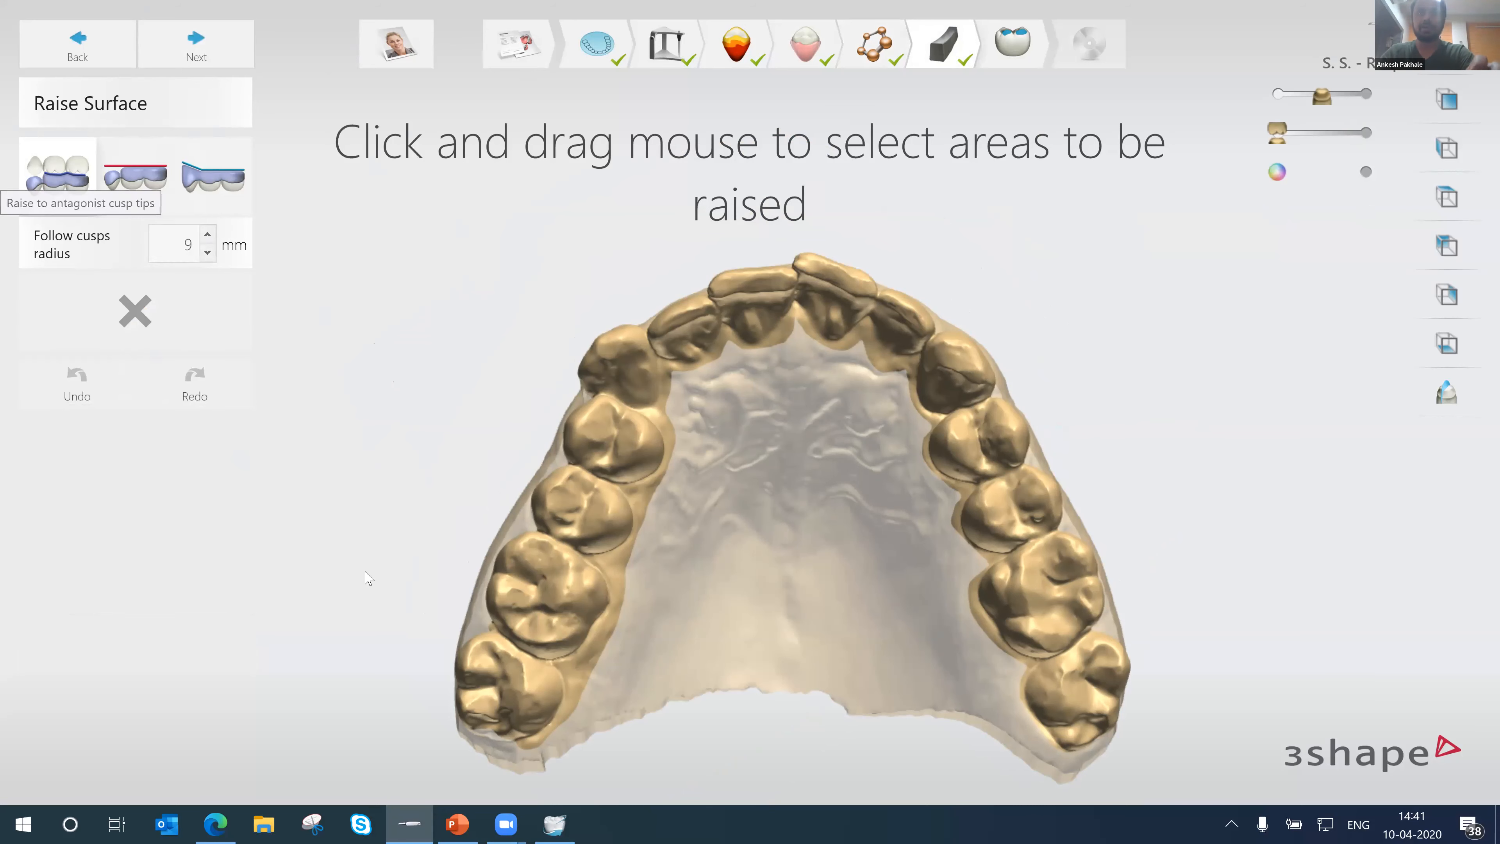
- Mark all the teeth of the arch for raising to the antagonist cusp tips and show the opposing jaw beside the splint preview
middle_click_drag(715, 634, 669, 592)
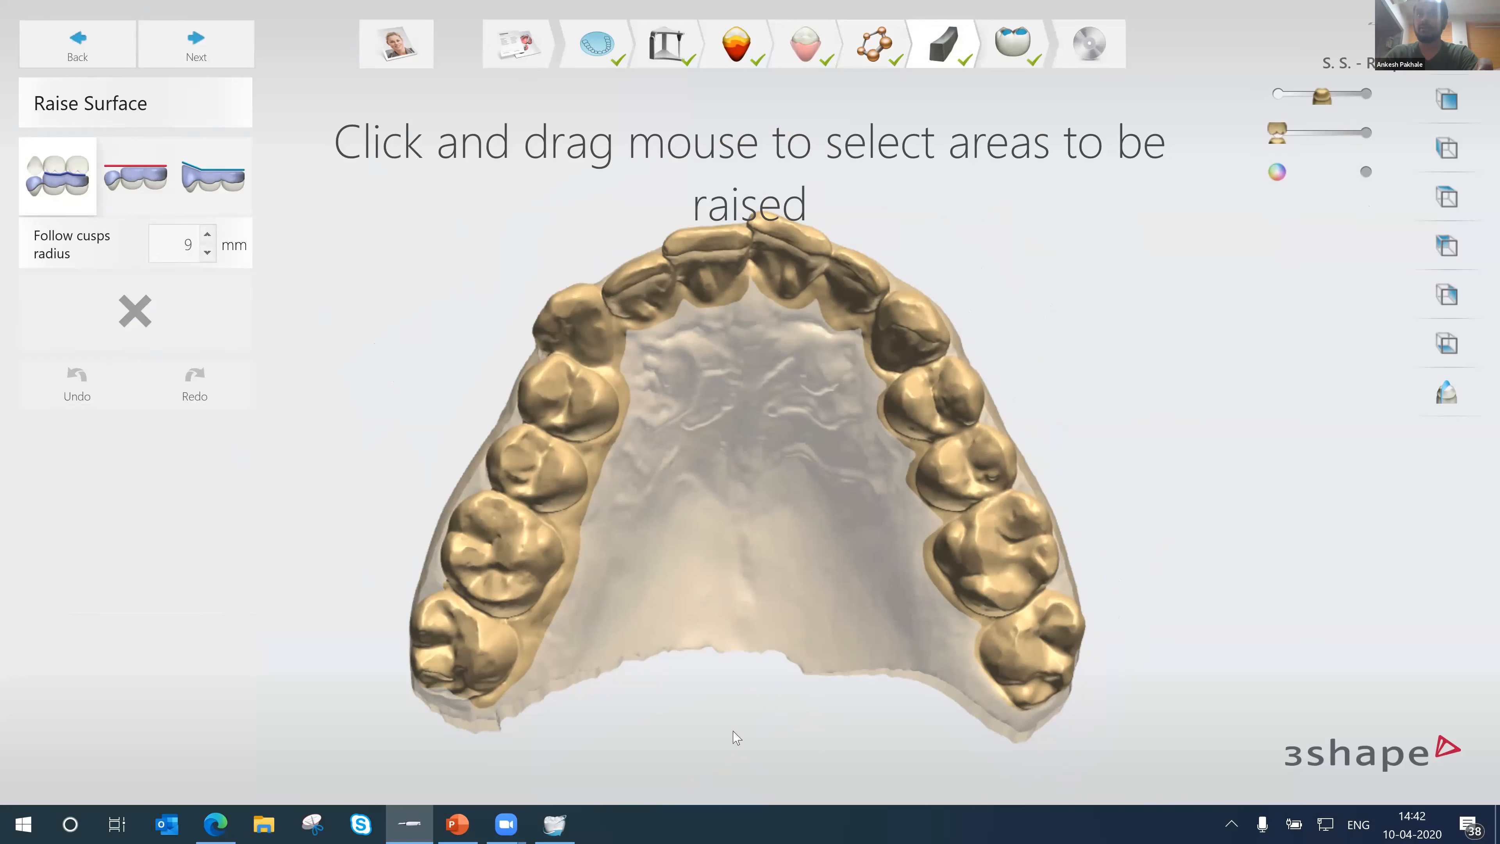
mouse_move(743, 655)
middle_mouse_down()
mouse_move(771, 731)
mouse_move(746, 678)
middle_mouse_up()
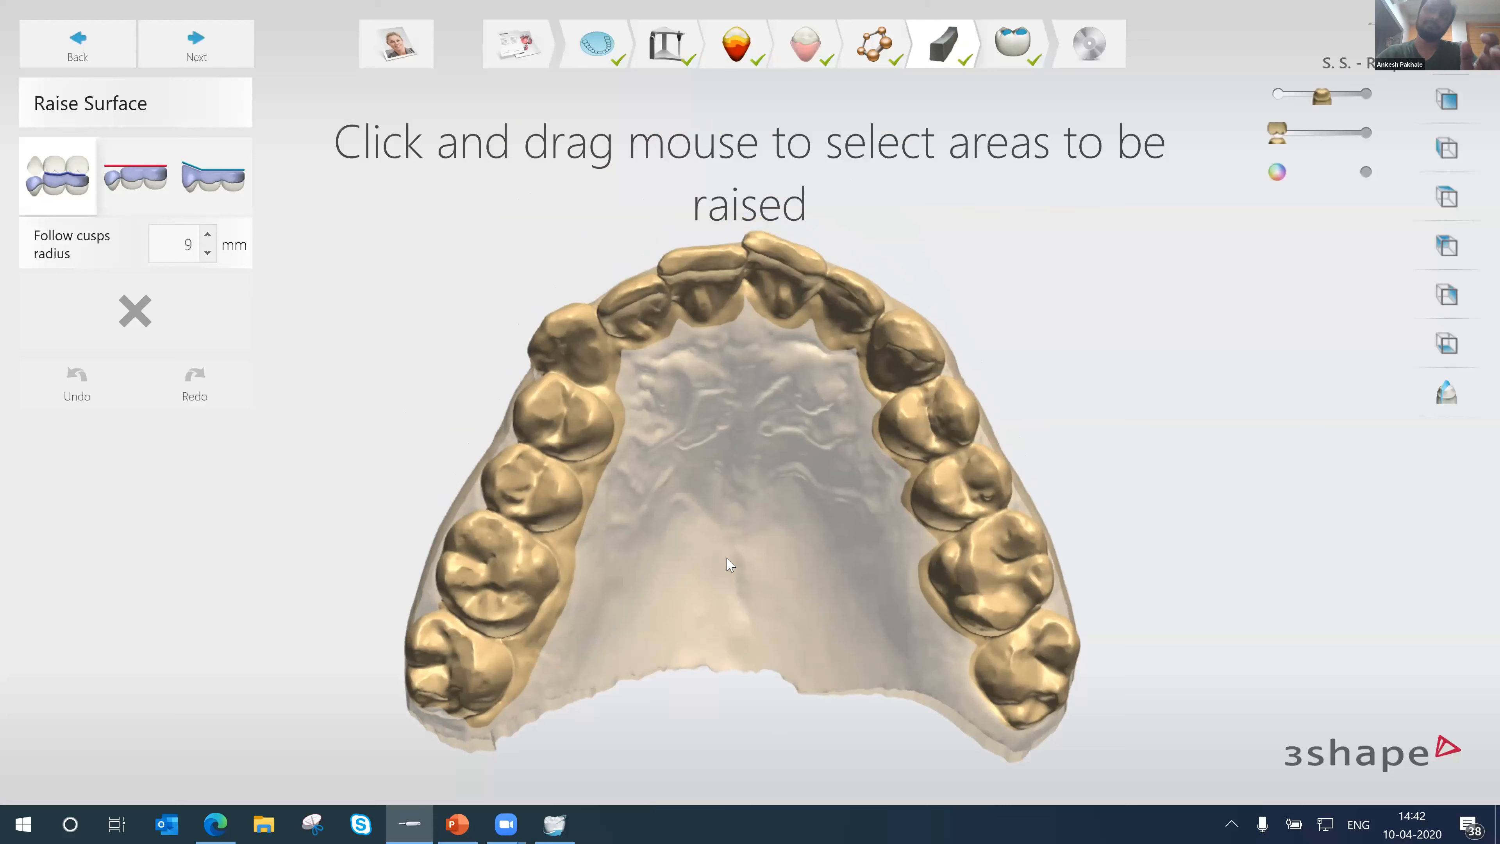
mouse_move(468, 661)
left_mouse_down()
mouse_move(539, 459)
mouse_move(699, 279)
mouse_move(818, 337)
mouse_move(999, 475)
mouse_move(1058, 736)
mouse_move(1019, 785)
left_mouse_up()
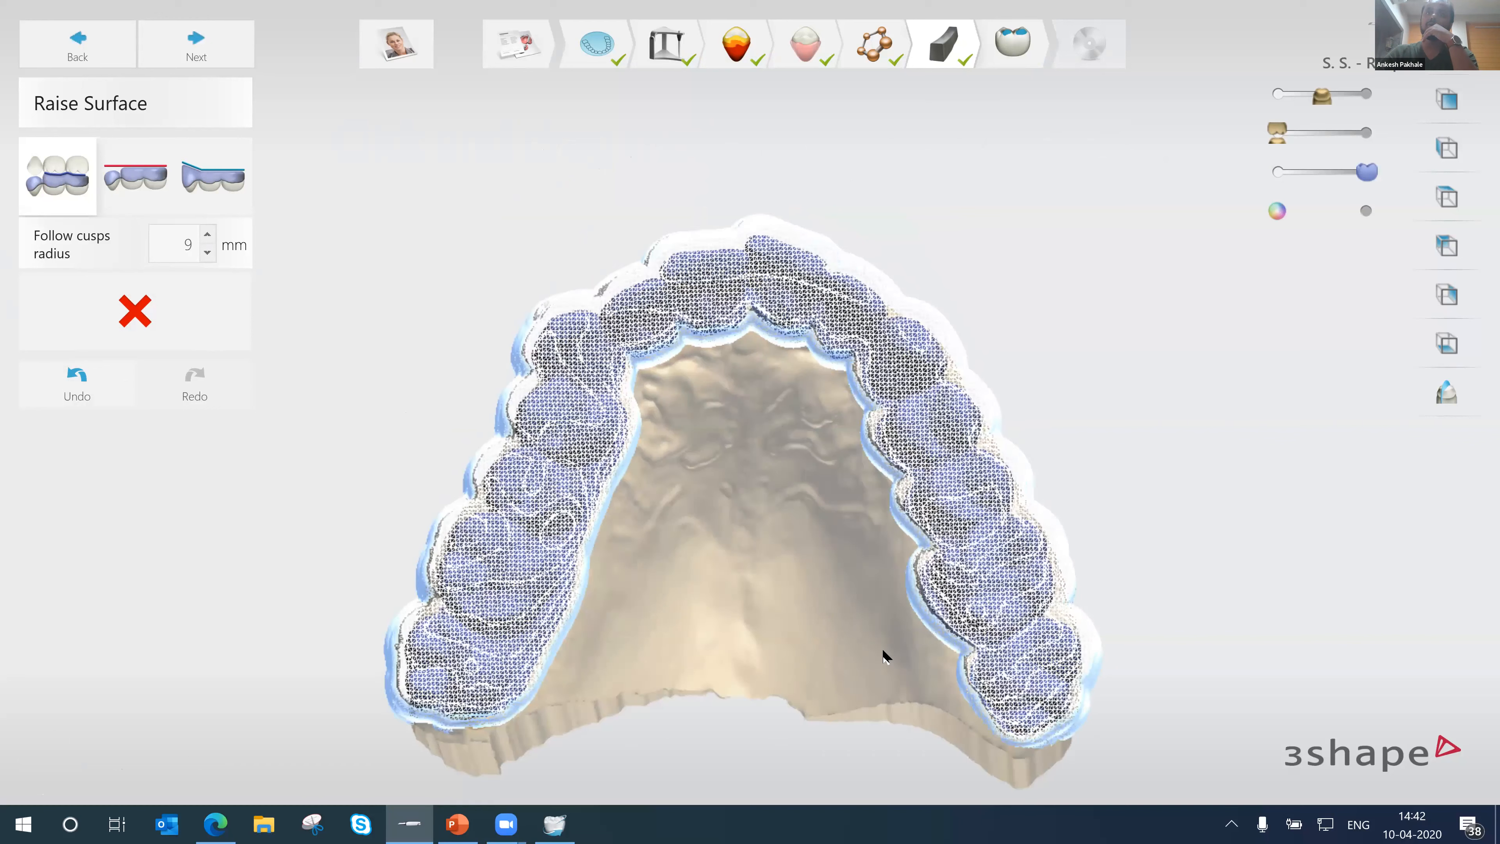
left_click(1359, 131)
right_click_drag(773, 377, 616, 435)
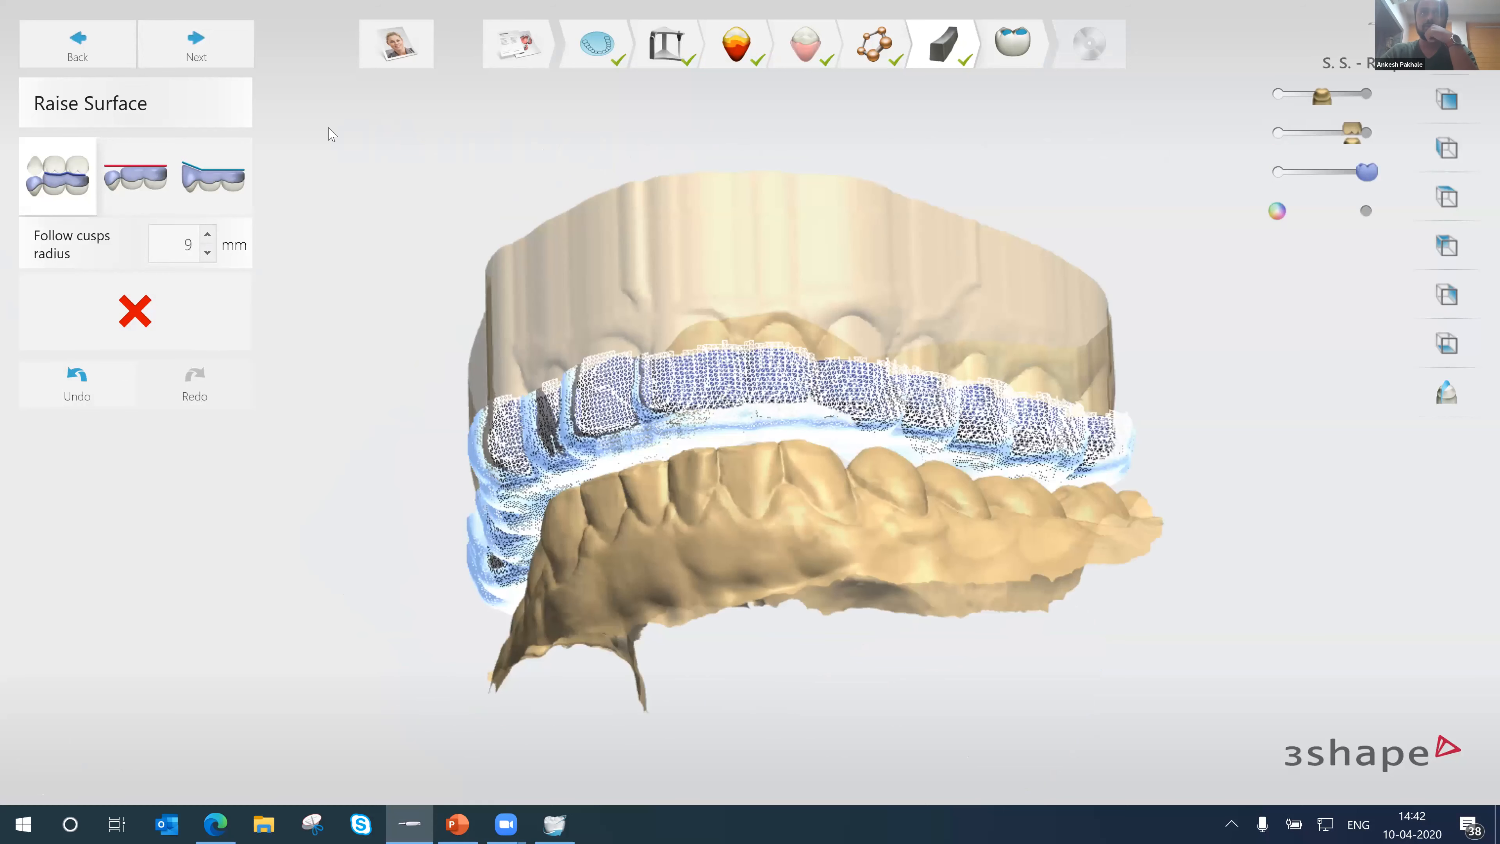
- Generate the splint raised to the cusp tips and examine its surface against the opposing jaw
left_click(200, 46)
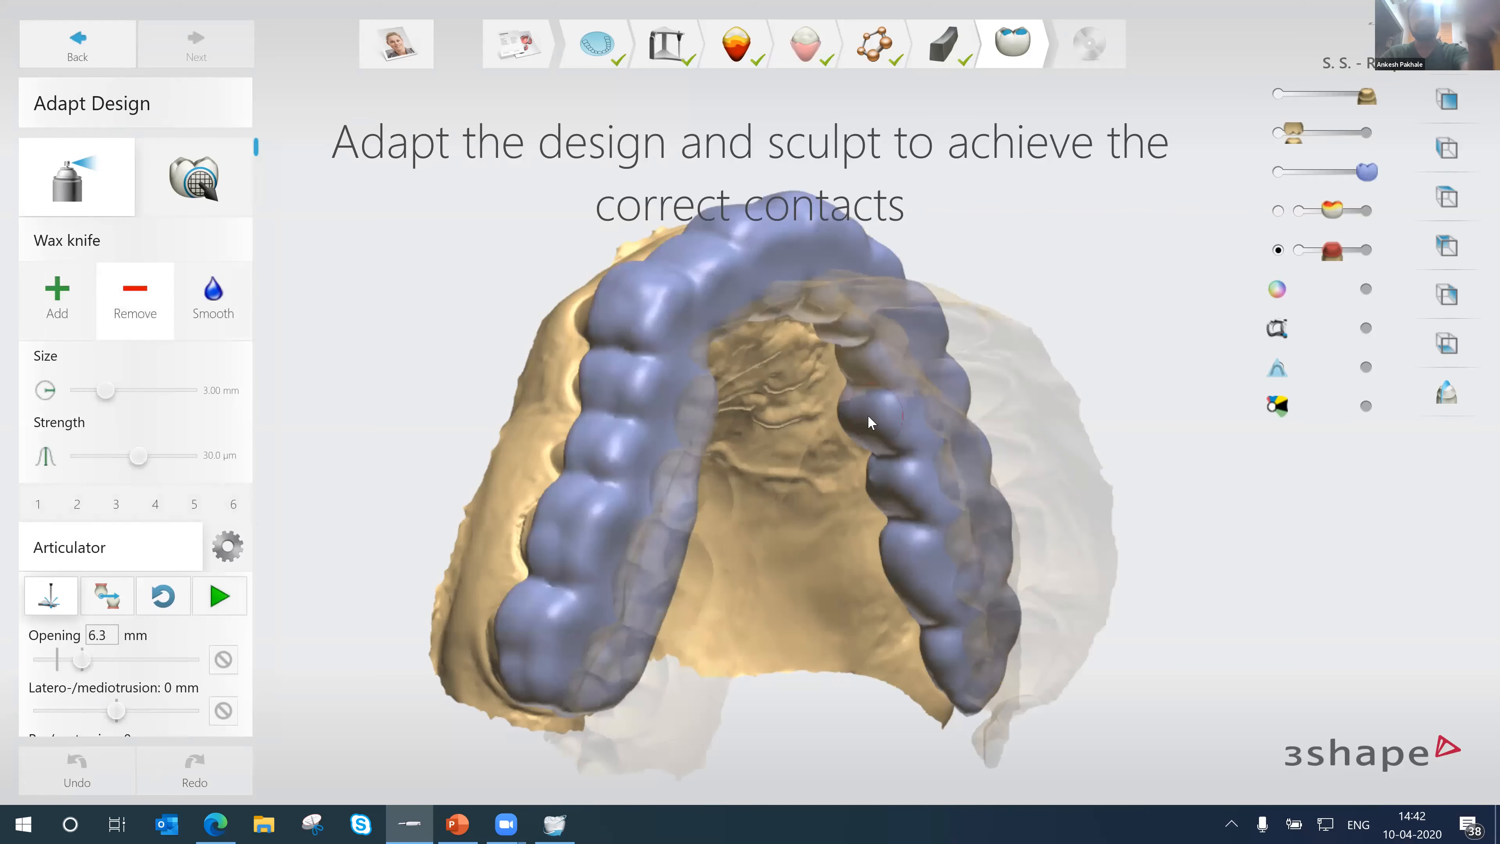
right_click_drag(870, 414, 860, 475)
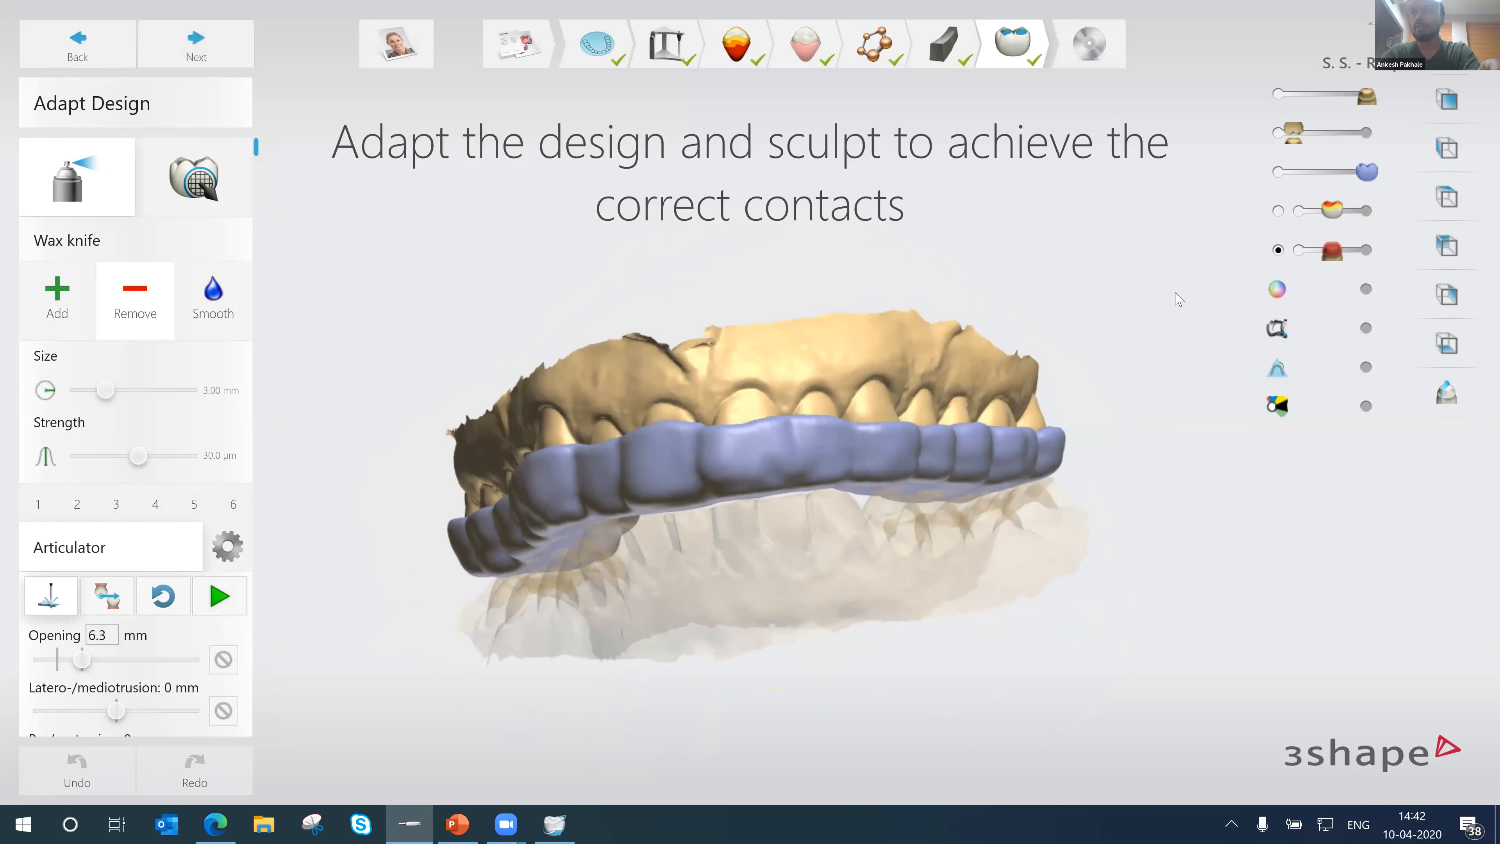
left_click(1345, 133)
right_click_drag(1052, 387, 1160, 365)
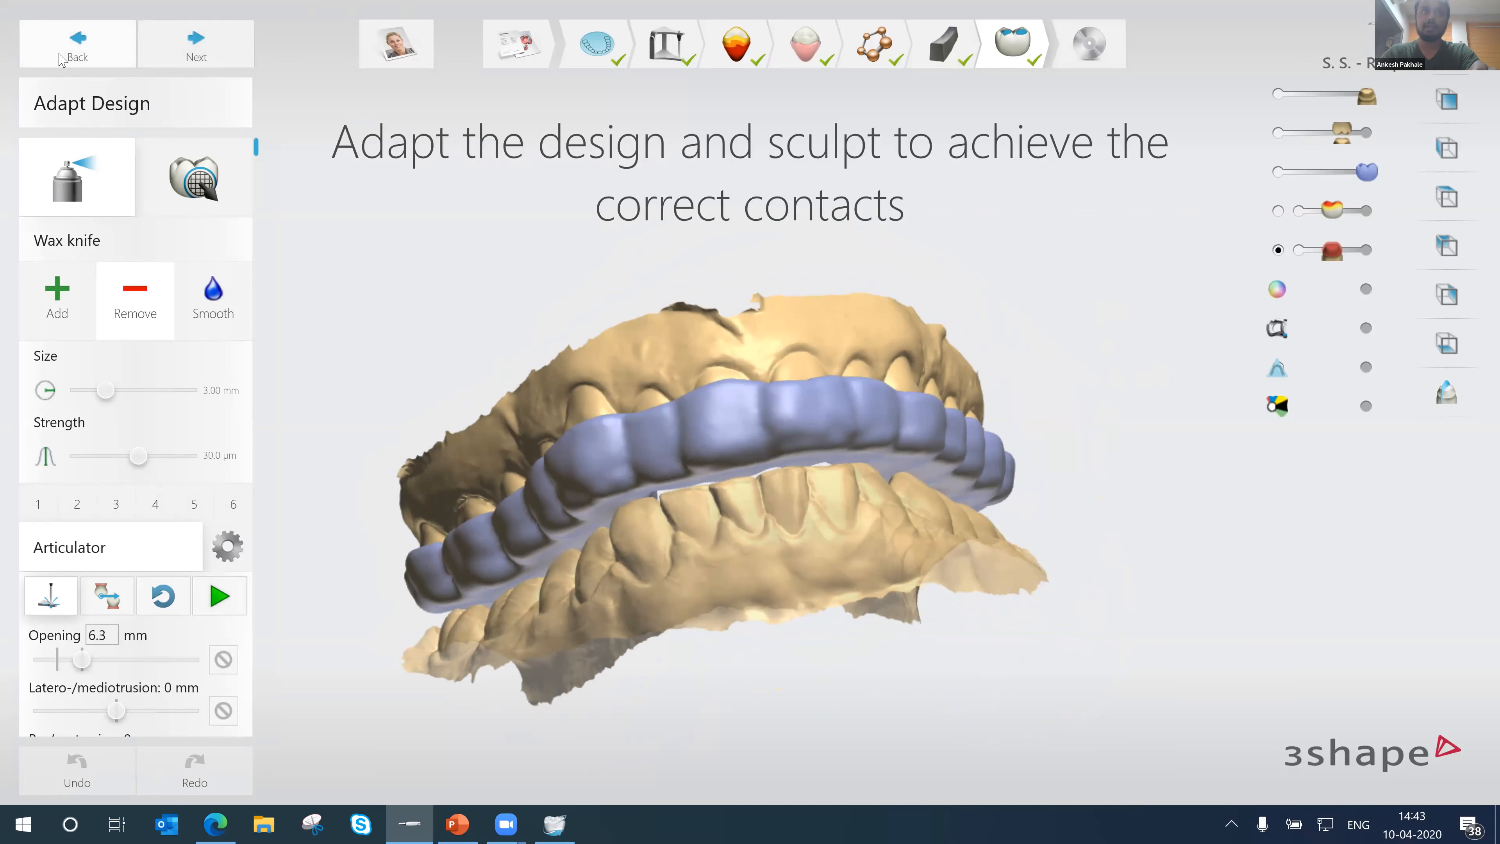
- Return to surface raising, switch to raising to a flat plane, hide the opposing jaw and mark all the teeth of the arch
left_click(77, 44)
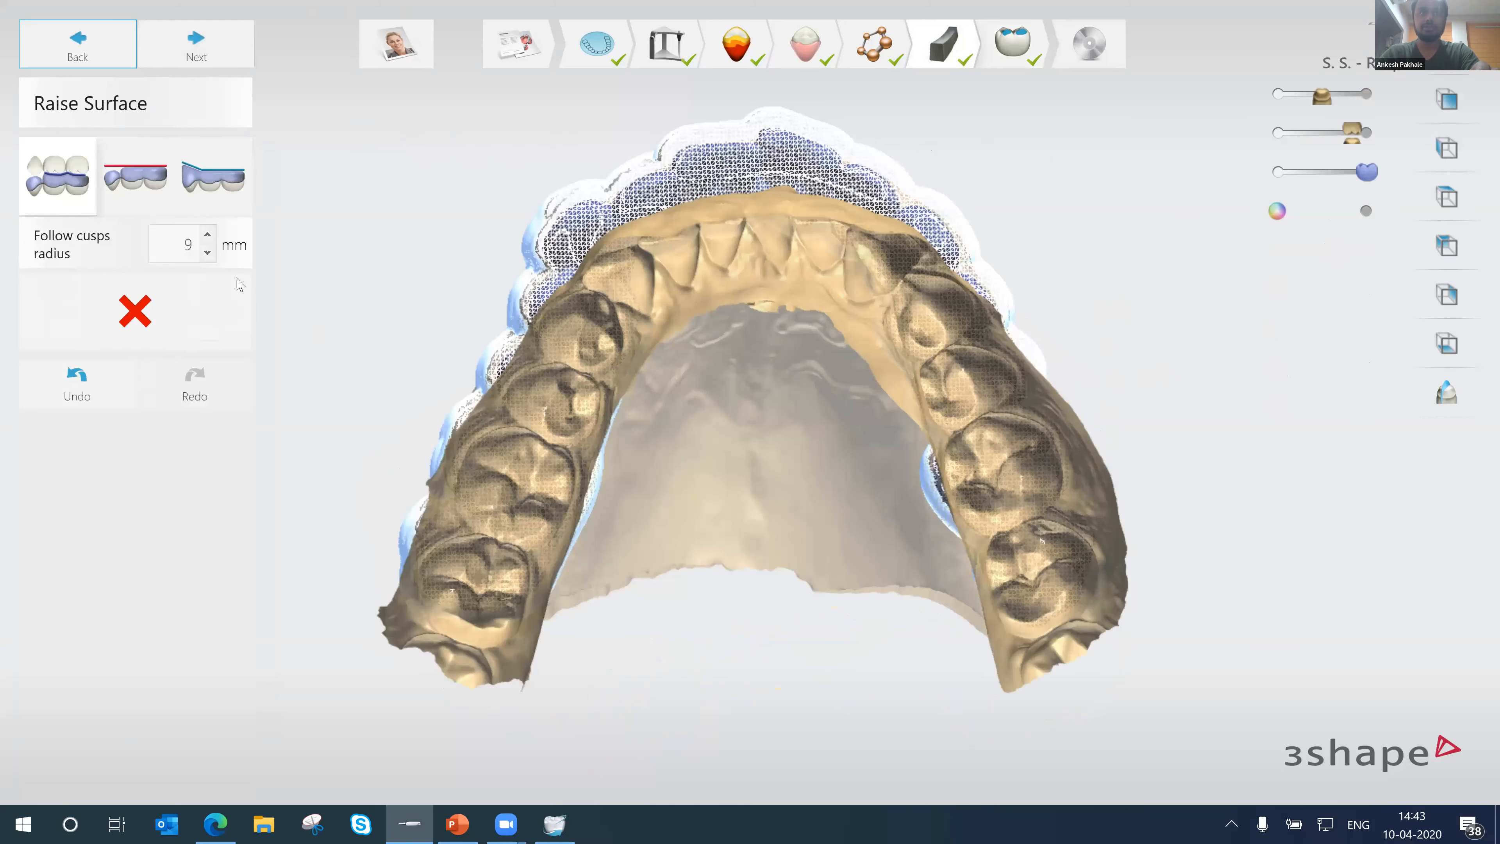
left_click(135, 175)
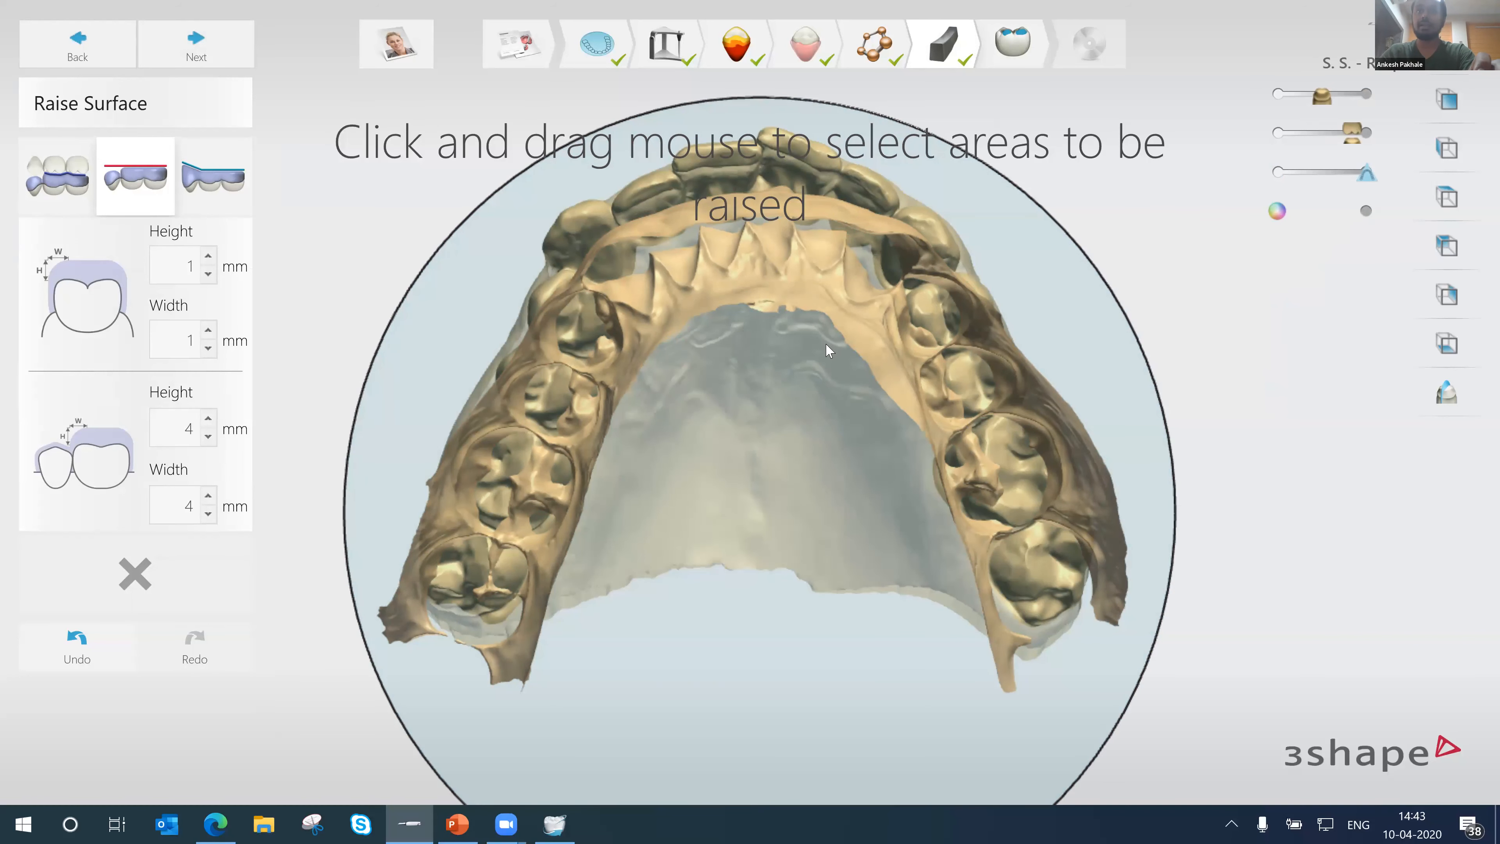
middle_click_drag(825, 401, 814, 425)
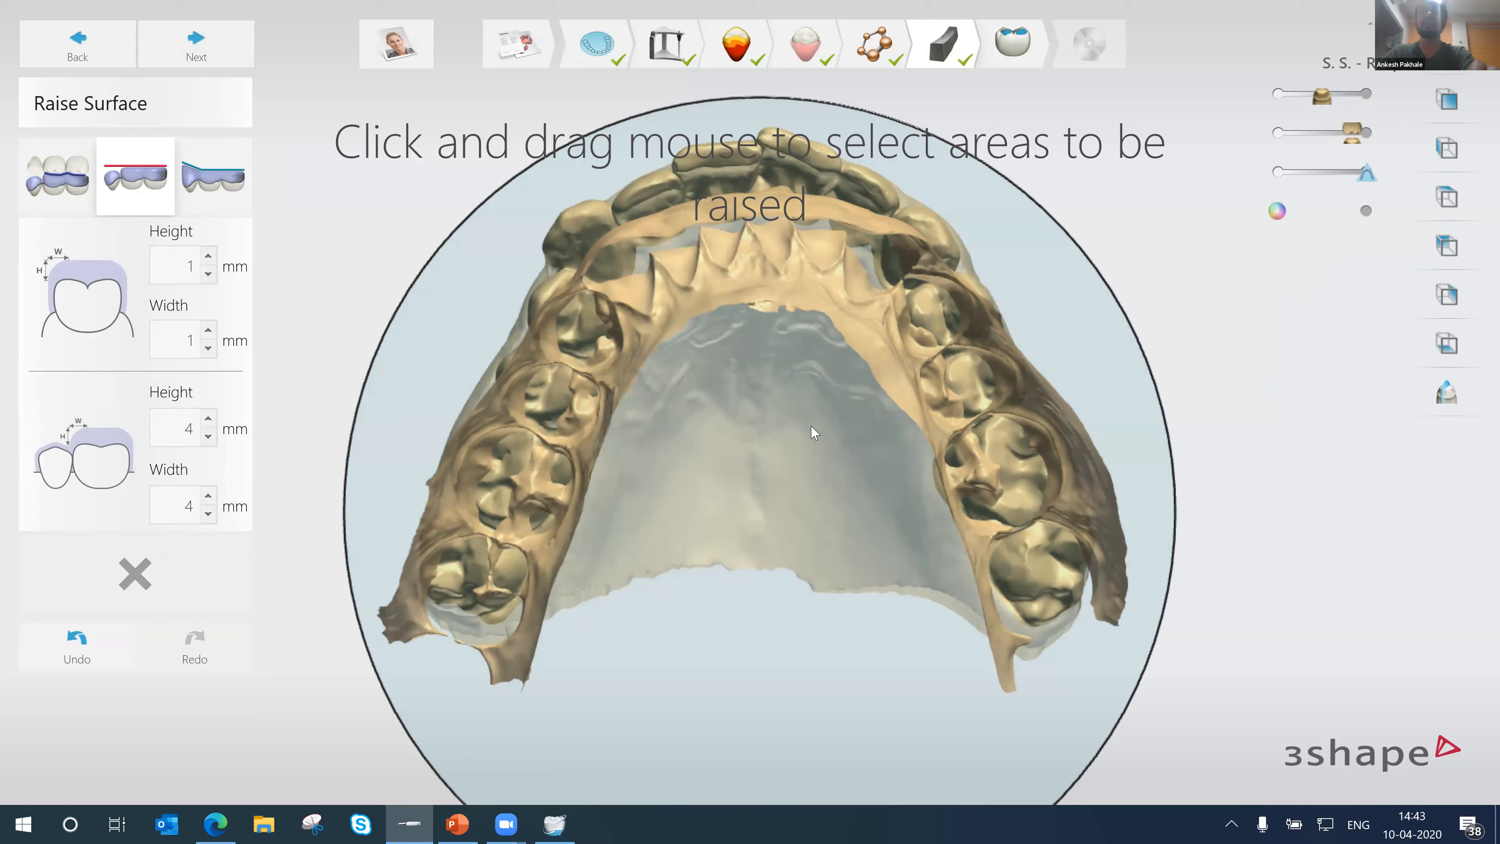
left_click(1282, 133)
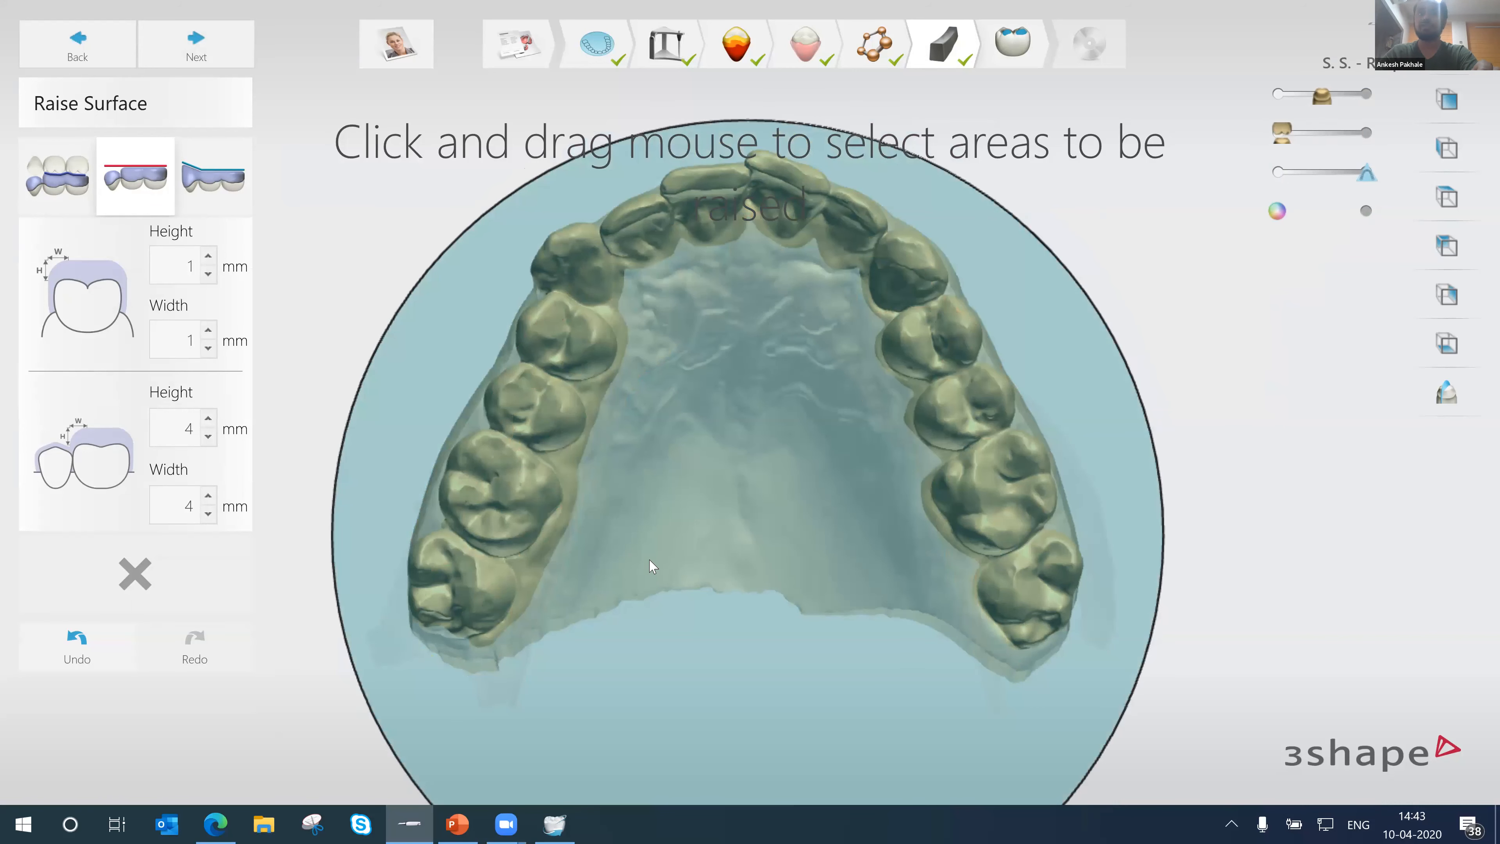
mouse_move(462, 646)
left_mouse_down()
mouse_move(545, 375)
mouse_move(804, 168)
mouse_move(912, 236)
mouse_move(1045, 673)
left_mouse_up()
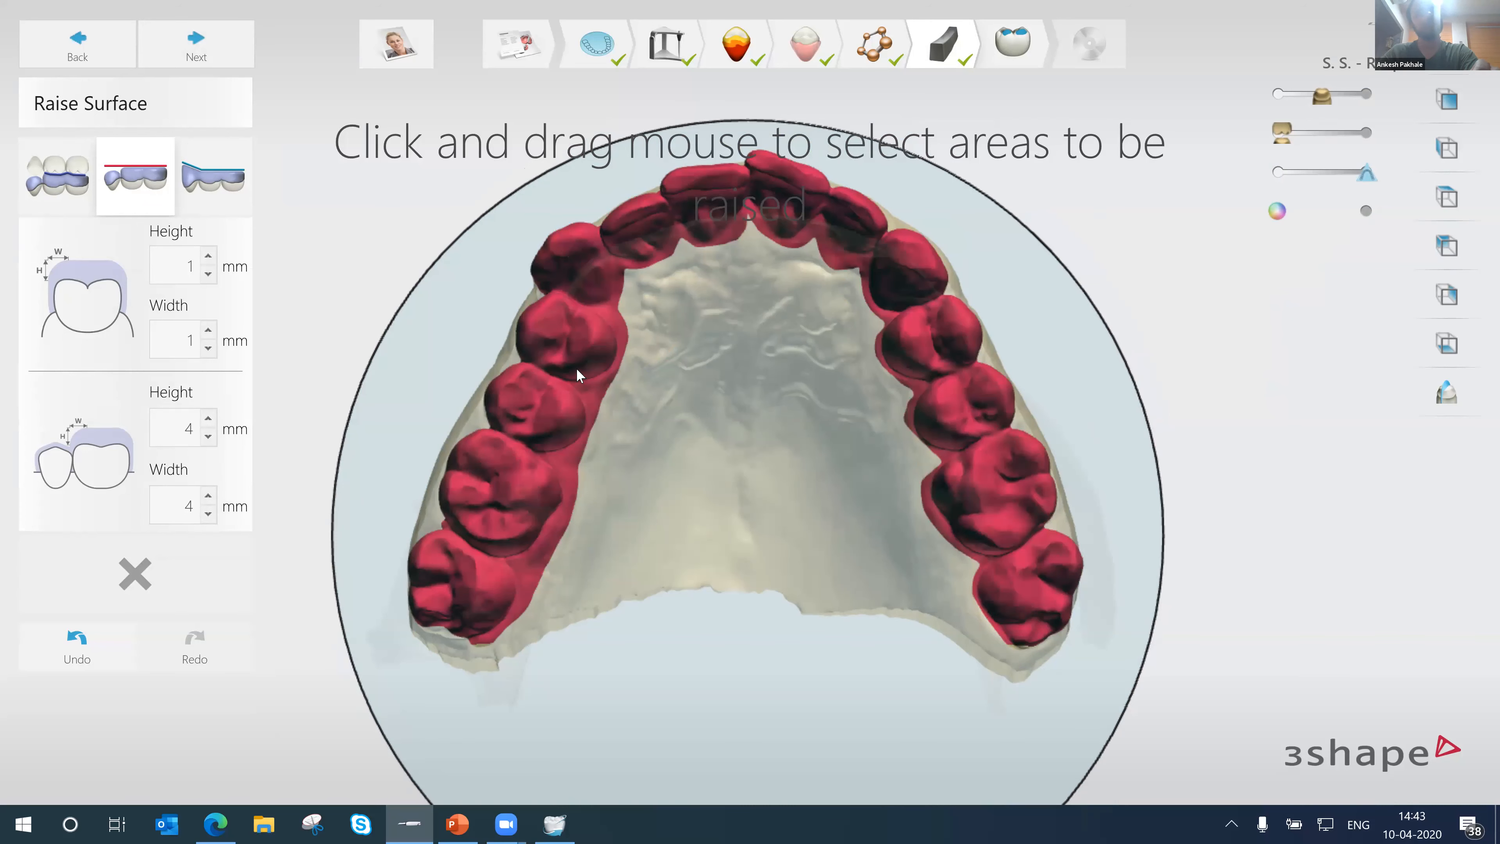
- Make the opposing jaw partly visible and lower the flat plane slightly toward its teeth
mouse_move(874, 579)
right_mouse_down()
mouse_move(910, 564)
mouse_move(923, 538)
mouse_move(1020, 580)
mouse_move(925, 562)
right_mouse_up()
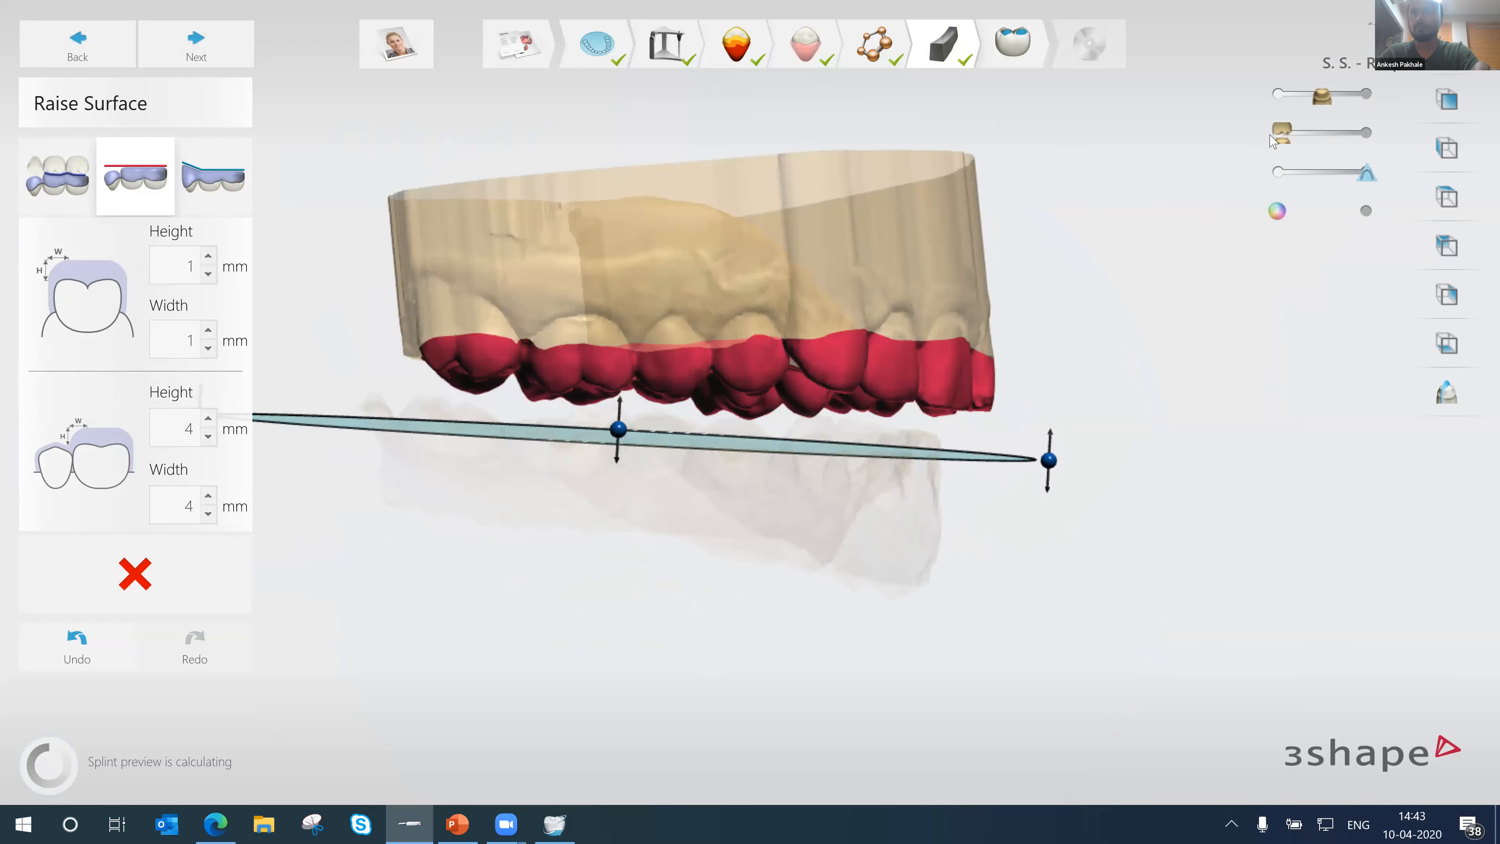
mouse_move(1311, 137)
left_mouse_down()
mouse_move(1329, 136)
mouse_move(1297, 158)
left_mouse_up()
mouse_move(618, 432)
left_click_drag(619, 434, 618, 440)
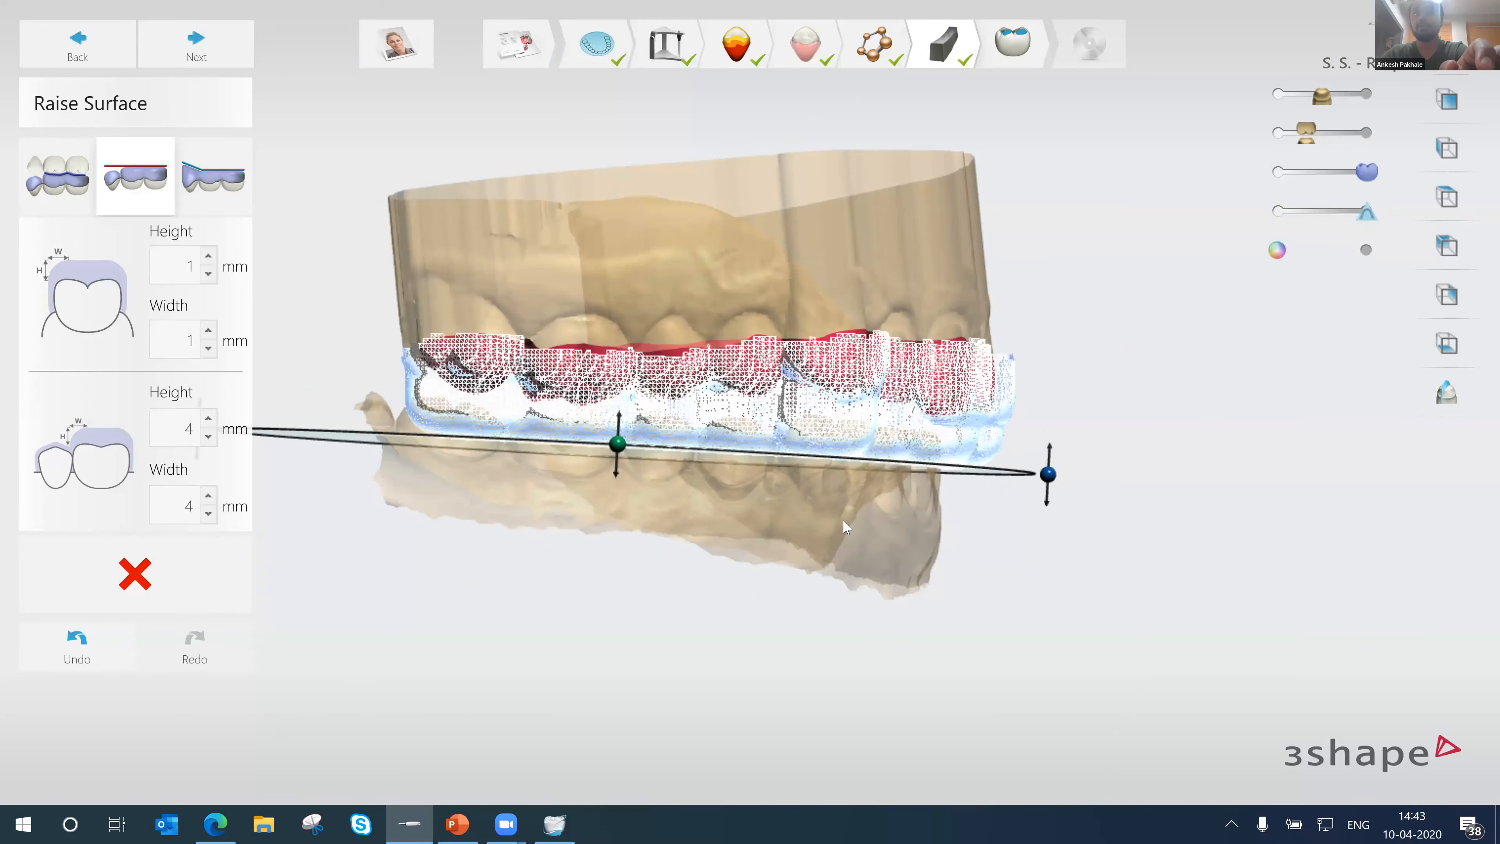
right_click_drag(640, 503, 519, 500)
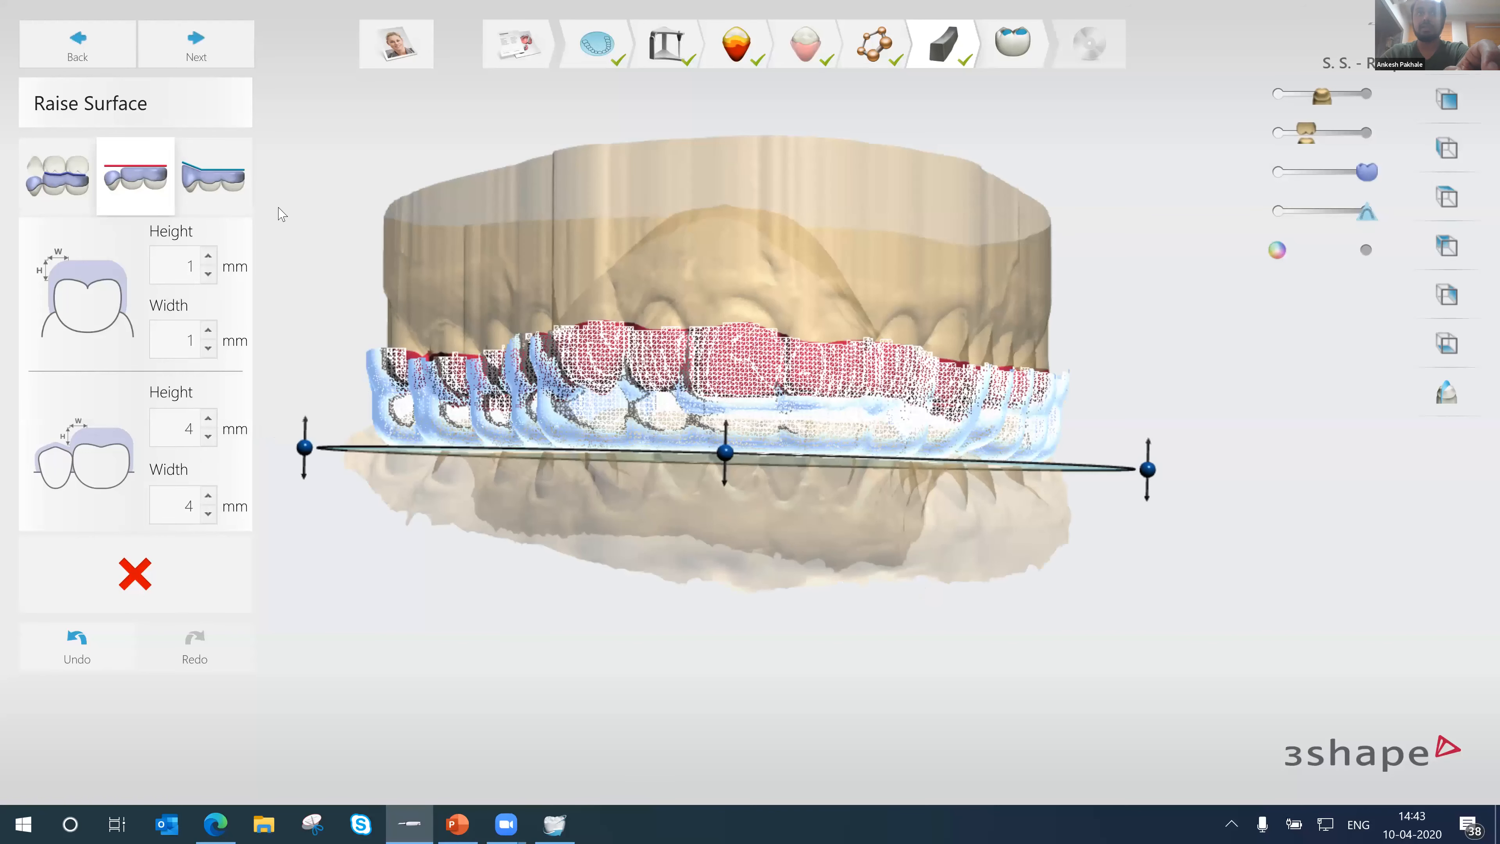
- Generate the flat-plane splint and inspect its biting surface with the opposing jaw hidden
left_click(190, 48)
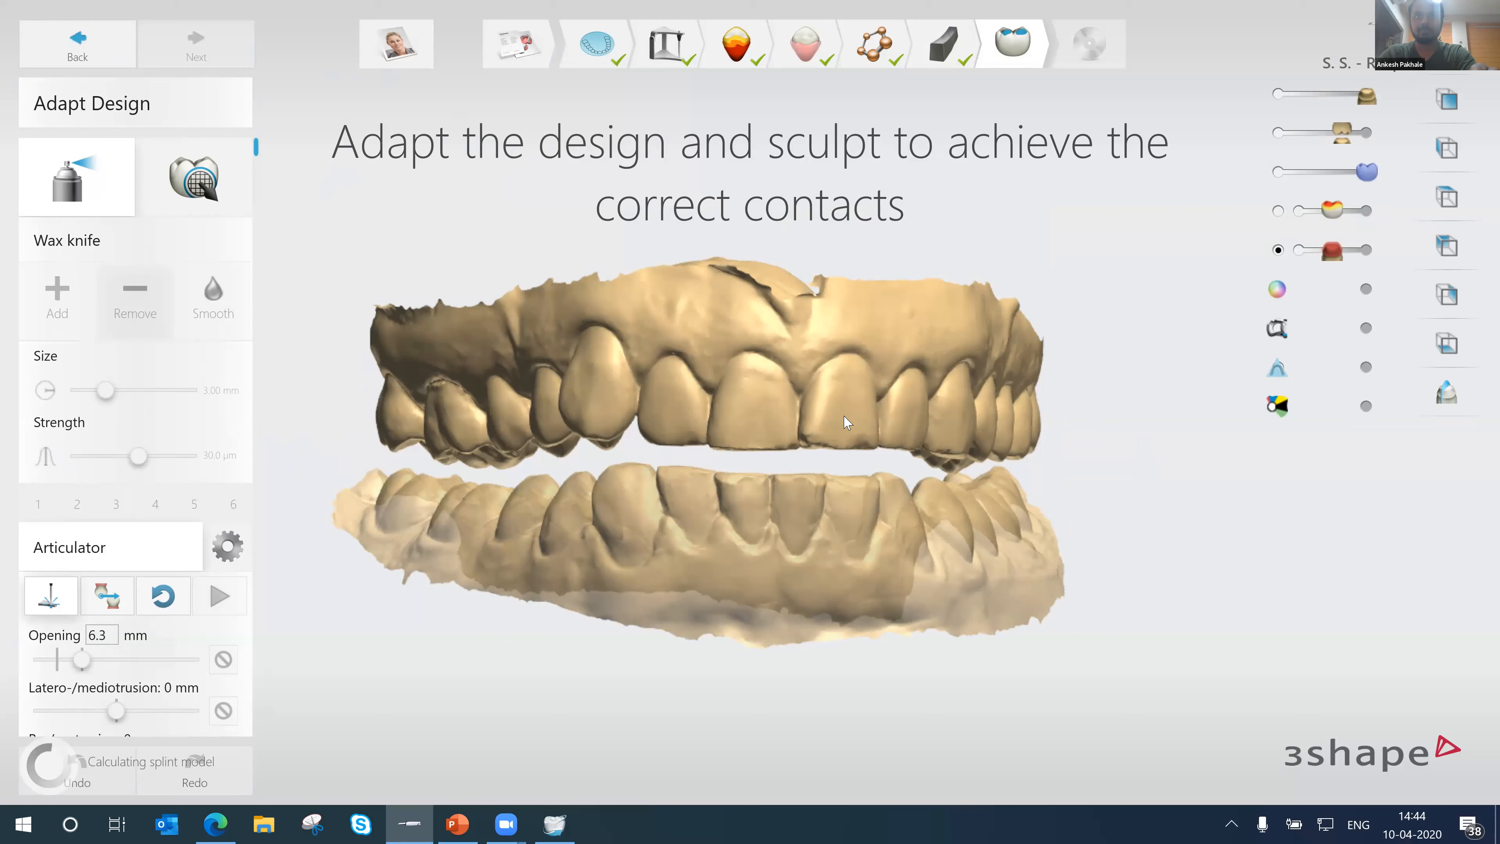
left_click(1278, 132)
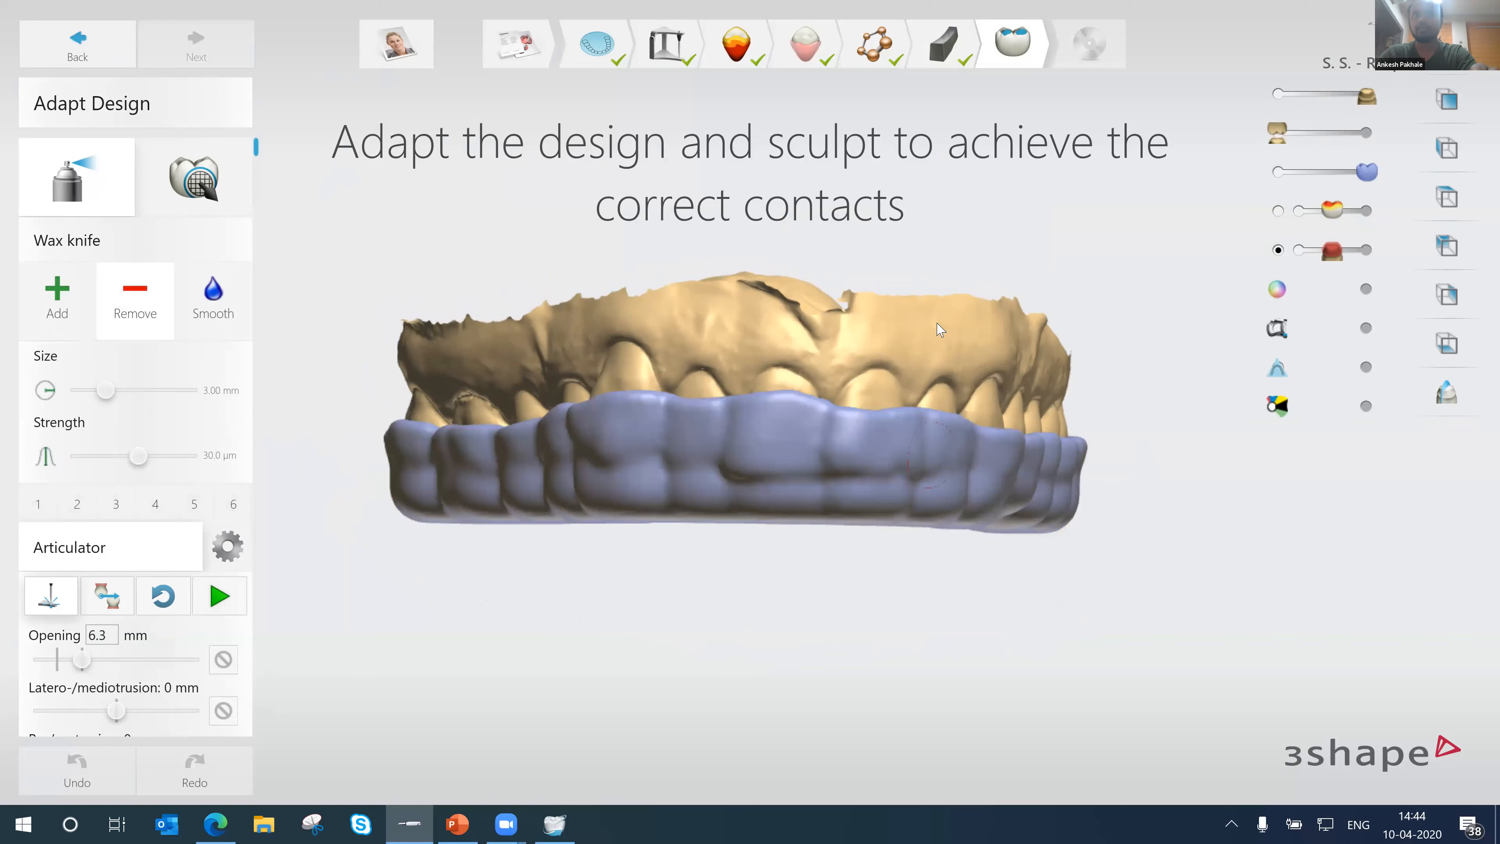
right_click_drag(936, 329, 943, 391)
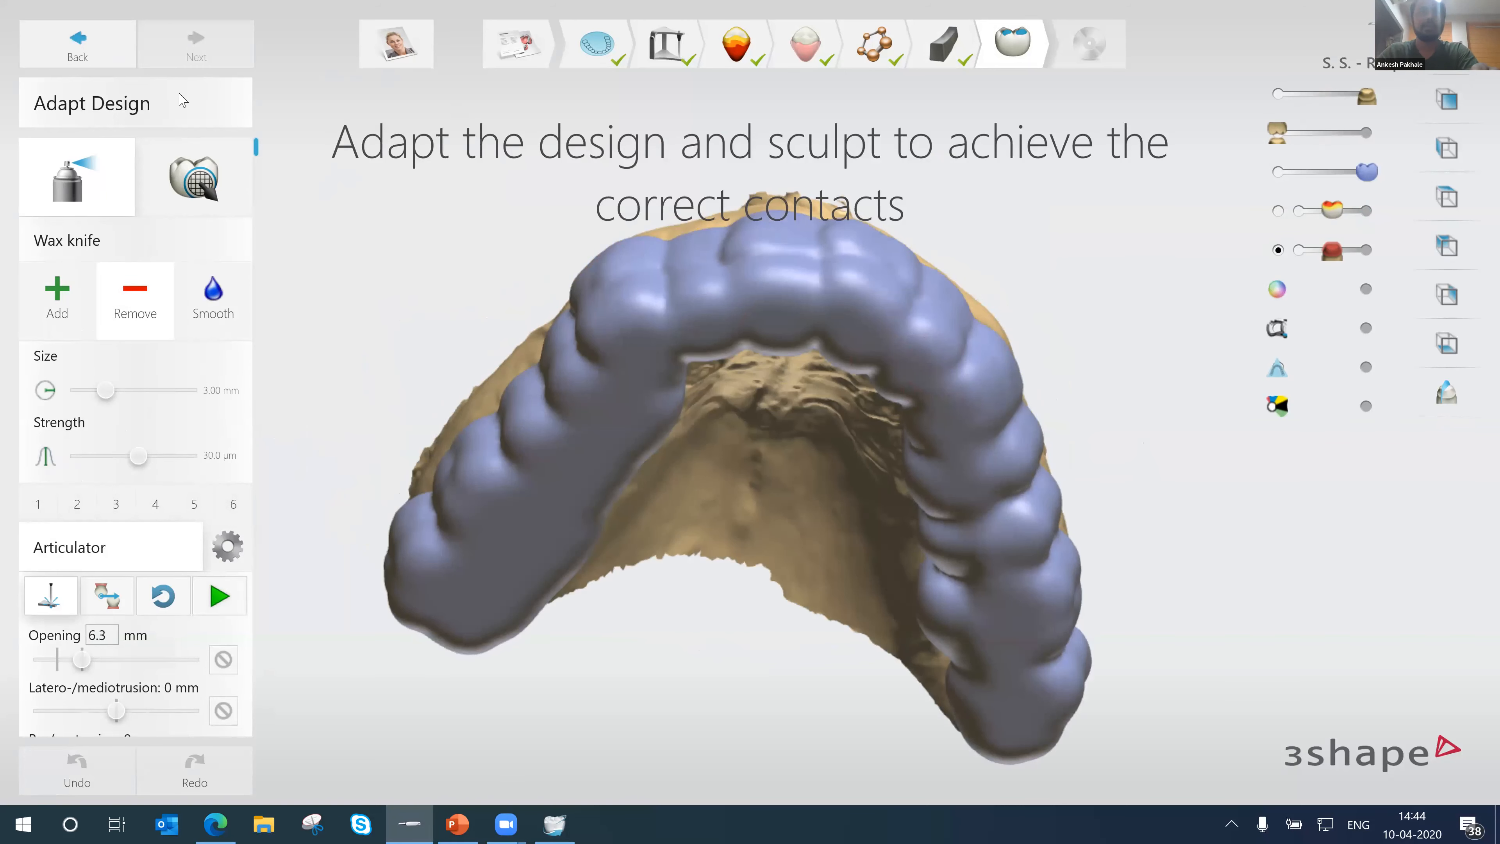
- Return to surface raising, switch to the ramp type, clear the earlier marking and mark all the teeth with a 15° ramp angle
left_click(78, 45)
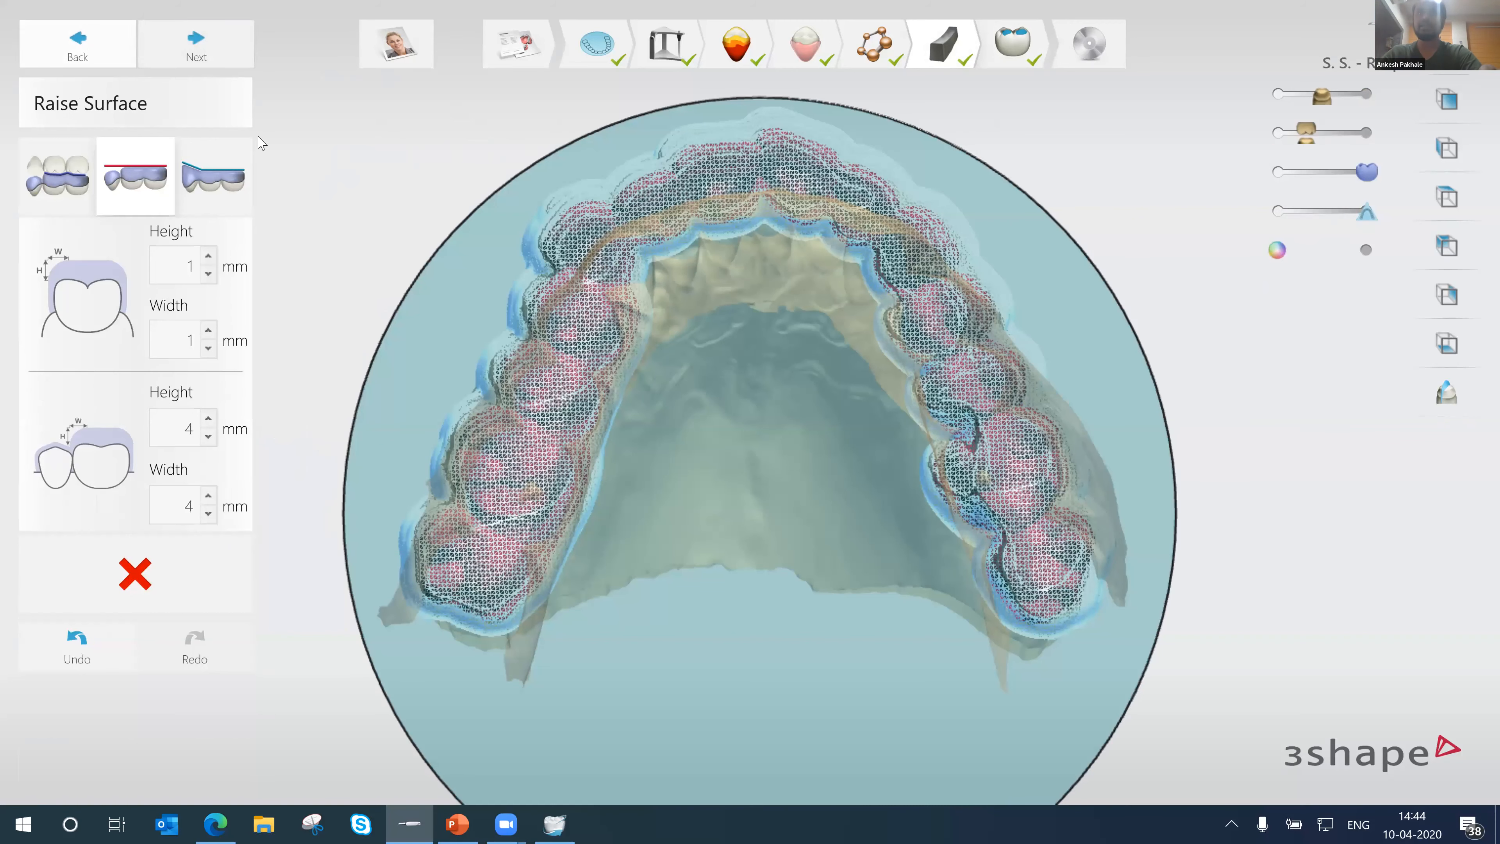
left_click(217, 190)
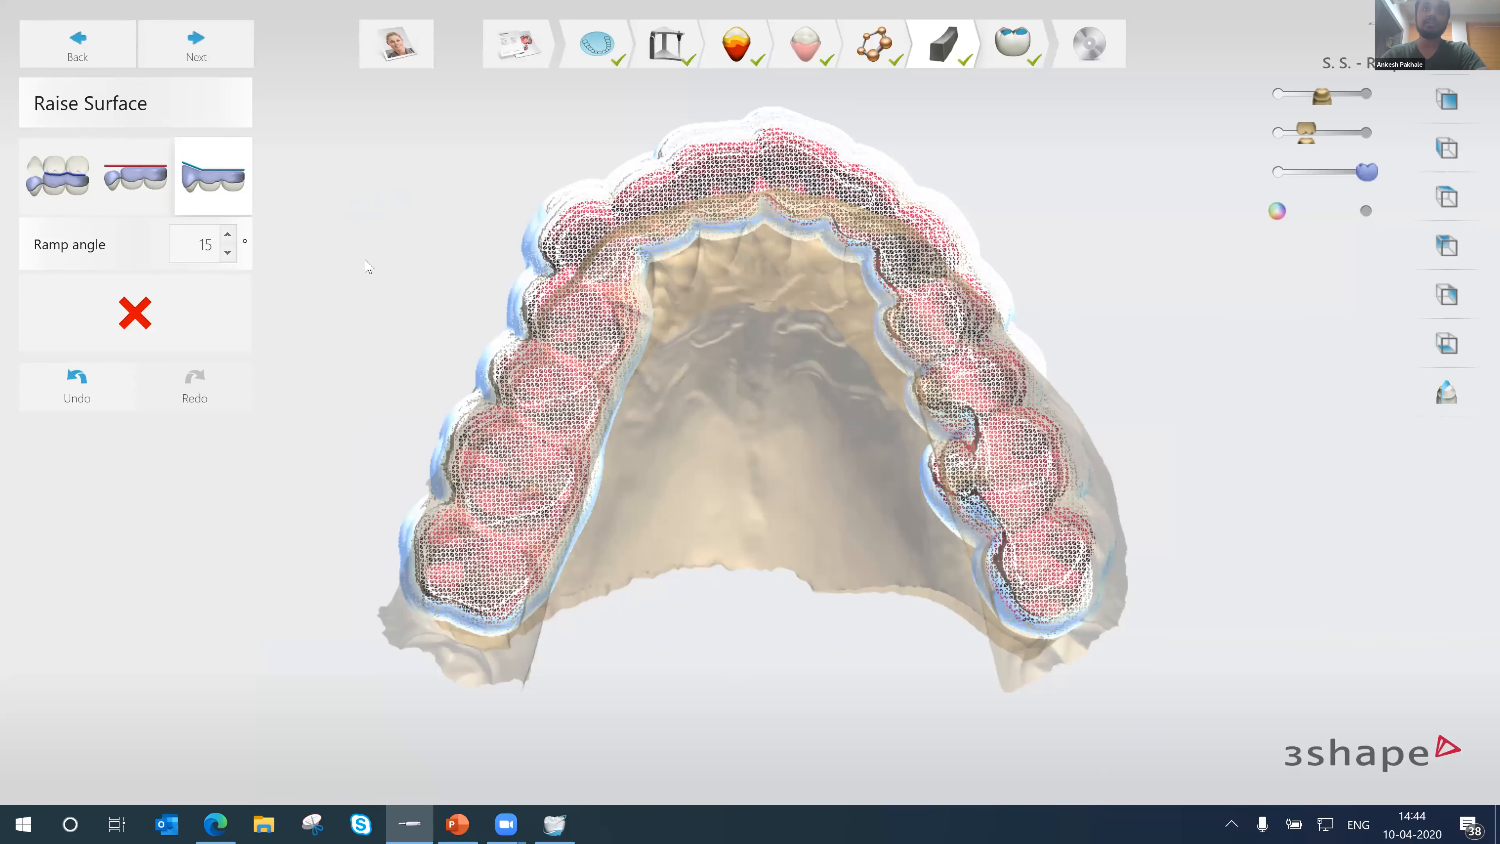
left_click(134, 314)
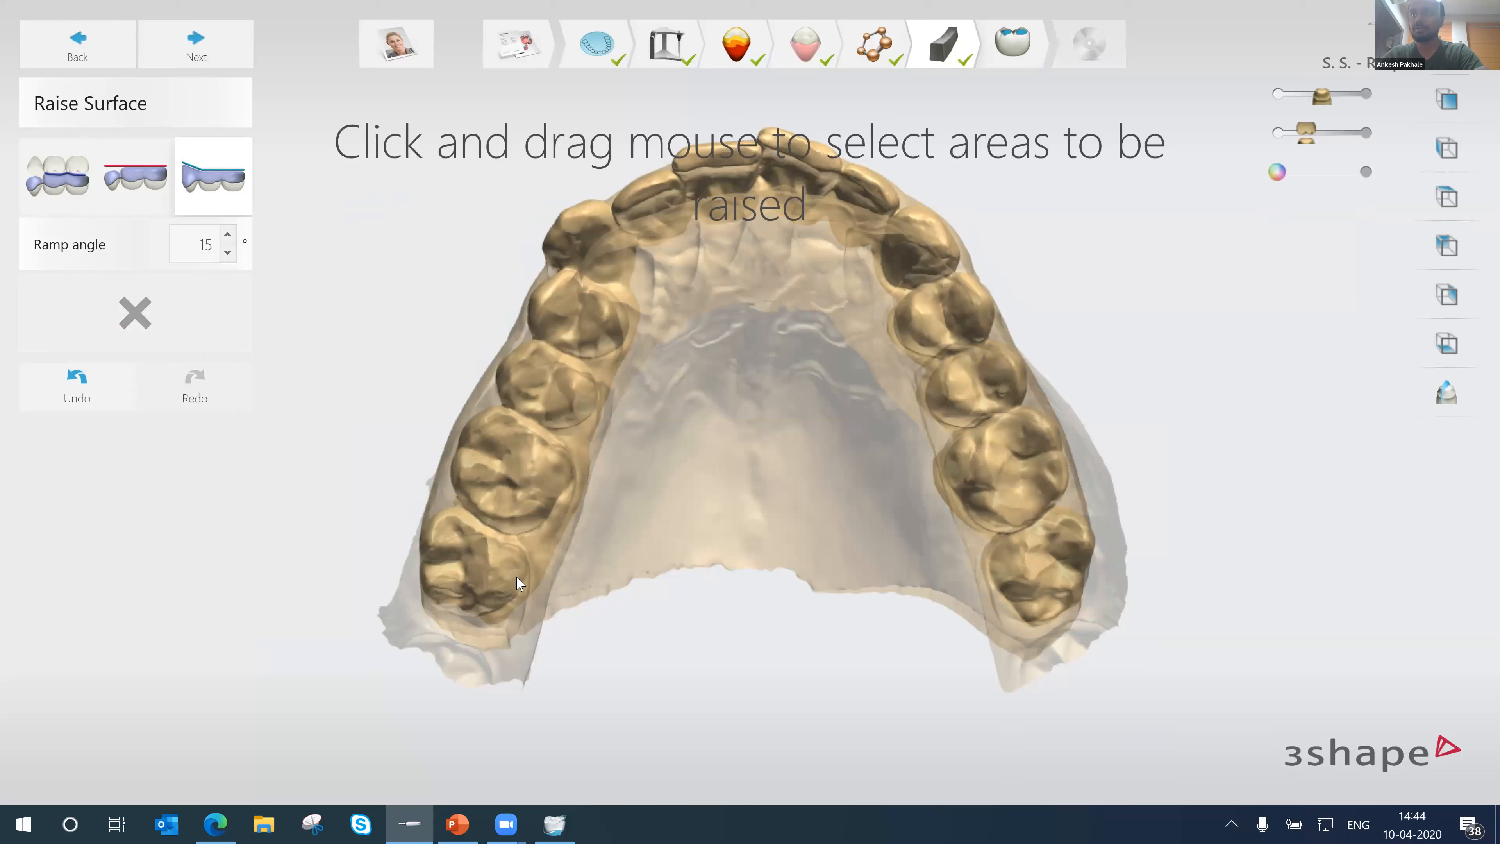
key("a")
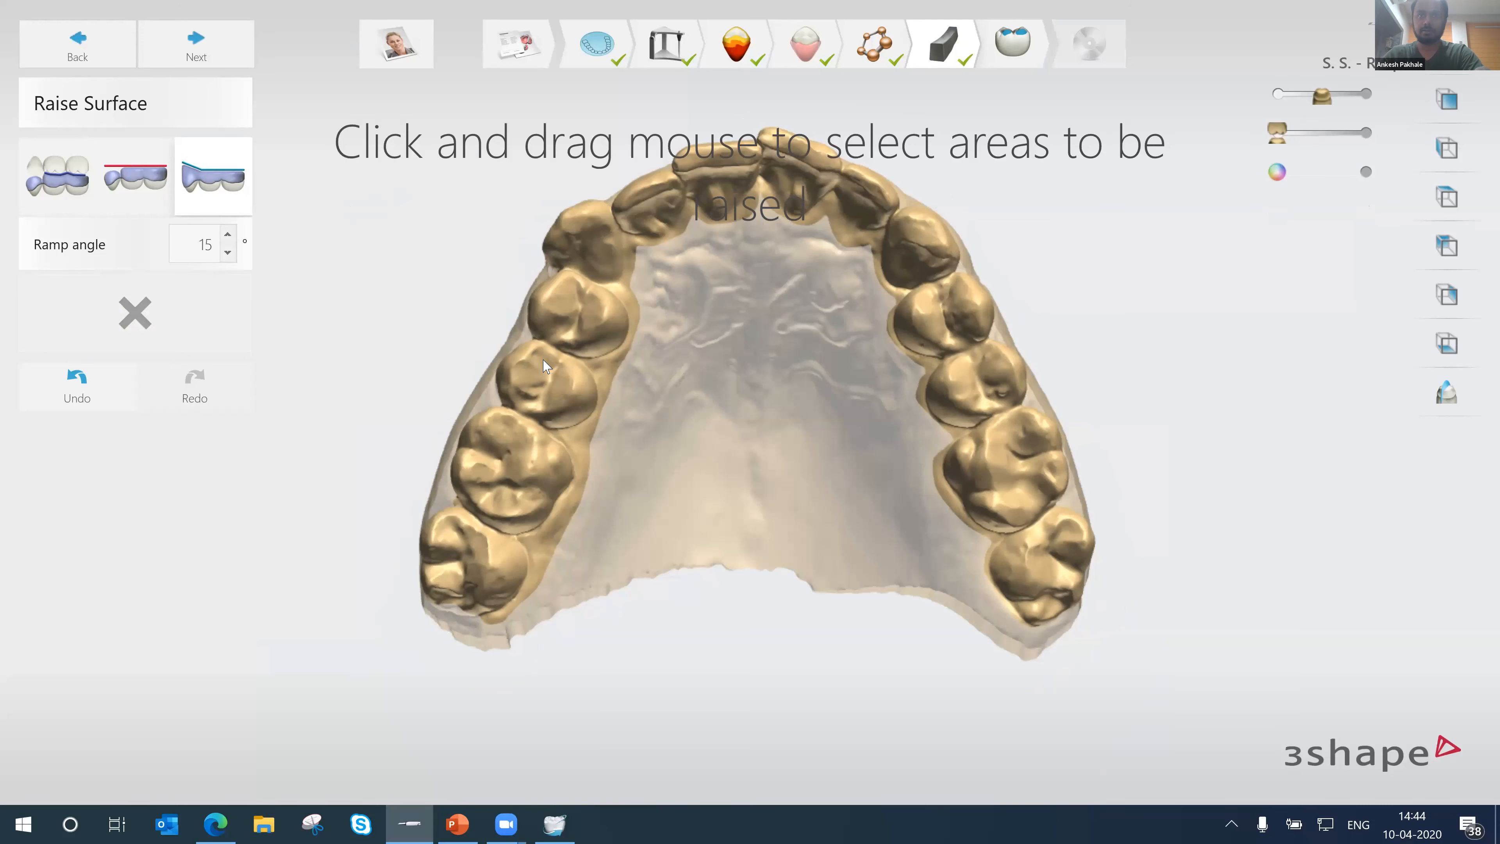
mouse_move(574, 308)
left_mouse_down()
mouse_move(800, 172)
mouse_move(1018, 523)
mouse_move(1038, 664)
left_mouse_up()
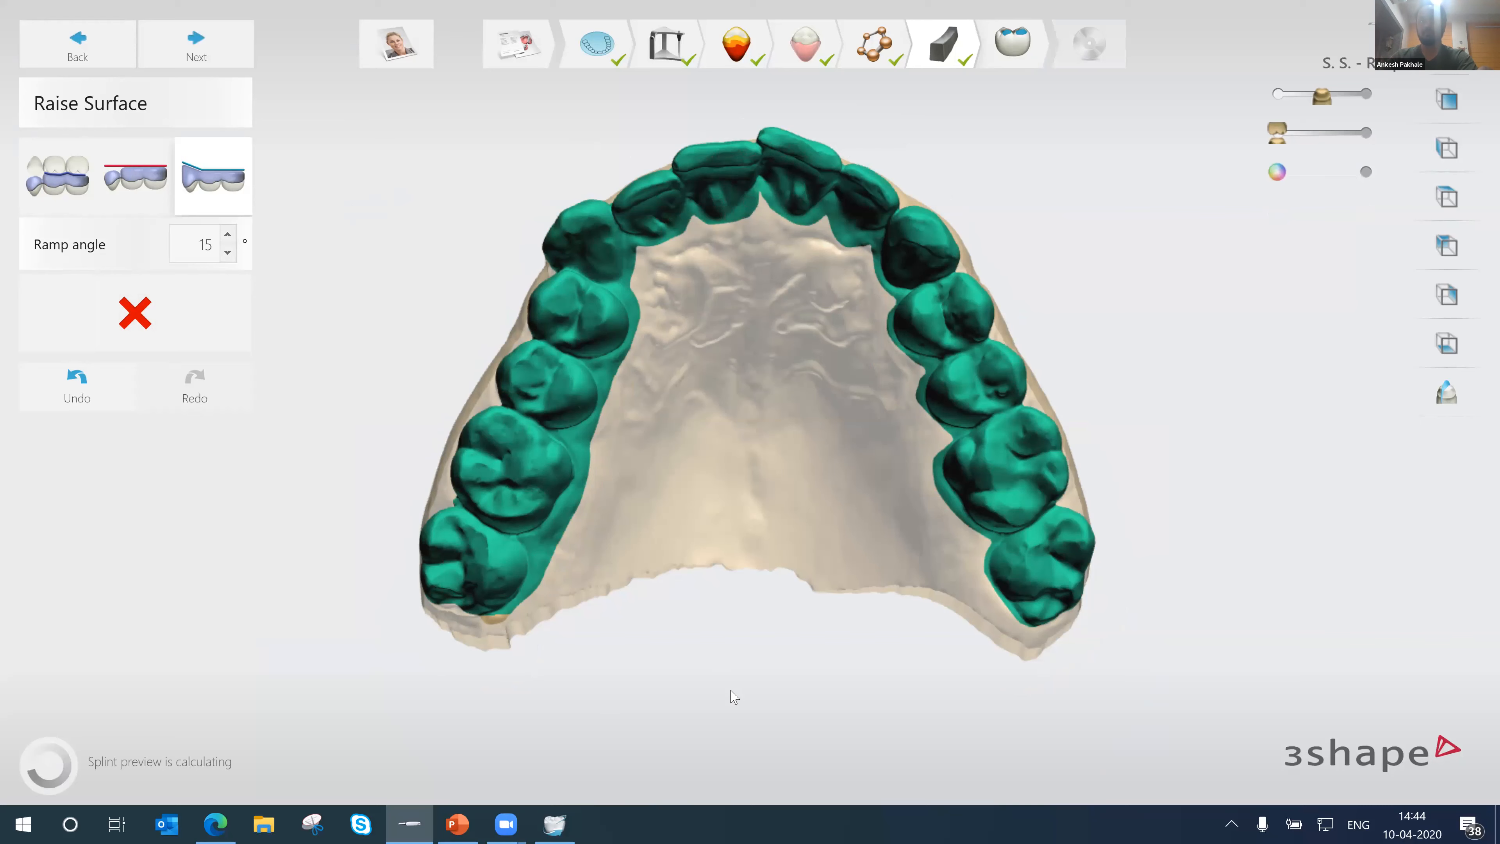
- Generate the splint with the ramp and inspect its palatal side and biting surface
right_click_drag(737, 640, 728, 479)
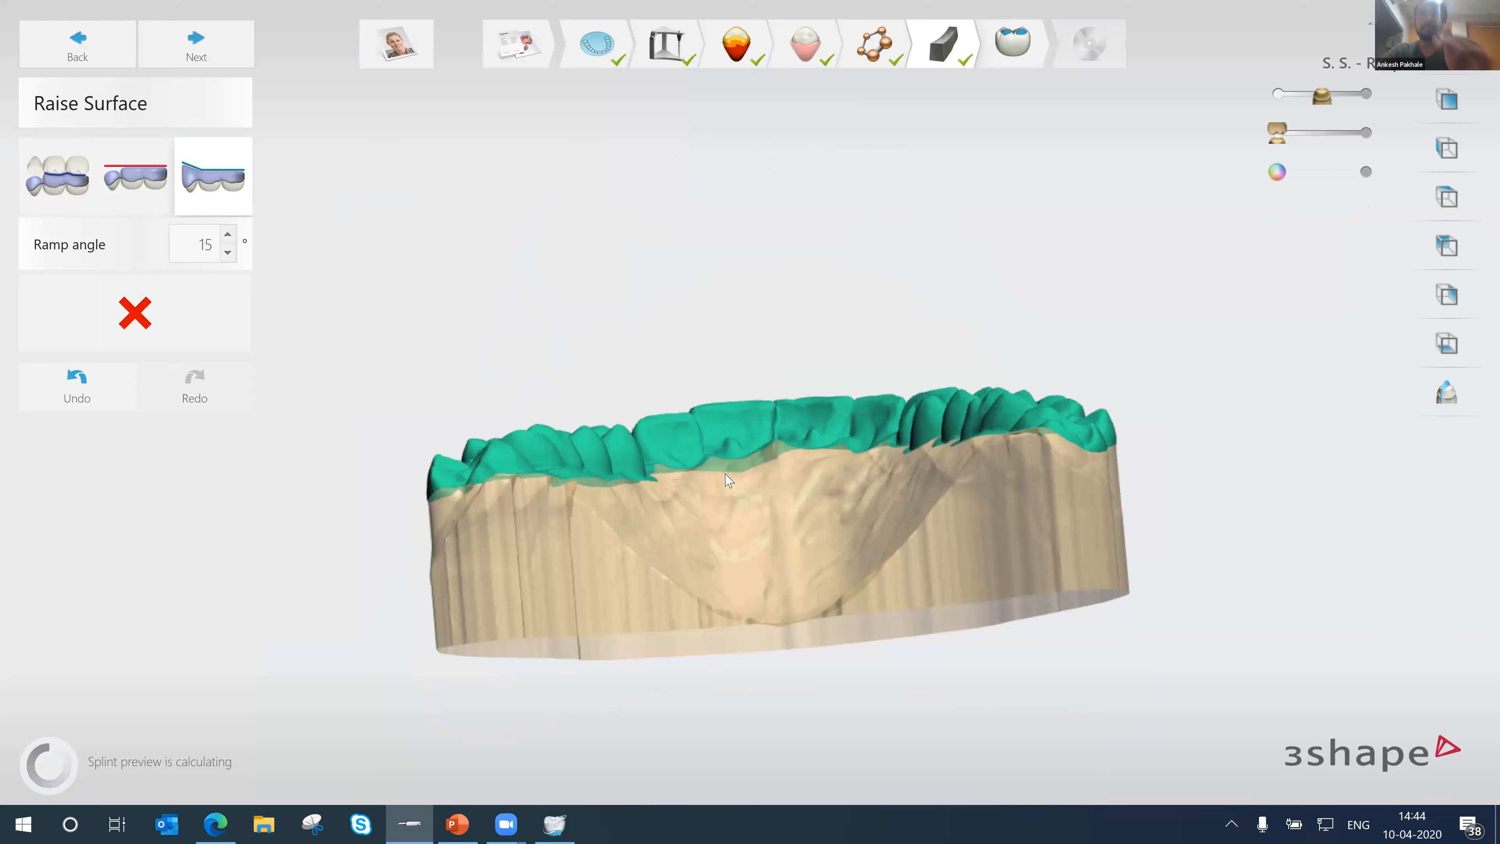
mouse_move(837, 491)
right_mouse_down()
mouse_move(833, 476)
mouse_move(834, 526)
mouse_move(843, 511)
right_mouse_up()
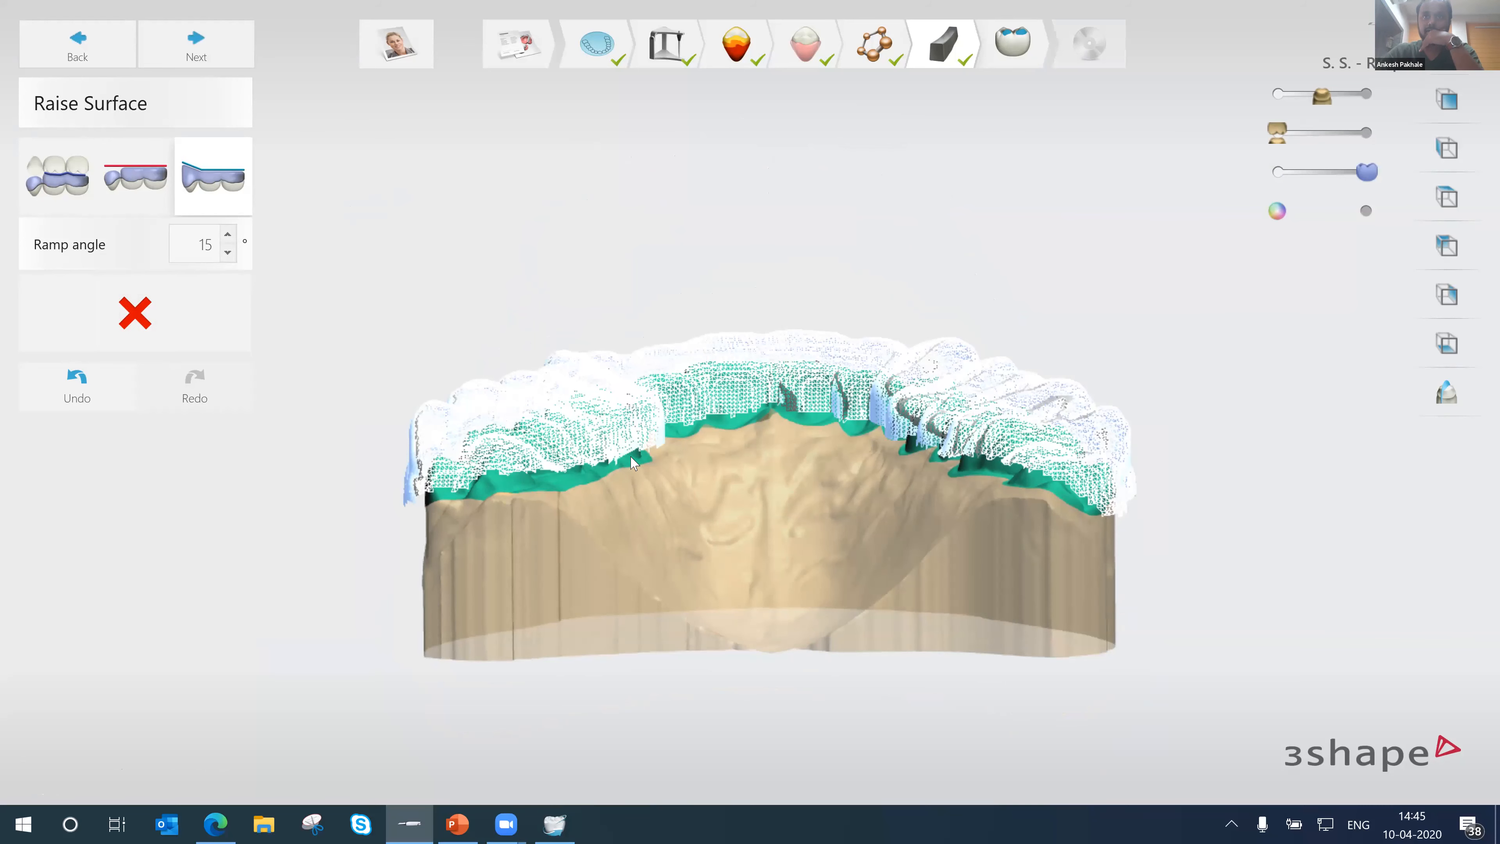
right_click_drag(630, 458, 647, 444)
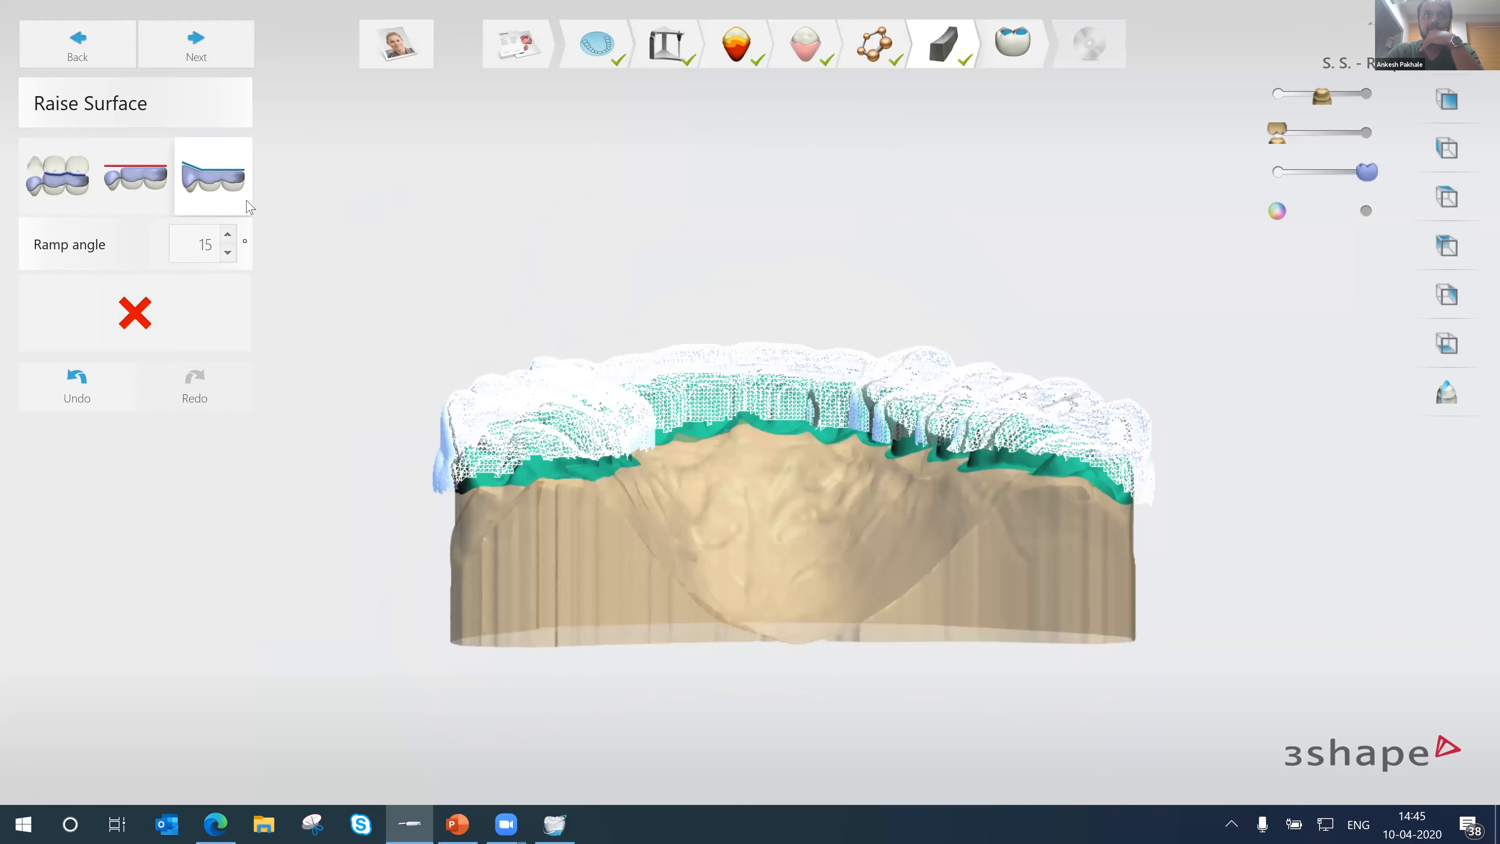
left_click(196, 44)
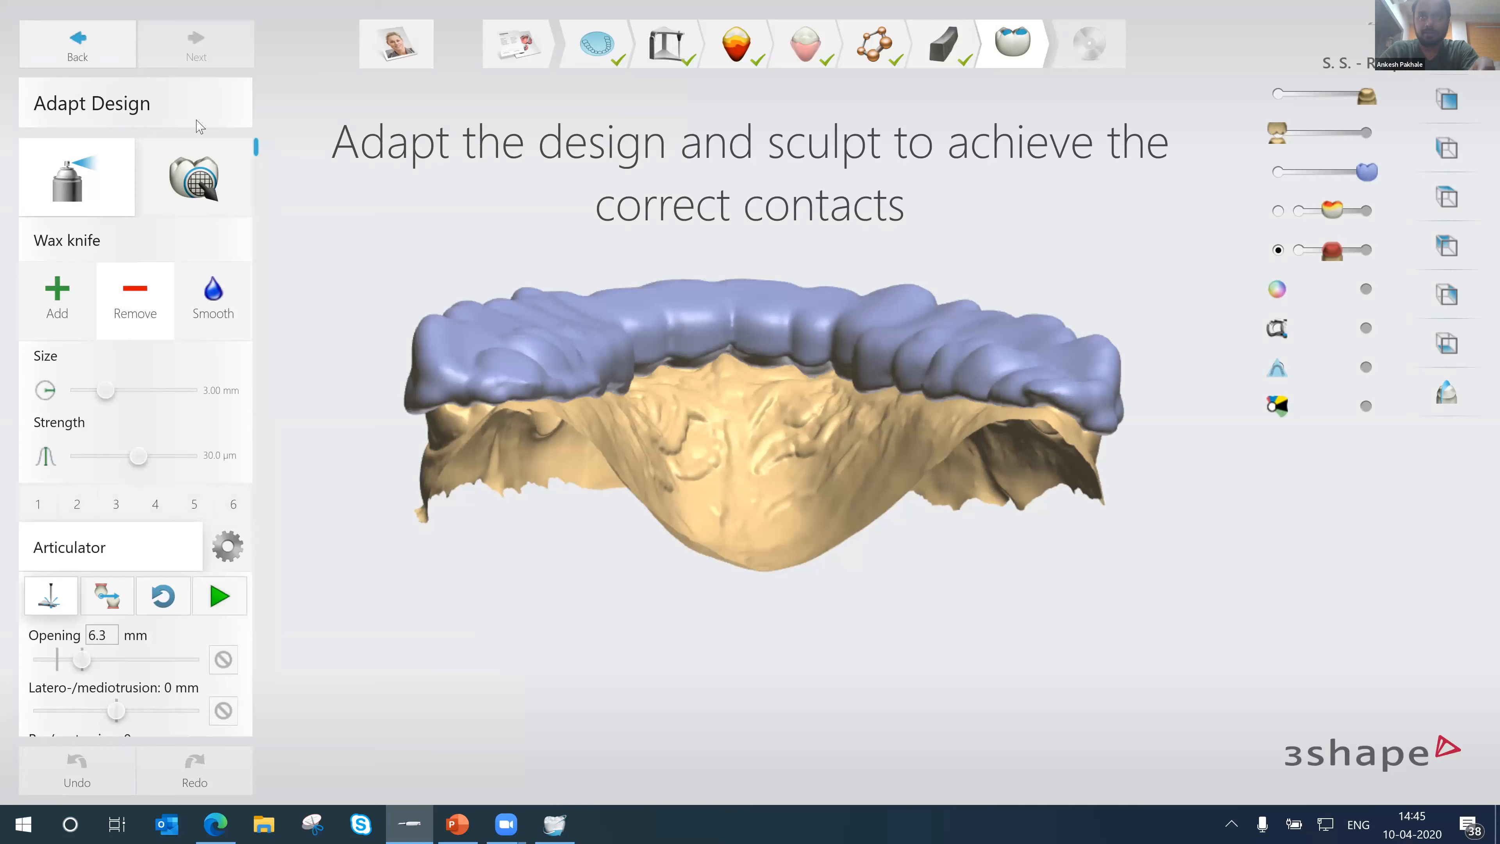
right_click_drag(716, 391, 762, 394)
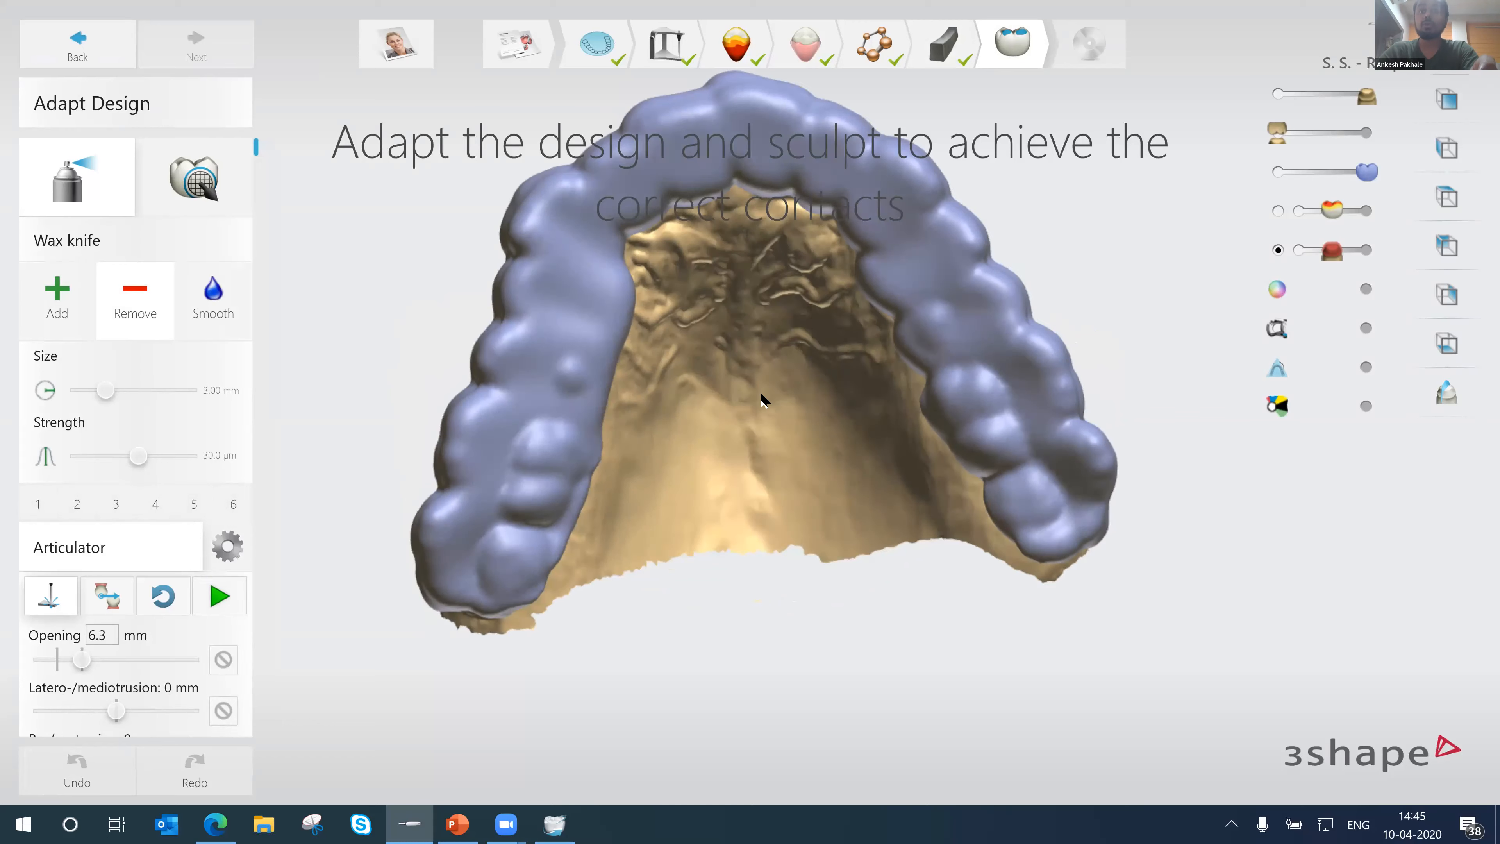
- Return to surface raising, clear the ramp marking and switch back to raising to the antagonist cusp tips
left_click(77, 51)
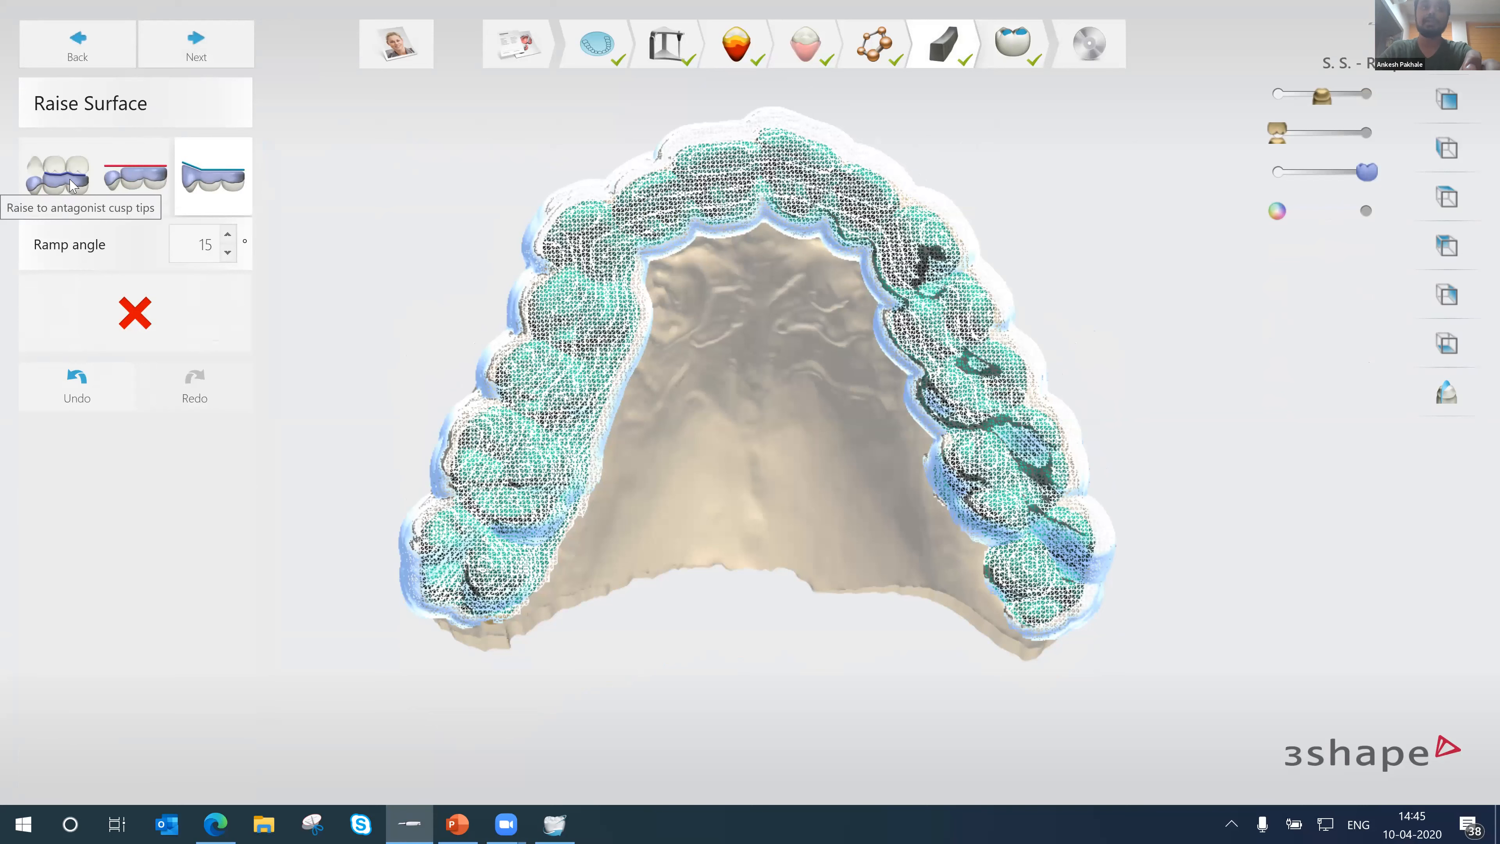
left_click(153, 346)
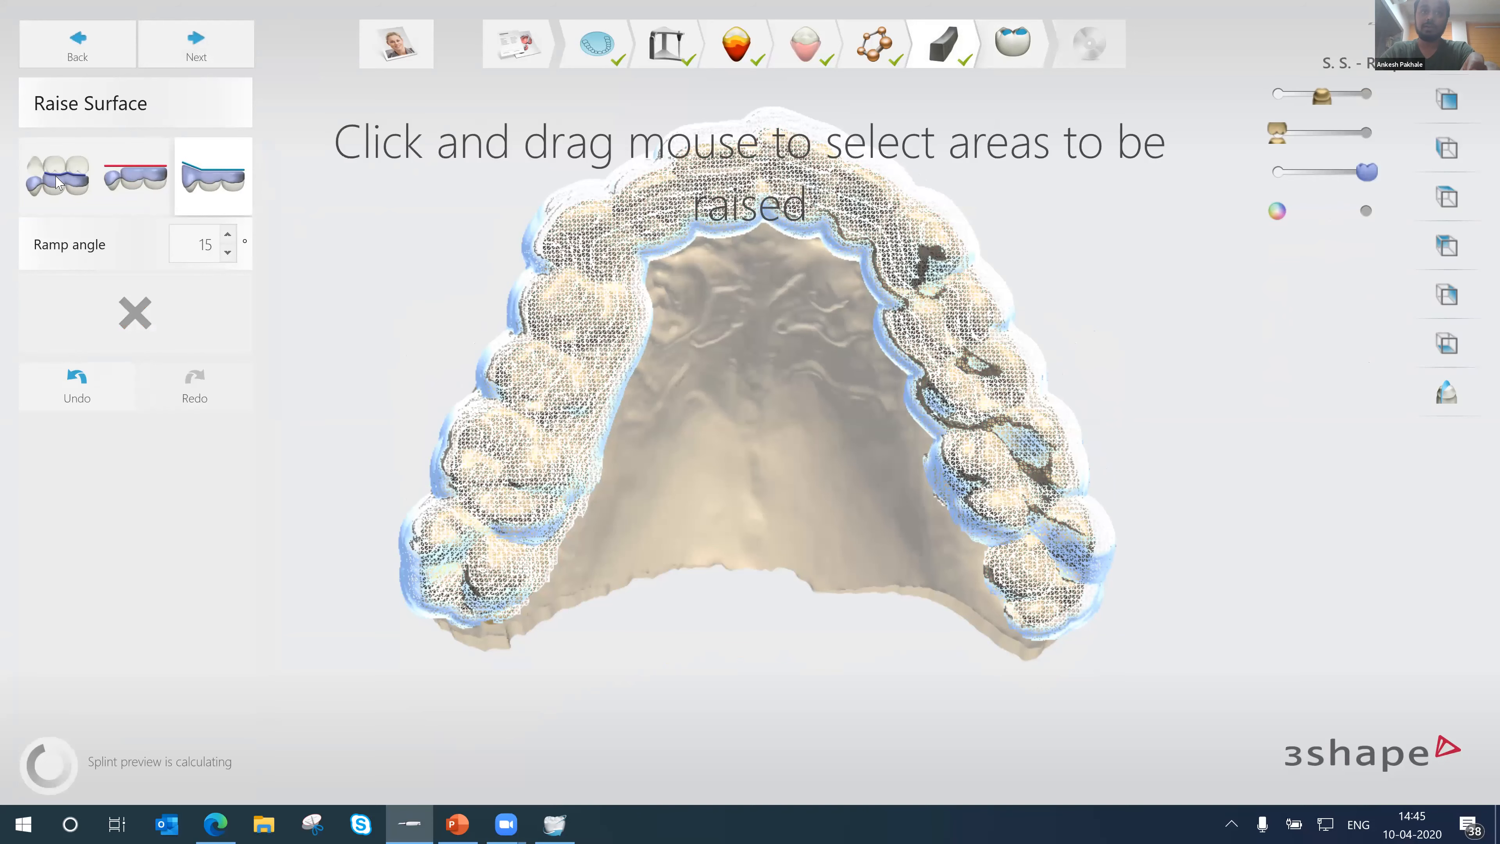
left_click(58, 180)
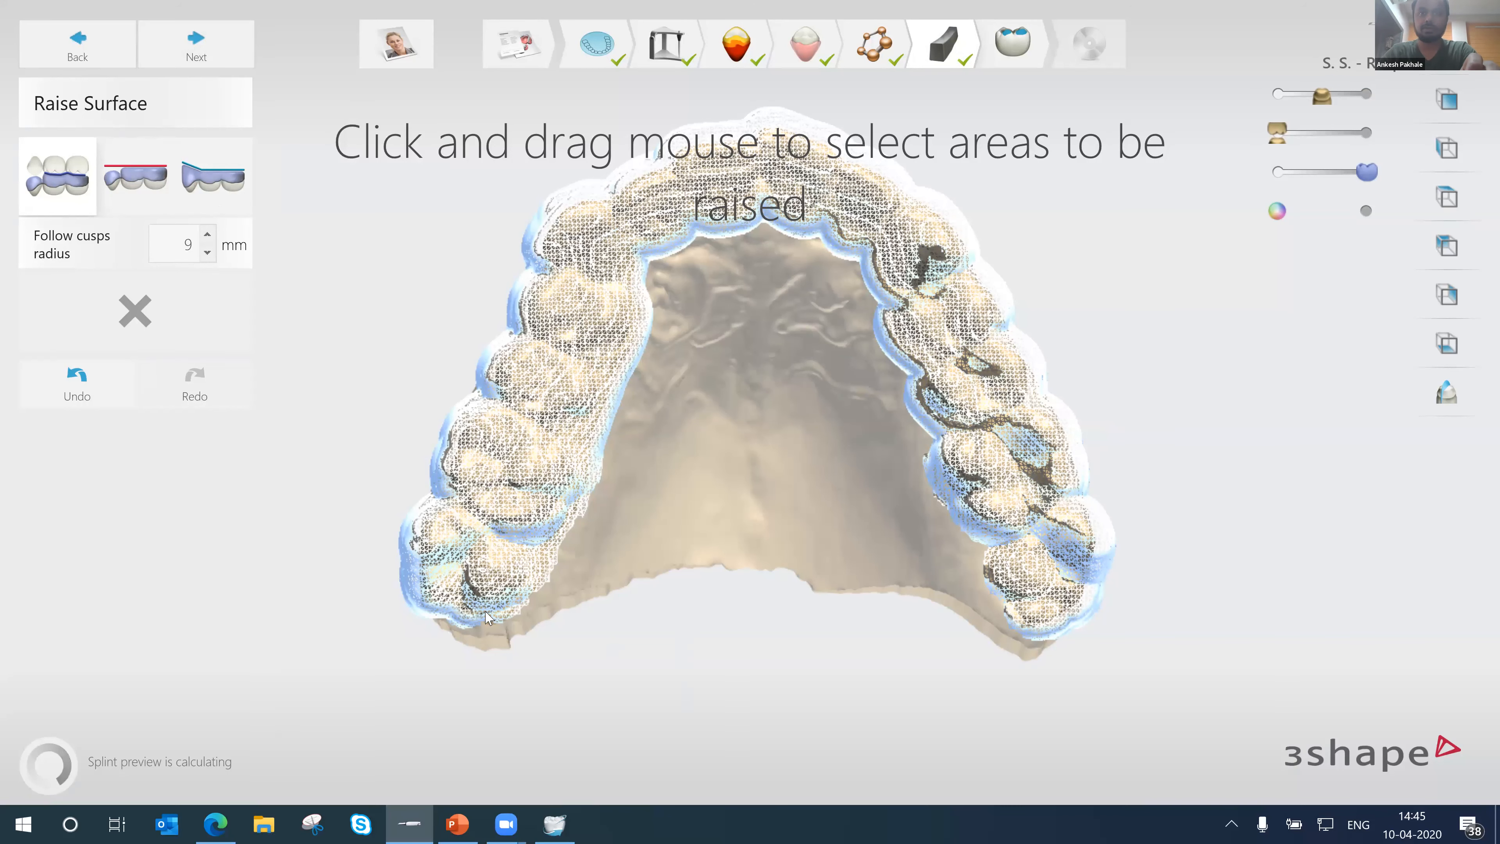
middle_click_drag(363, 433, 363, 494)
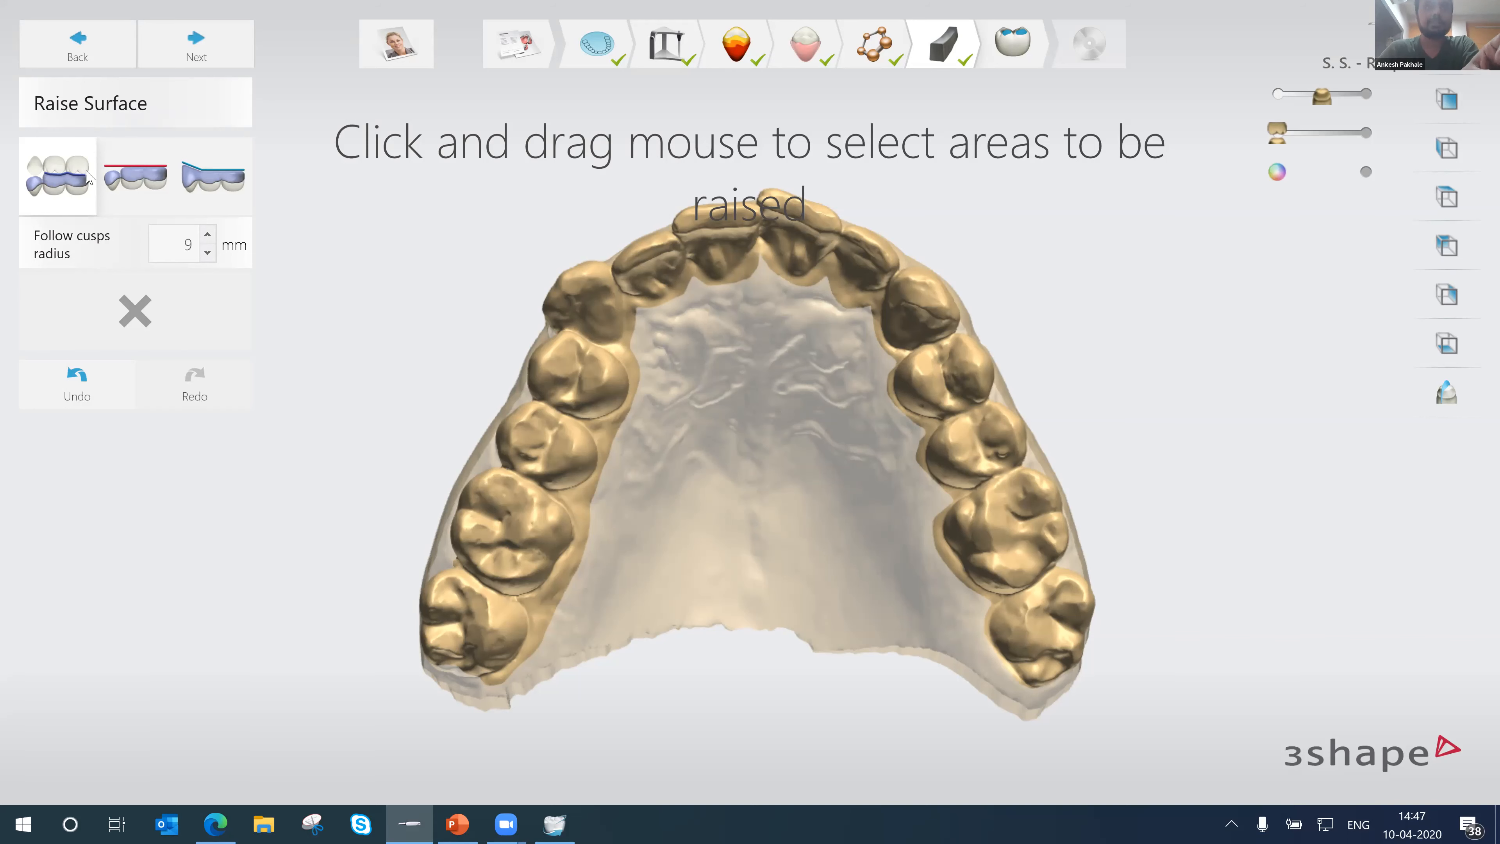
- Mark the back teeth on both sides of the upper arch for raising to the antagonist cusp tips
middle_click_drag(478, 674, 483, 682)
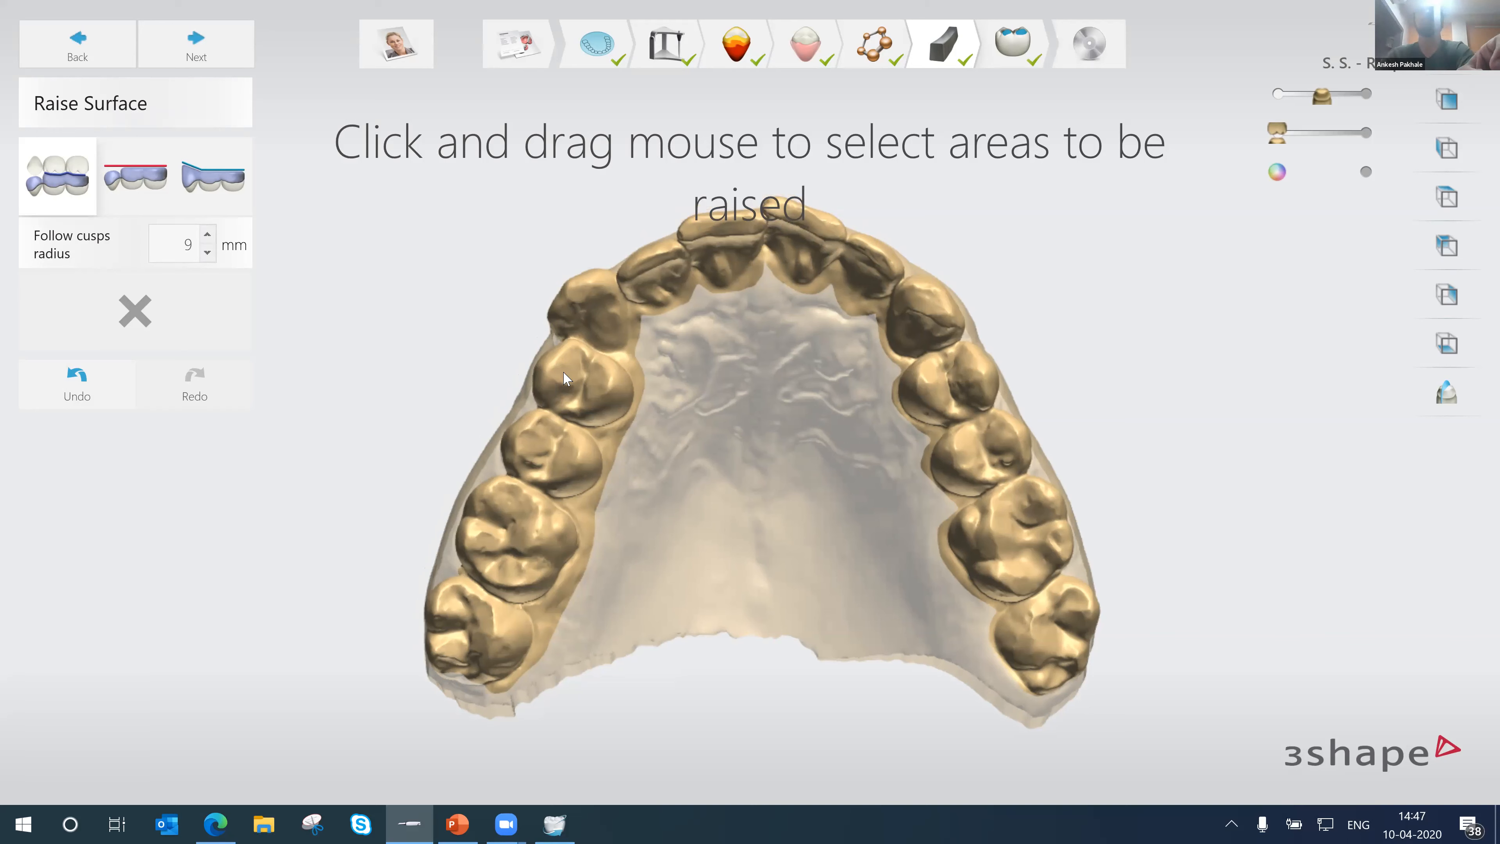
left_click_drag(566, 379, 577, 346)
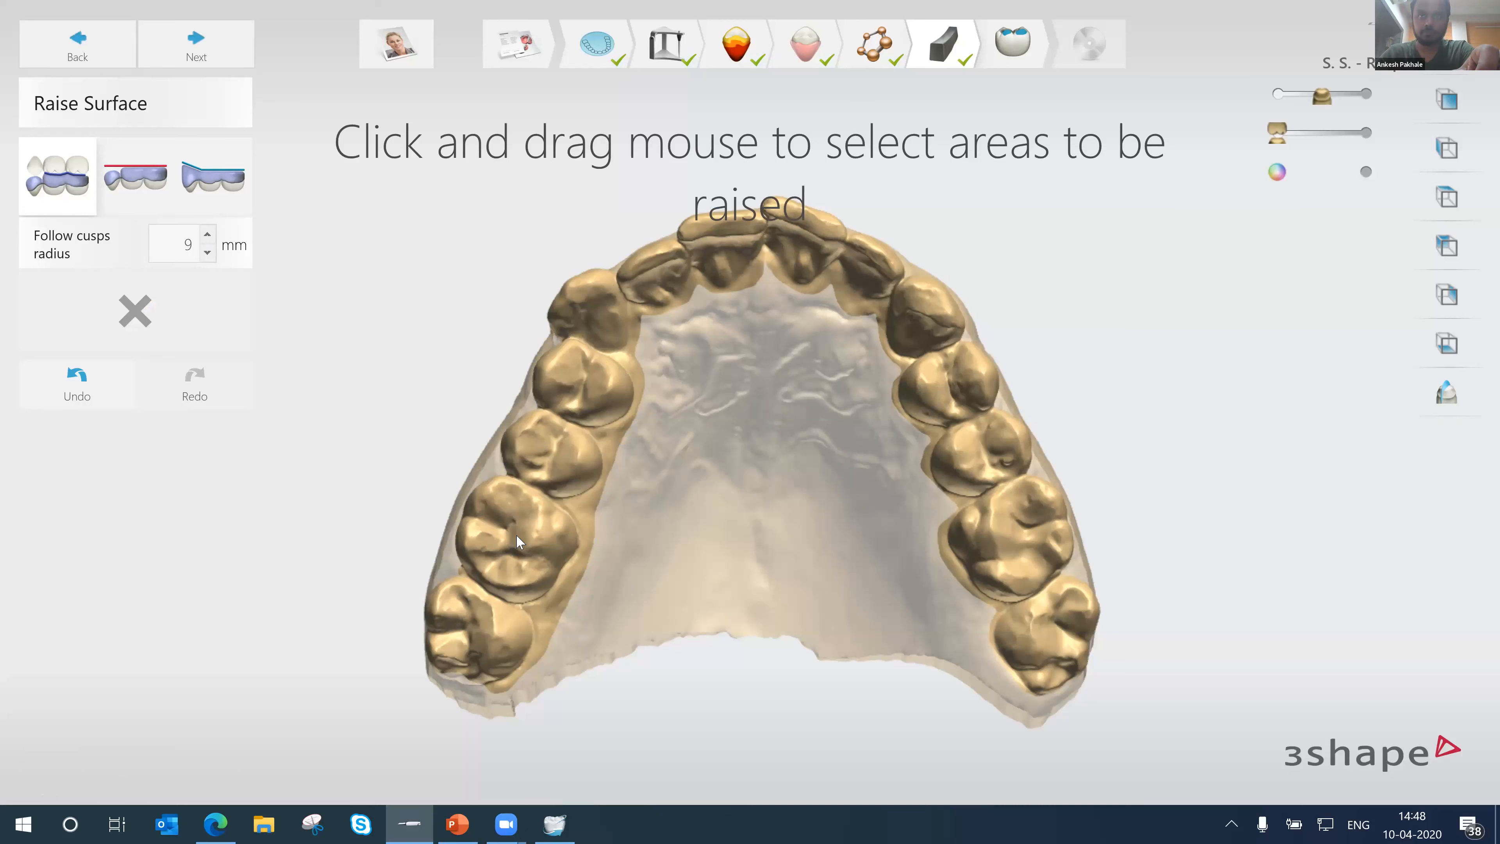
left_click_drag(590, 349, 592, 340)
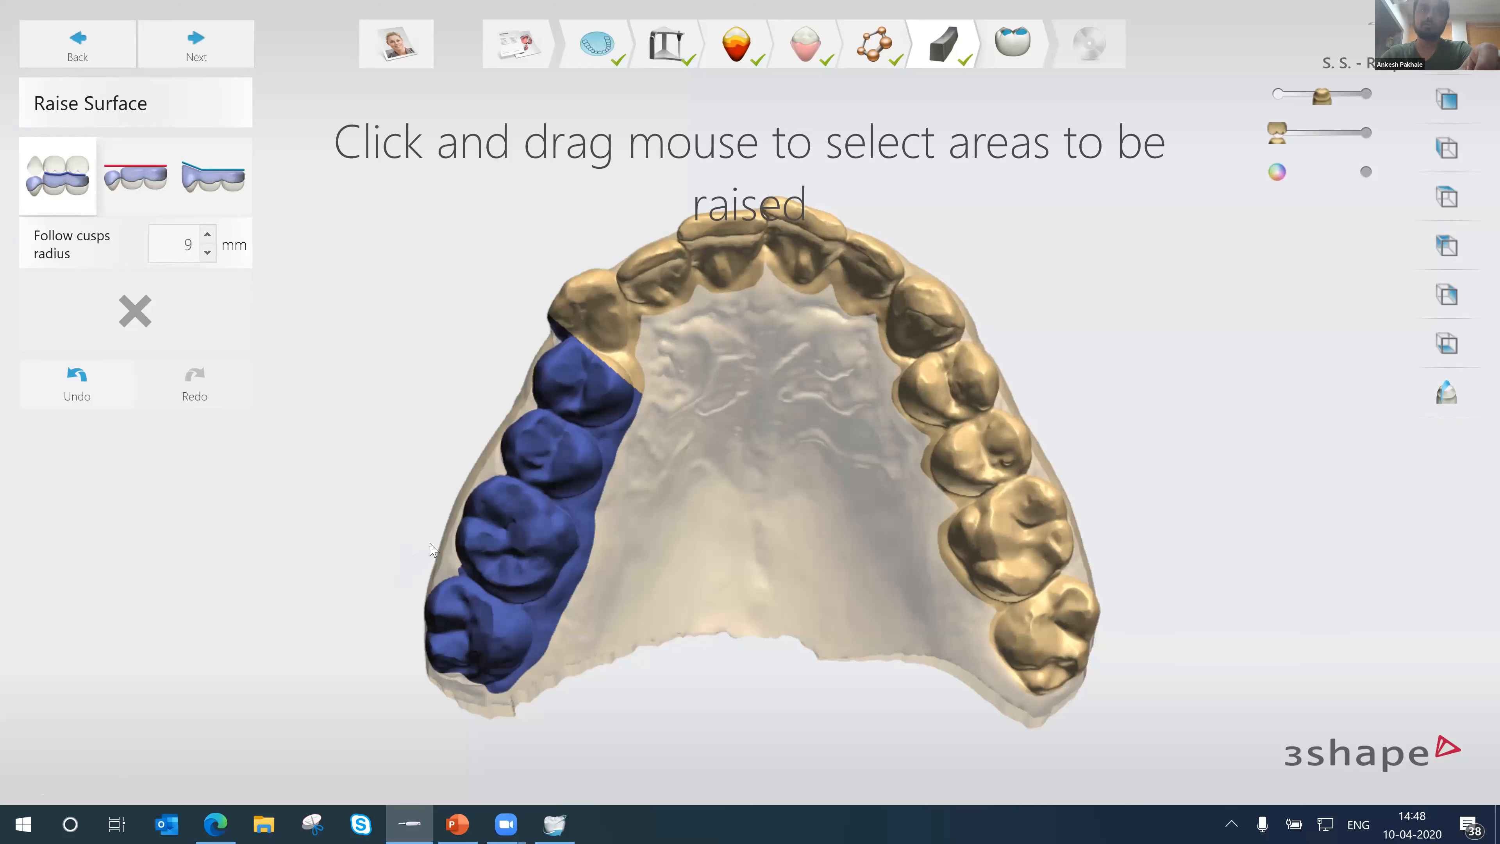
left_click(934, 358)
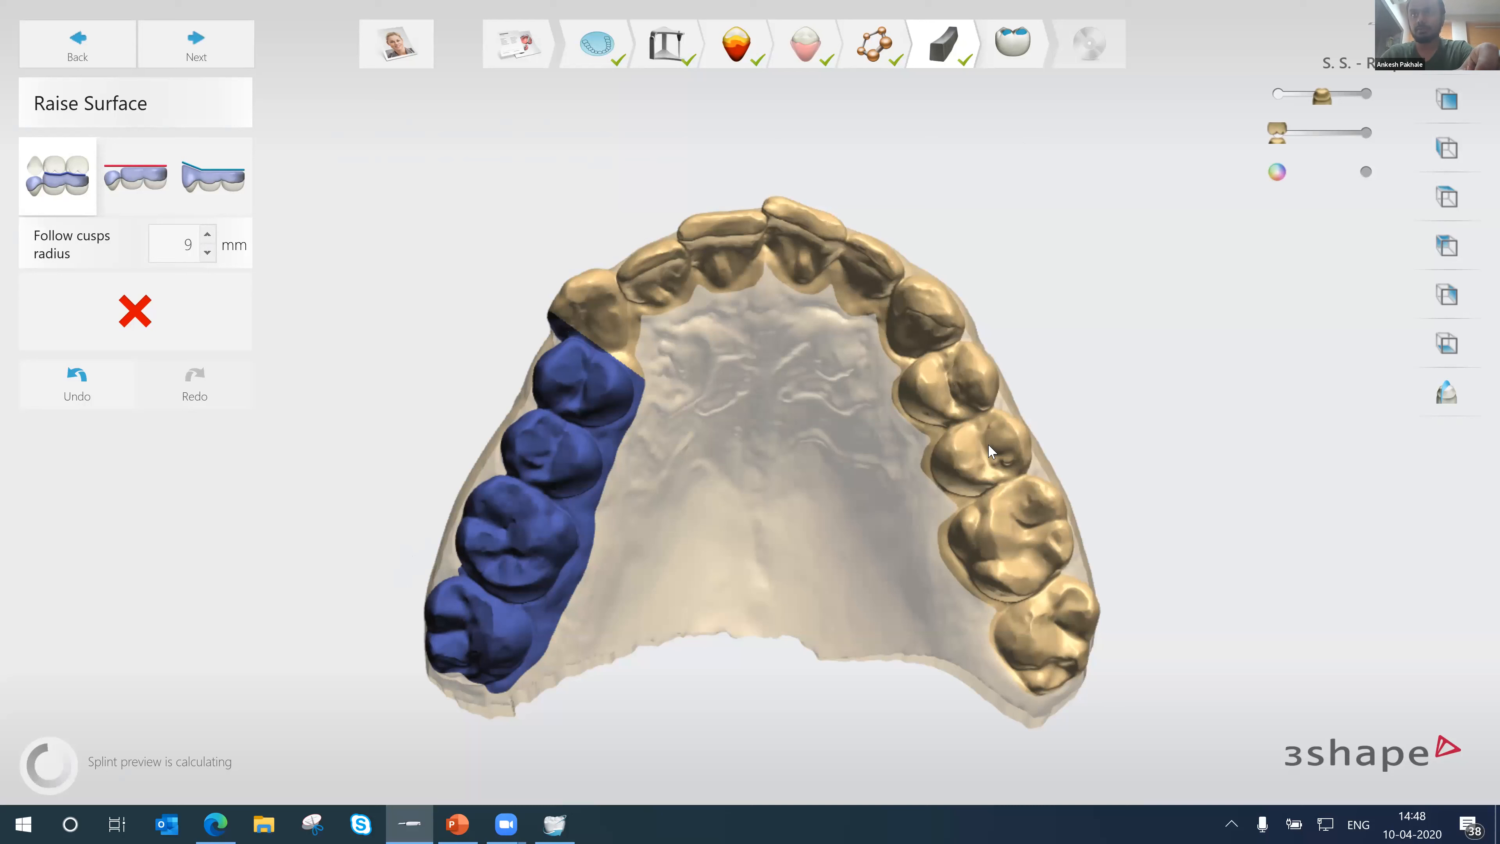
left_click(1029, 576)
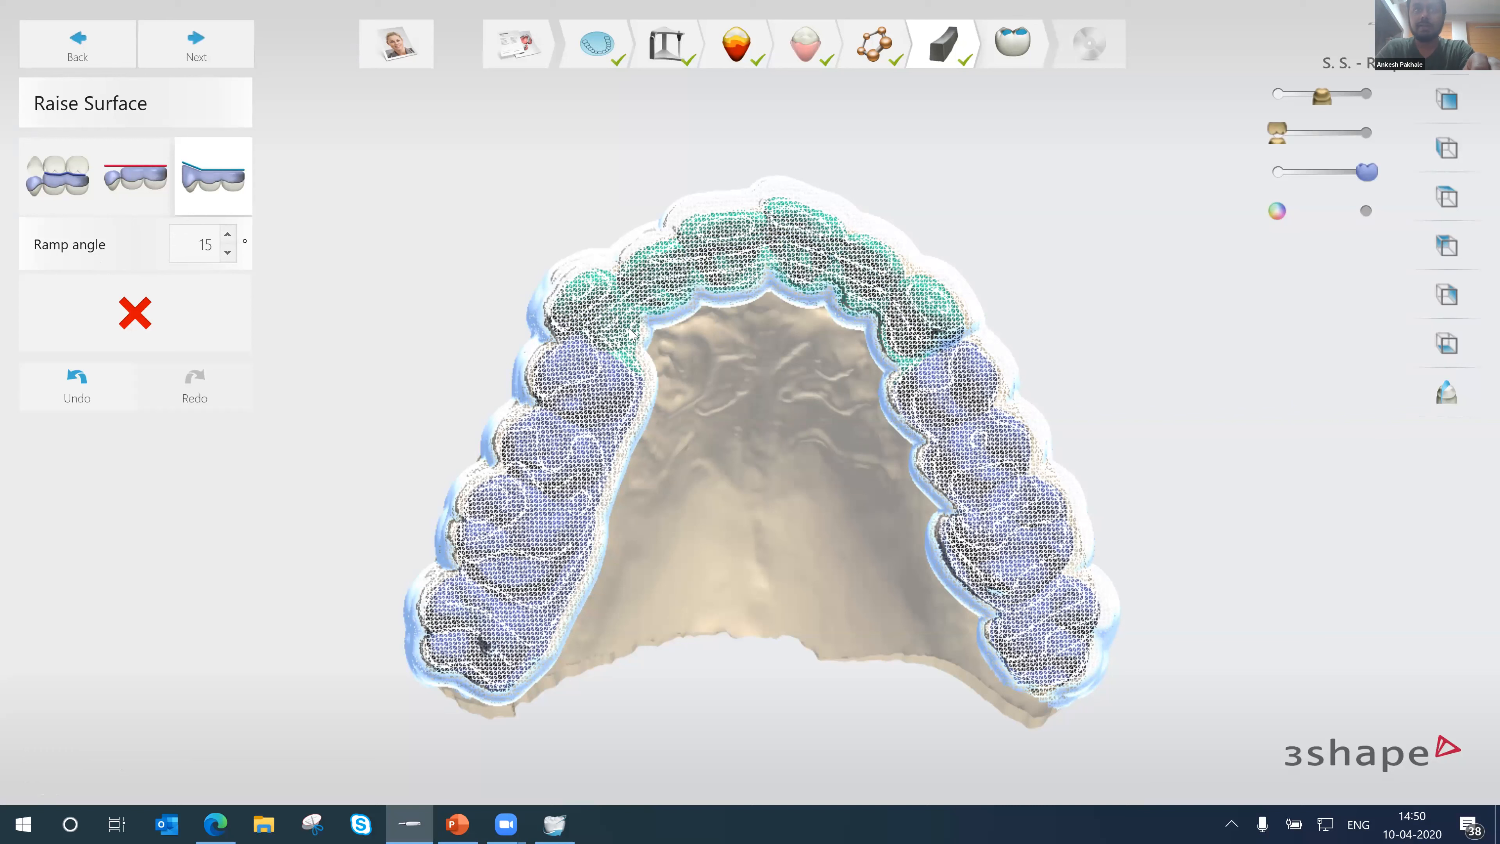
- Generate the splint and inspect its front and biting surface, toggling the visibility of the preparation and antagonist jaws
left_click(206, 55)
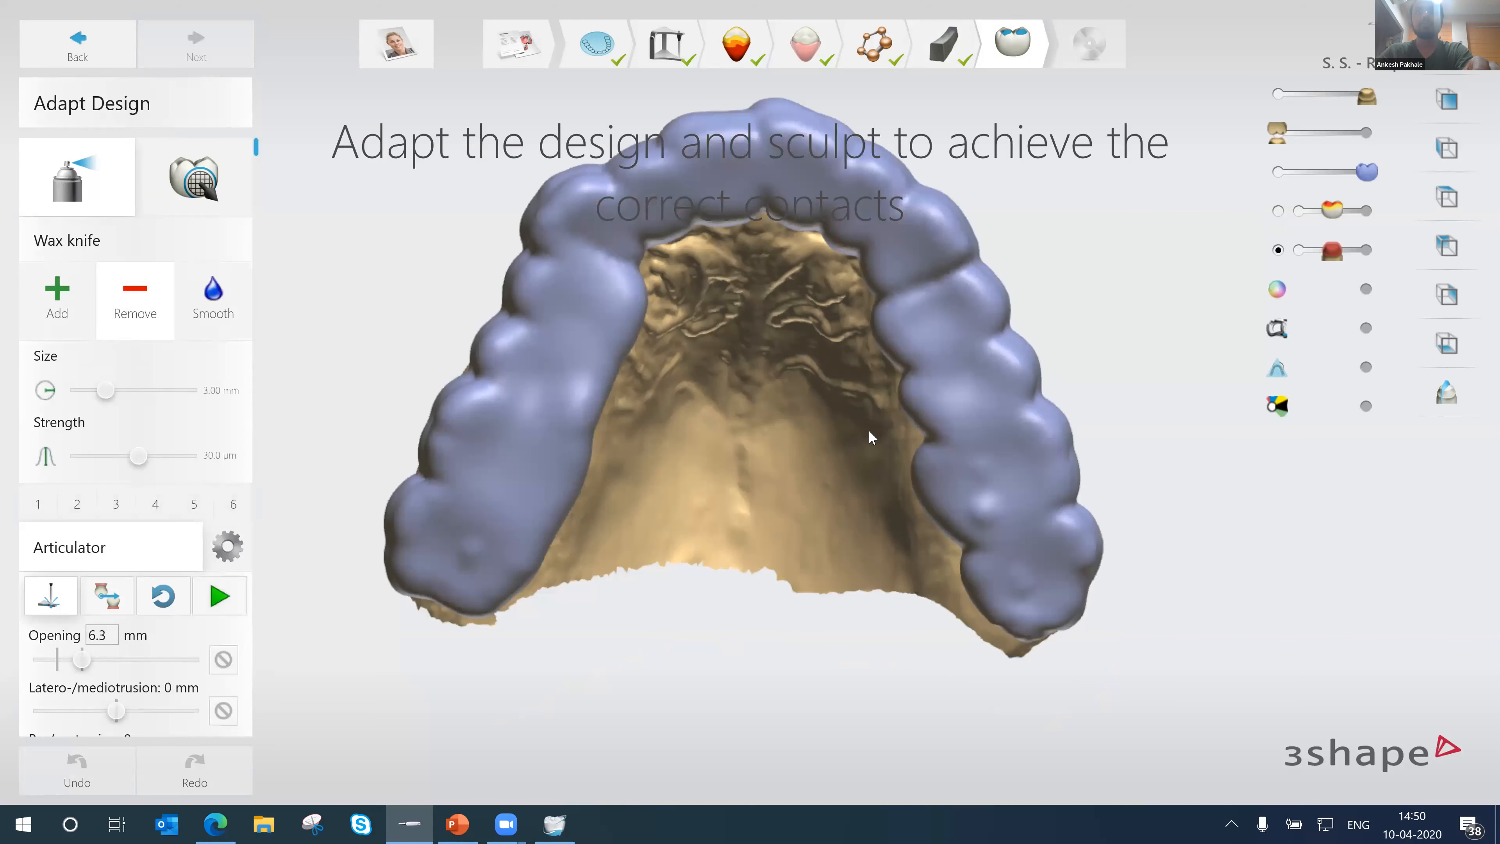
middle_click_drag(938, 341, 971, 349)
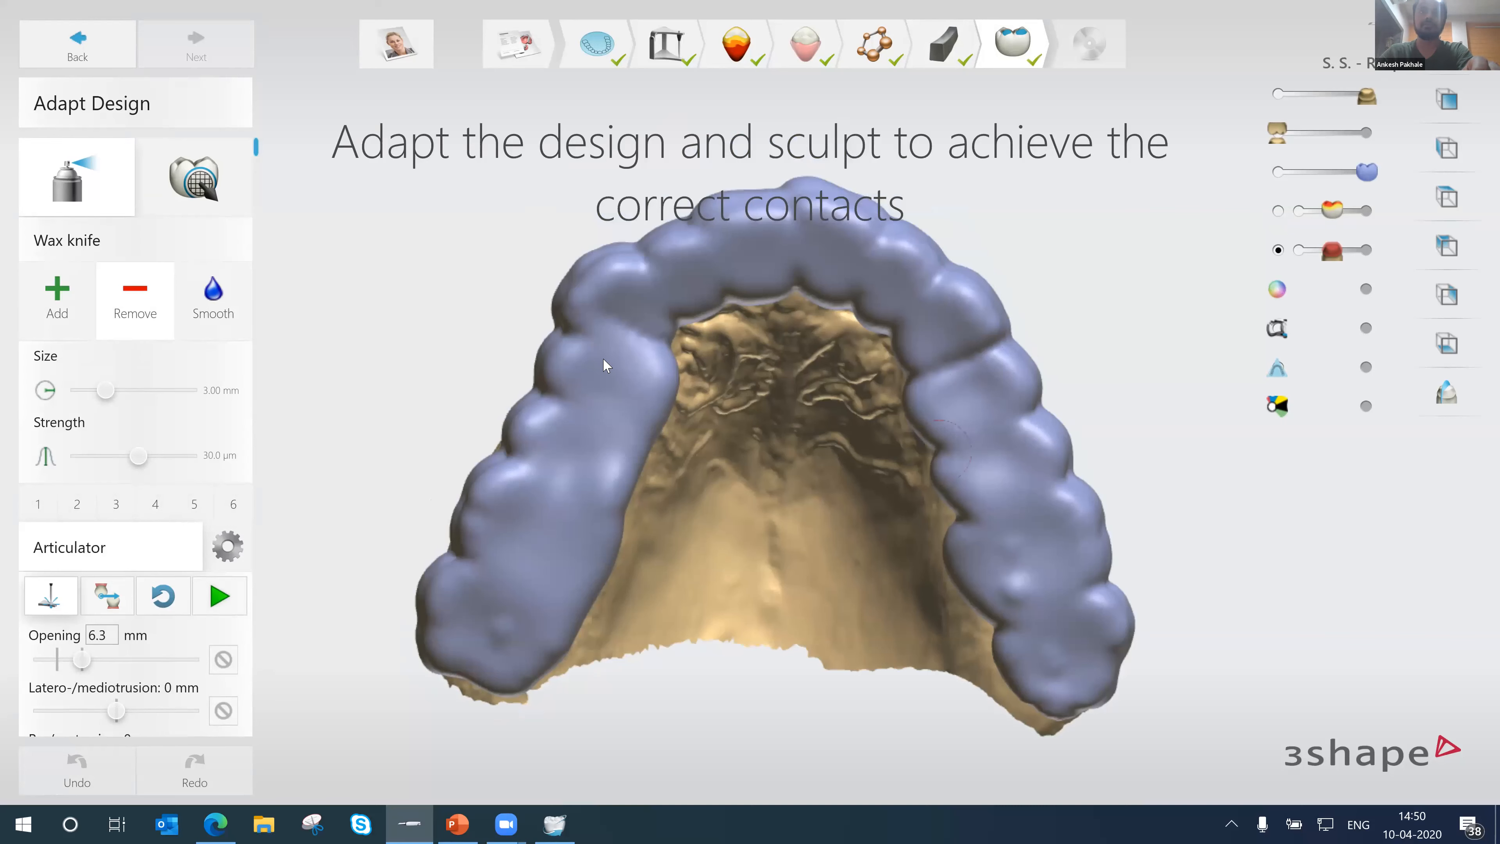
right_click_drag(621, 479, 957, 325)
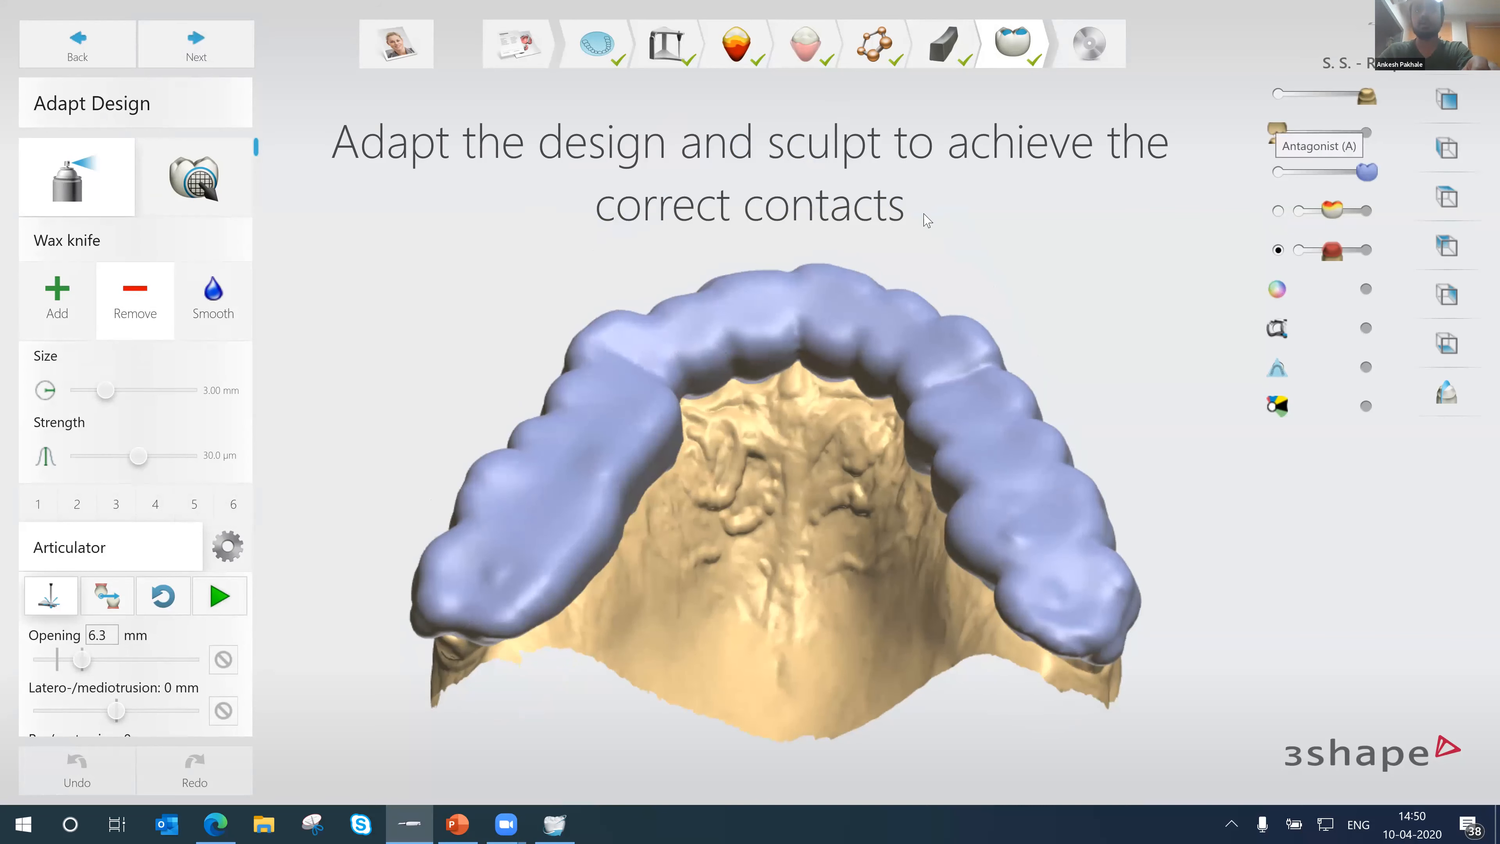
key("a")
mouse_move(874, 506)
right_mouse_down()
mouse_move(879, 531)
mouse_move(795, 561)
mouse_move(672, 479)
mouse_move(807, 395)
mouse_move(763, 287)
mouse_move(696, 283)
mouse_move(823, 473)
mouse_move(945, 509)
mouse_move(792, 467)
mouse_move(943, 377)
right_mouse_up()
key("p")
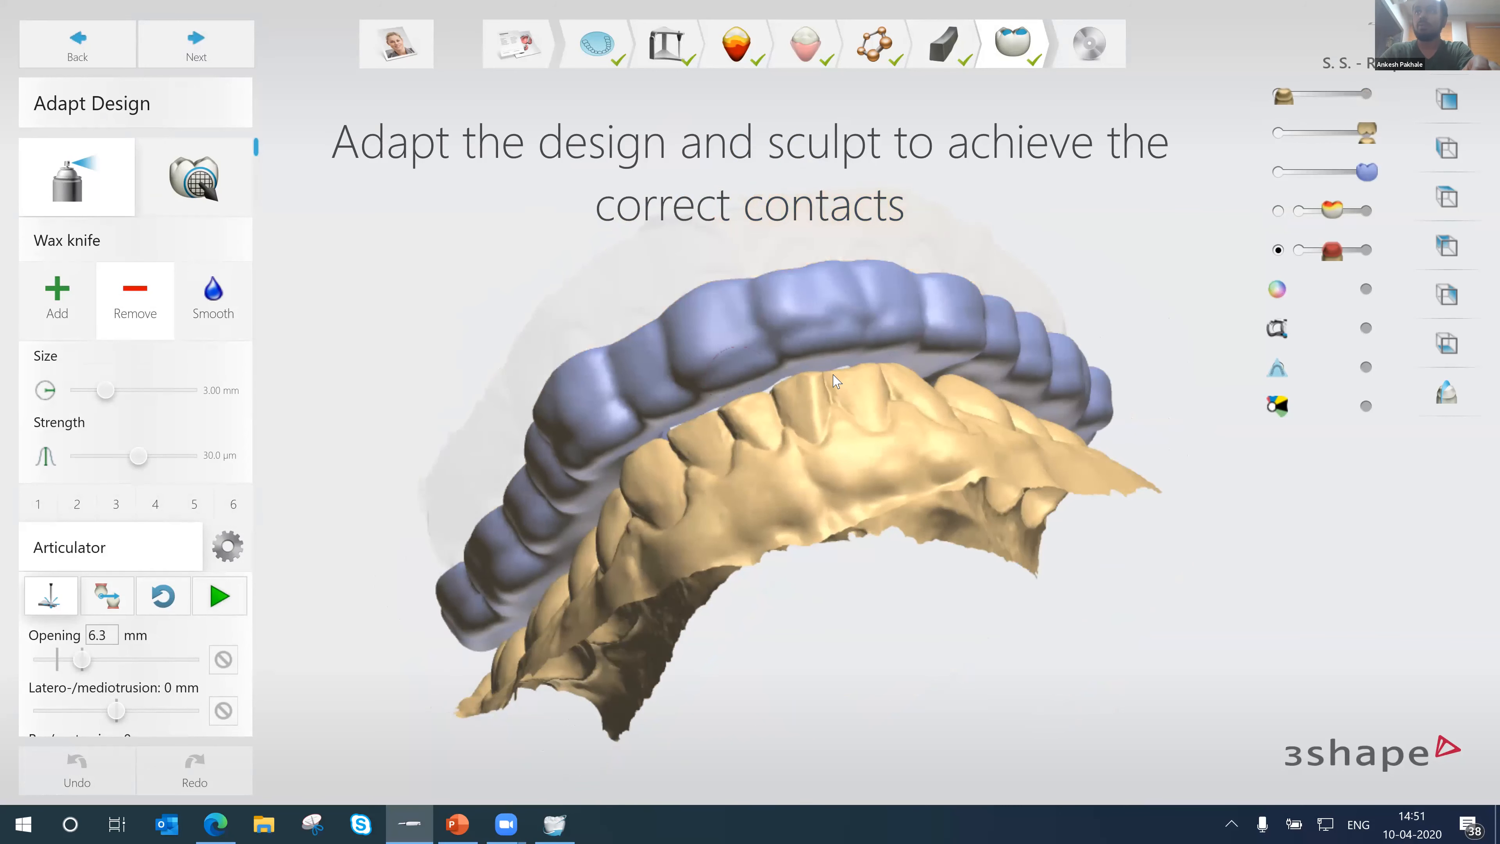
left_click(1283, 95)
left_click(1278, 132)
right_click_drag(767, 294, 626, 351)
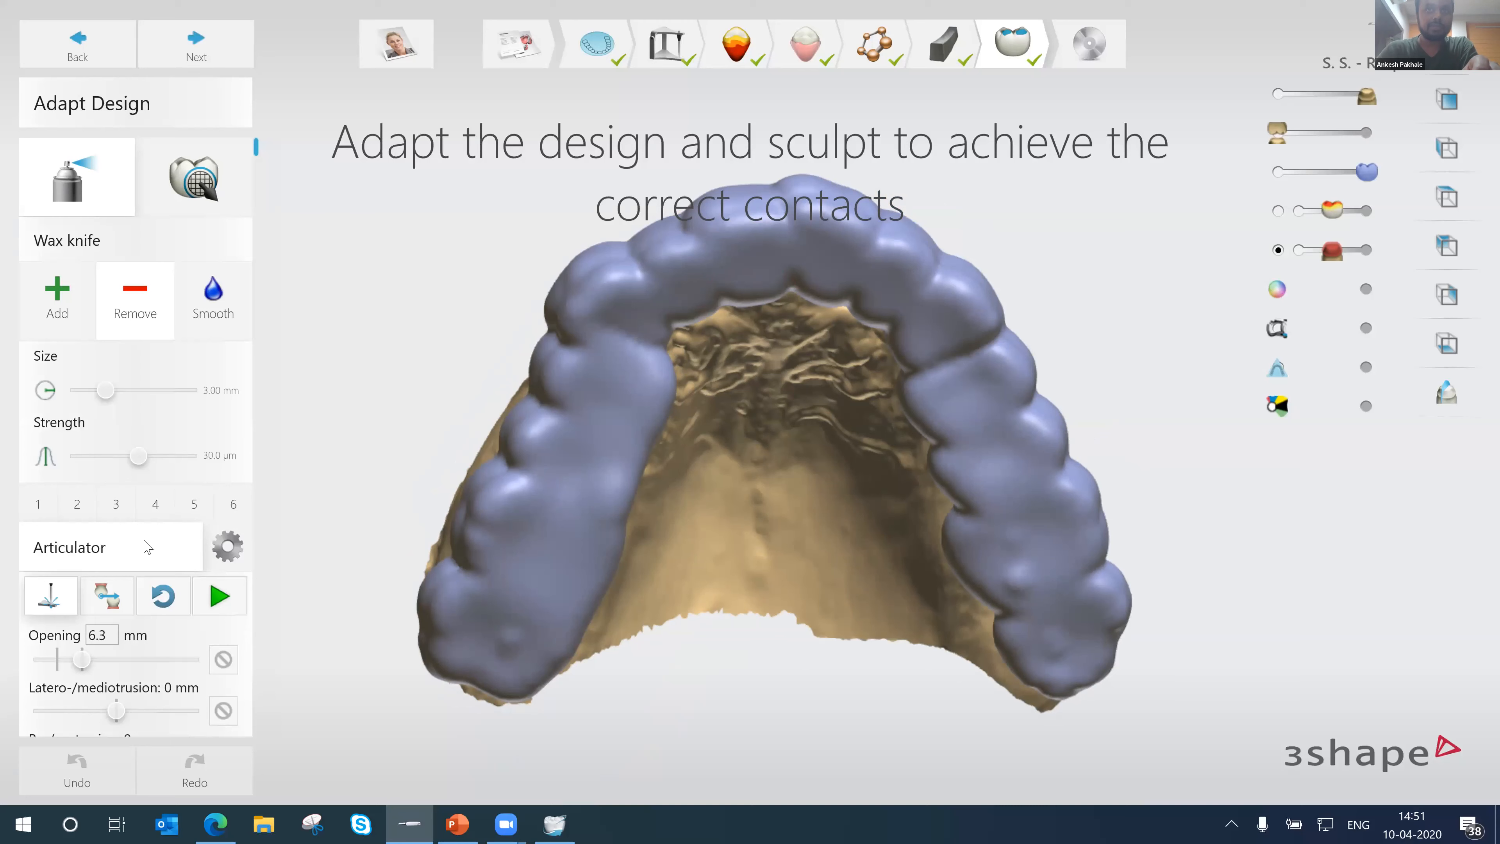
- Disable the latero-/mediotrusion and re-/protrusion movements of the articulator and run the articulation
scroll(147, 547, "down", 3)
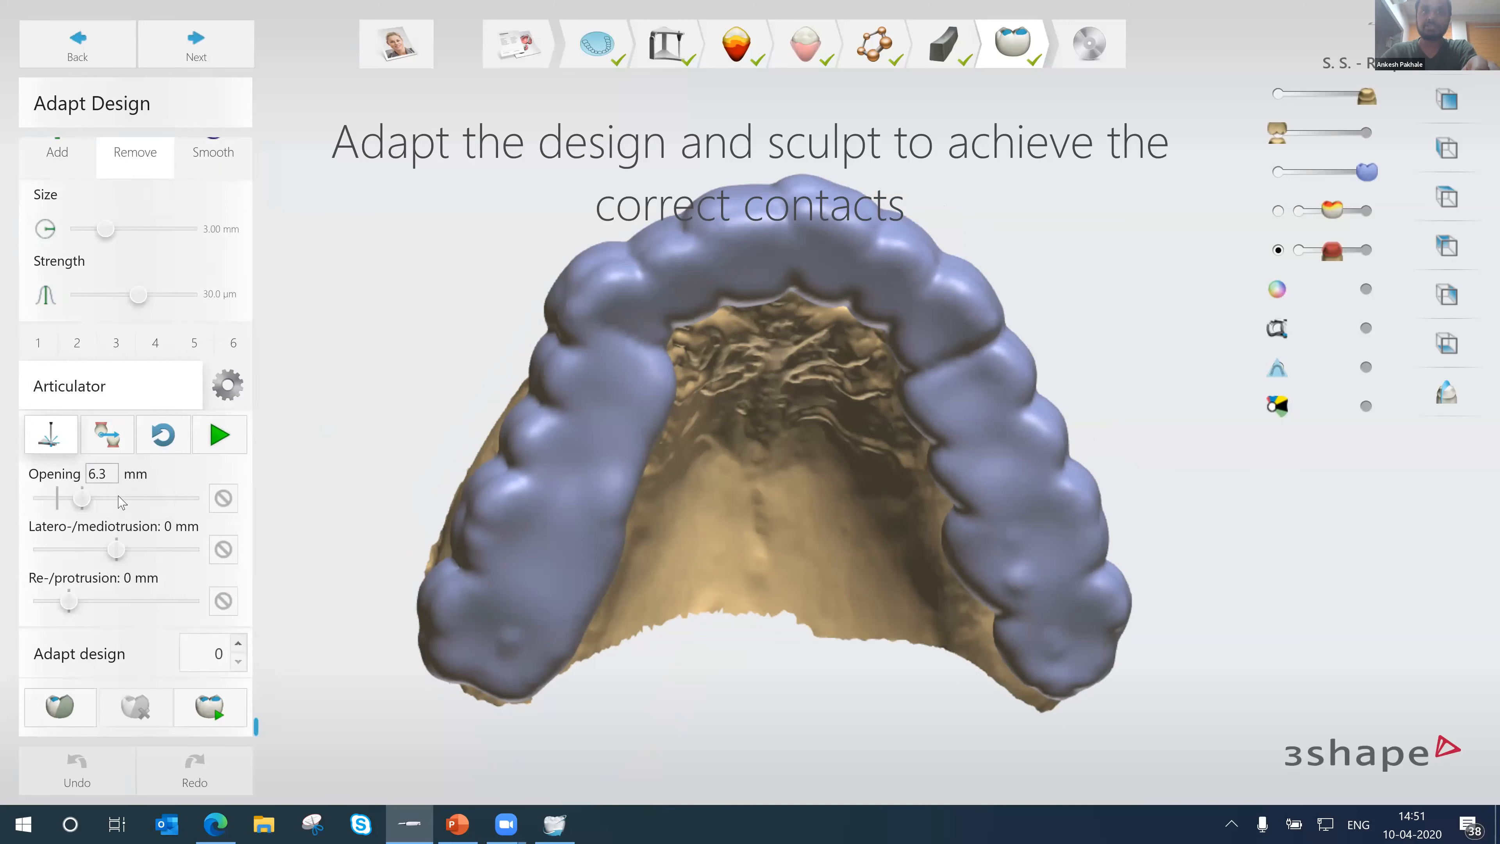
key("ctrl")
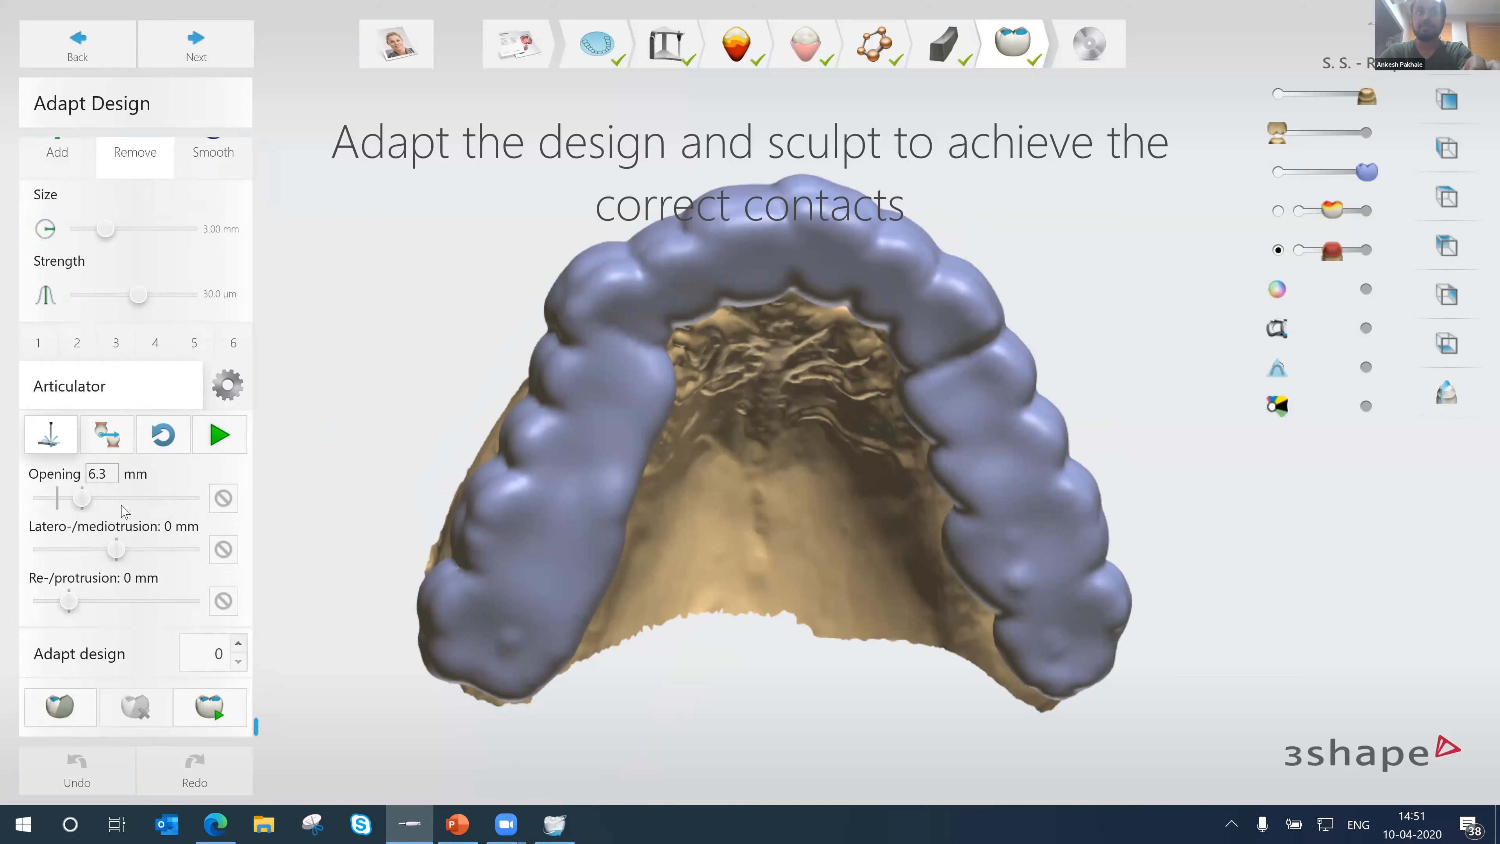
left_click(223, 549)
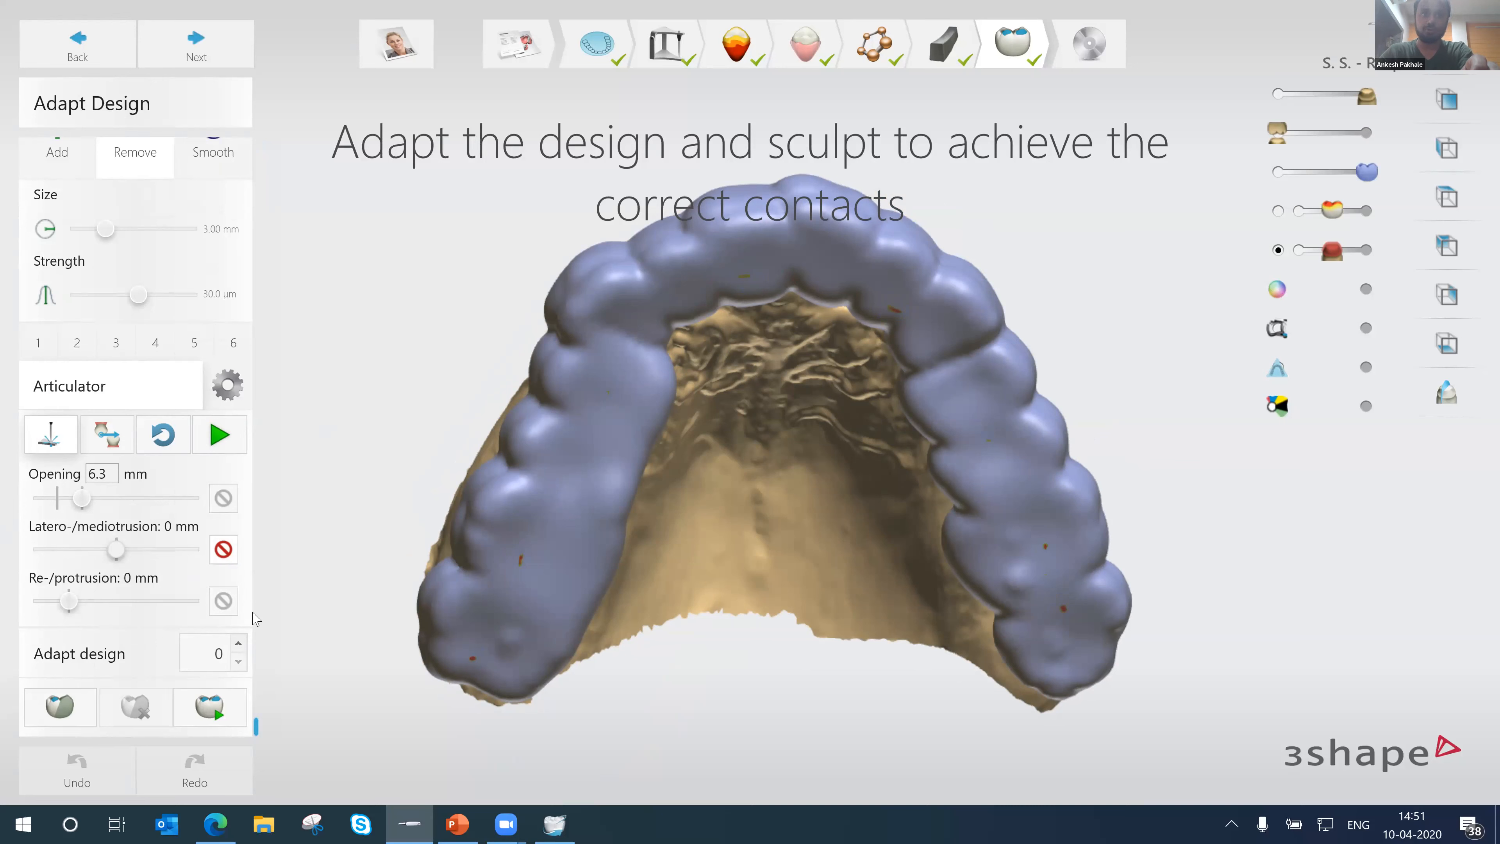
left_click(230, 609)
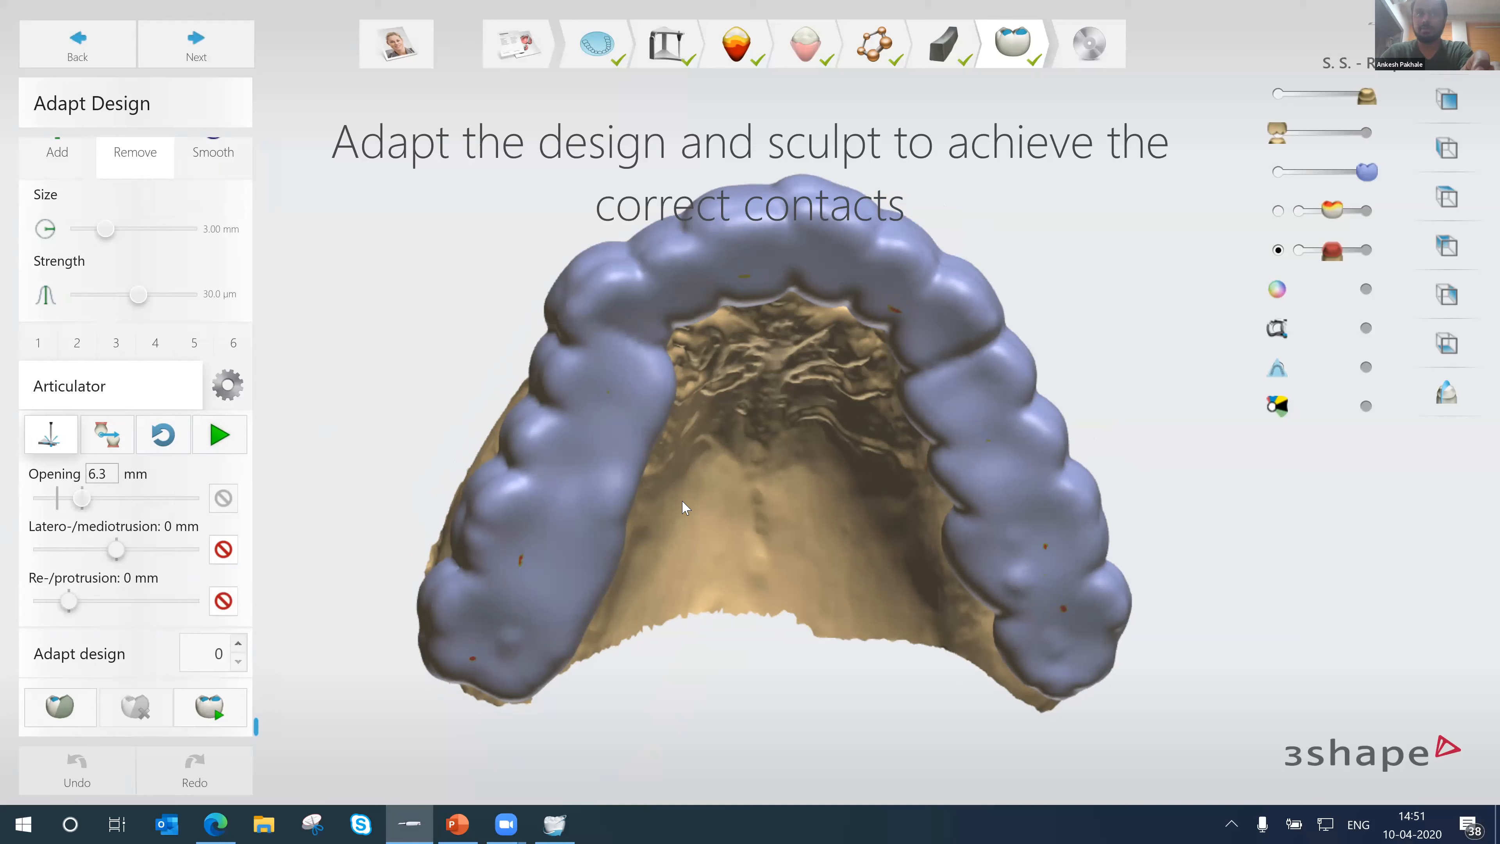
right_click_drag(683, 501, 682, 503)
key("ctrl")
key("ctrl")
key("ctrl")
left_click(52, 437)
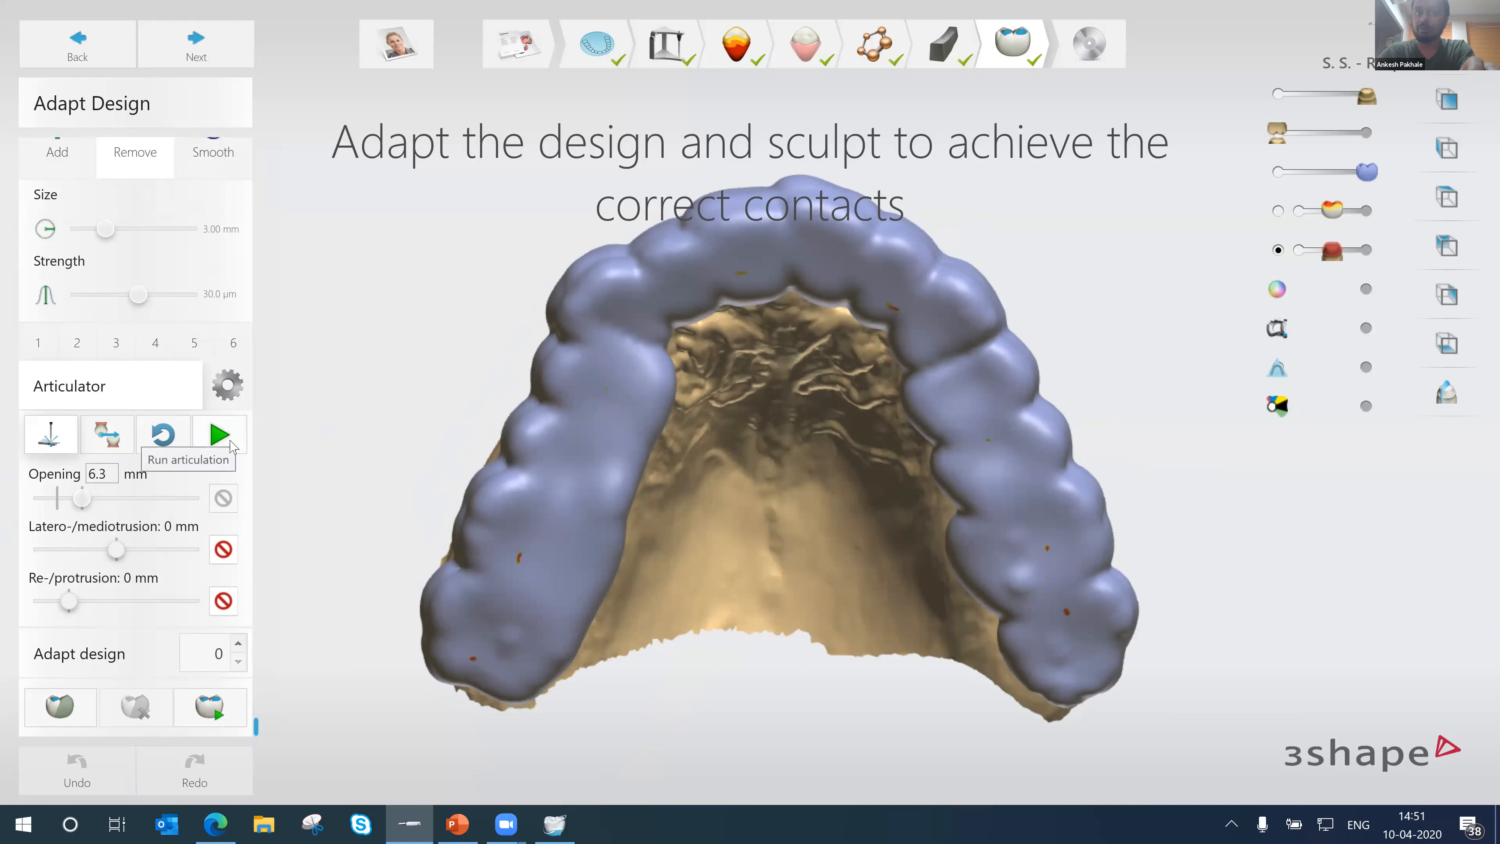
left_click(219, 436)
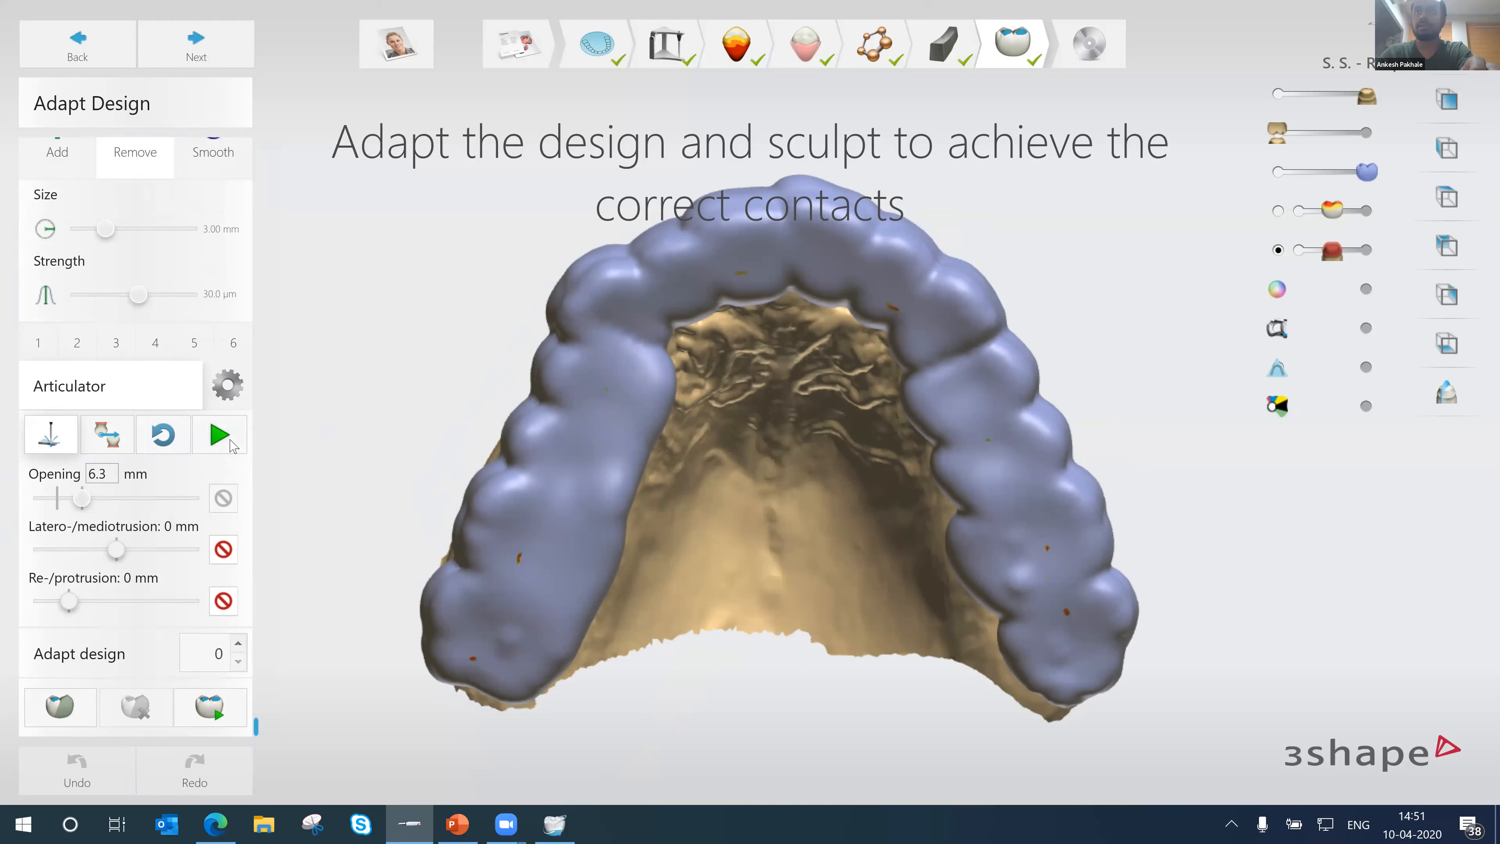
- Check the splint against the opposing jaw, then hide that jaw and examine the contact points and front ramp
left_click(1363, 135)
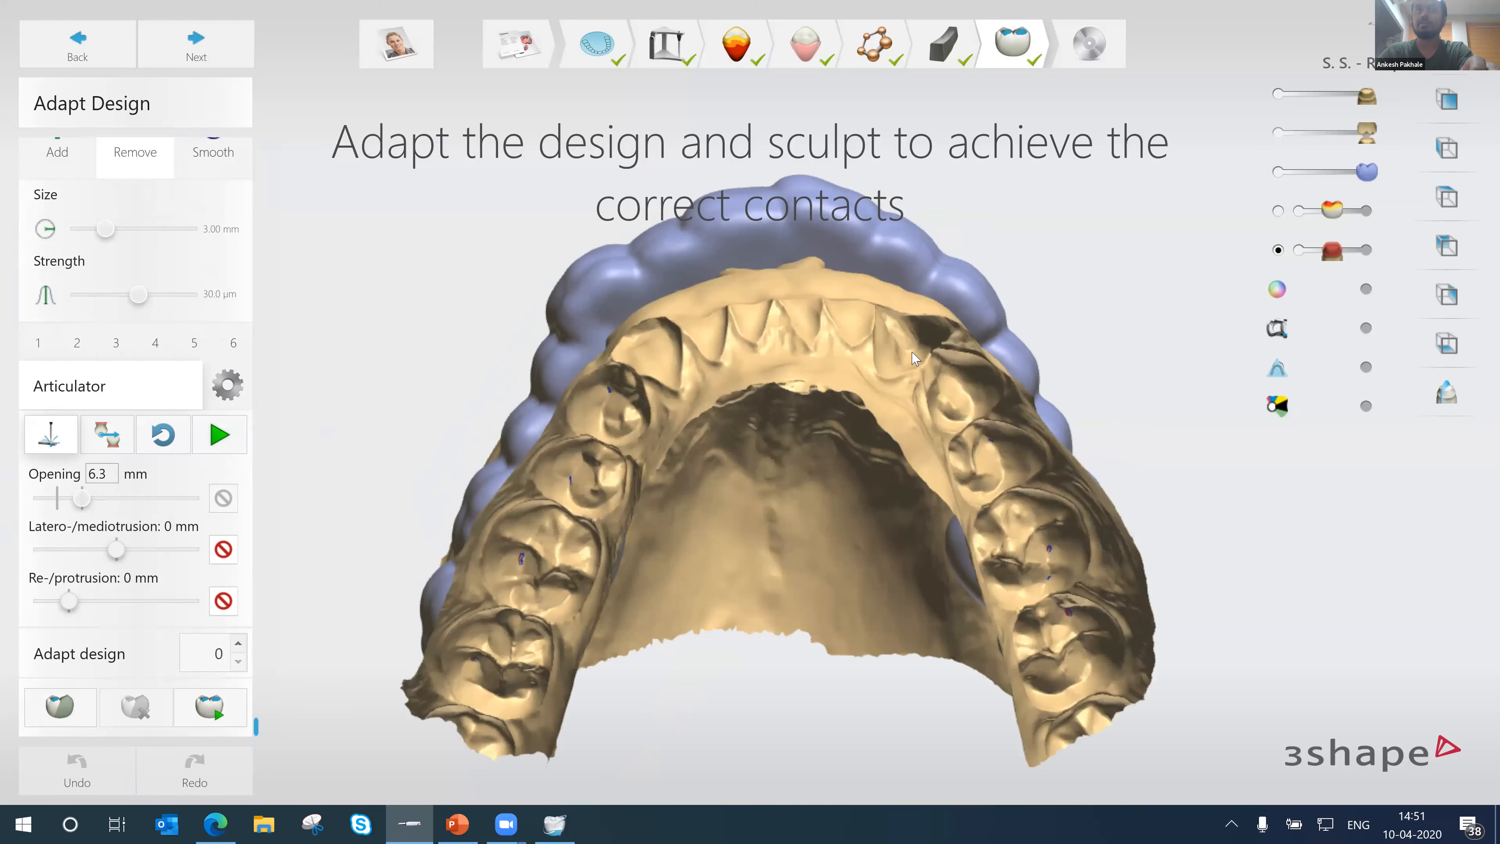
mouse_move(892, 385)
right_mouse_down()
mouse_move(914, 470)
mouse_move(843, 451)
mouse_move(881, 411)
right_mouse_up()
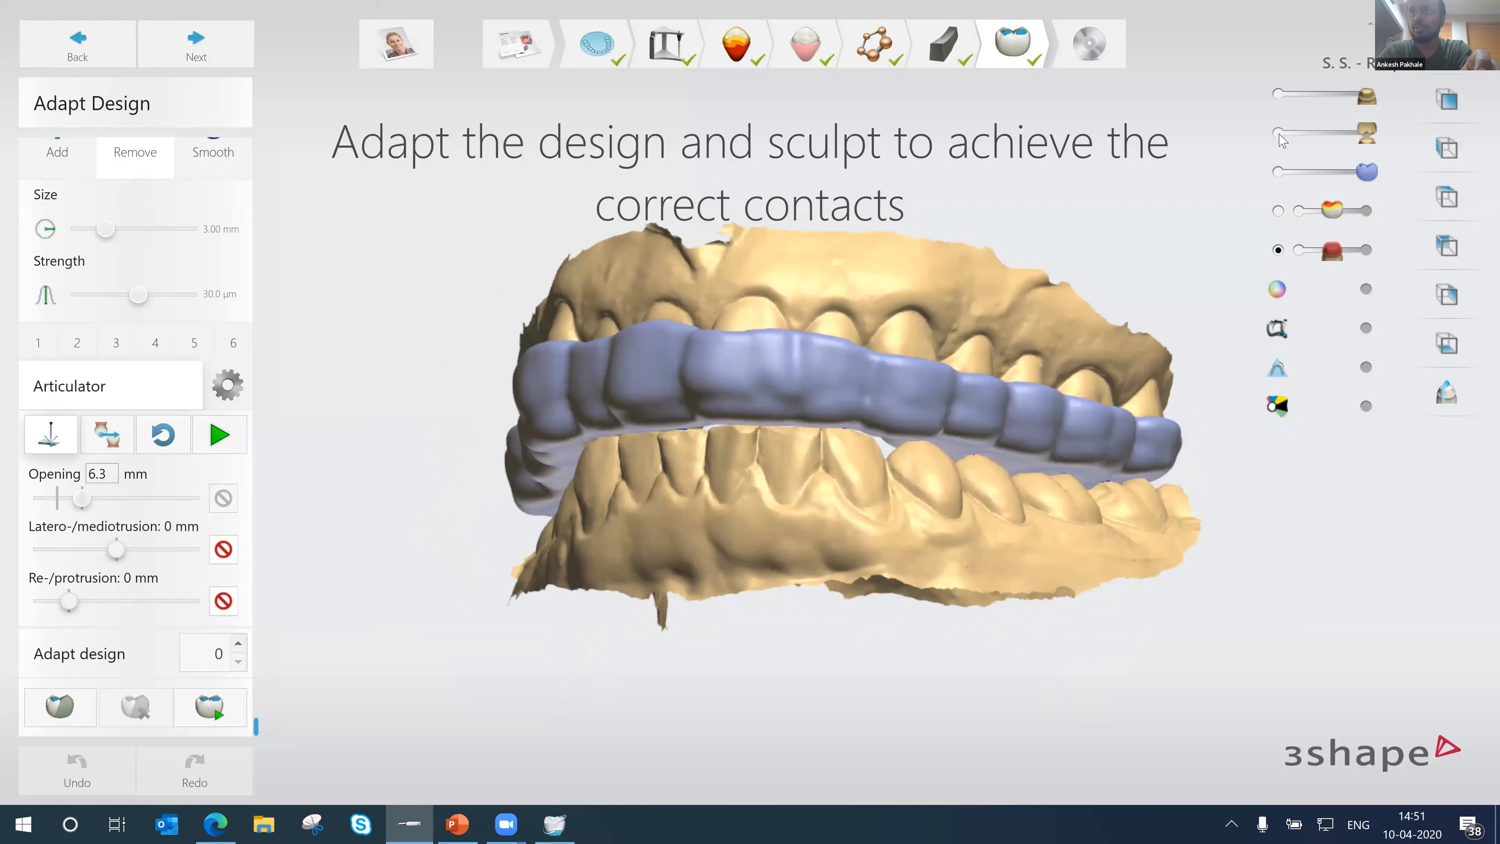
left_click(1279, 133)
right_click_drag(782, 258, 545, 596)
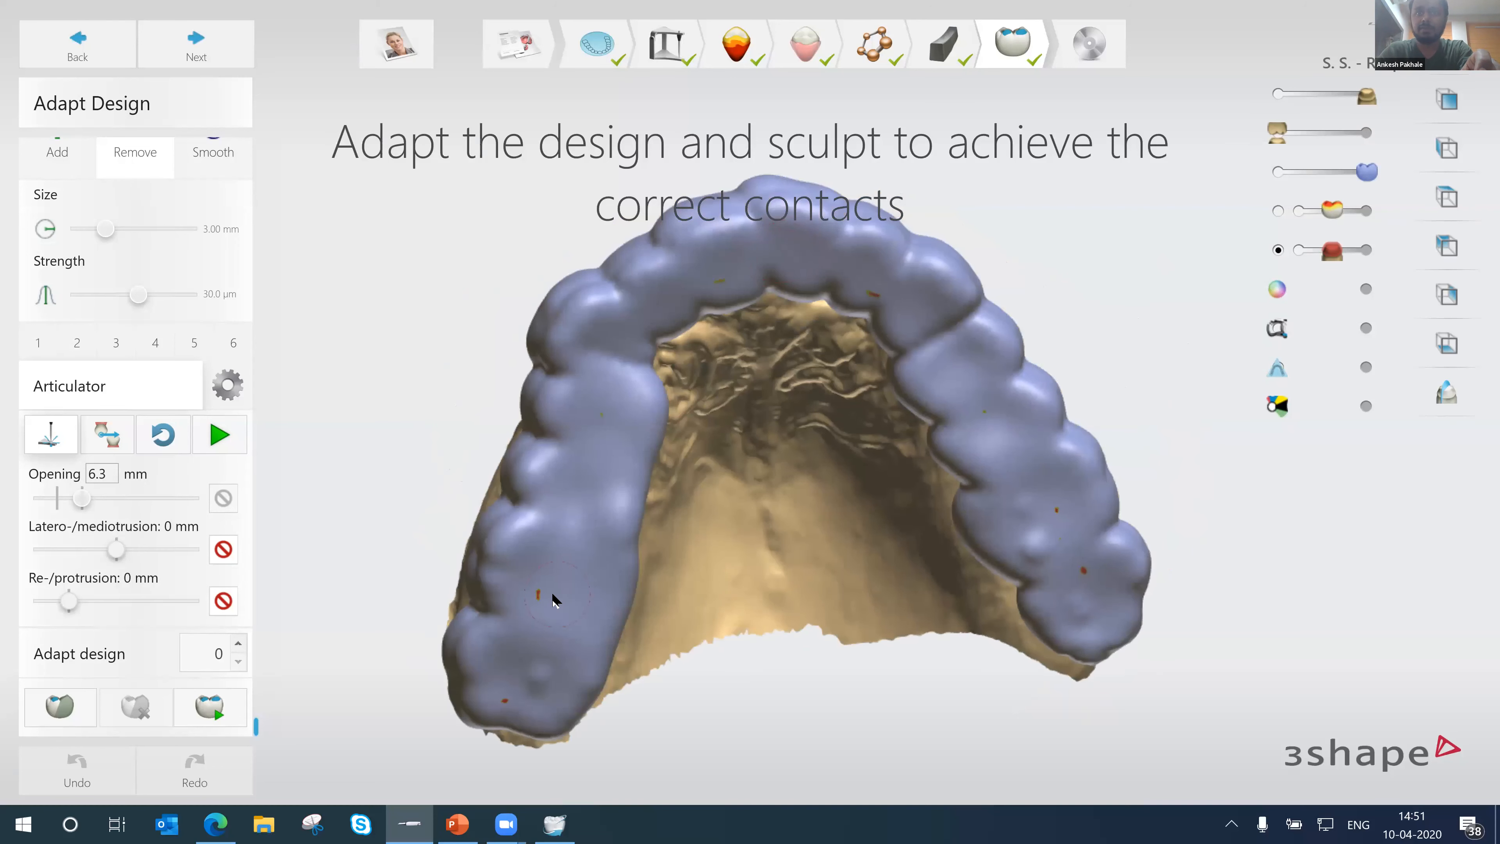
right_click_drag(735, 513, 830, 576)
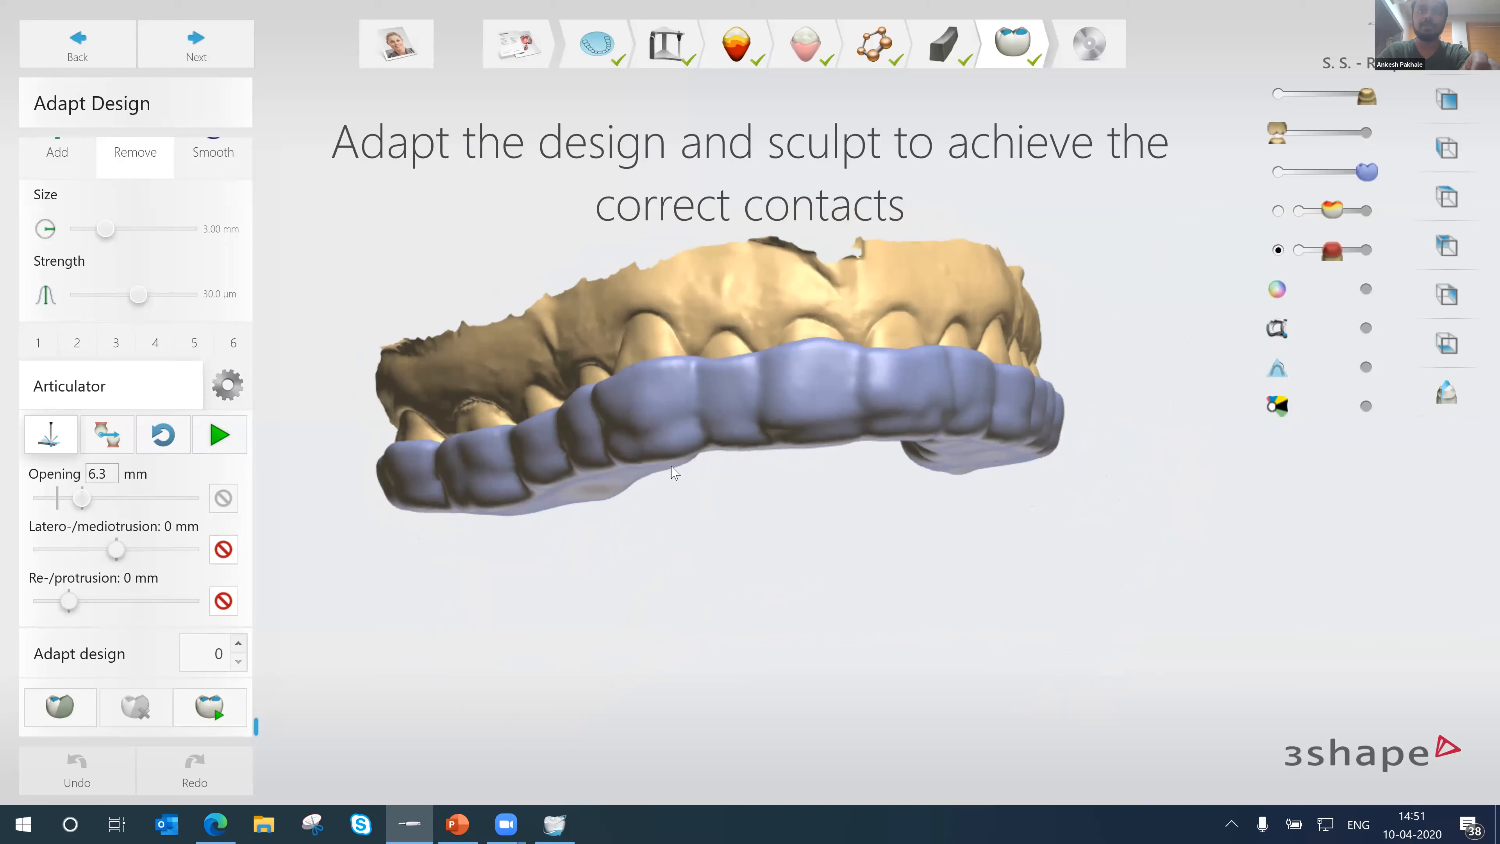
right_click_drag(758, 468, 696, 288)
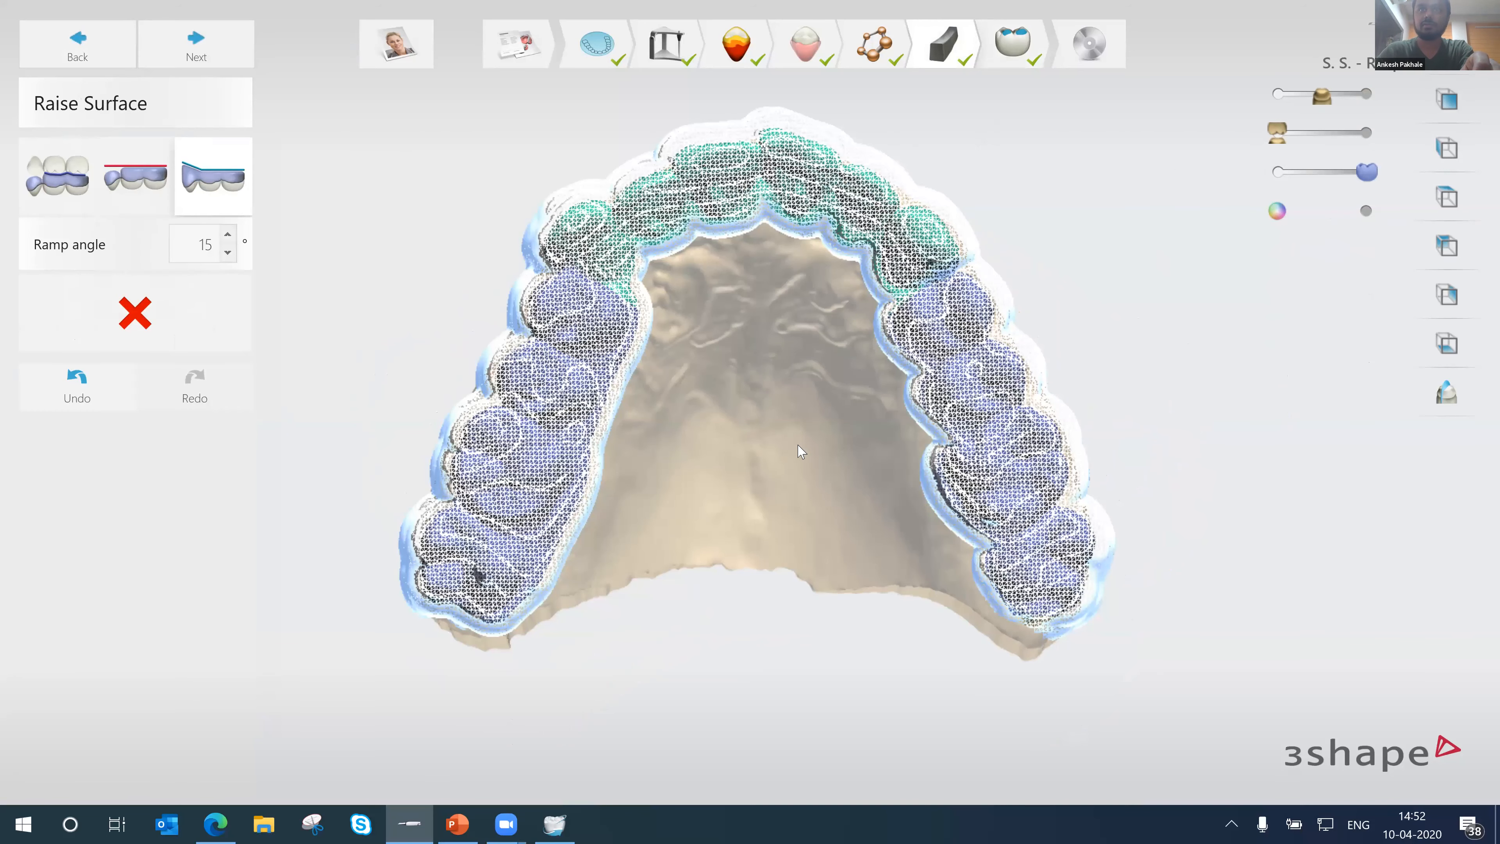
- Examine the marked raise areas against the opposing jaw, then return to Adapt Design and view the splint's biting surface
left_click(1367, 132)
right_click_drag(903, 458, 942, 458)
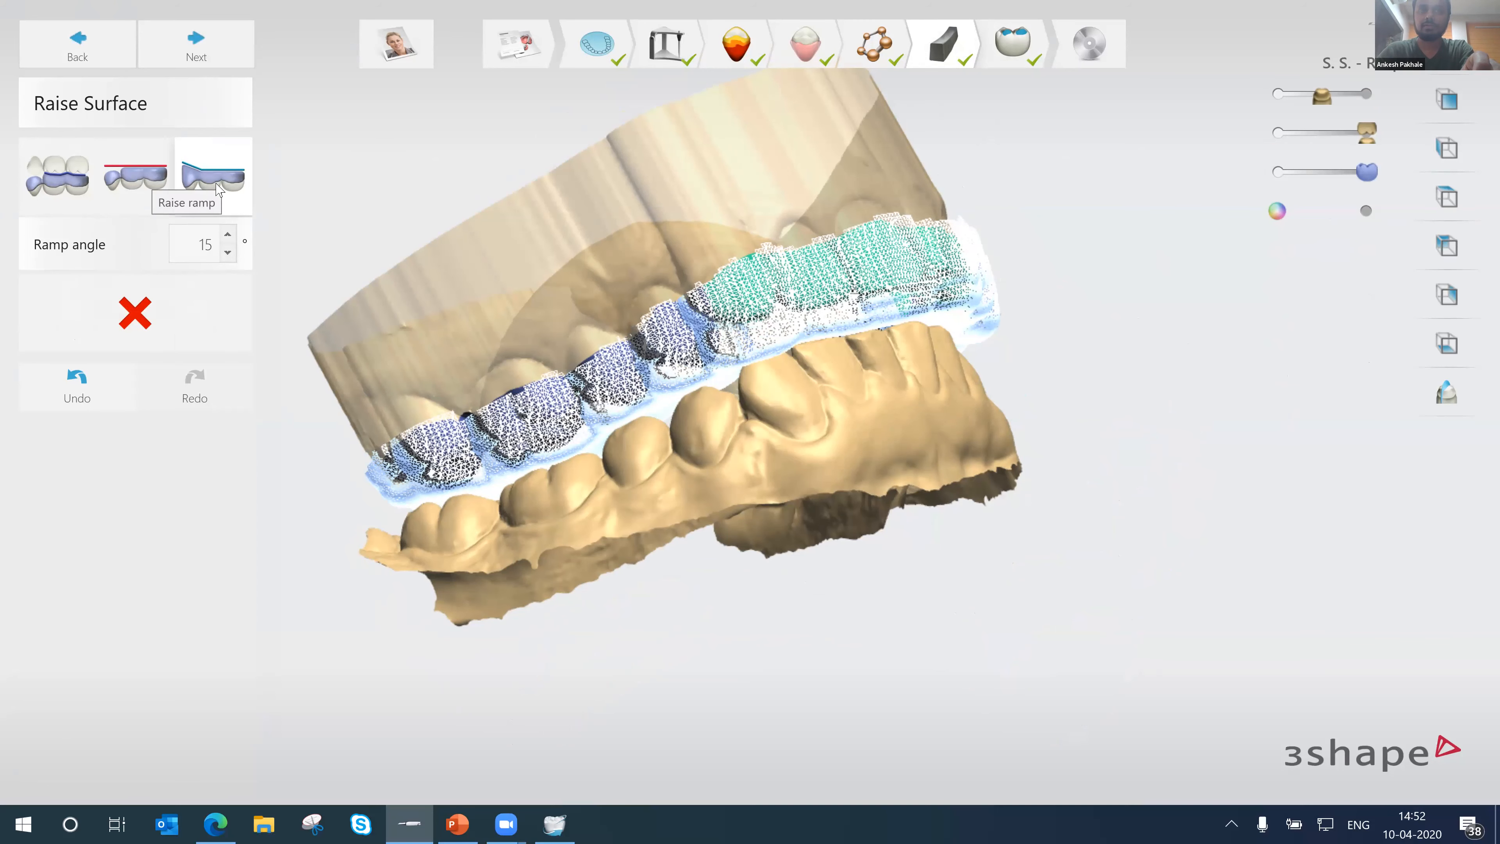
left_click(180, 40)
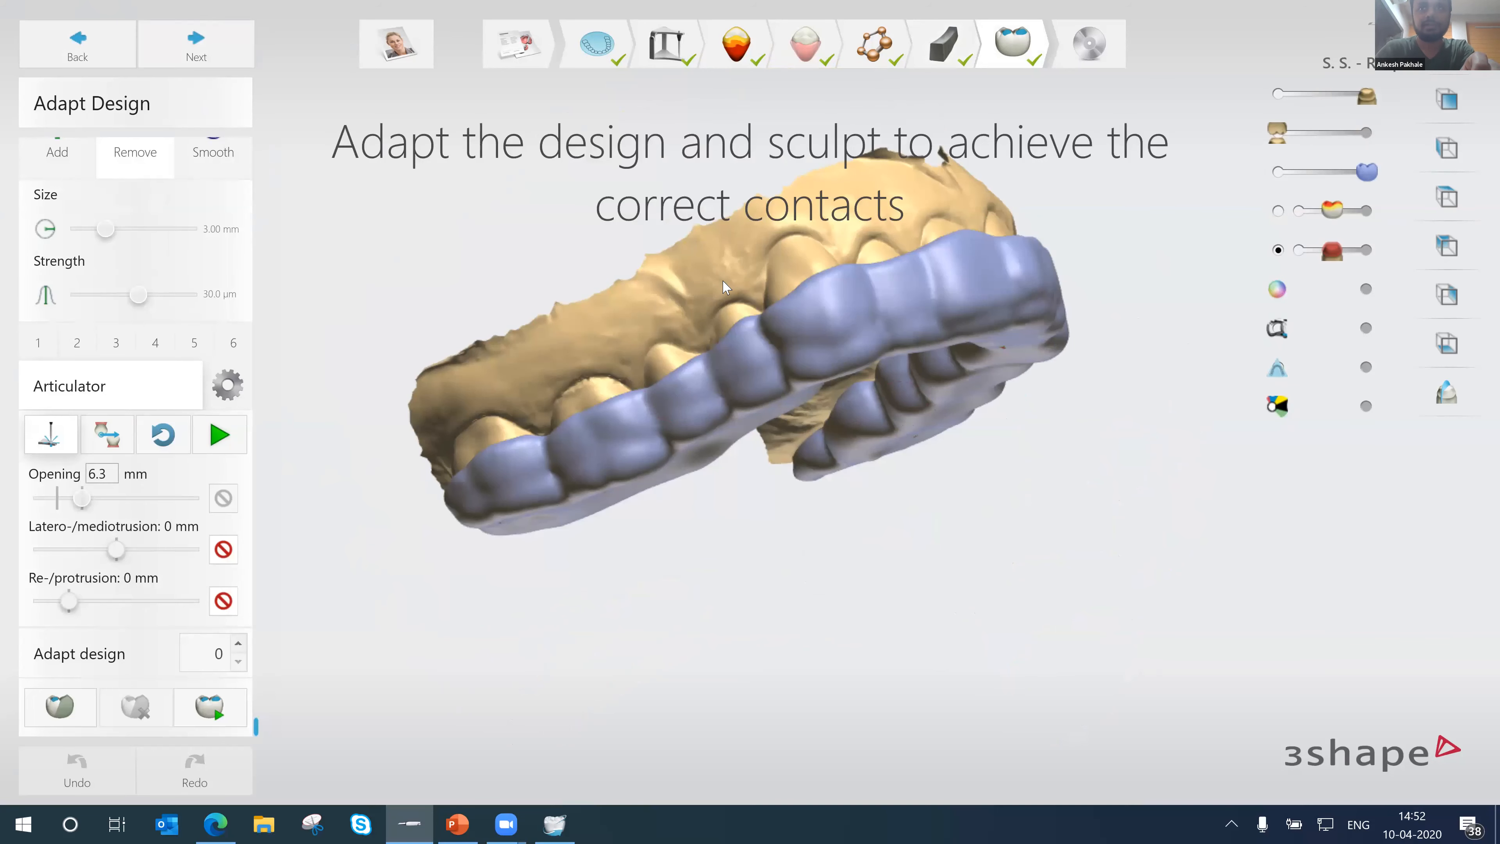
right_click_drag(784, 223, 788, 204)
right_click_drag(1061, 680, 1067, 568)
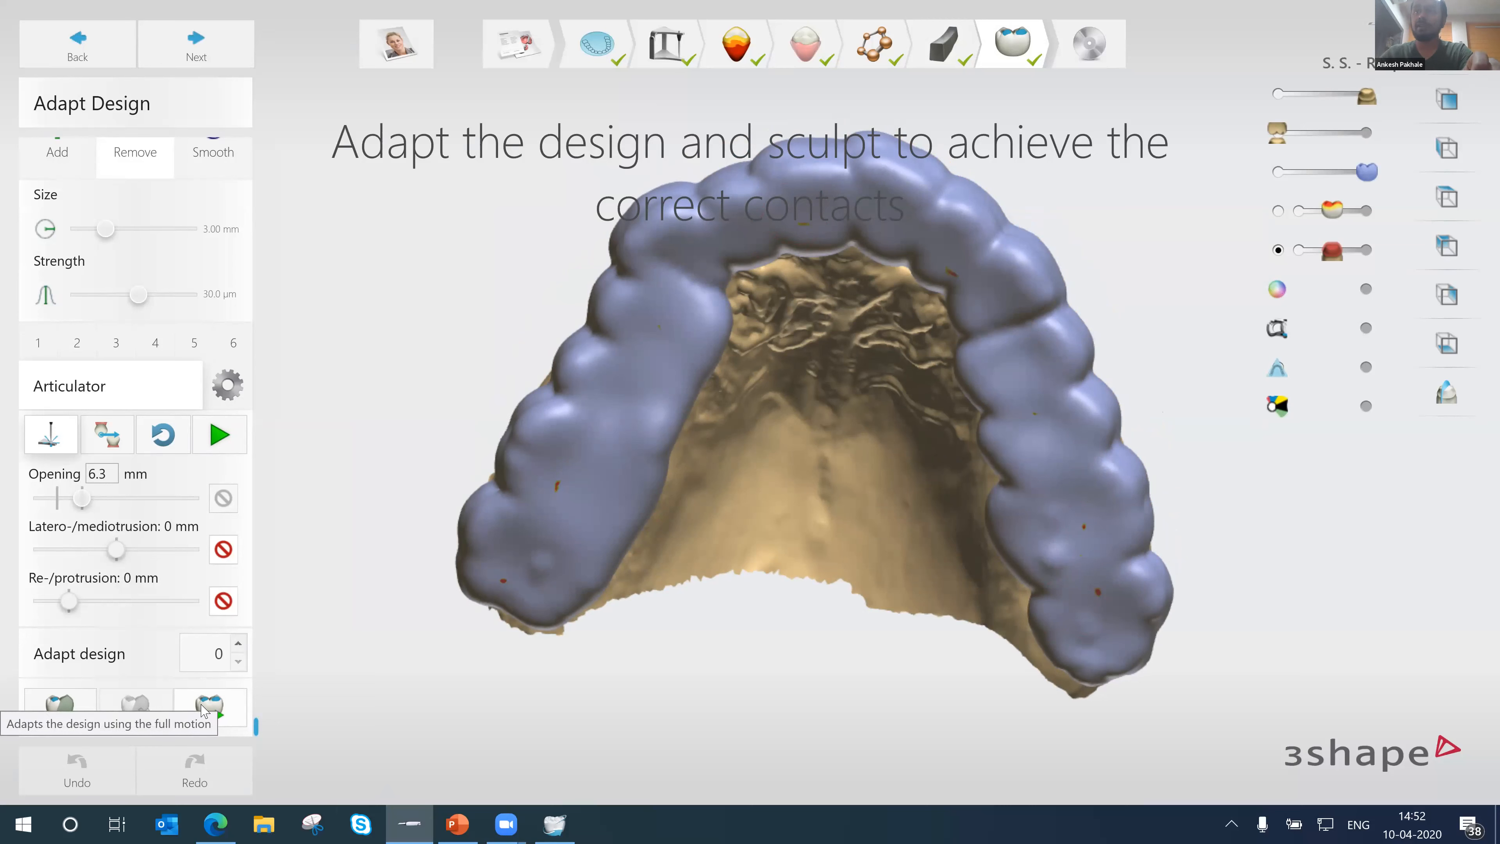
- Mark one rear end of the splint as restricted from Adapt Design, then clear the restriction
middle_click_drag(576, 691, 591, 716)
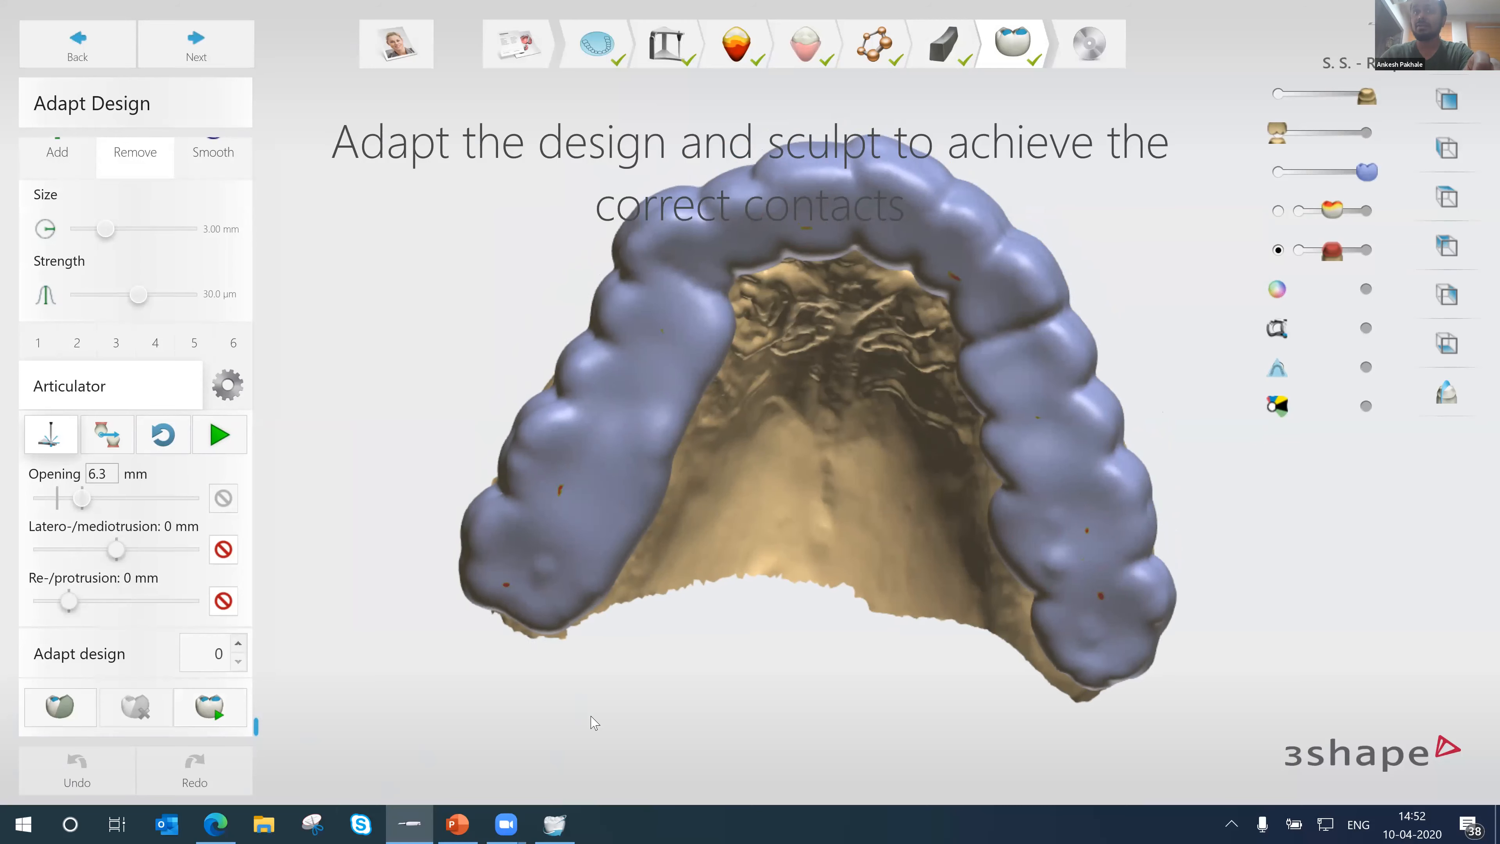
left_click(55, 705)
left_click(55, 705)
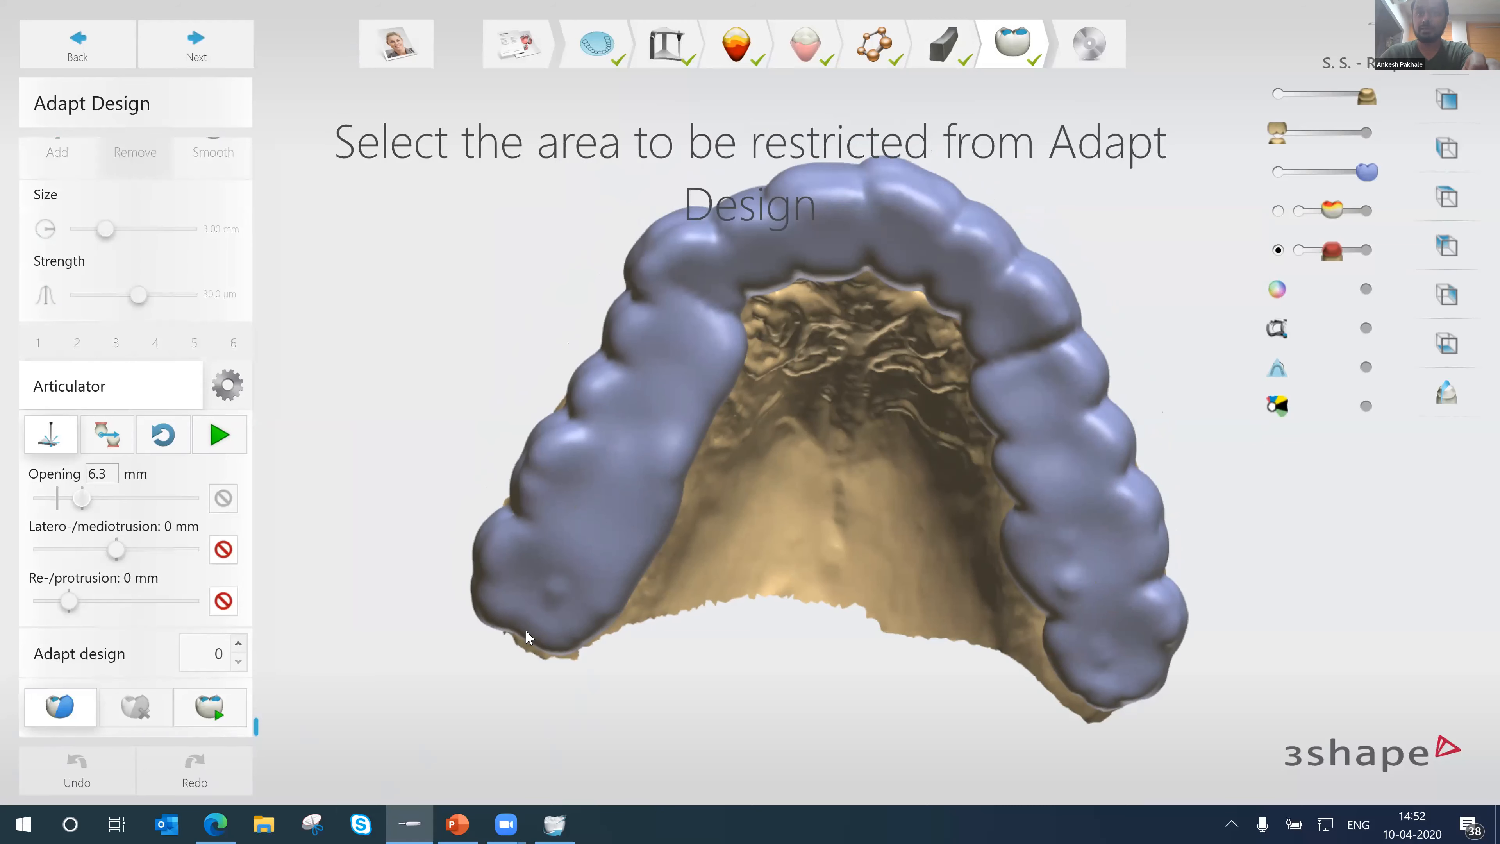
left_click_drag(524, 626, 571, 511)
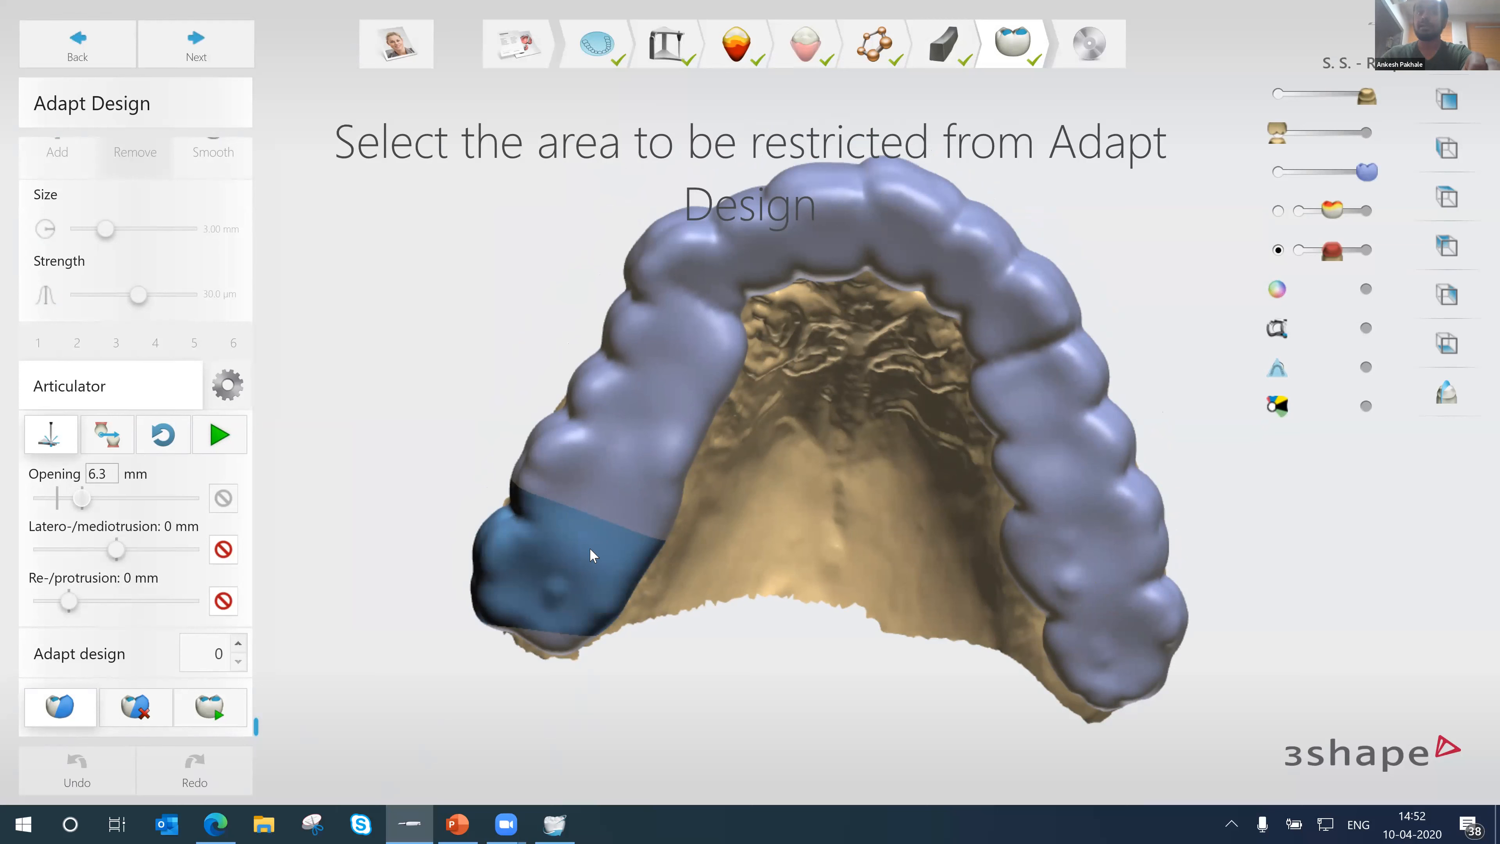
left_click(135, 707)
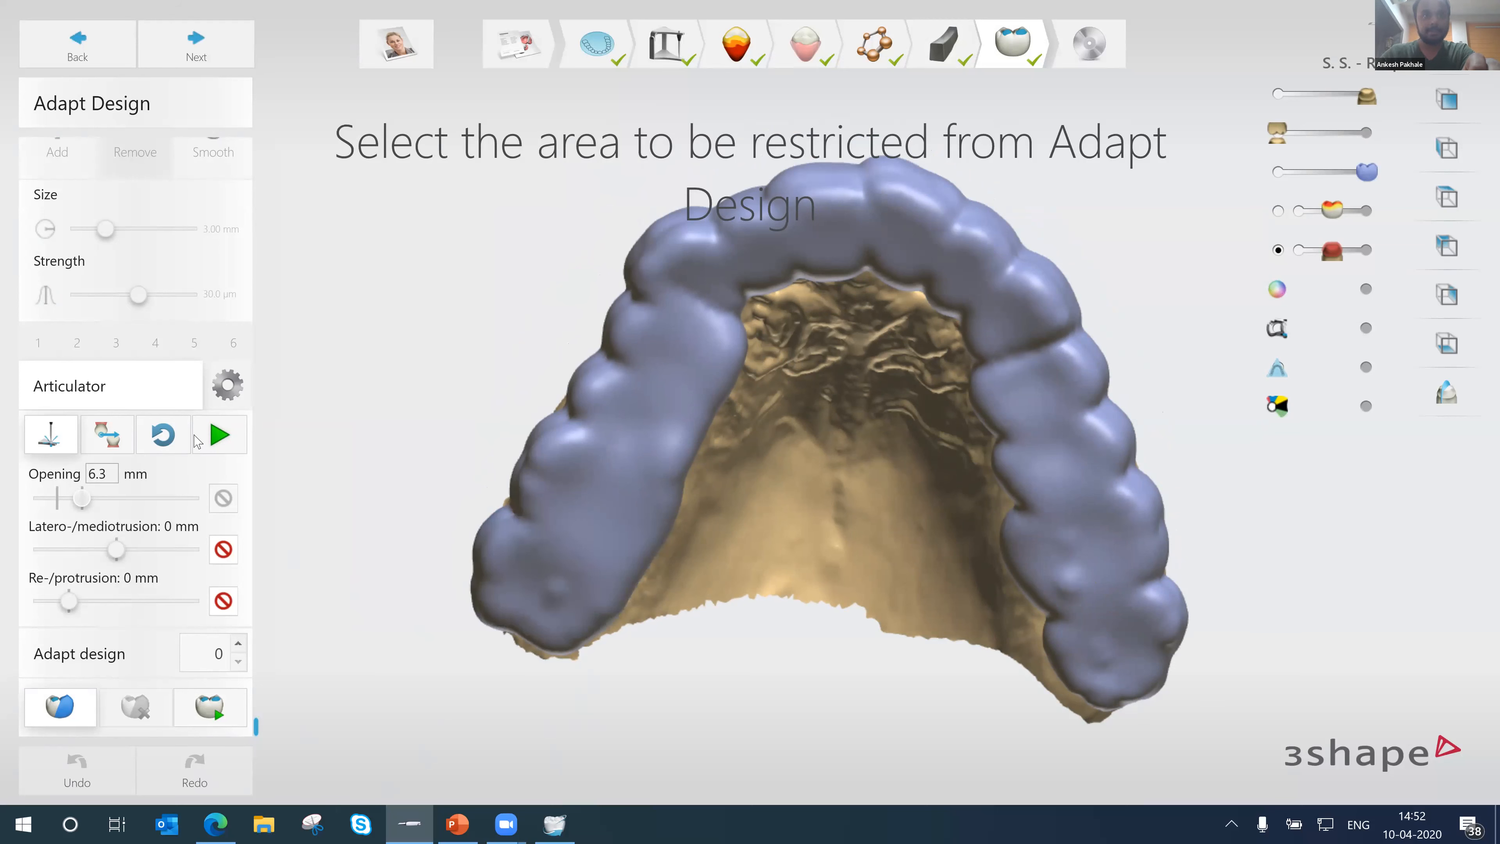
- Allow the latero-/mediotrusion movement again and run the articulation with the opposing jaw shown
left_click(223, 549)
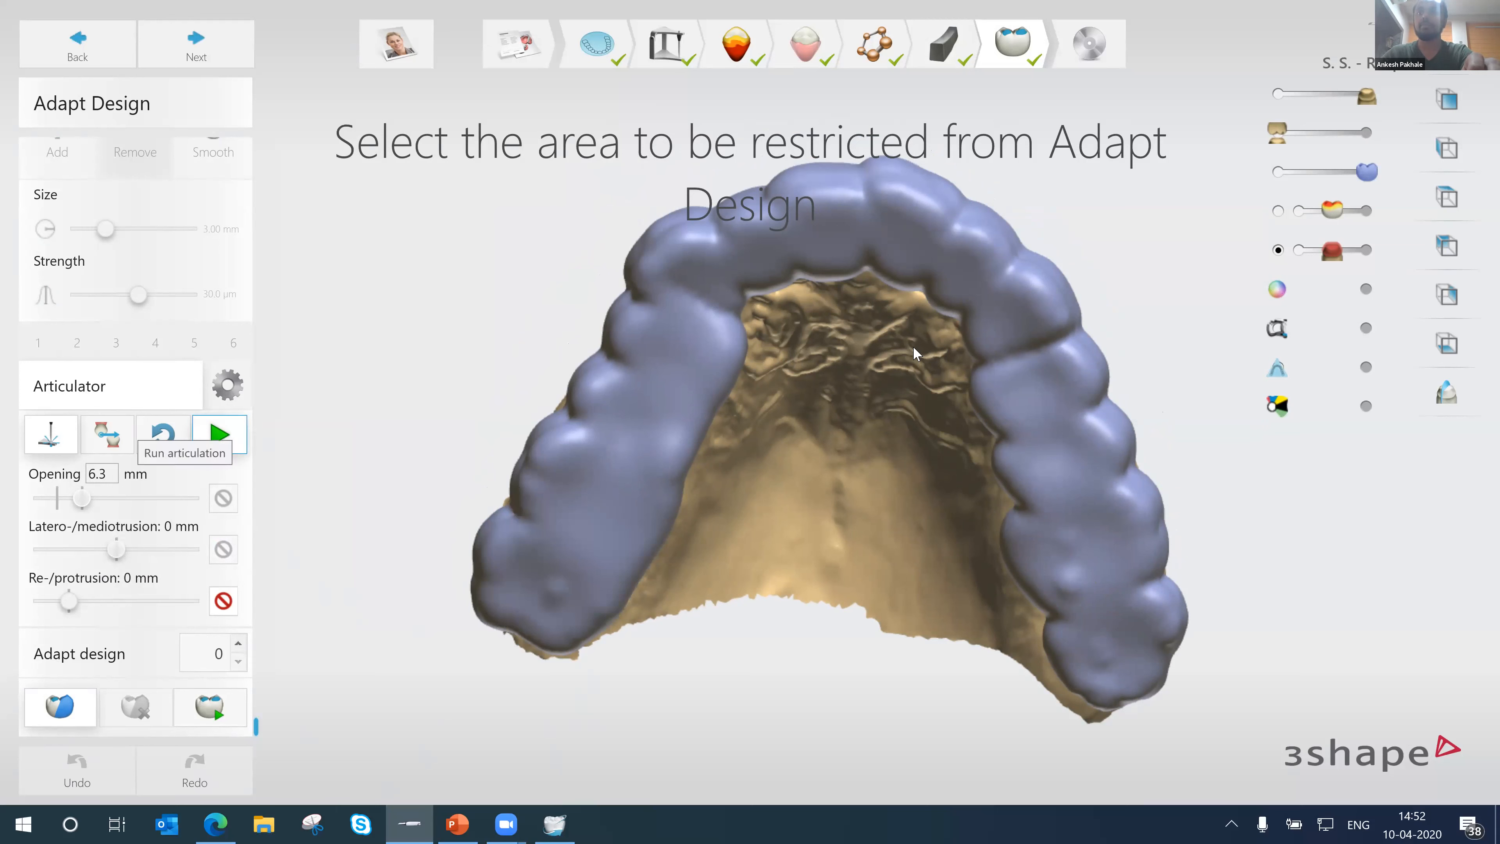
left_click(219, 433)
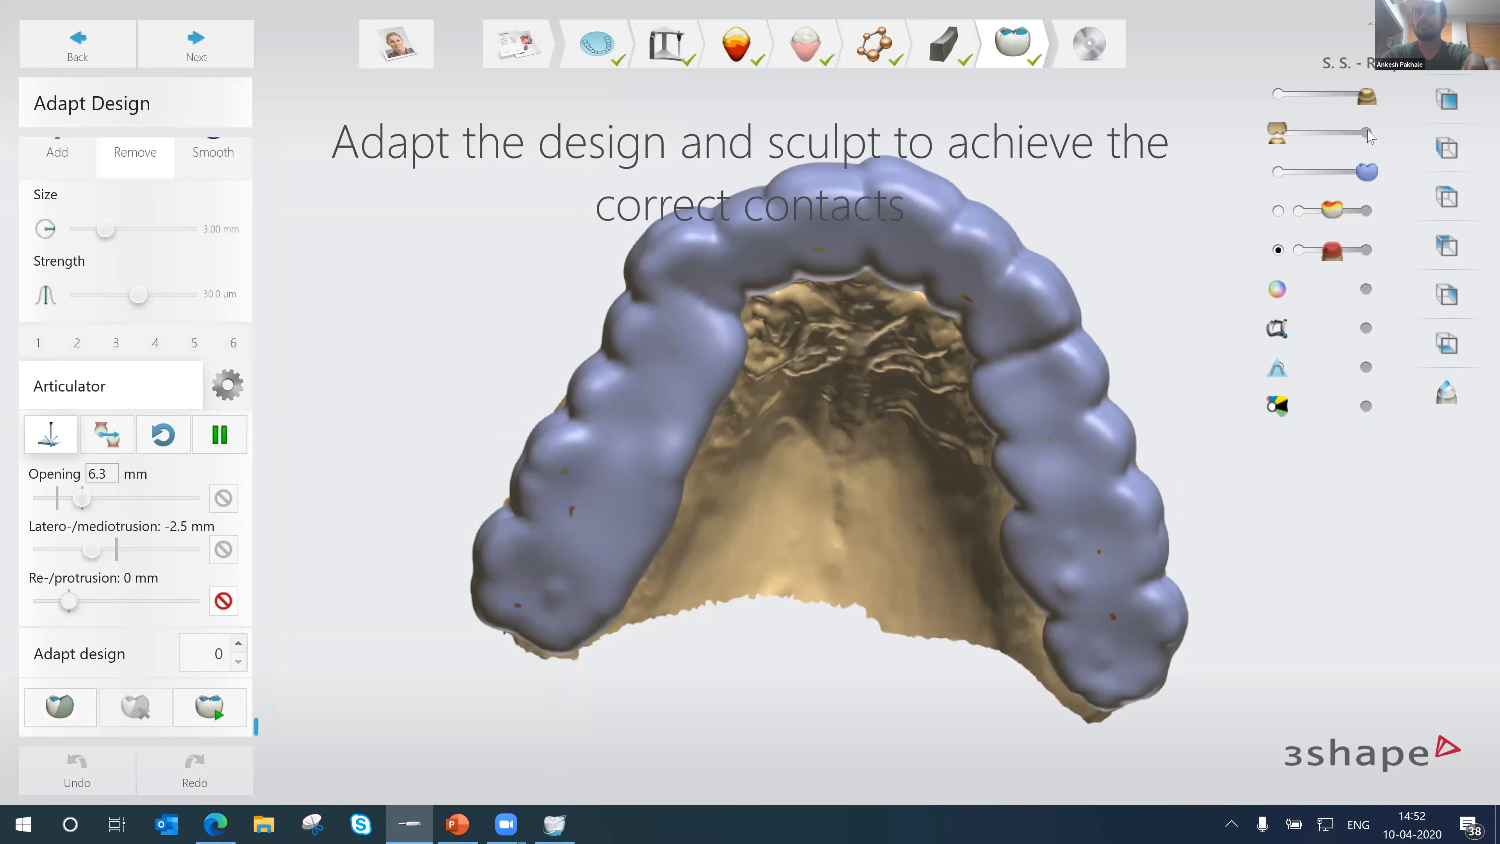
left_click(1368, 133)
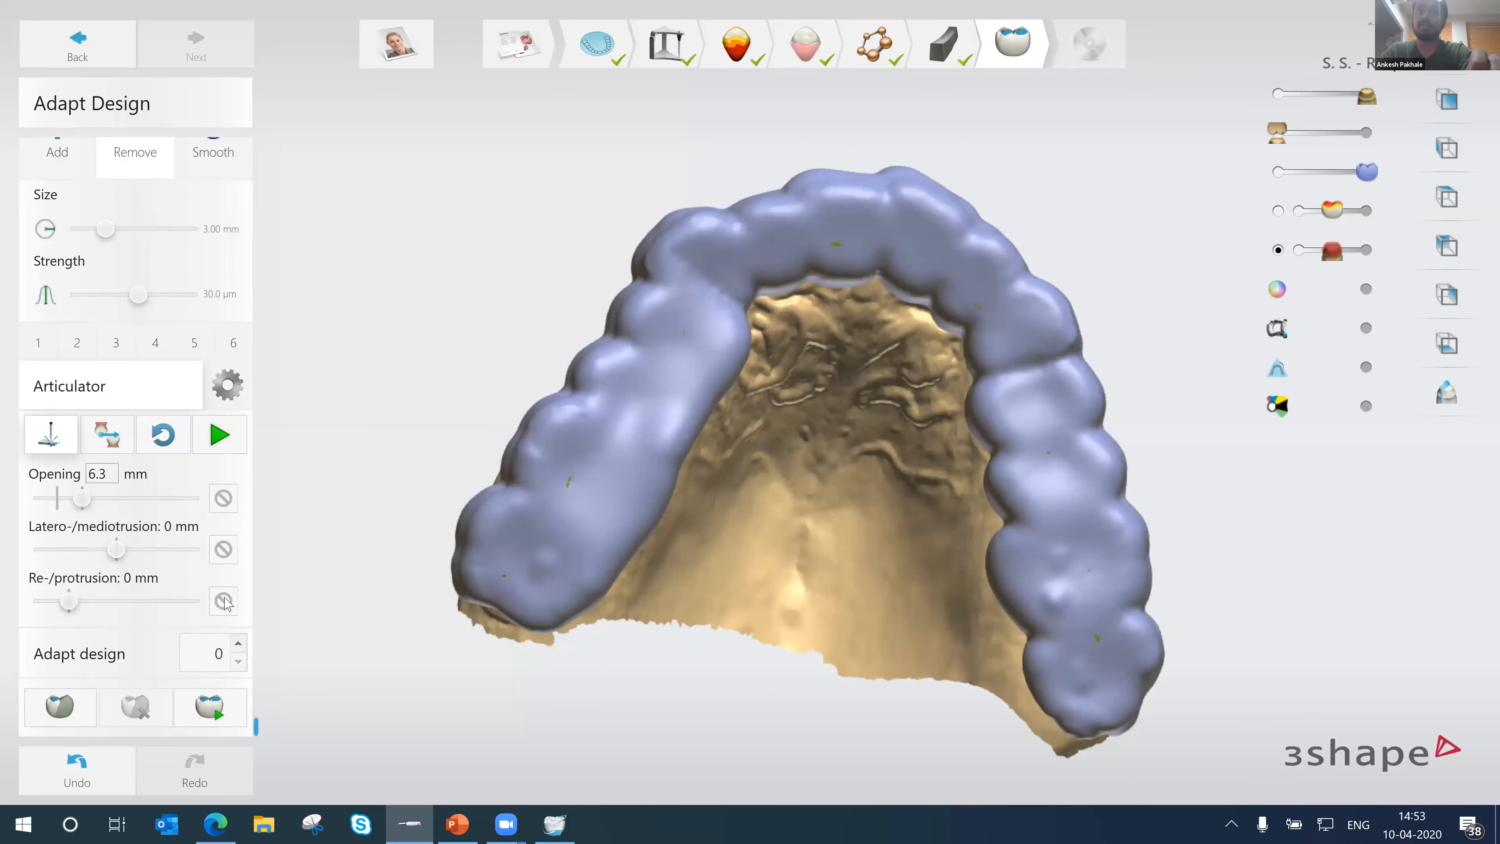
- Run the articulation with all movements allowed and the opposing jaw shown, then hide that jaw and examine the contact marks
left_click(219, 434)
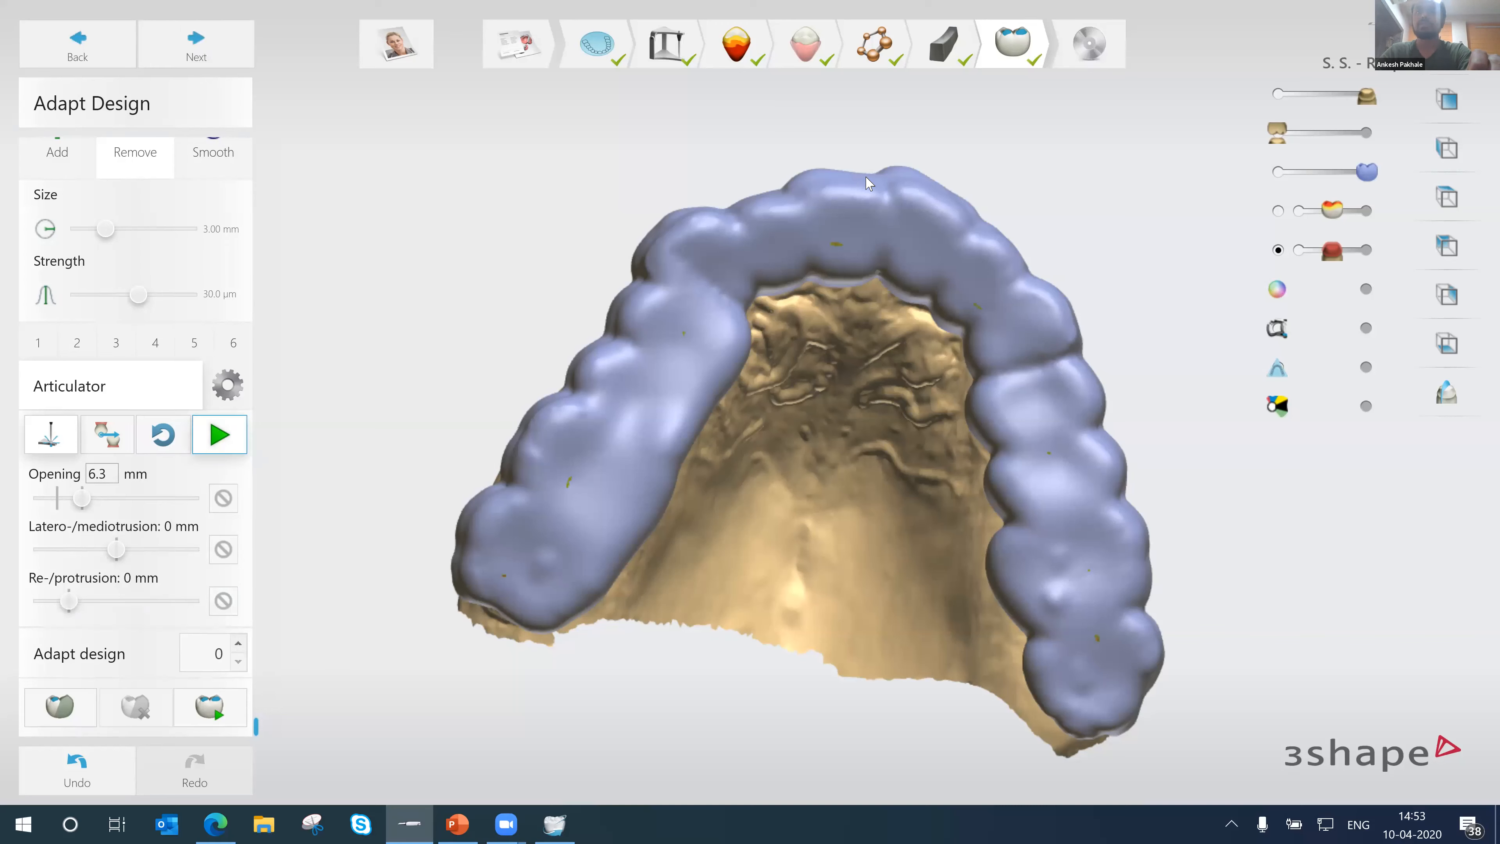
left_click(1368, 132)
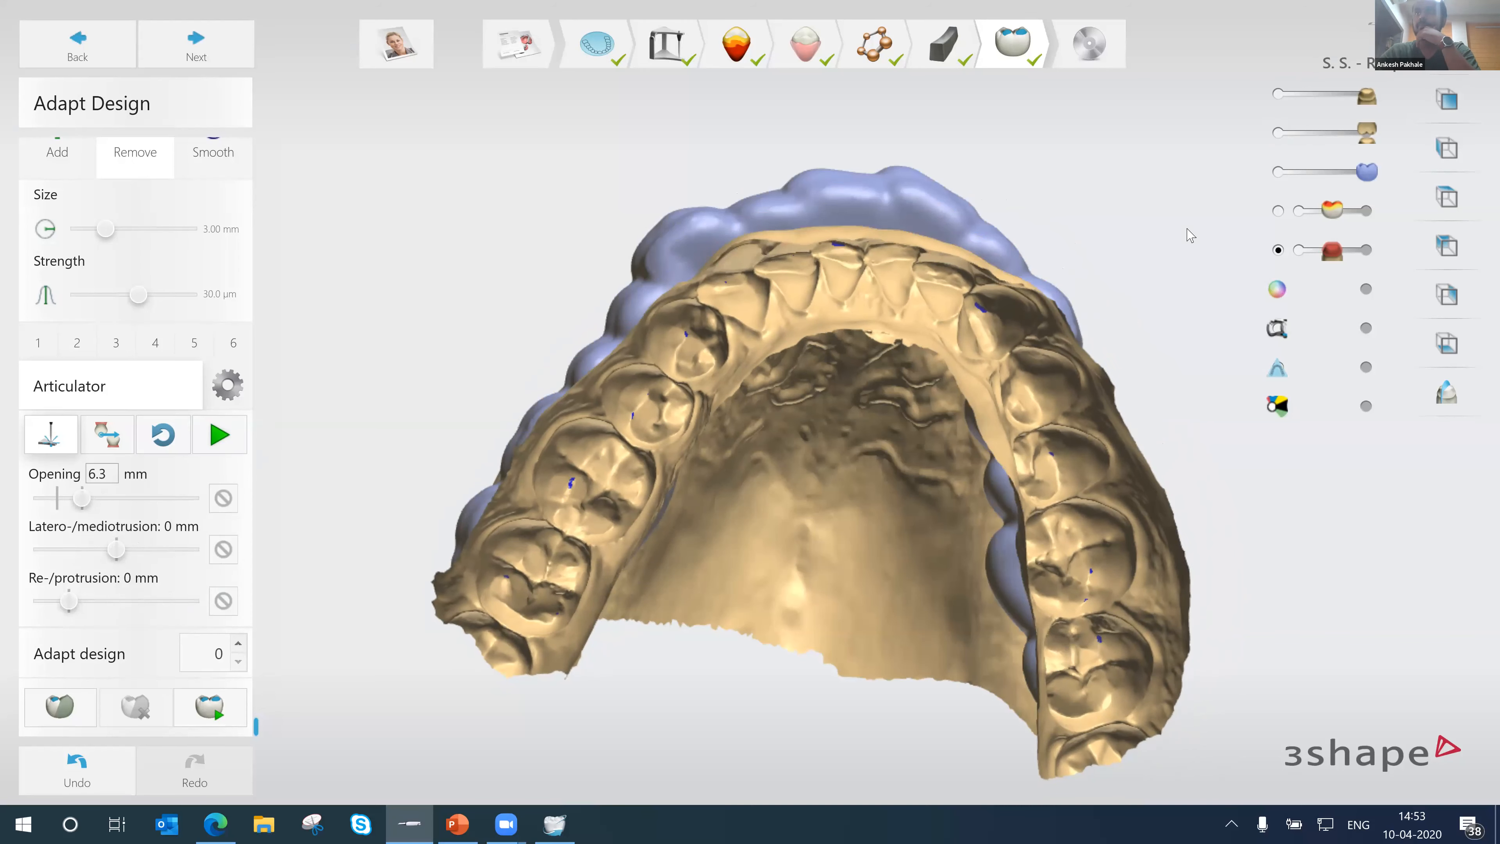
left_click(1277, 133)
right_click_drag(816, 261, 828, 322)
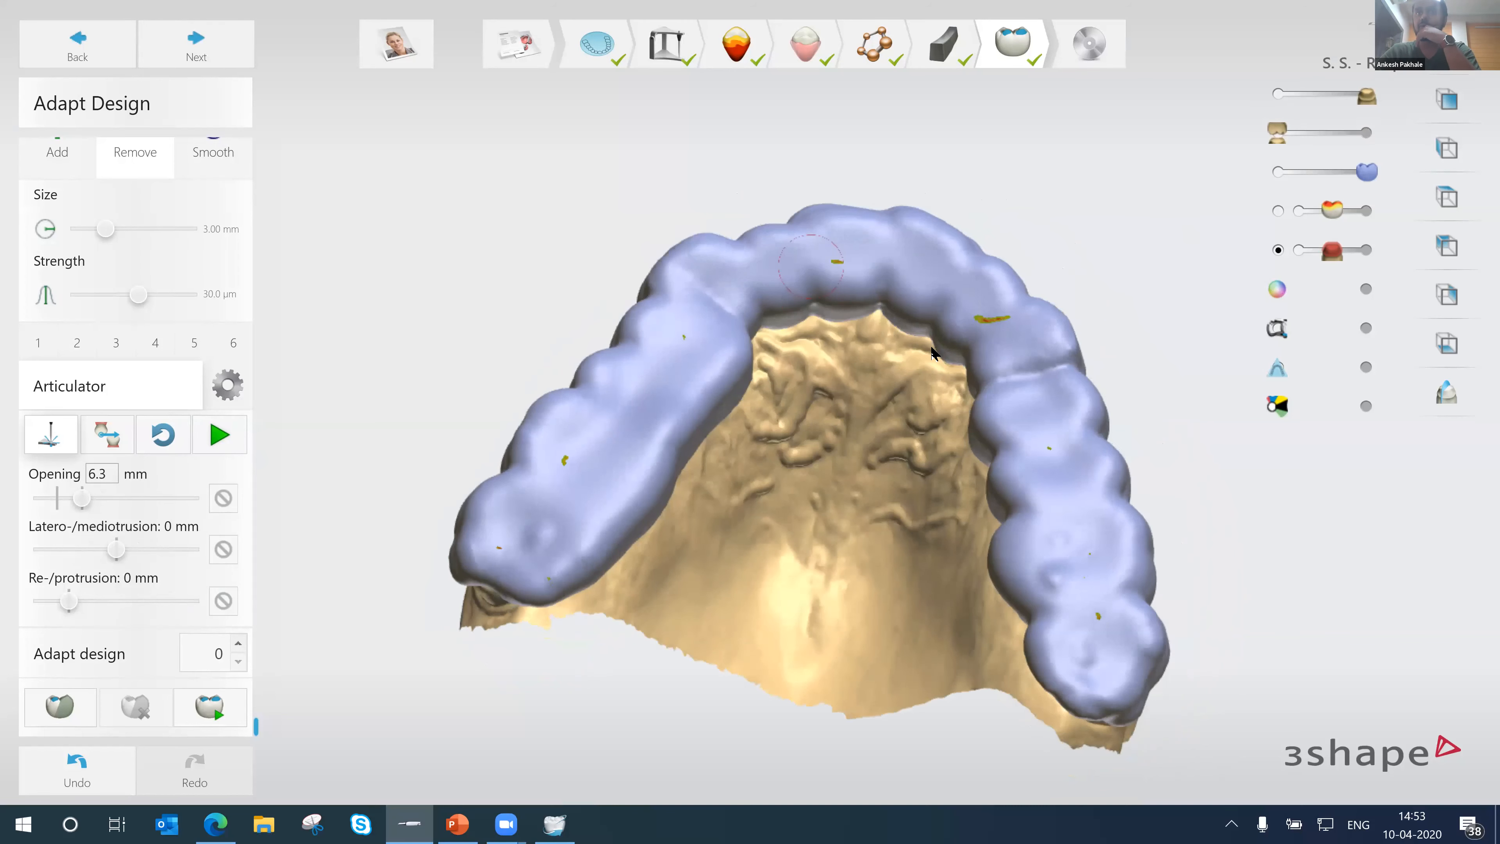
scroll(971, 346, "up", 3)
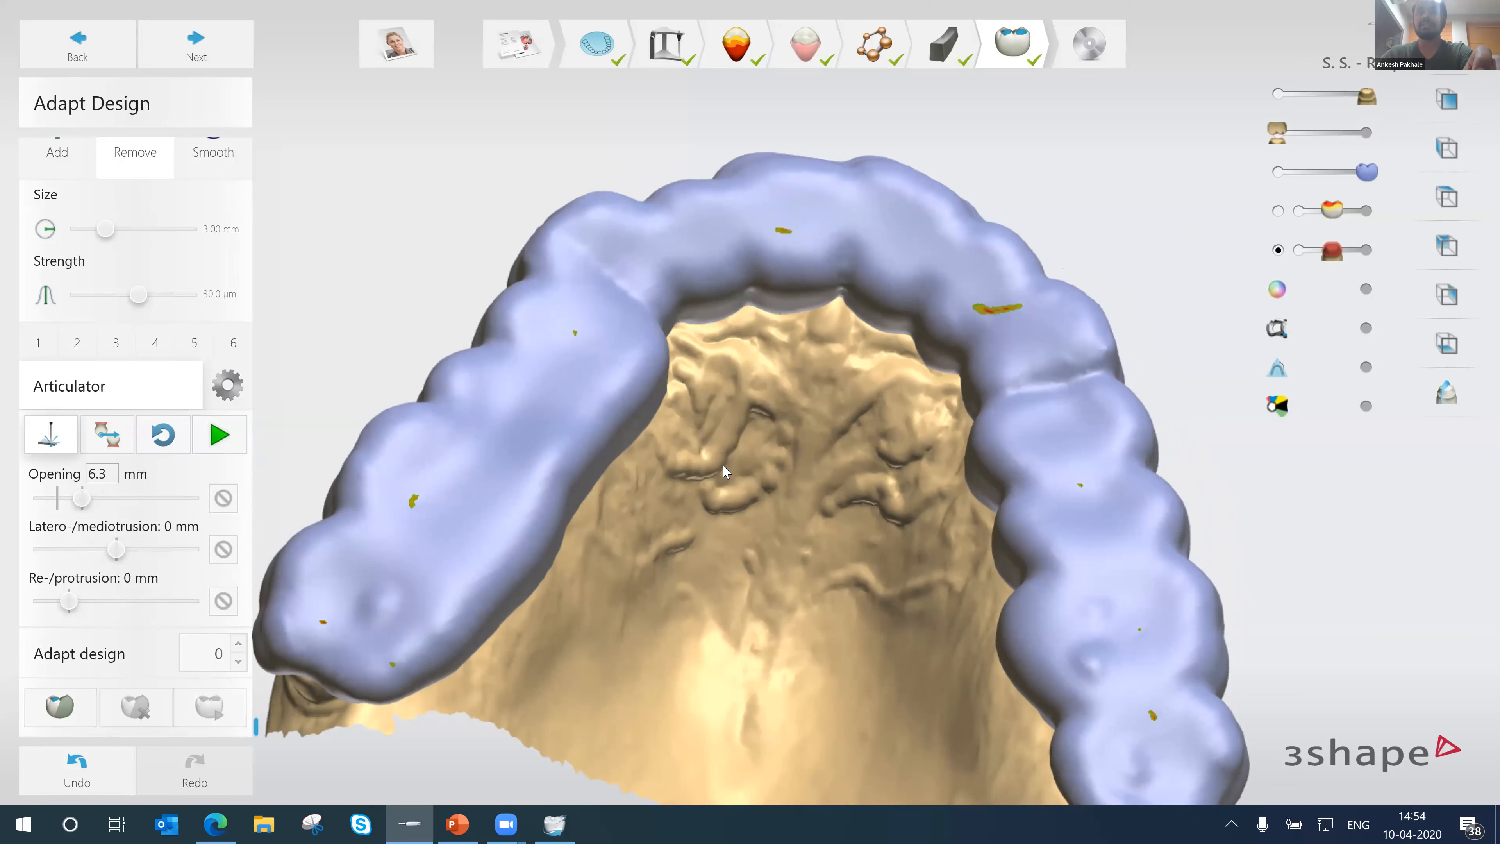
- Return to Raise Surface and clear the areas marked for raising with the 15° ramp
right_click_drag(722, 465, 737, 463)
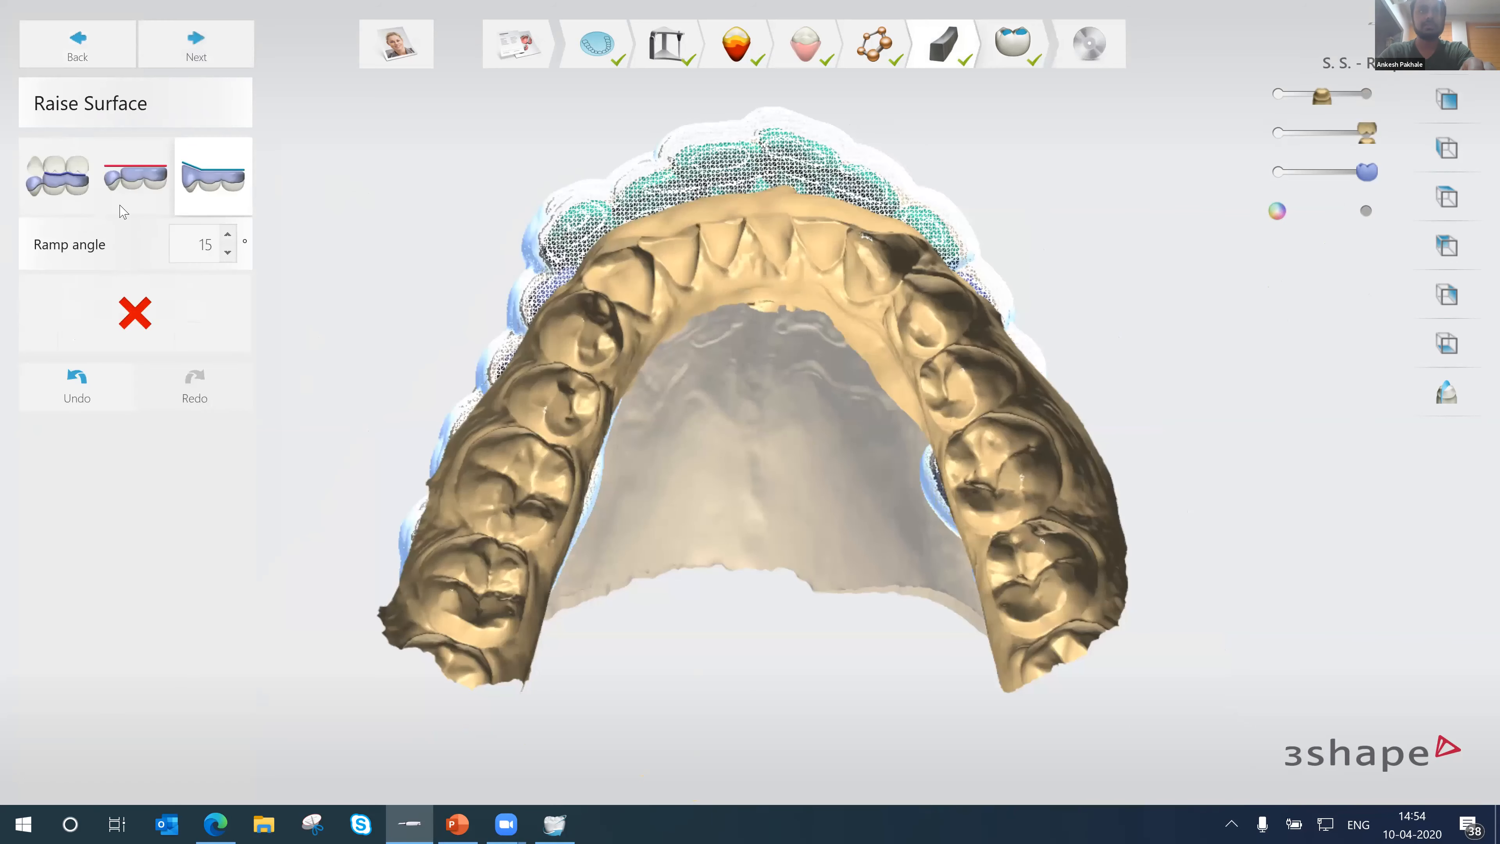
left_click(145, 309)
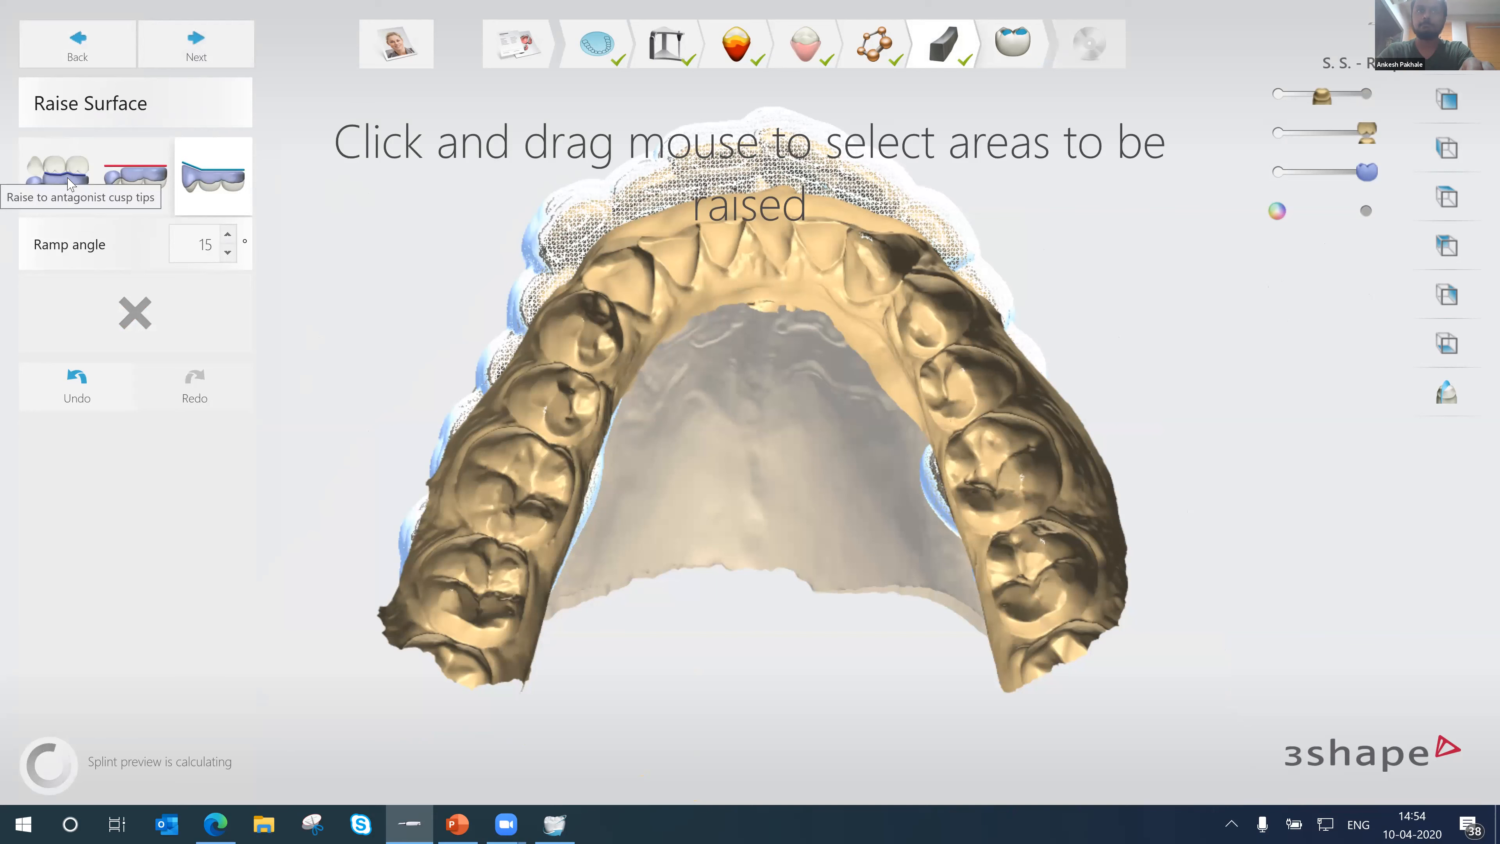
left_click(143, 185)
left_click(143, 185)
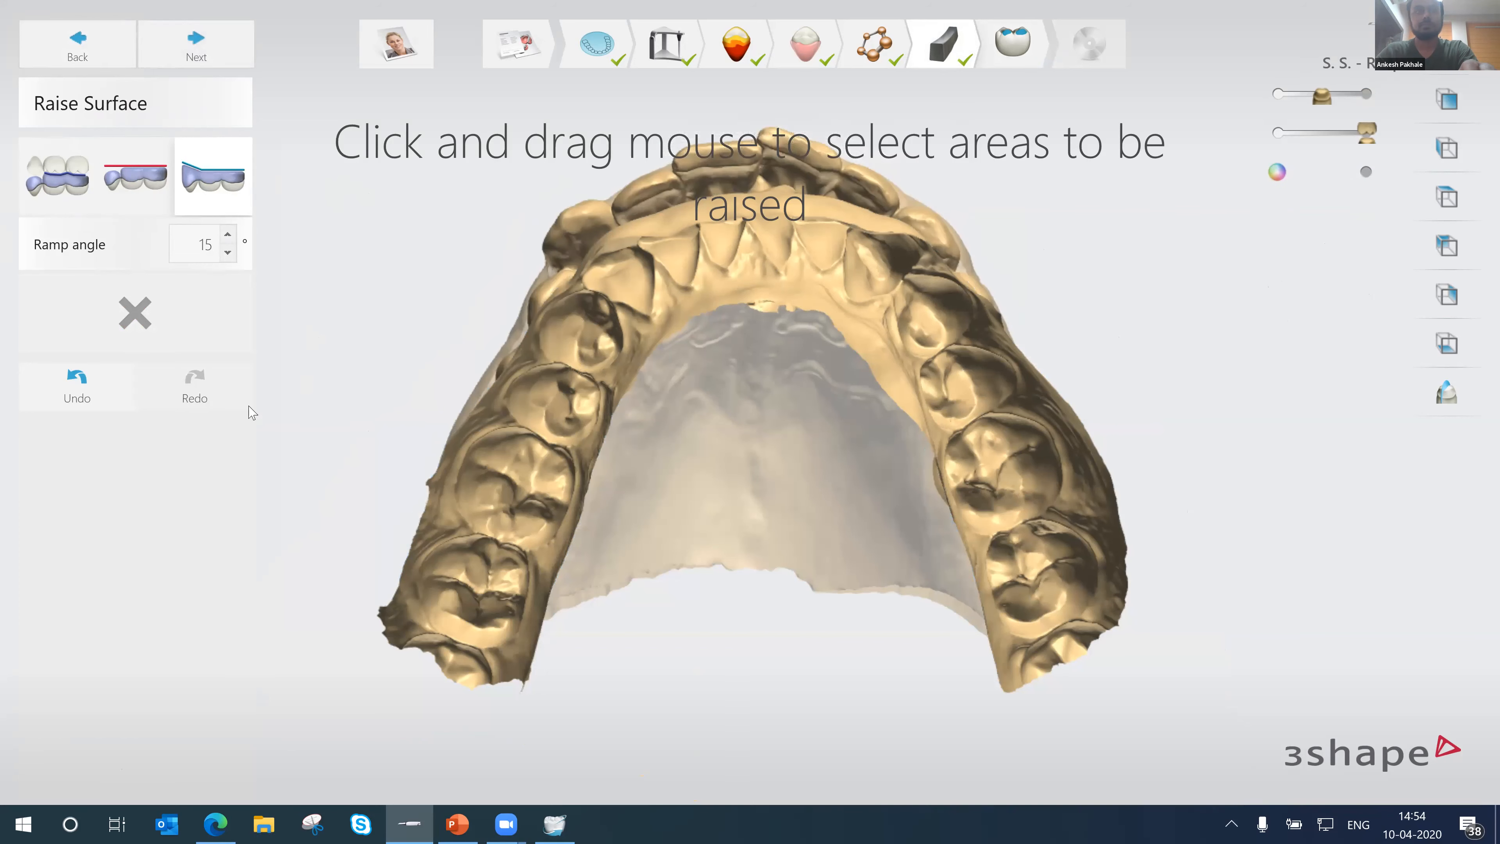
- Mark the splint's biting surface along the whole arch for raising to the antagonist plane, with the opposing jaw hidden while marking
left_click(134, 173)
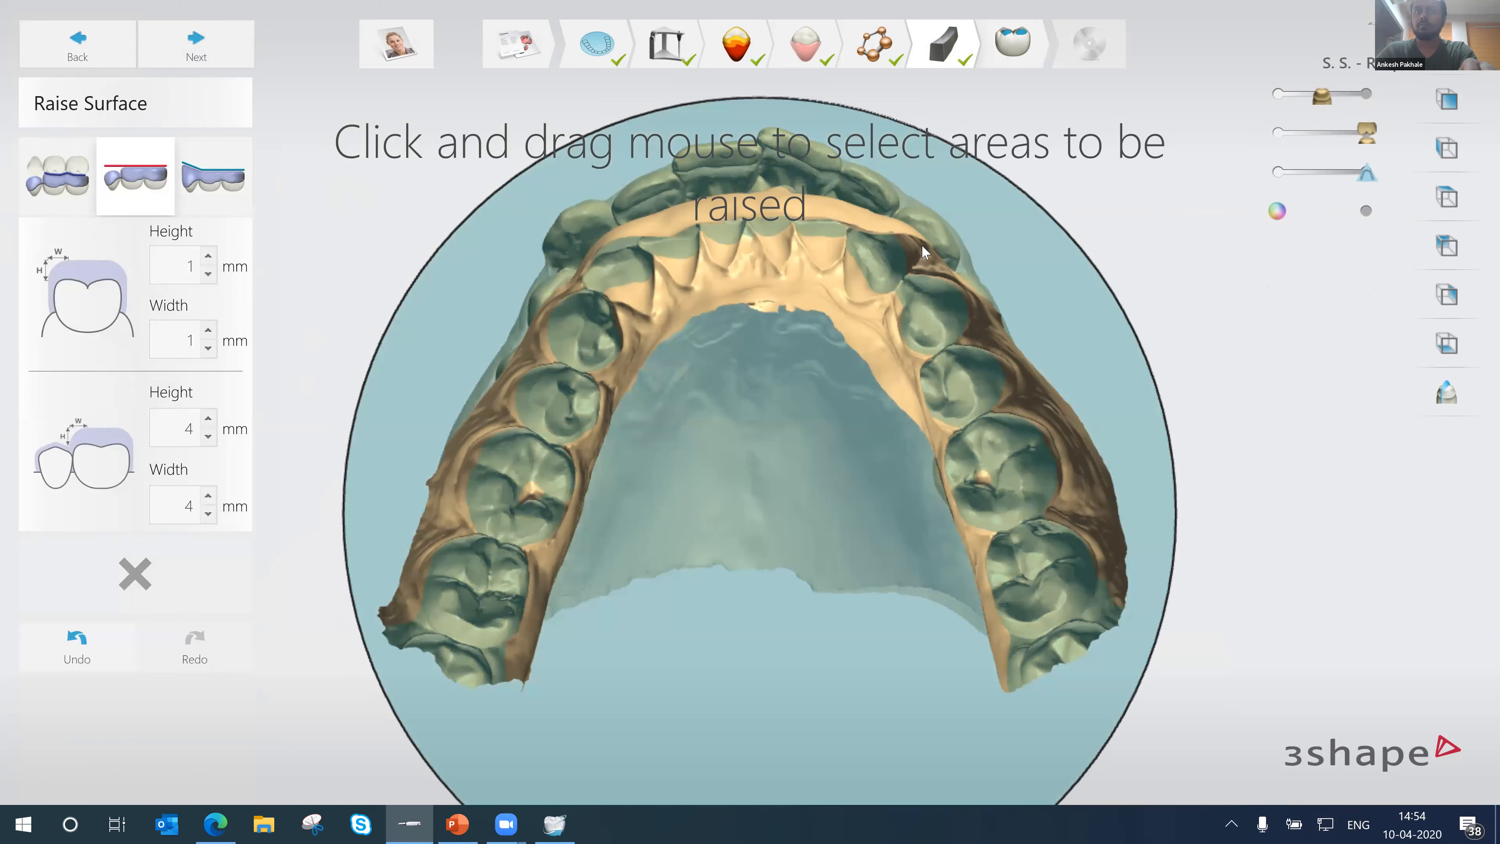
mouse_move(471, 575)
left_mouse_down()
mouse_move(515, 441)
mouse_move(636, 244)
mouse_move(744, 173)
mouse_move(946, 307)
mouse_move(1045, 576)
mouse_move(1055, 679)
left_mouse_up()
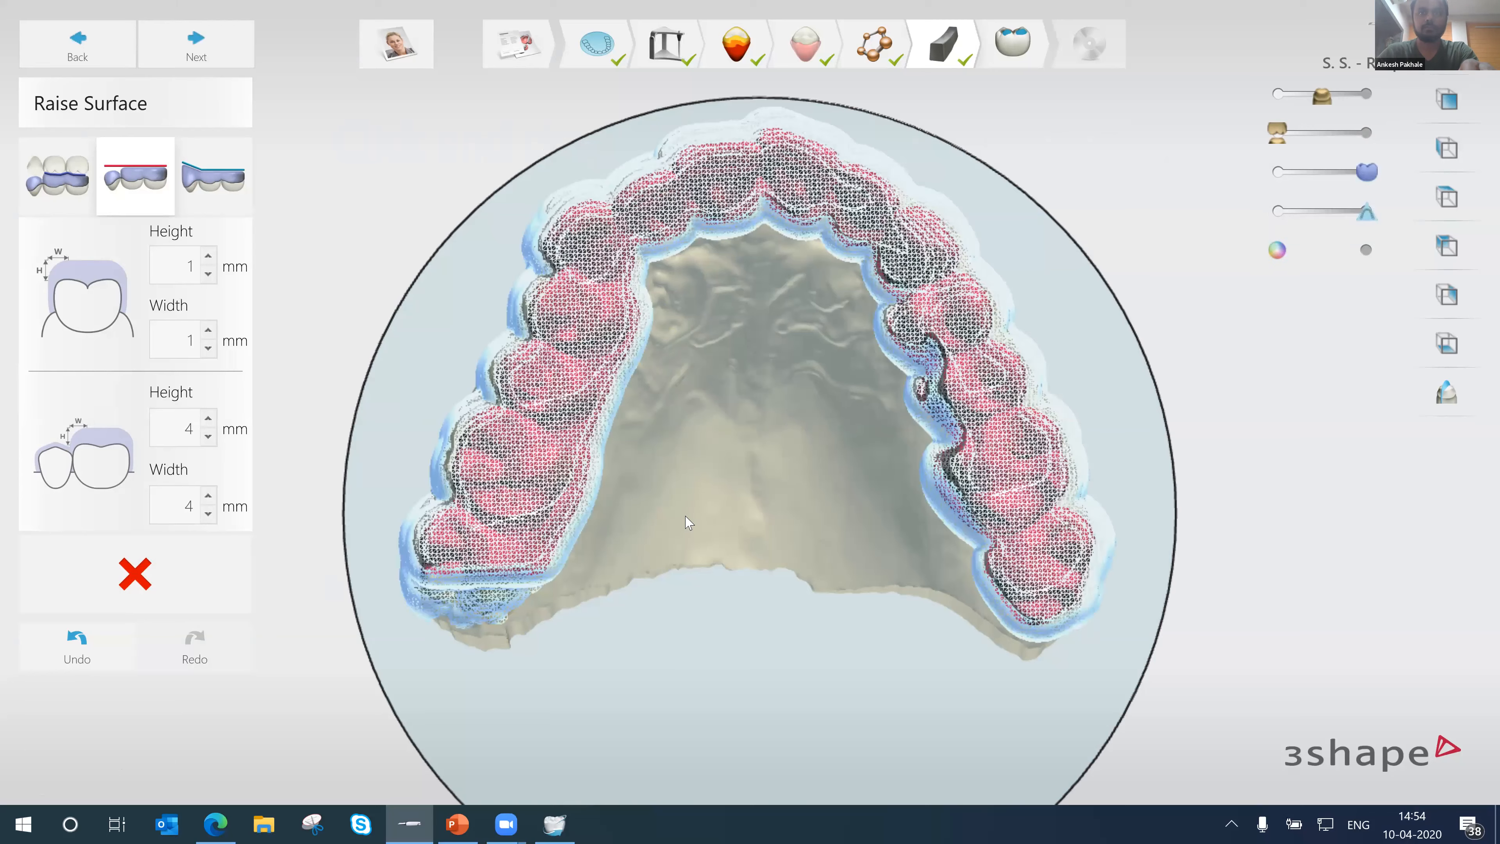
right_click_drag(696, 454, 478, 627)
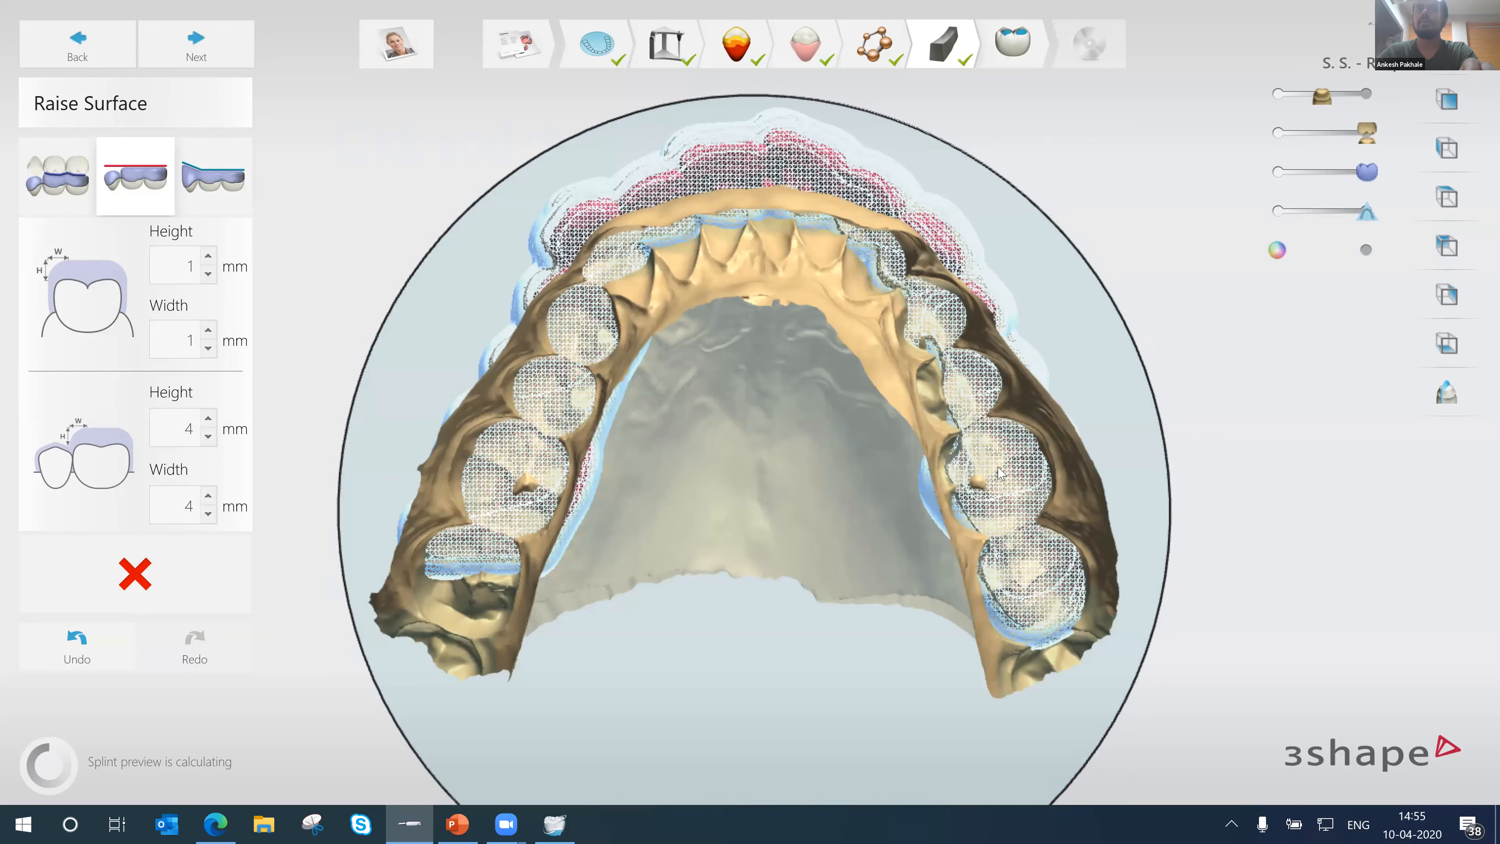
- Move the antagonist plane slightly up toward the splint at two of its control points
right_click_drag(1027, 449, 1094, 427)
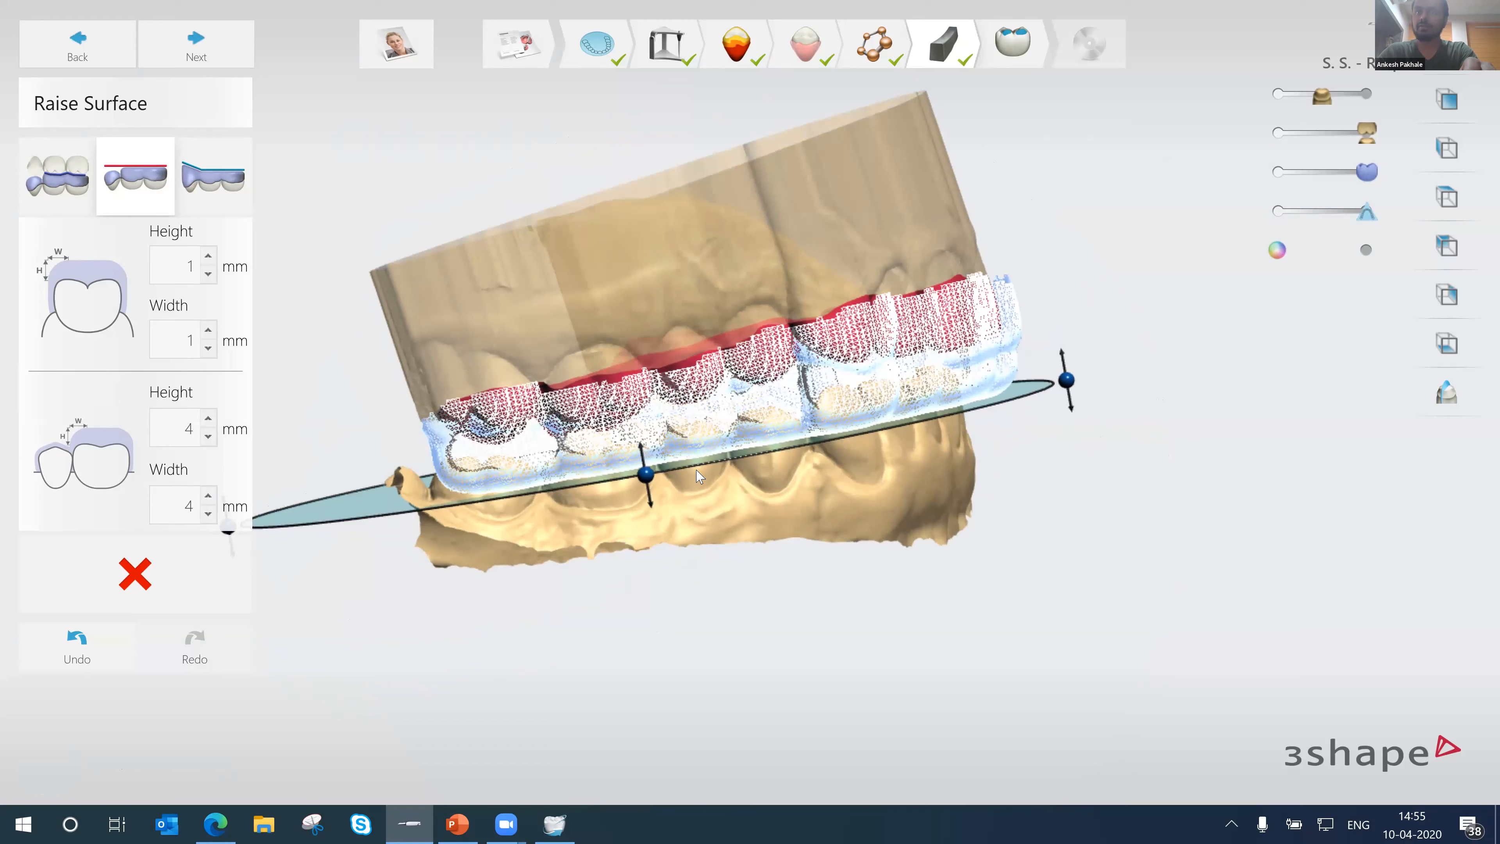
left_click_drag(648, 477, 648, 470)
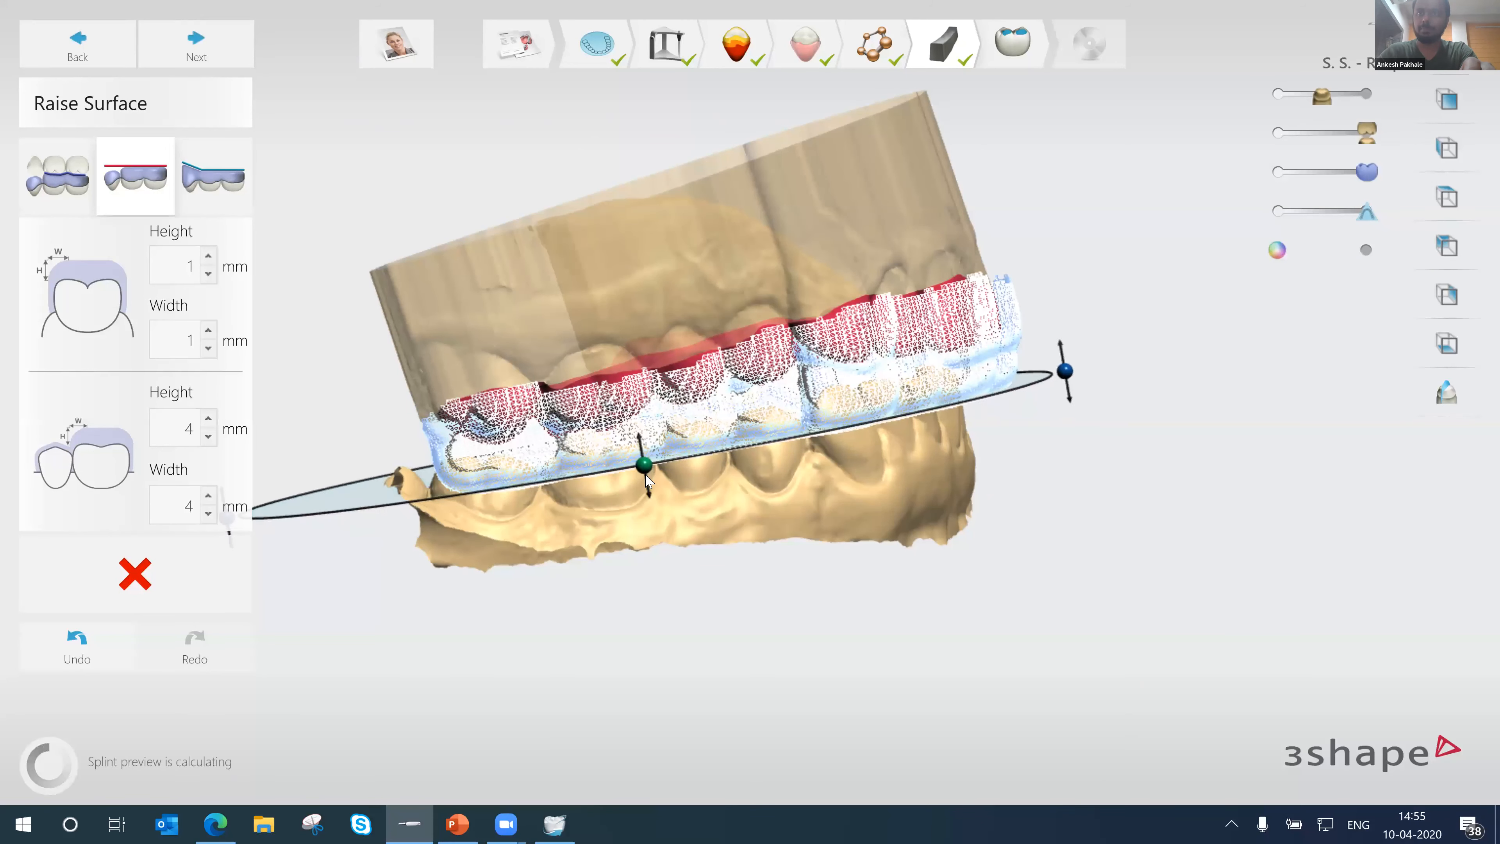
left_click_drag(1066, 376, 1064, 370)
right_click_drag(700, 499, 774, 471)
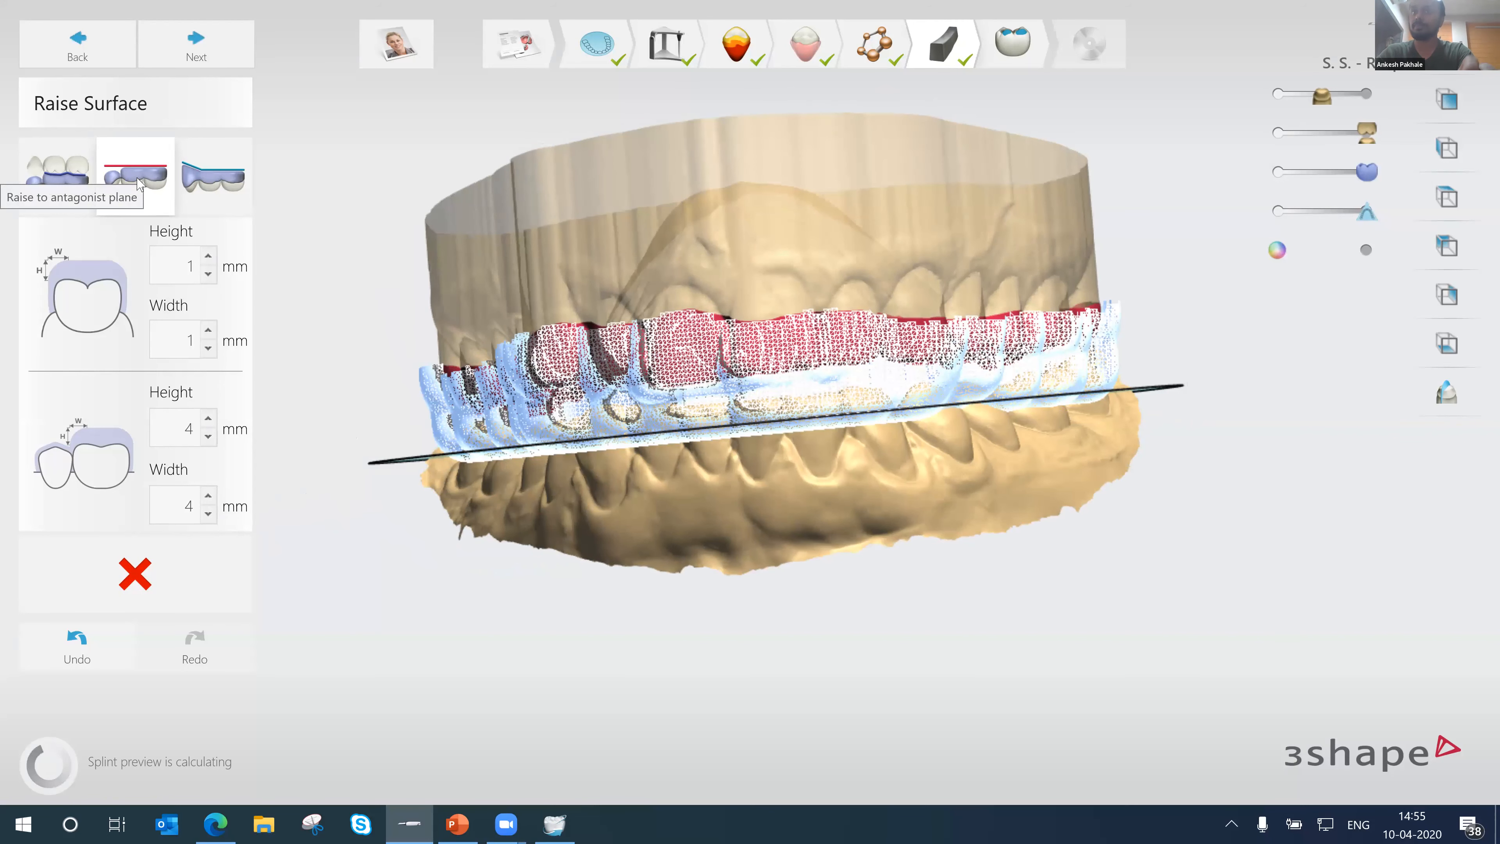
left_click(137, 182)
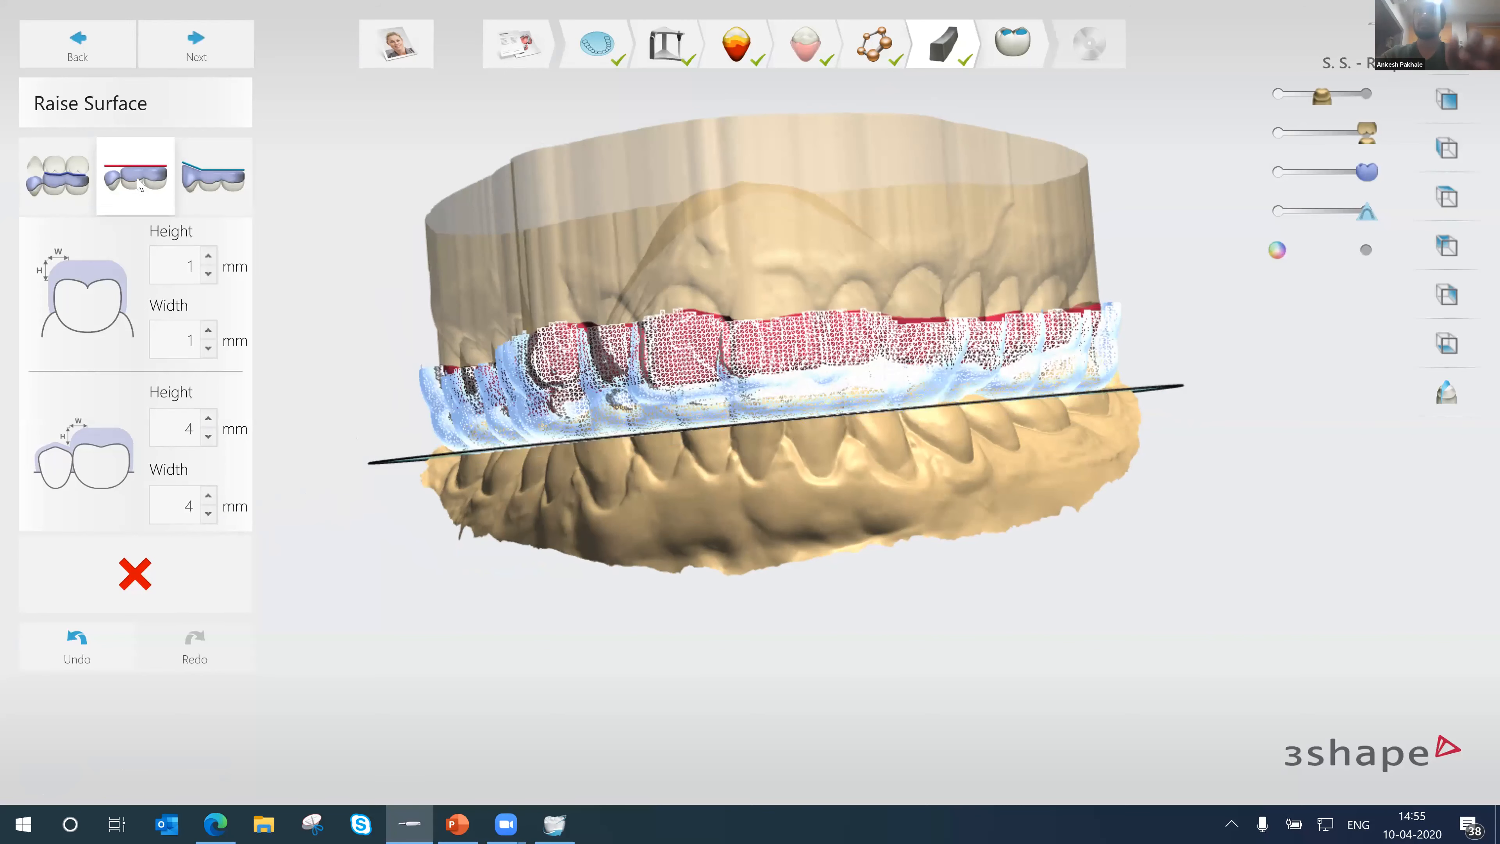
- Proceed to Adapt Design, show the opposing jaw and run the articulation with all movements allowed
left_click(201, 57)
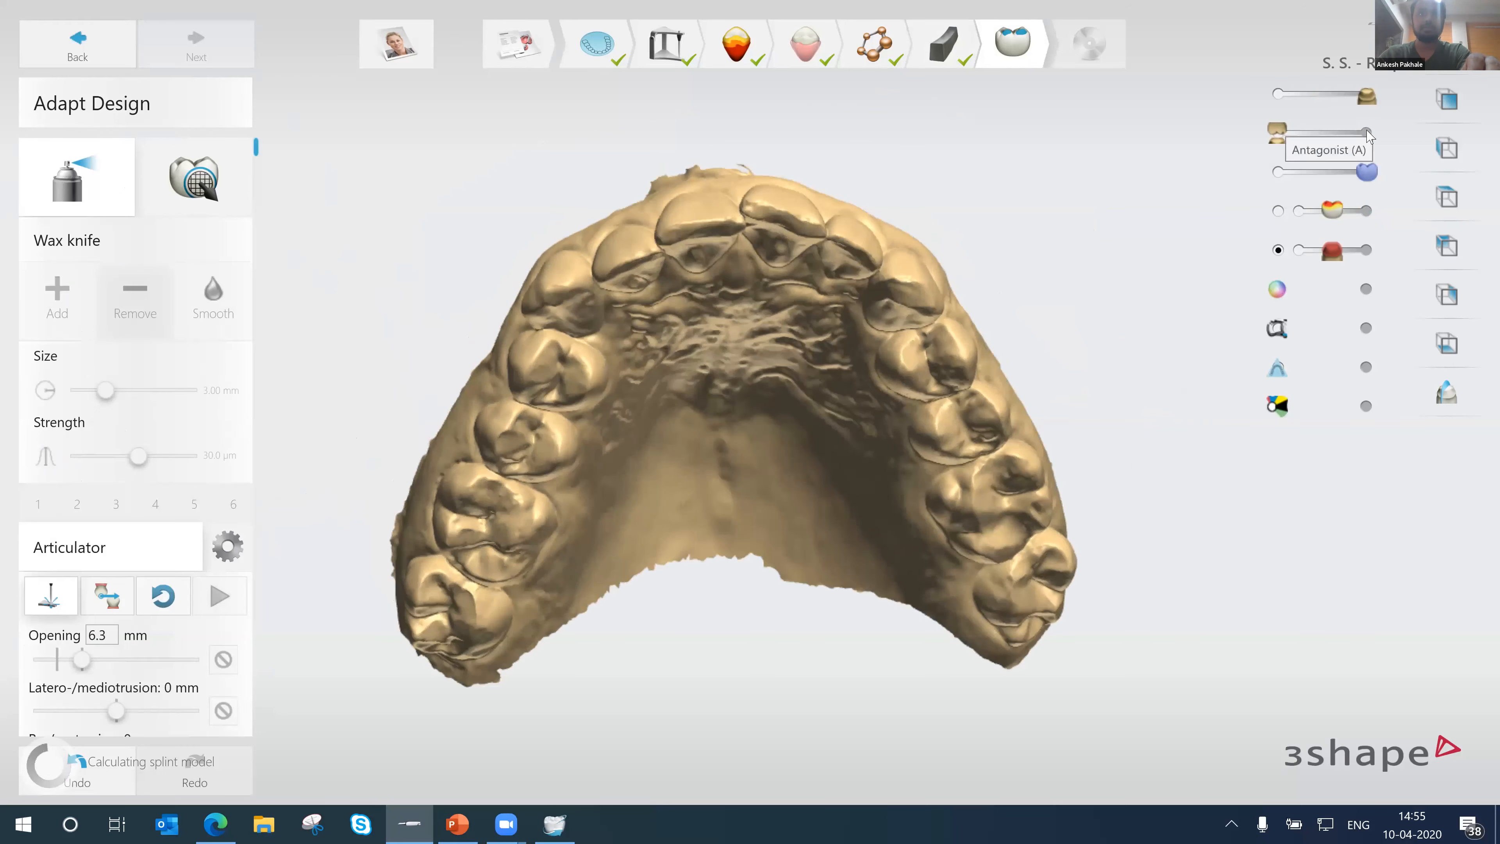
scroll(225, 322, "down", 3)
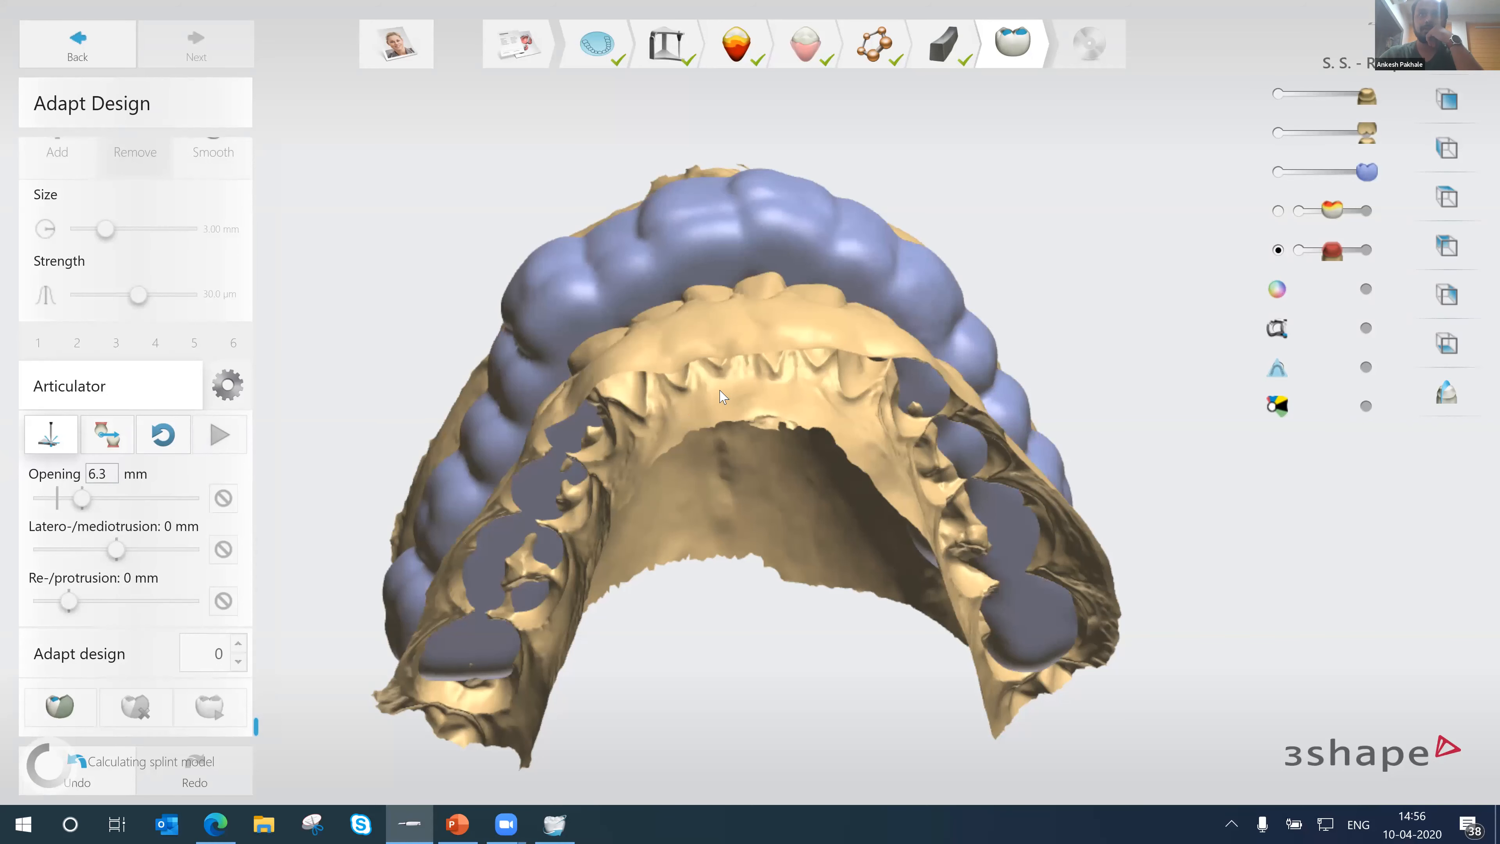
left_click(219, 435)
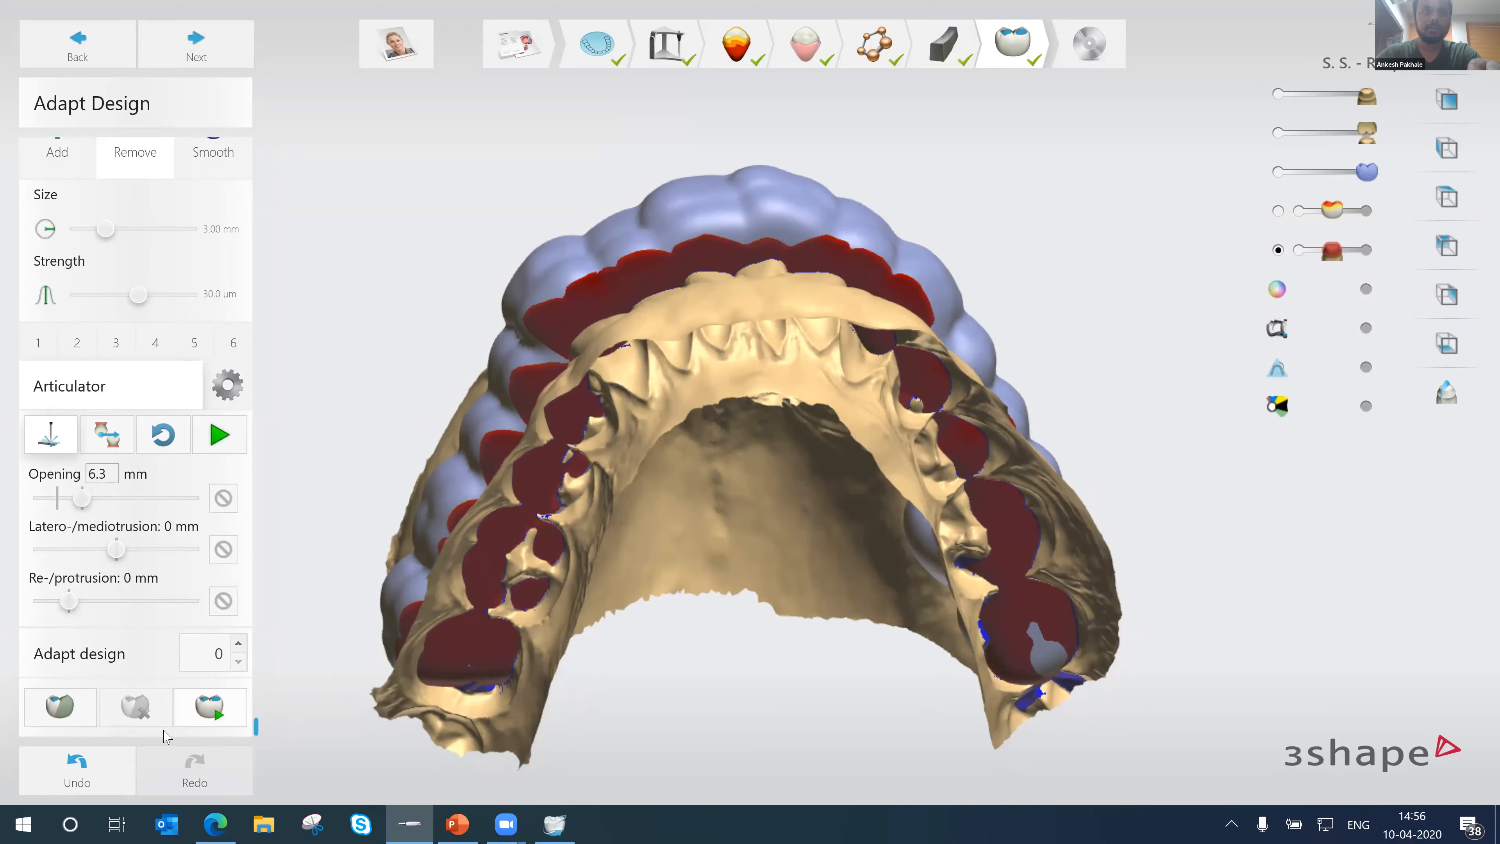
- Block re-/protrusion and latero-/mediotrusion, then run the articulation with only the opening movement
left_click(227, 603)
left_click(223, 549)
left_click(219, 434)
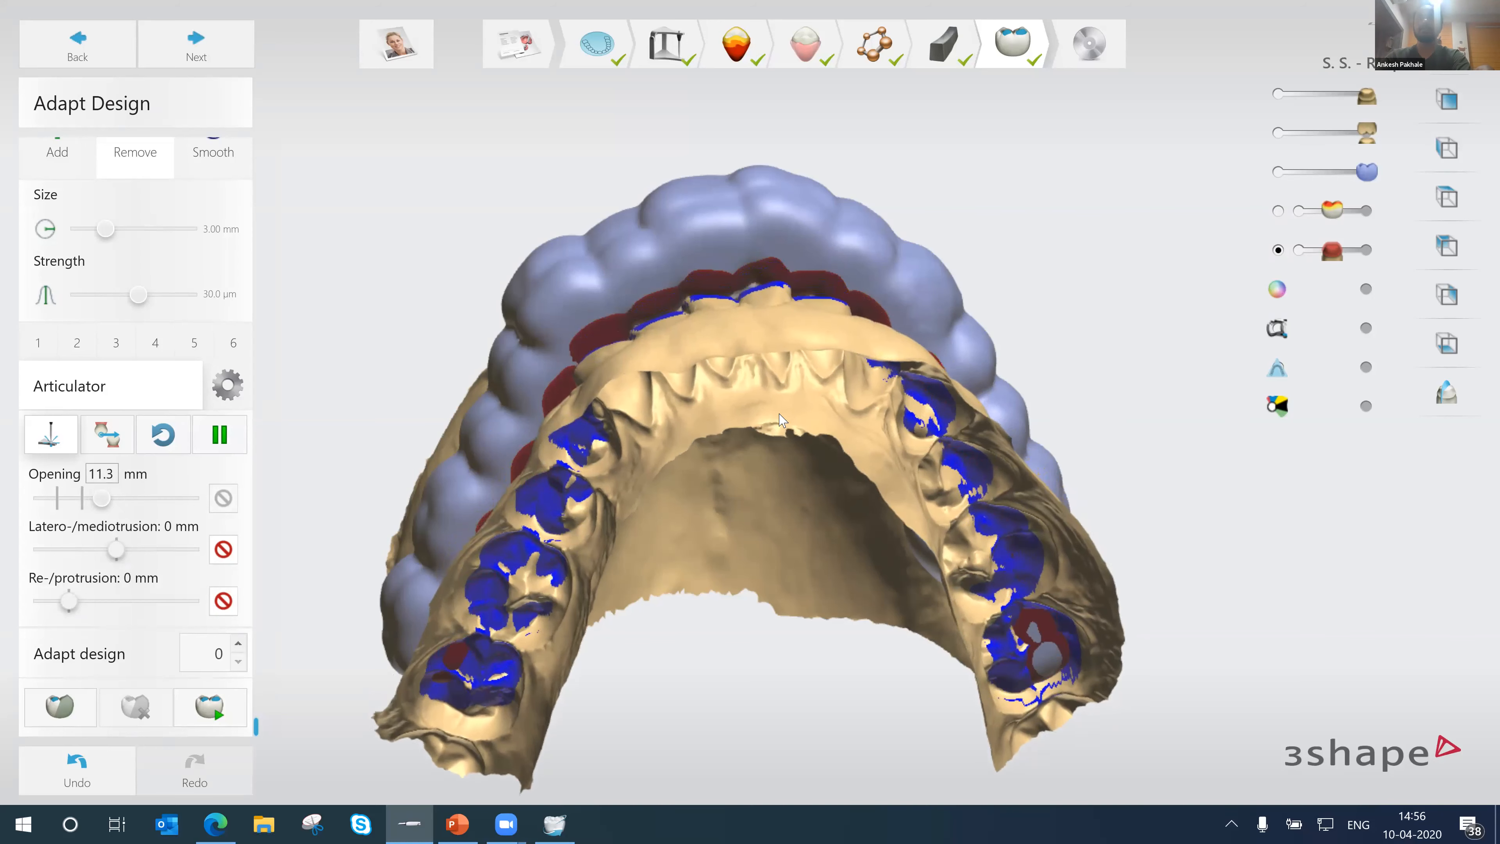
right_click_drag(803, 304, 802, 405)
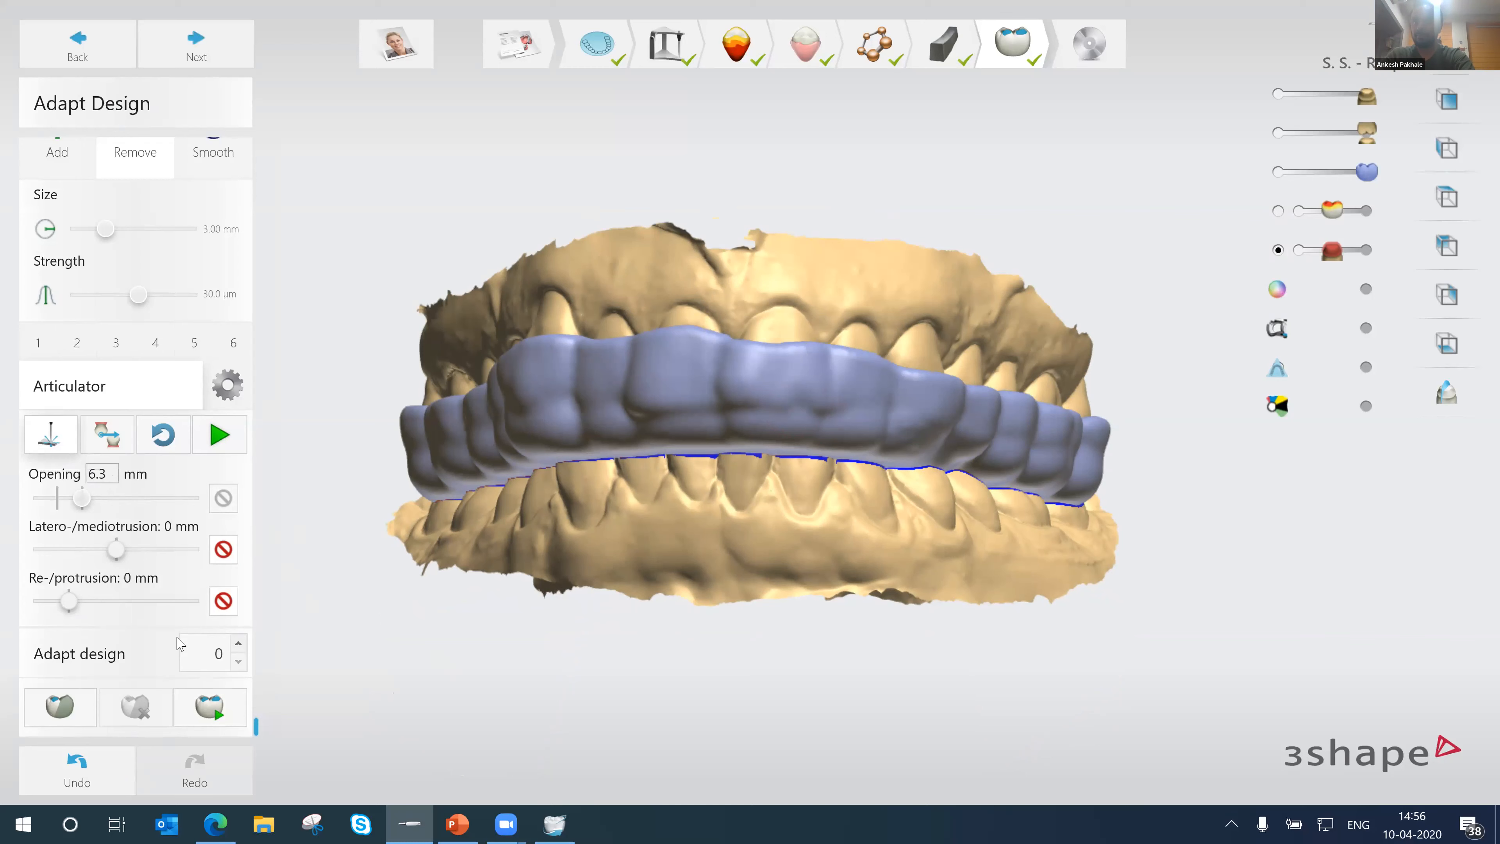
- Adapt the design to the opening movement, then hide the opposing jaw to view the splint's biting surface
right_click_drag(695, 484, 703, 426)
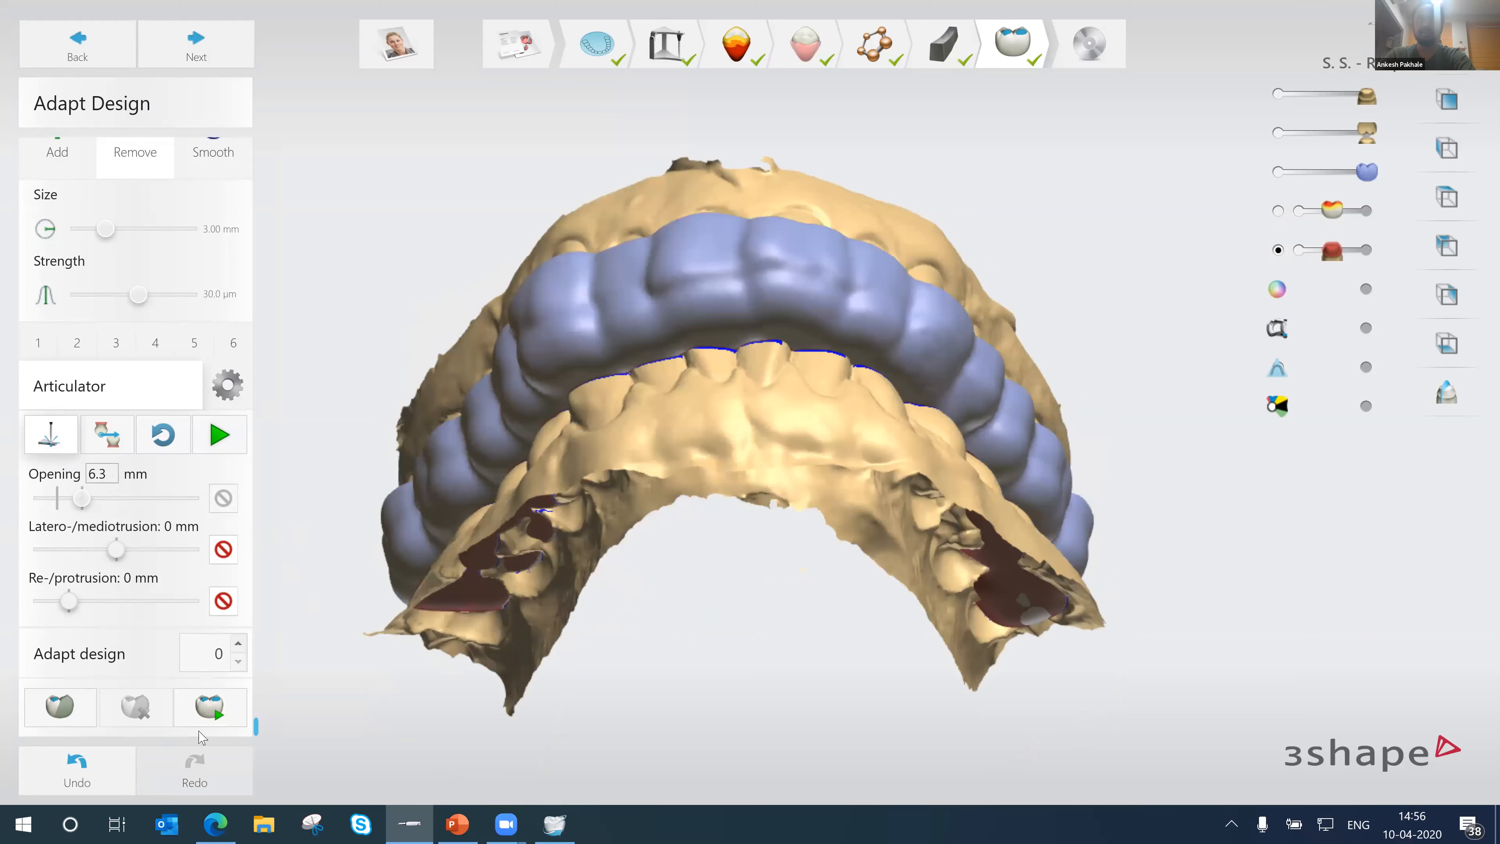
left_click(223, 712)
left_click(1291, 131)
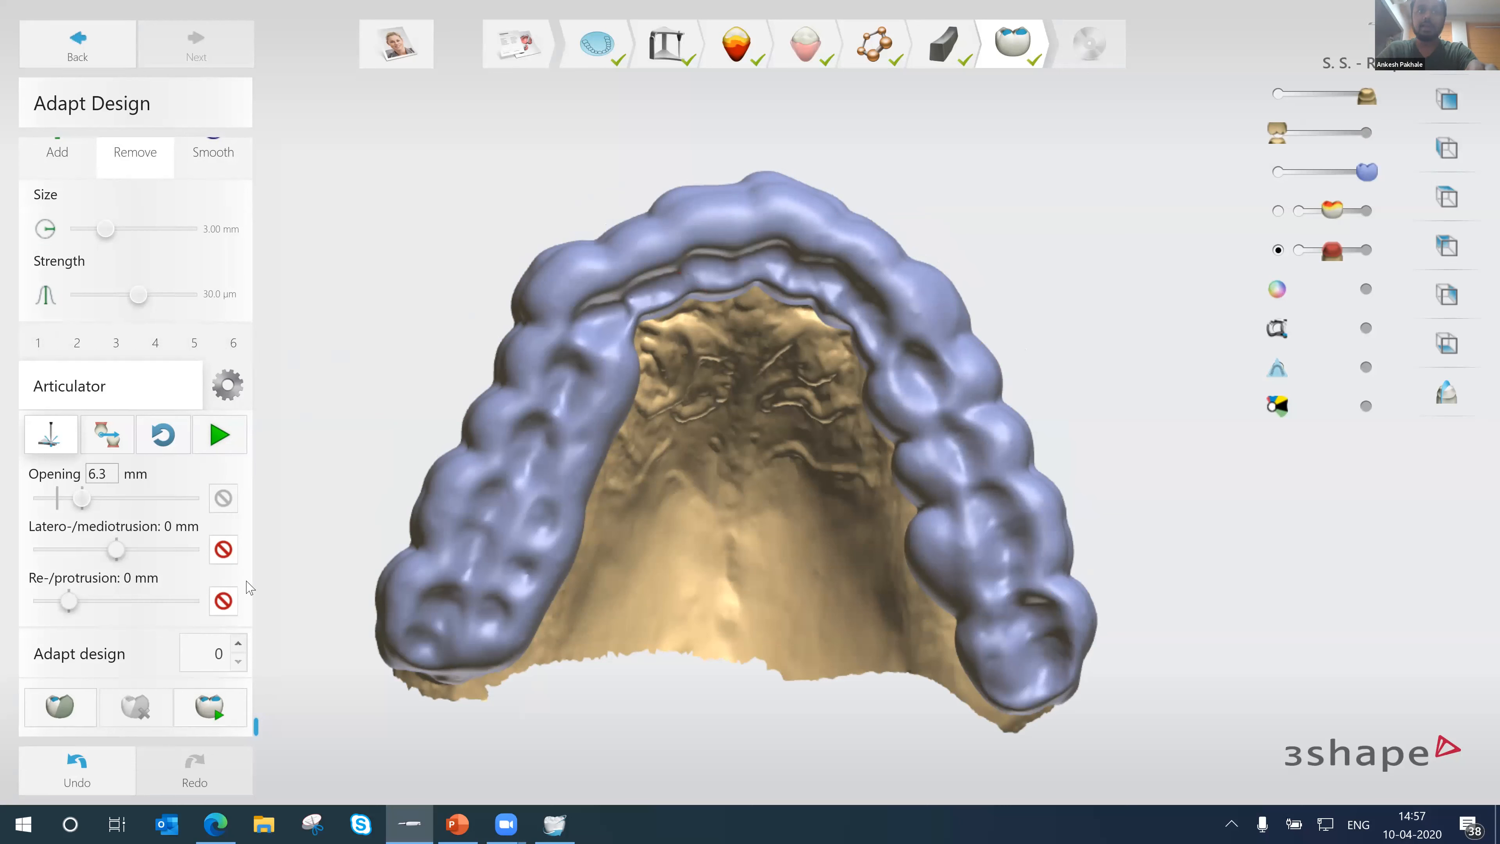
- Allow latero-/mediotrusion again, show the opposing jaw and adapt the design to the articulator movements
left_click(224, 551)
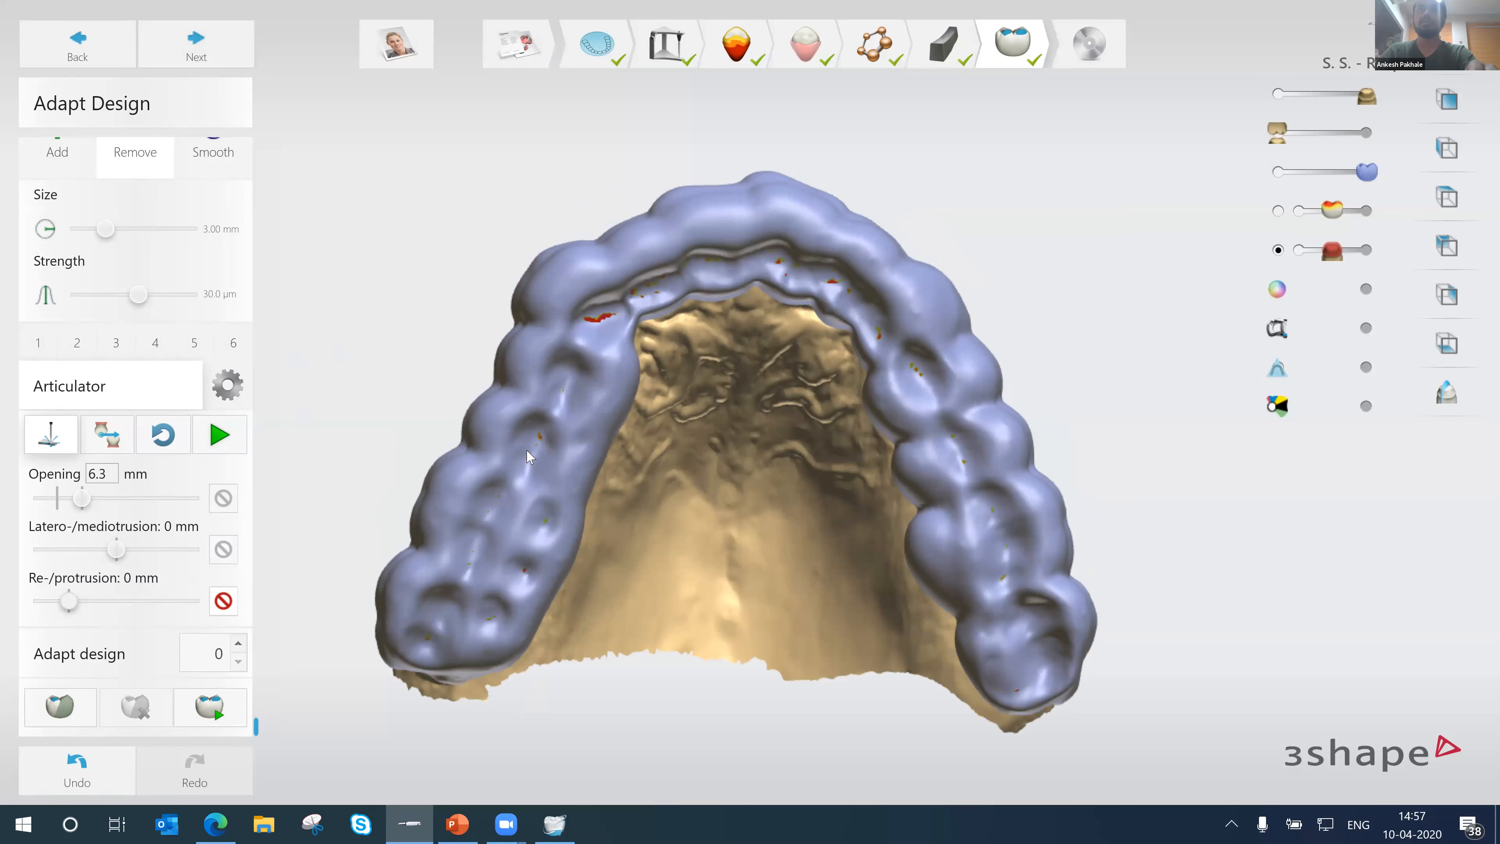
left_click(1418, 152)
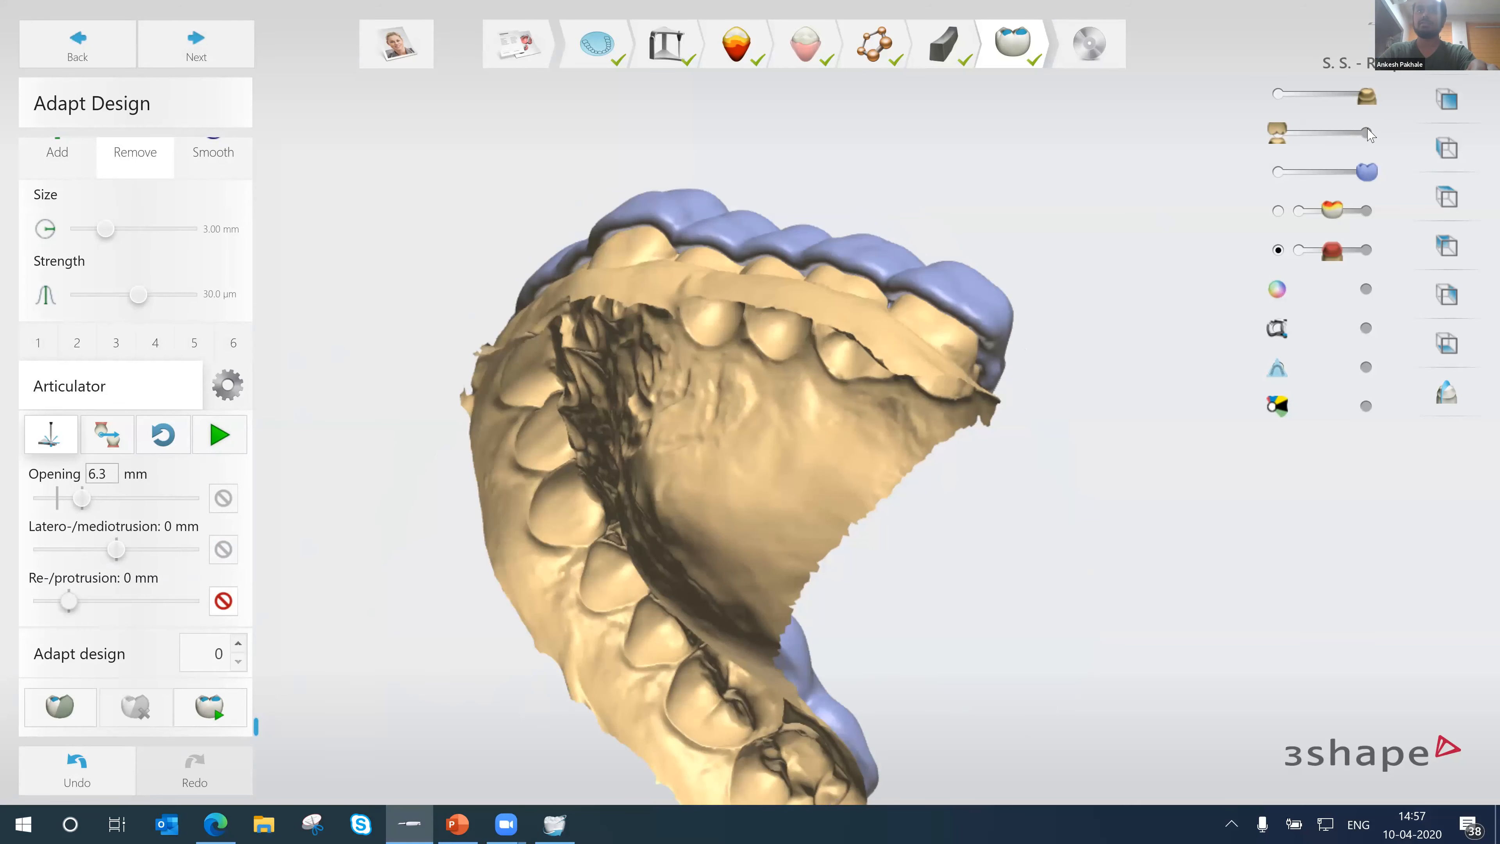
right_click_drag(672, 585, 735, 698)
left_click(211, 717)
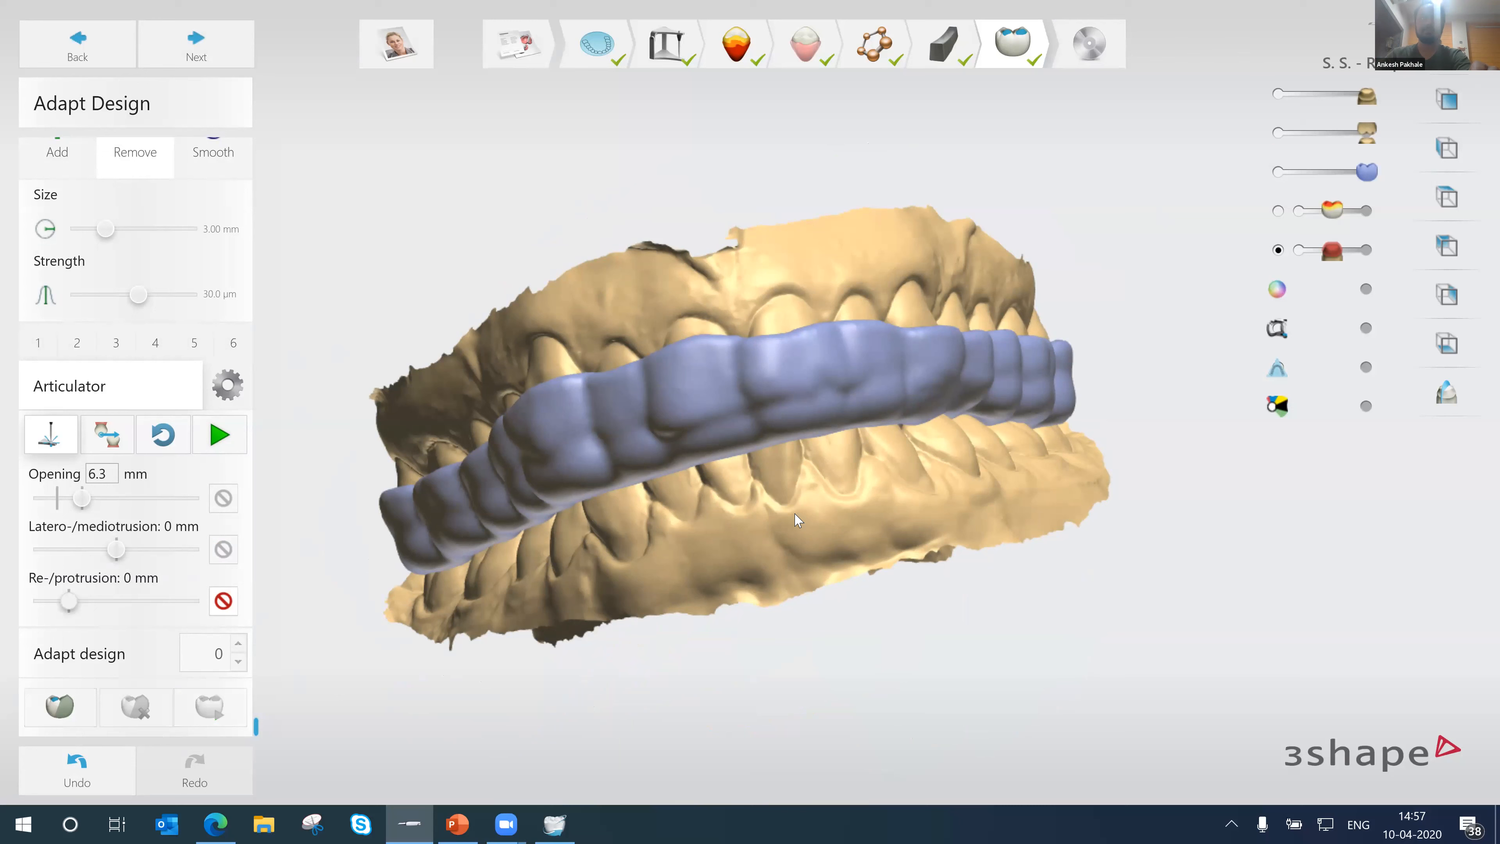
- Run the articulation with re-/protrusion still blocked and view the jaws from the biting side
left_click(241, 439)
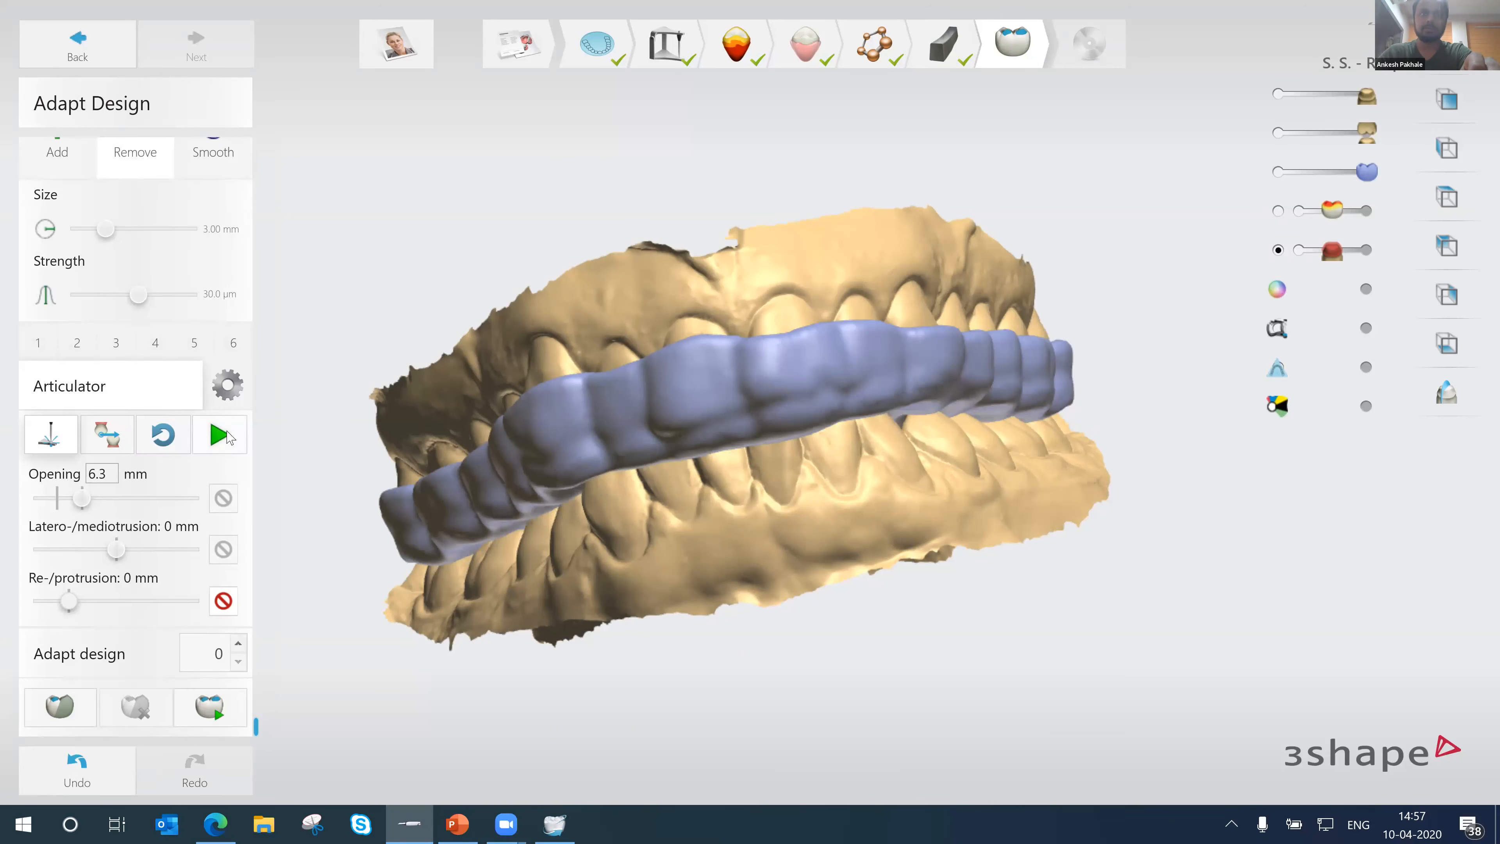
left_click(228, 437)
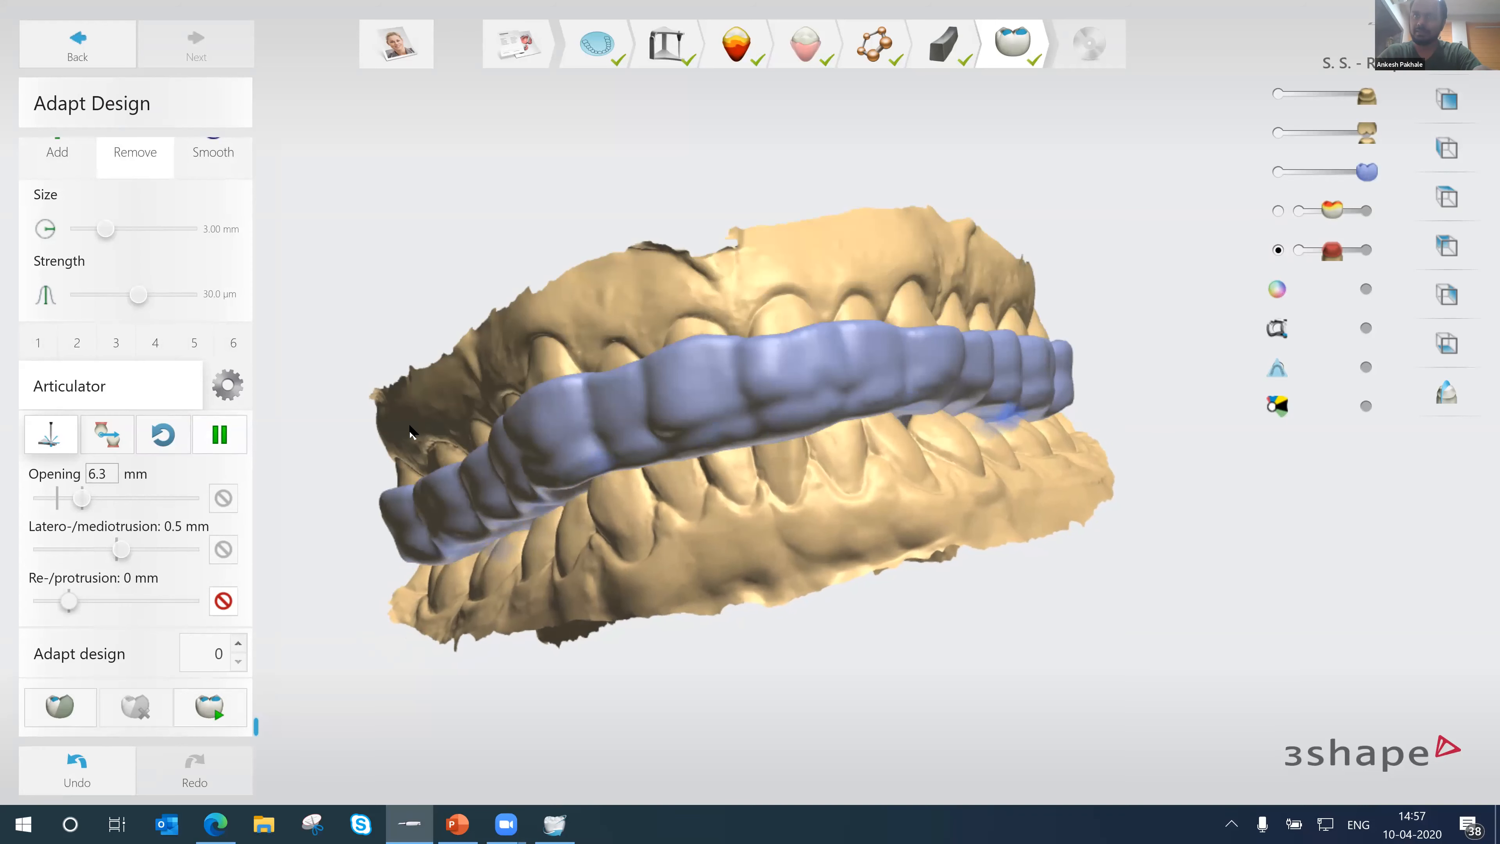
right_click_drag(692, 501, 530, 369)
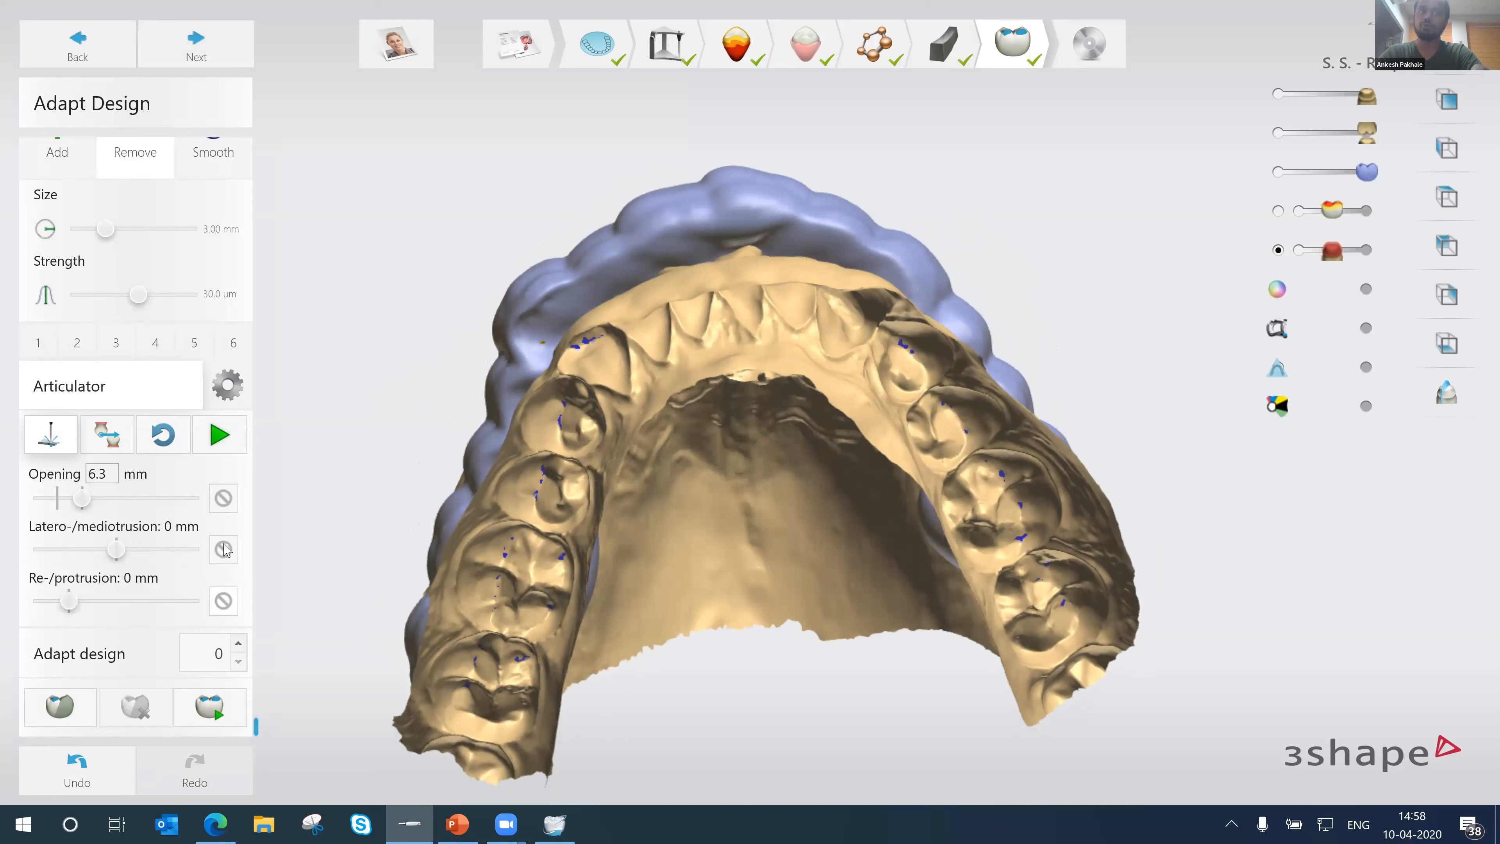
- Run the articulation with all movements allowed and adapt the design to the contacts
left_click(219, 436)
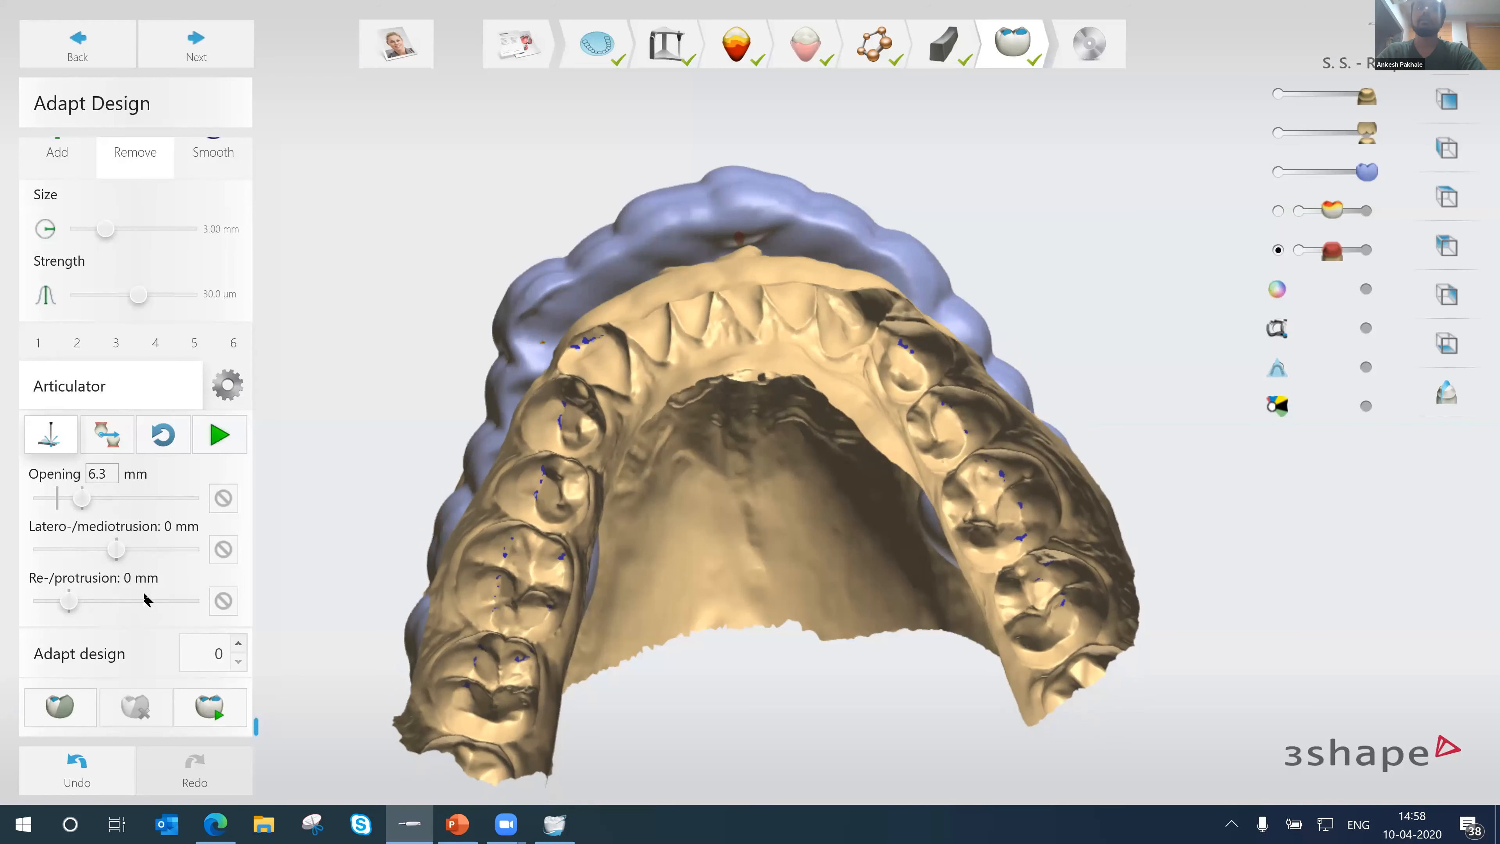
left_click(214, 713)
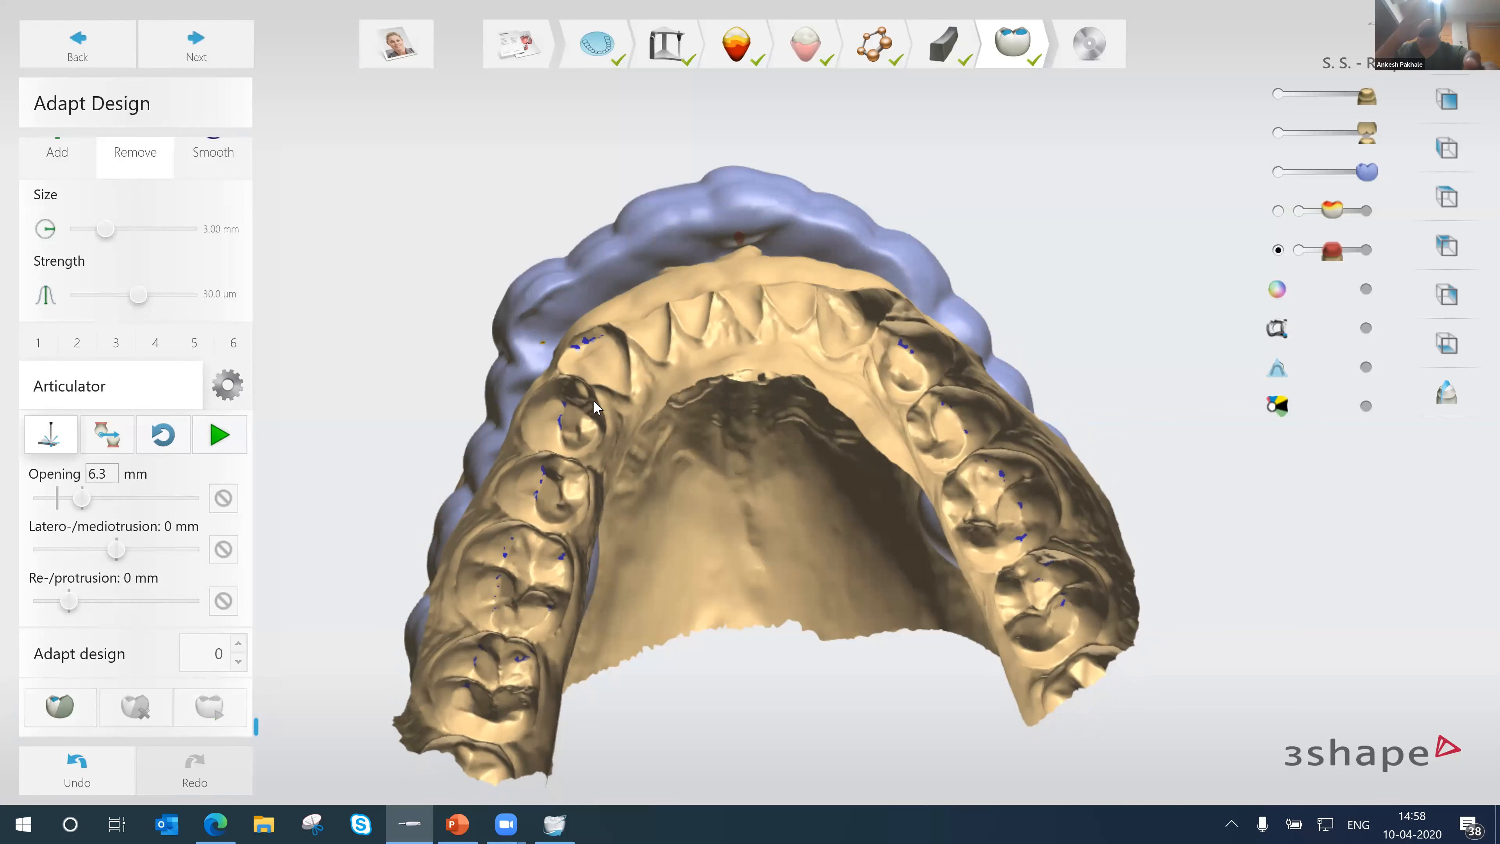
left_click(53, 714)
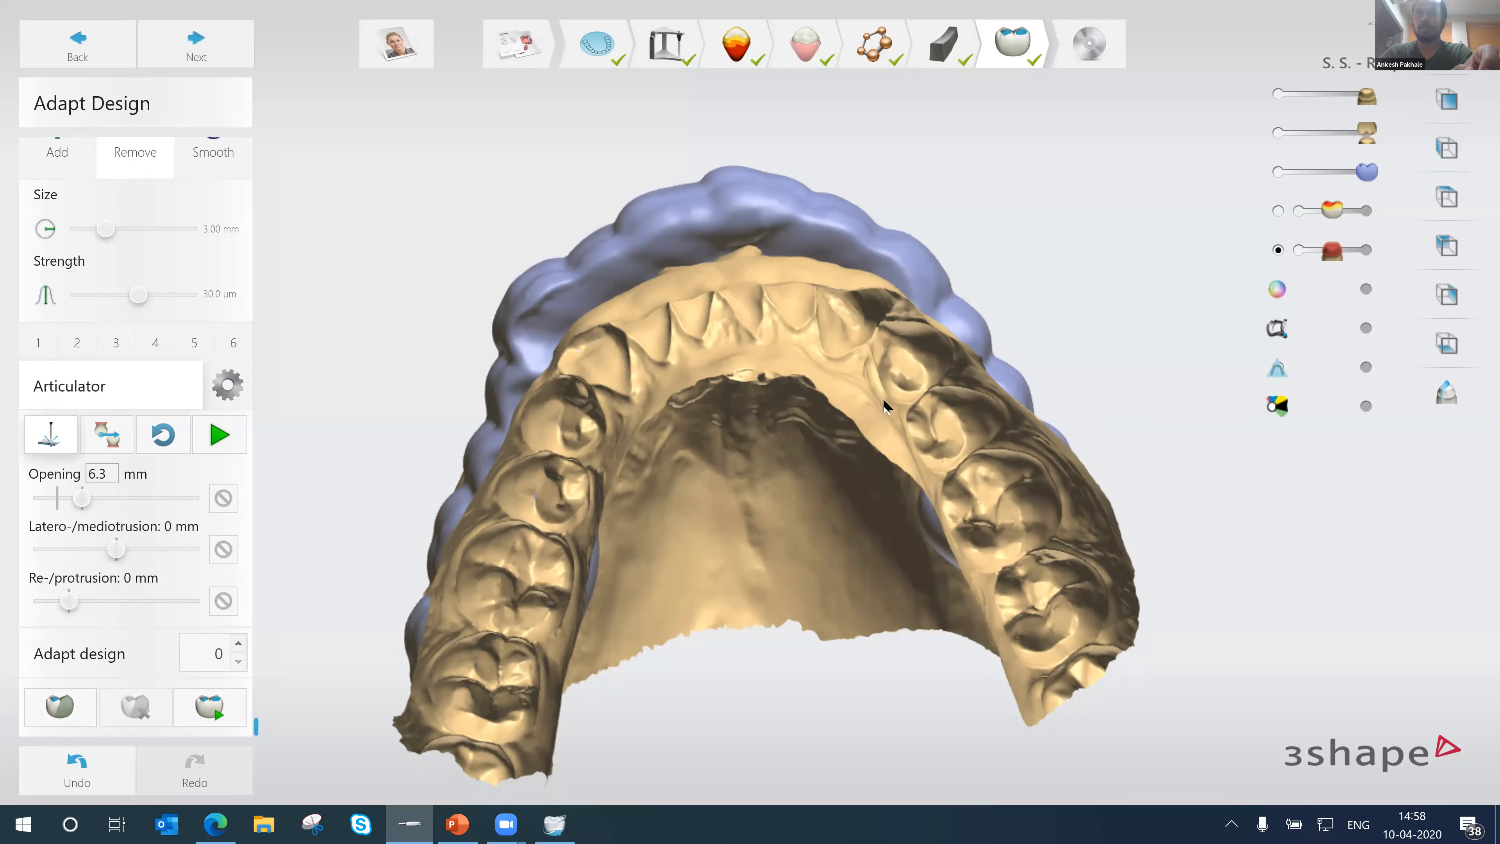
- Hide the opposing jaw and smooth the inner edge of the splint's front section with the wax knife
key("a")
right_click_drag(870, 324, 839, 370)
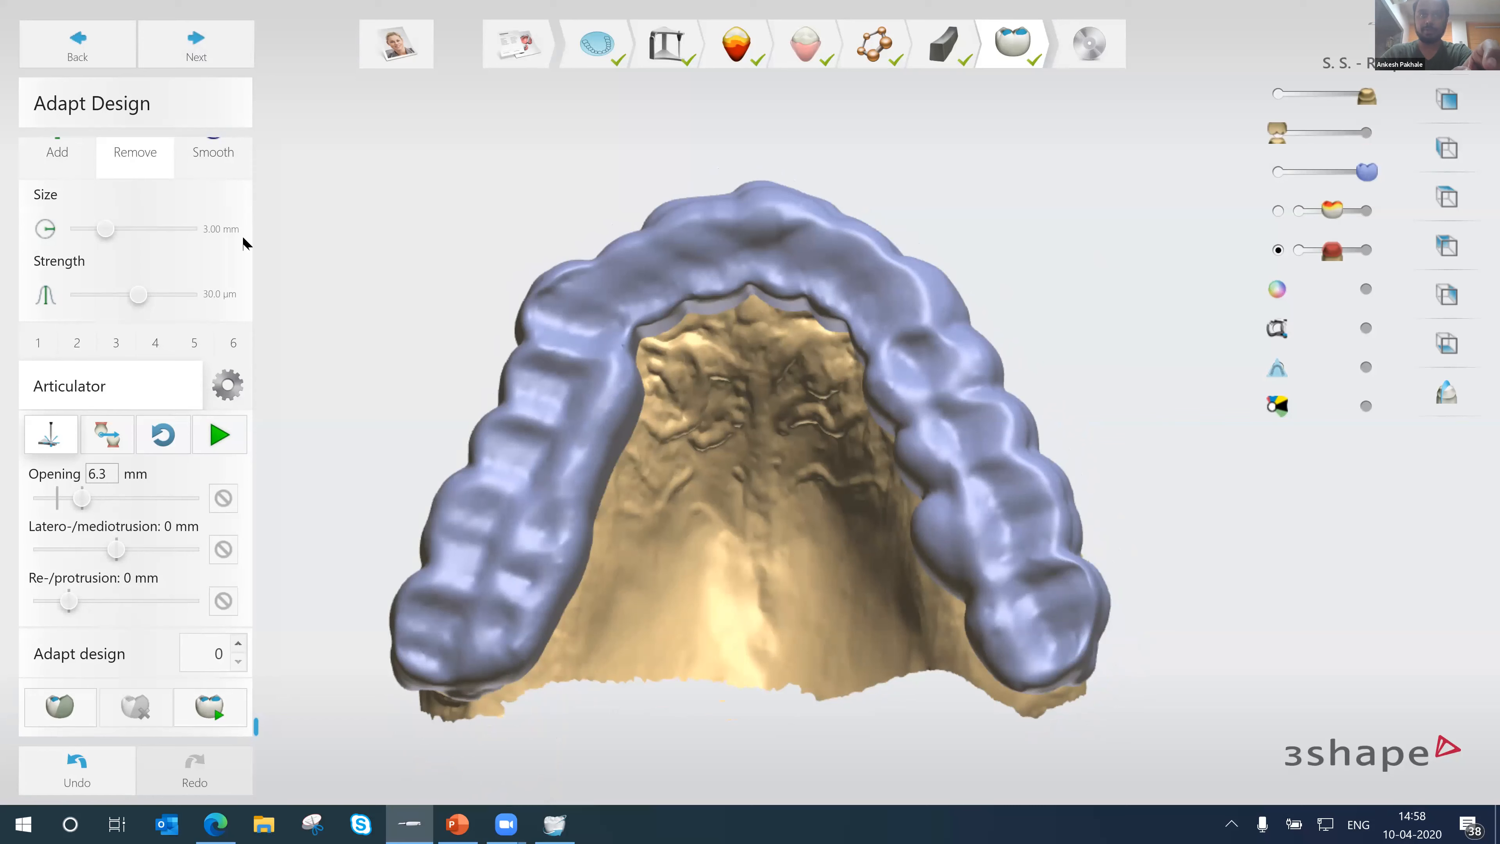
scroll(211, 272, "up", 3)
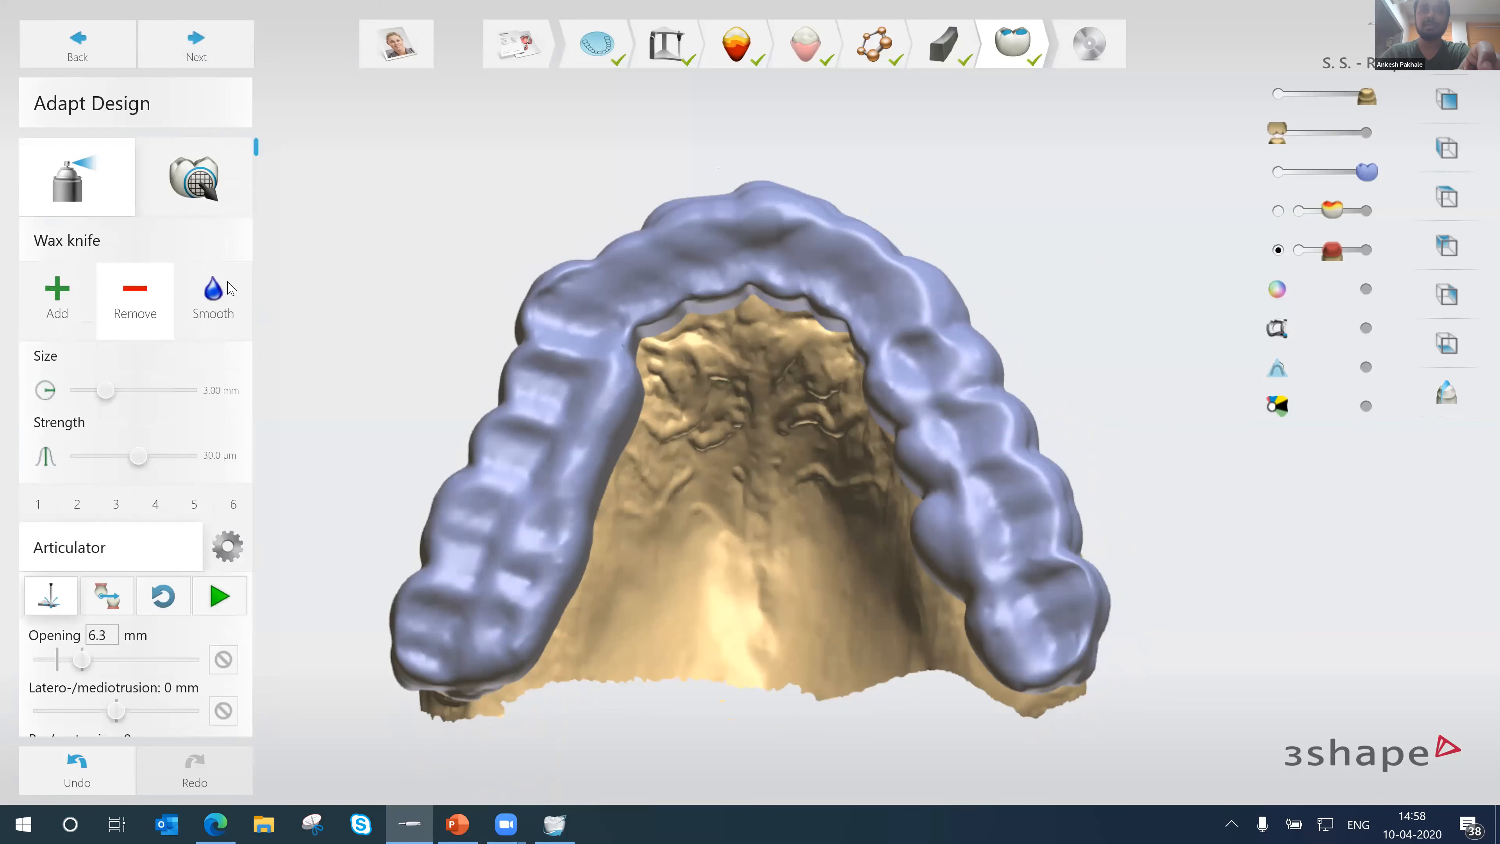
left_click(216, 302)
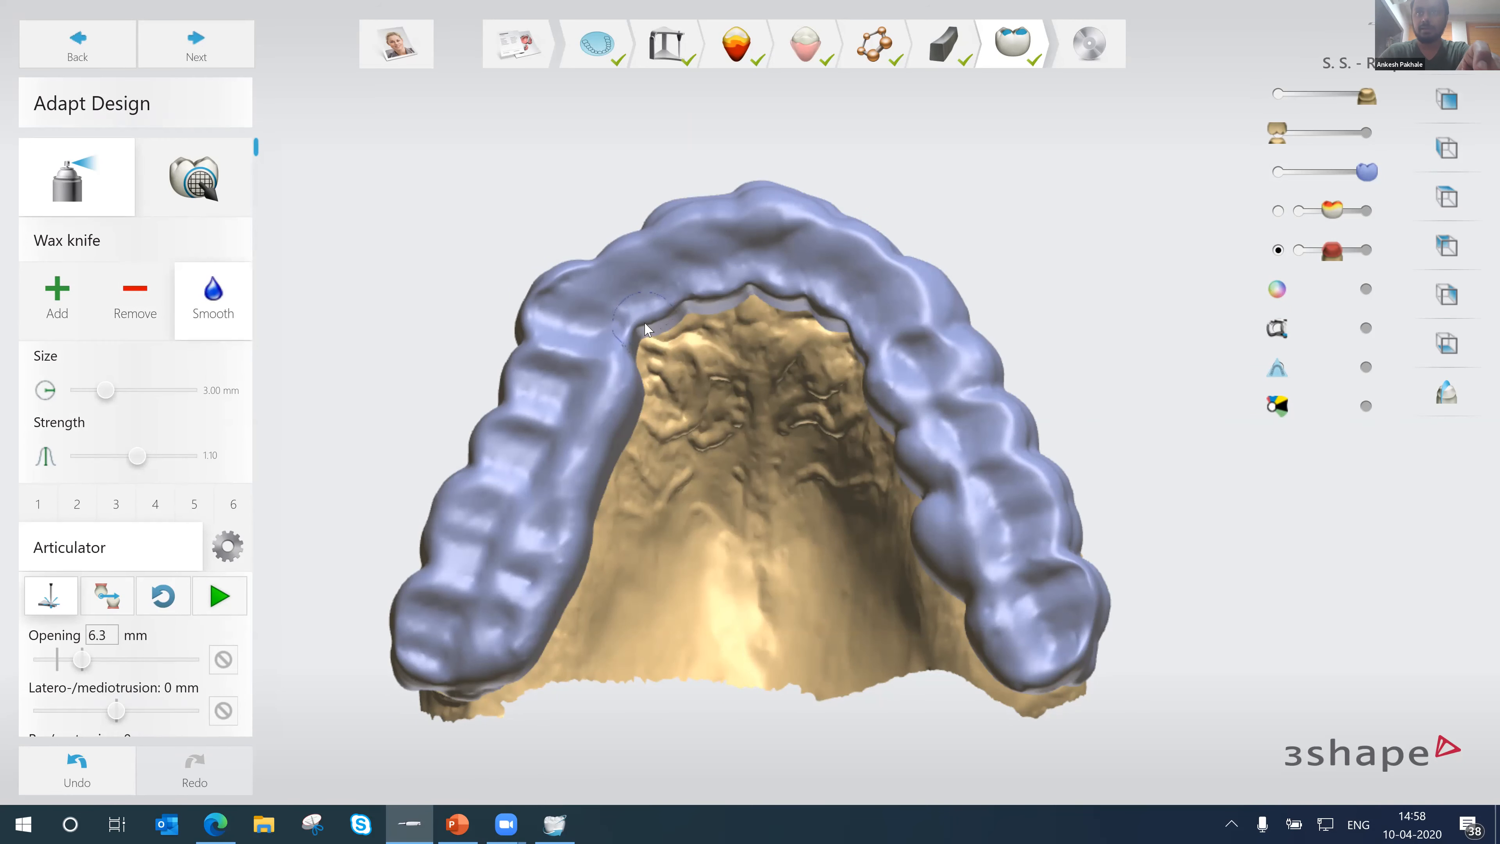
left_click_drag(760, 286, 823, 307)
right_click_drag(868, 328, 842, 336)
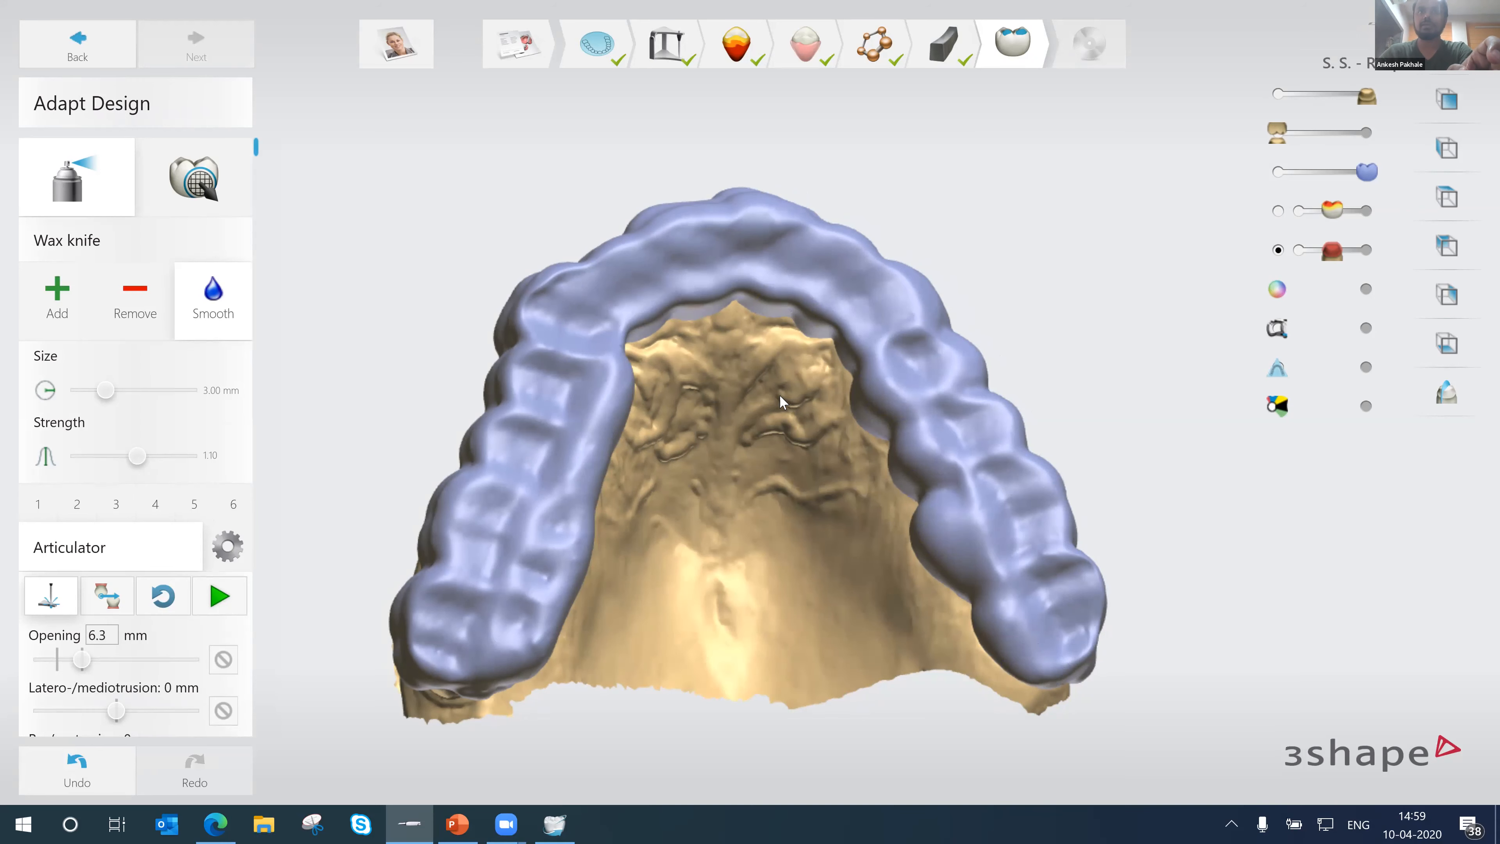
- Remove material with the 3 mm wax knife from a spot on the outer front of the splint
mouse_move(777, 395)
right_mouse_down()
mouse_move(752, 309)
mouse_move(763, 277)
right_mouse_up()
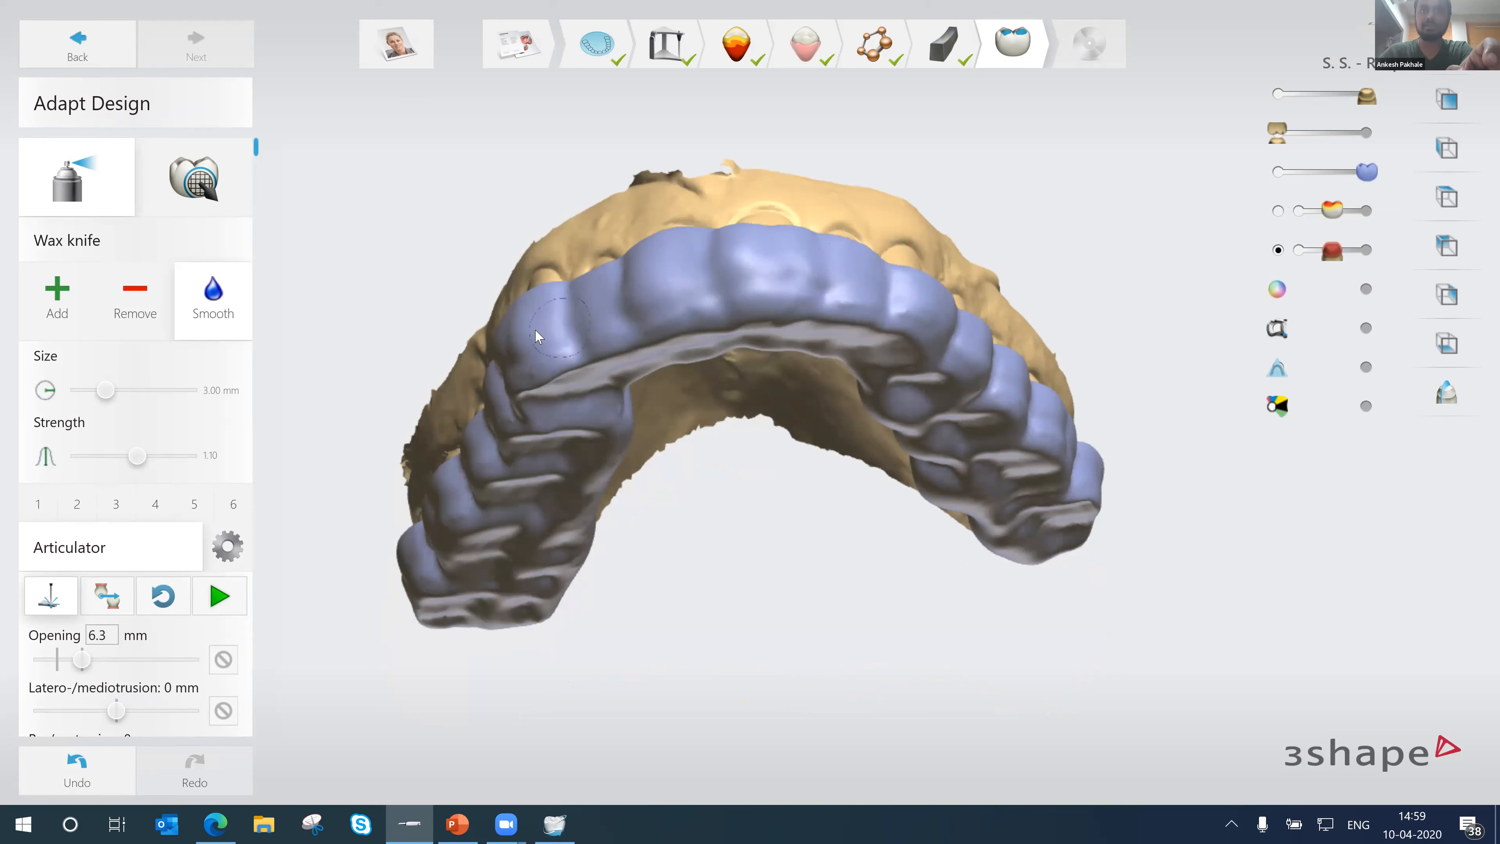
left_click(135, 313)
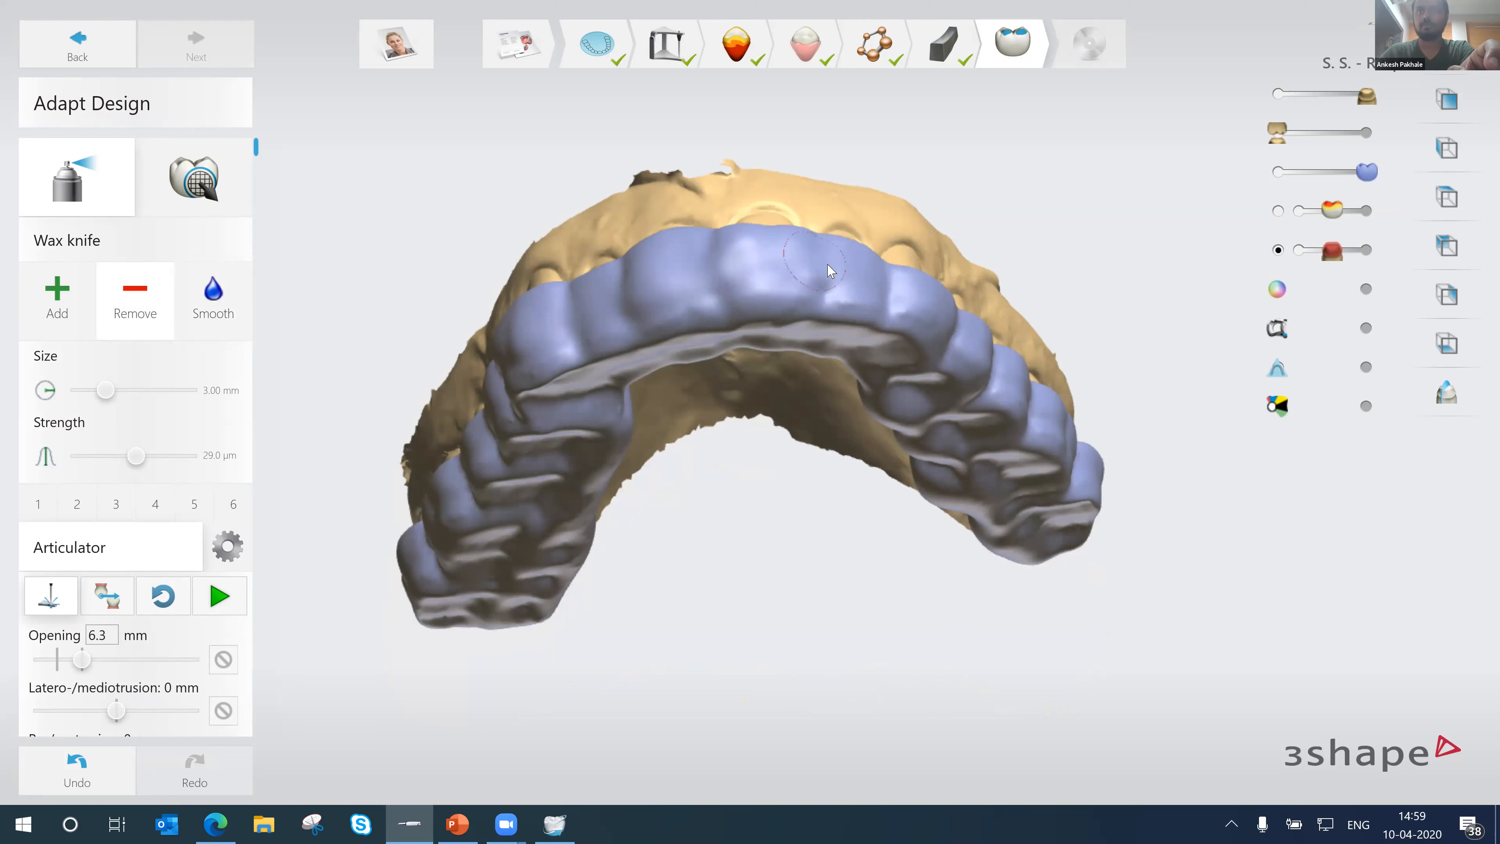
left_click(742, 261)
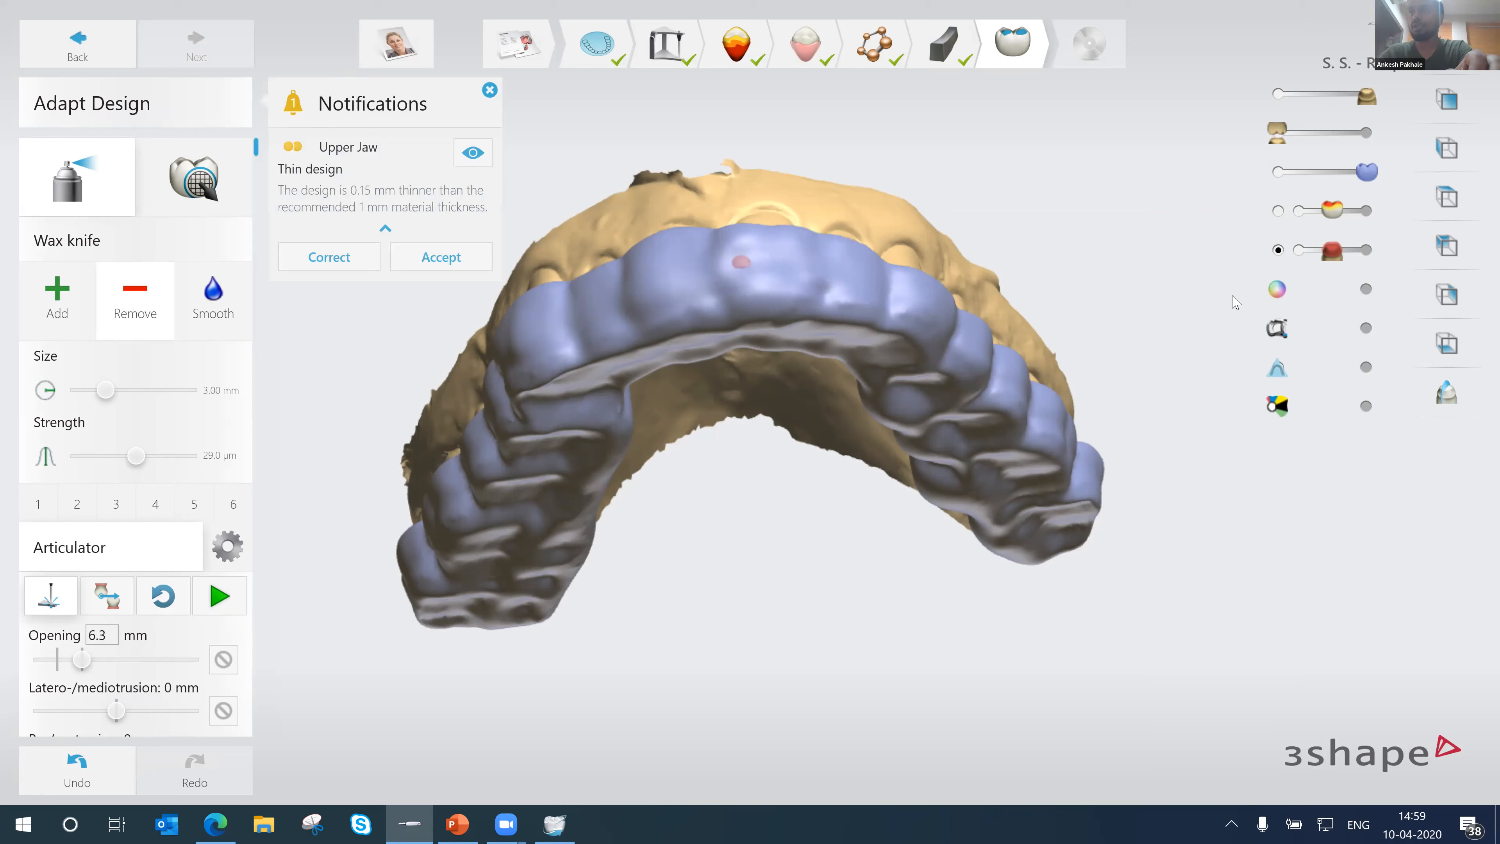
- Draw a cross section through the thin spot on the splint's front and zoom in on its profile
left_click(1446, 393)
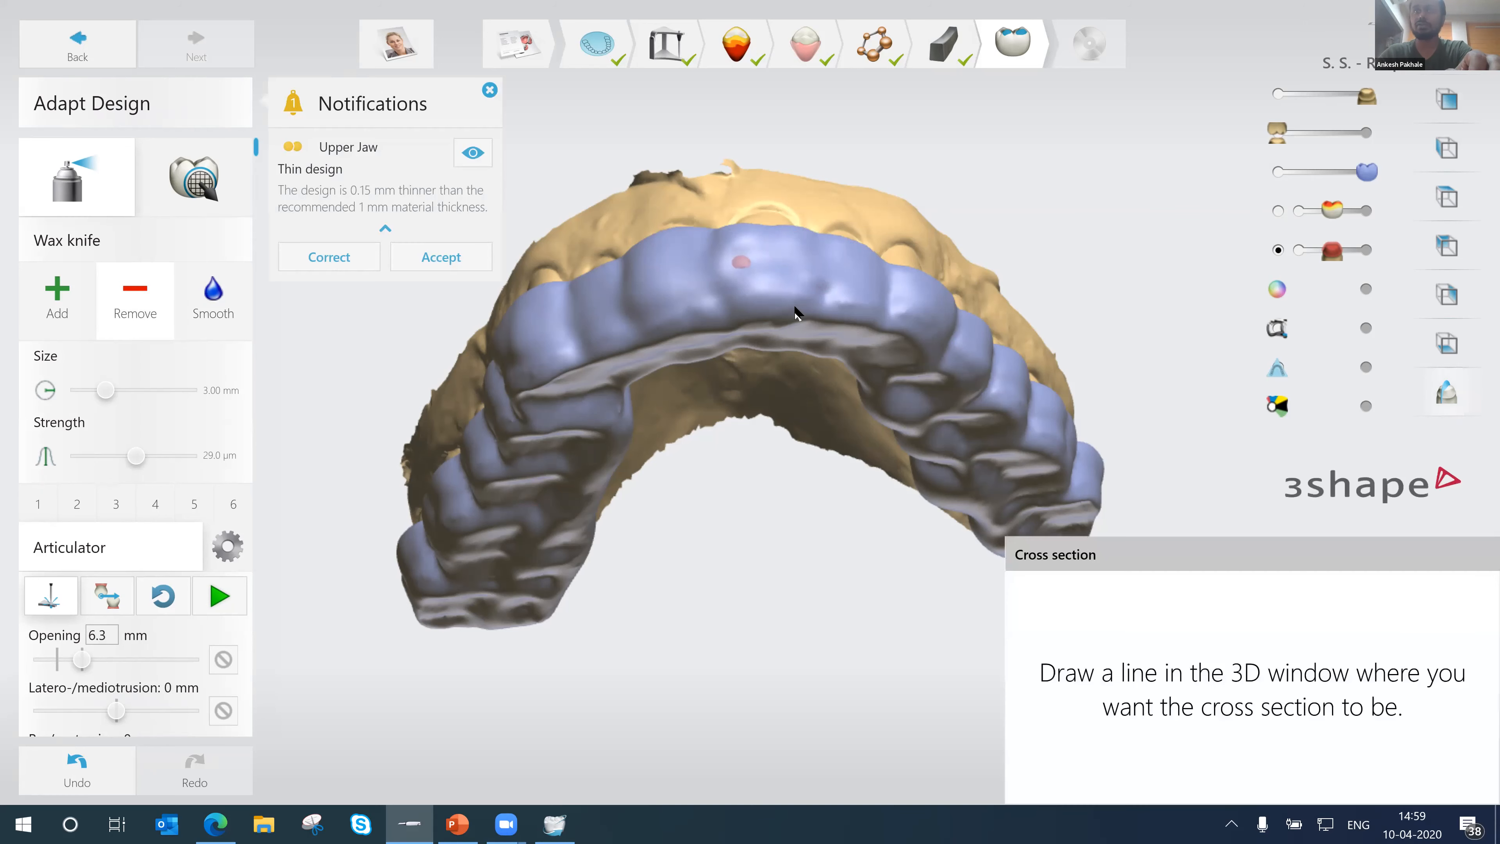
left_click_drag(731, 252, 765, 393)
scroll(1158, 712, "up", 5)
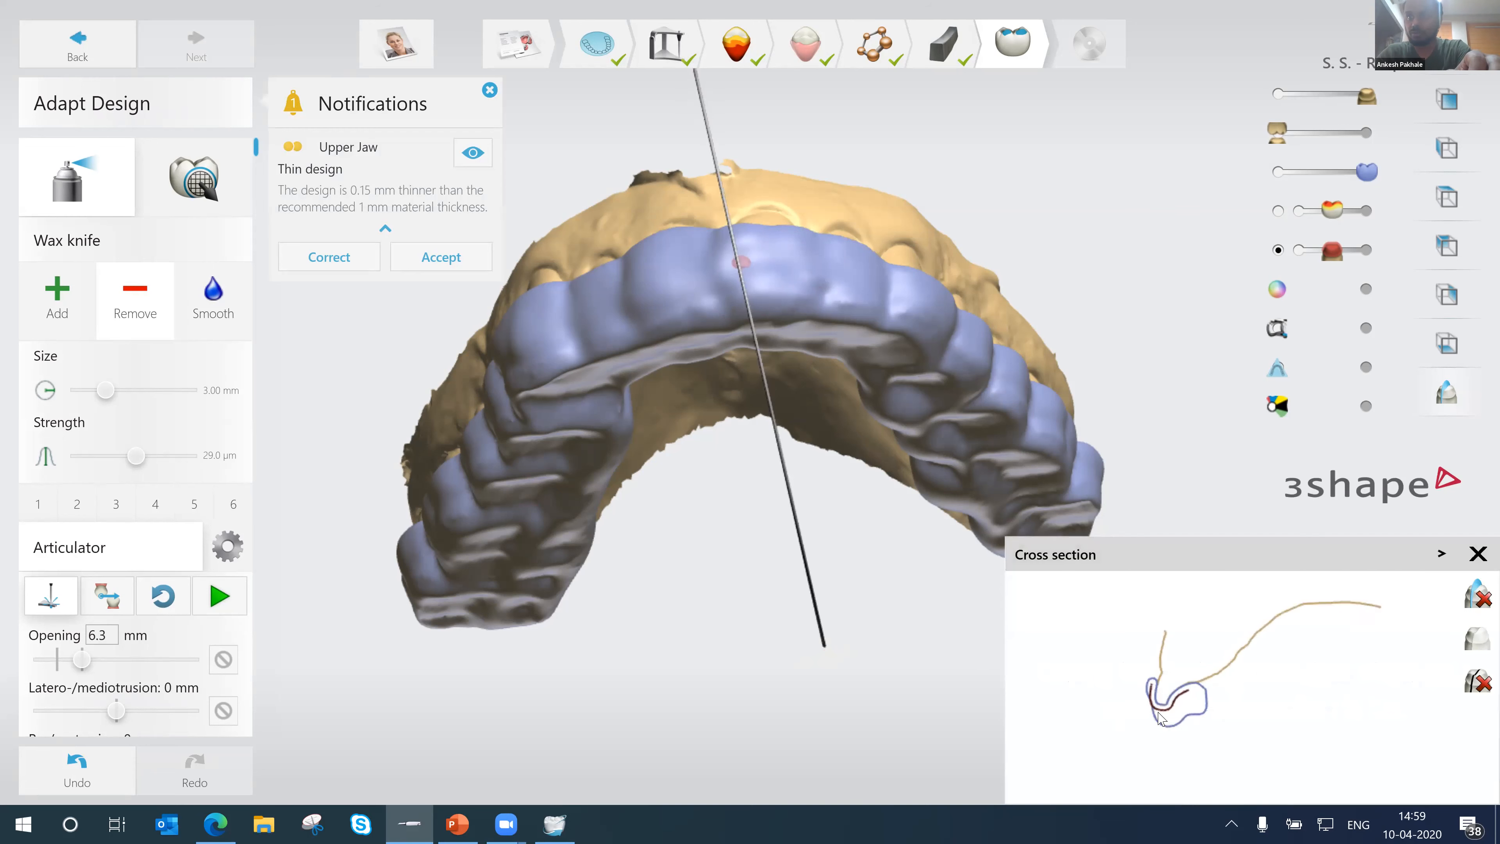
- Examine the thin spot's cross section and correct the thin upper-jaw design to the recommended 1 mm material thickness
scroll(1149, 709, "up", 4)
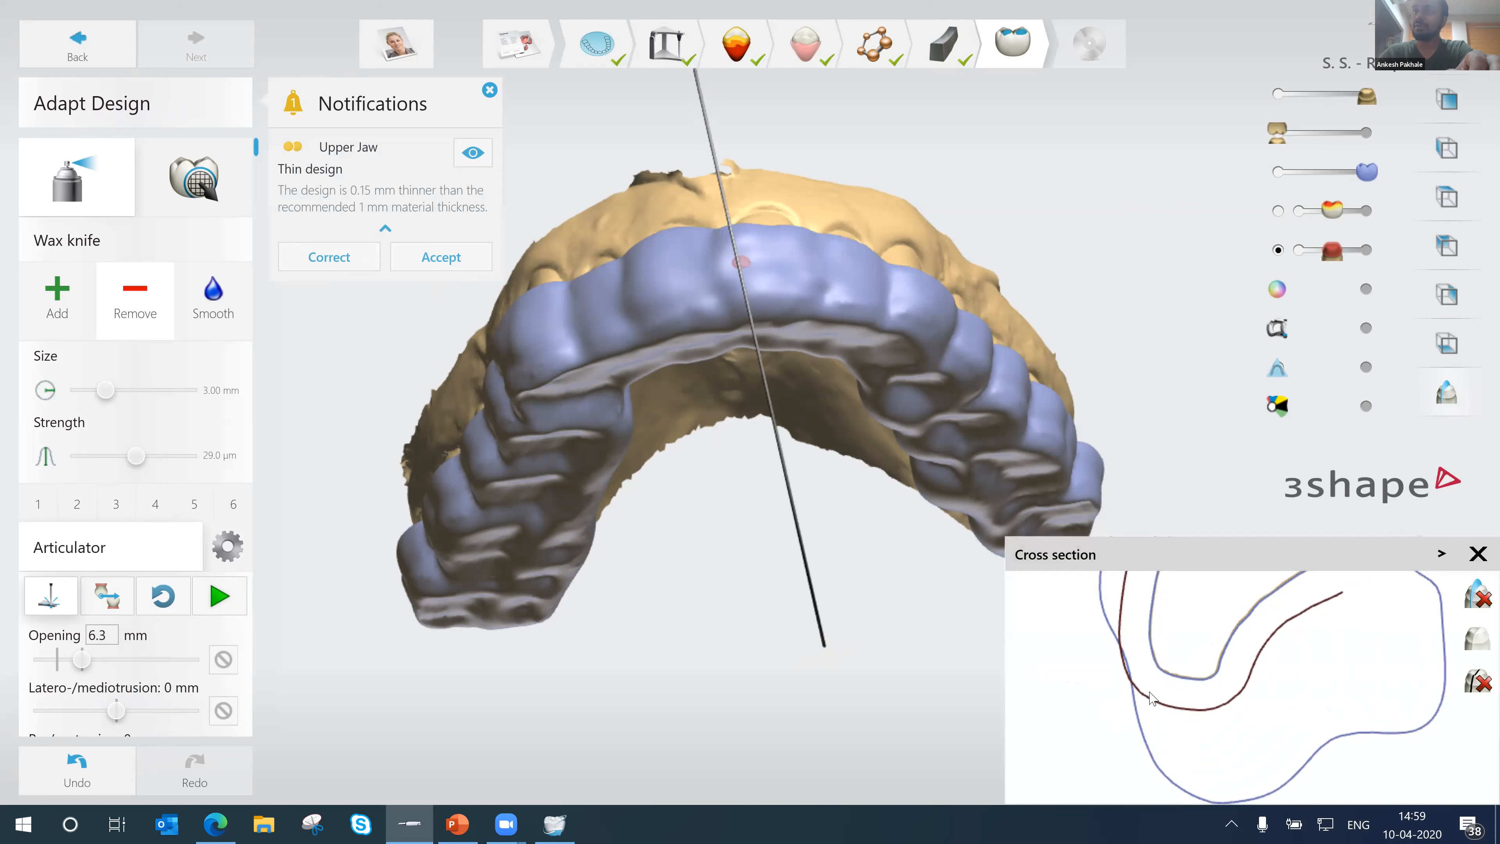
left_click(321, 259)
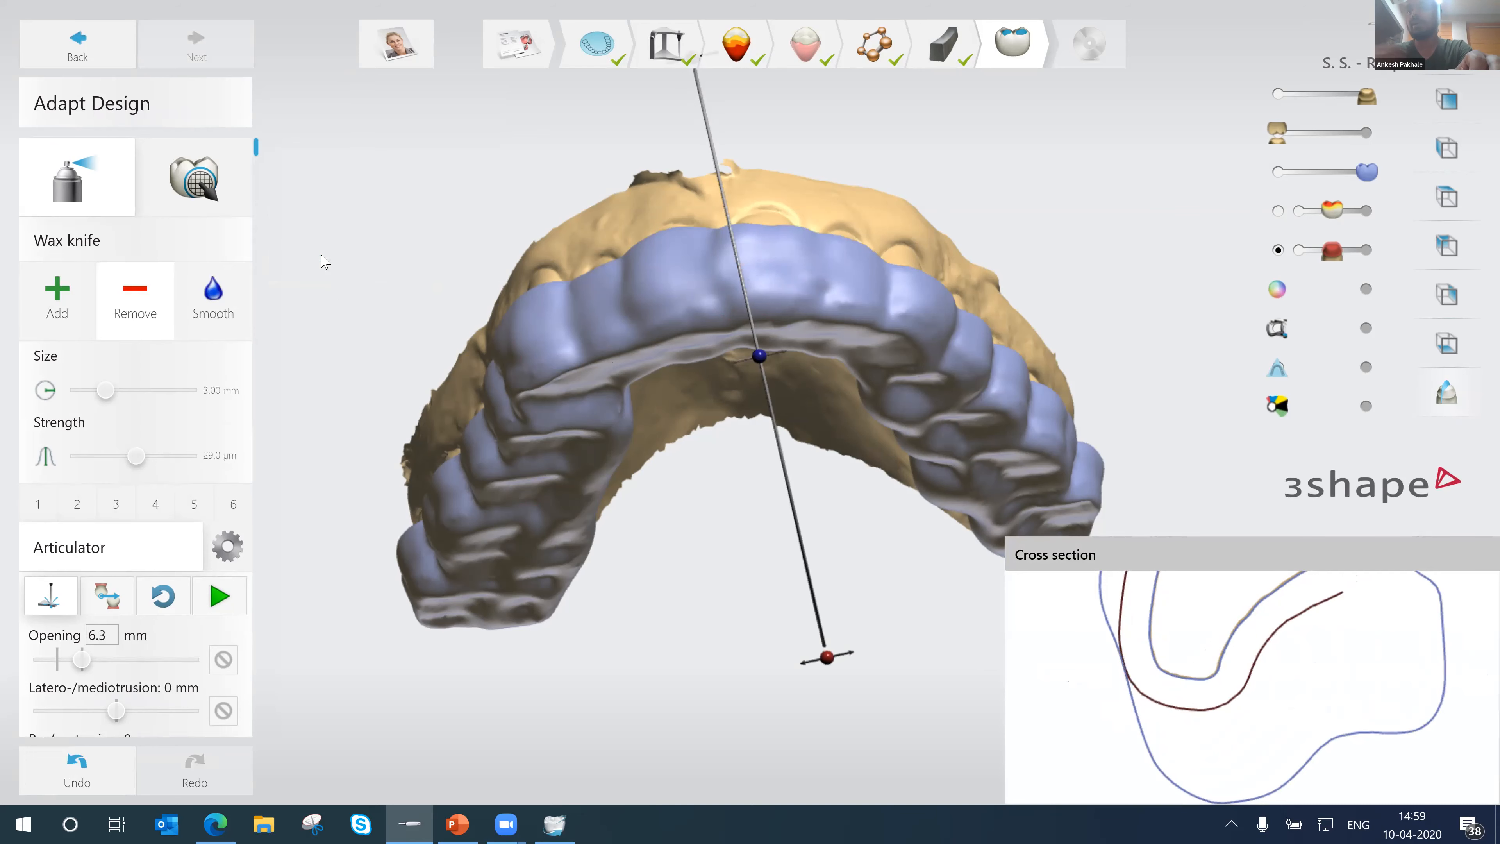
scroll(931, 199, "down", 2)
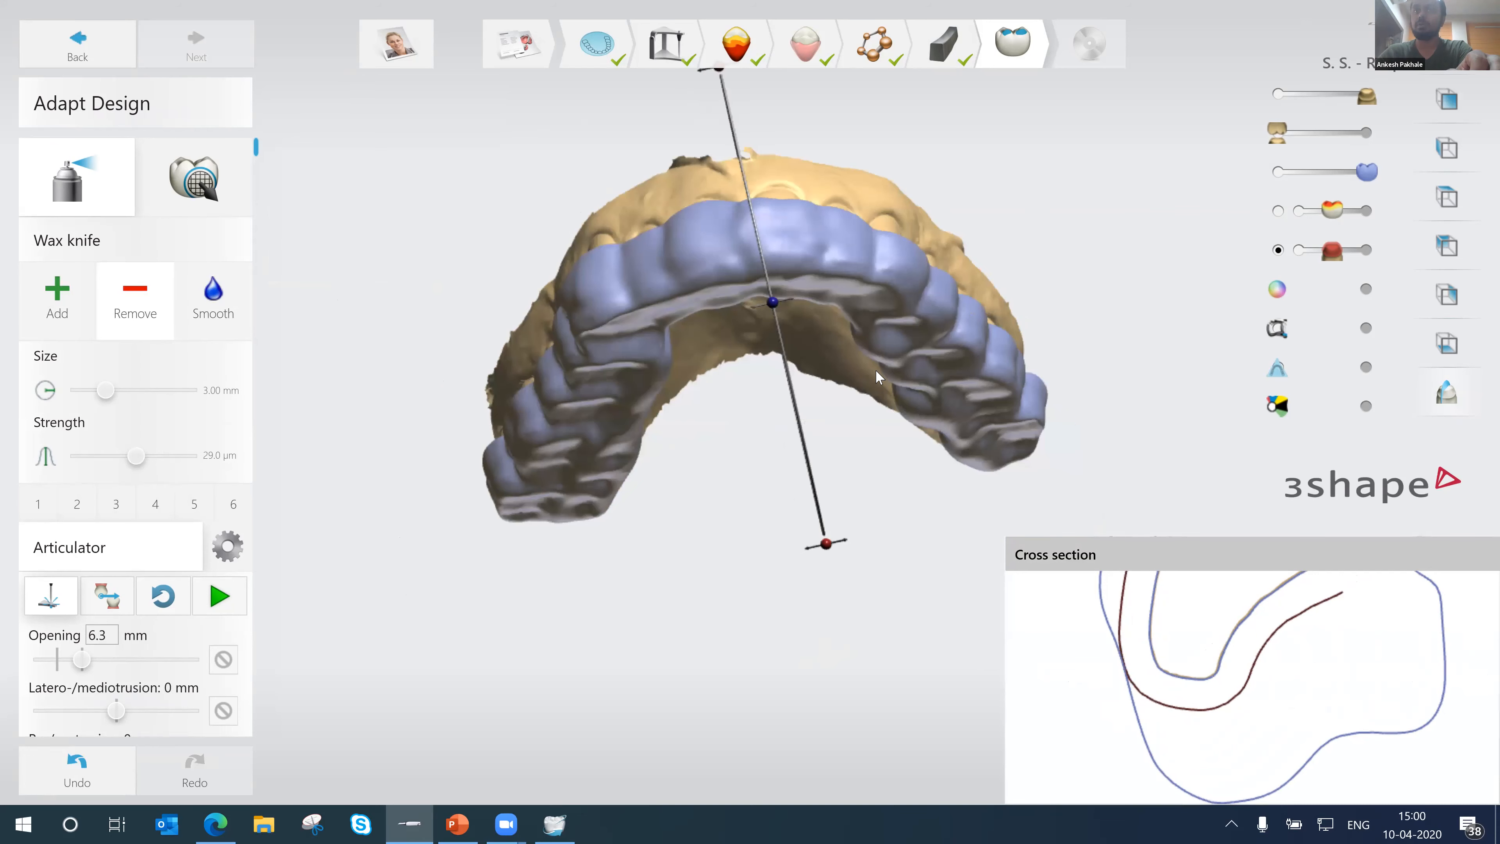
scroll(808, 324, "down", 1)
right_click_drag(808, 268, 748, 239)
right_click_drag(695, 174, 662, 443)
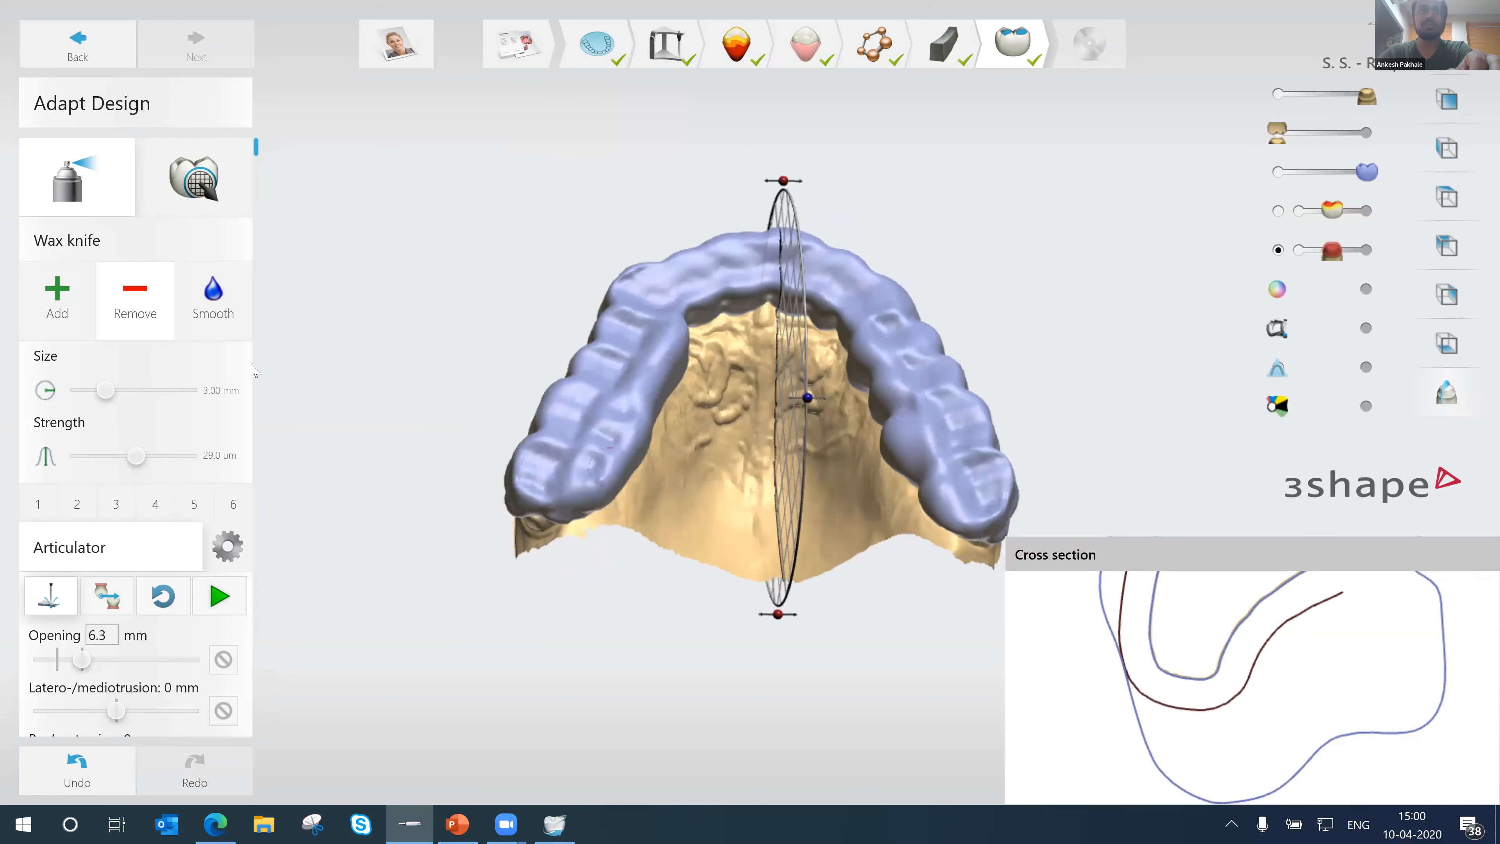
right_click_drag(831, 432, 727, 368)
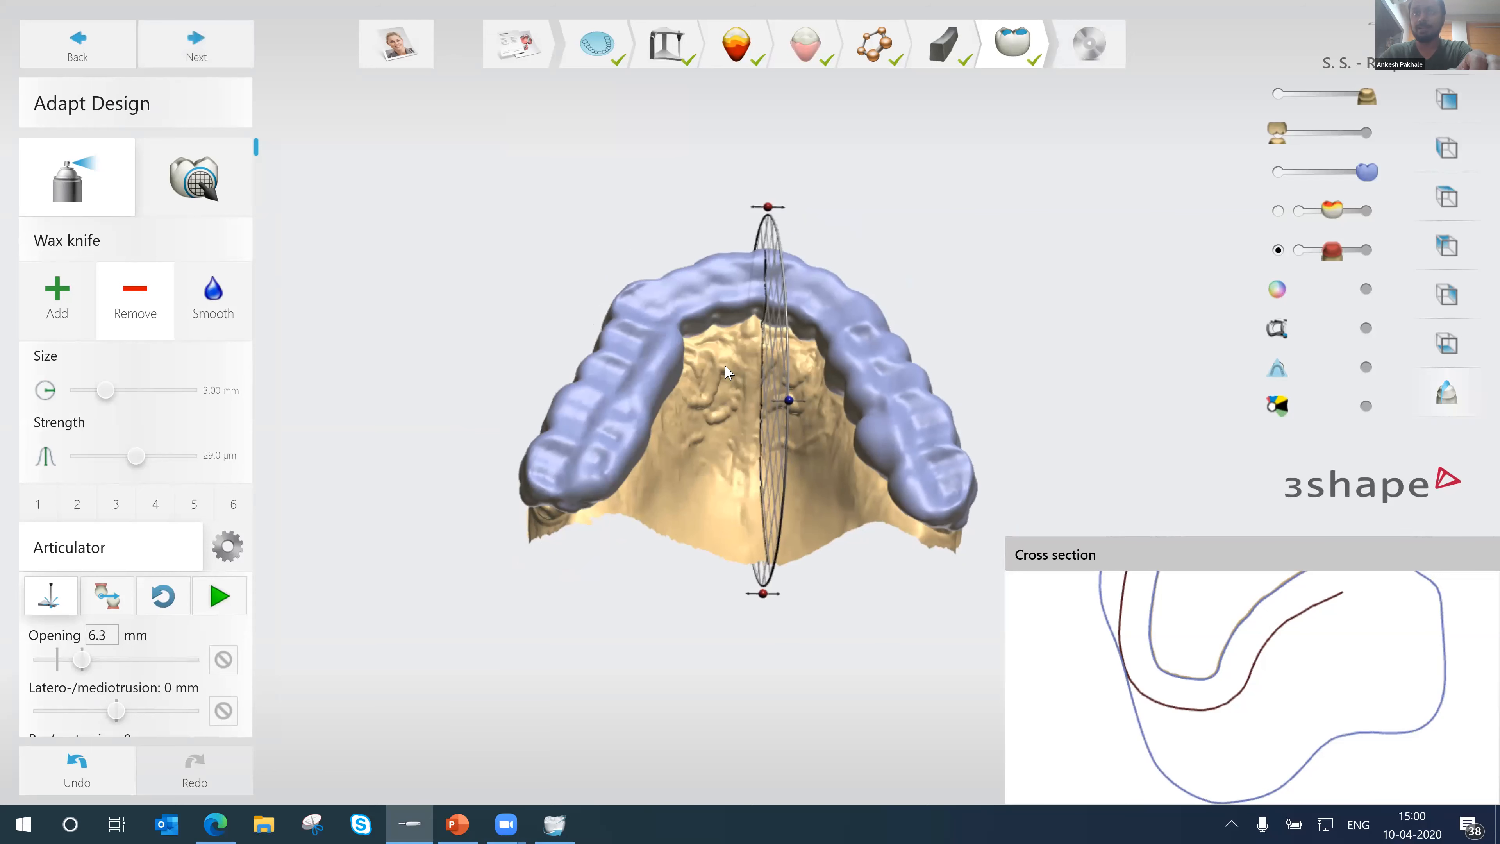
- Finish the splint design and save it with CAM output placed at the origin enabled for this case
left_click(220, 45)
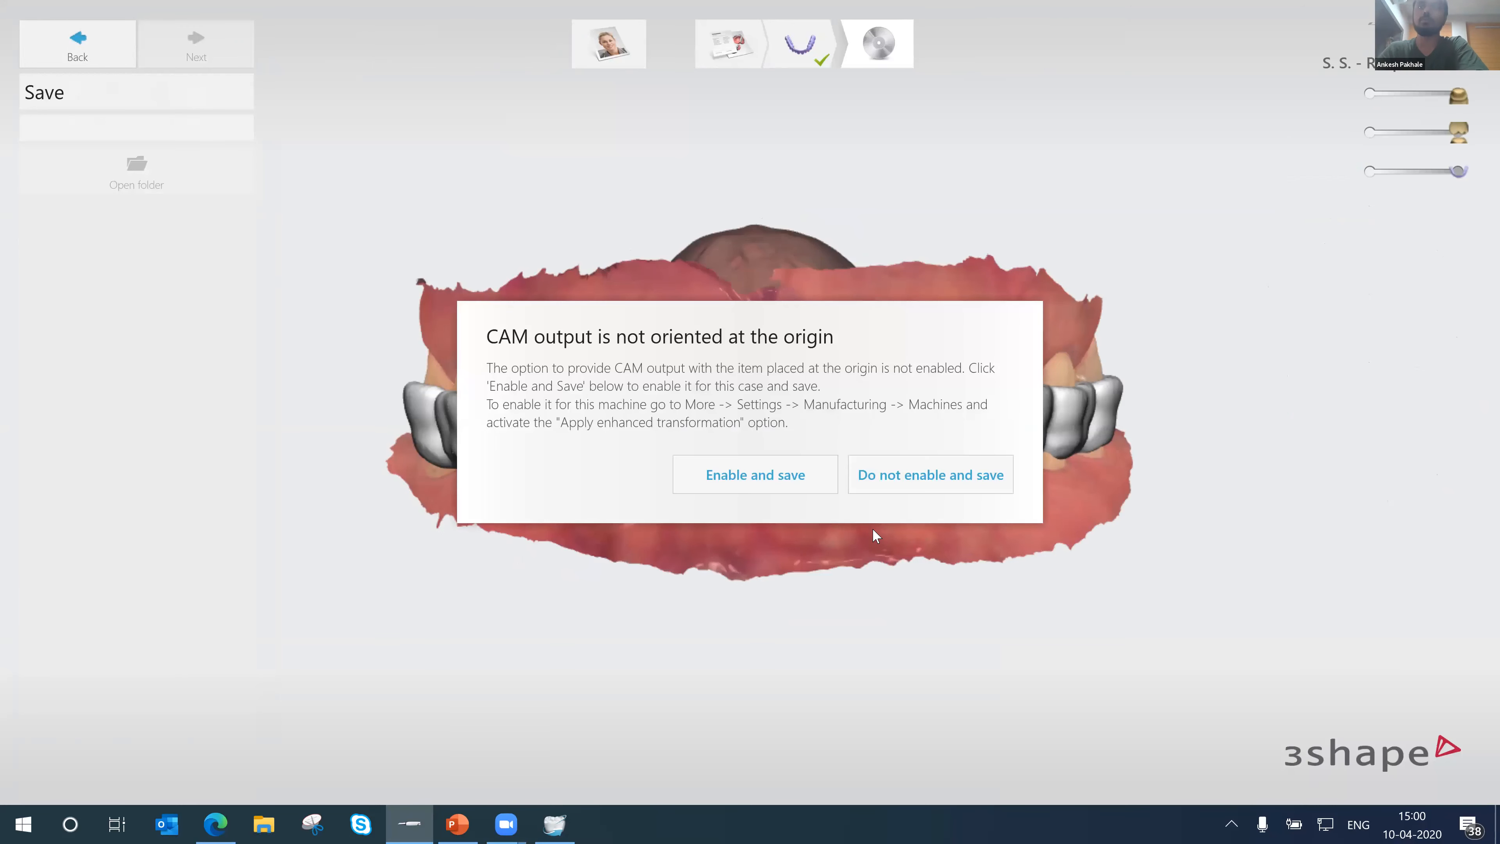
left_click(761, 478)
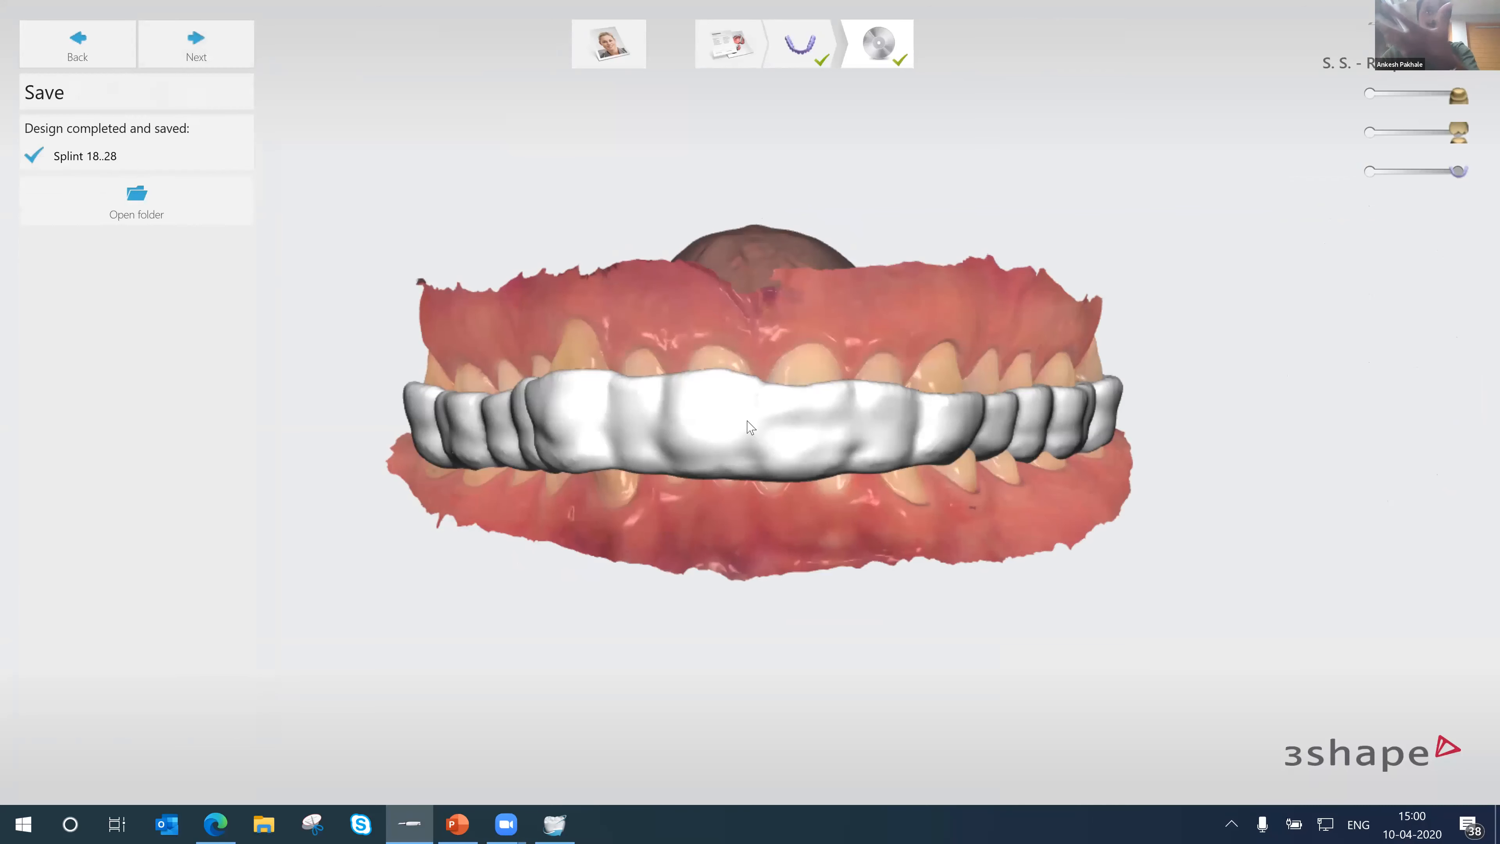
- Open the saved splint file from its folder in 3Shape 3D Viewer and examine its tooth-side and occlusal surfaces
left_click(158, 217)
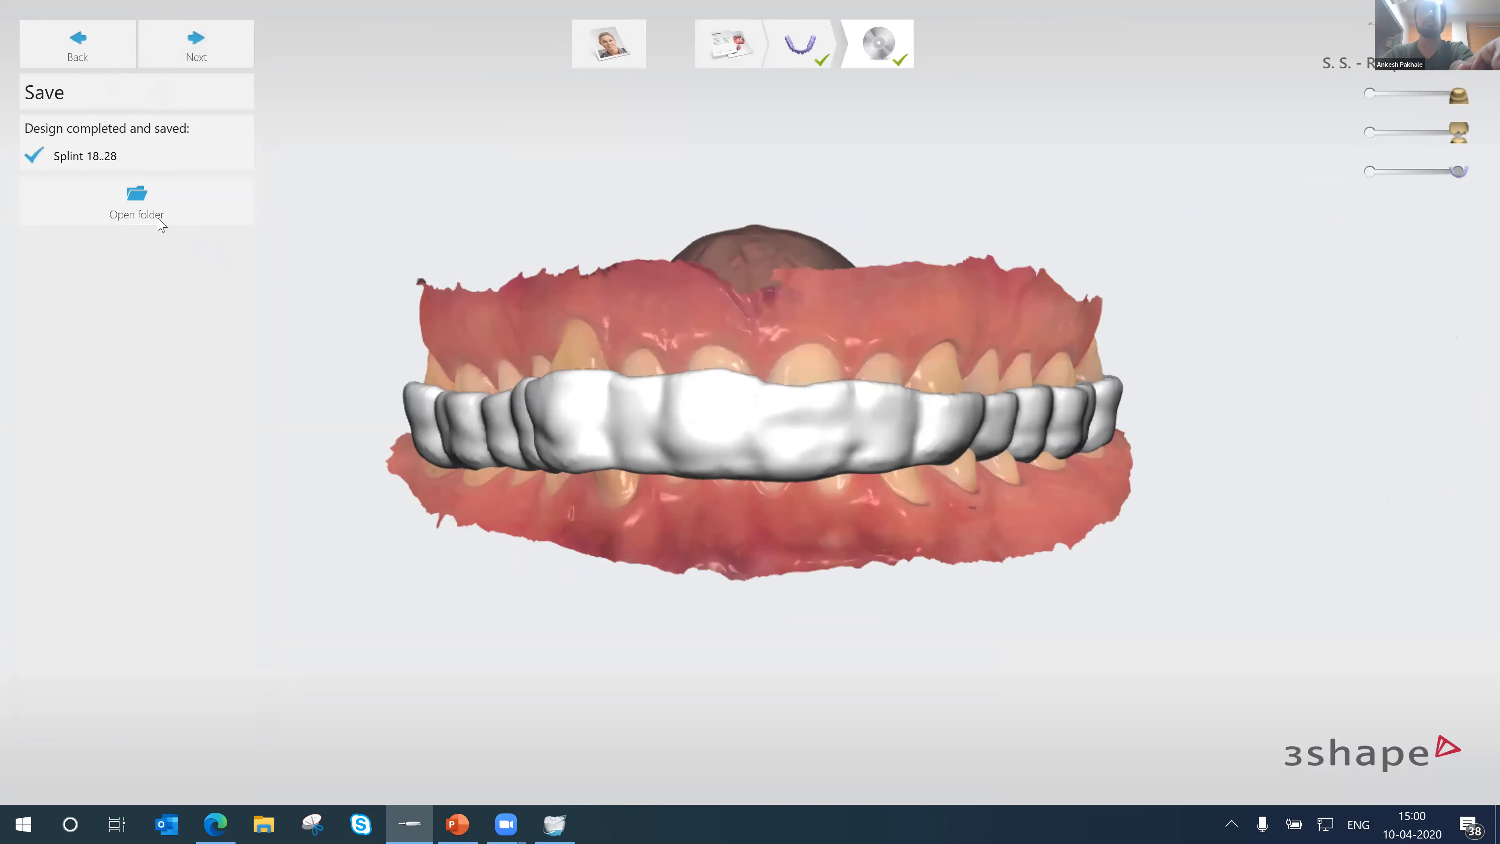
double_click(634, 393)
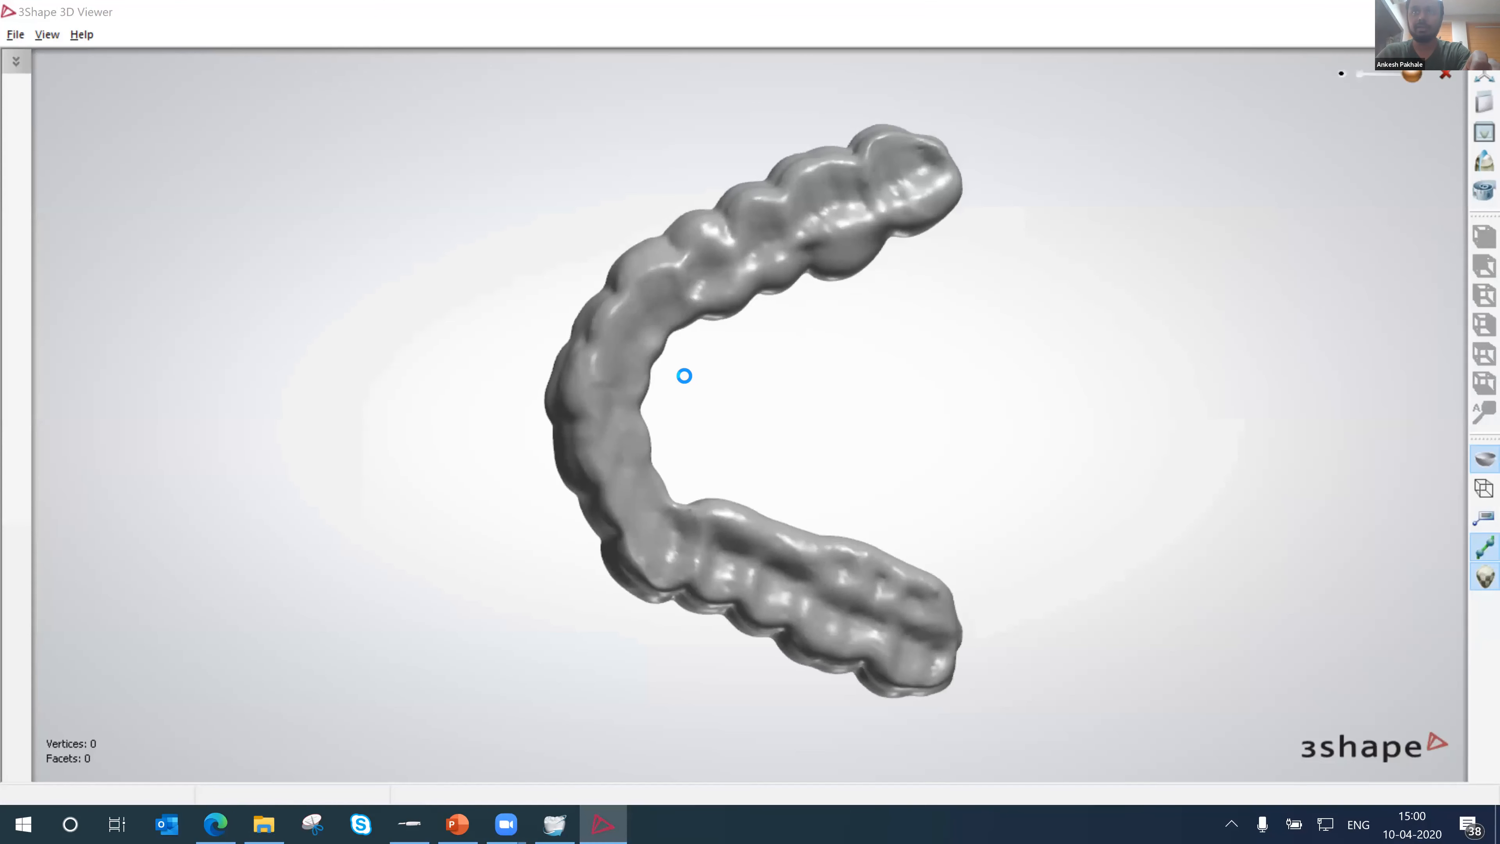
right_click_drag(629, 333, 773, 529)
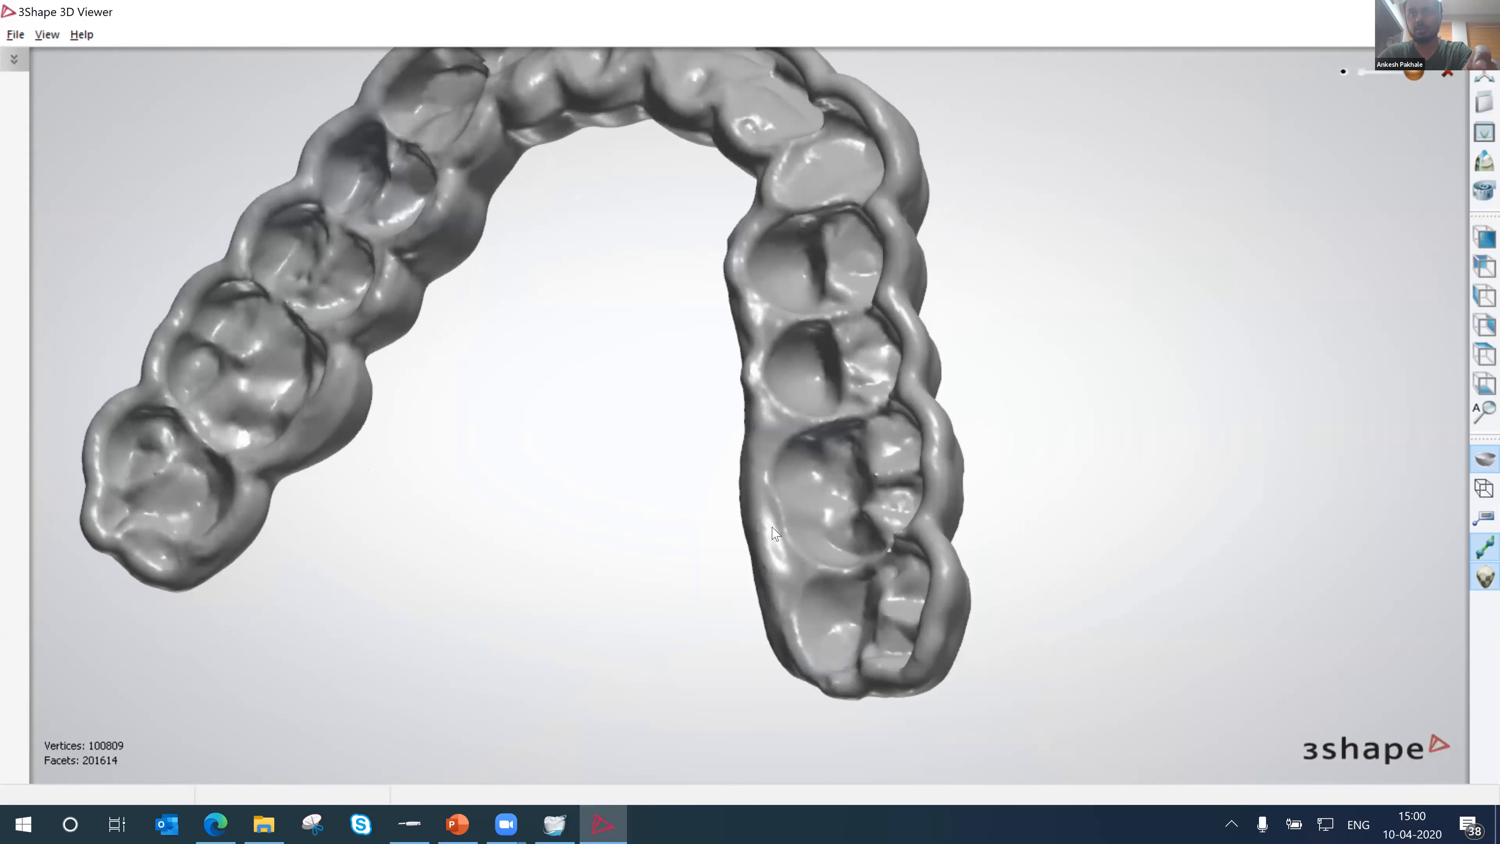
right_click_drag(723, 456, 837, 432)
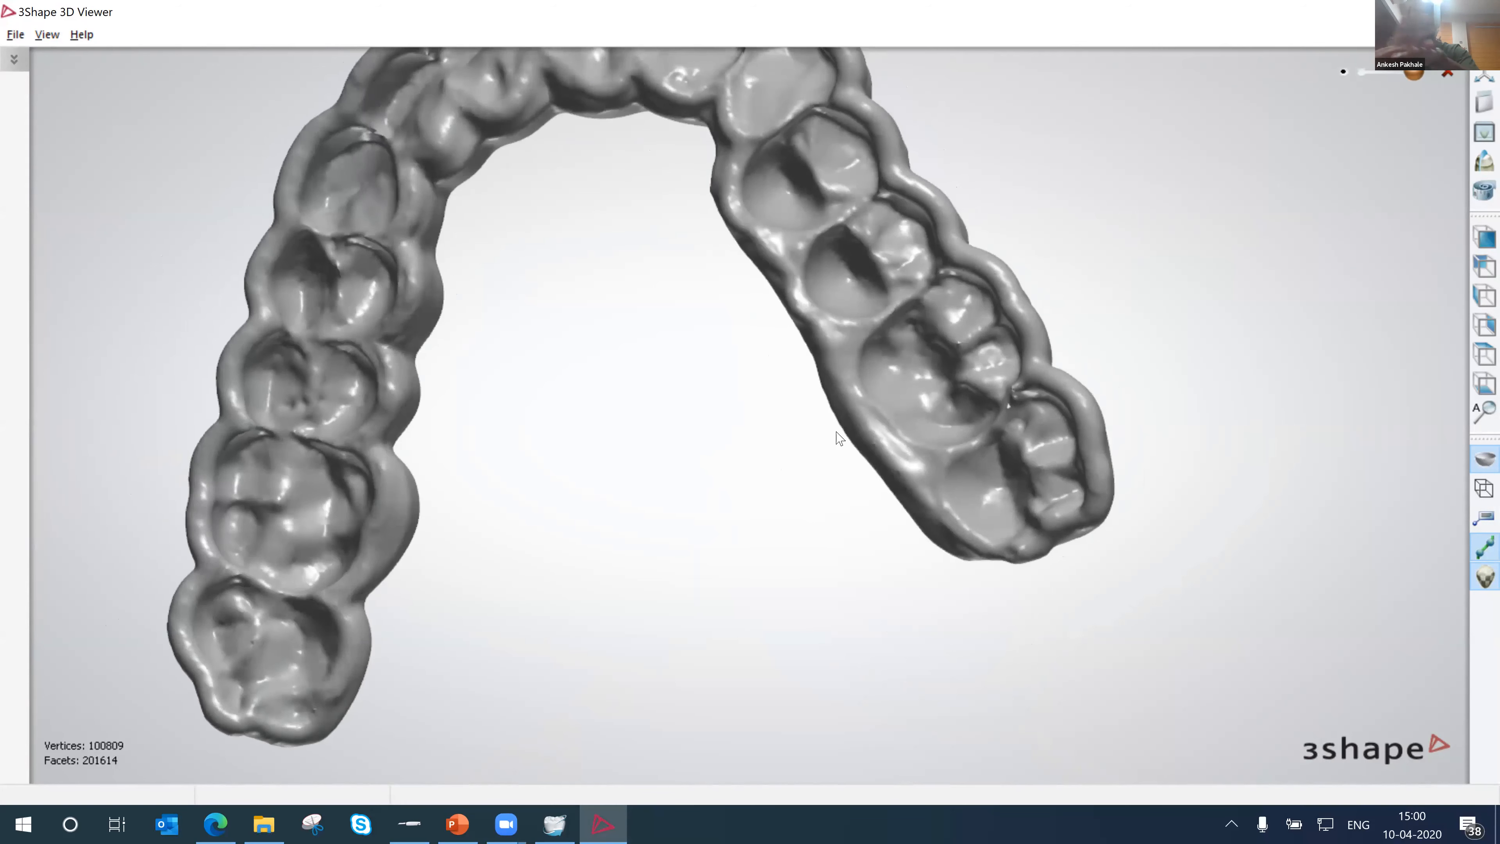
right_click_drag(659, 447, 370, 470)
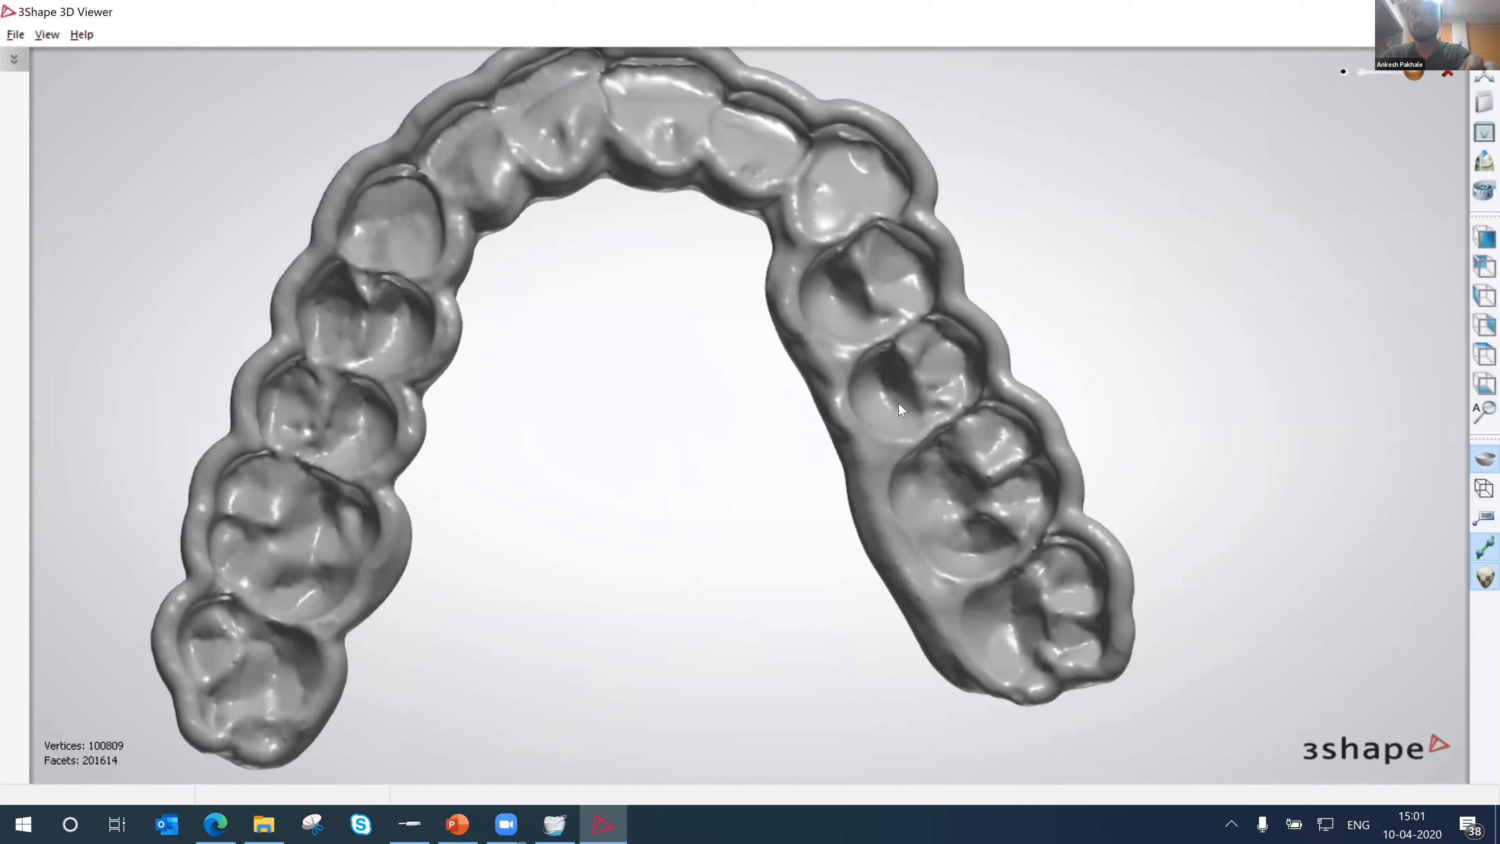
right_click_drag(944, 617, 703, 335)
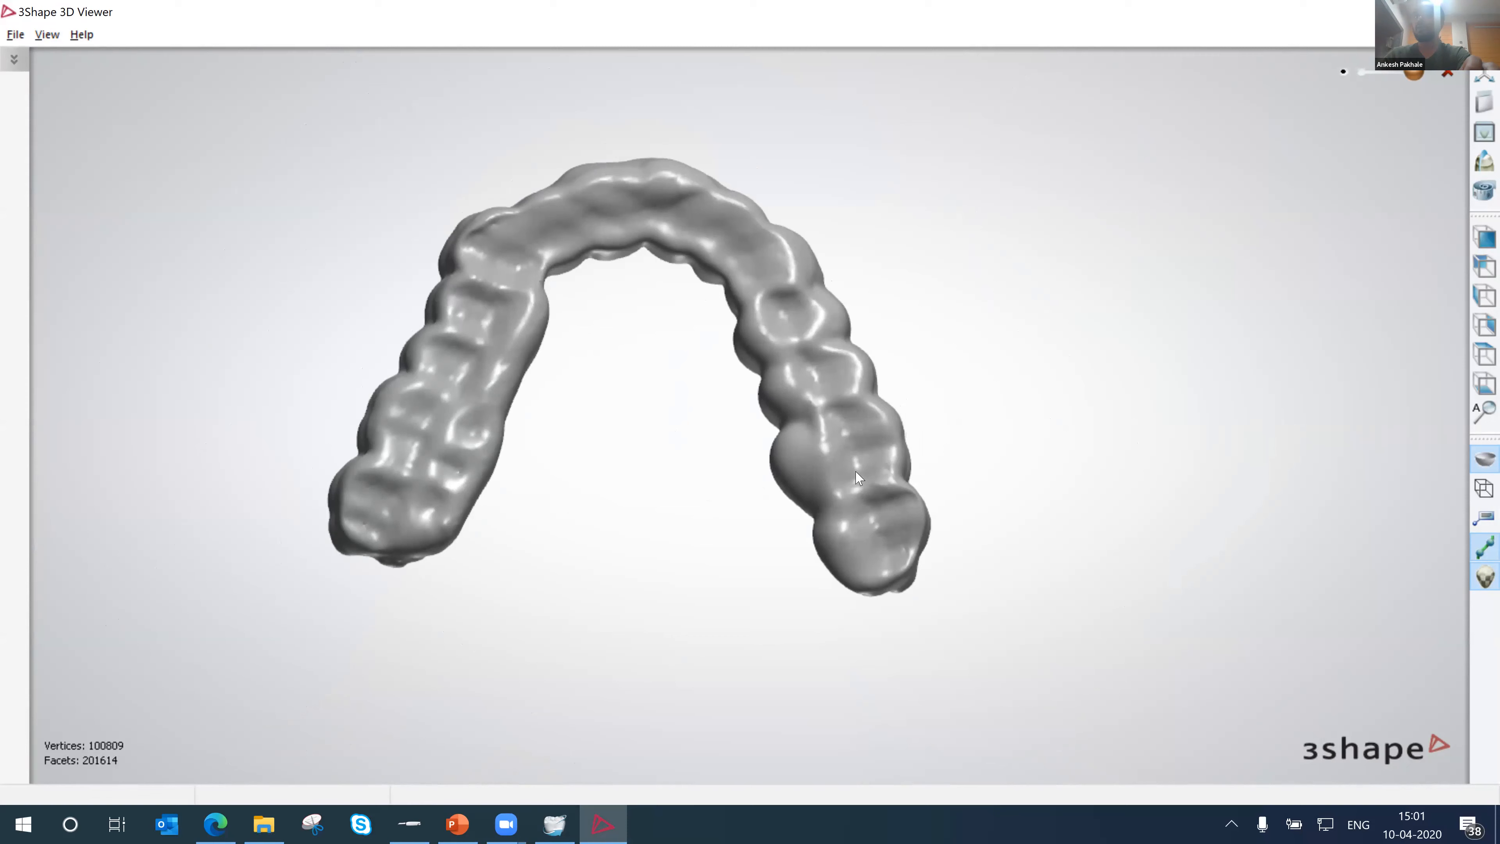
scroll(1011, 386, "down", 2)
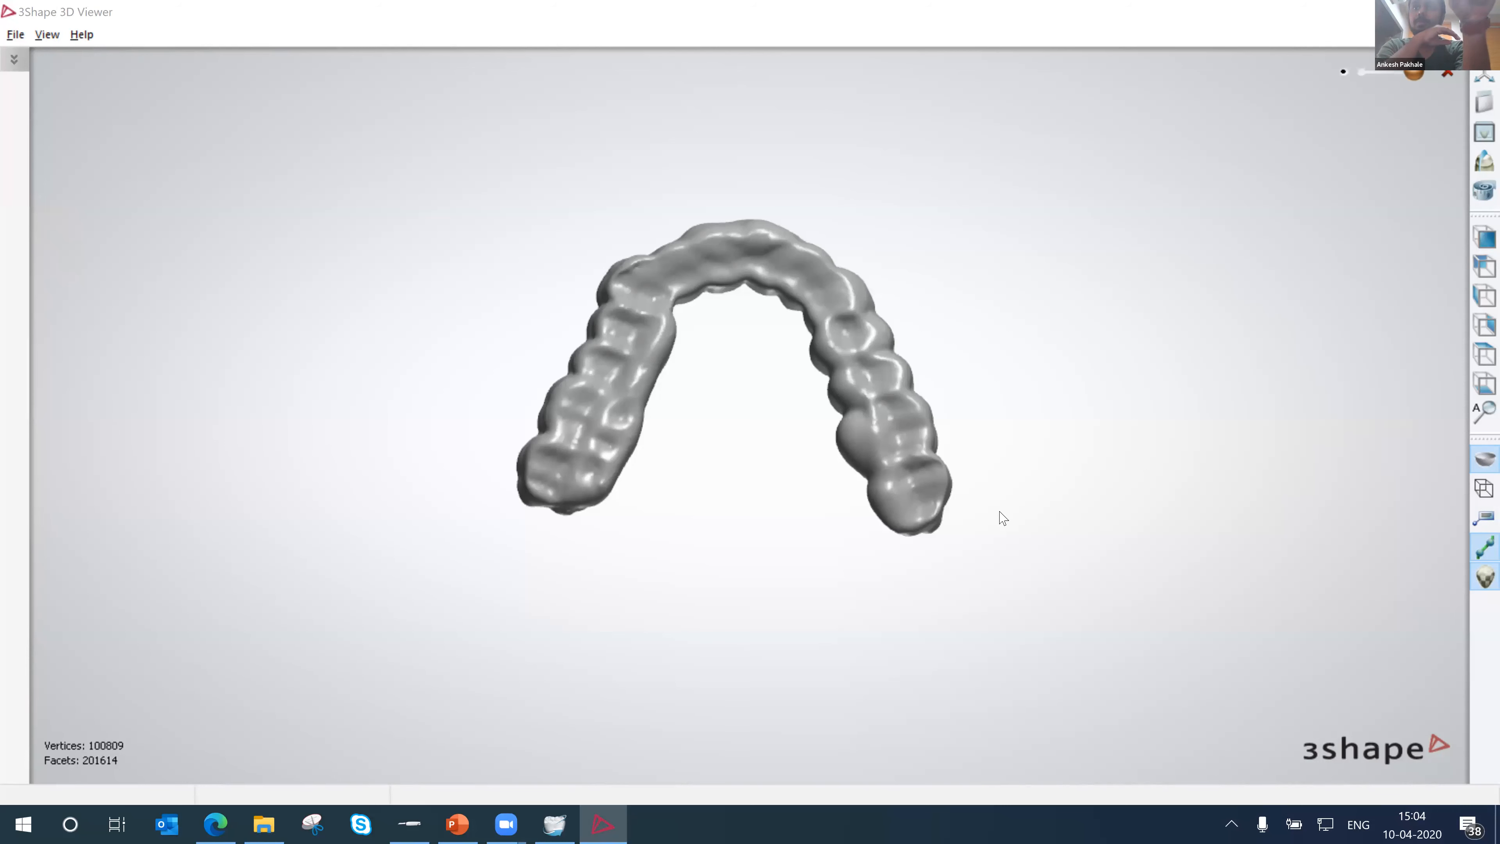
- Switch back to the 3Shape design window and reopen the splint's Adapt Design stage
left_click(408, 824)
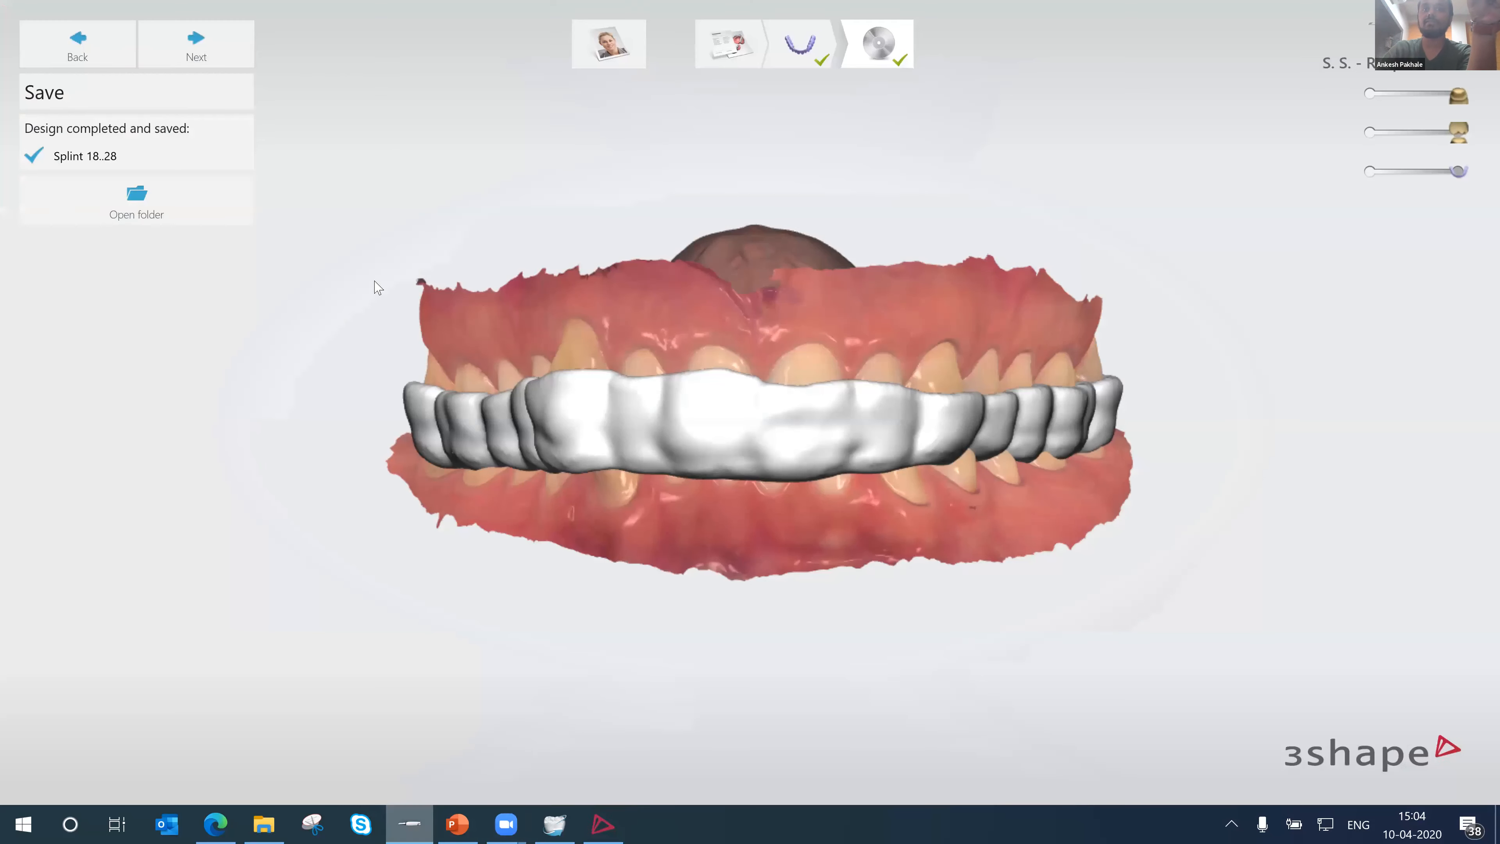
left_click(798, 36)
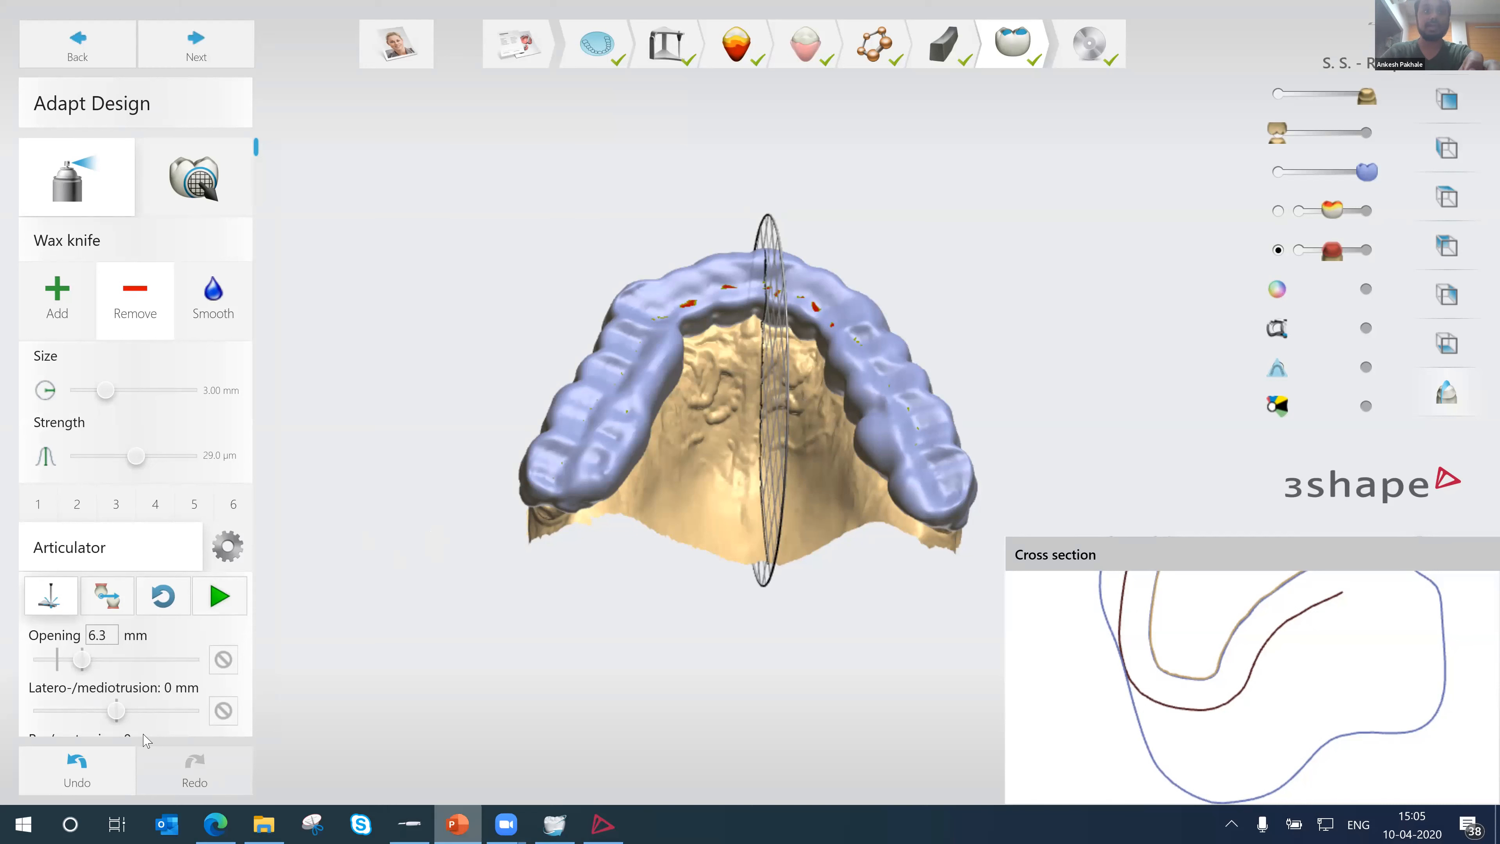
- Switch to PowerPoint, move the Clinic link below the Lab link on the Splint Survey slide, and select both entries
key("alt+Tab")
scroll(225, 690, "down", 1)
left_click(146, 748)
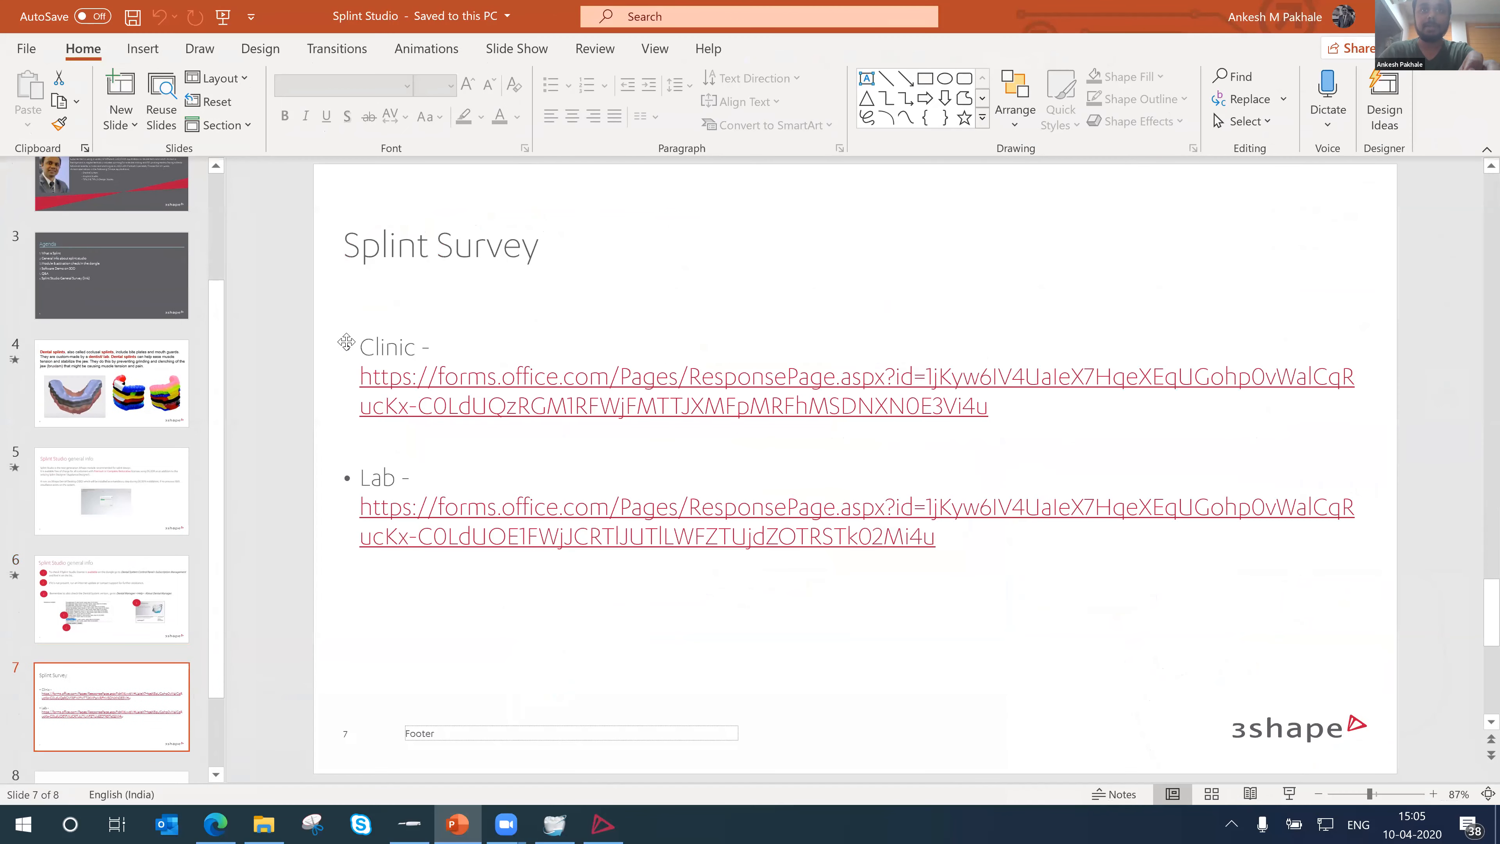
left_click(456, 475)
left_click_drag(1208, 561, 1207, 560)
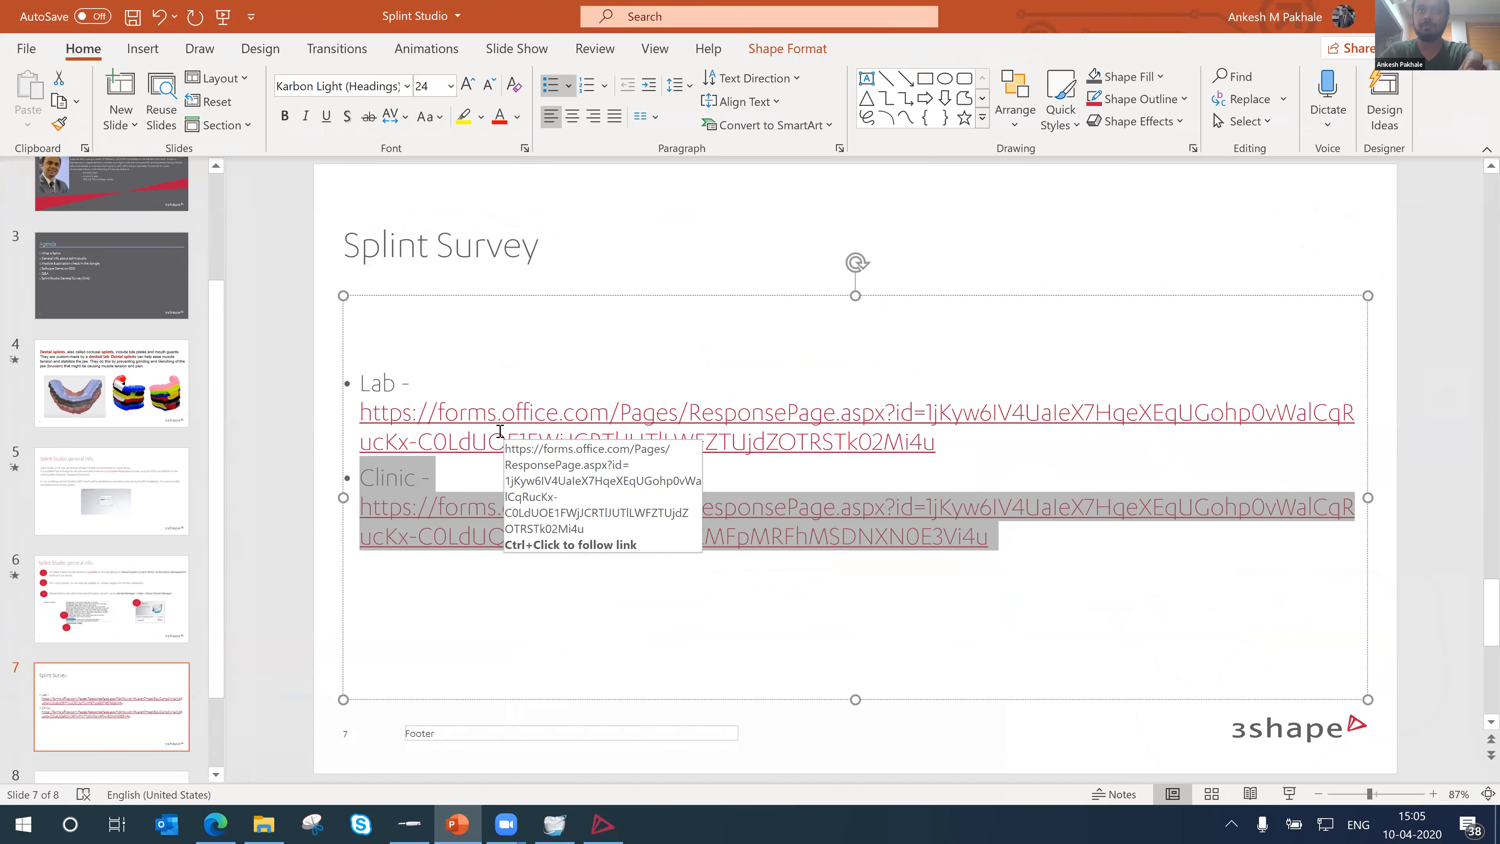
left_click_drag(357, 381, 962, 552)
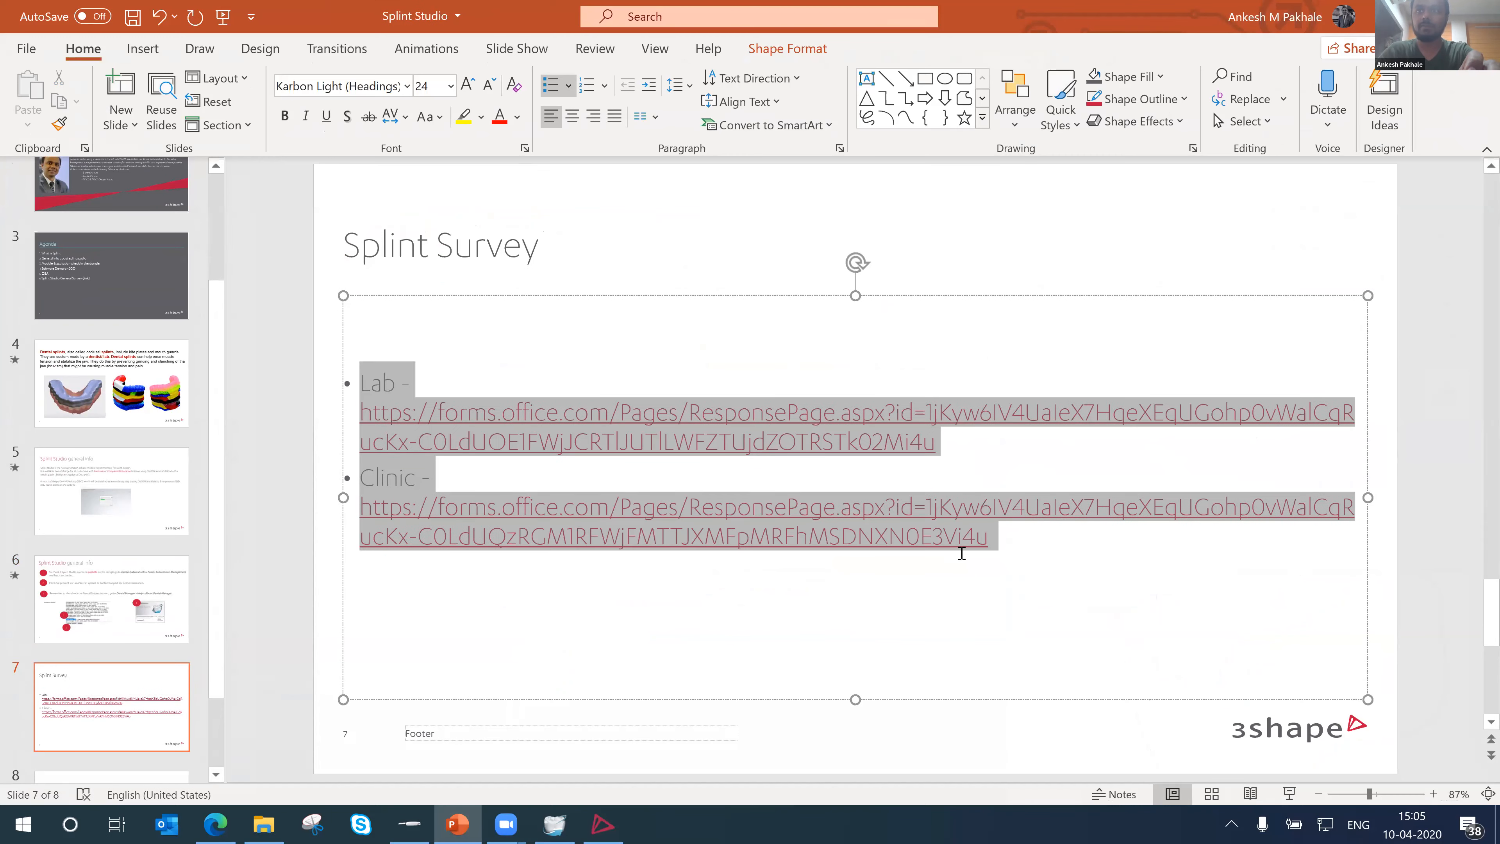
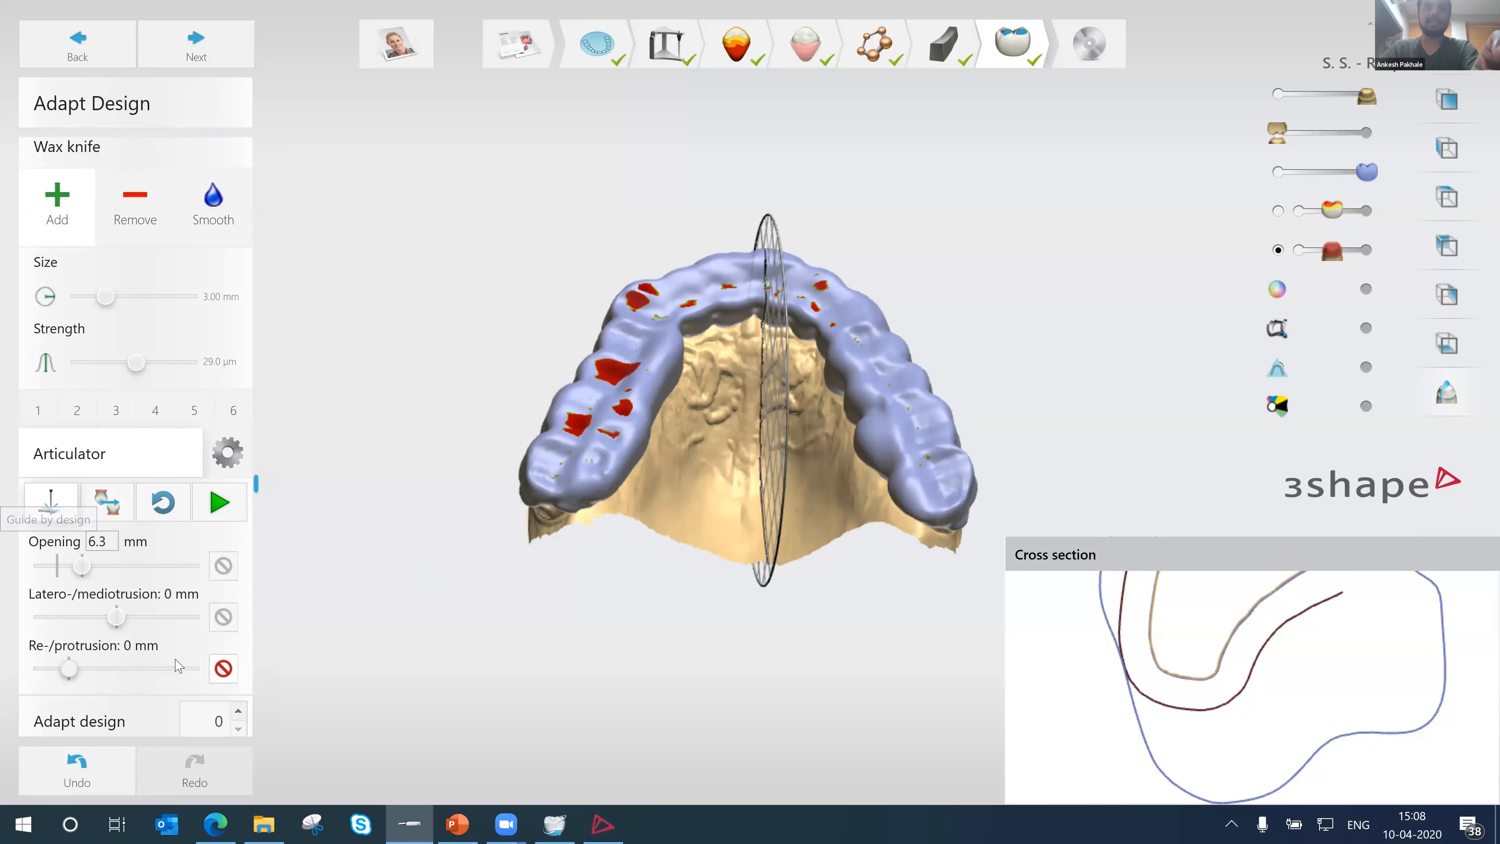
- Locate the Adapt design option that adapts the splint using the full articulator motion
scroll(116, 526, "down", 1)
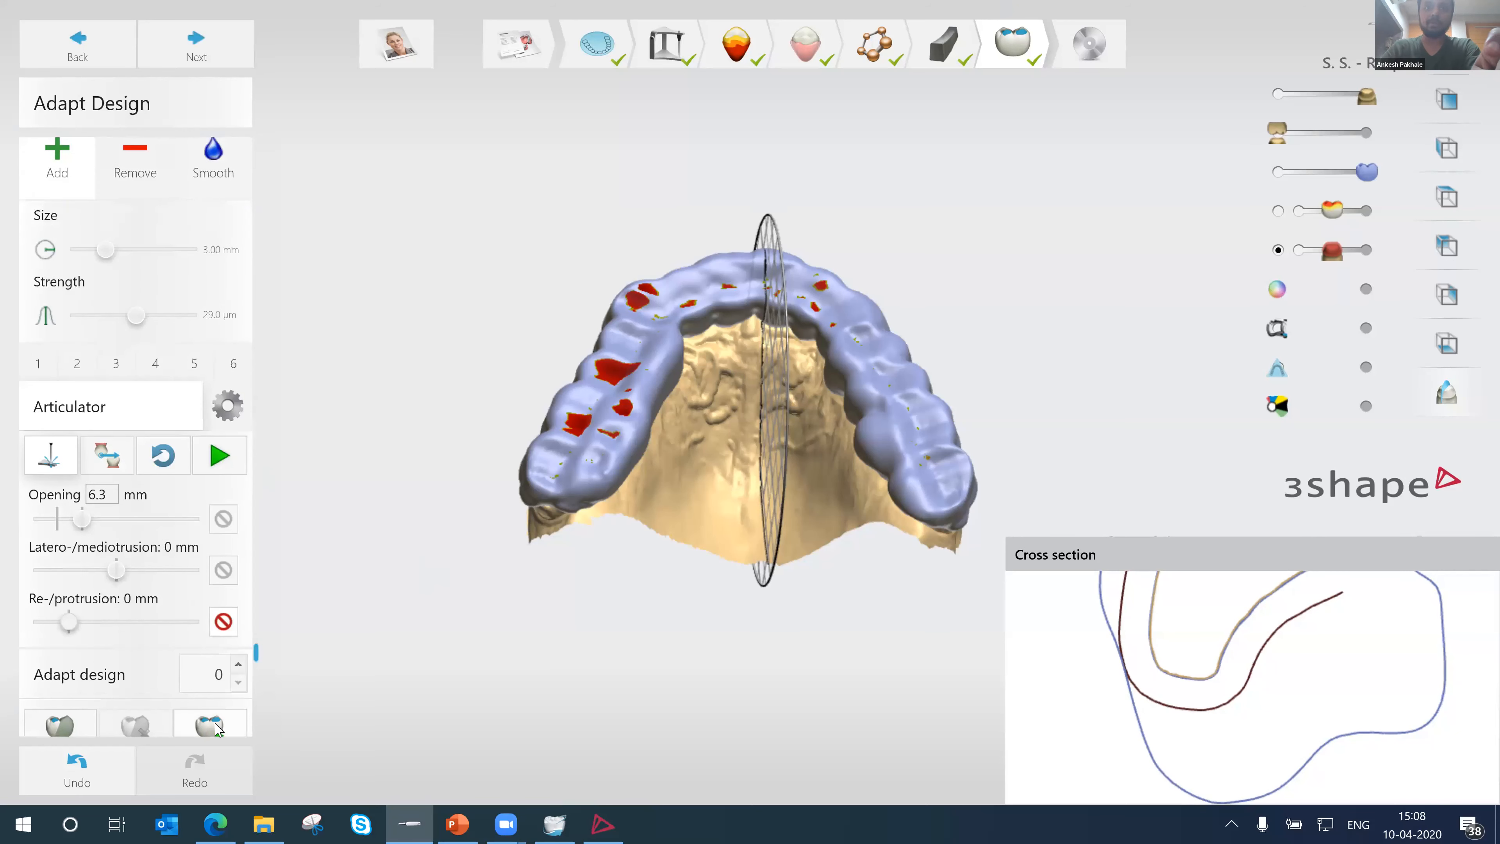
left_click(216, 727)
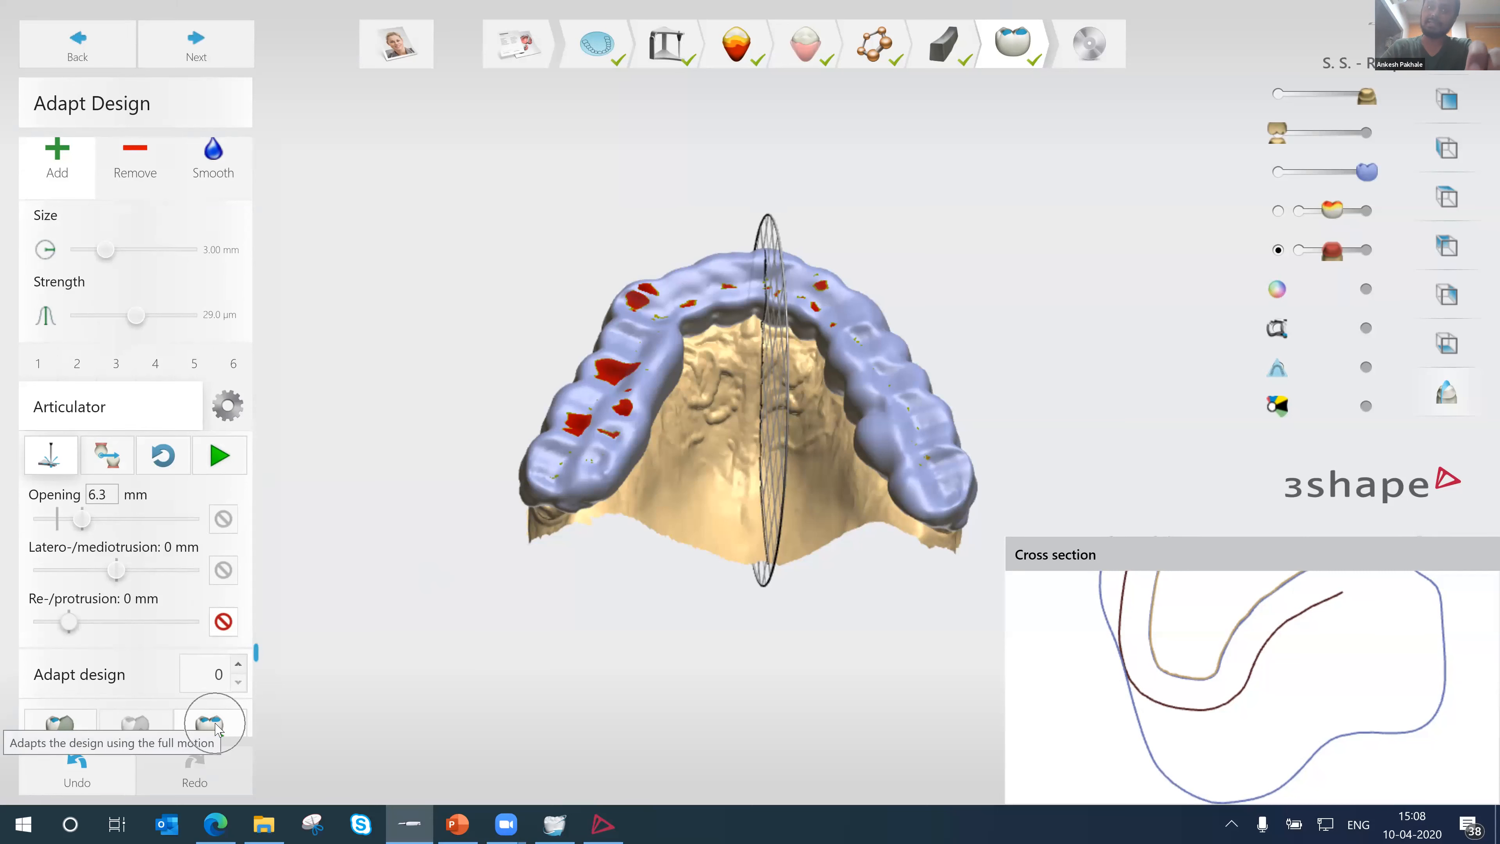
key("ctrl")
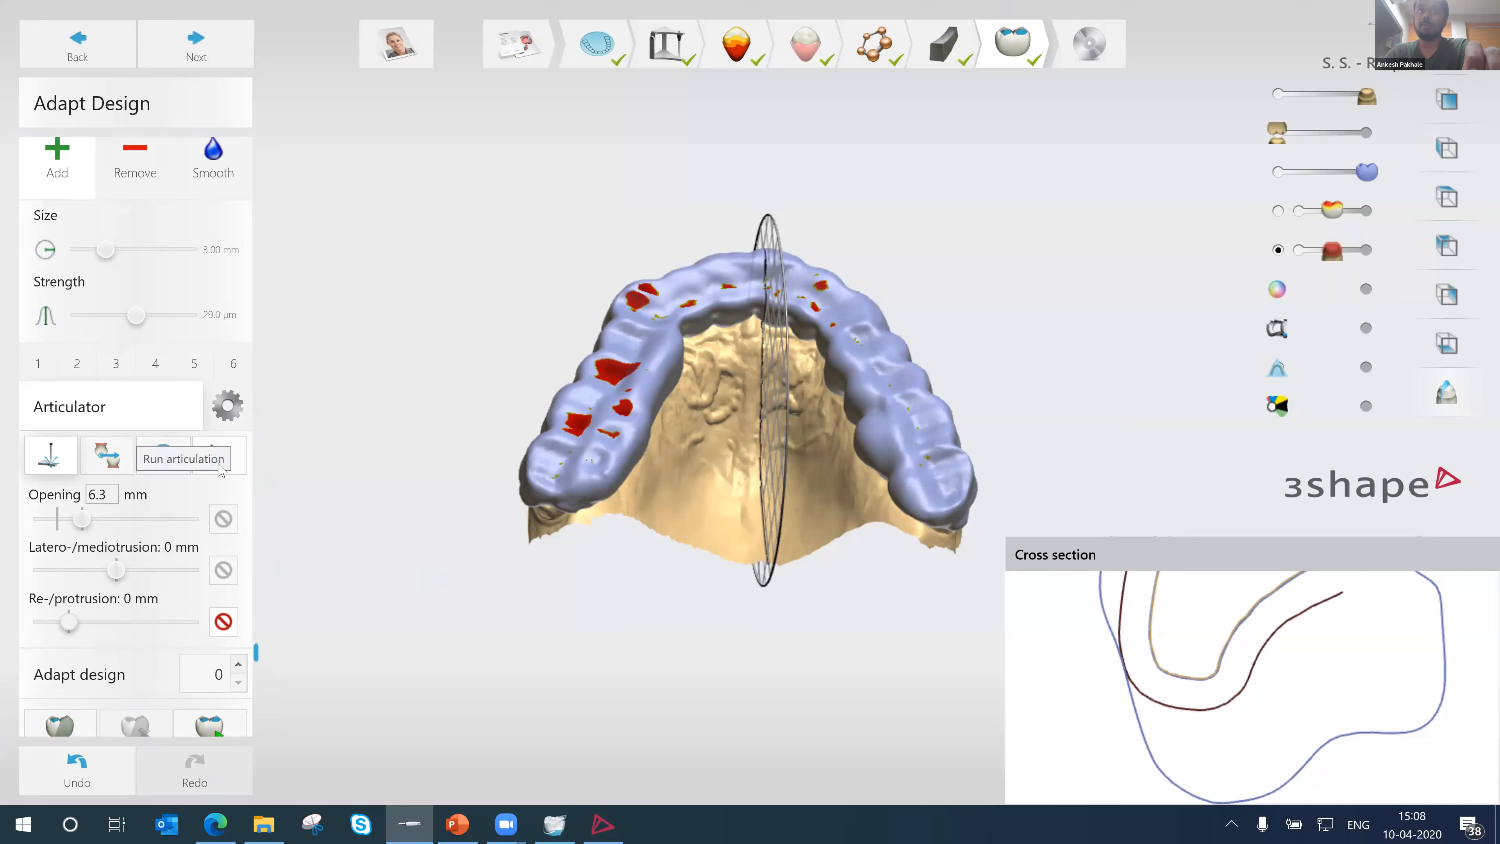
left_click(223, 730)
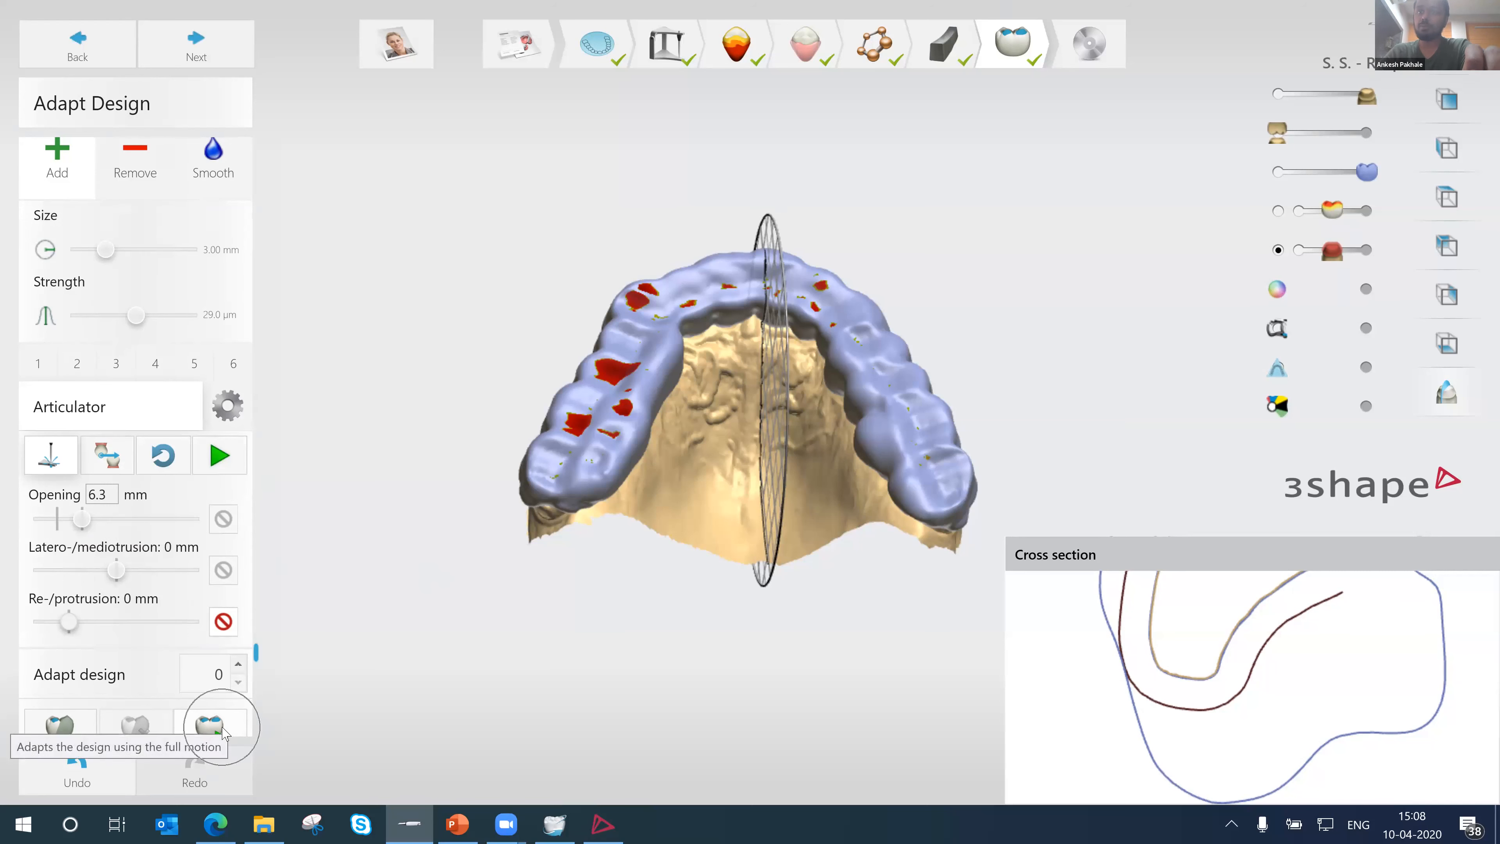